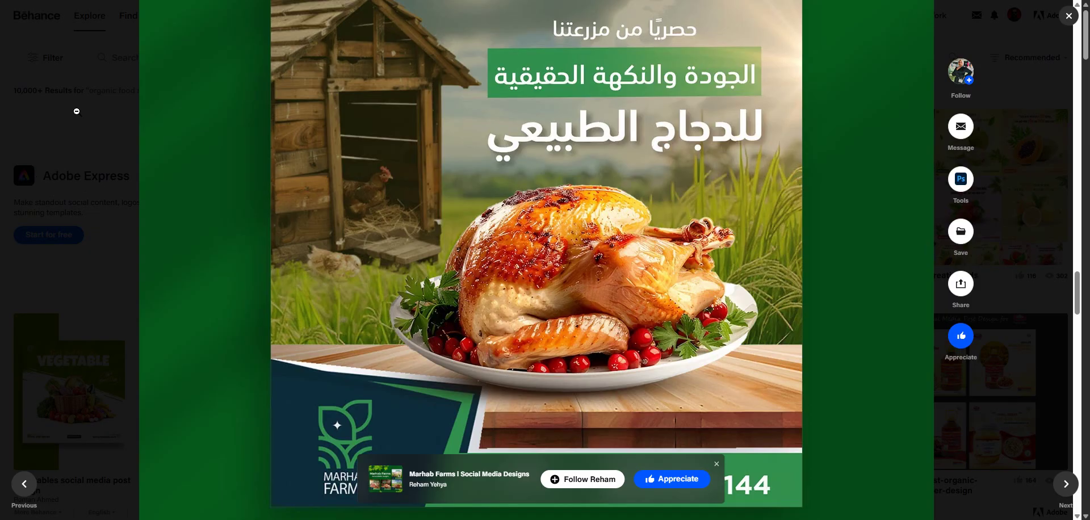
Step: Close the Marhab Farms project and examine the Behance results for "organic food social media post"
left_click(78, 114)
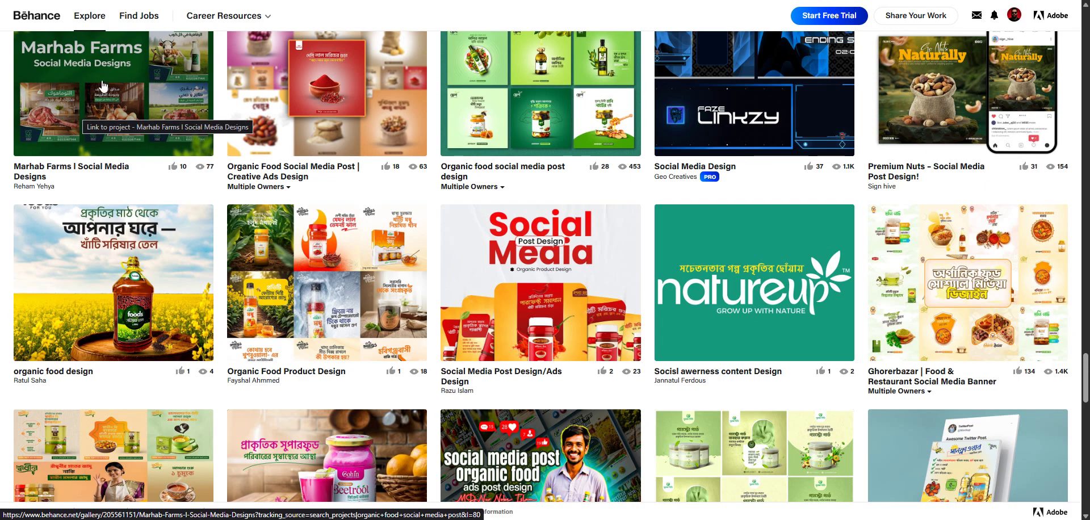
scroll(579, 278, "up", 20)
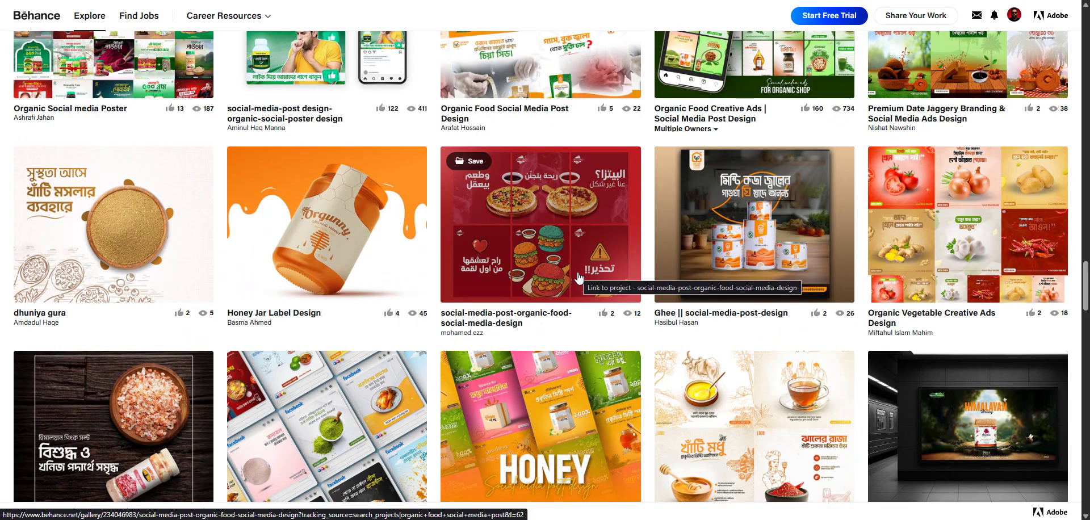
scroll(579, 277, "up", 12)
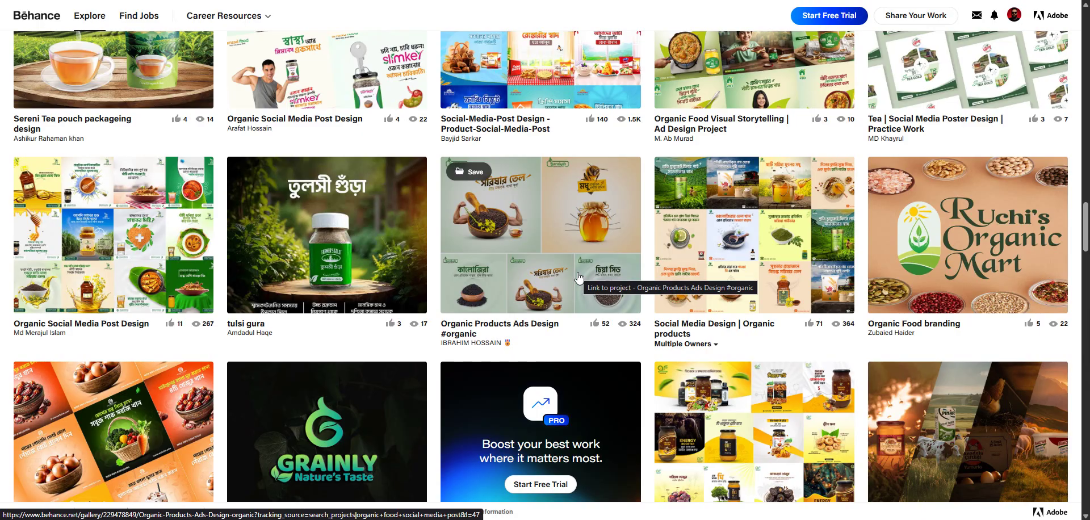
scroll(579, 278, "up", 15)
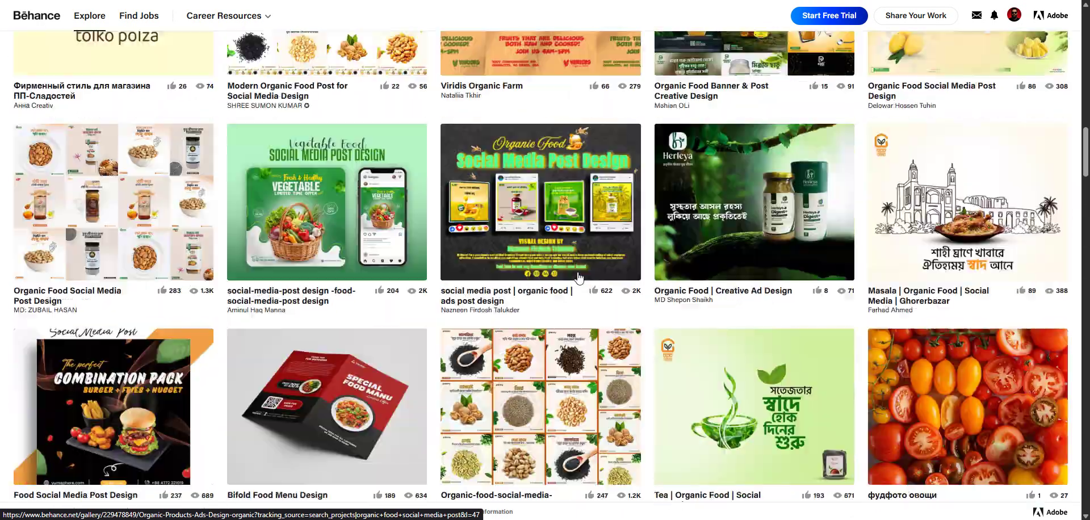
scroll(579, 277, "up", 15)
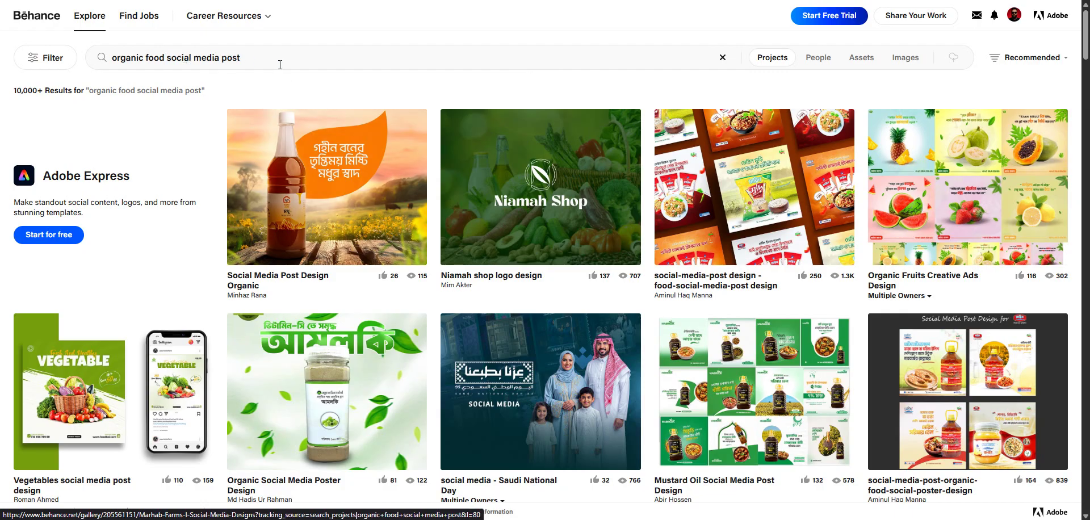
scroll(526, 249, "down", 5)
scroll(526, 249, "down", 20)
scroll(526, 250, "down", 15)
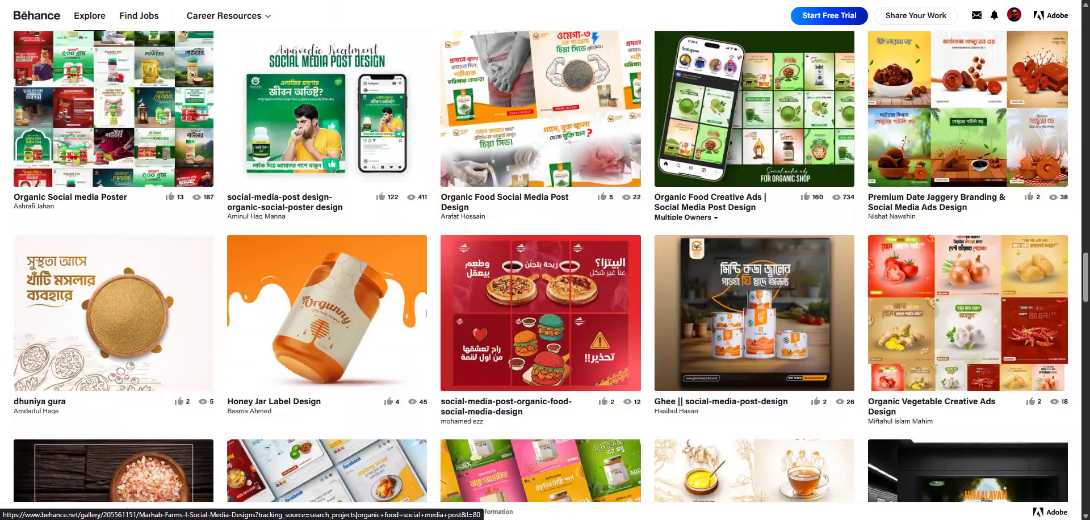
Step: Switch to the Google Meet call and present the entire Screen 2 to the participants
key("alt+Tab")
left_click(514, 500)
left_click(650, 33)
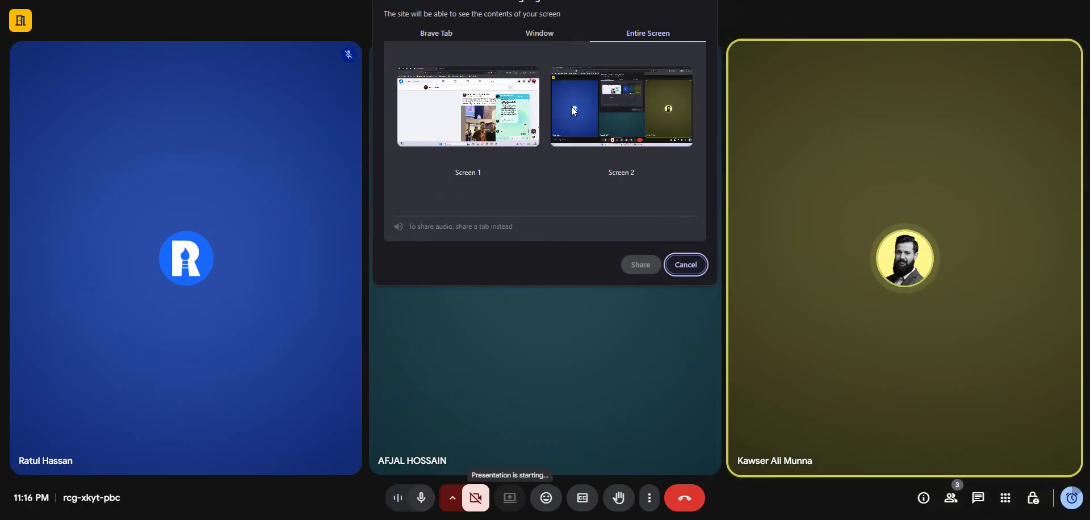
left_click(587, 105)
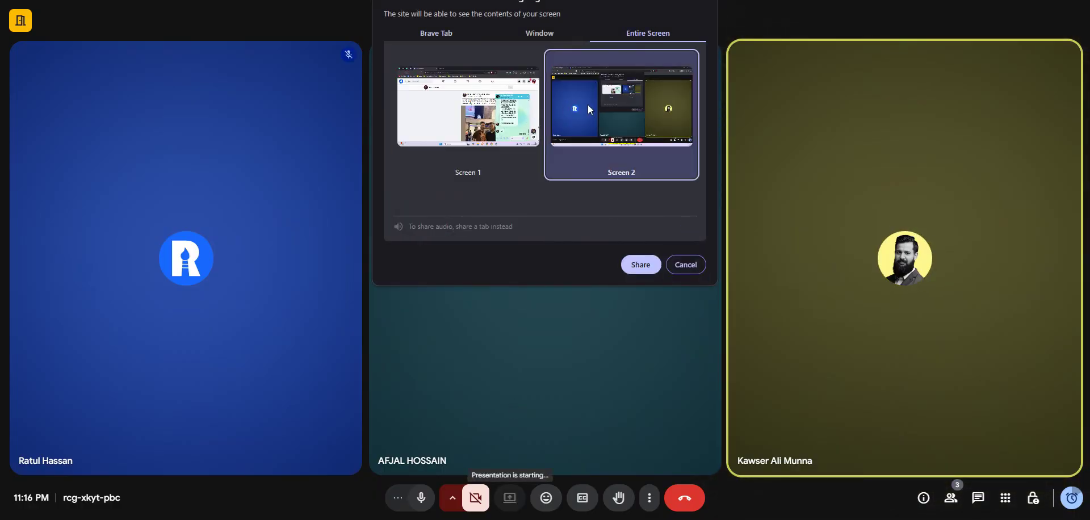
left_click(636, 271)
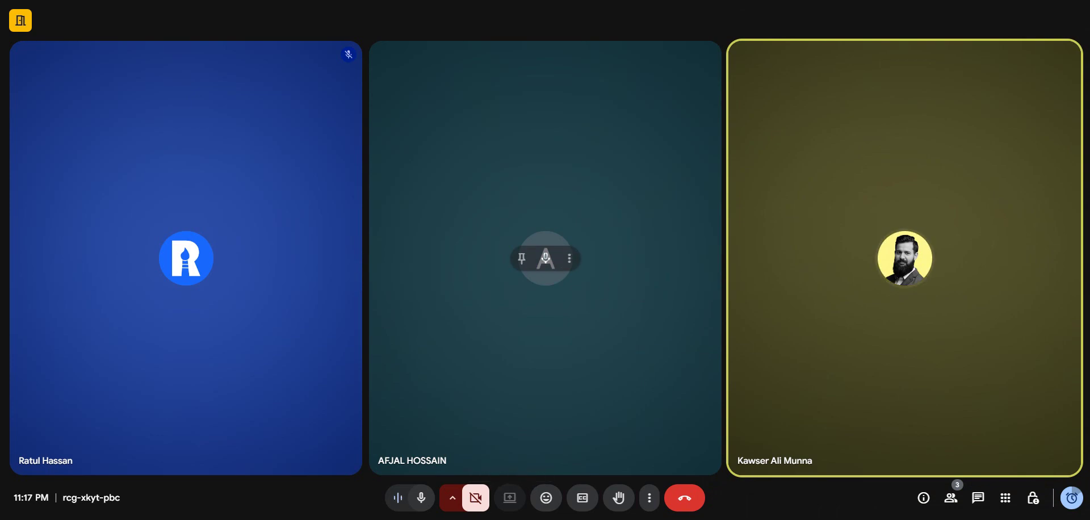
Step: Return to Behance and examine the organic food post designs from the first results down to the honey and ketchup posts
key("ctrl+Tab")
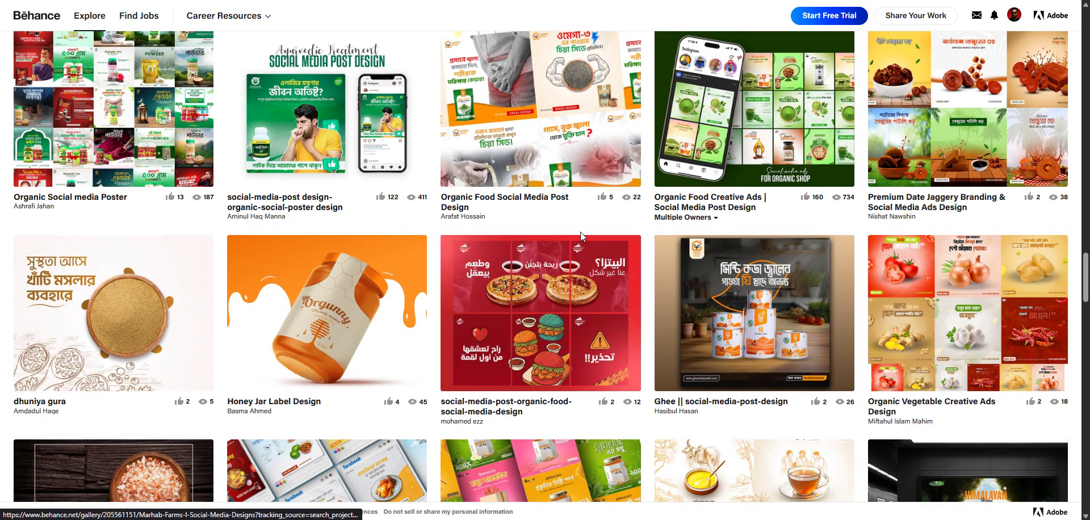
scroll(580, 231, "up", 10)
scroll(580, 233, "up", 10)
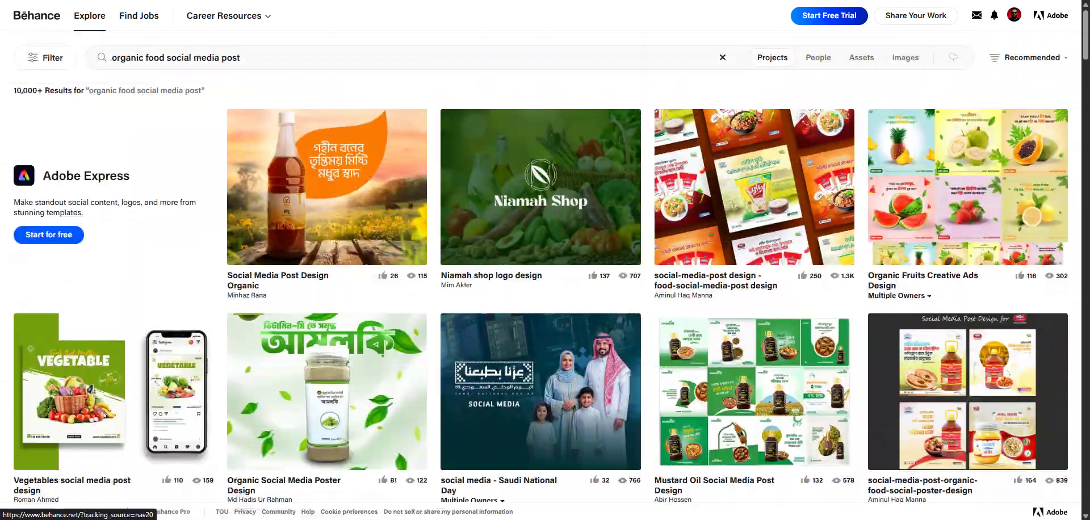
left_click(248, 59)
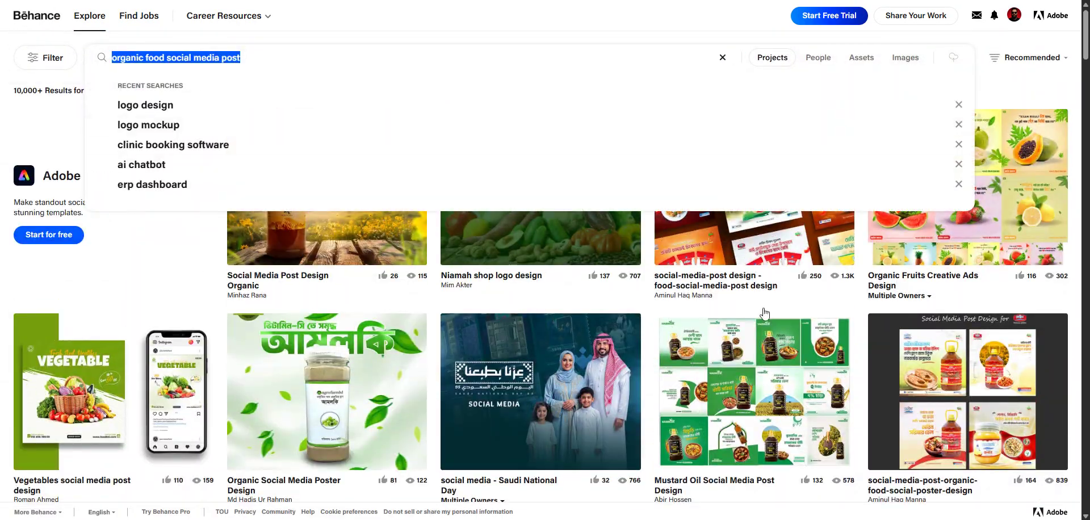
left_click(969, 41)
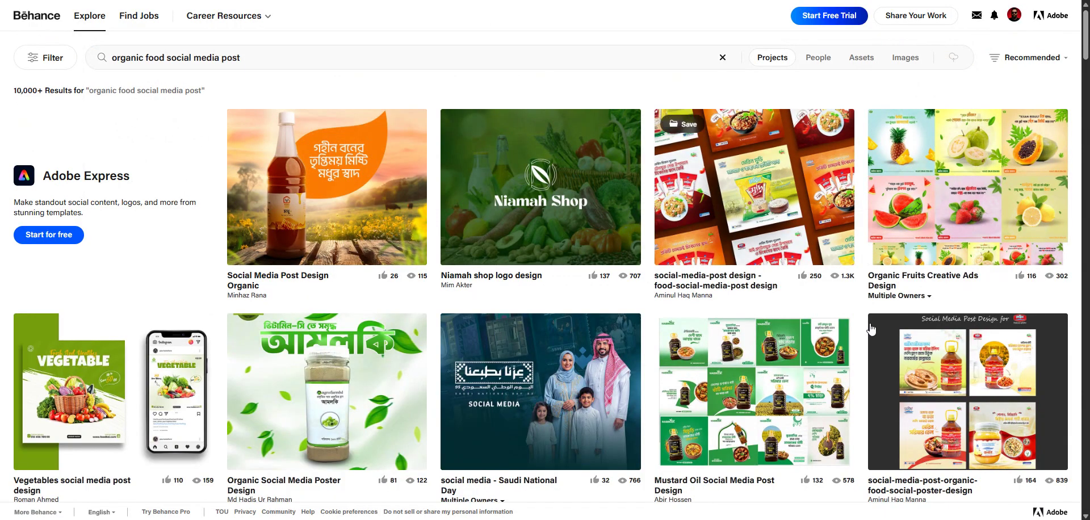
scroll(532, 290, "down", 7)
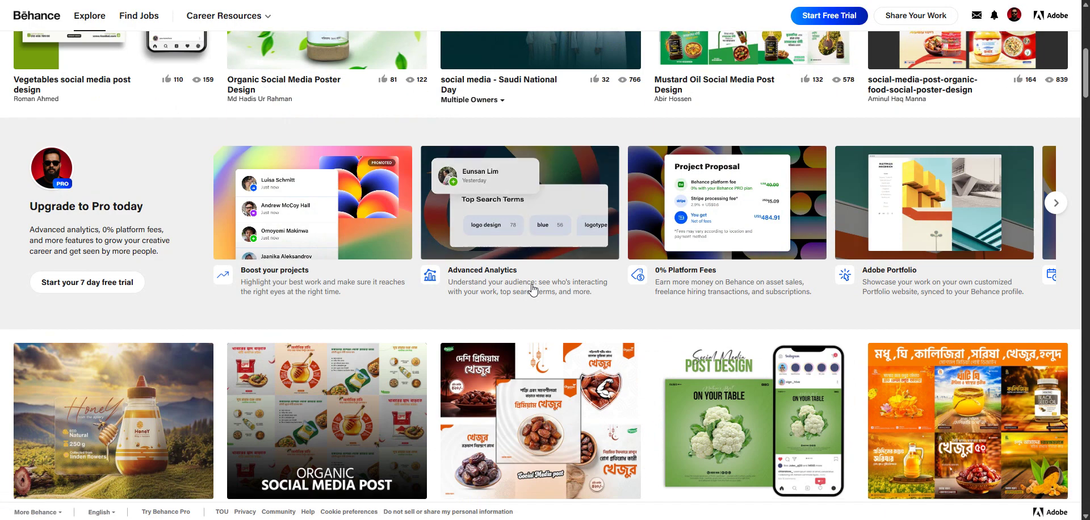
scroll(533, 290, "down", 8)
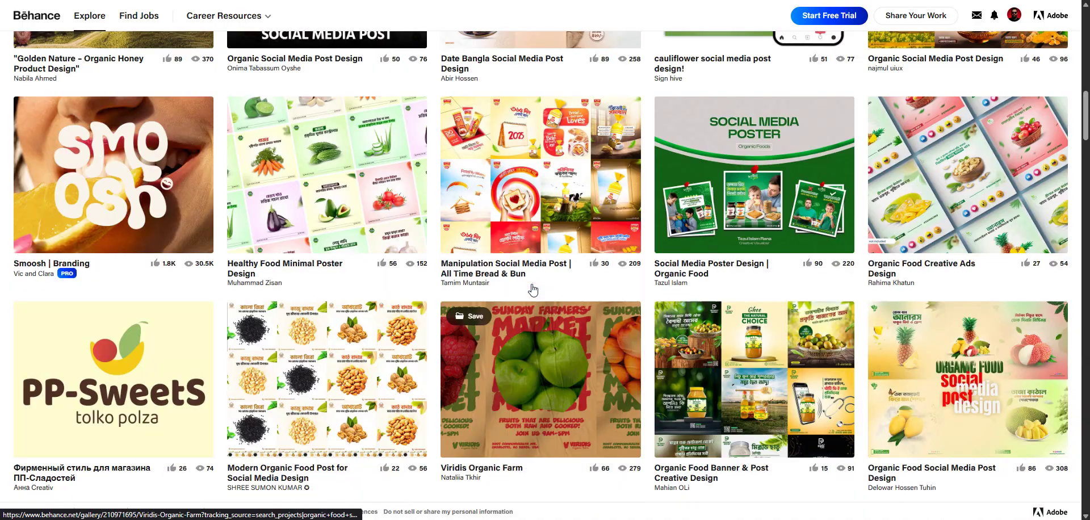
scroll(533, 290, "down", 5)
scroll(532, 290, "down", 7)
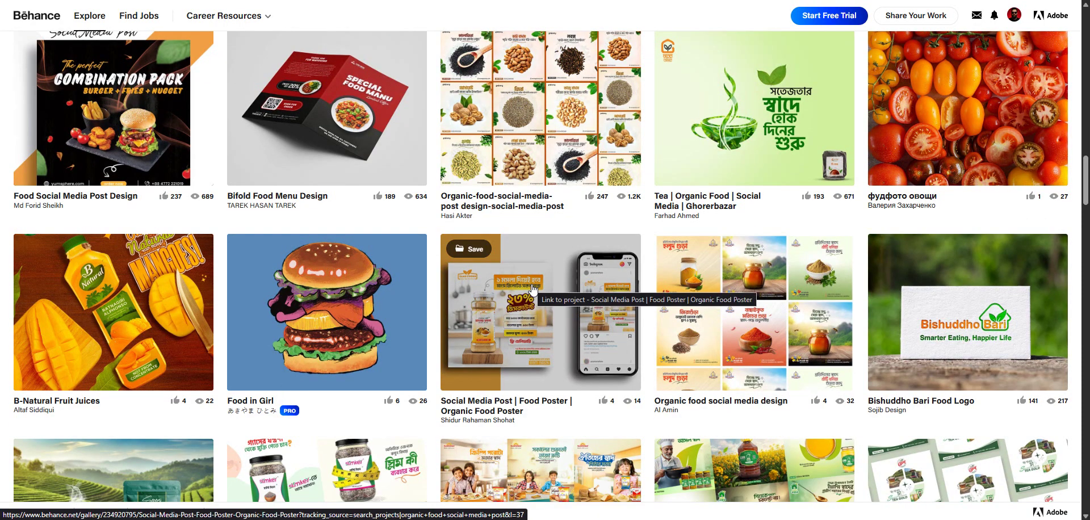
scroll(533, 289, "down", 13)
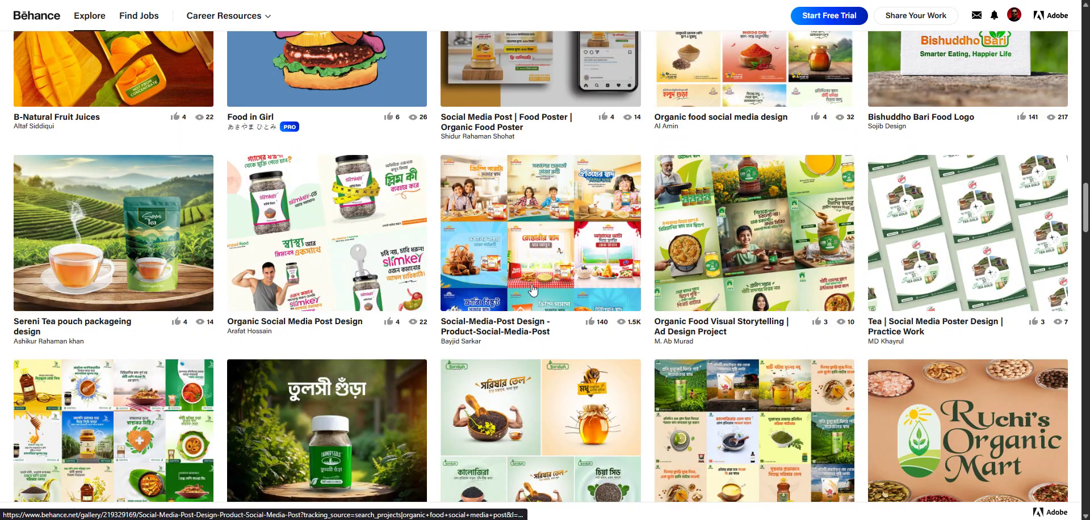
scroll(533, 290, "down", 10)
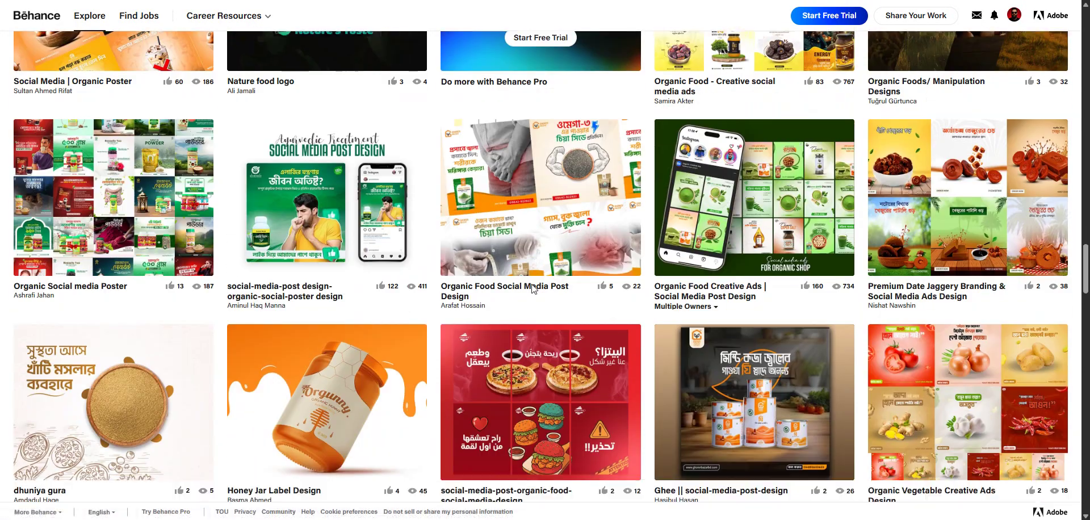
scroll(533, 290, "down", 4)
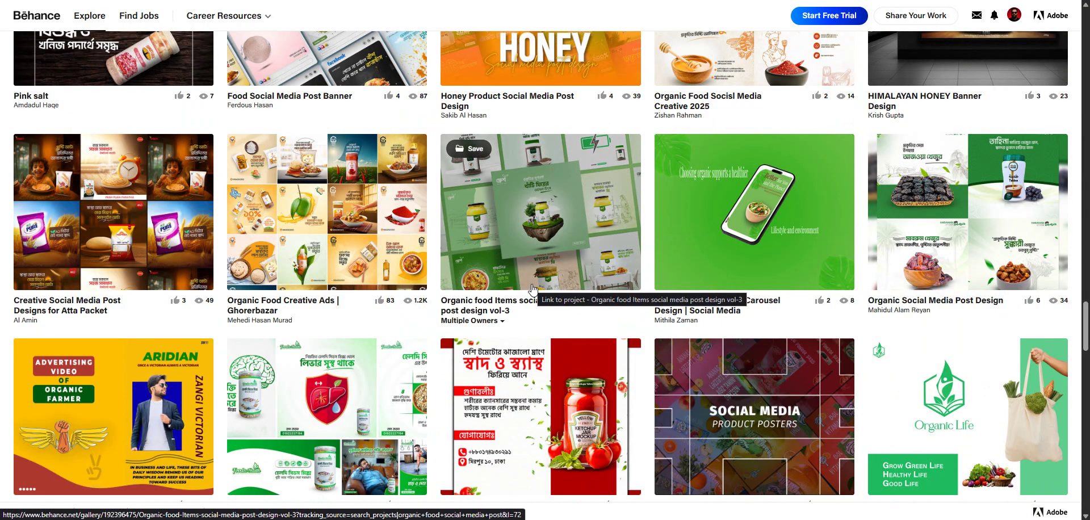
Step: Check the running presentation in Google Meet and review the organic food projects on Behance again from the first rows
left_click(66, 0)
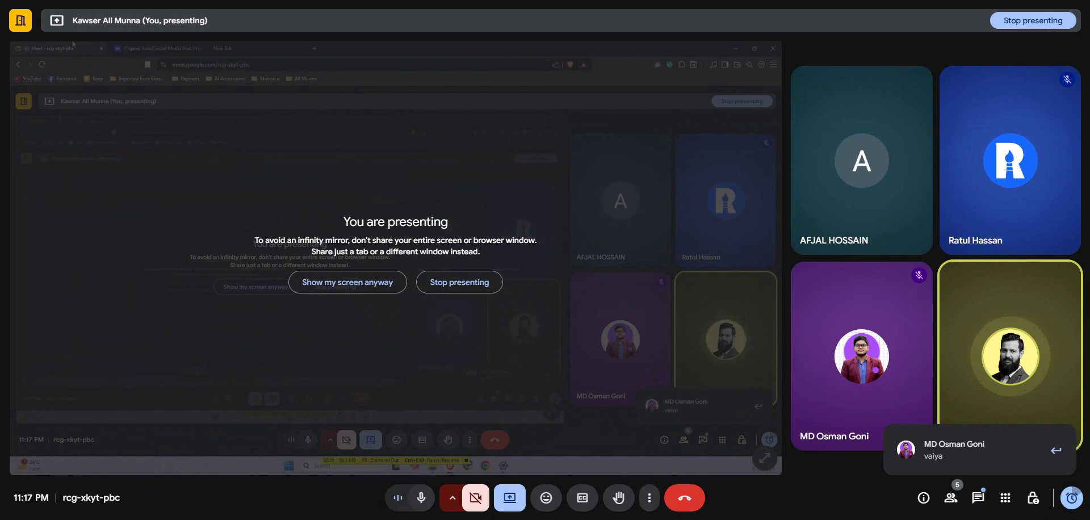
key("ctrl+Tab")
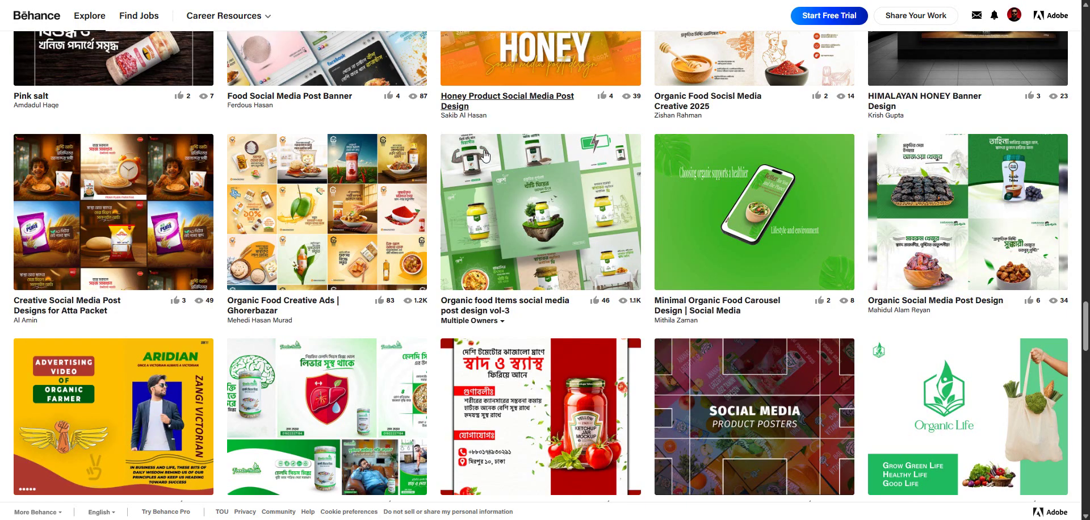
scroll(593, 335, "up", 6)
scroll(594, 335, "up", 15)
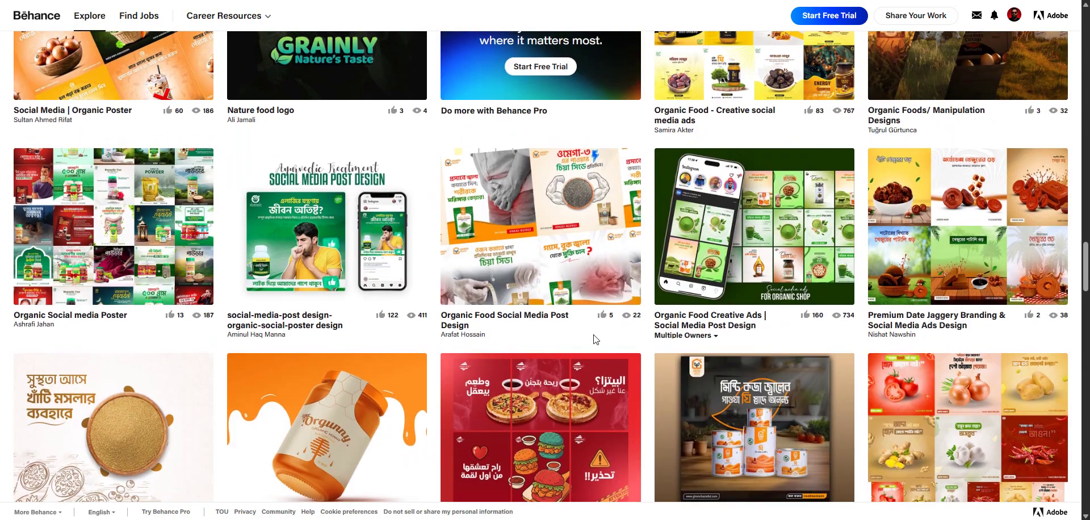
scroll(594, 339, "up", 2)
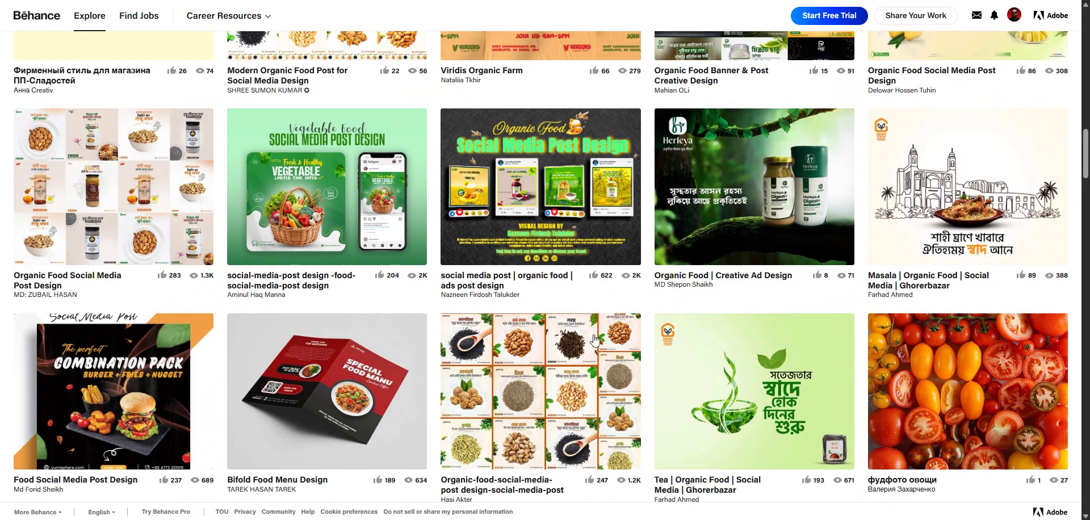
scroll(594, 340, "up", 4)
scroll(594, 340, "up", 20)
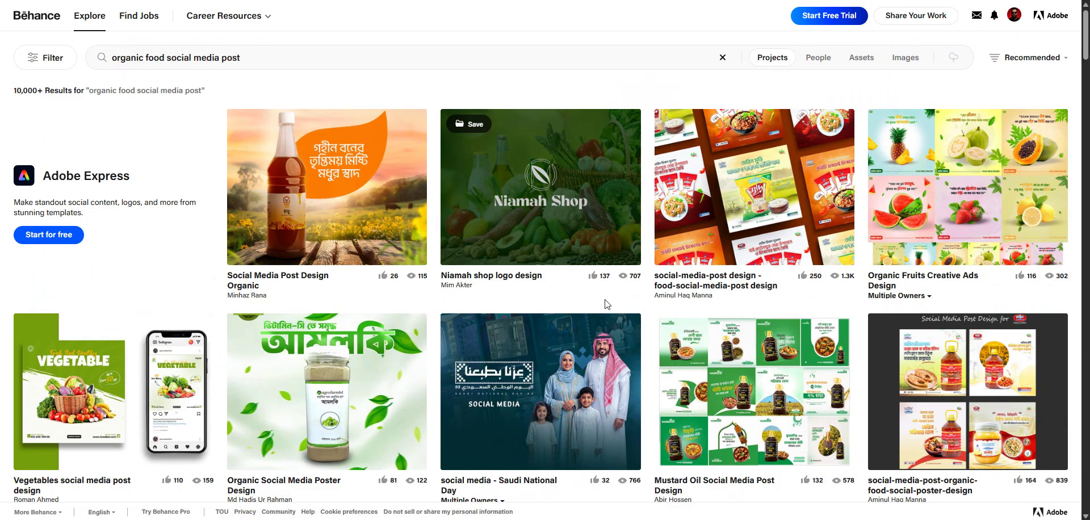
scroll(604, 304, "down", 2)
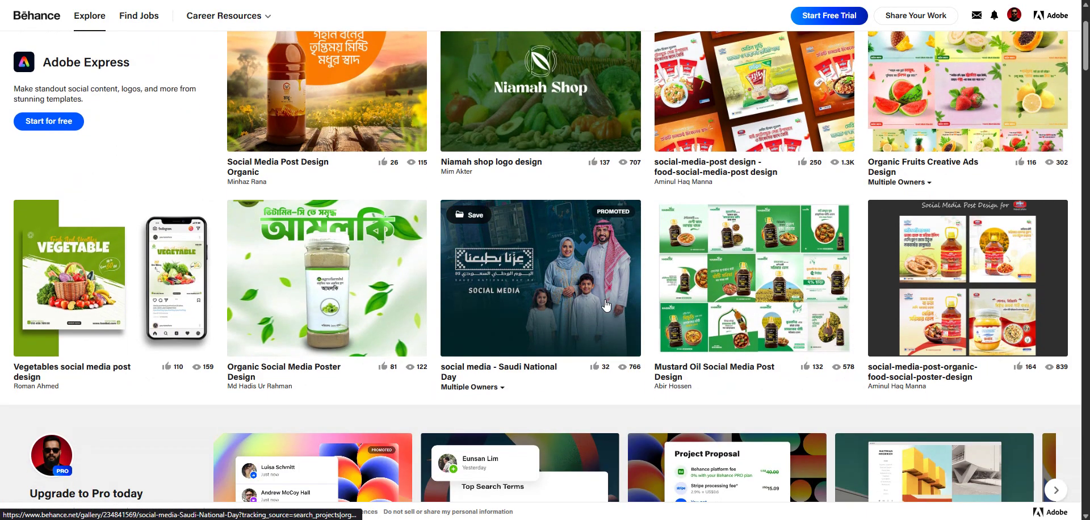
scroll(606, 305, "down", 12)
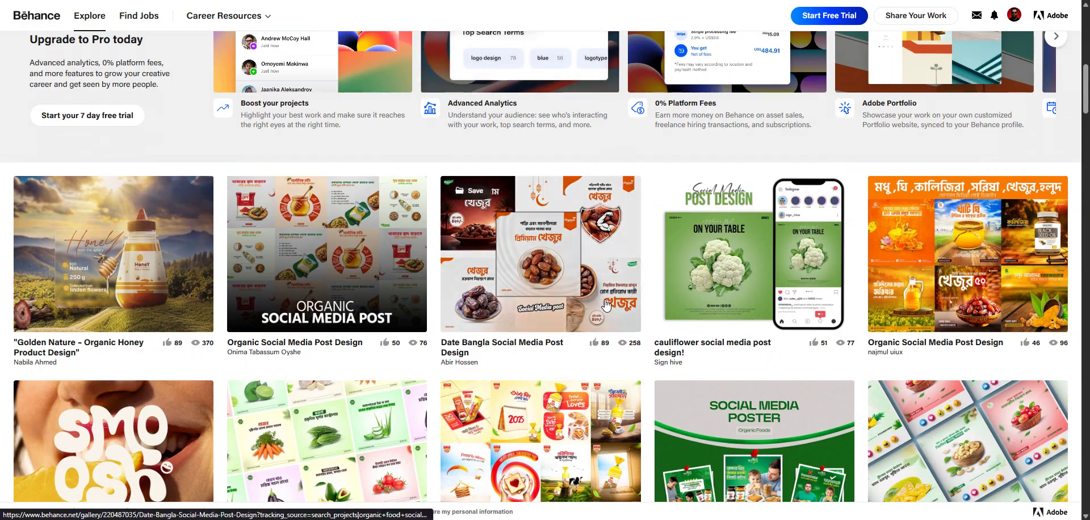
scroll(606, 304, "down", 9)
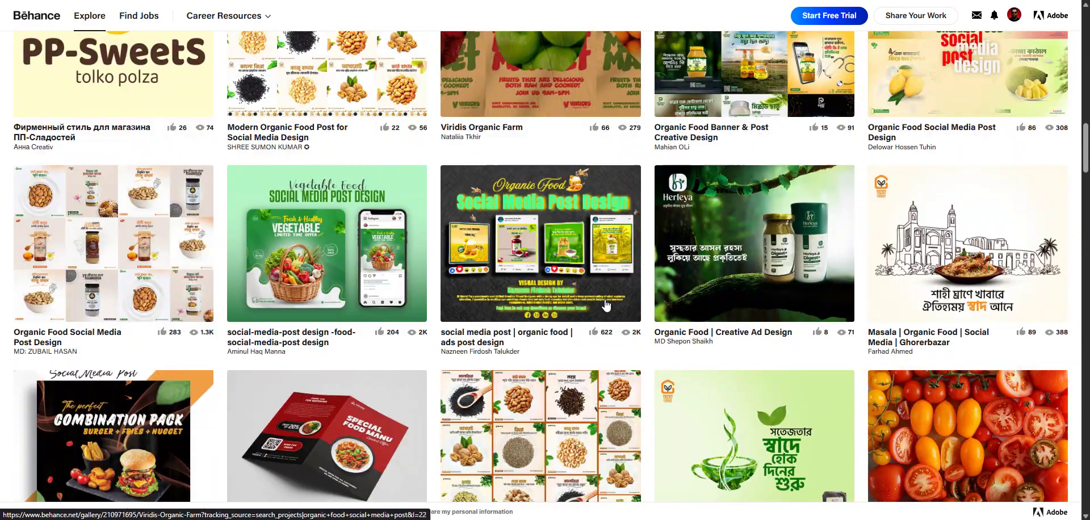
scroll(605, 305, "down", 10)
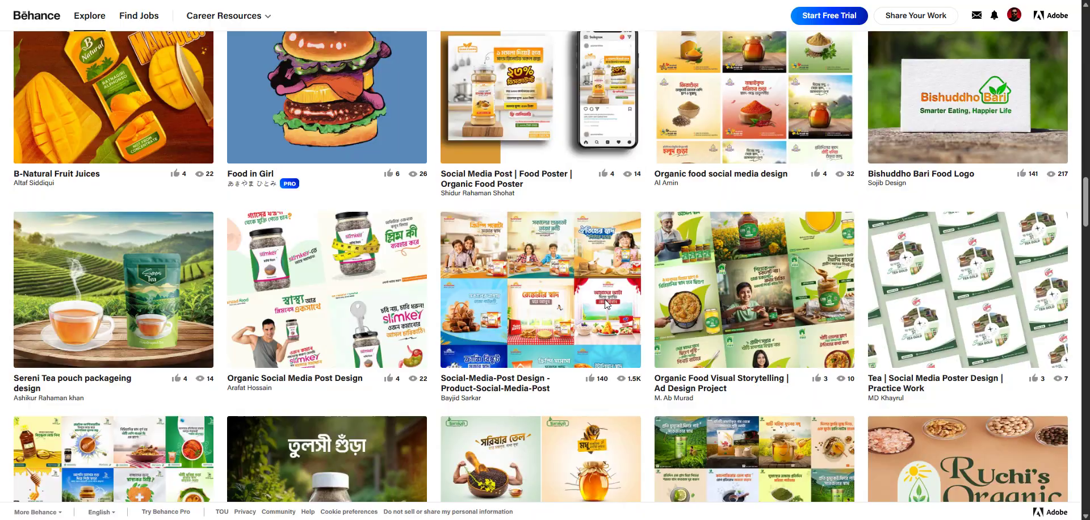
scroll(606, 305, "down", 4)
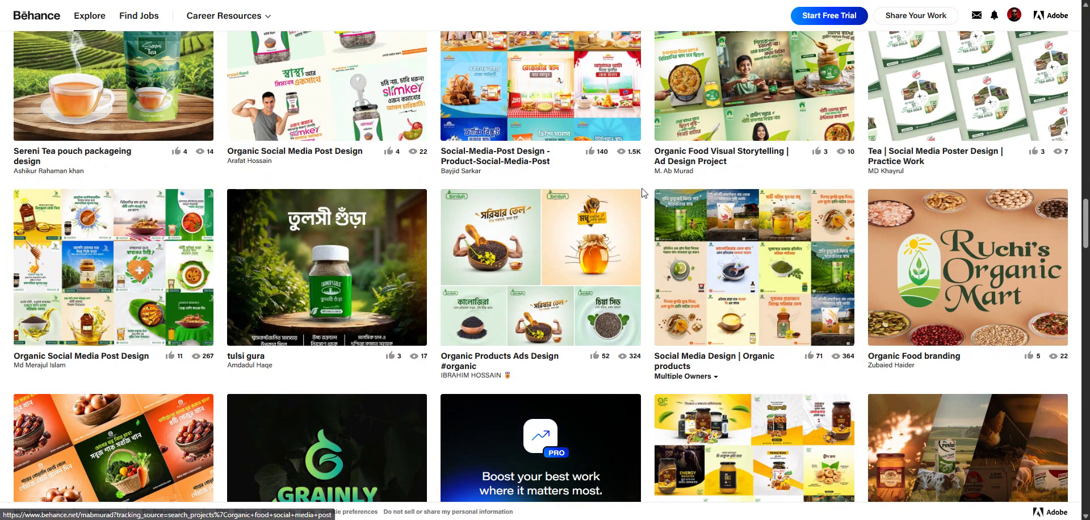
scroll(642, 193, "down", 5)
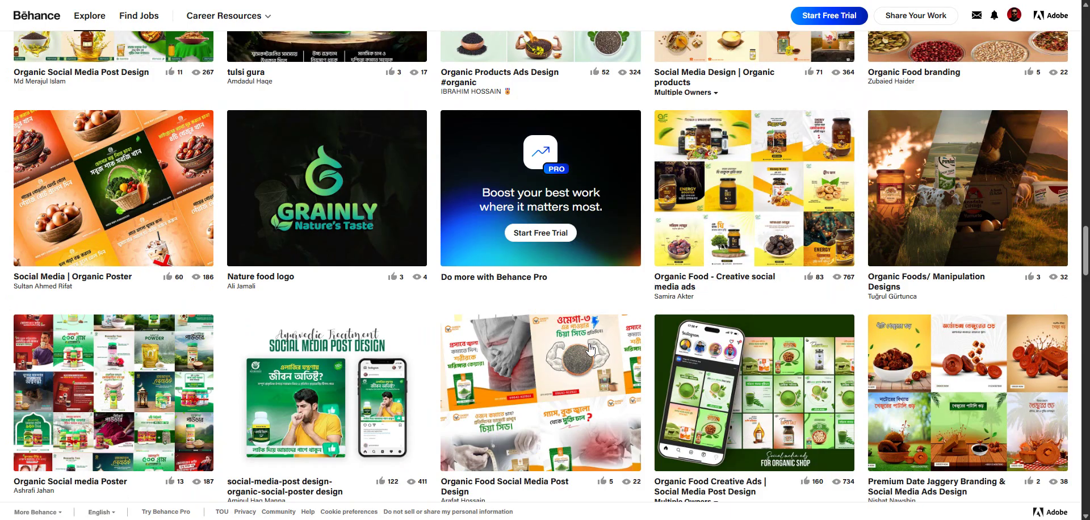
Step: Open the "Organic Food Social Media Post Design" project with the chia seed posters and examine its chia seed and moringa powder layouts
left_click(499, 372)
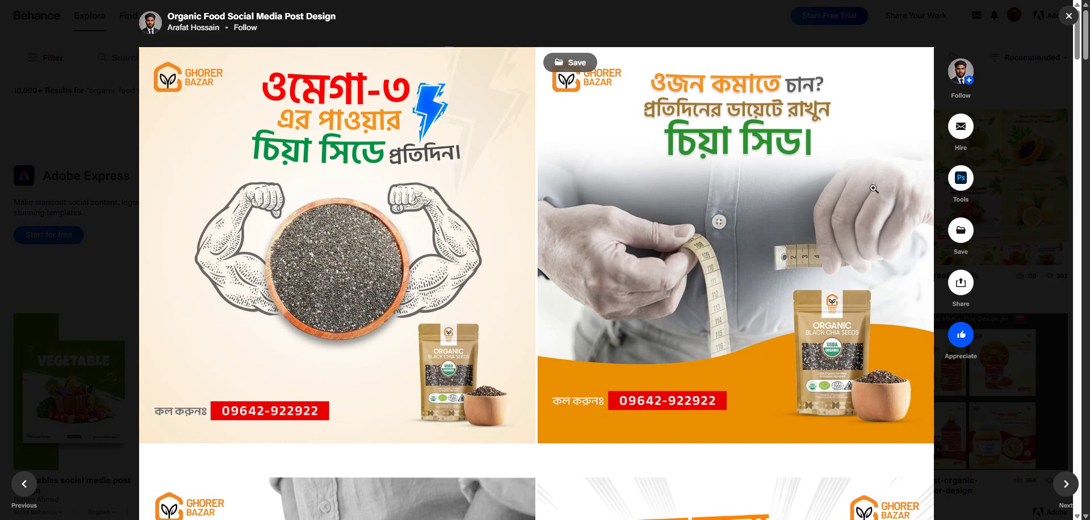
scroll(716, 300, "down", 8)
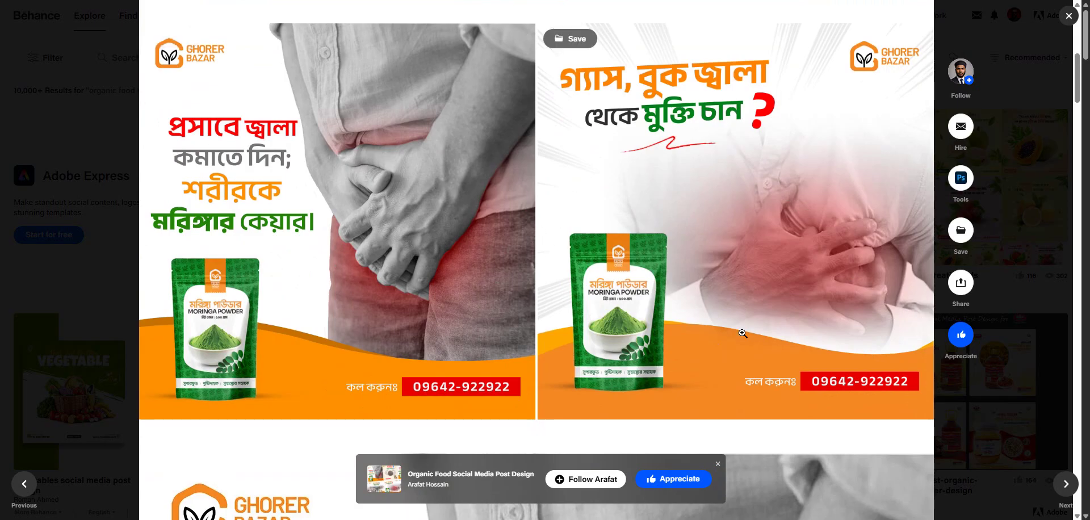
scroll(510, 344, "up", 2)
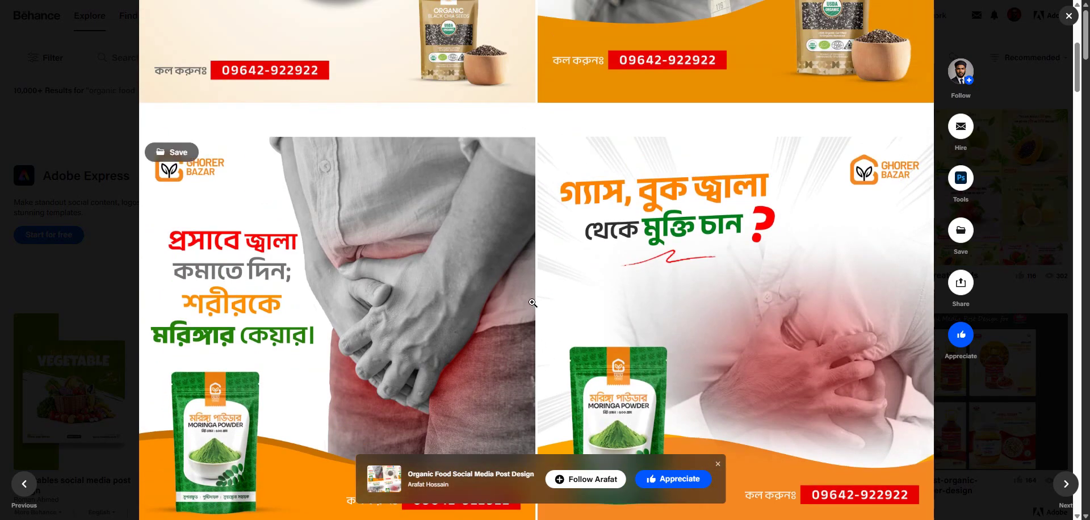
scroll(533, 302, "up", 6)
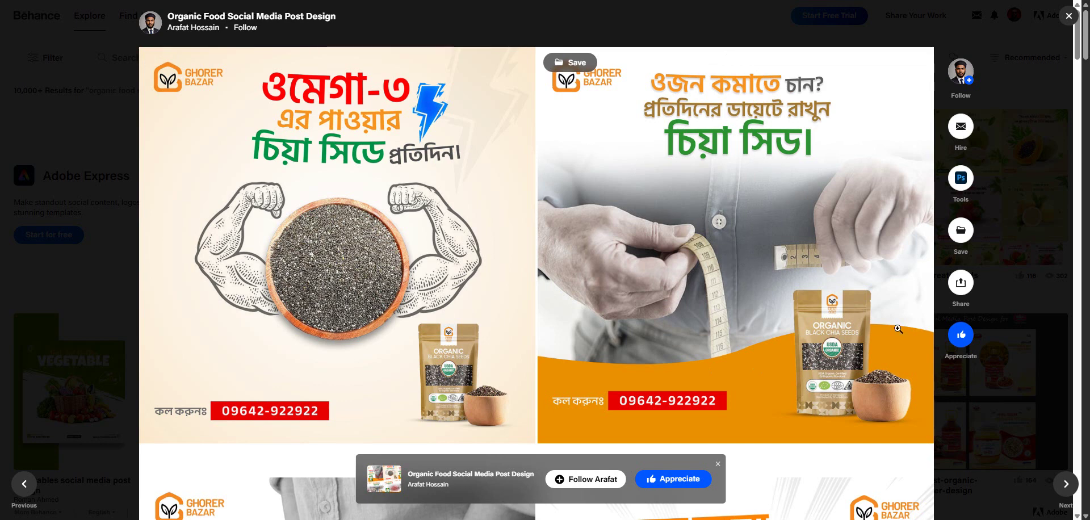
scroll(662, 317, "down", 6)
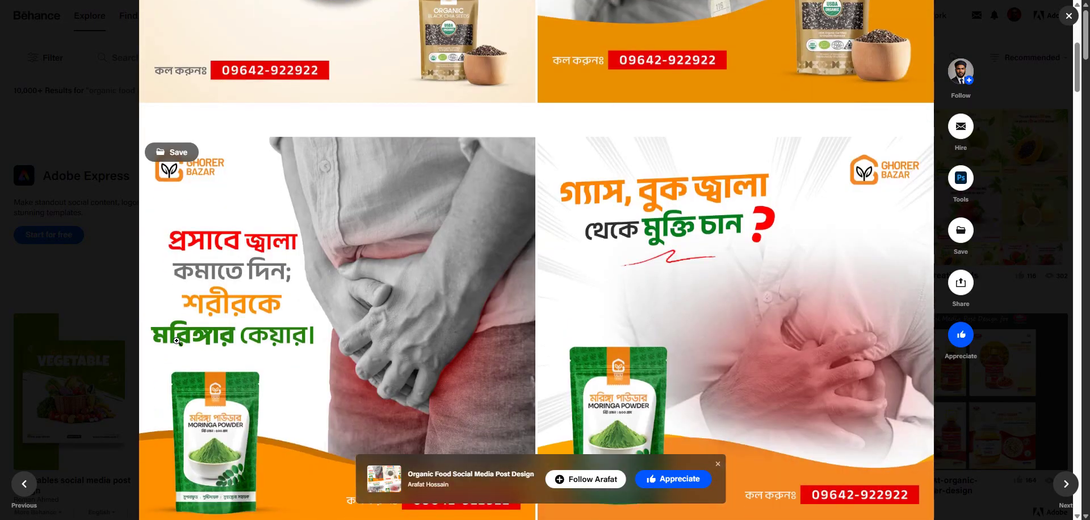
Step: Examine the remaining moringa powder and chia seed posters in the project, close it, and return to the organic food results
scroll(344, 333, "down", 2)
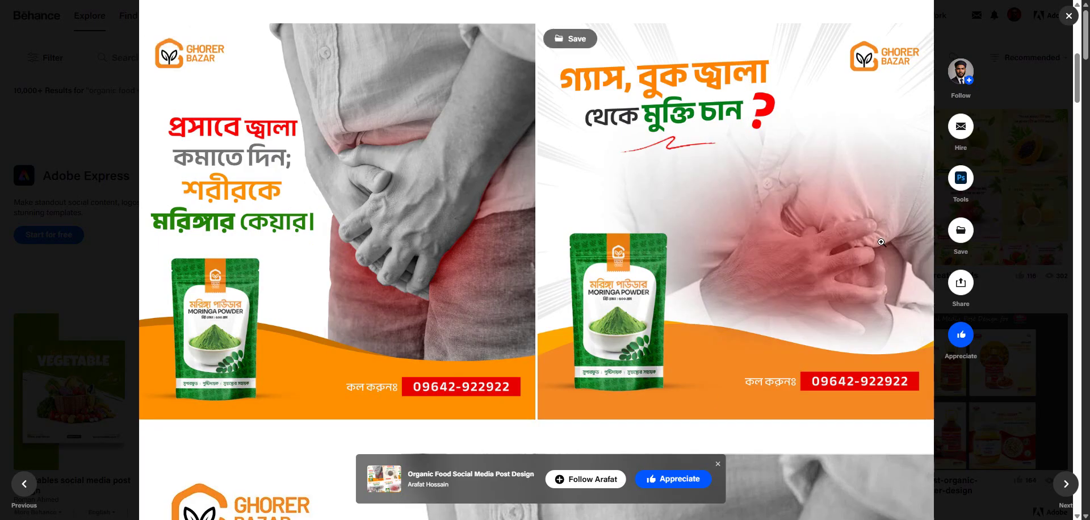
scroll(882, 242, "down", 15)
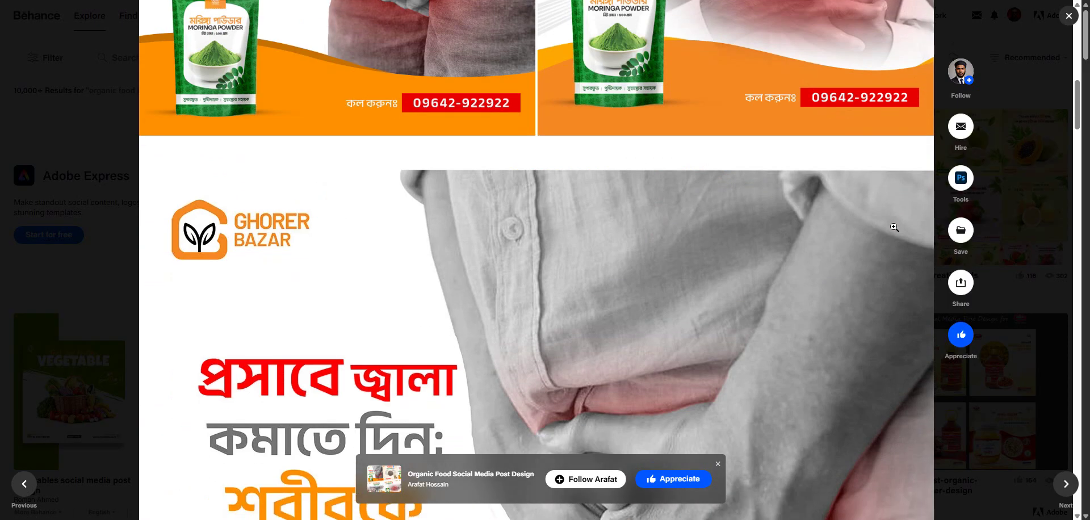
scroll(879, 268, "down", 20)
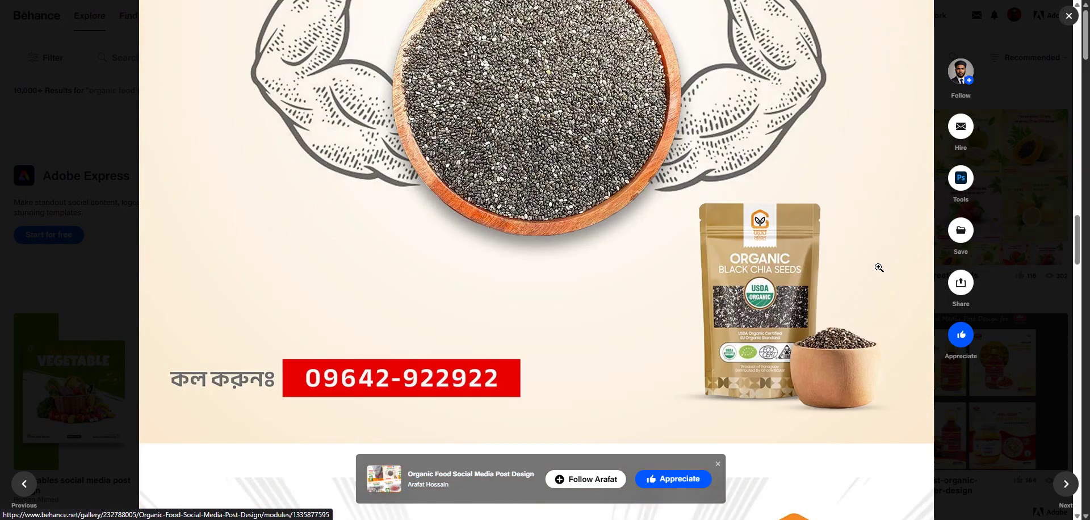
scroll(879, 268, "down", 20)
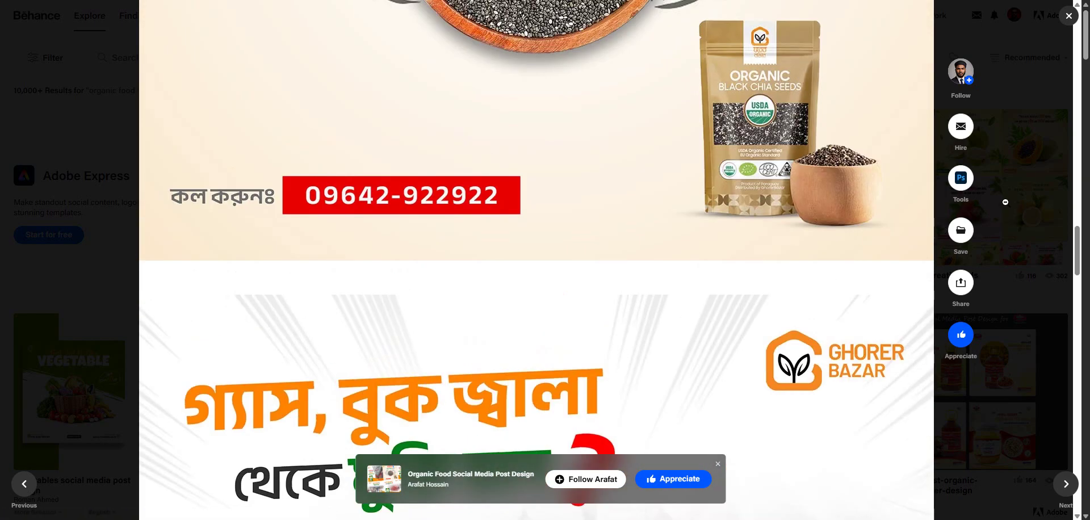
left_click(1005, 207)
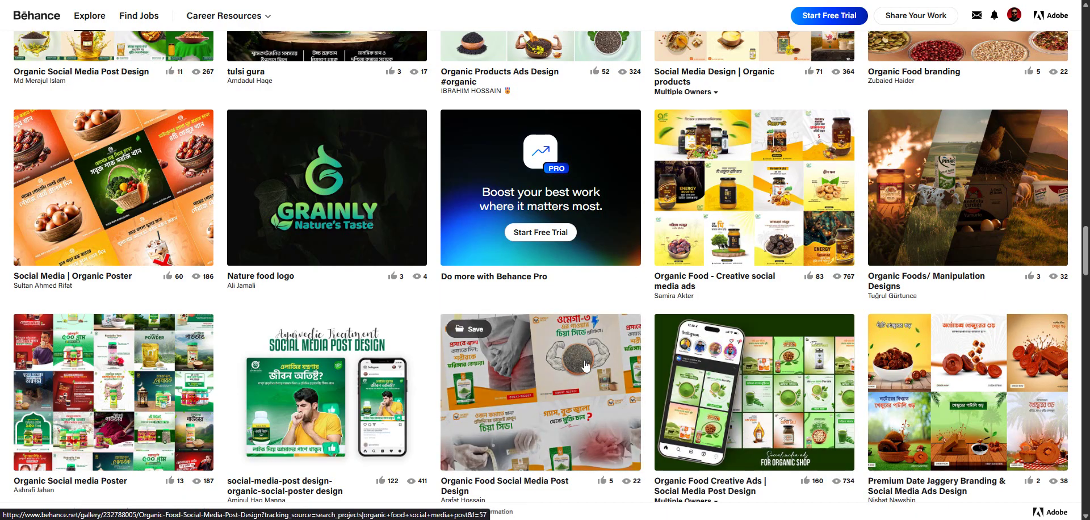
scroll(605, 331, "up", 2)
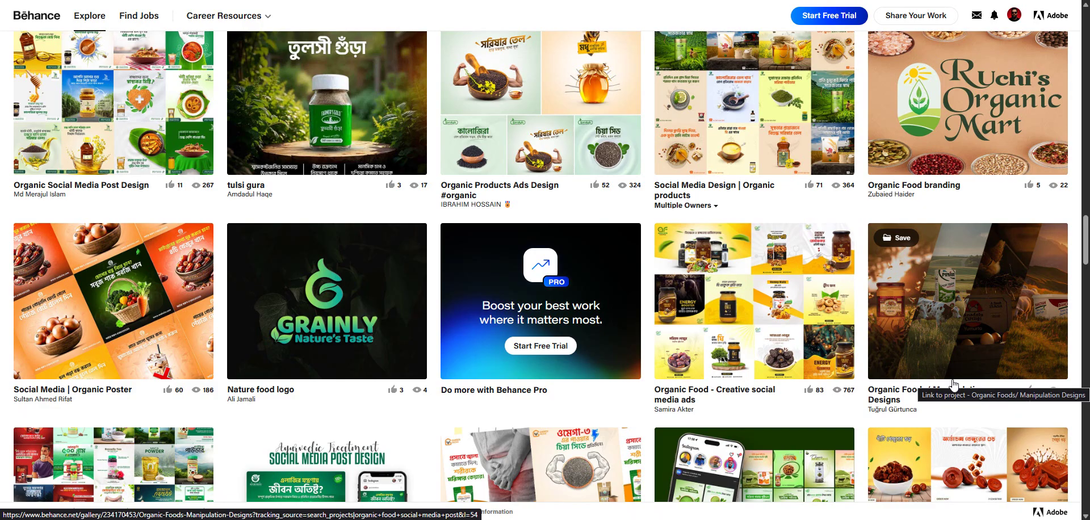
Step: Open the Fiverr seller dashboard in a new browser tab and switch the account to buying mode
key("ctrl+t")
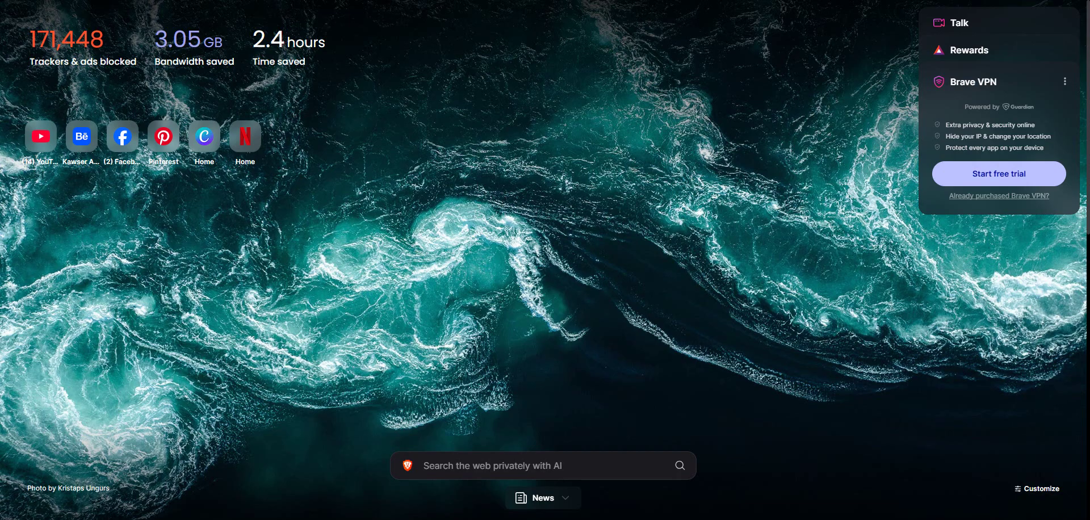
type("fiver")
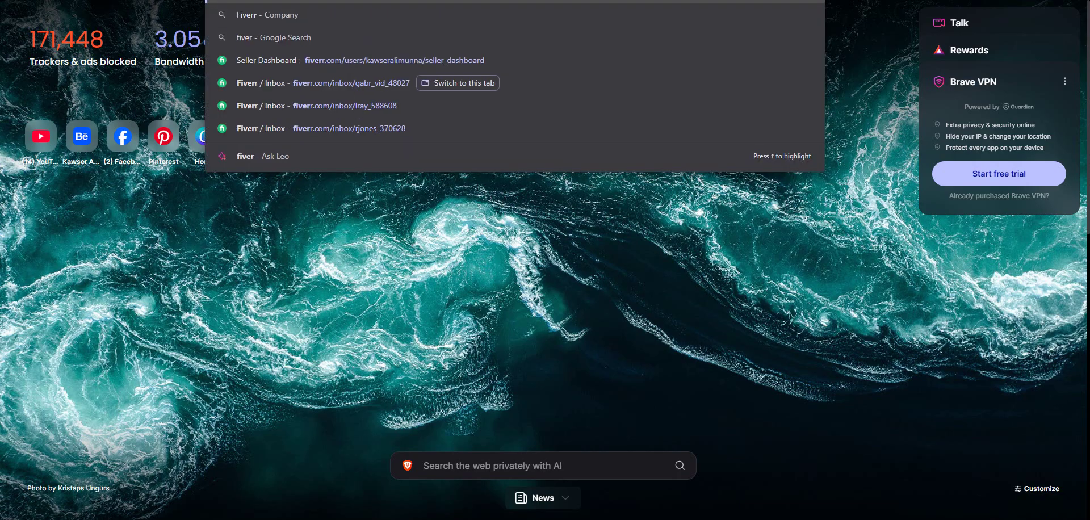
key("Down")
key("Down")
key("Down")
key("Return")
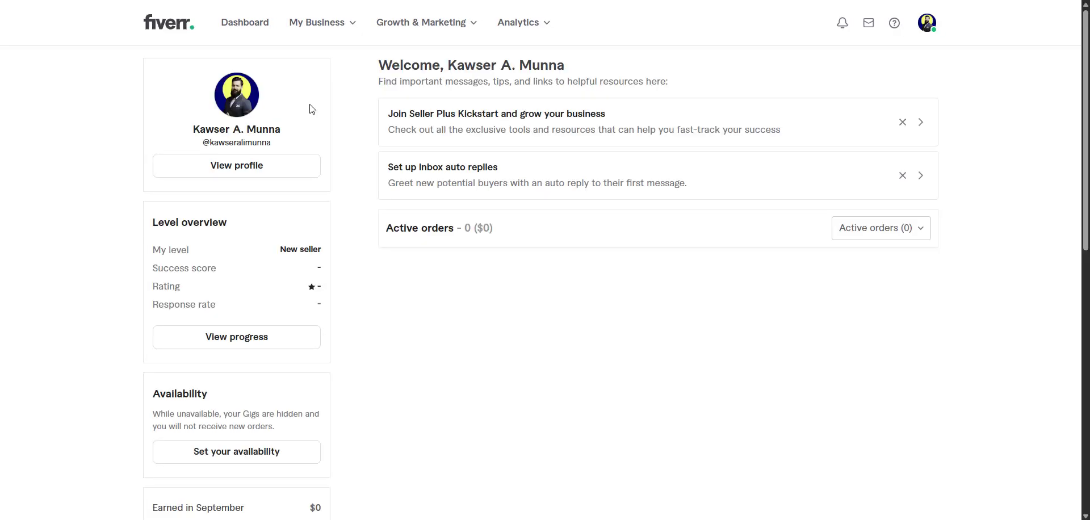
left_click(926, 22)
left_click(848, 97)
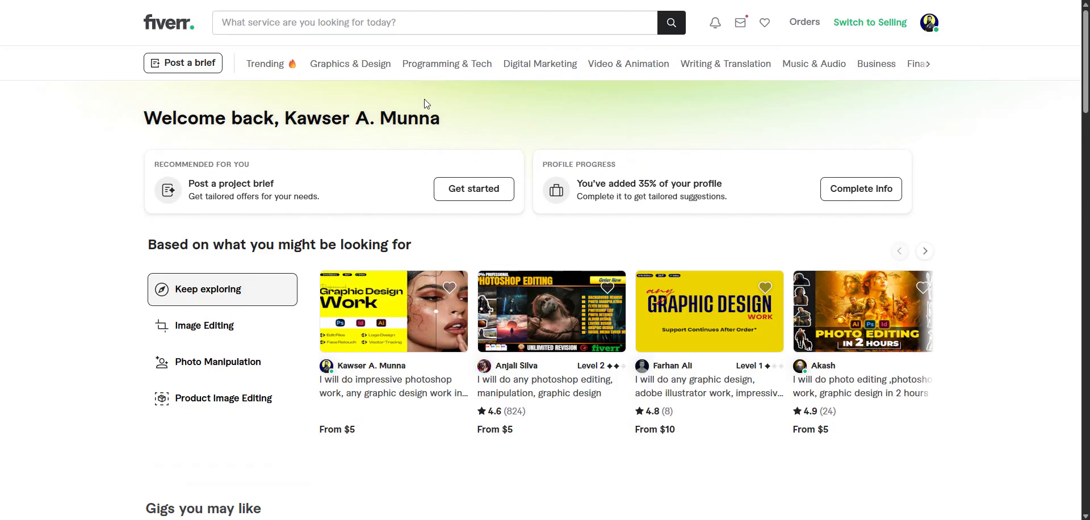
Step: Search Fiverr for "photoshop work" and skim the gig thumbnails from the first row to the page end and back
left_click(491, 27)
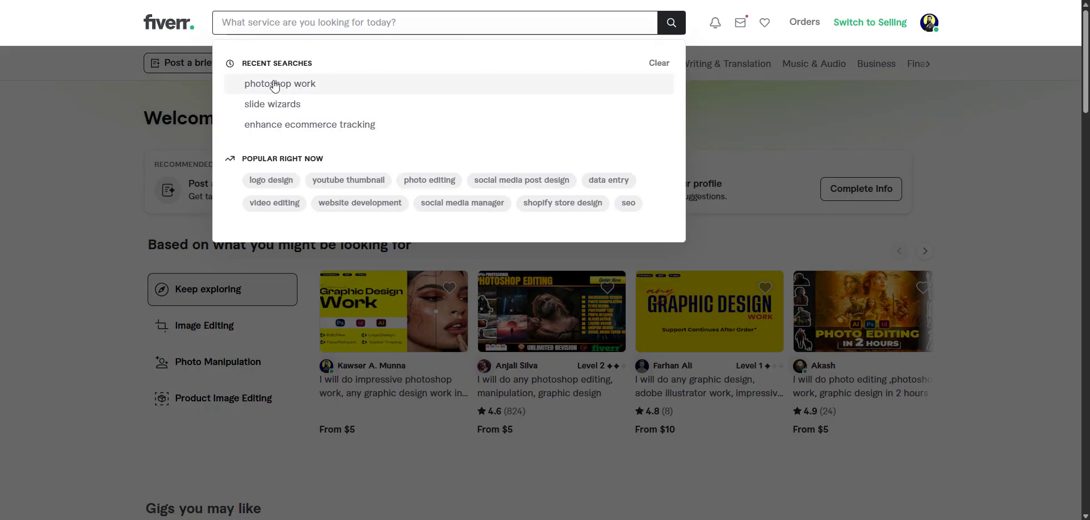
left_click(236, 83)
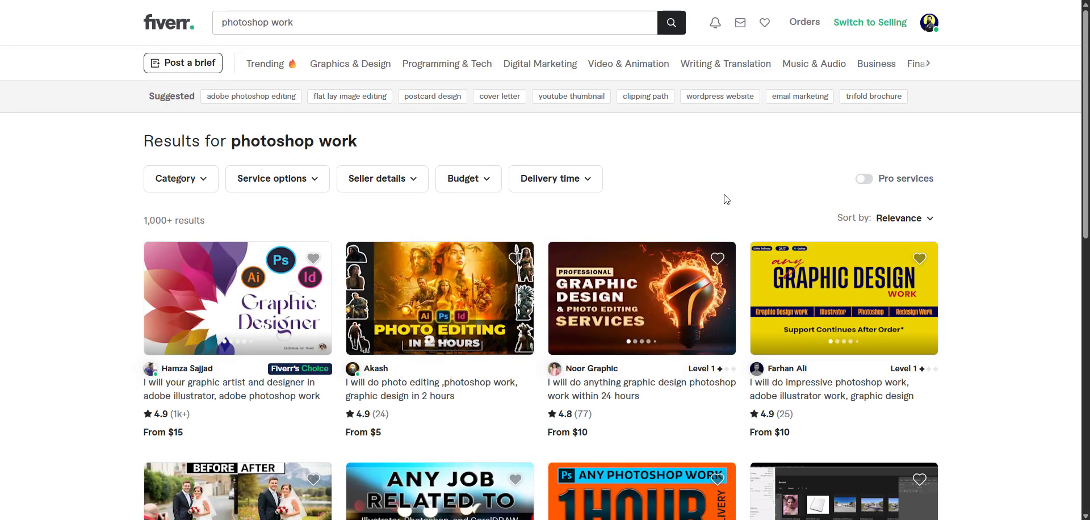
scroll(542, 216, "down", 3)
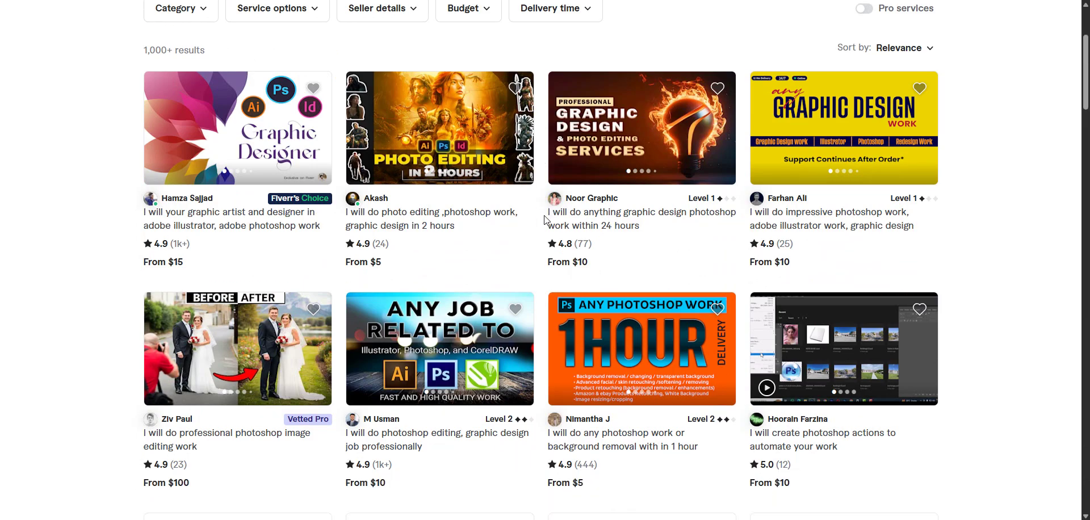
scroll(545, 217, "up", 3)
scroll(543, 219, "down", 9)
scroll(543, 216, "down", 6)
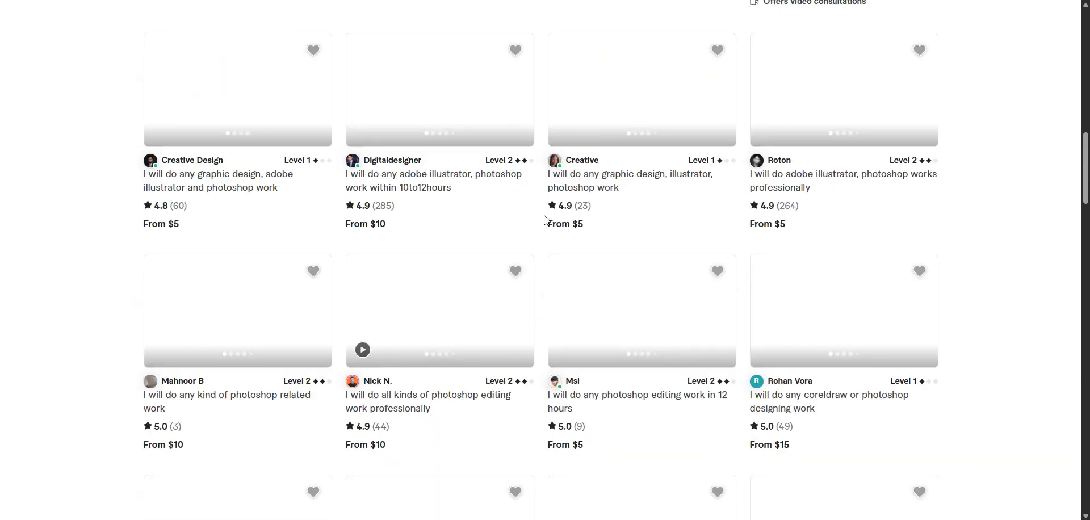
scroll(544, 217, "up", 14)
scroll(544, 218, "down", 12)
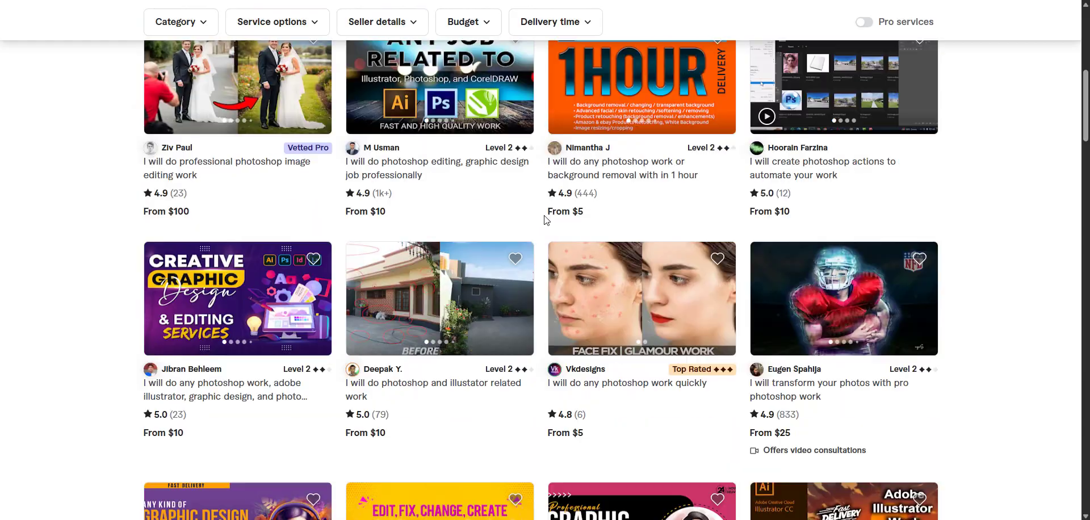
scroll(544, 219, "down", 20)
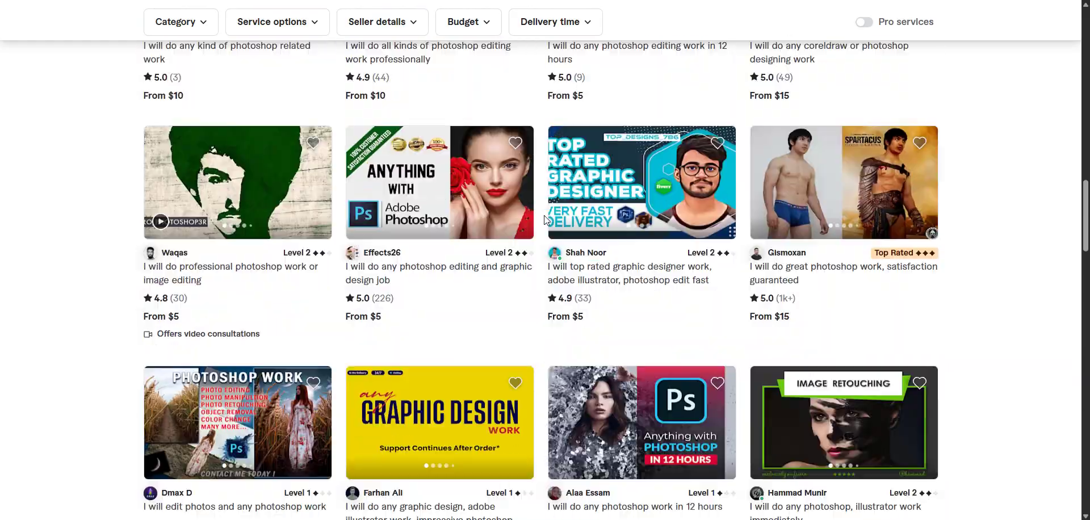
scroll(544, 219, "down", 16)
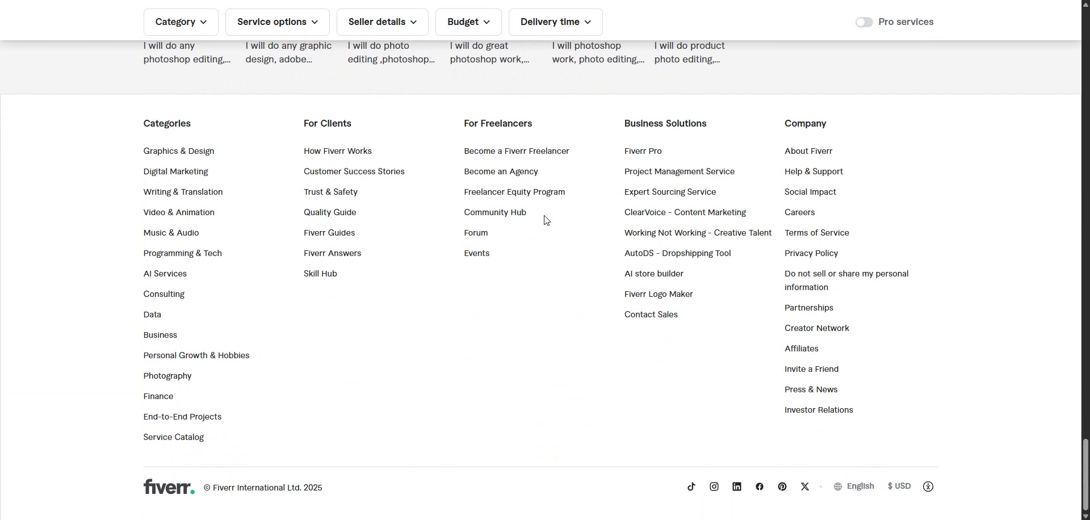
scroll(544, 220, "up", 12)
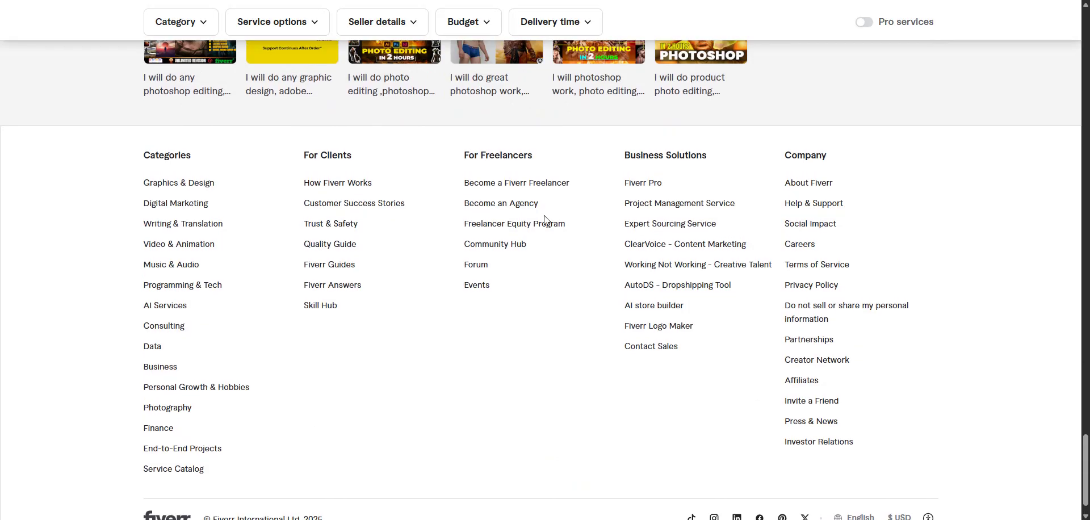
scroll(543, 220, "up", 10)
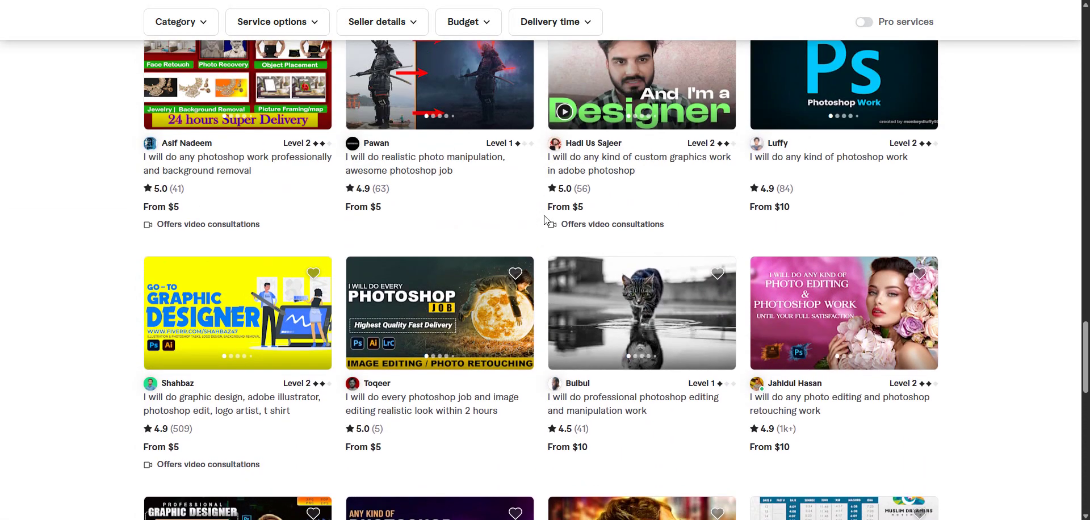
scroll(544, 221, "up", 15)
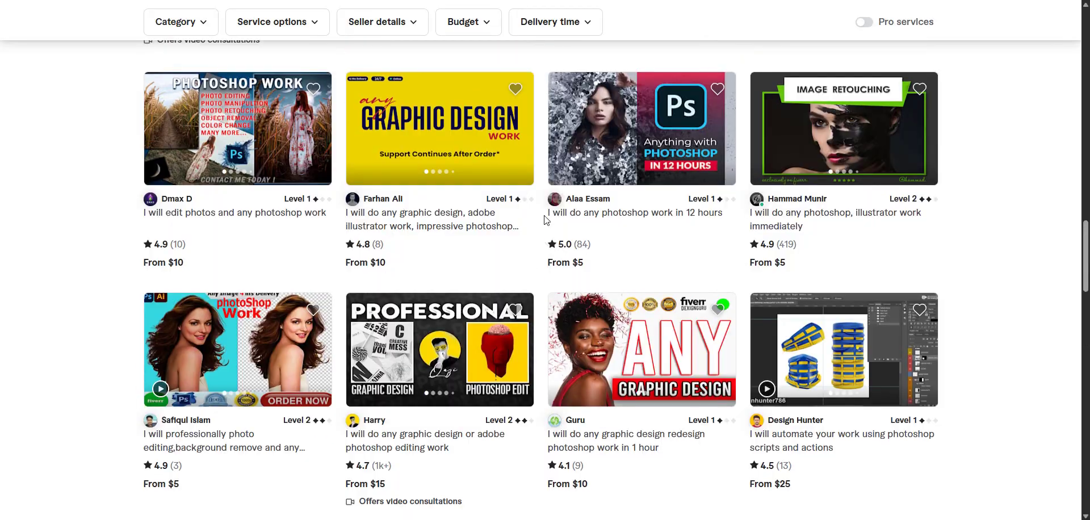
scroll(544, 220, "up", 15)
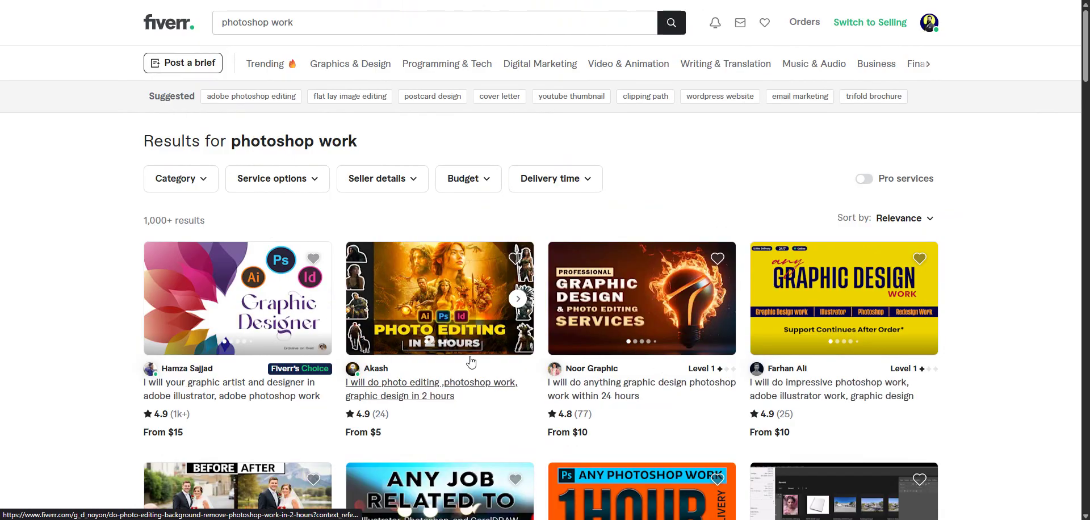
Step: Review the photoshop work gigs again row by row down to the browsing history, and return to the first row
scroll(829, 293, "down", 1)
scroll(830, 294, "down", 10)
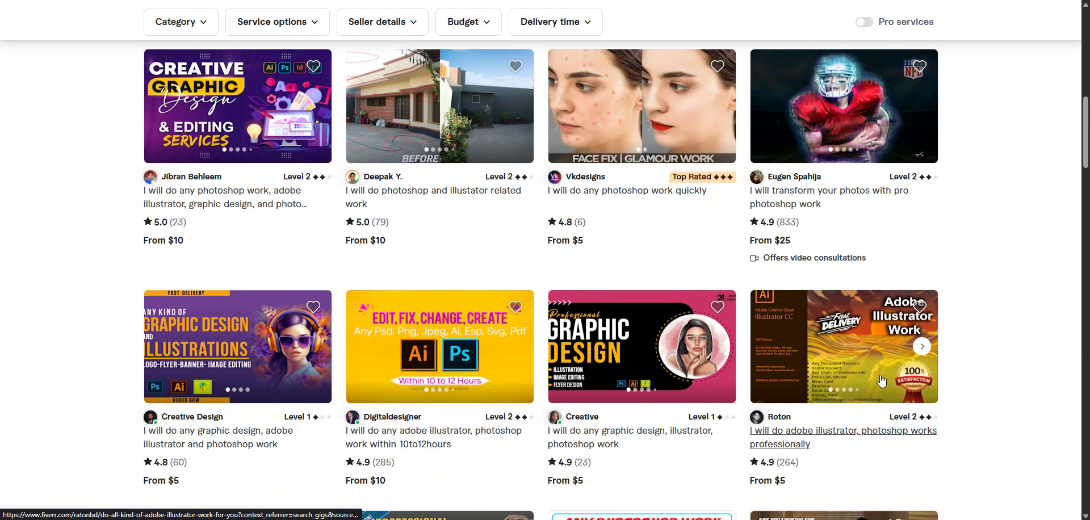
scroll(925, 193, "down", 8)
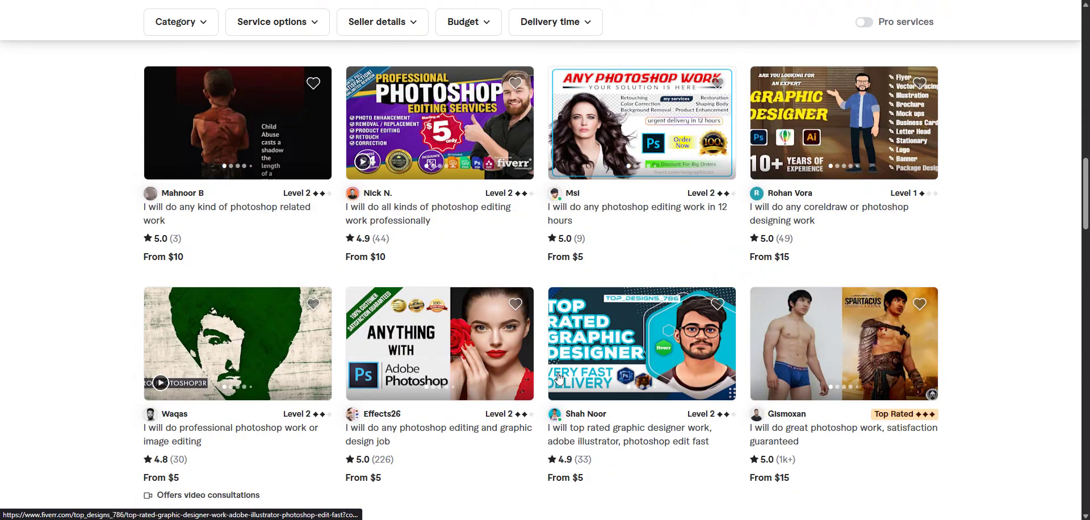
scroll(825, 183, "down", 4)
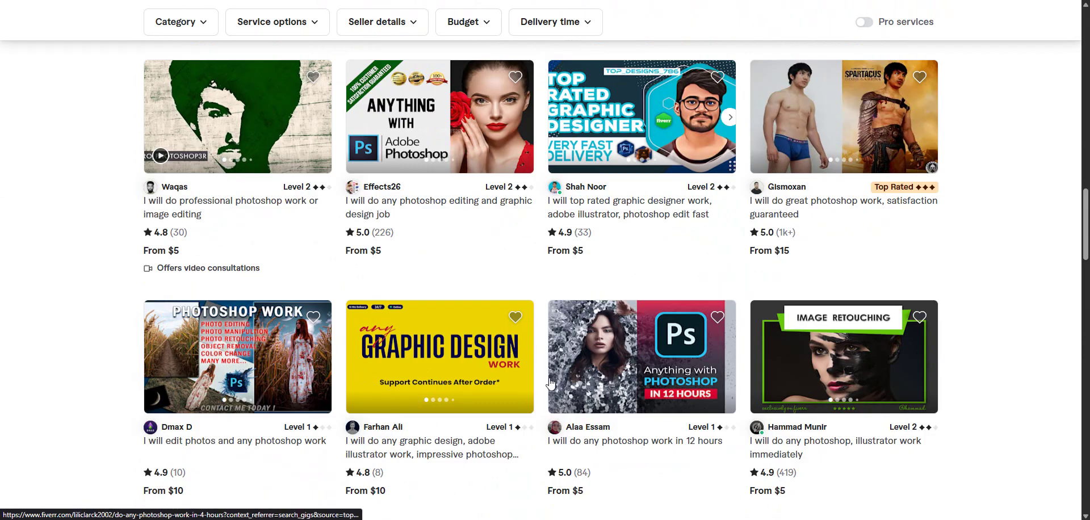
scroll(612, 372, "down", 8)
scroll(520, 349, "up", 2)
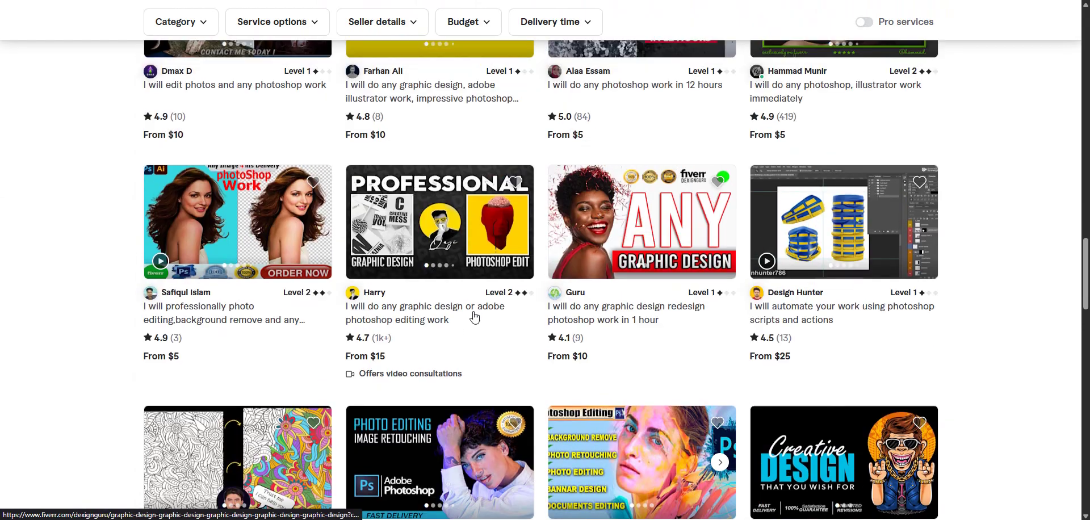
scroll(527, 326, "down", 6)
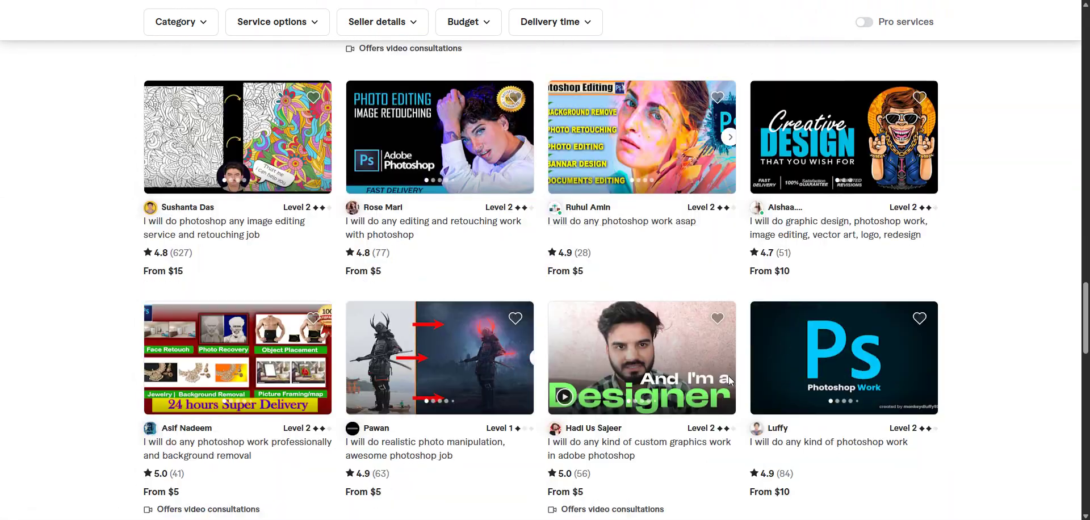
scroll(728, 376, "down", 7)
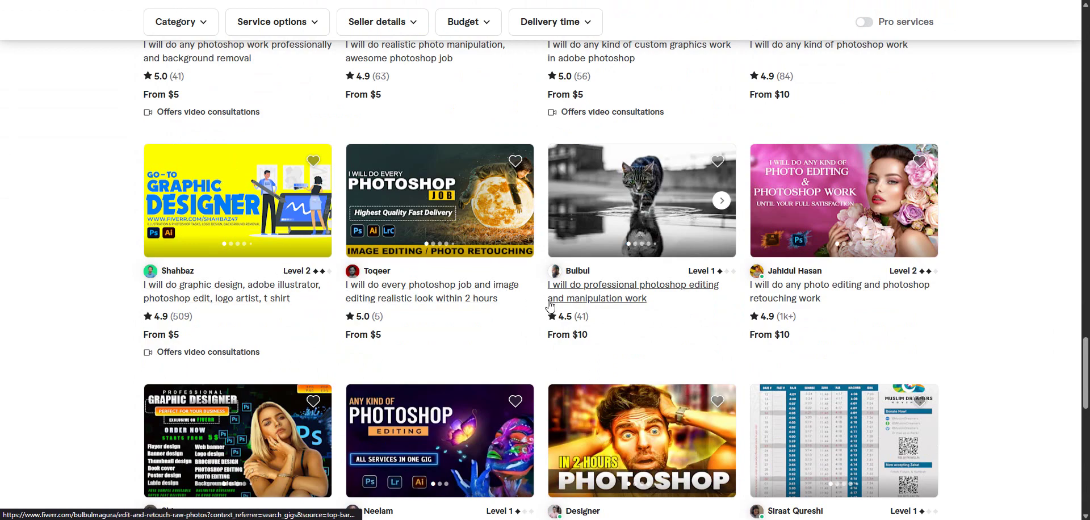
scroll(551, 193, "down", 6)
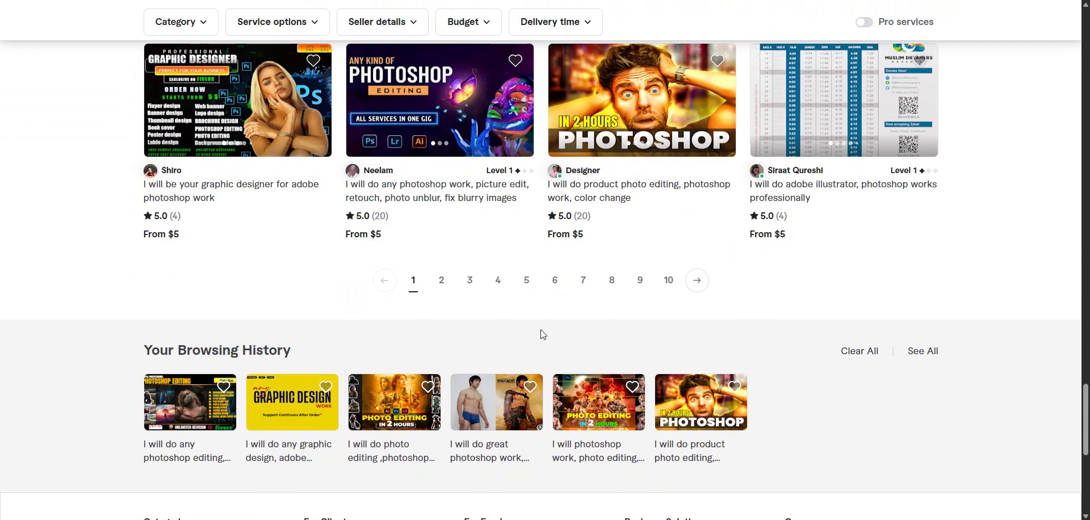
scroll(541, 334, "up", 10)
scroll(540, 334, "up", 20)
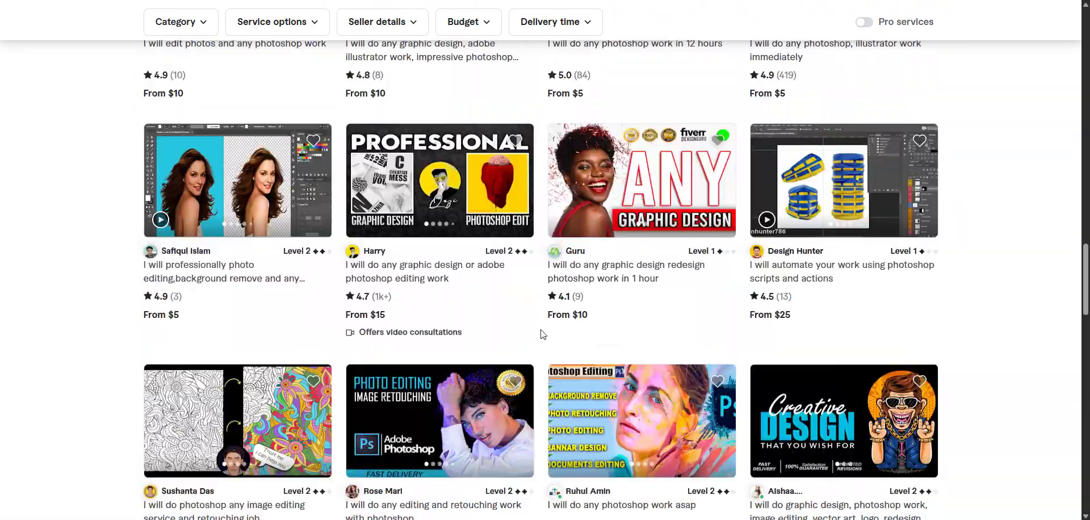
scroll(540, 334, "up", 7)
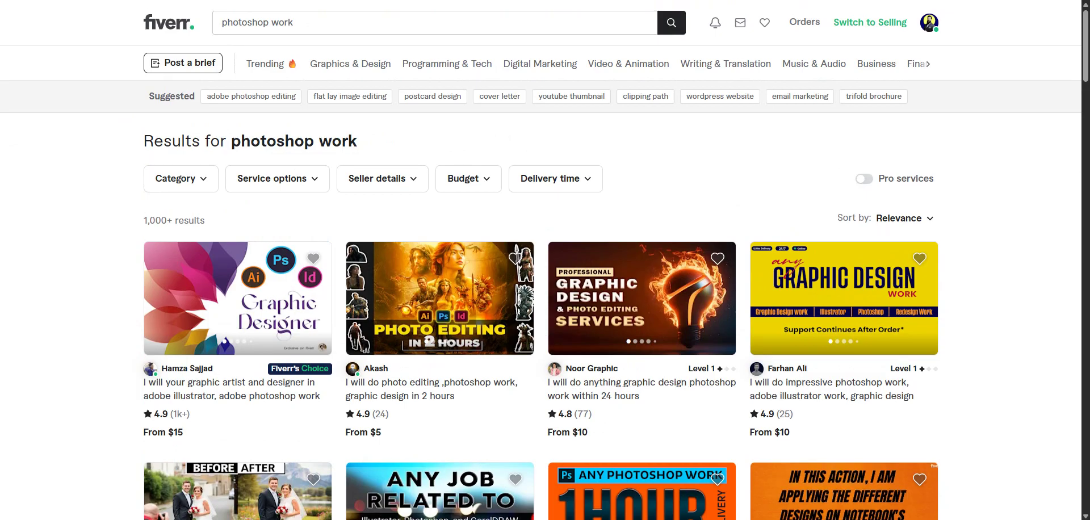
Step: Search Google in a new browser tab for "food brand color palette" and show the image results
key("ctrl+t")
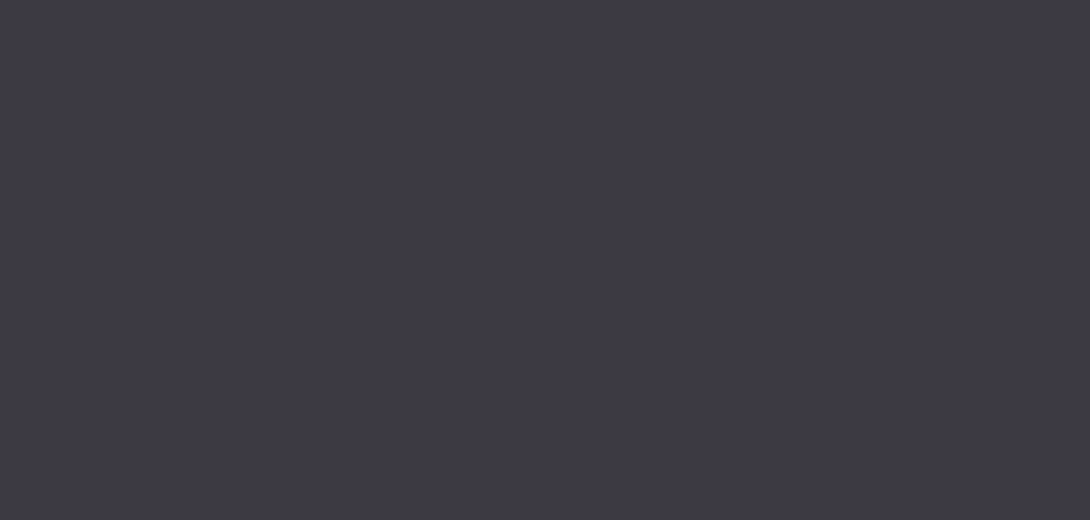
type("fo")
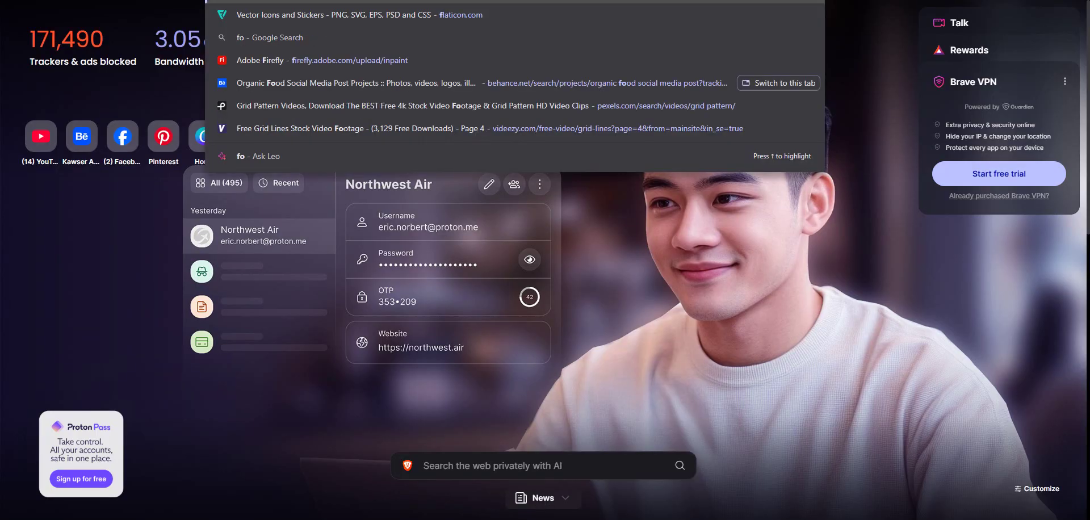
type("od brand color palette")
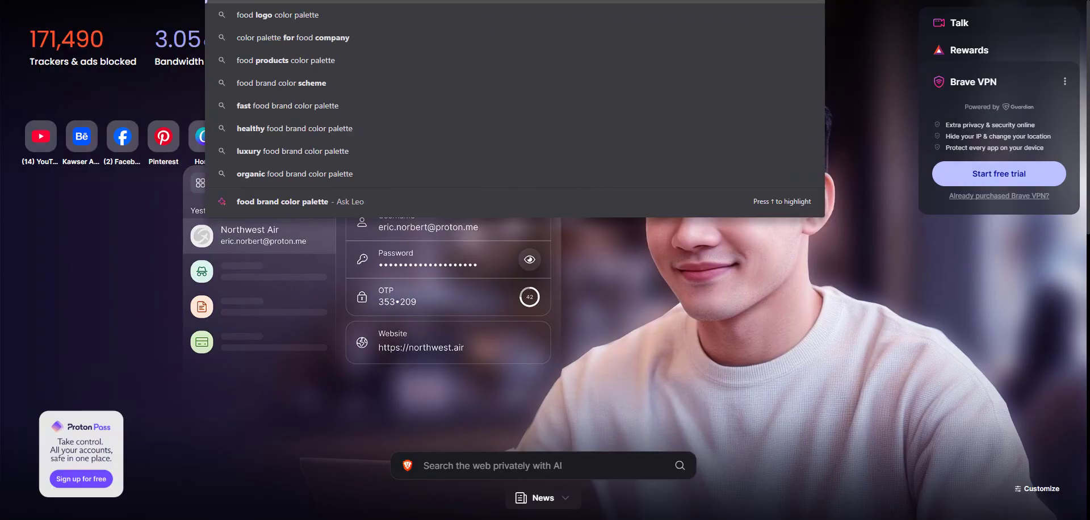
key("Return")
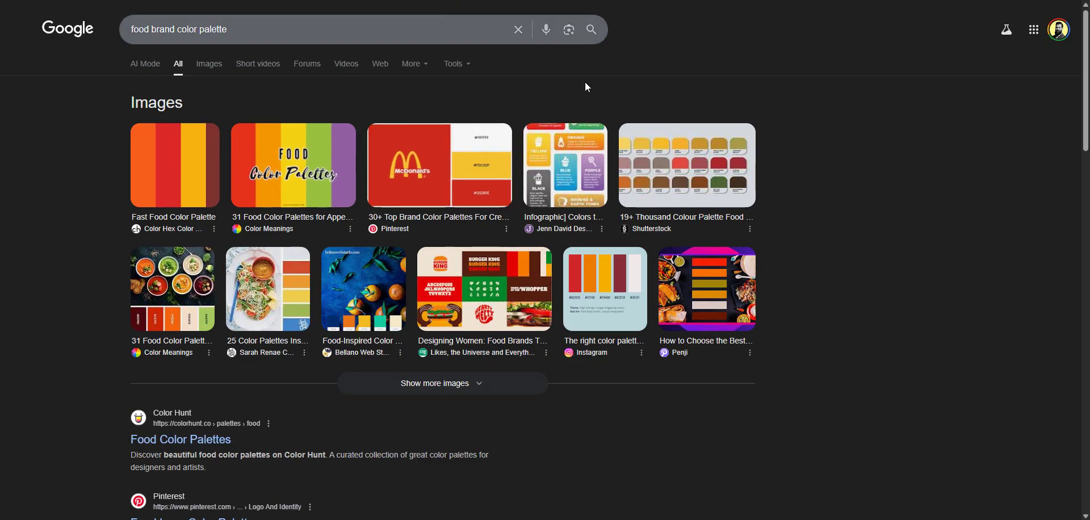
left_click(198, 67)
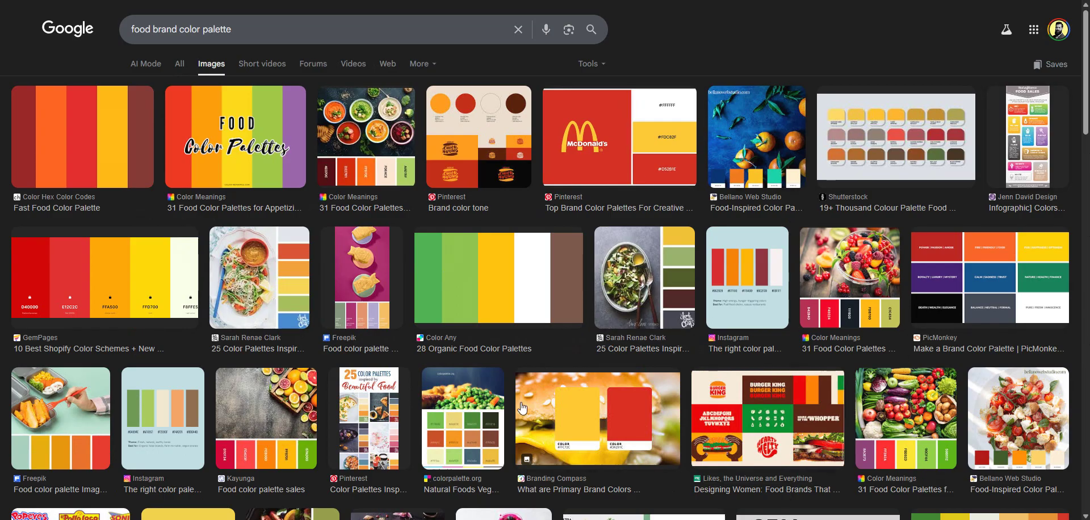
Step: Skim the food brand color palette images on Google and open chatgpt.com
scroll(777, 429, "down", 5)
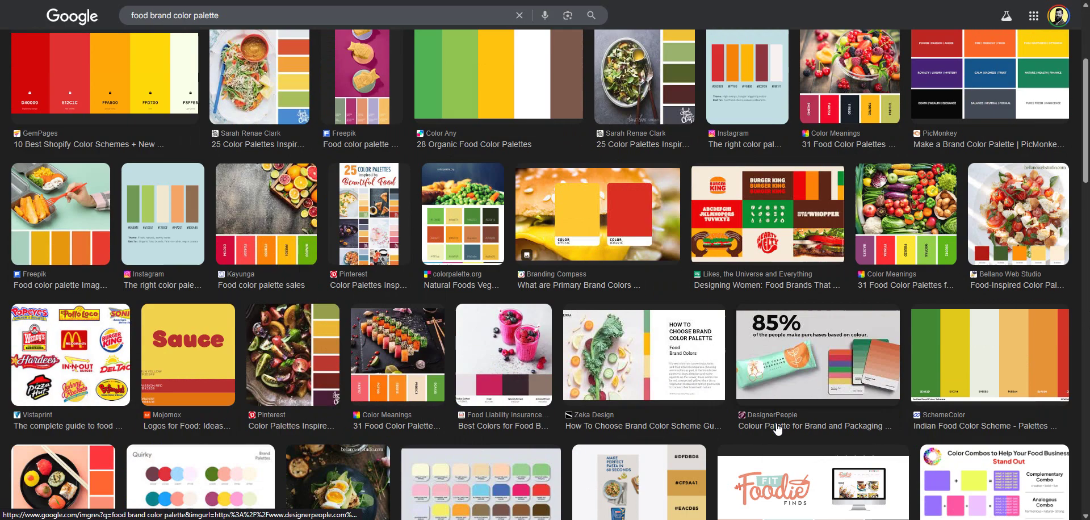
scroll(775, 428, "up", 5)
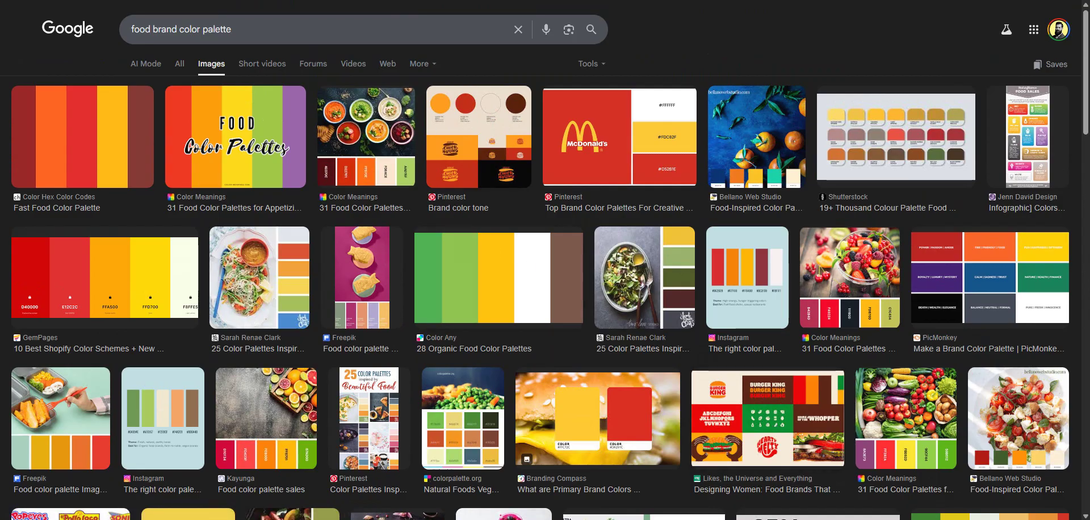
key("ctrl+l")
type("chat")
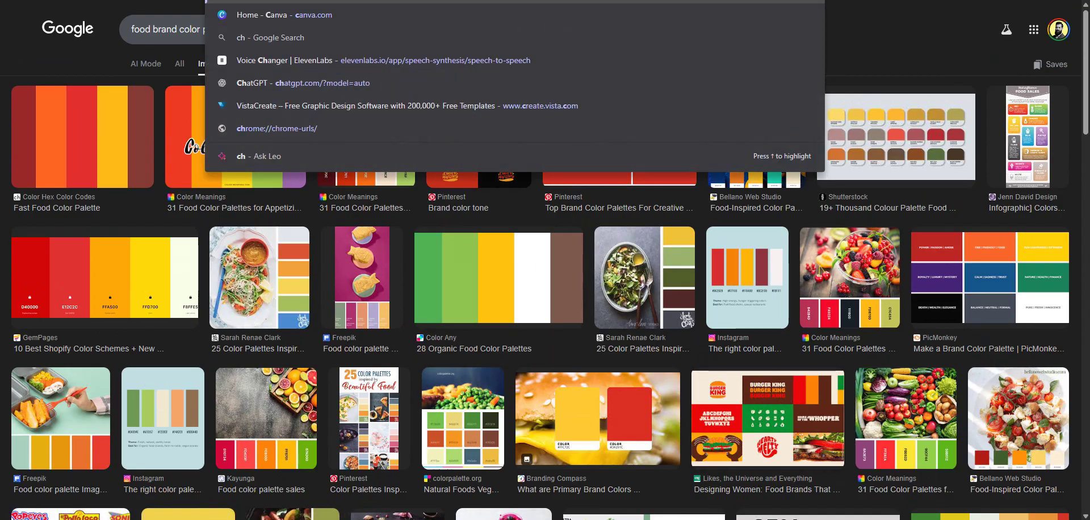
type("gpt.com")
key("Return")
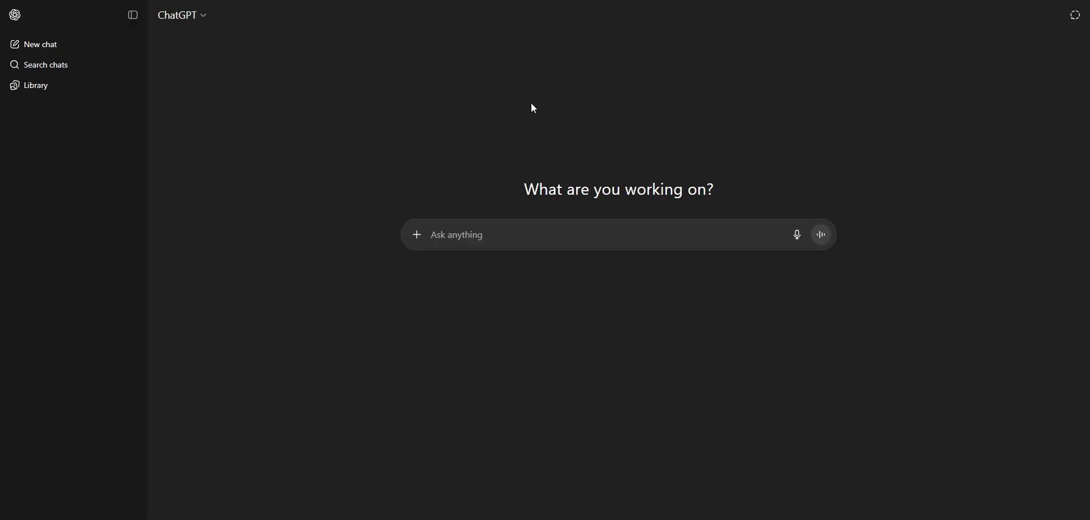
Step: Ask ChatGPT "why food brands use yellow, orange color every time?"
left_click(469, 248)
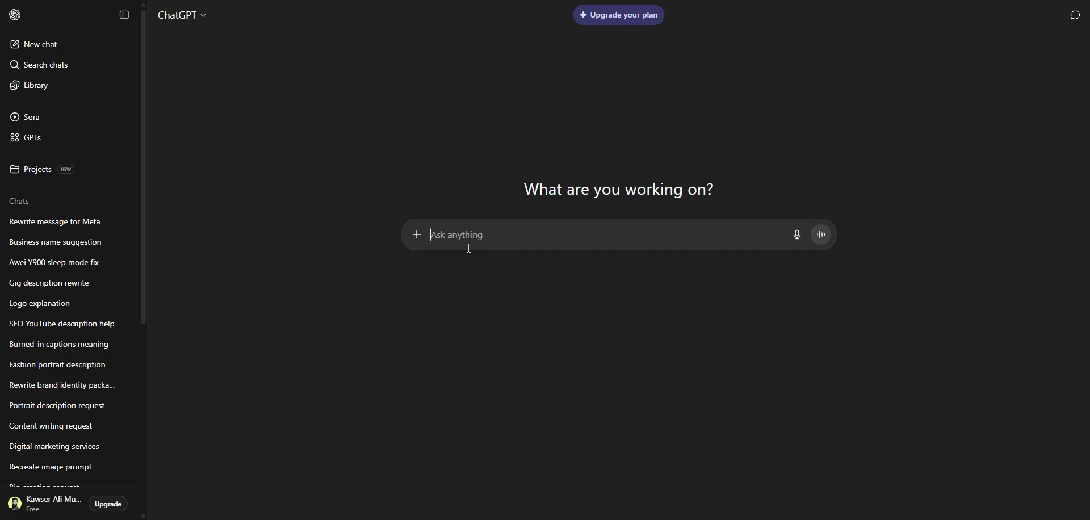
type("why food brands use")
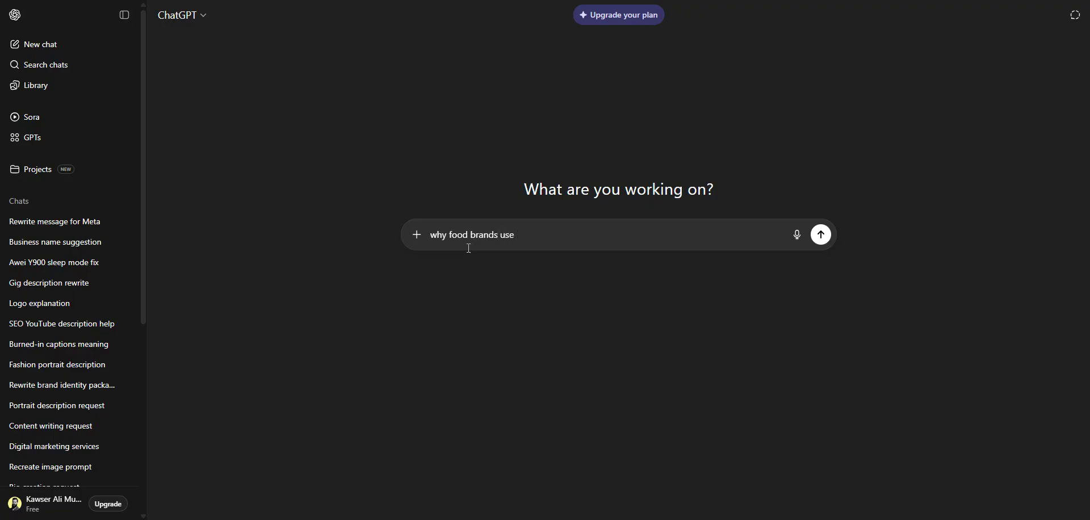
type(" yellow, orange color every")
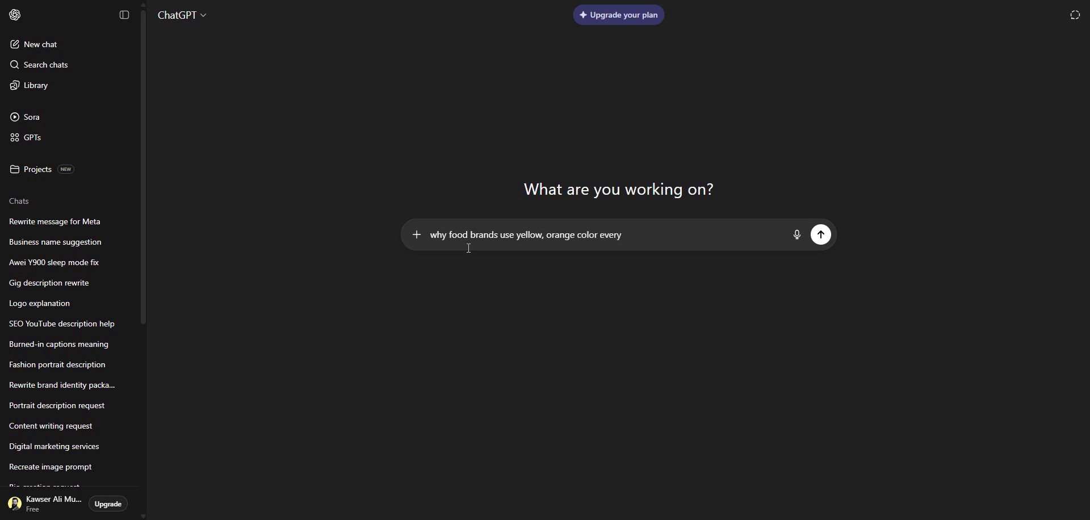
type(" time?")
key("Return")
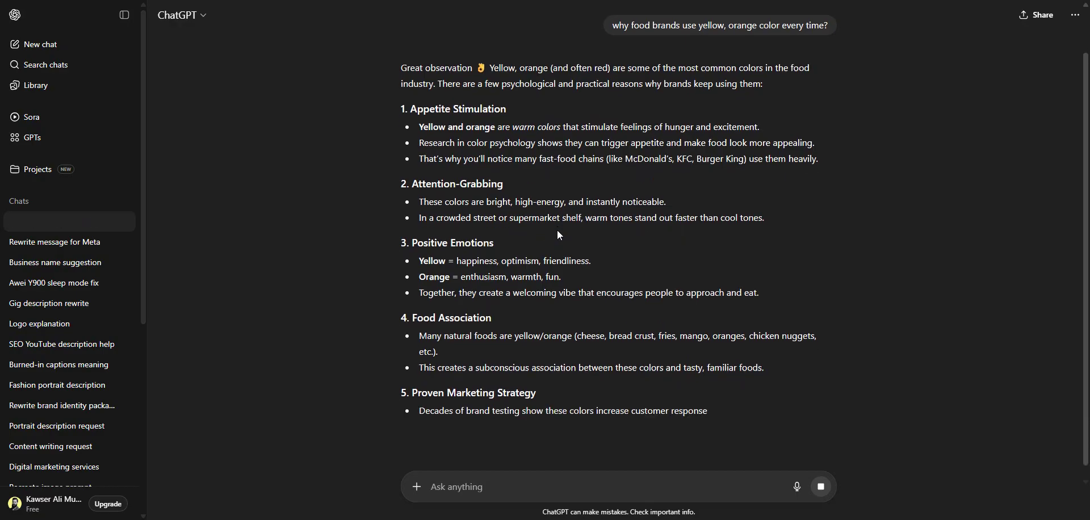
Step: Read the ChatGPT answer to its end, highlighting the Attention-Grabbing section and the Positive Emotions heading along the way
scroll(560, 235, "up", 3)
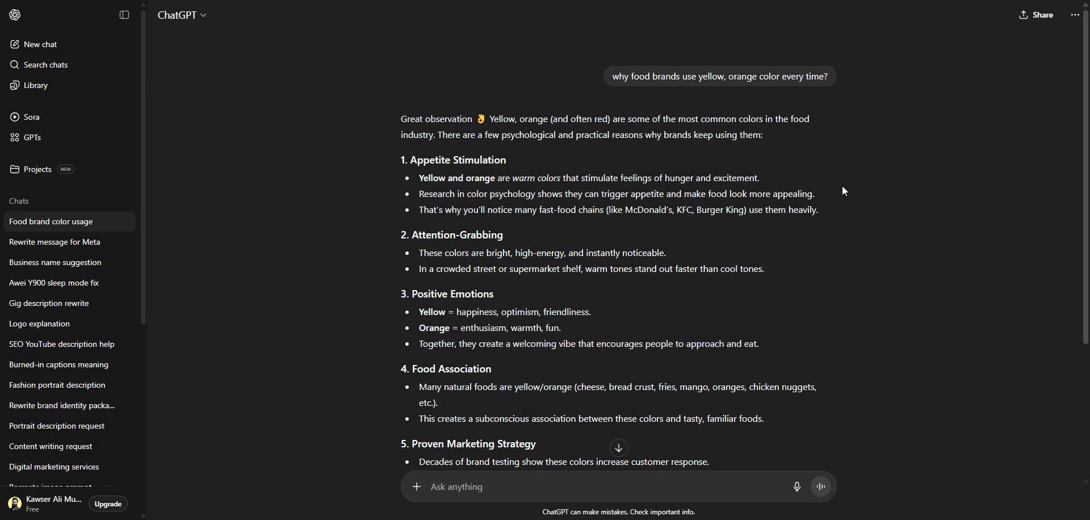
left_click_drag(413, 234, 593, 264)
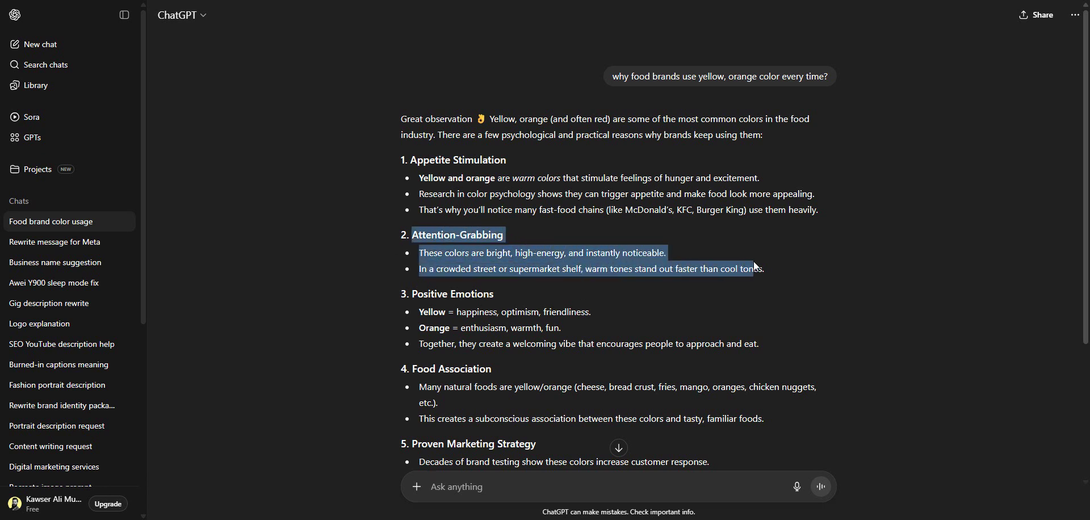
left_click_drag(771, 267, 771, 268)
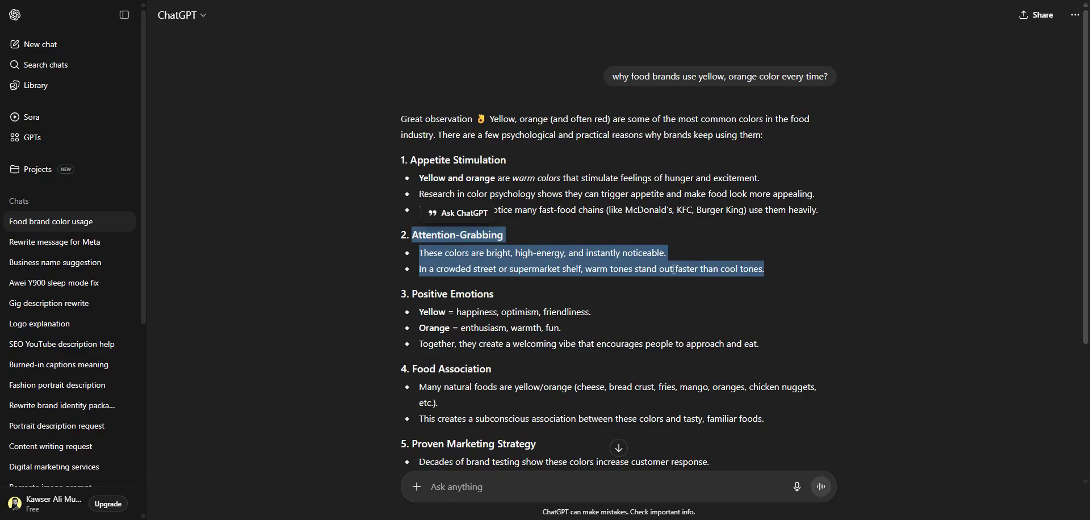
left_click(771, 271)
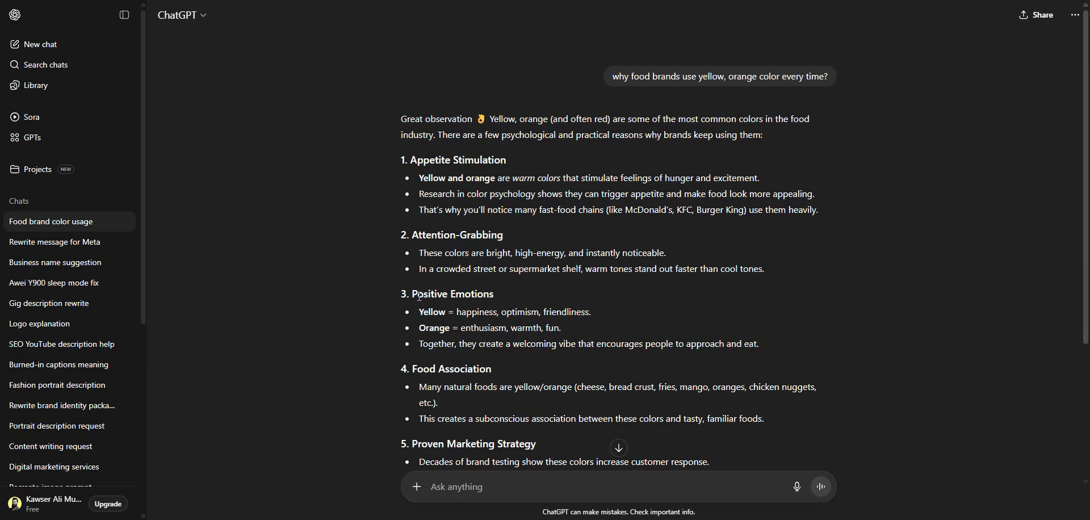
left_click_drag(417, 295, 491, 294)
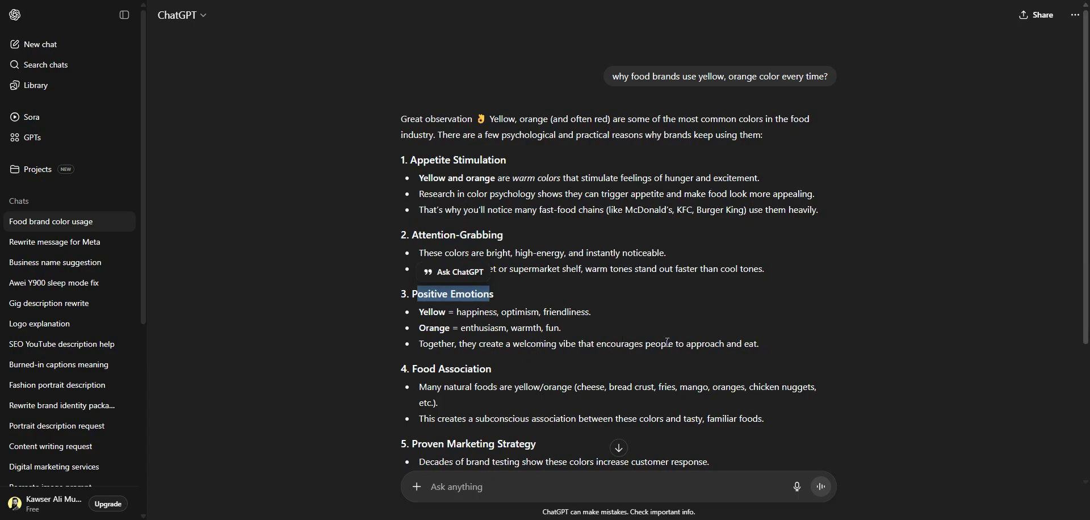
scroll(667, 342, "down", 3)
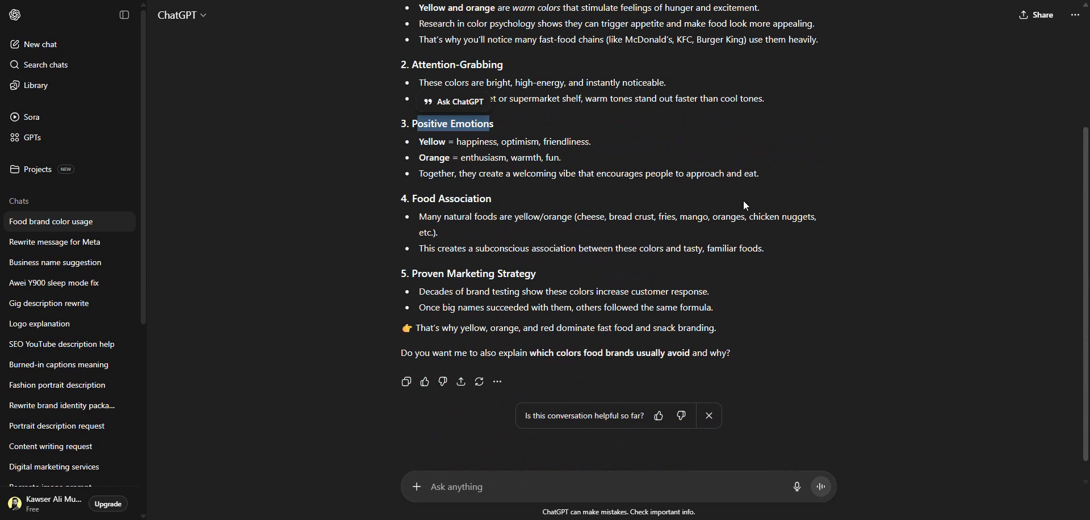
scroll(744, 203, "down", 1)
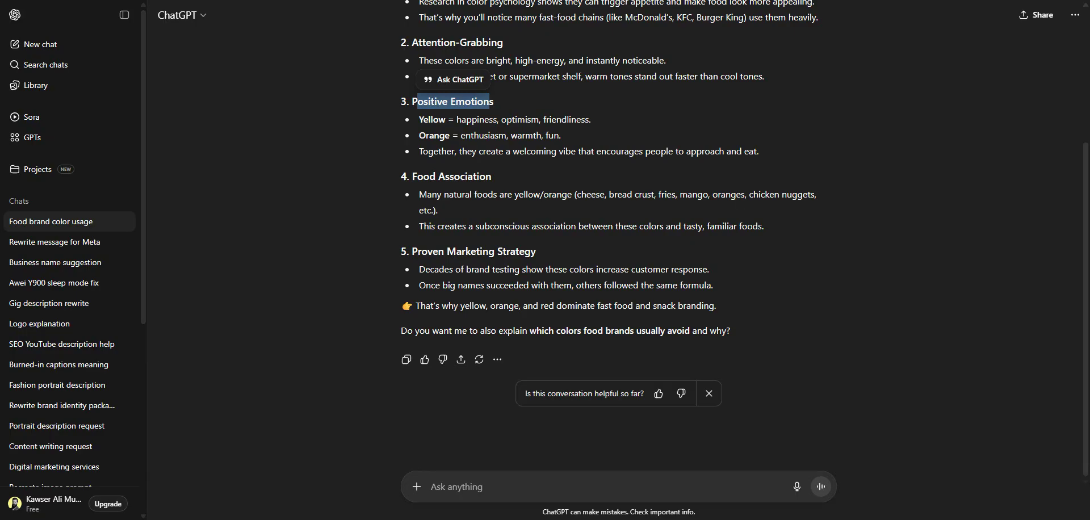
Step: Switch back to the Behance organic food results and browse the project thumbnails around the Organic Products Ads Design project
key("alt+Tab")
scroll(534, 355, "up", 1)
scroll(534, 355, "up", 4)
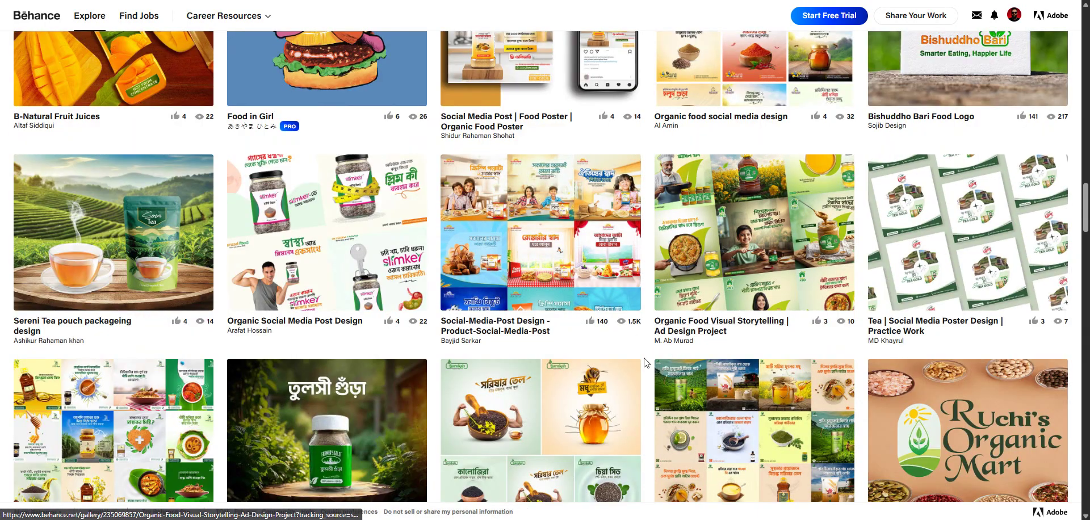
scroll(628, 357, "down", 2)
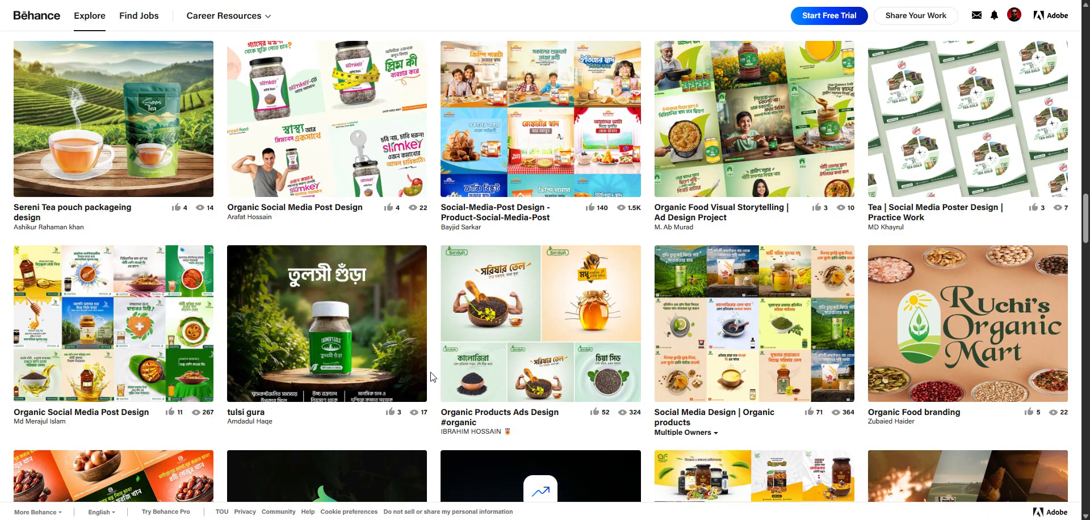
Step: Open the Organic Products Ads Design #organic project, review its Barakah product posts and return to the search results
left_click(502, 276)
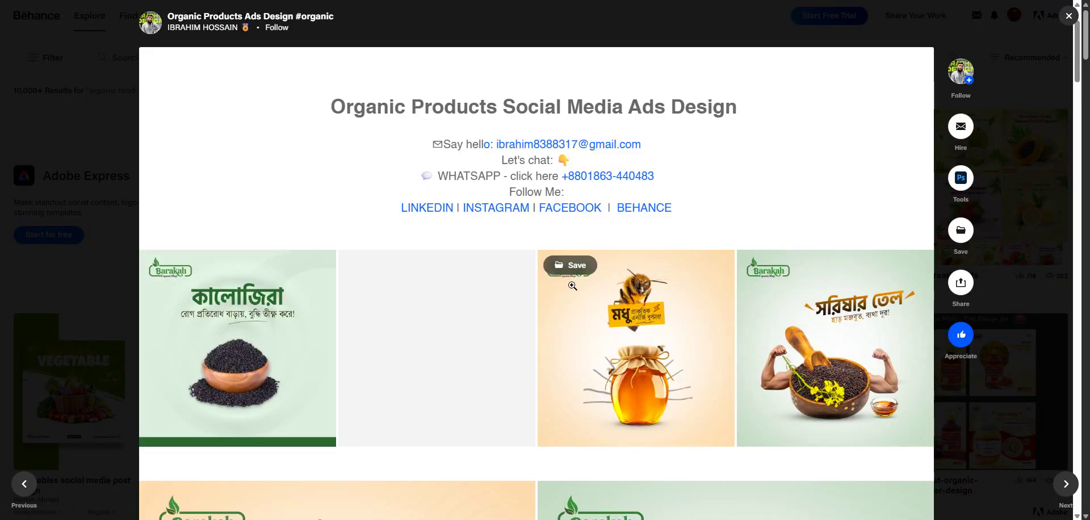
scroll(586, 277, "down", 3)
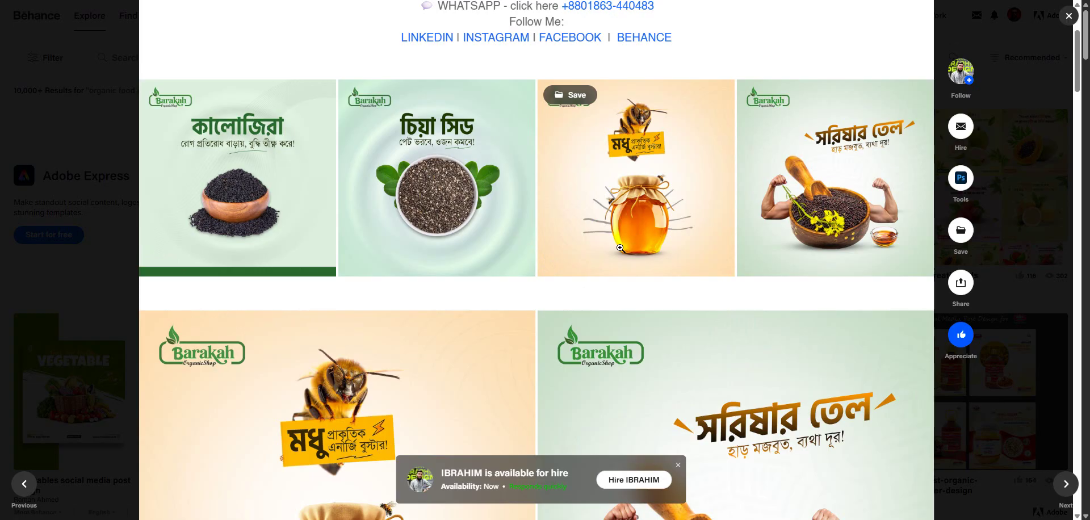
scroll(638, 238, "down", 4)
scroll(619, 248, "up", 6)
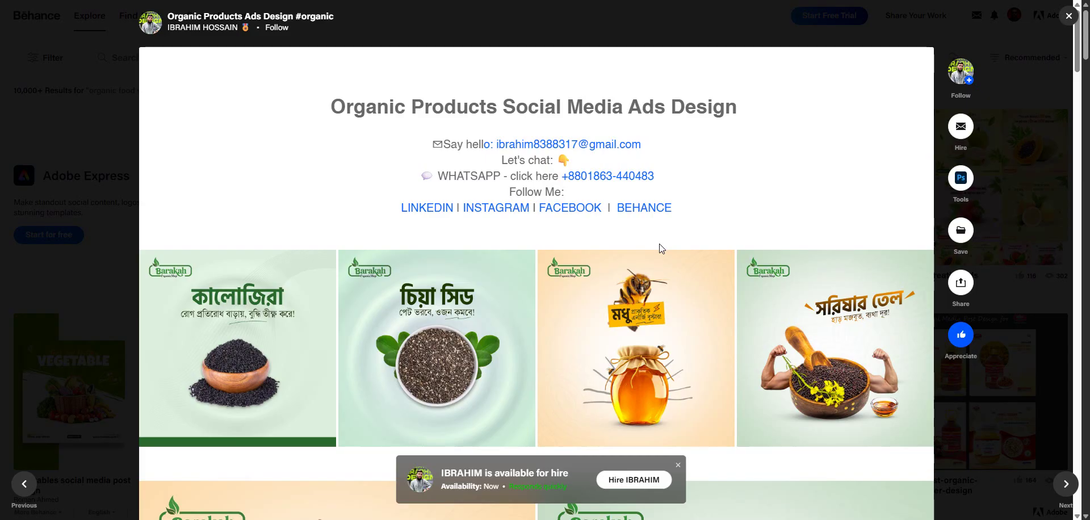
left_click(1037, 217)
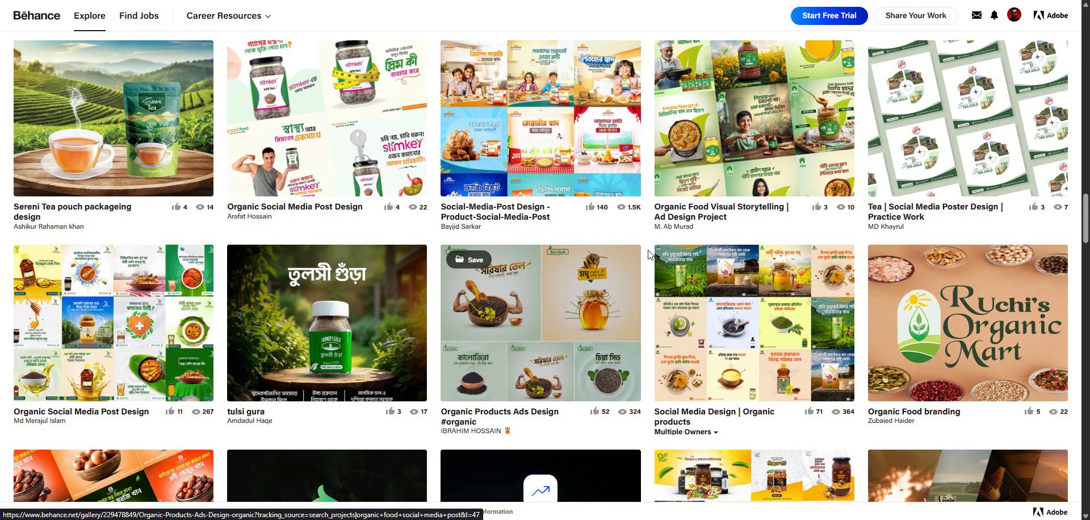
Step: Find the Organic Food Social Media Post Design project further down the results, look through its Ghorer Bazar posts and close it
scroll(648, 255, "up", 3)
scroll(648, 253, "down", 10)
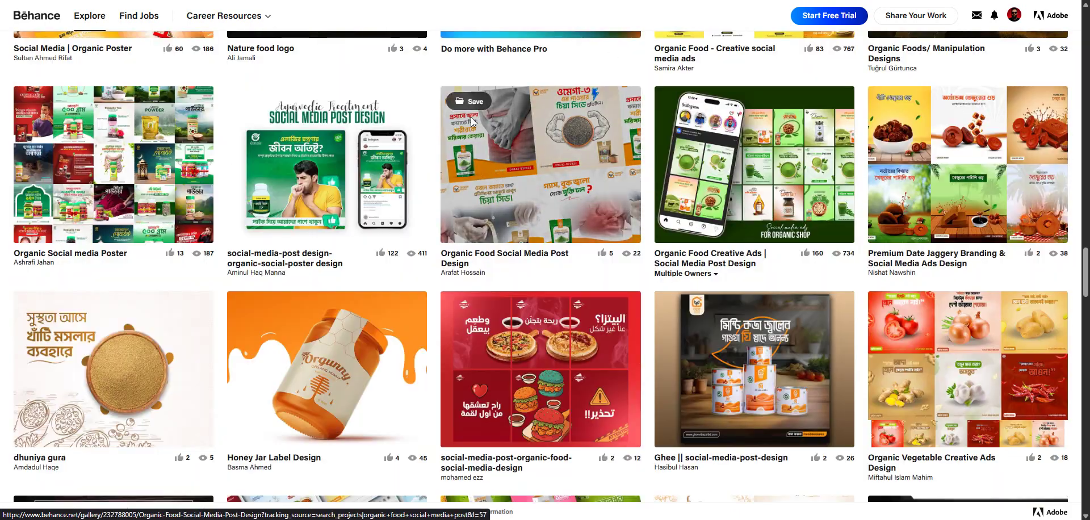
mouse_move(597, 147)
mouse_move(698, 141)
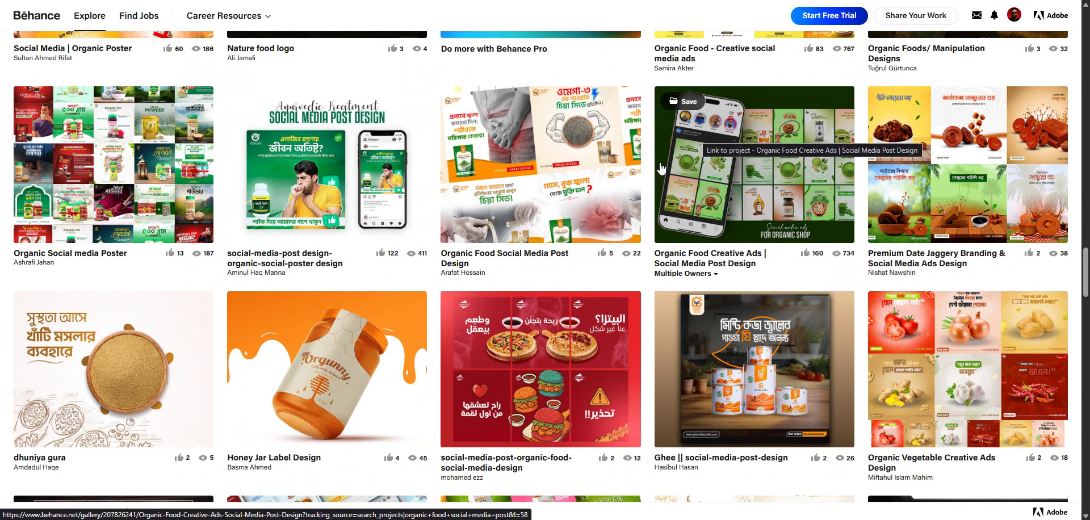
mouse_move(521, 162)
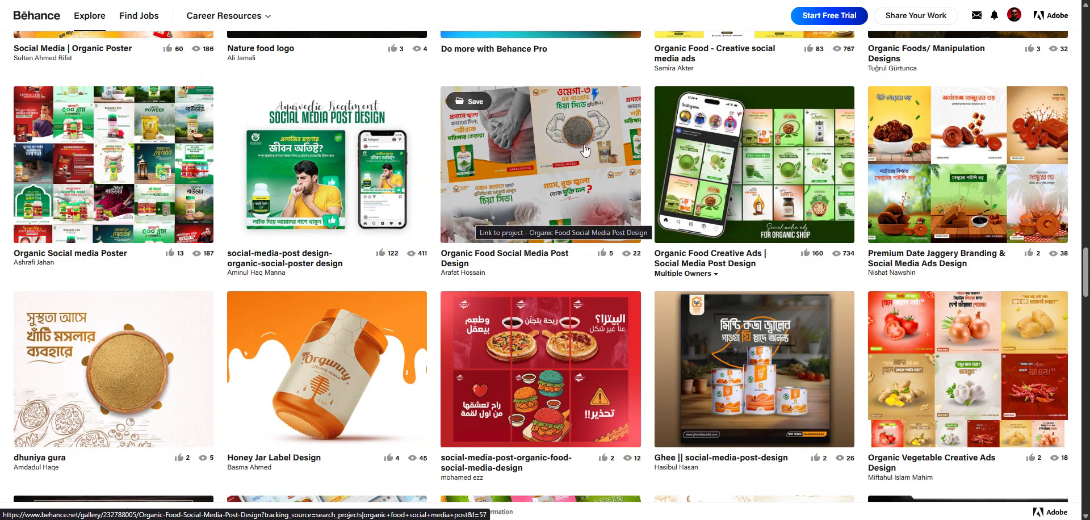
left_click(479, 165)
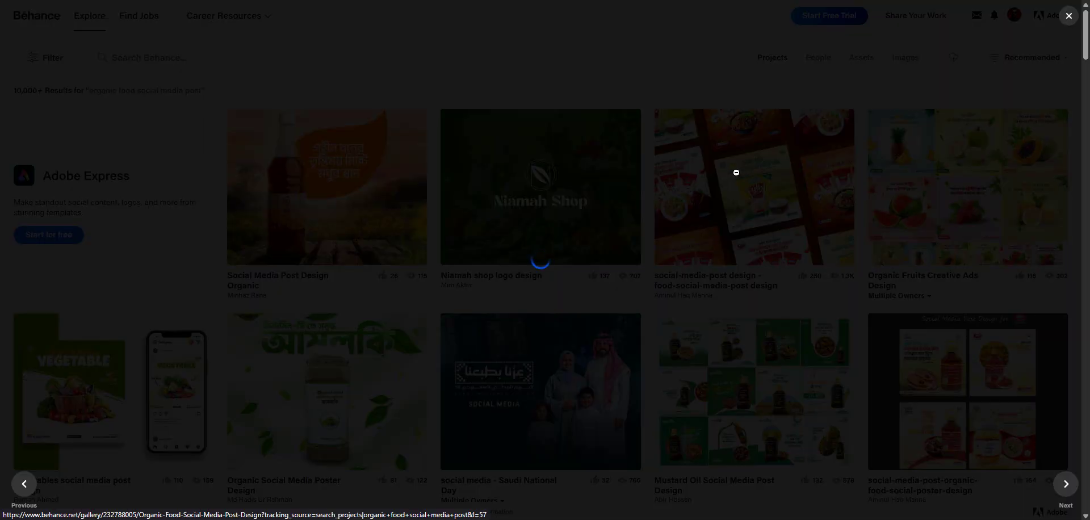
scroll(495, 361, "down", 3)
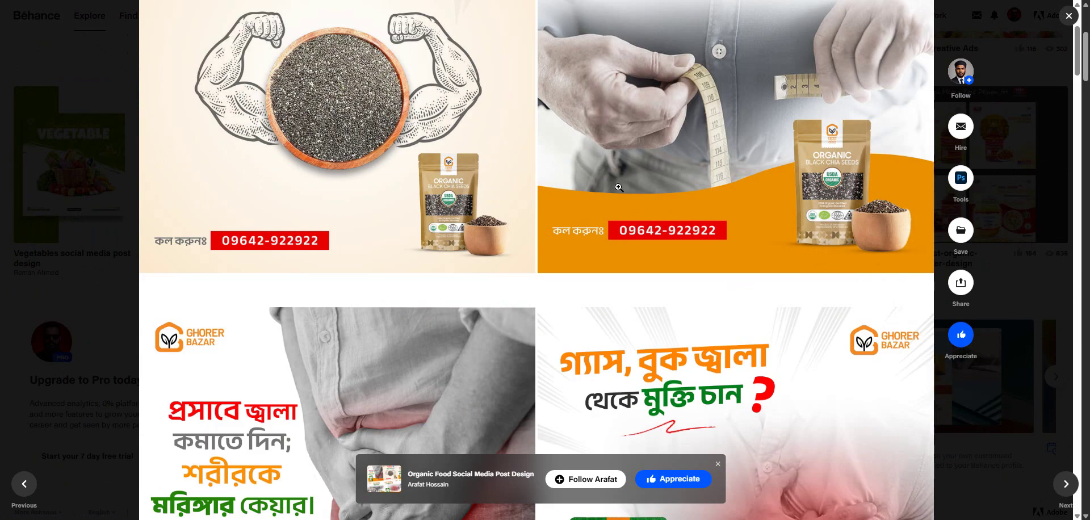
scroll(509, 82, "down", 8)
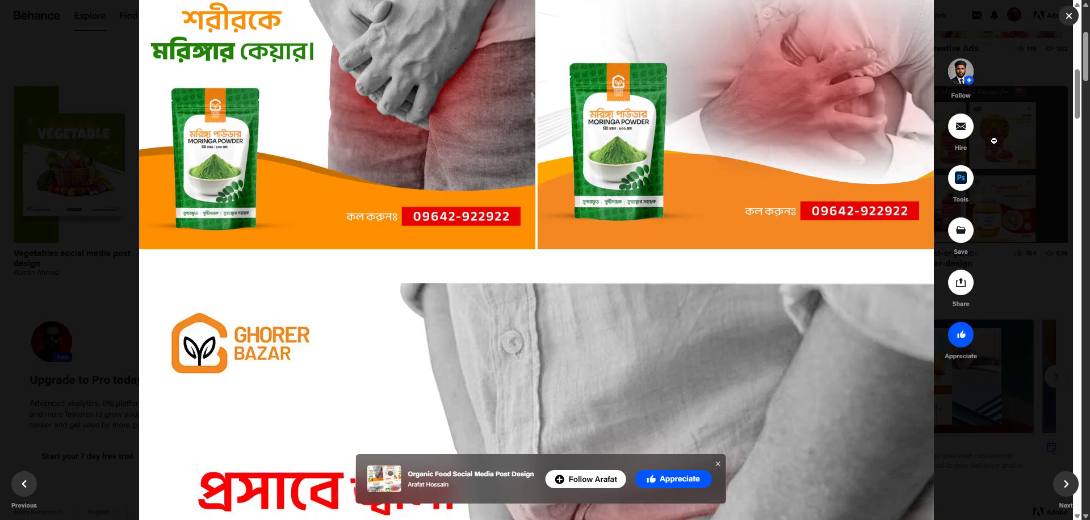
scroll(1011, 184, "up", 3)
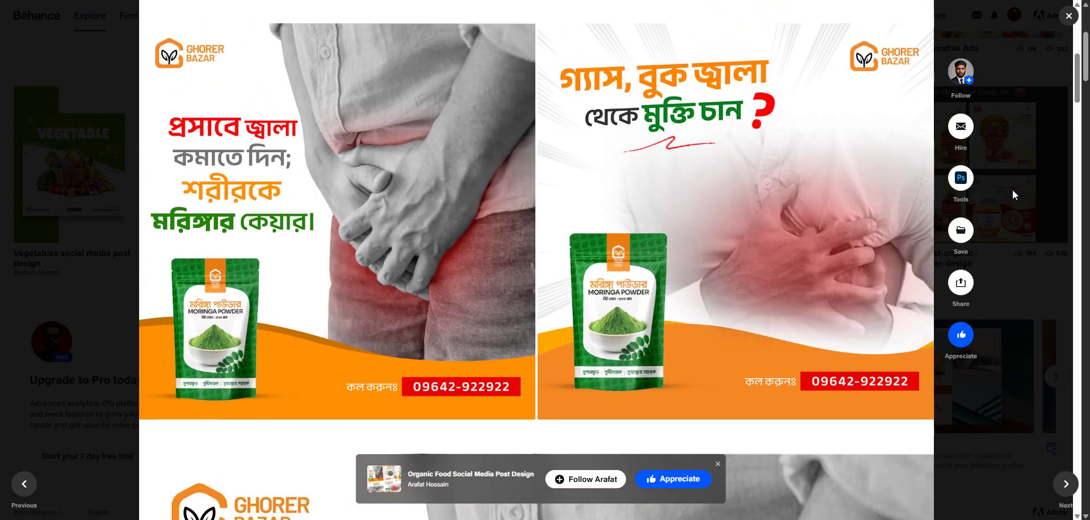
left_click(1012, 190)
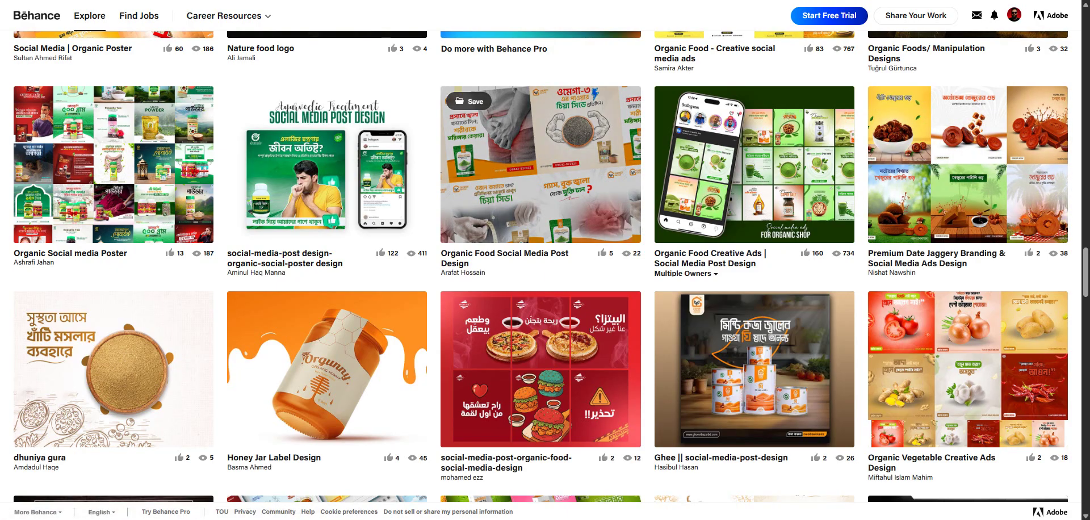
Step: Switch to Facebook, search for "evaly" and open the Evaly.com.bd page
key("ctrl+Tab")
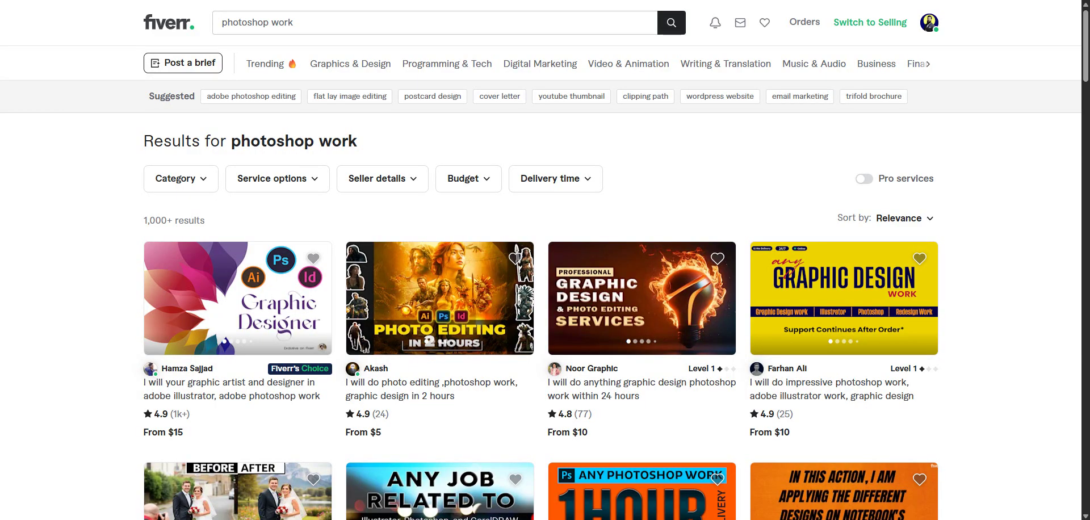
key("ctrl+Tab")
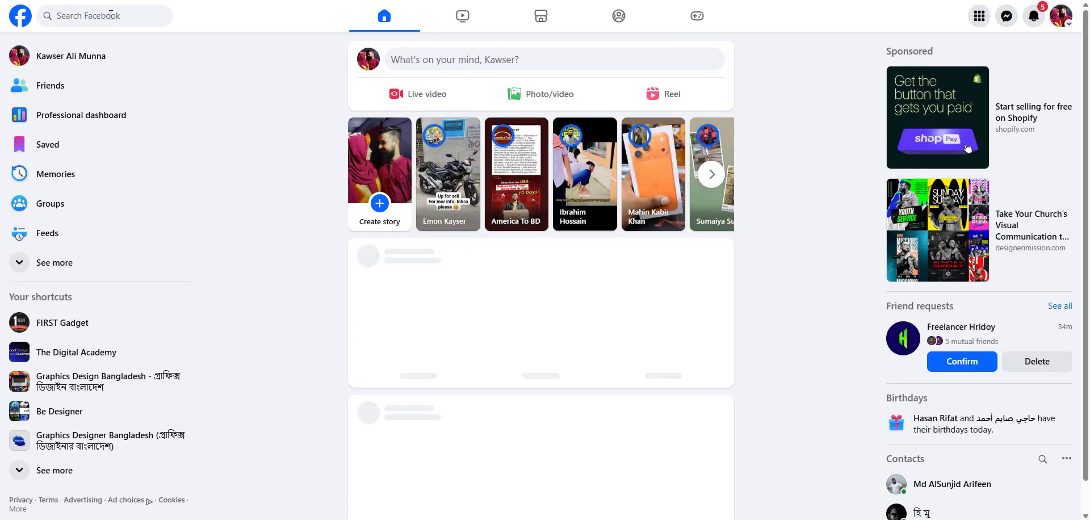
left_click(111, 15)
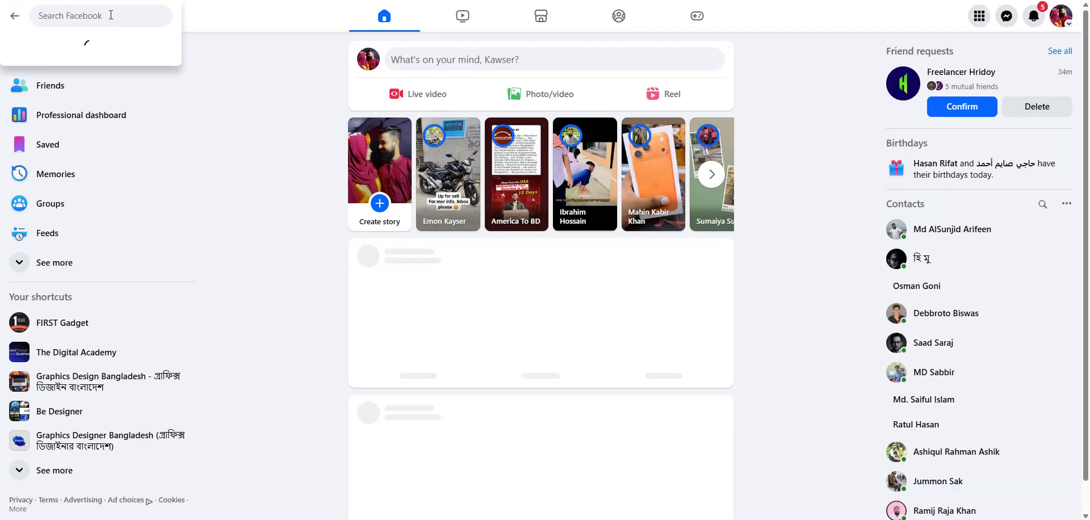
type("evaly")
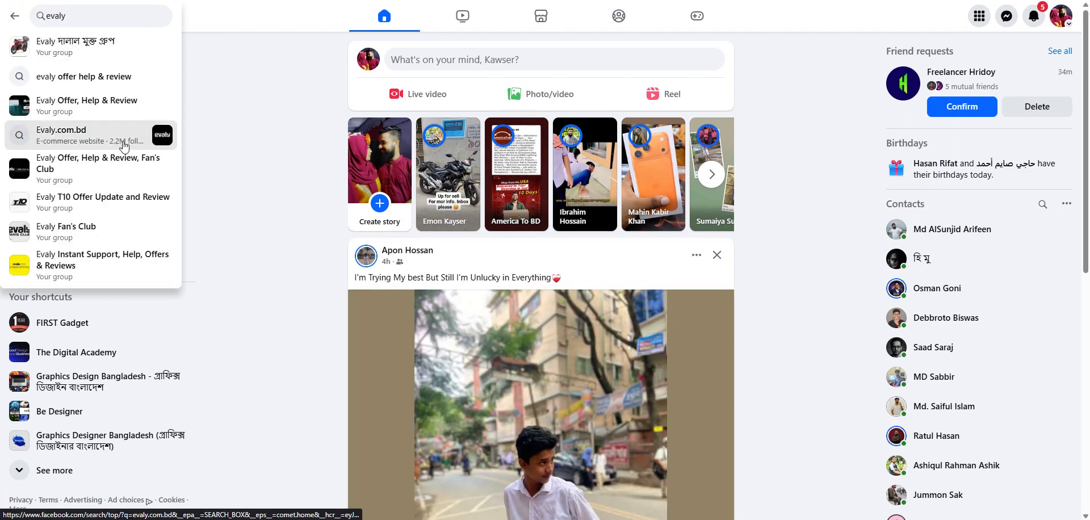
left_click(122, 139)
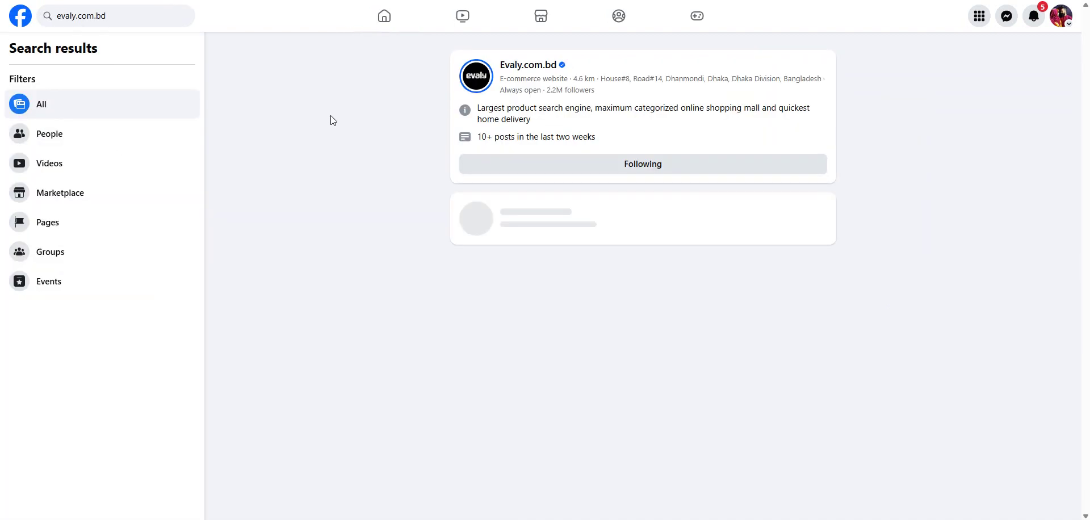
left_click(551, 68)
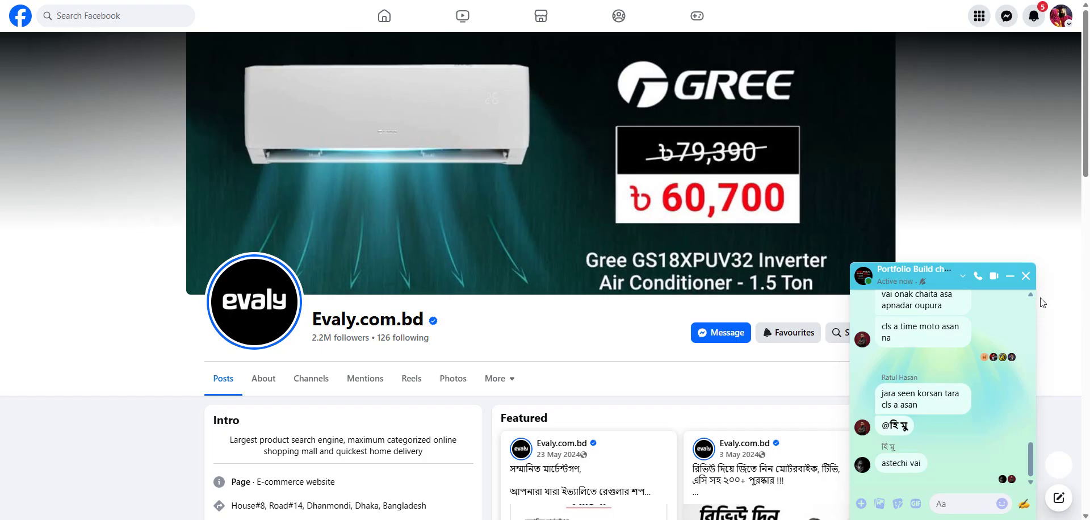
Step: Minimise the open chat on the Evaly.com.bd page and look over its posts and photo preview
left_click(1003, 276)
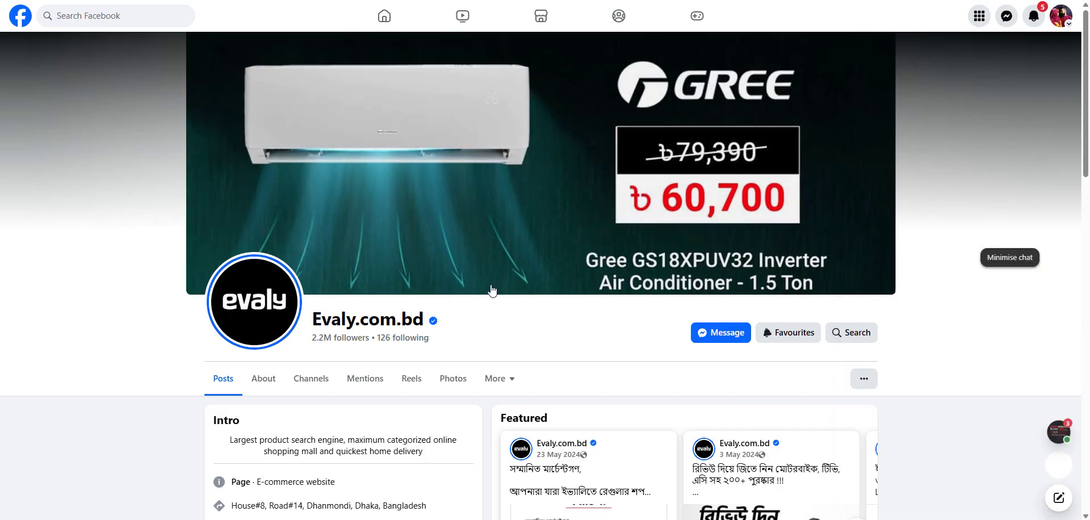
scroll(477, 291, "down", 9)
scroll(476, 294, "down", 4)
scroll(477, 293, "up", 2)
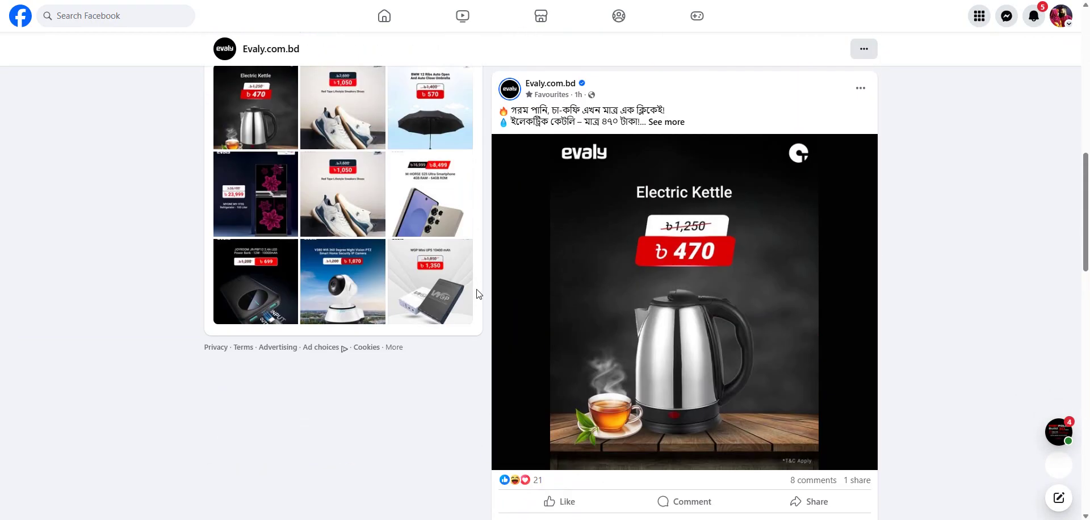
scroll(477, 294, "up", 3)
scroll(477, 294, "down", 4)
scroll(533, 222, "up", 3)
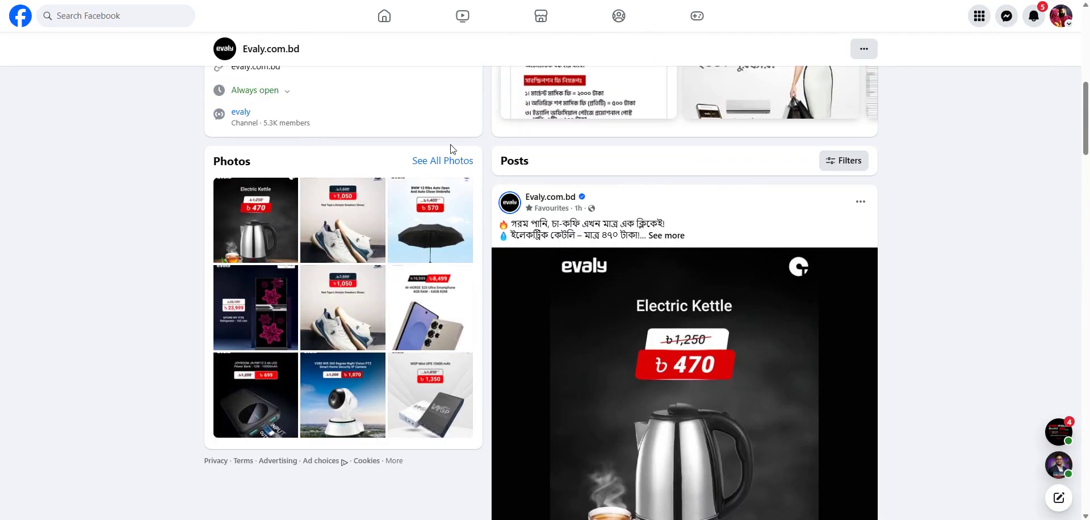
Step: Open the full photo collection of the Evaly.com.bd page and browse its product post designs
left_click(455, 161)
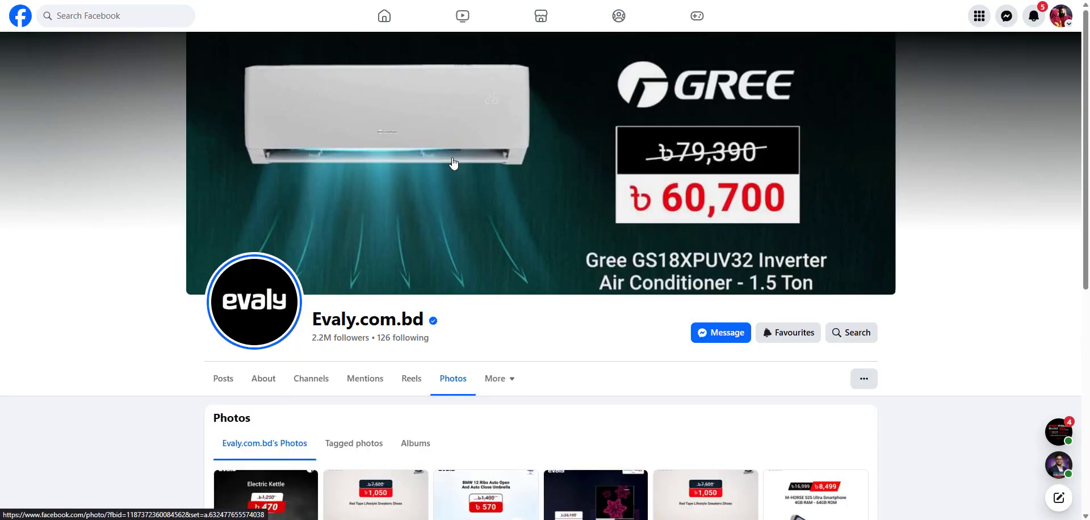
scroll(470, 177, "down", 3)
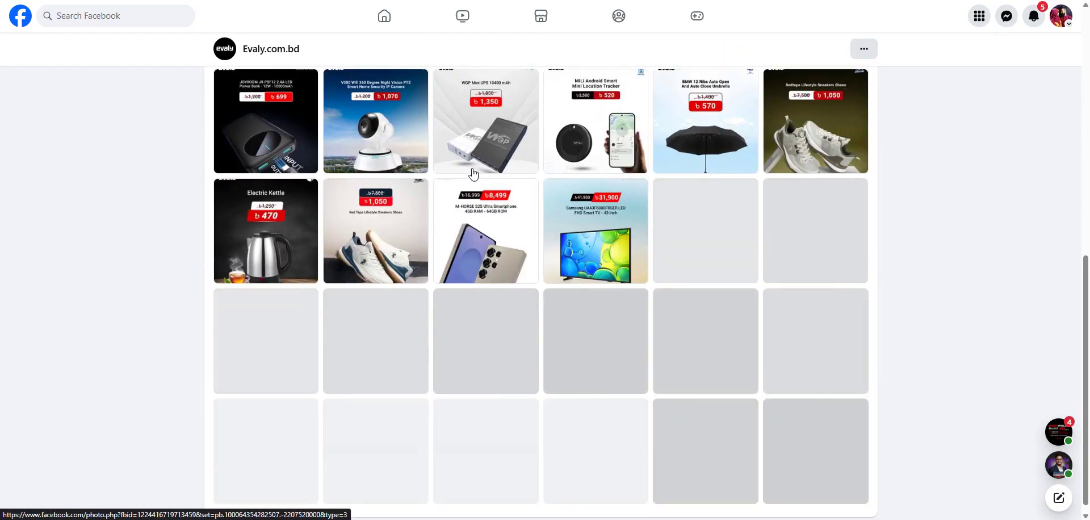
scroll(474, 172, "up", 5)
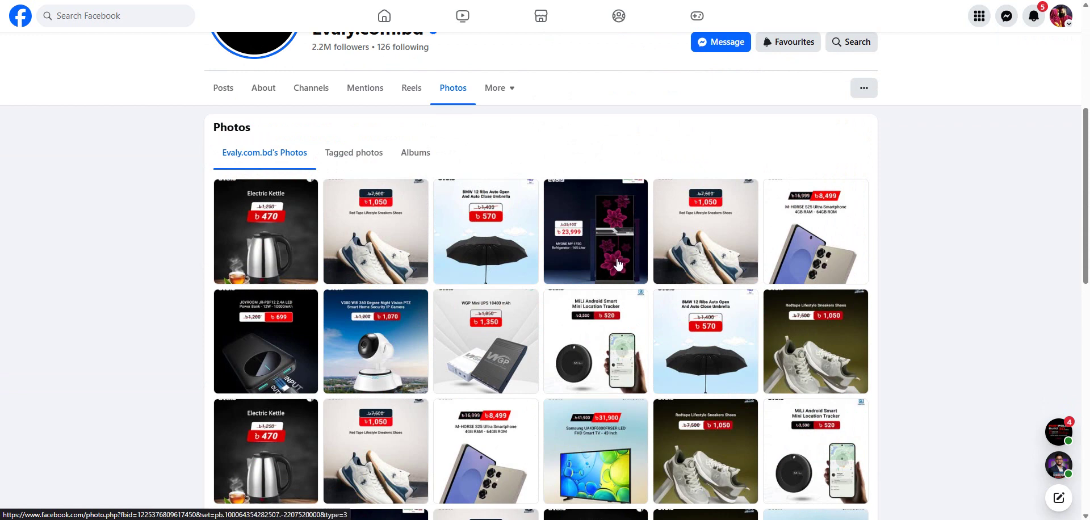
scroll(610, 276, "down", 15)
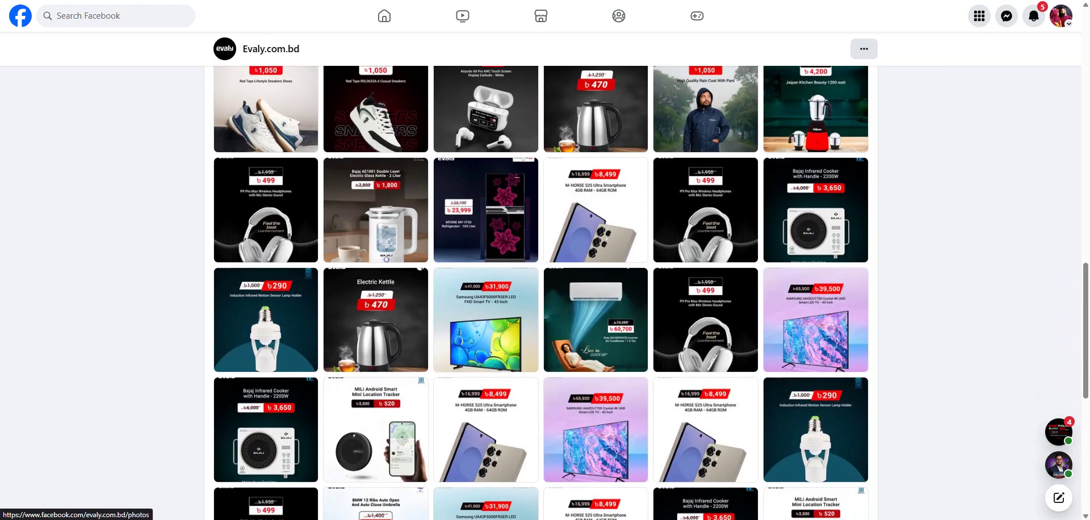
Step: Switch to ChatGPT, ask "which colors should I use for electronic design" and highlight the first three recommended colors in the answer
key("alt+Tab")
left_click(448, 489)
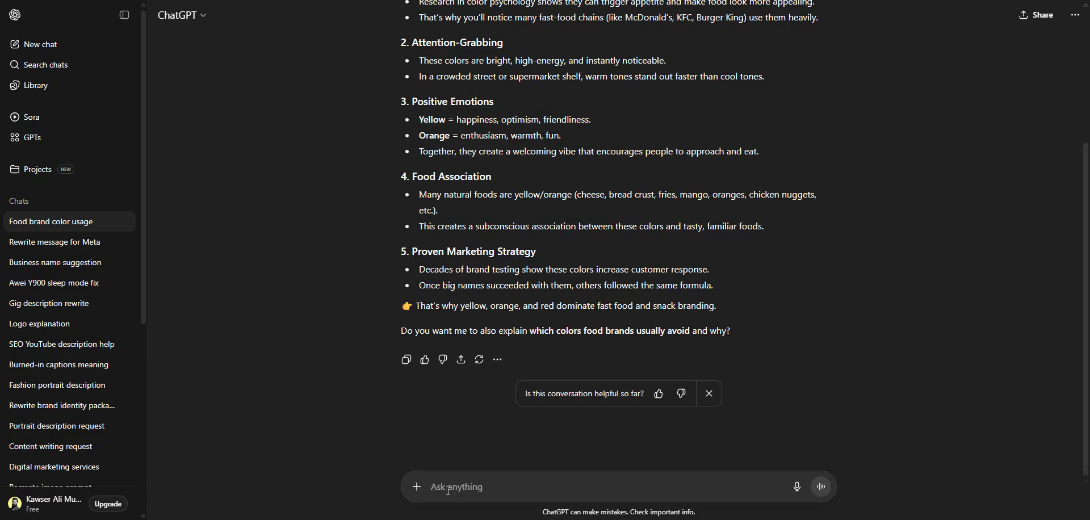
type("which color s")
key("BackSpace")
key("BackSpace")
type("s should ")
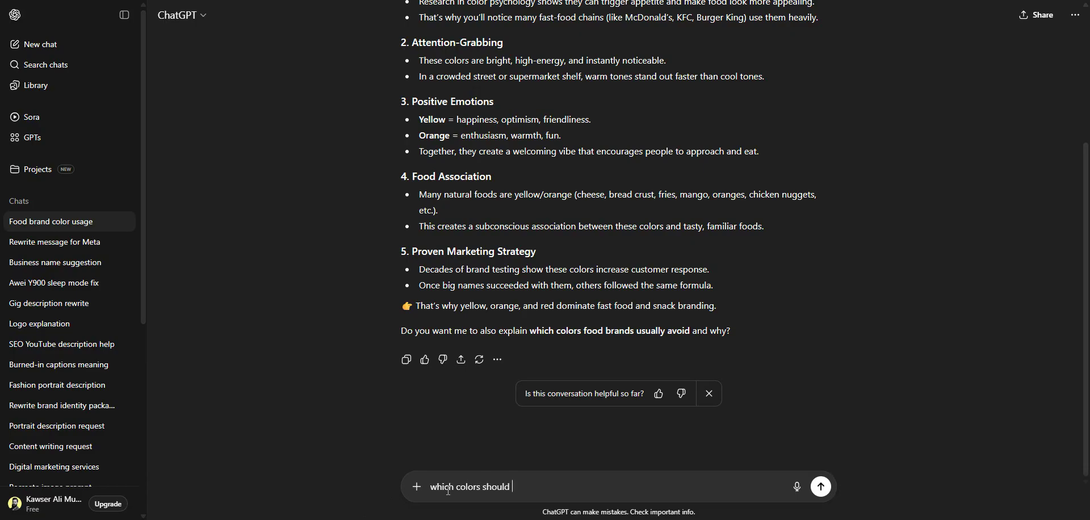
type("I use for electronic design")
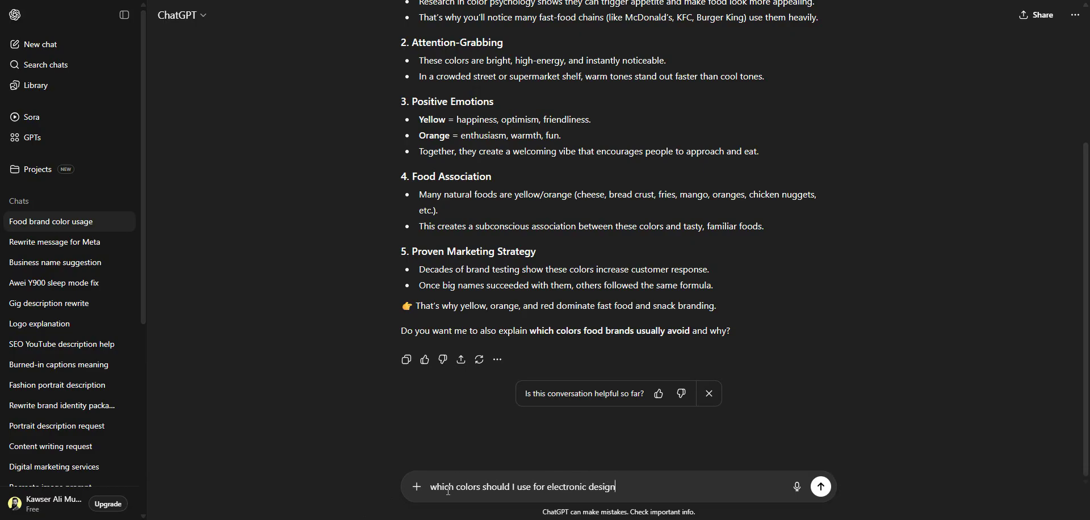
key("Return")
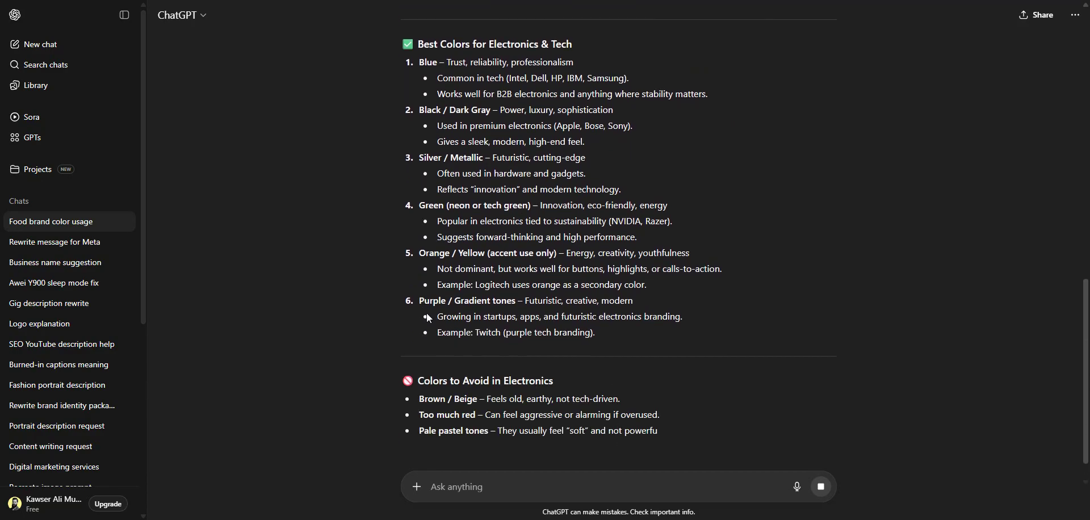
scroll(567, 167, "up", 2)
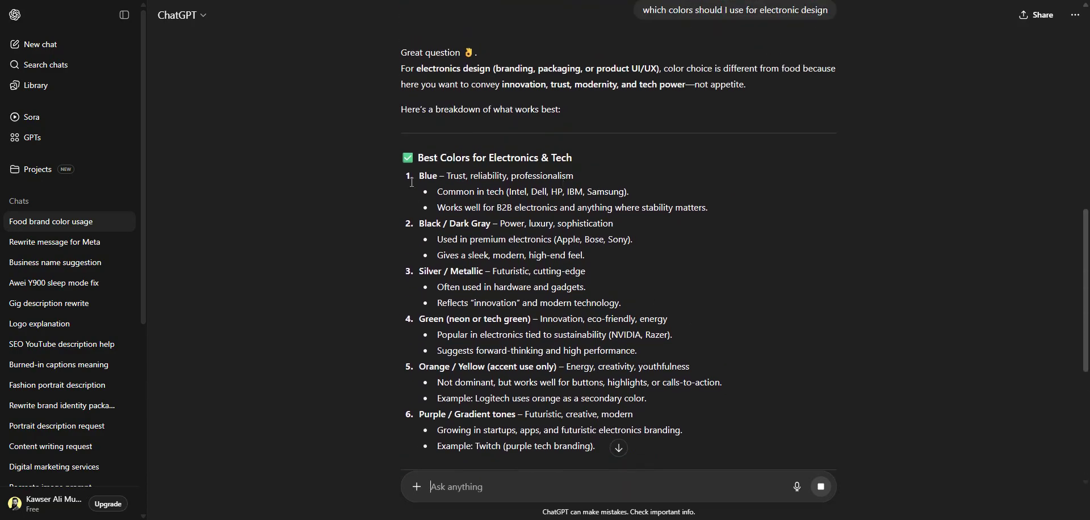
left_click_drag(420, 176, 622, 304)
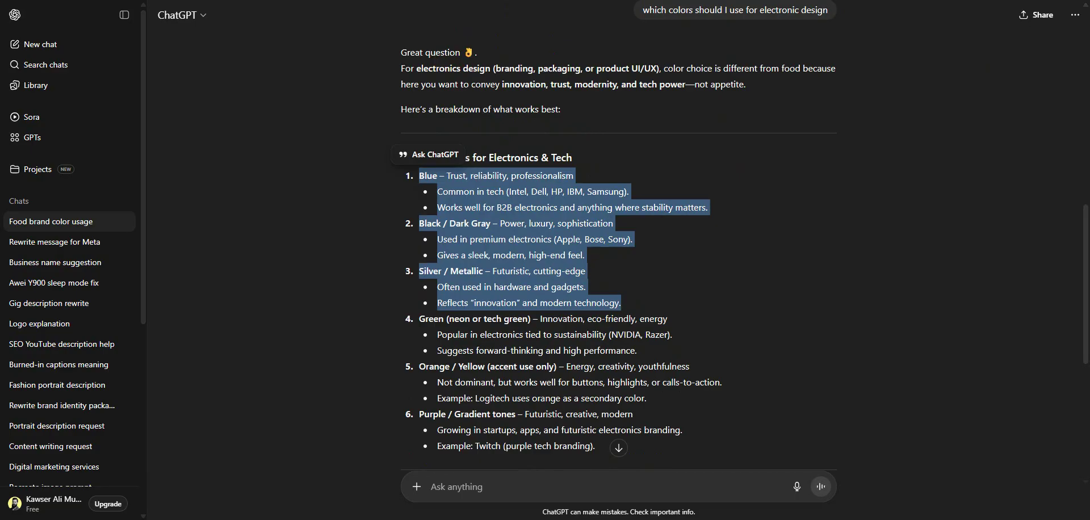
Step: Switch back to the Evaly.com.bd photos on Facebook and examine the colors used in the electronics posts
key("alt+Tab")
scroll(636, 229, "down", 3)
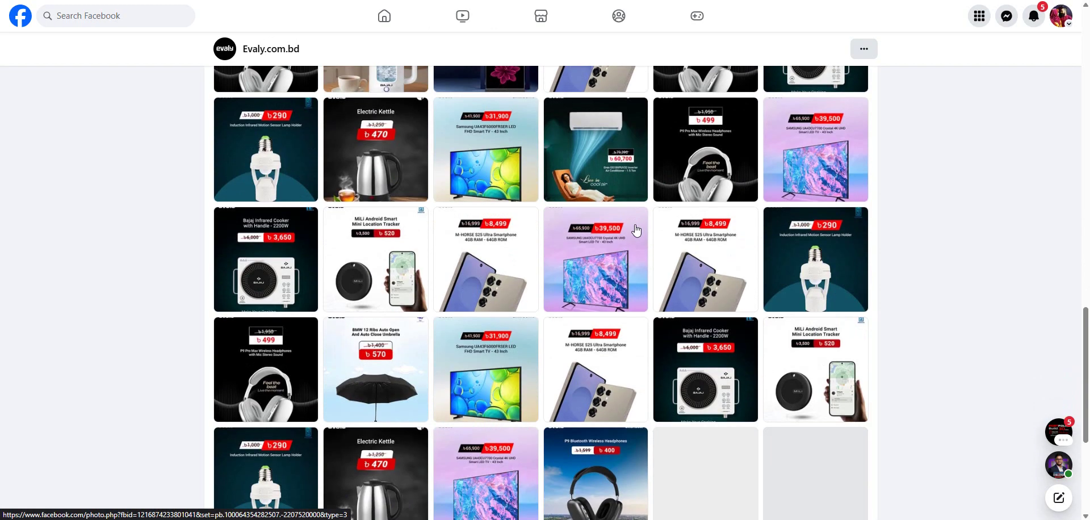
scroll(636, 230, "up", 1)
scroll(448, 292, "down", 5)
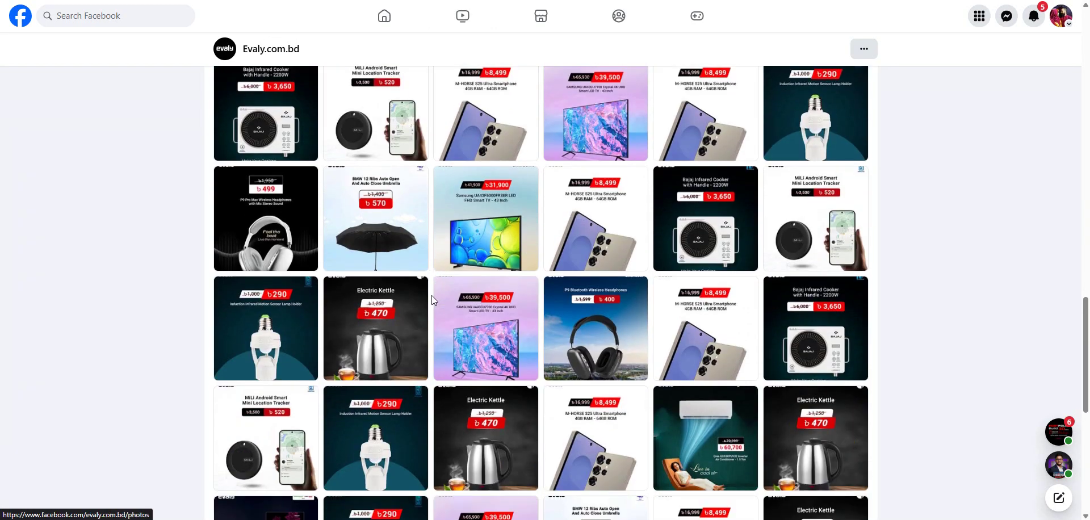
scroll(724, 254, "down", 3)
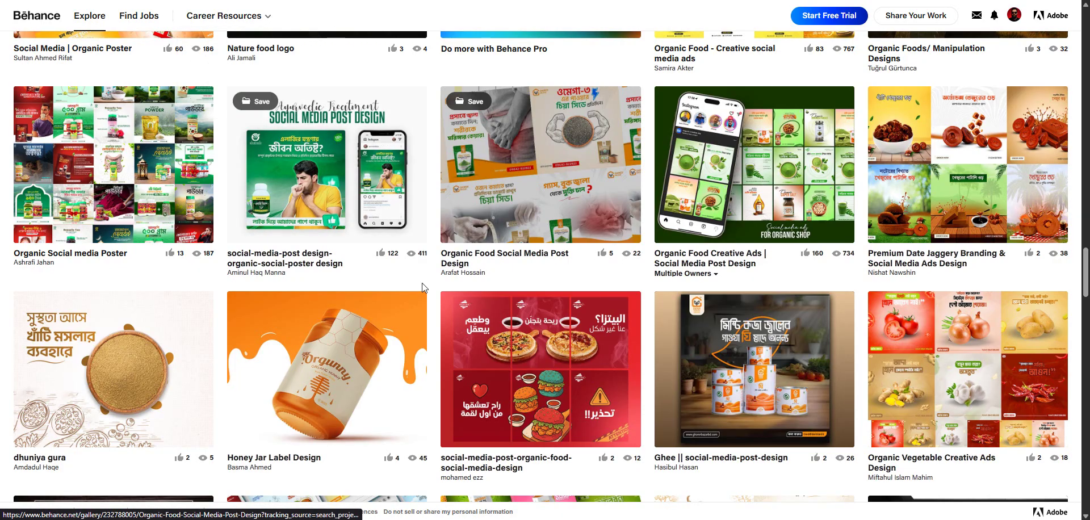
Step: In the Behance organic food results, open the Mustard Oil Social Media Post Design project, review its Mabrook posts and close it
scroll(425, 287, "up", 5)
scroll(423, 287, "up", 20)
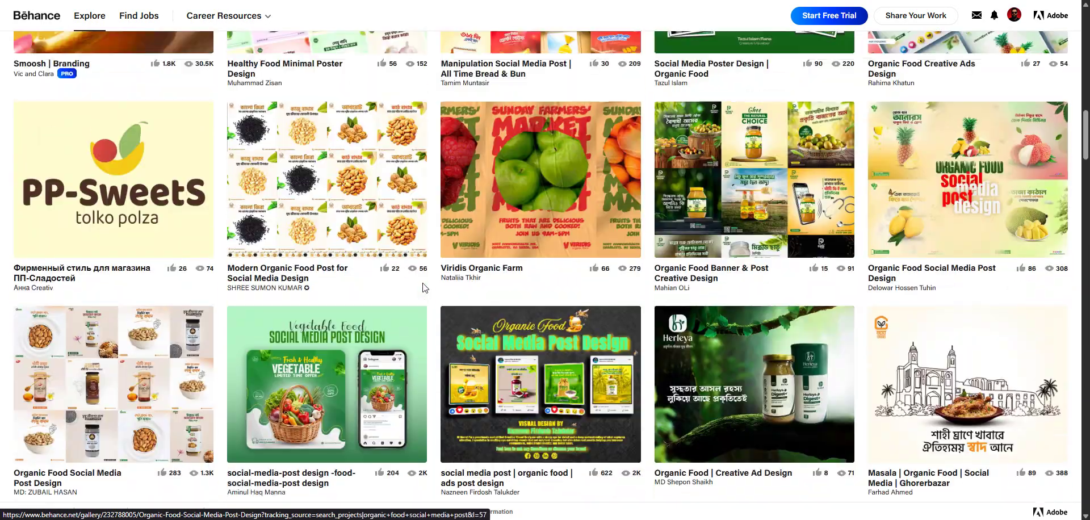
scroll(422, 288, "up", 15)
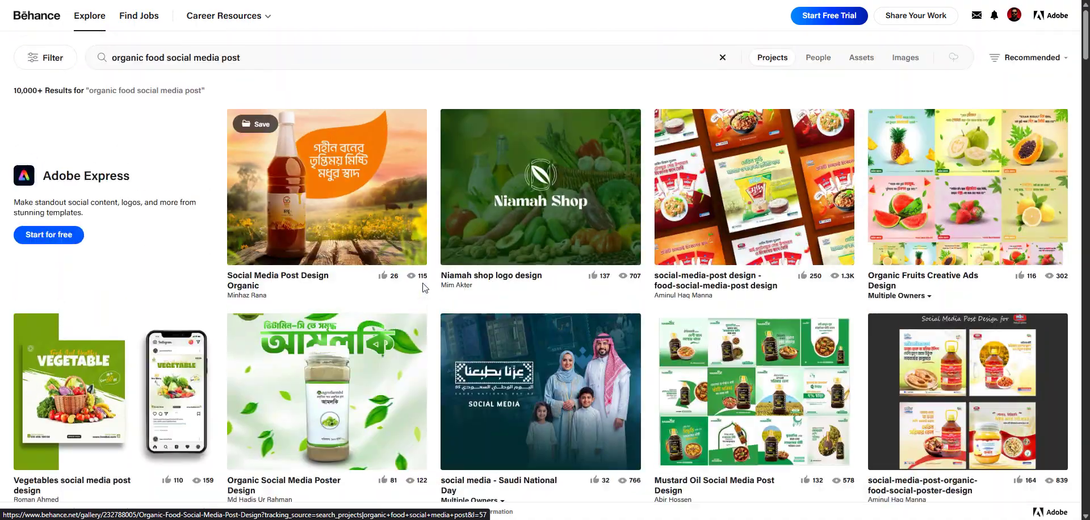
scroll(482, 295, "down", 4)
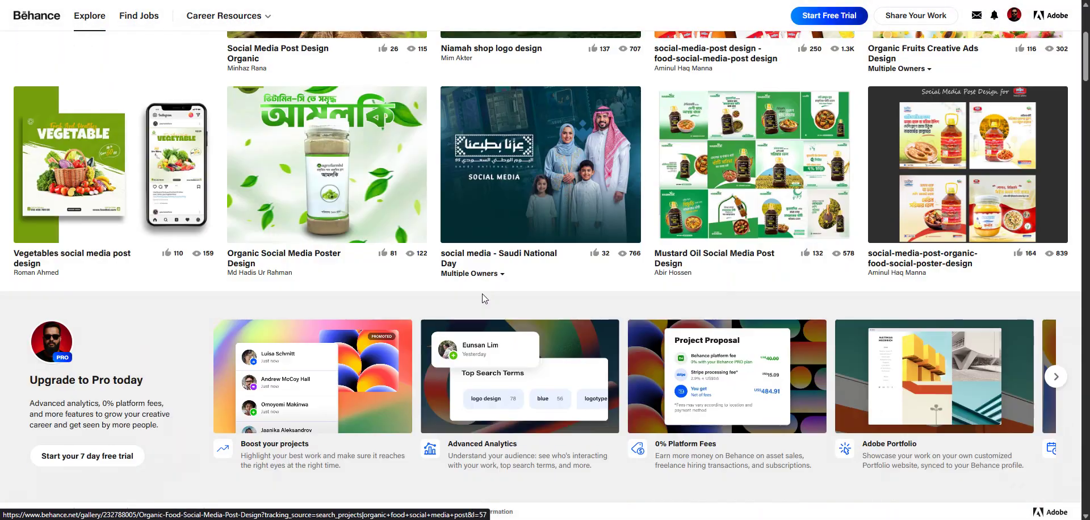
scroll(766, 204, "up", 4)
left_click(755, 369)
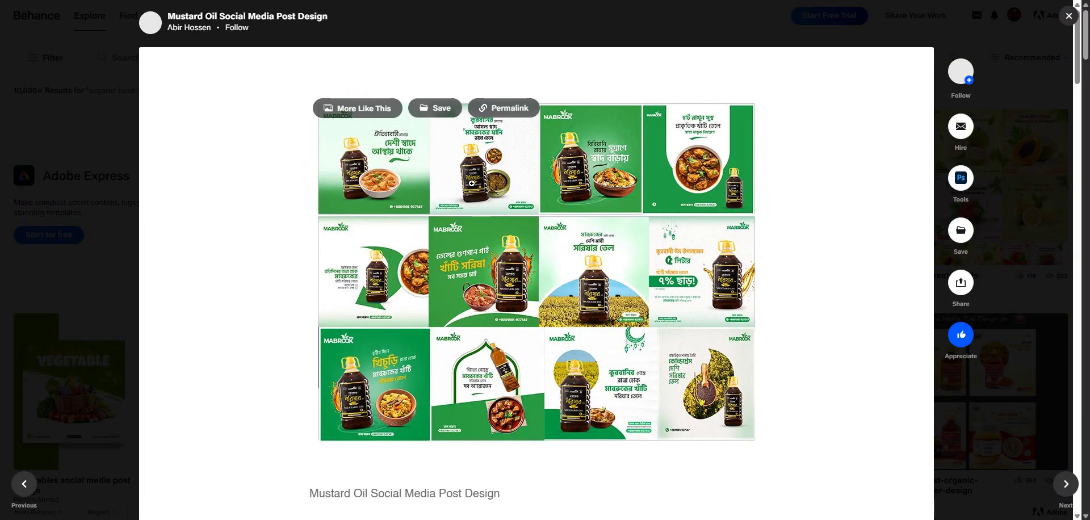
scroll(482, 302, "down", 10)
scroll(400, 142, "up", 3)
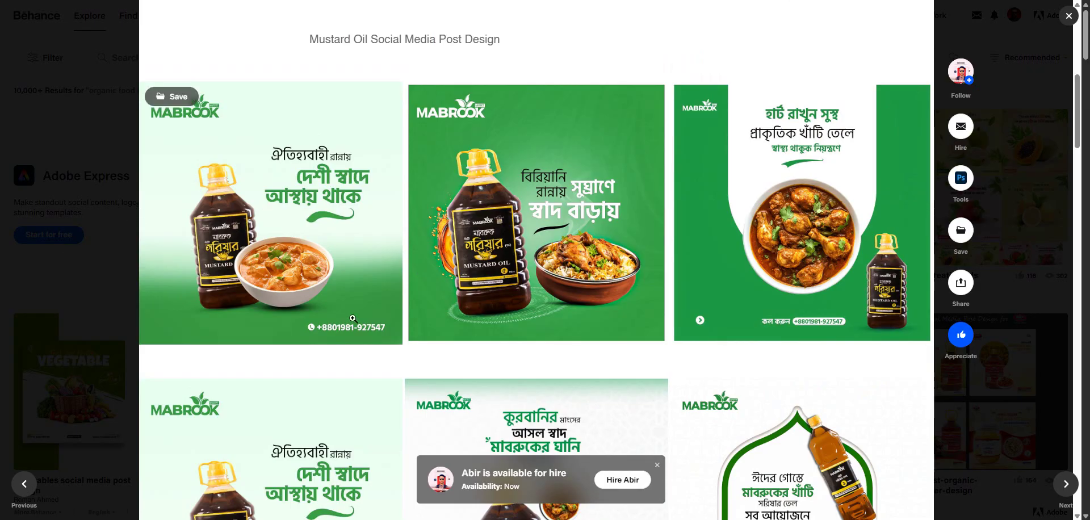
scroll(704, 227, "down", 6)
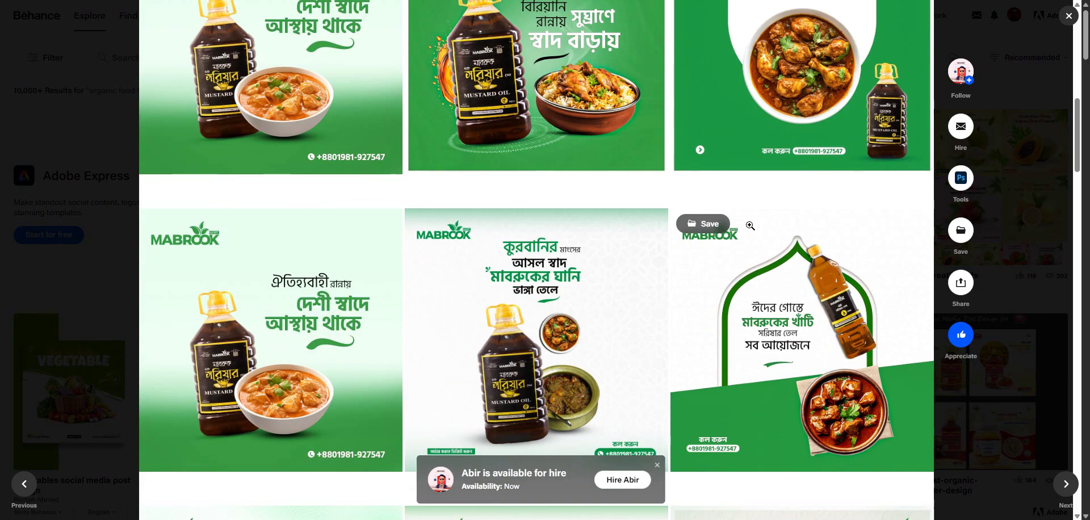
scroll(286, 255, "down", 3)
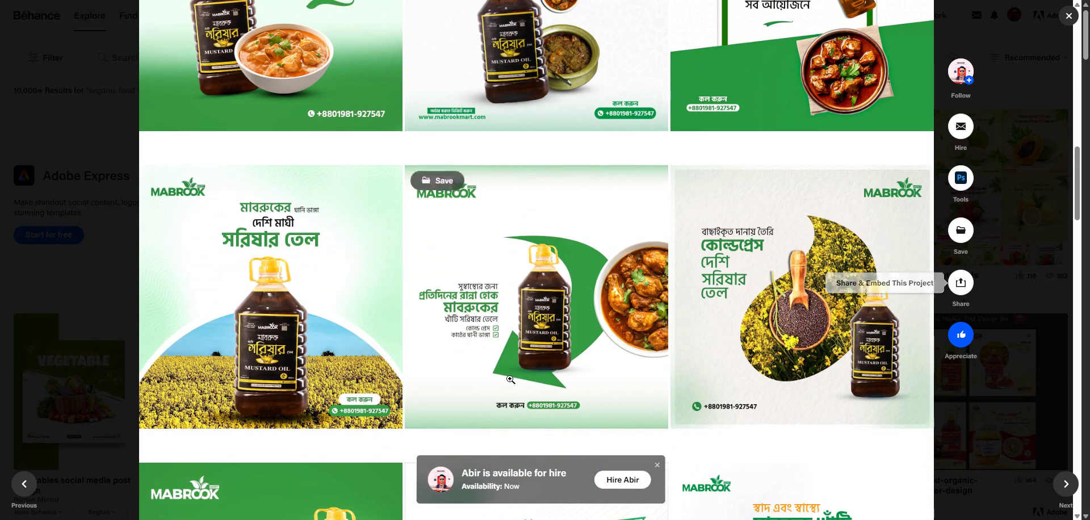
scroll(853, 337, "down", 3)
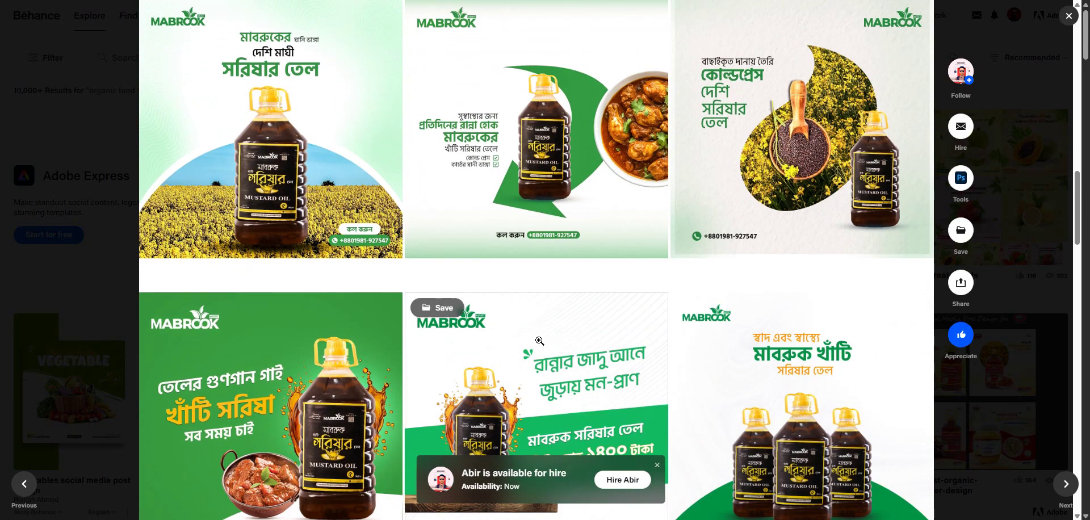
scroll(248, 414, "down", 4)
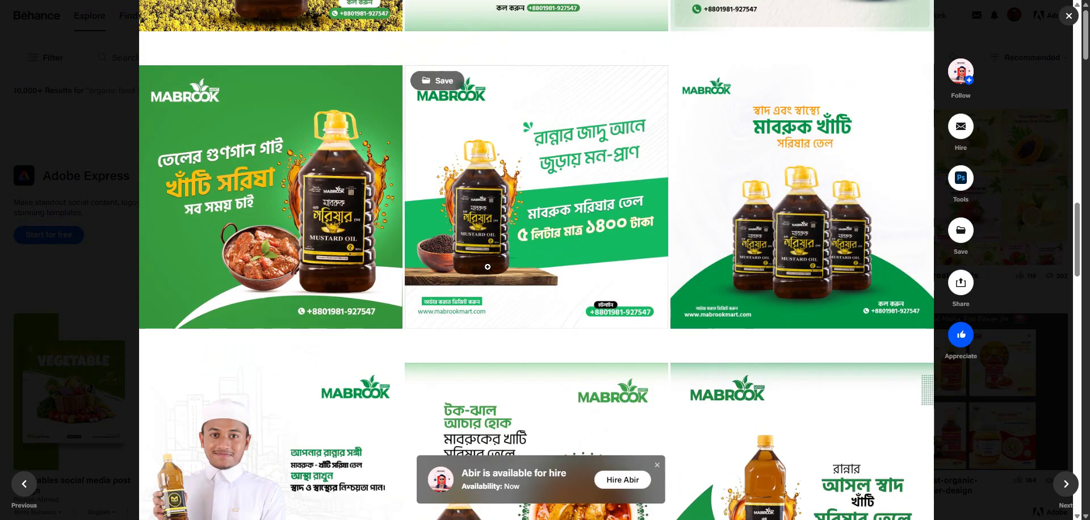
left_click(1046, 264)
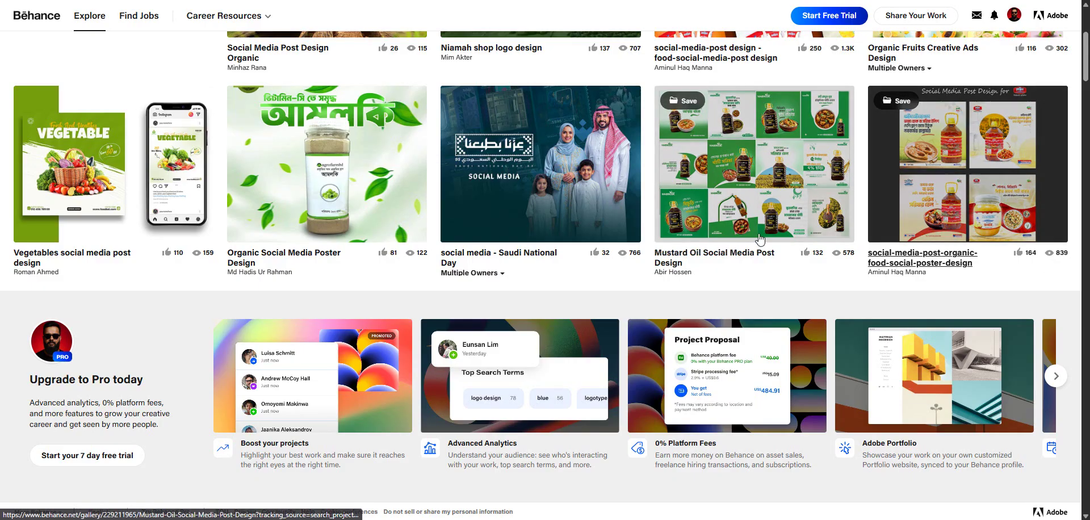
Step: Find and open the Healthy Food Minimal Poster Design project further down the results and examine its fruit and vegetable posters
scroll(715, 151, "down", 3)
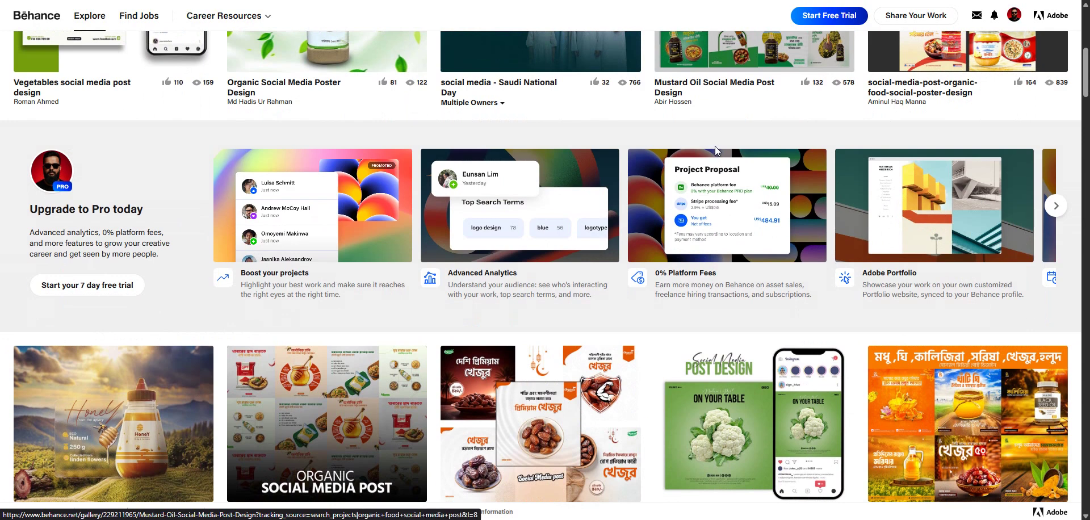
scroll(653, 151, "down", 3)
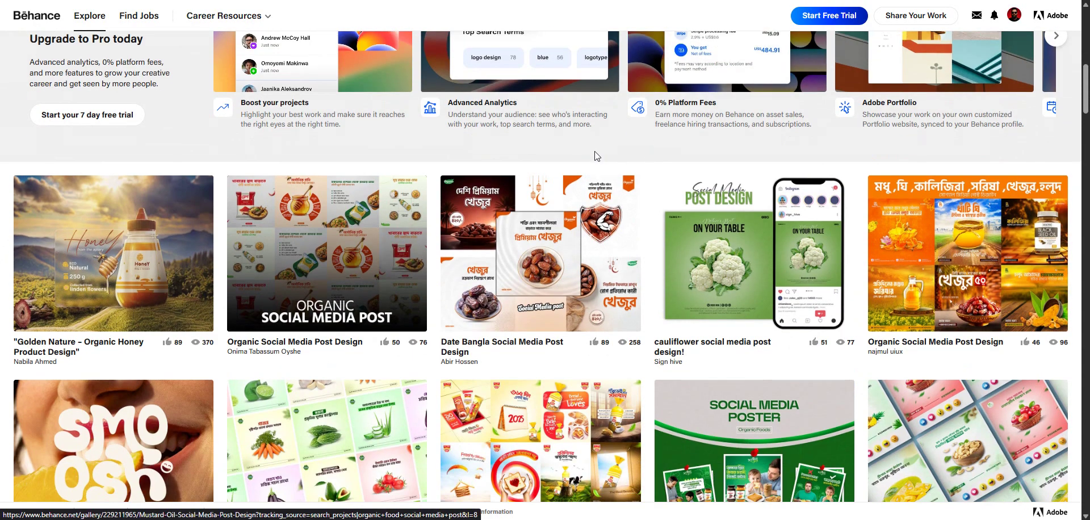
scroll(596, 156, "down", 3)
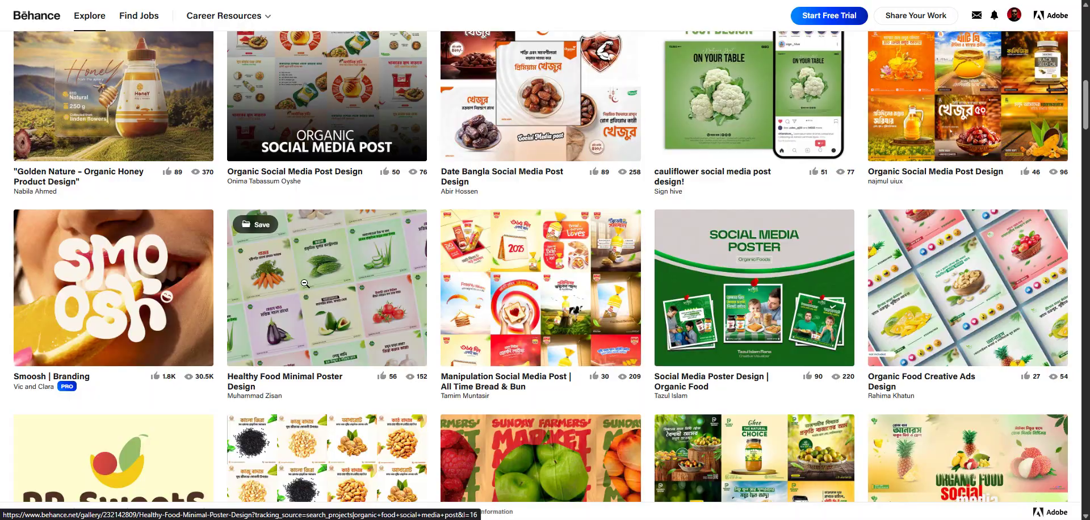
left_click(305, 283)
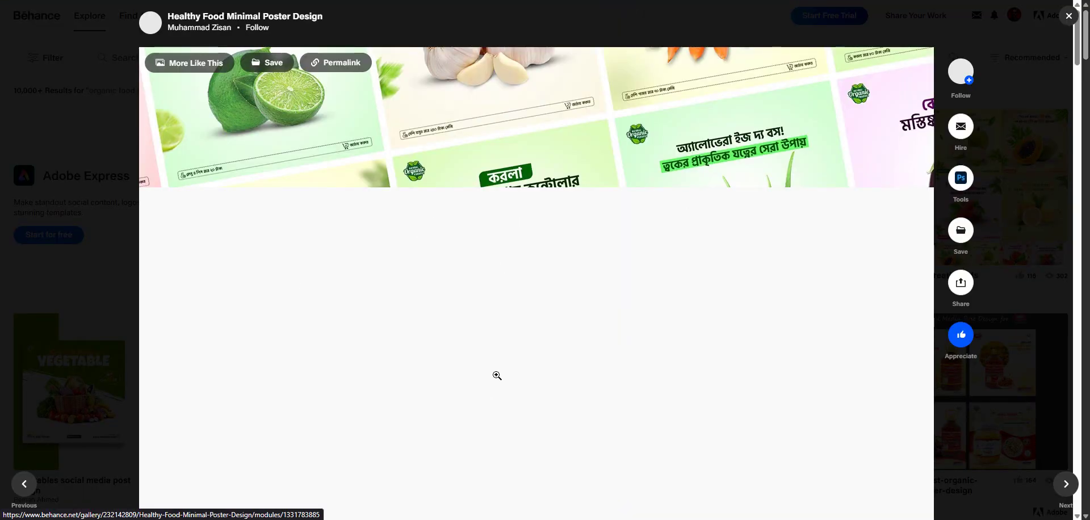
scroll(560, 249, "down", 3)
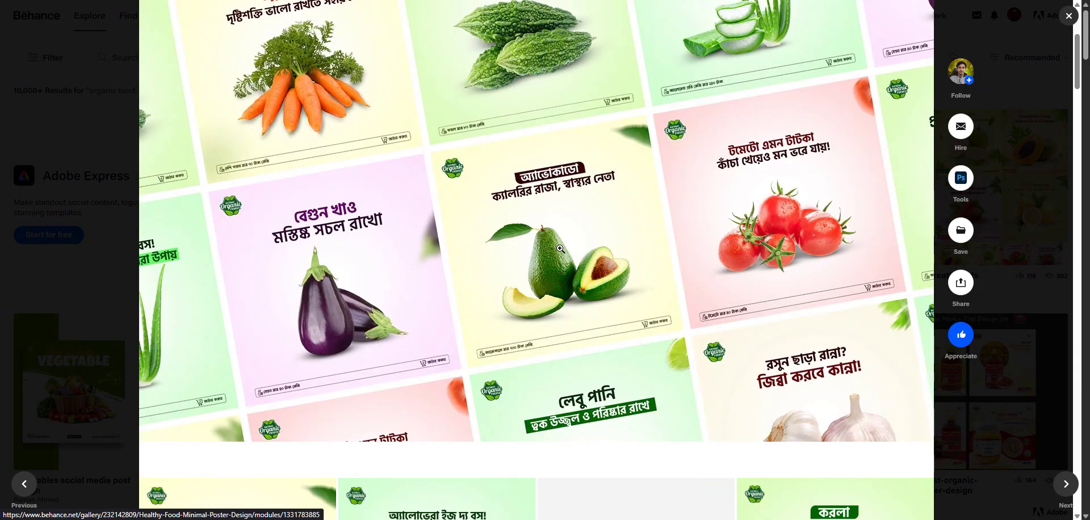
scroll(559, 248, "down", 8)
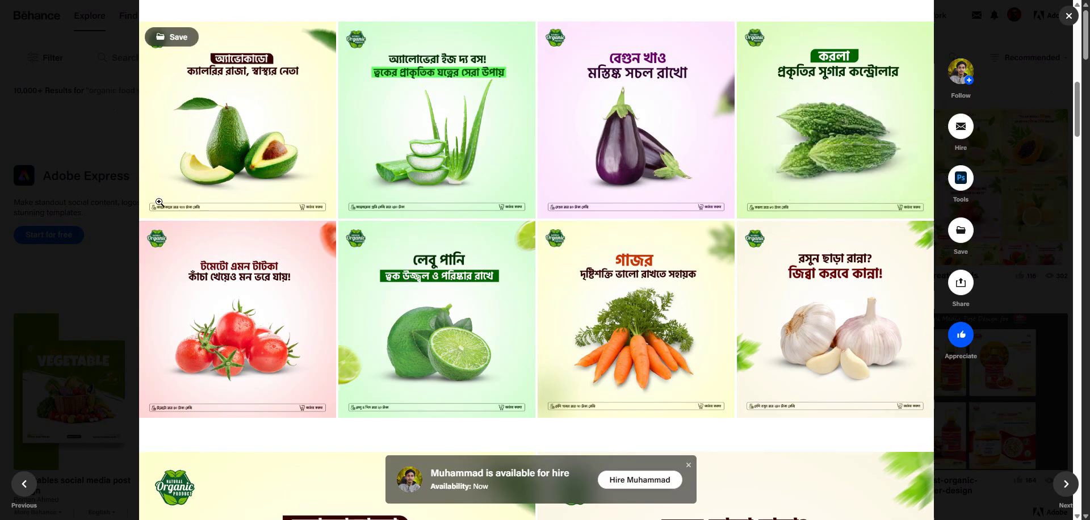
scroll(173, 342, "down", 4)
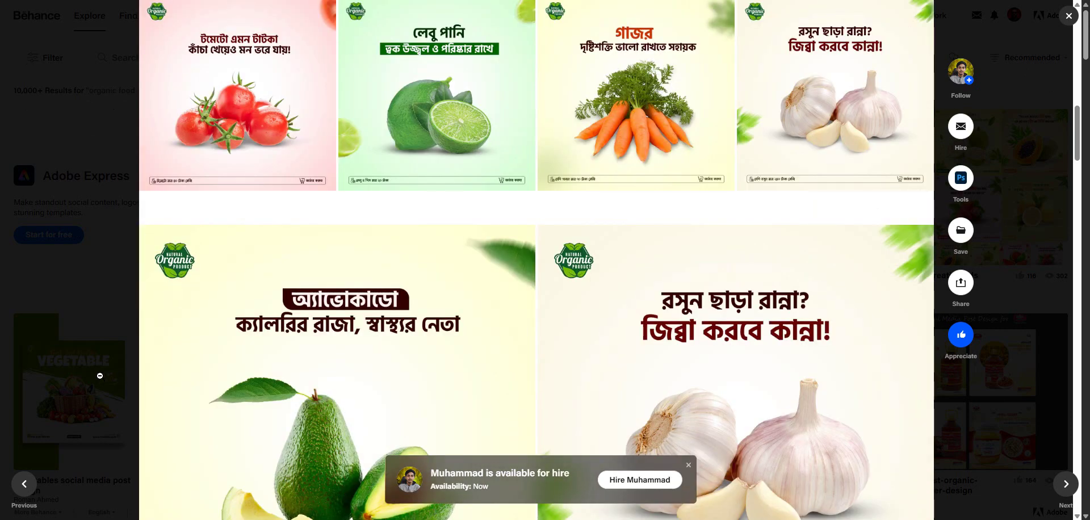
scroll(136, 328, "down", 3)
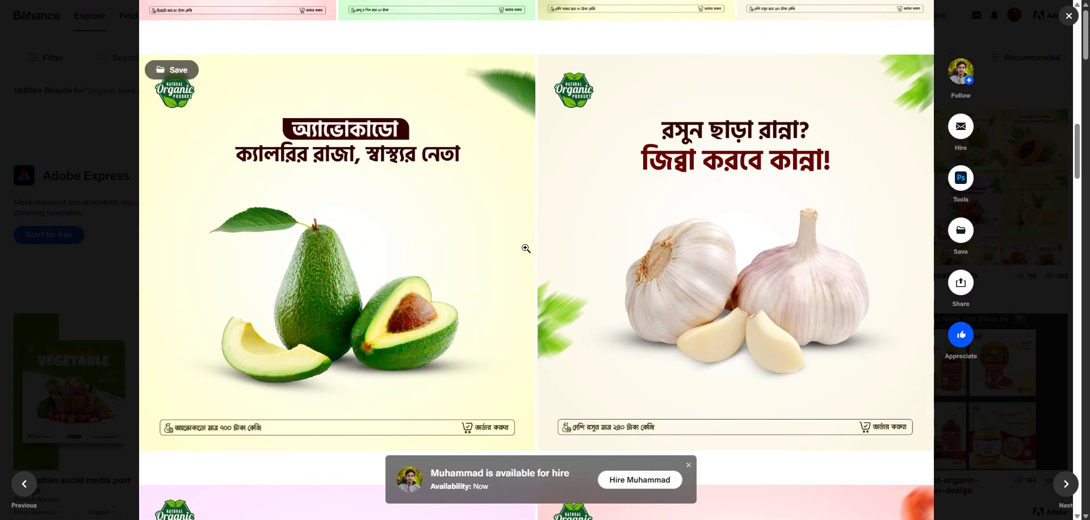
scroll(753, 271, "down", 2)
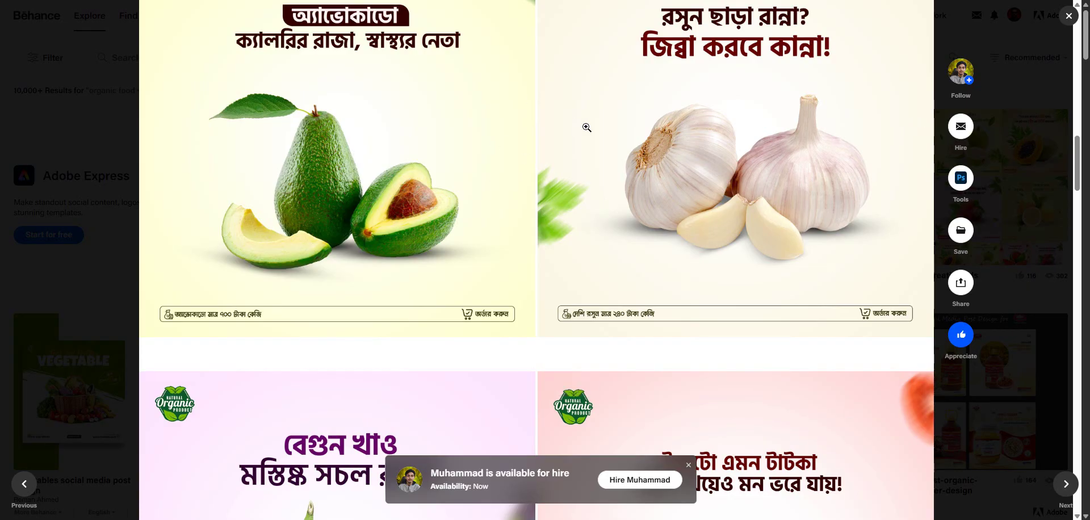
Step: Examine the eggplant, tomato, aloe vera and lime posters in the Healthy Food Minimal Poster Design project
scroll(476, 190, "down", 7)
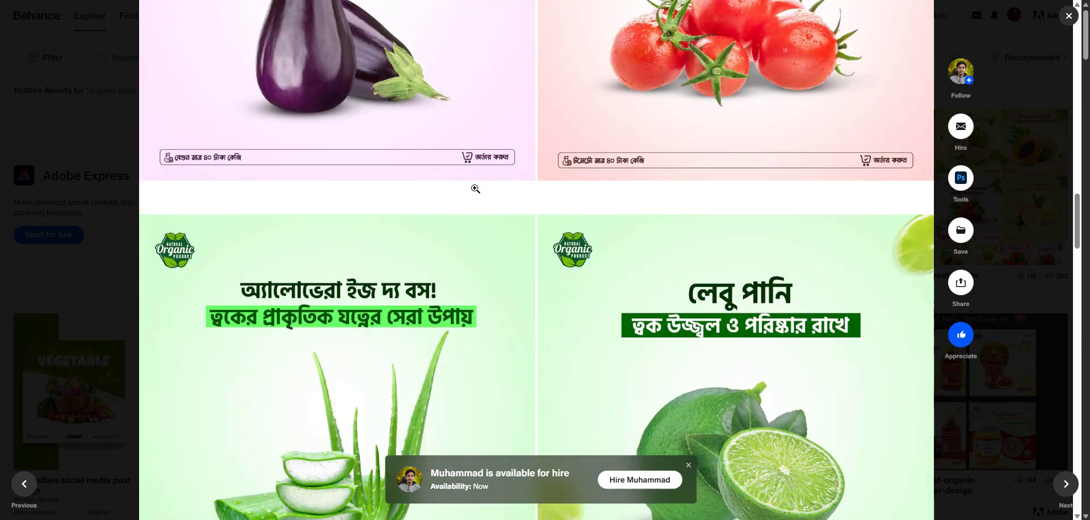
scroll(476, 189, "up", 1)
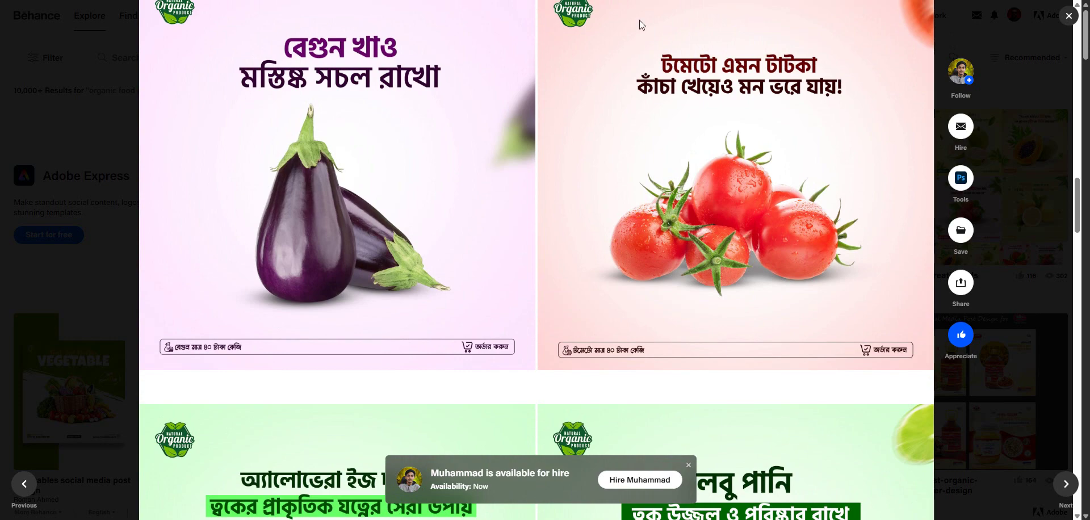
key("ctrl+t")
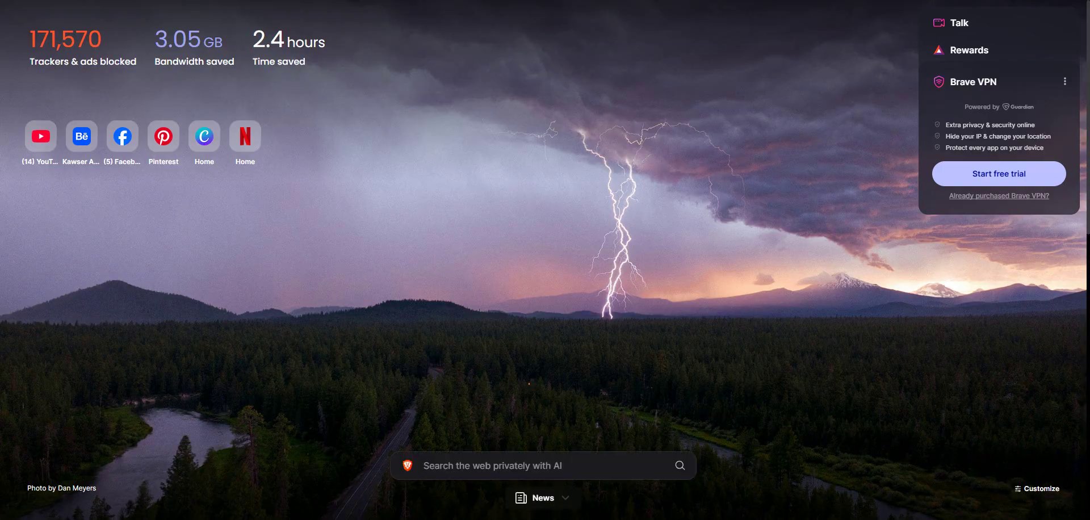
key("ctrl+w")
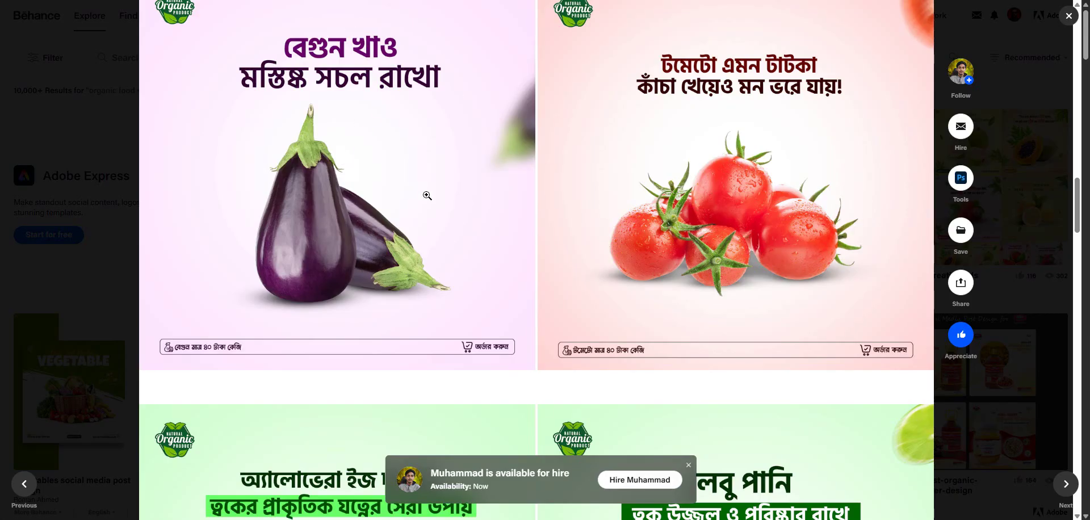
Step: Search Google Images for "tomato png" in a new tab and preview the CityPNG picture of two tomatoes
key("ctrl+t")
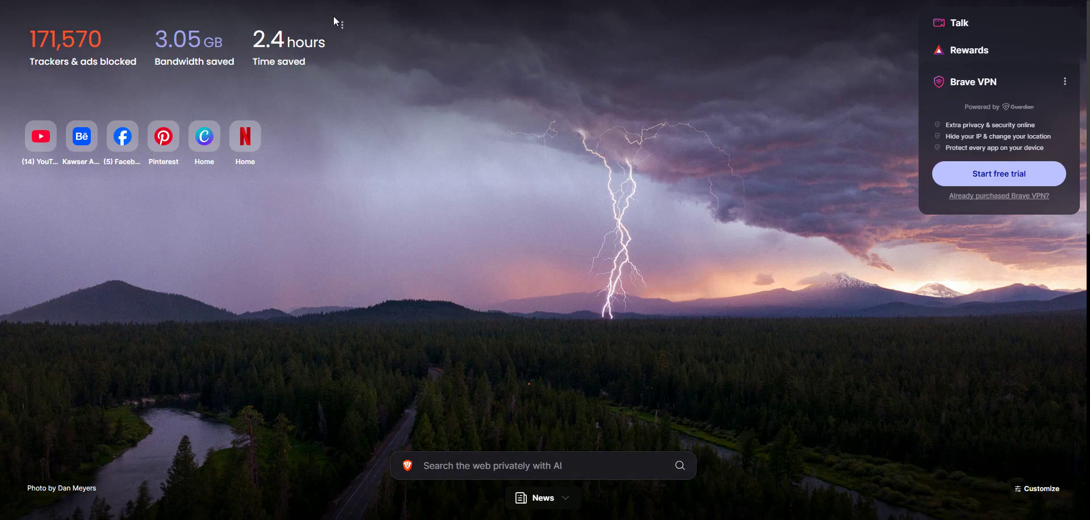
type("tomato")
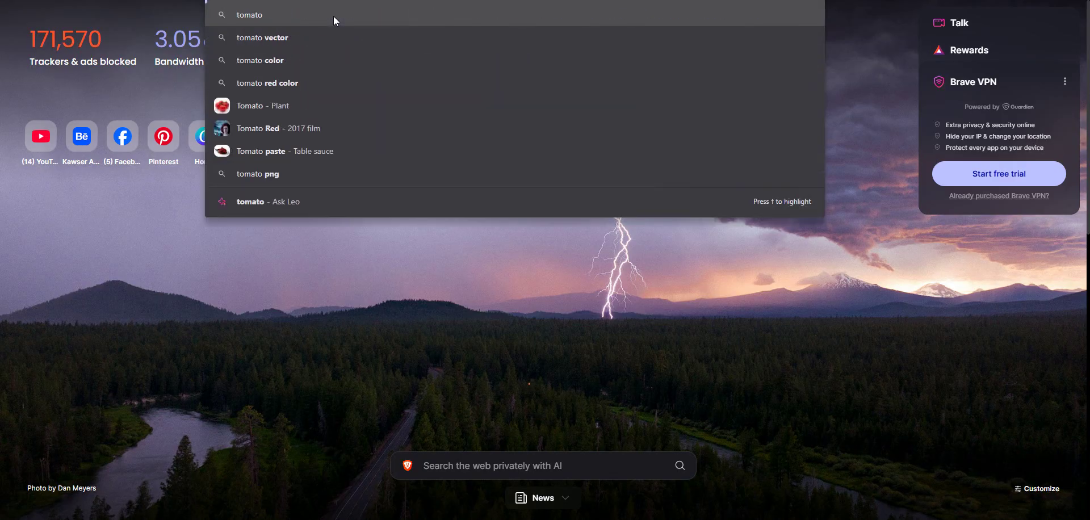
type(" png")
key("Return")
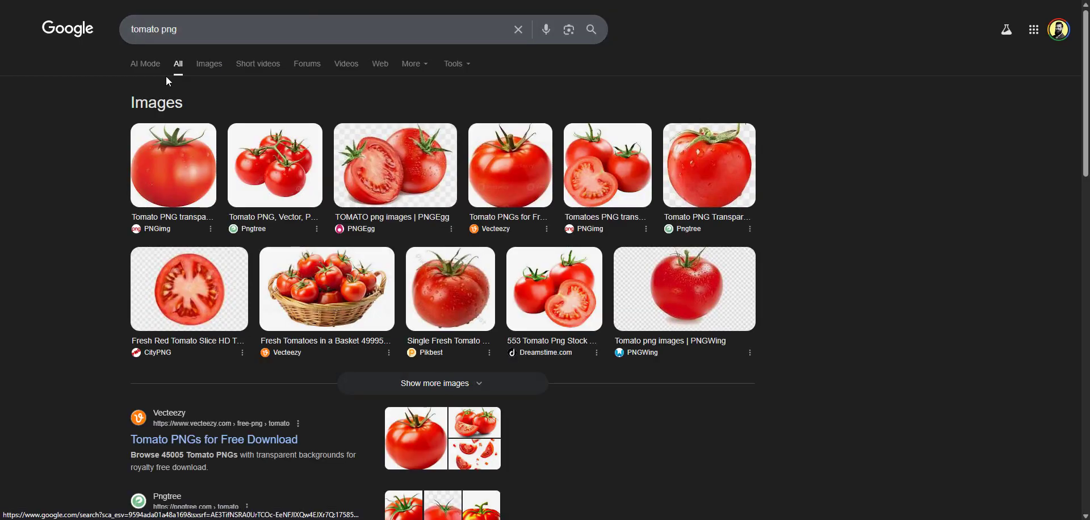
left_click(211, 65)
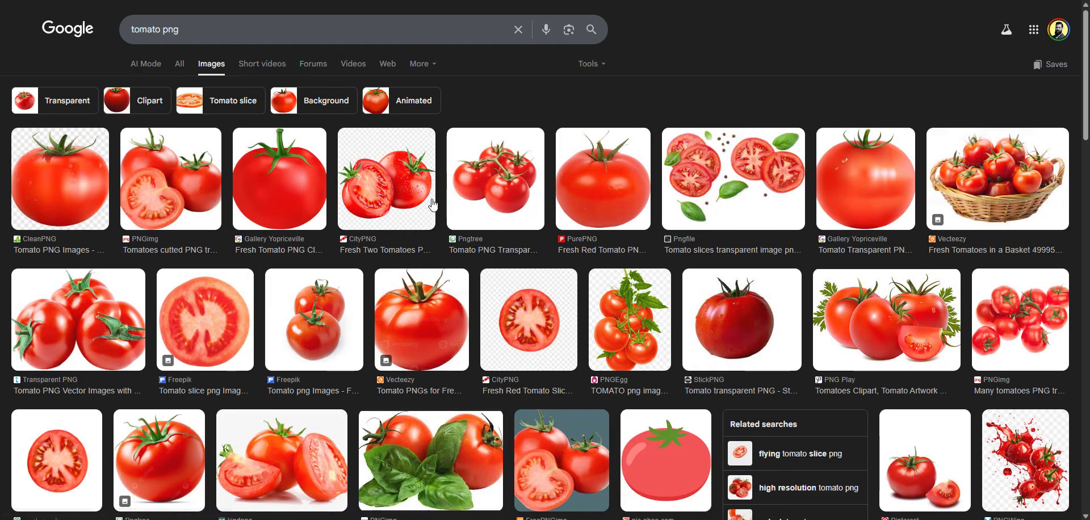
left_click(433, 204)
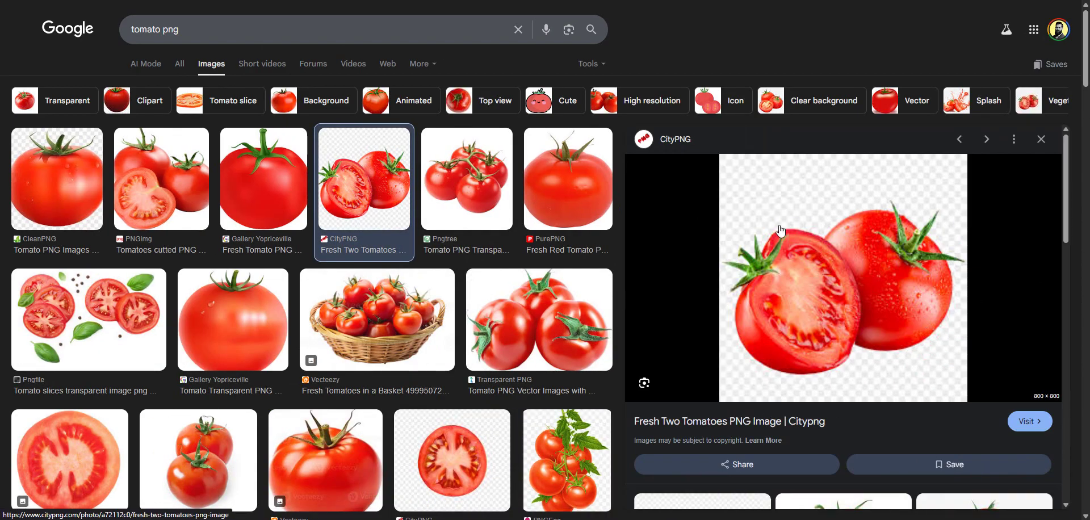
Step: Search Google Images for "honey png" and browse the honey image results
left_click(213, 25)
key("ctrl+a")
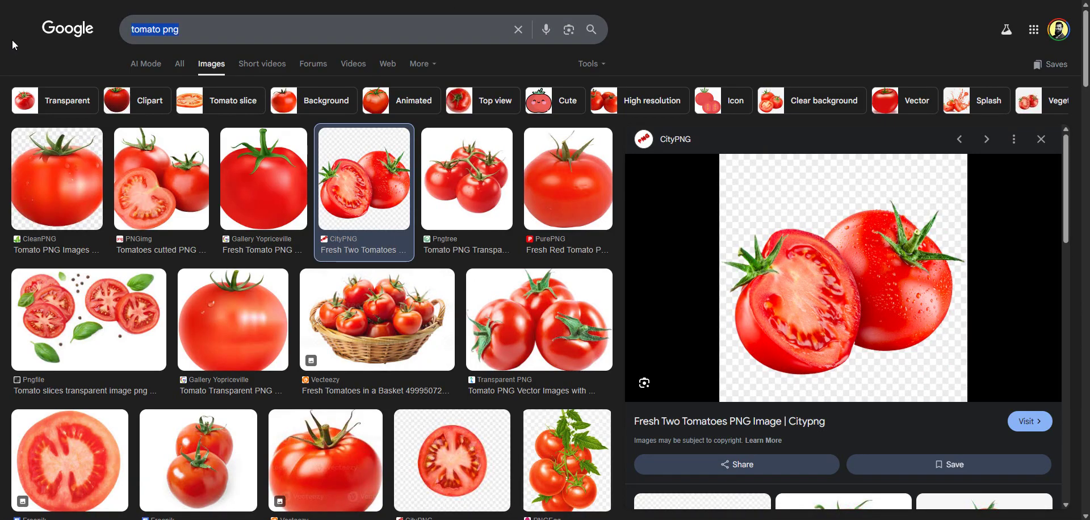
type("honey png")
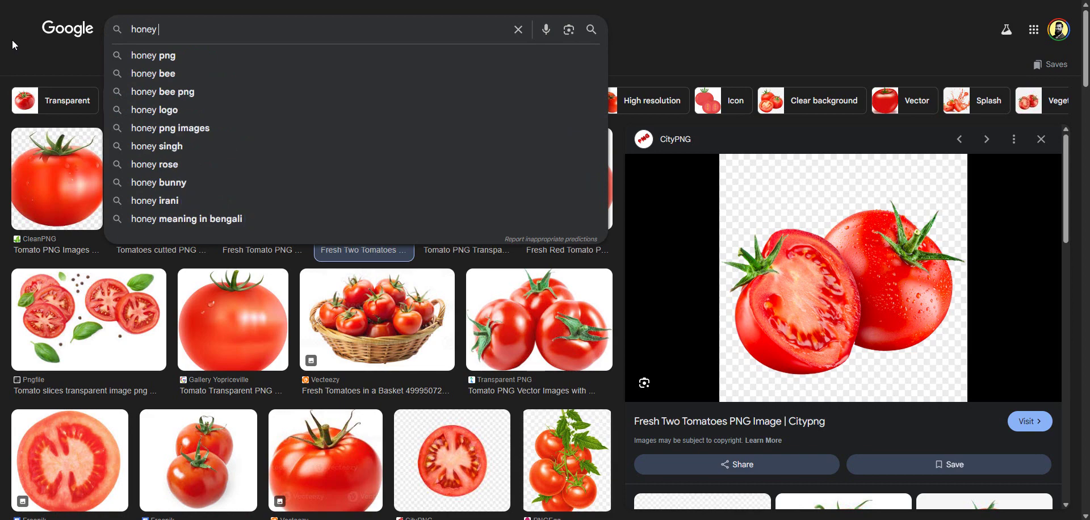
key("Return")
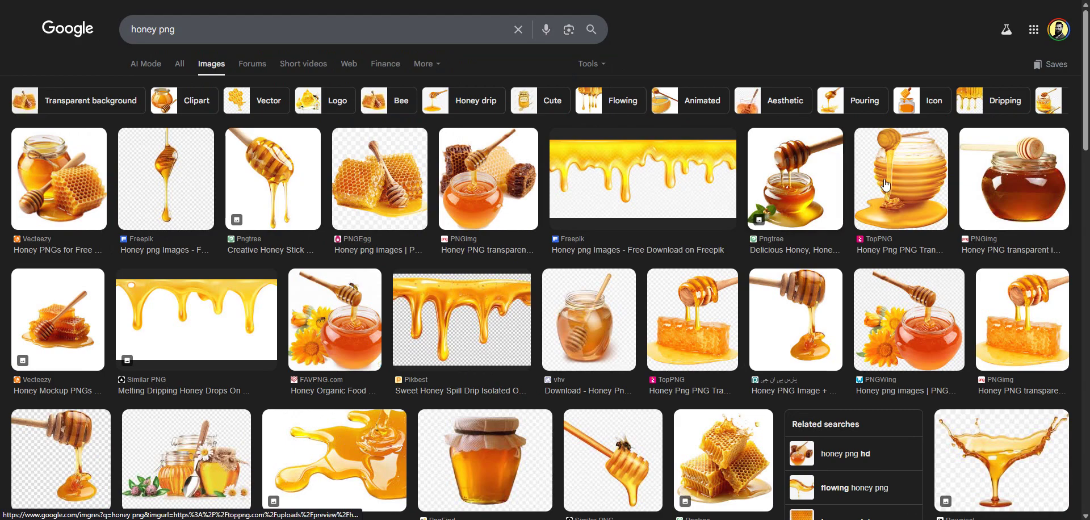
left_click_drag(275, 23, 56, 40)
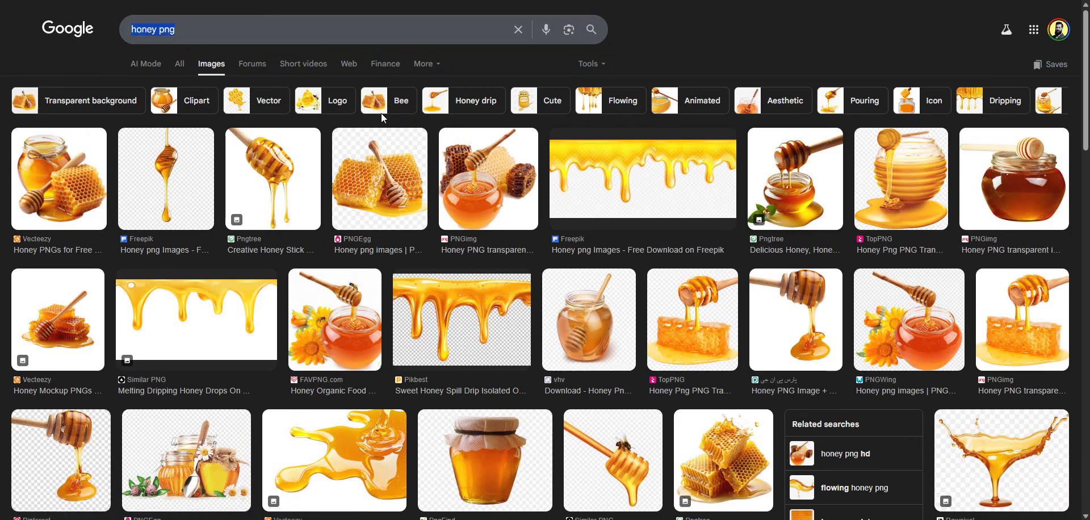
scroll(454, 170, "down", 3)
scroll(510, 230, "up", 2)
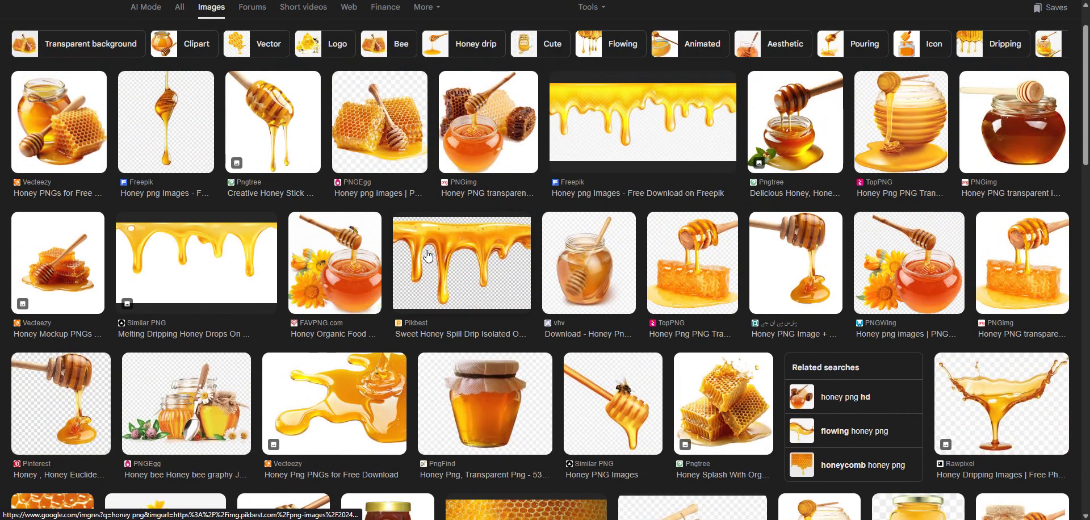
scroll(481, 240, "down", 3)
scroll(481, 240, "down", 2)
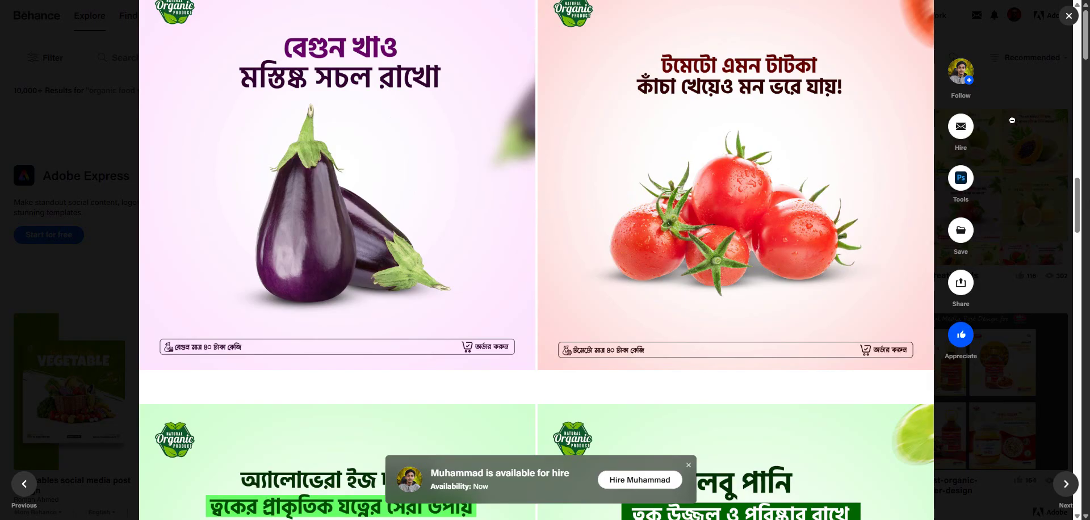
Step: Back on Behance, close the poster project, open Organic Social Media Post Design and view its honey jar post
left_click(1041, 148)
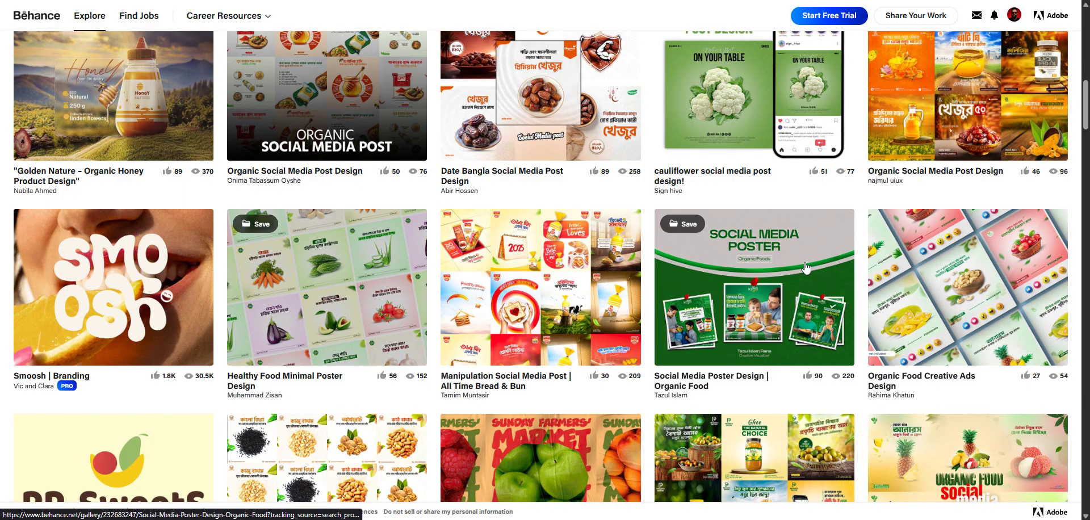
scroll(669, 311, "down", 1)
scroll(668, 311, "up", 2)
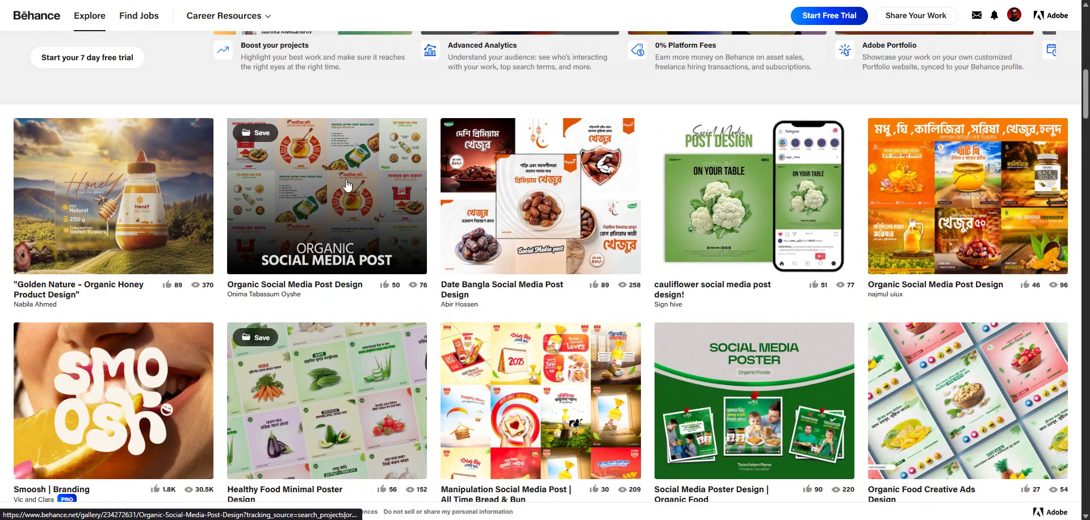
left_click(298, 161)
scroll(844, 474, "down", 3)
scroll(542, 300, "down", 12)
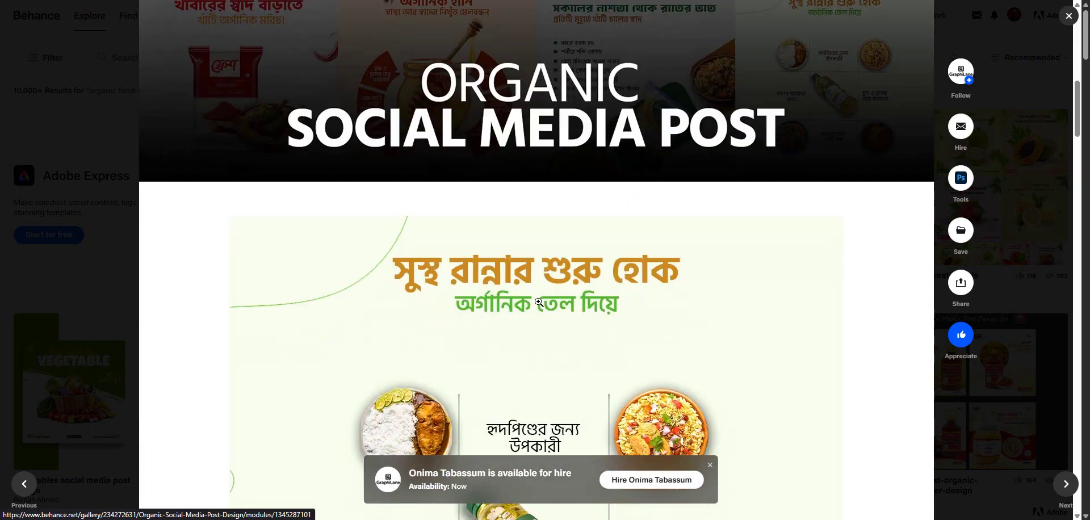
scroll(538, 302, "down", 10)
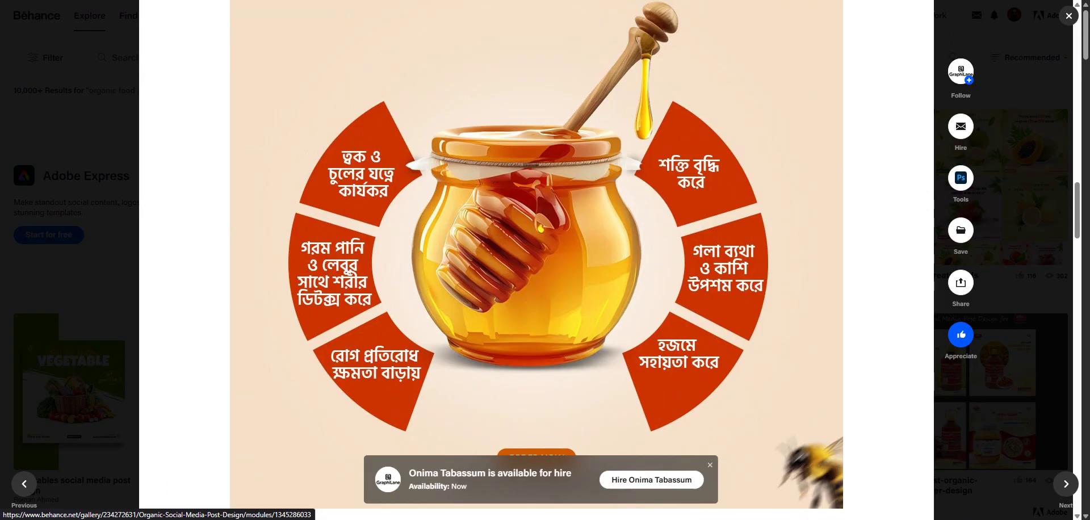
Step: Return to the Google honey image results and preview the FAVPNG honey jar with yellow flowers
key("ctrl+Tab")
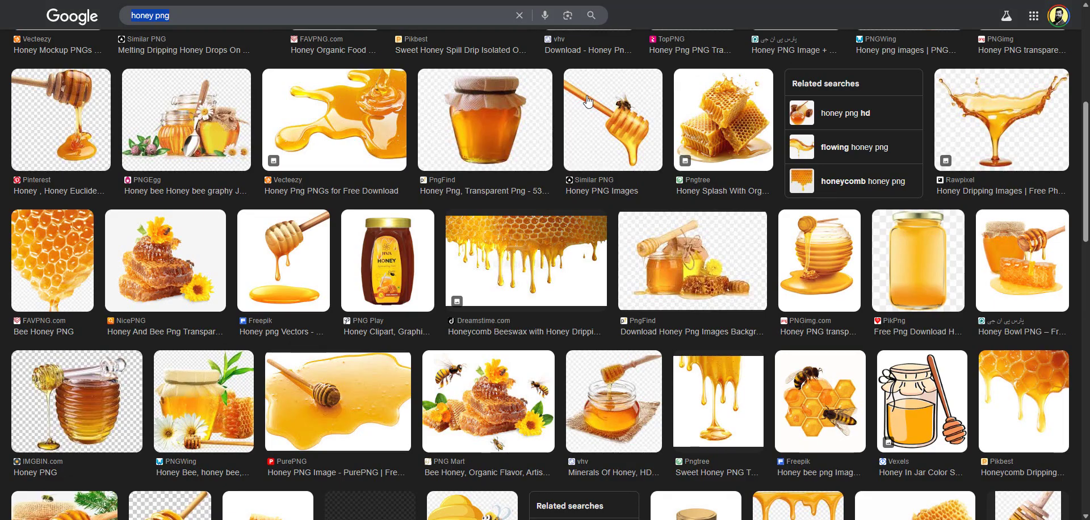
scroll(579, 213, "up", 2)
scroll(579, 213, "up", 4)
scroll(349, 136, "down", 3)
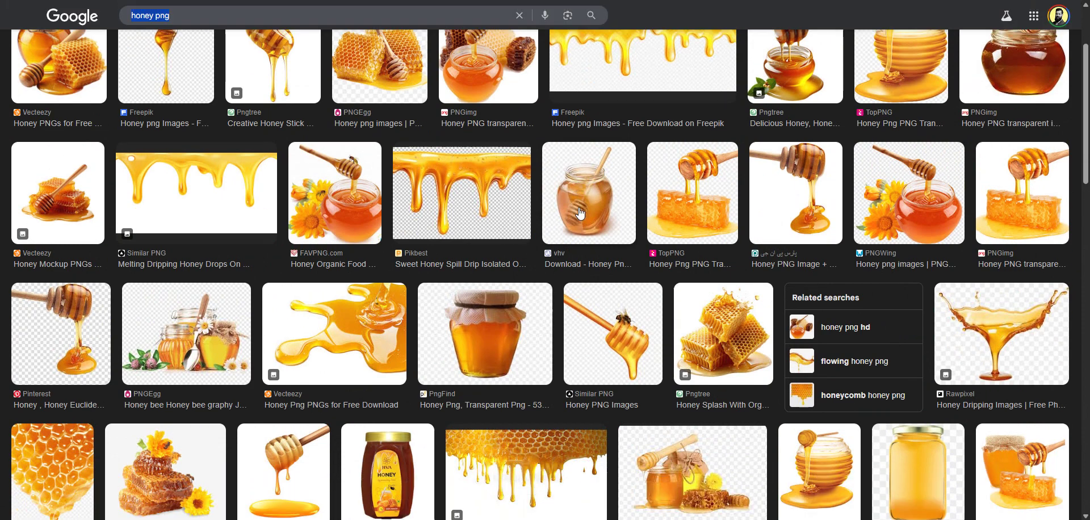
left_click(349, 136)
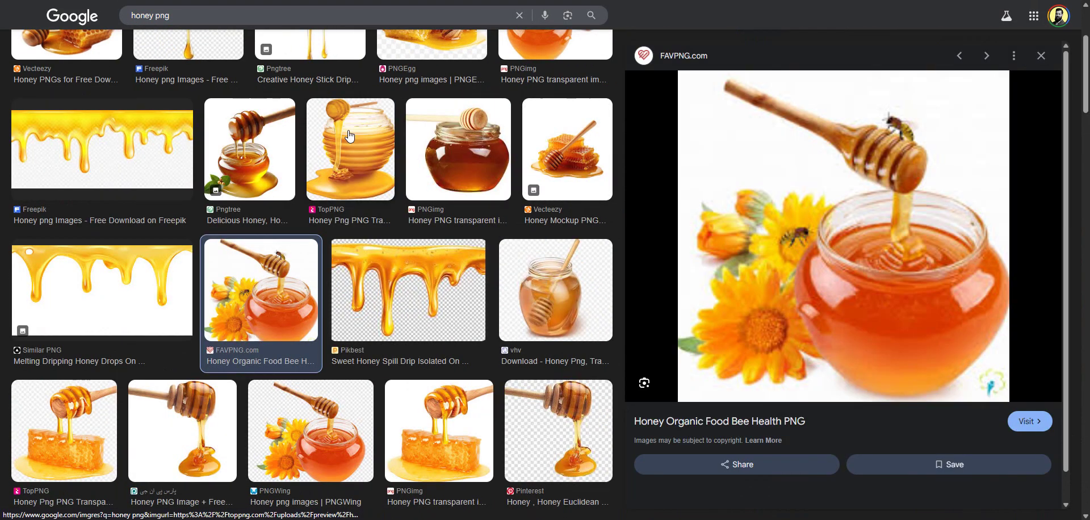
Step: Find the ribbed IMGBIN honey jar on a transparent background further down the results and preview it
scroll(465, 220, "down", 5)
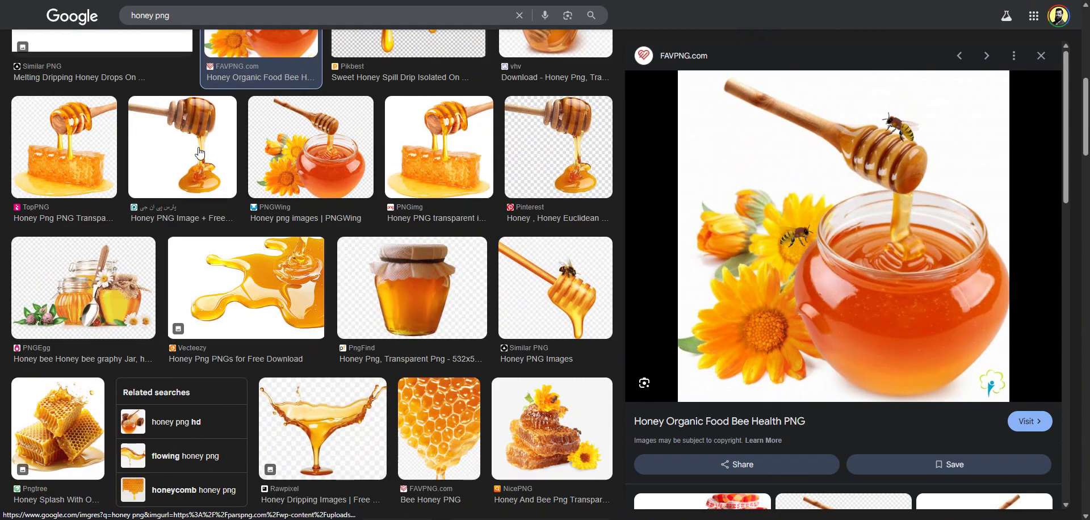
scroll(403, 246, "down", 4)
scroll(203, 153, "down", 3)
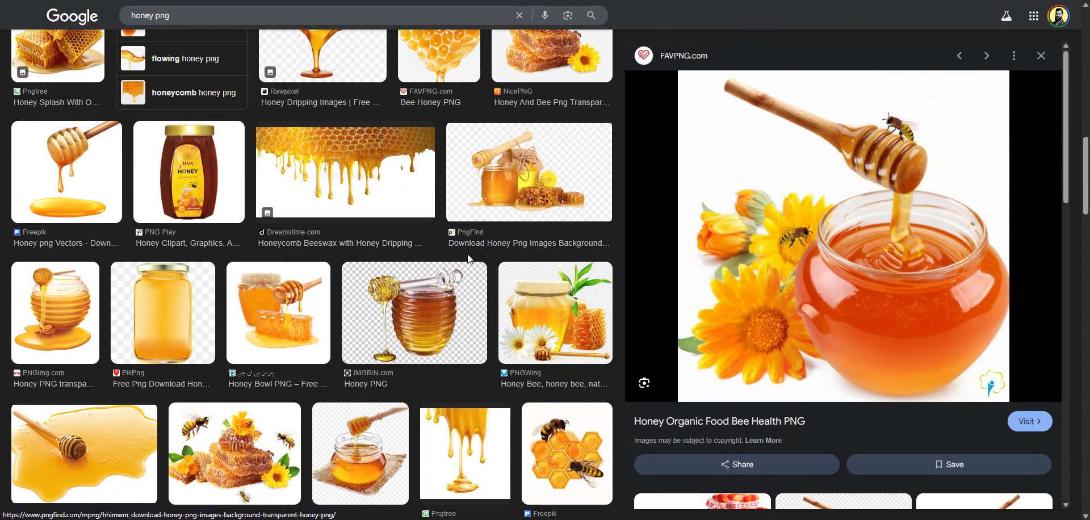
left_click(454, 296)
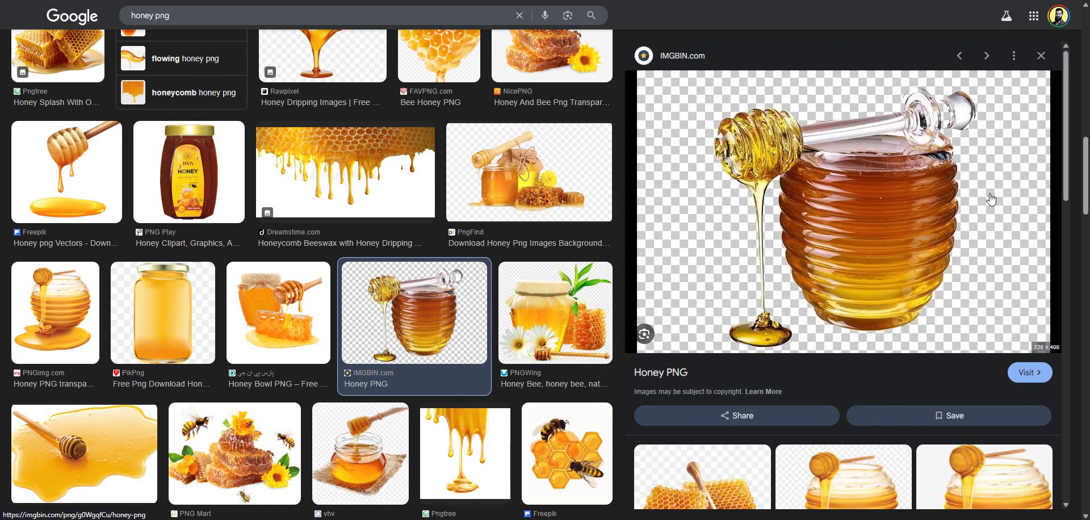
Step: Preview the related TopPNG honey jar images, browse more results and select the "honey png" search text
scroll(821, 244, "down", 3)
scroll(821, 244, "down", 1)
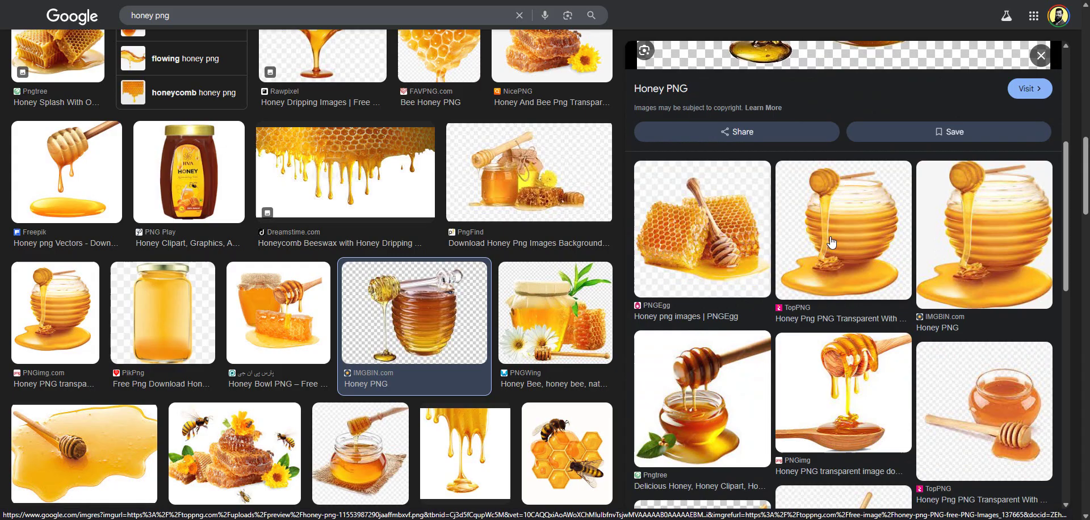
left_click(821, 244)
scroll(834, 219, "down", 6)
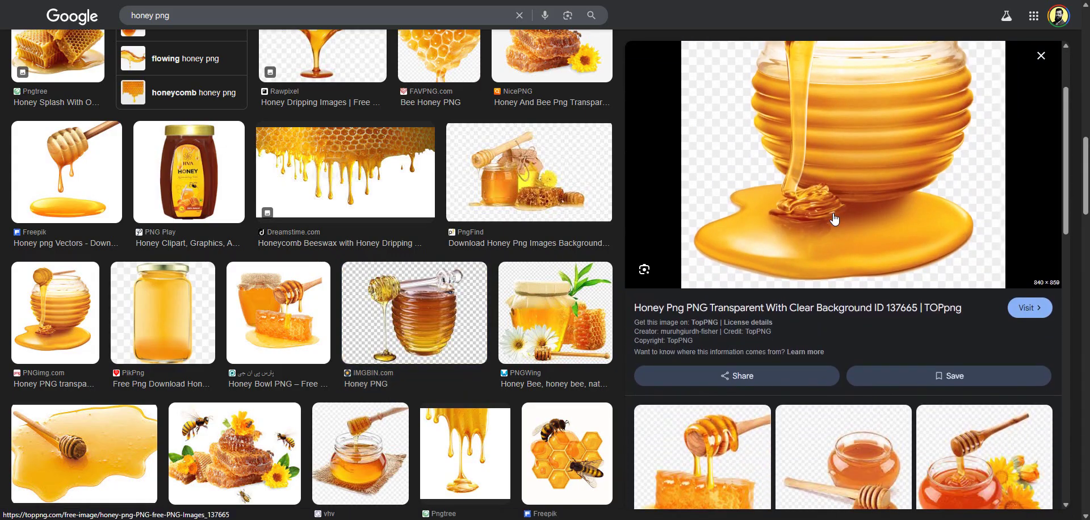
left_click(969, 248)
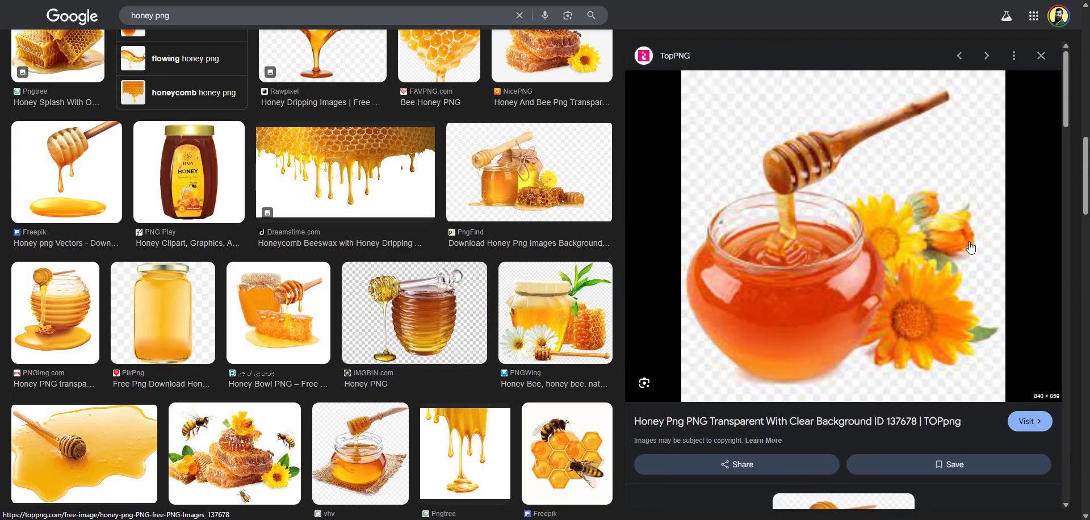
scroll(452, 180, "down", 7)
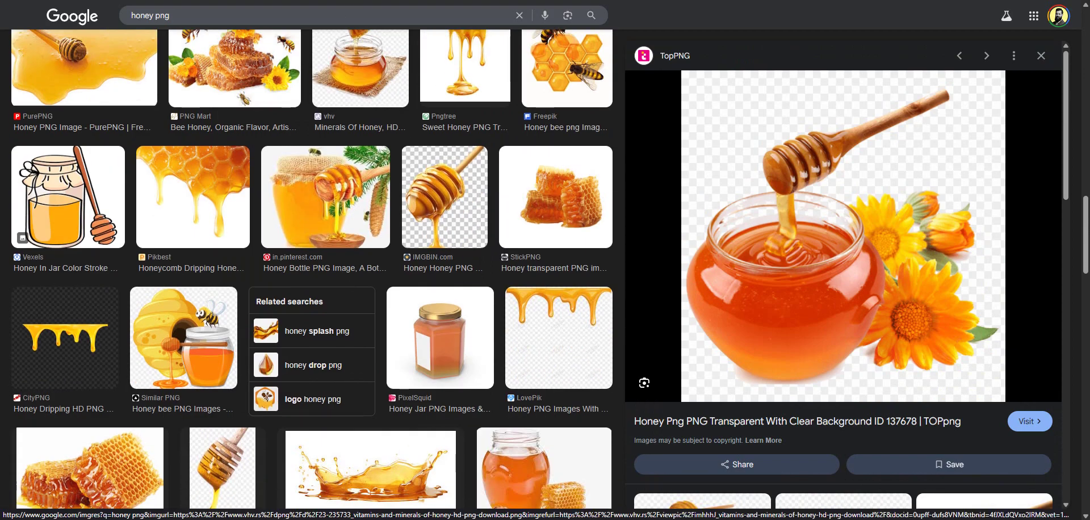
left_click_drag(170, 15, 93, 16)
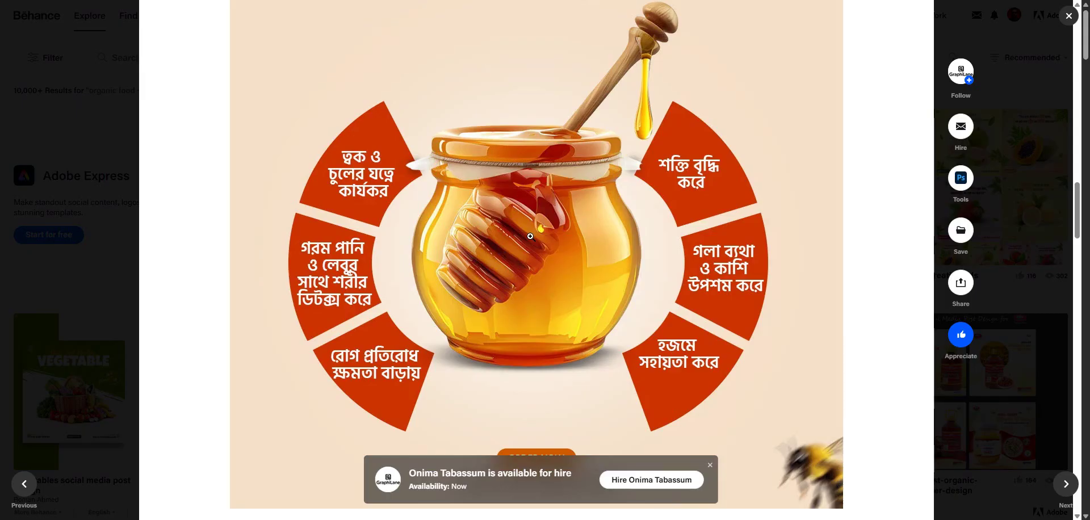
Step: Switch back to the Organic Social Media Post Design project on Behance and examine its rice and chili powder posts
scroll(517, 218, "down", 3)
scroll(517, 218, "down", 15)
scroll(518, 216, "down", 2)
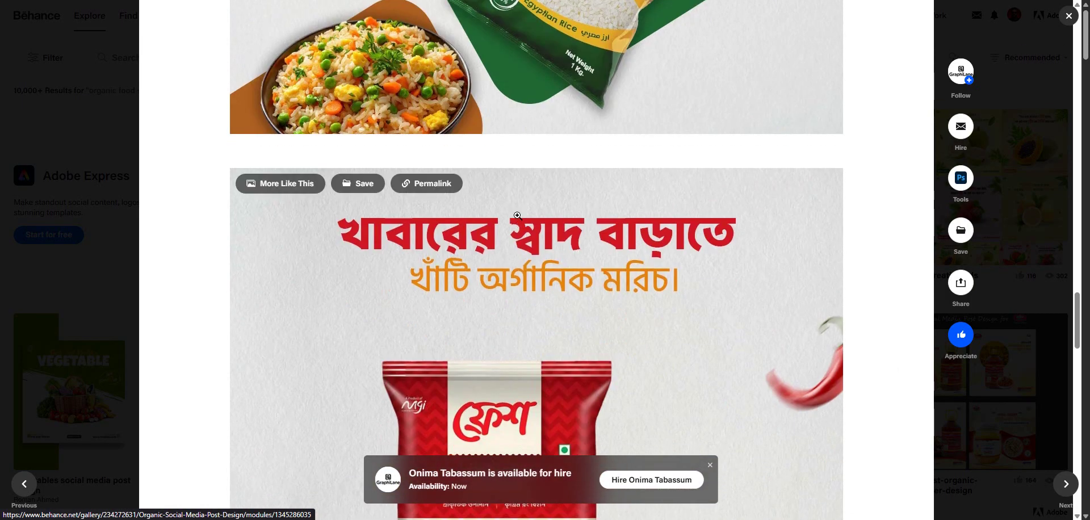
scroll(518, 216, "up", 6)
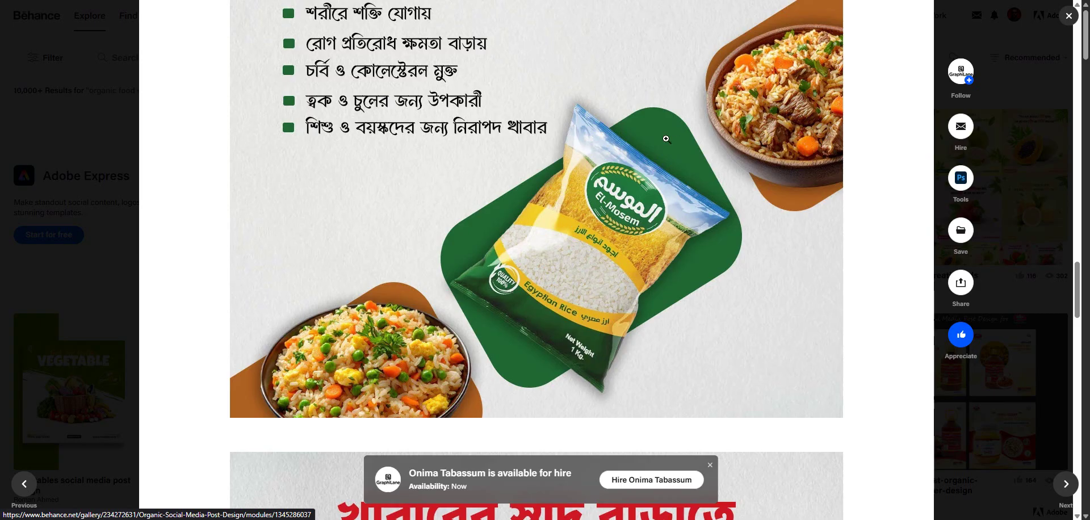
scroll(761, 294, "down", 8)
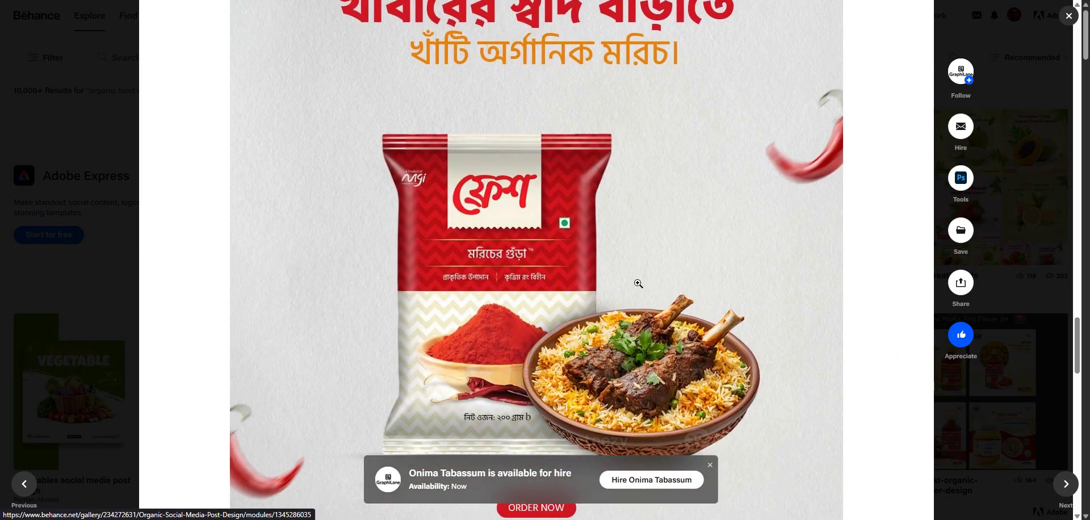
scroll(638, 282, "up", 4)
scroll(638, 281, "down", 4)
Step: Switch back to the Google image results and search for "fresh chilli powder"
key("ctrl+Tab")
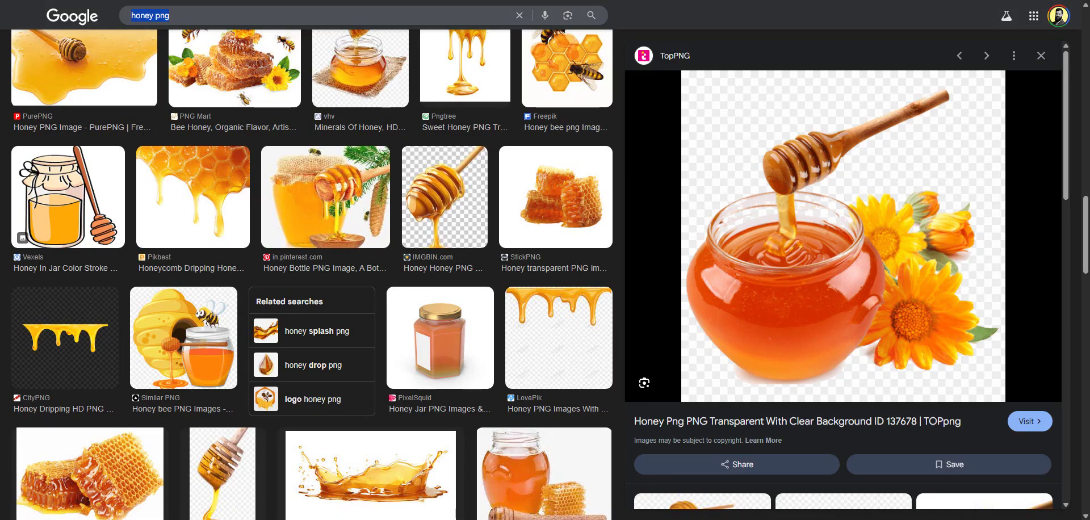
type("fre")
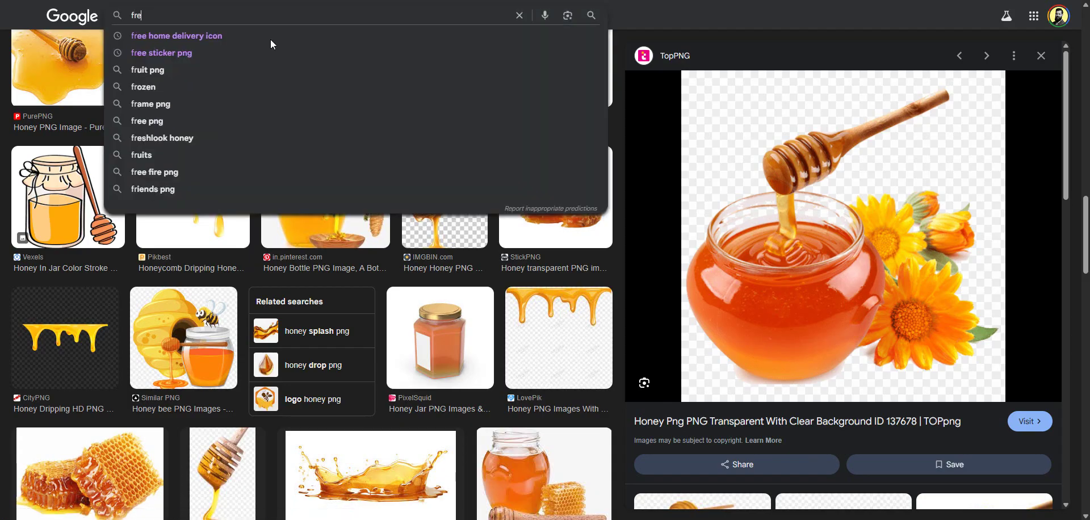
type("sh chilli p")
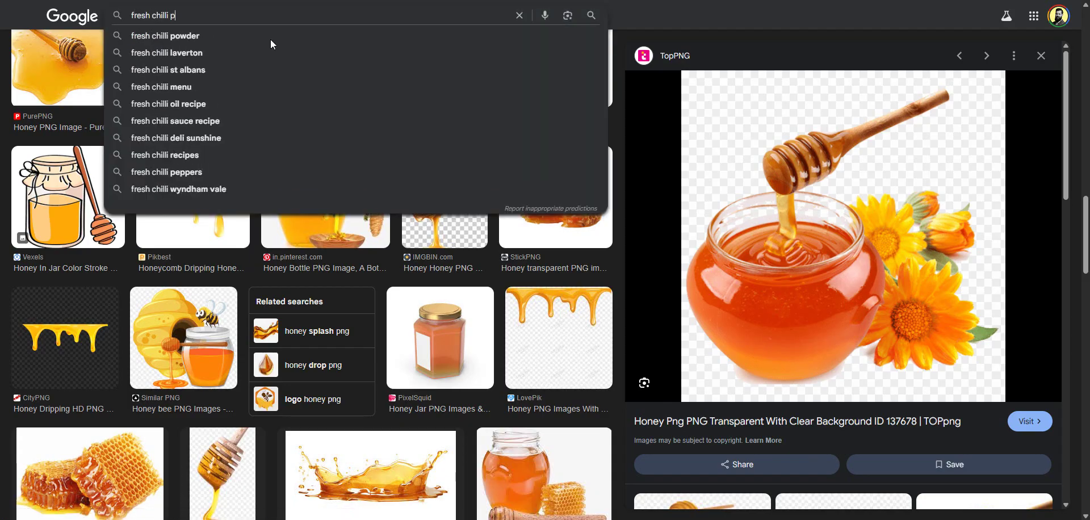
type("owfe")
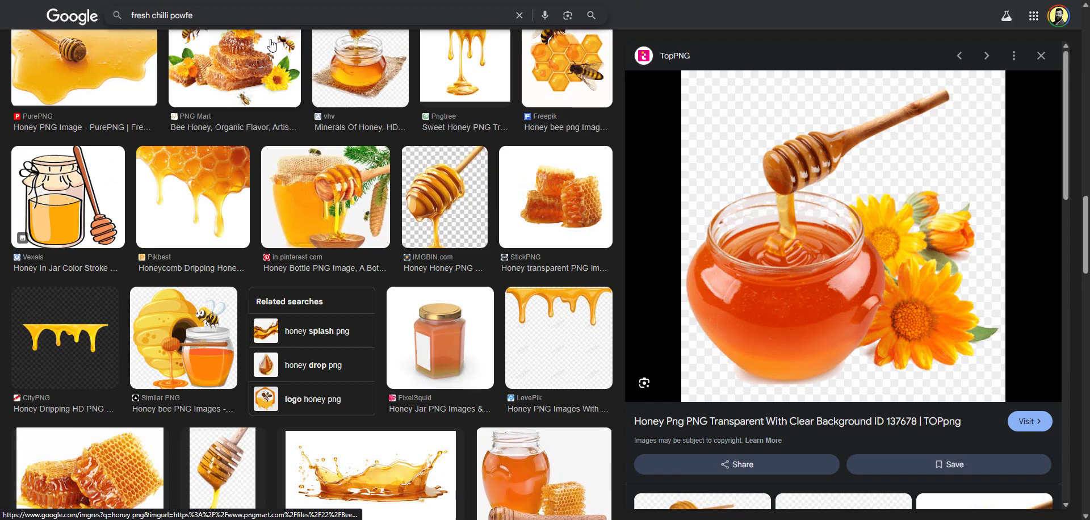
key("BackSpace")
key("BackSpace")
type("der")
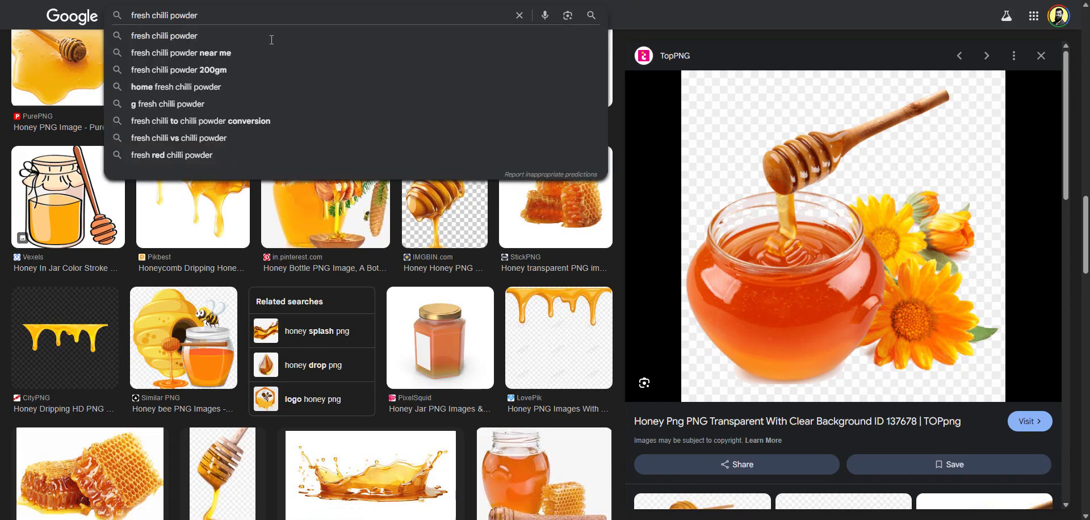
key("Return")
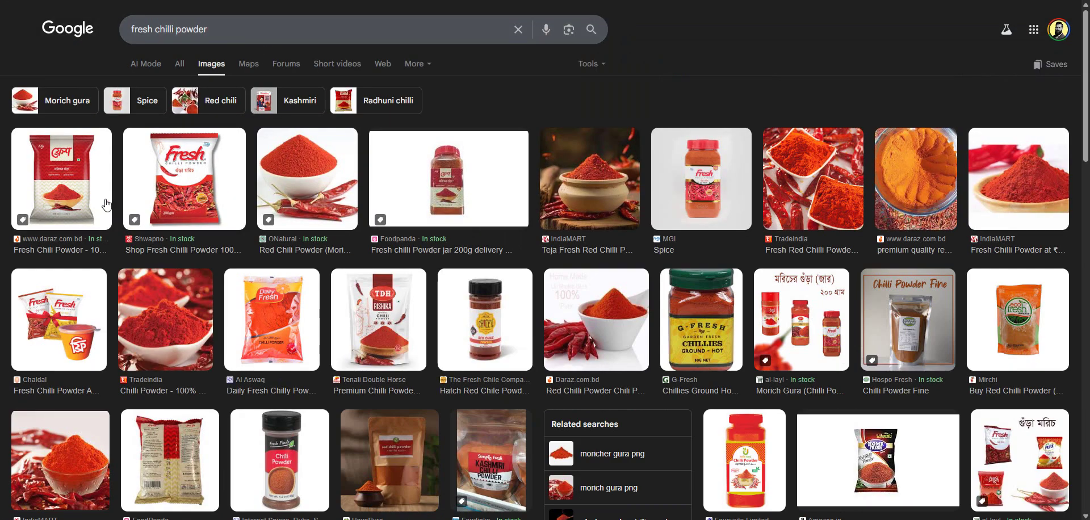
Step: Preview the Daraz Fresh Chili Powder 100g packet, browse its related images and open the packet image's context options
left_click(96, 201)
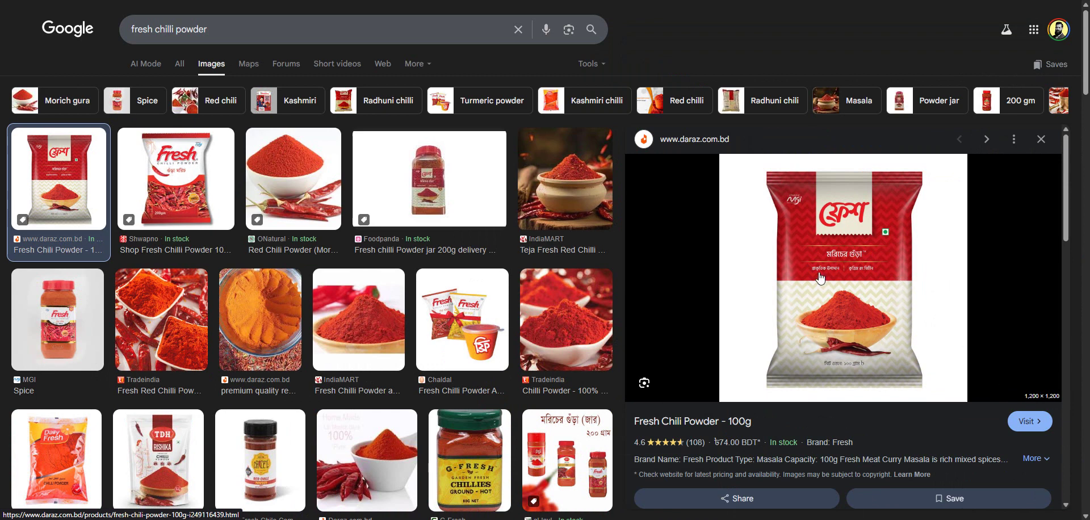
scroll(820, 279, "down", 3)
scroll(820, 278, "down", 2)
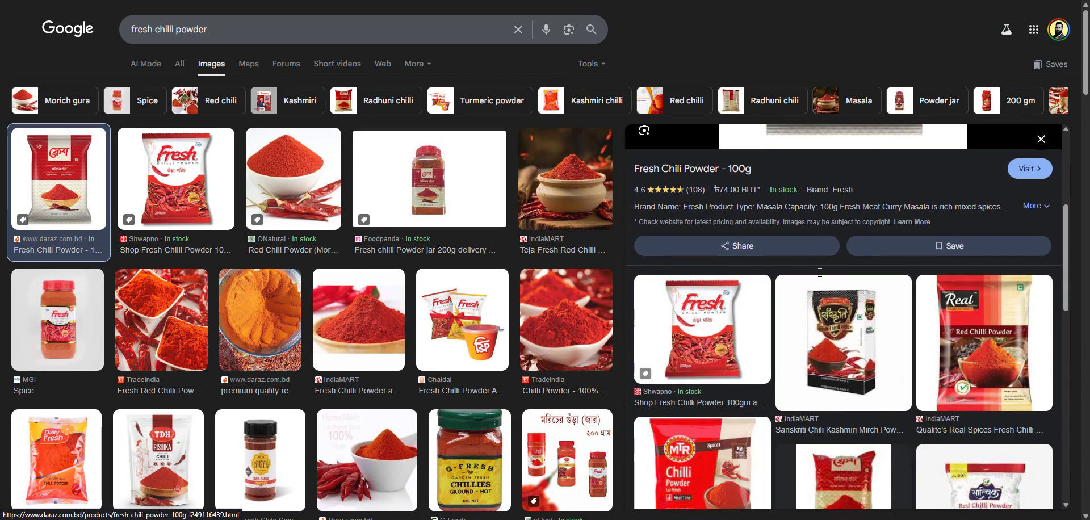
scroll(163, 233, "down", 1)
scroll(163, 232, "down", 2)
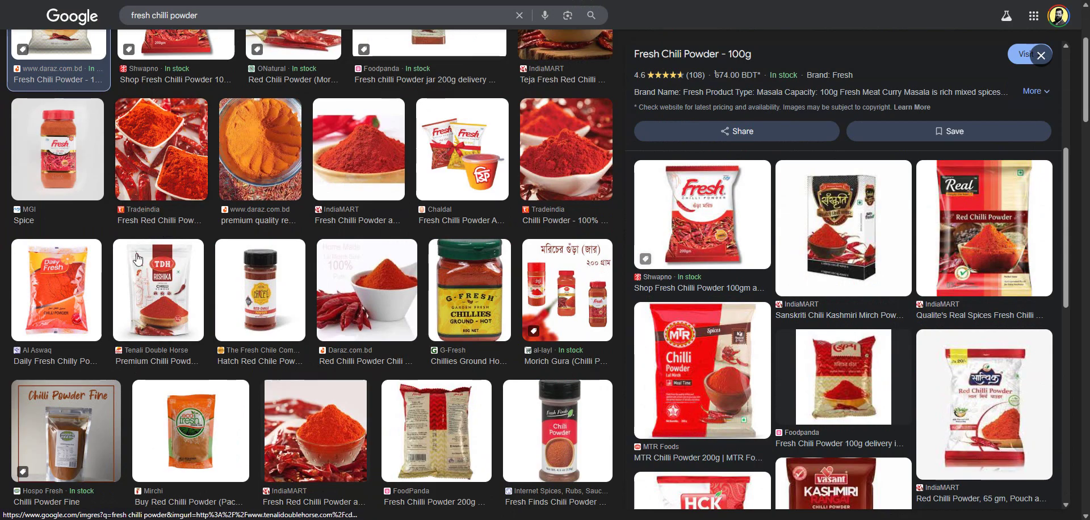
scroll(931, 376, "up", 5)
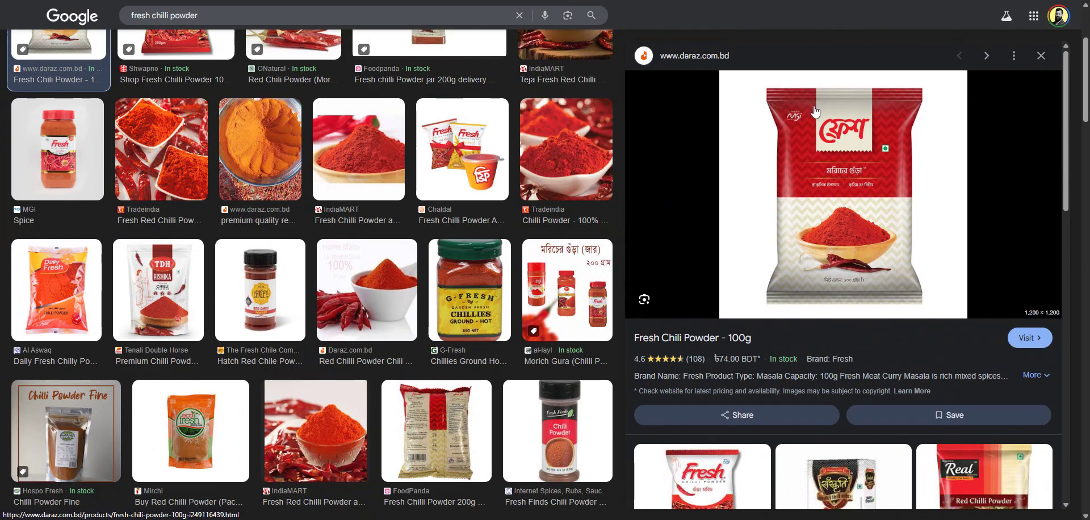
right_click(848, 171)
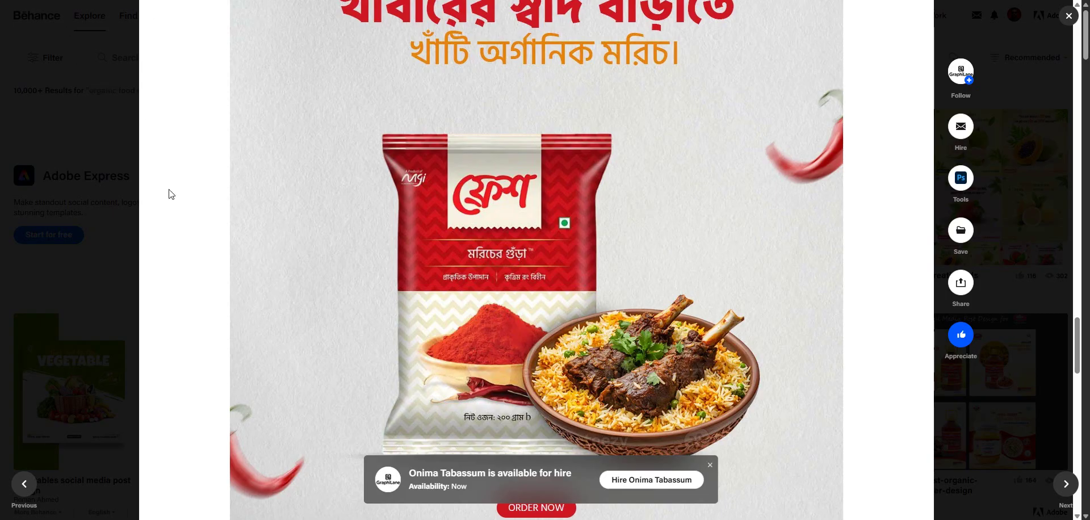
Step: Close the chili powder post project on Behance and browse further down the organic food social media post results
left_click(139, 116)
scroll(497, 185, "down", 4)
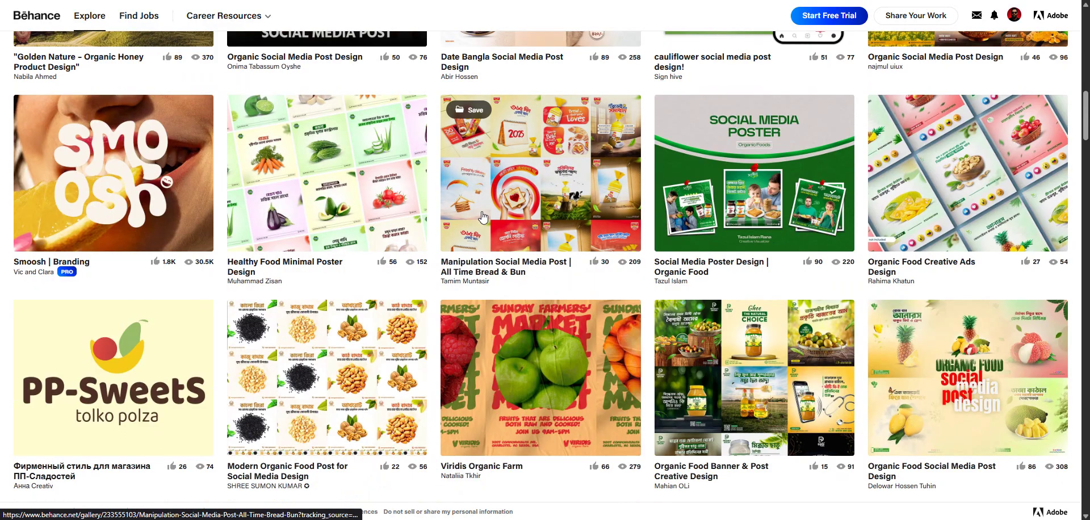
scroll(496, 204, "down", 1)
scroll(496, 203, "down", 7)
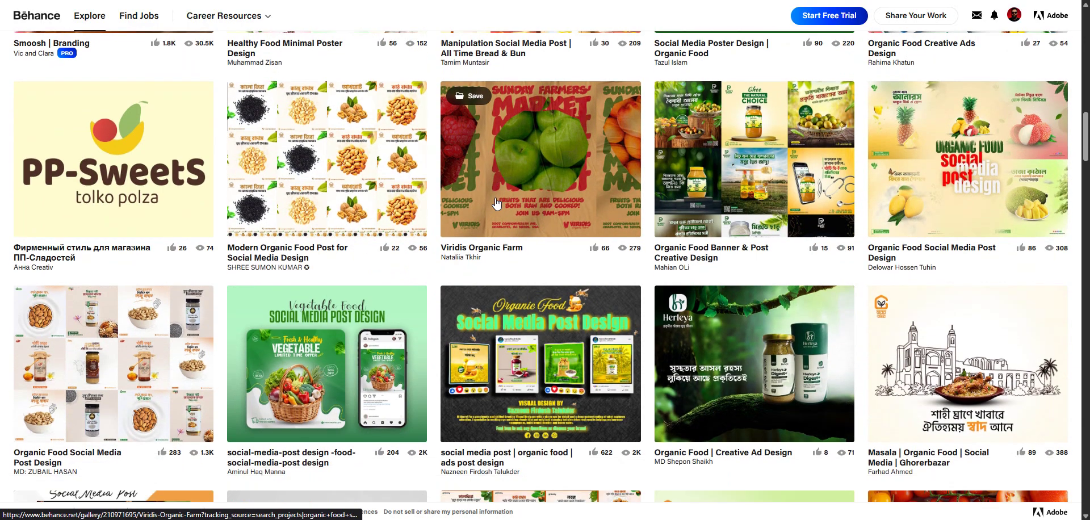
scroll(495, 204, "down", 7)
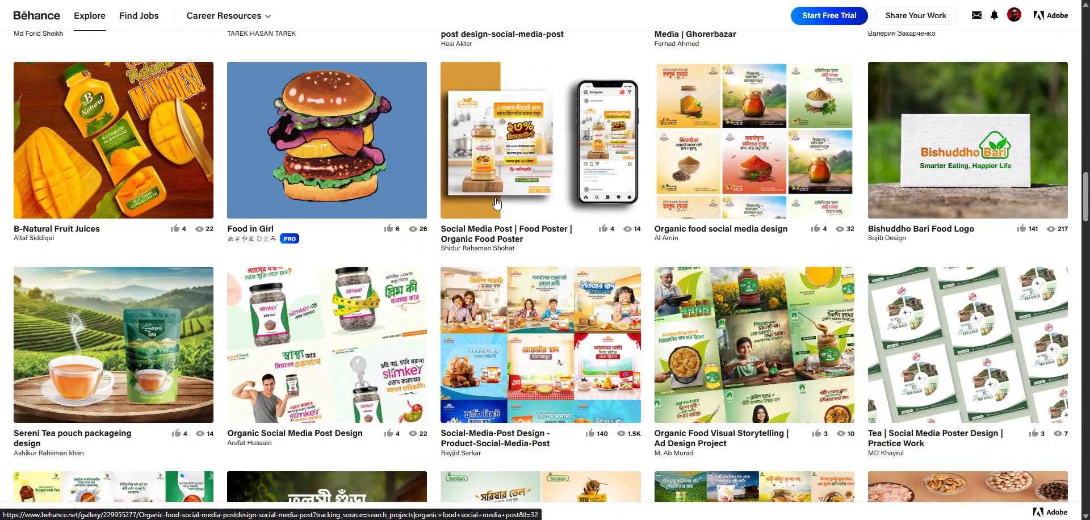
Step: Open the Organic food social media design project, view its post grid enlarged and close the enlarged view
left_click(777, 123)
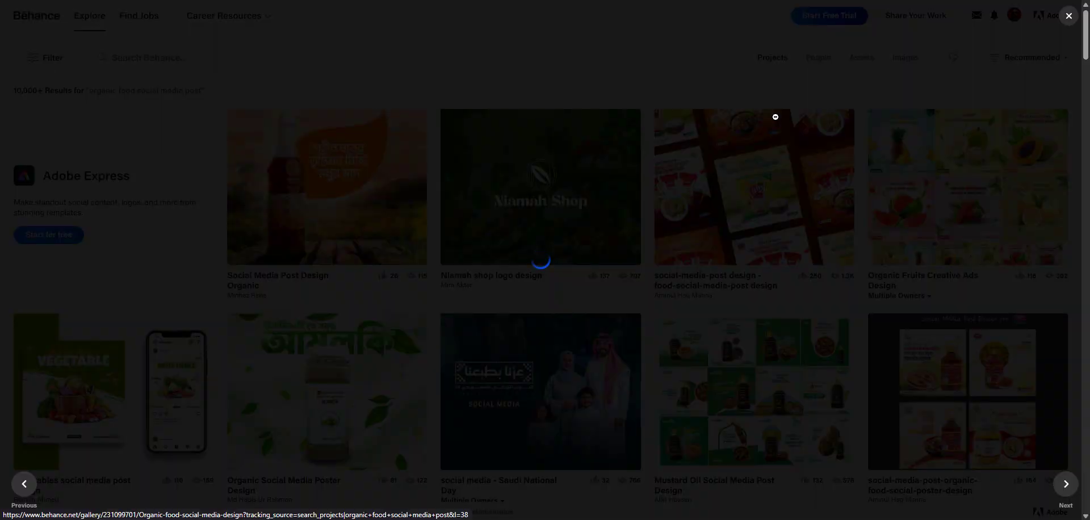
scroll(584, 341, "down", 8)
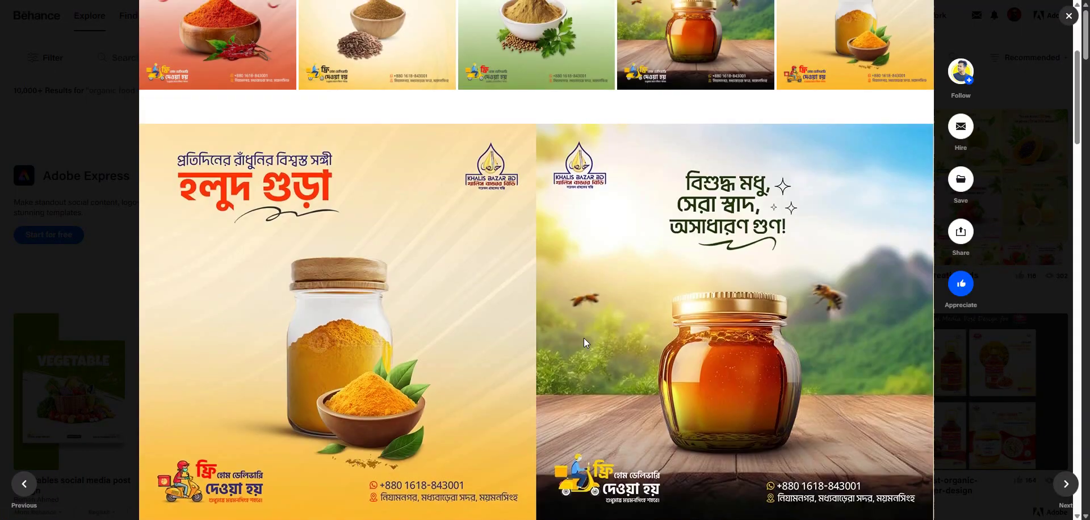
scroll(584, 338, "up", 2)
left_click(415, 245)
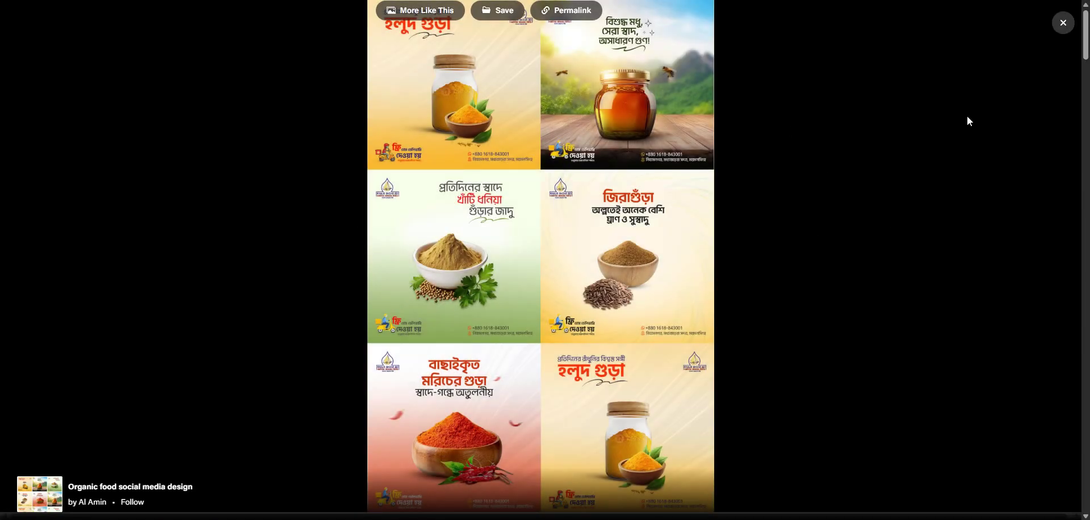
left_click(1063, 23)
Step: Examine the project's individual spice posts and enlarge the red chili powder post from the overview row
scroll(579, 355, "down", 20)
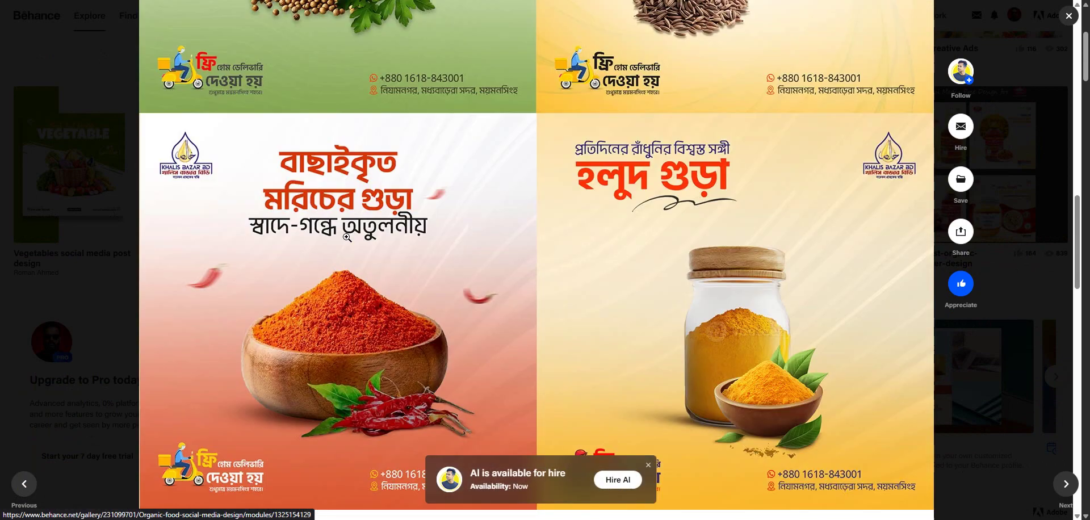
scroll(345, 235, "up", 15)
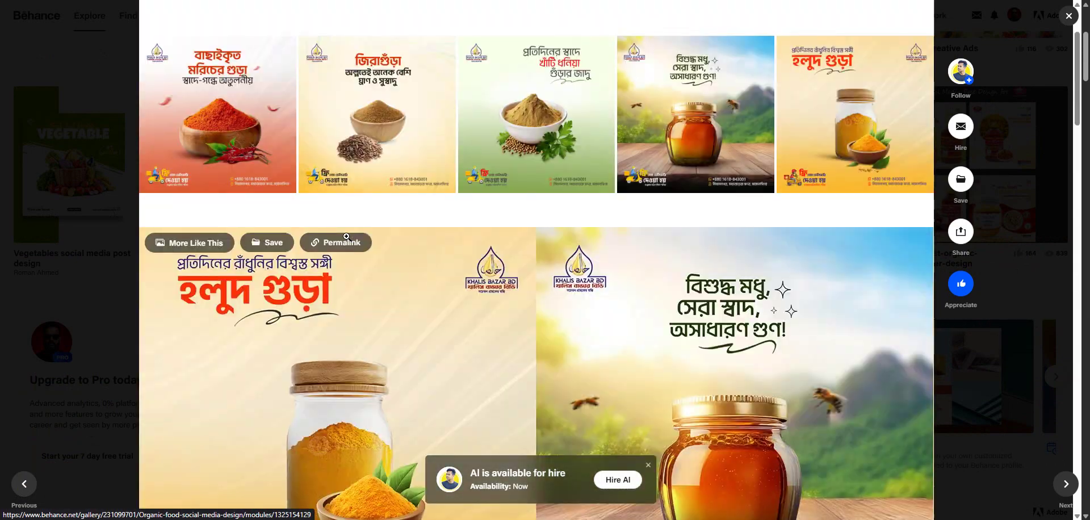
scroll(345, 235, "up", 2)
left_click(243, 251)
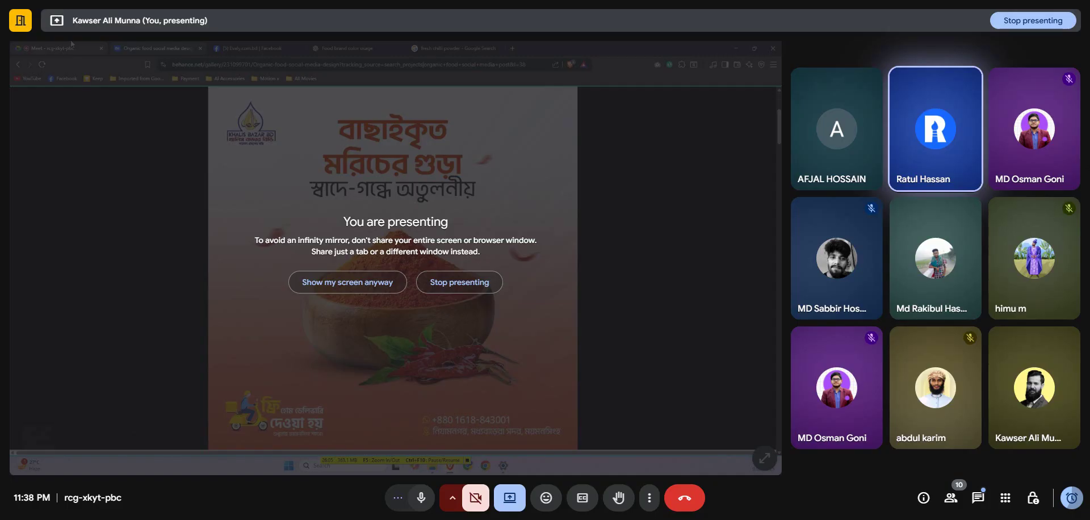
Step: Switch to the Google Meet call and stop presenting the screen
key("ctrl+shift+Tab")
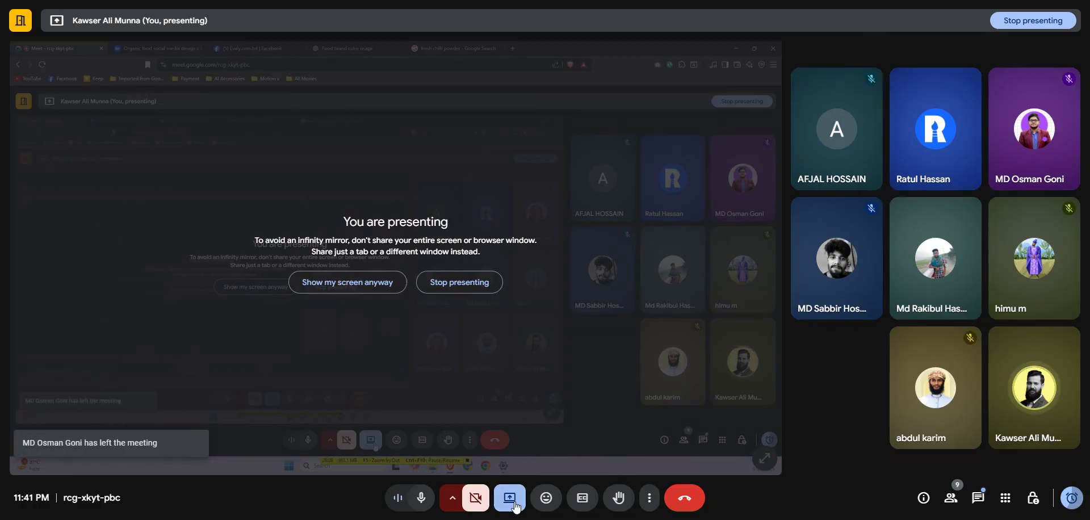
left_click(514, 503)
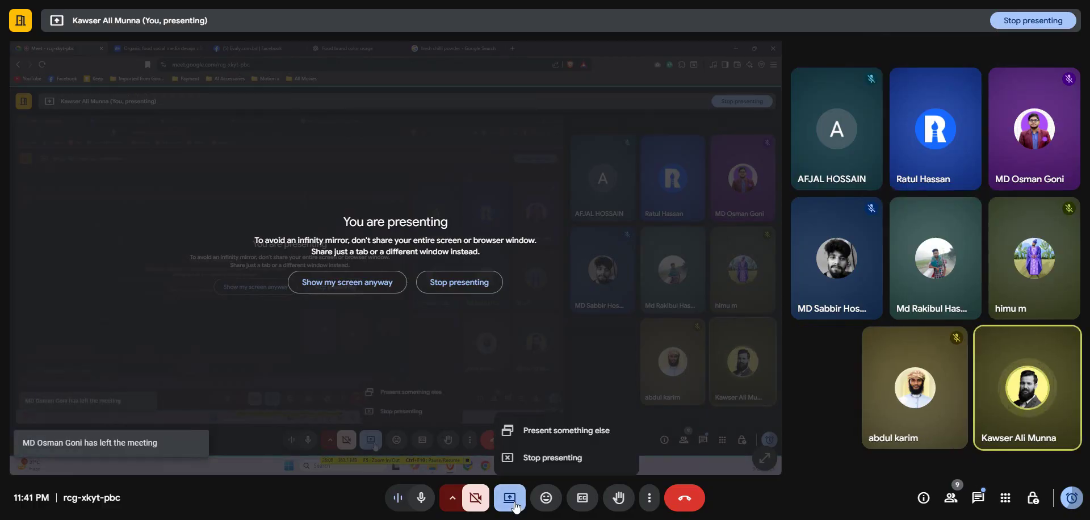
left_click(536, 458)
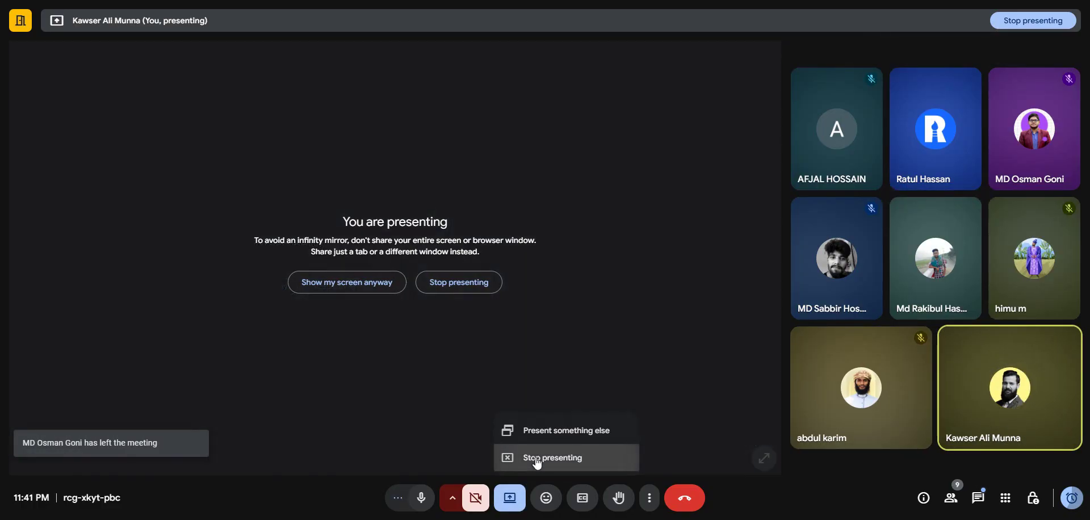
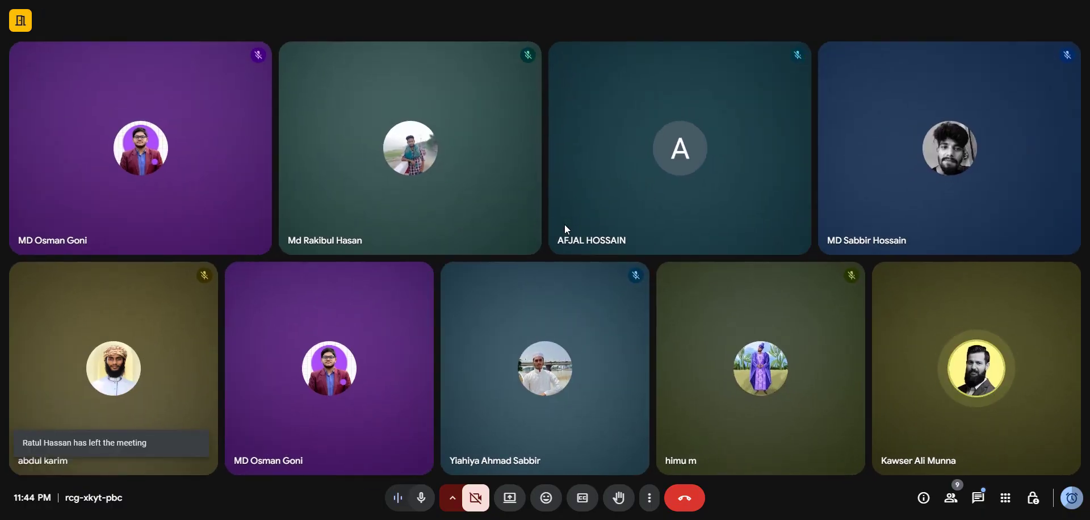
Step: Start presenting in the meeting again, sharing the entire Screen 2
left_click(498, 503)
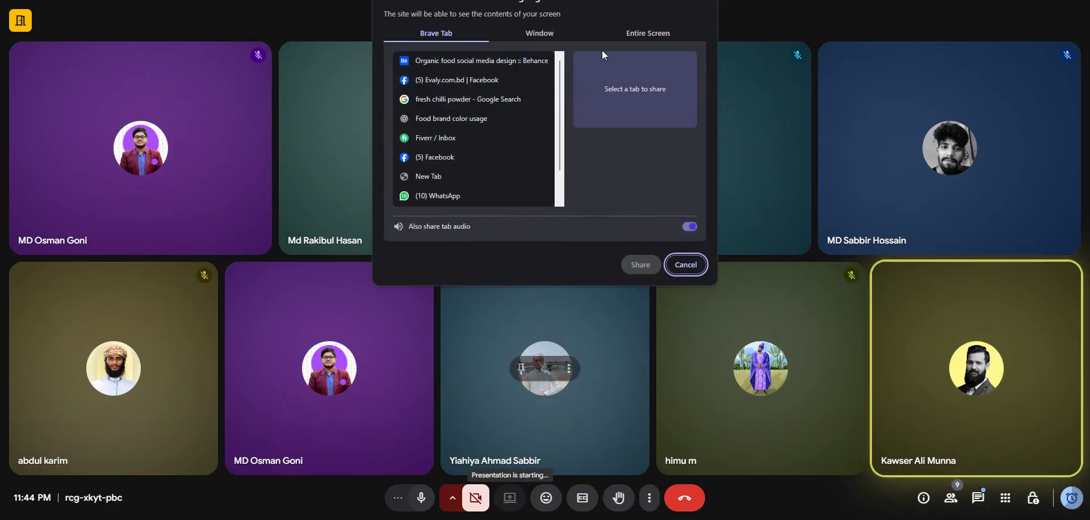
left_click(647, 33)
left_click(555, 114)
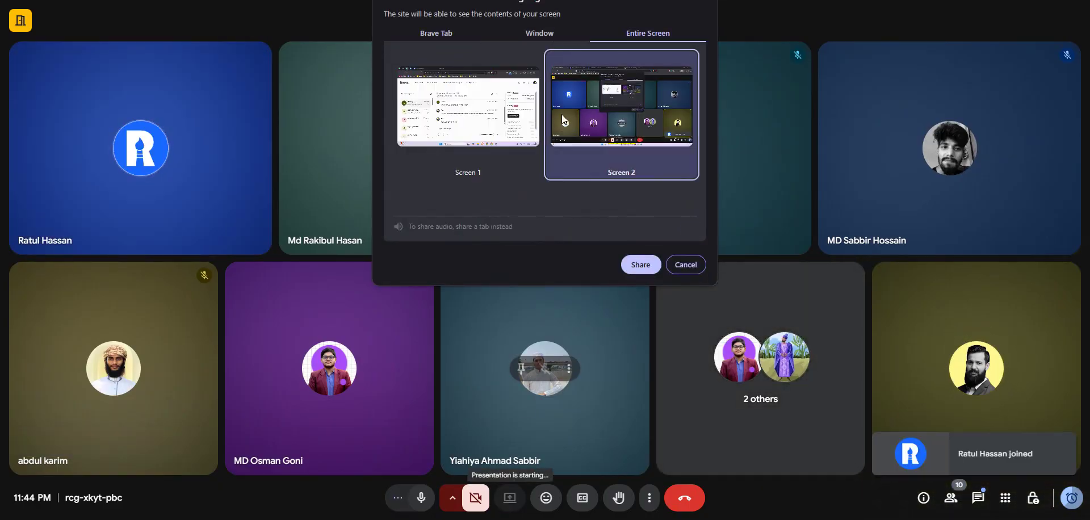
left_click(640, 265)
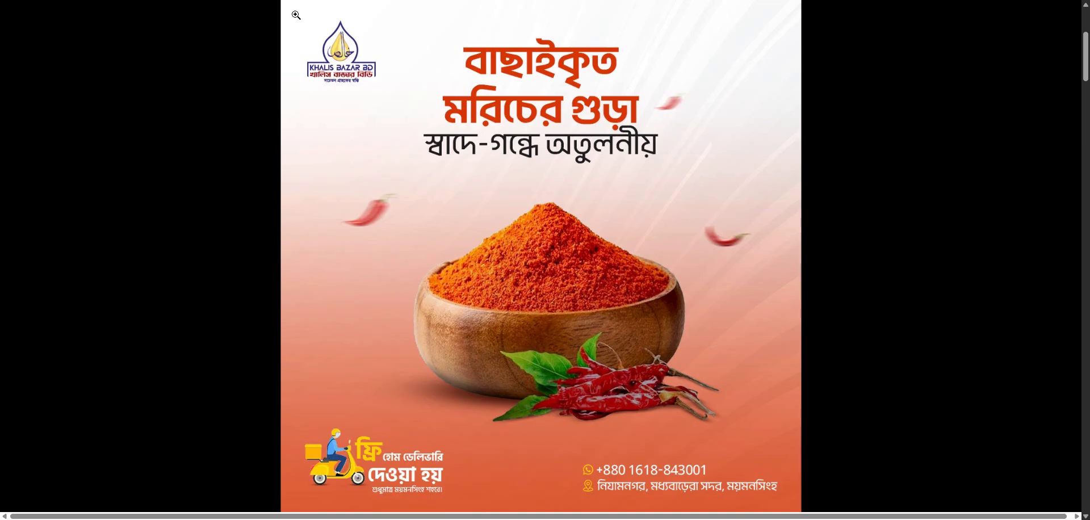
Step: Return to Behance, close the enlarged chili powder post and examine the turmeric and honey posts
key("alt+Tab")
left_click(754, 180)
scroll(702, 307, "down", 2)
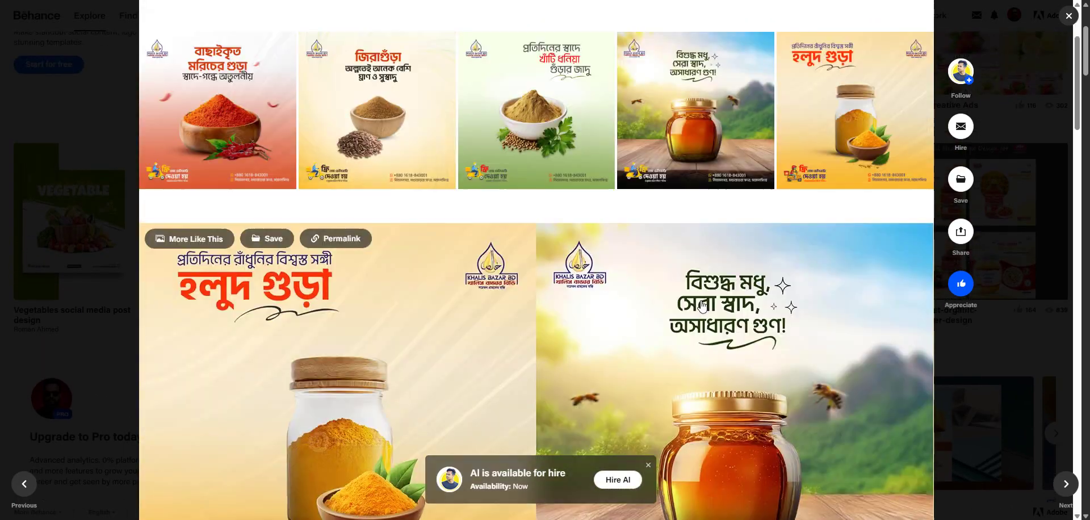
scroll(702, 306, "down", 3)
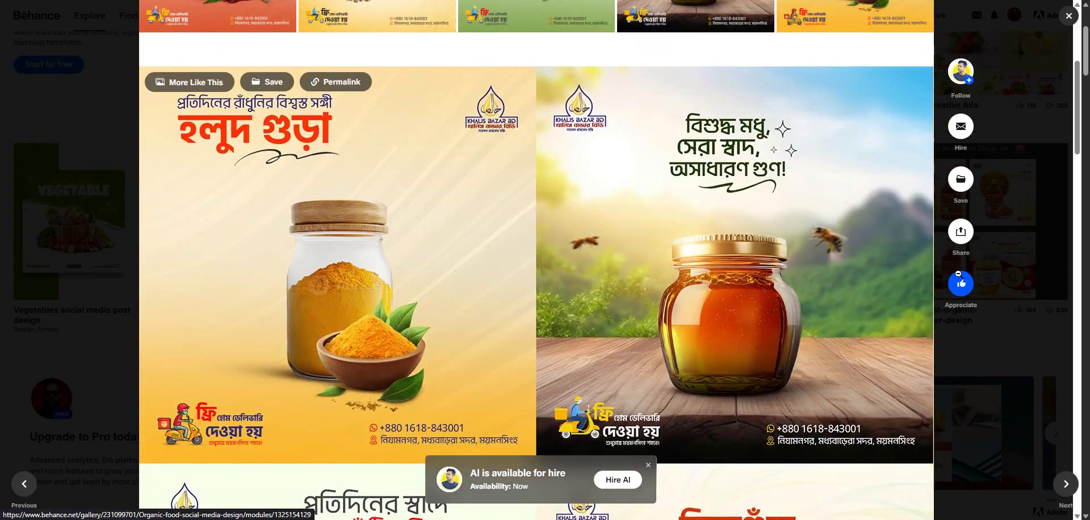
Step: Close the Organic food social media design project and look through the earlier search results for another reference
left_click(1016, 313)
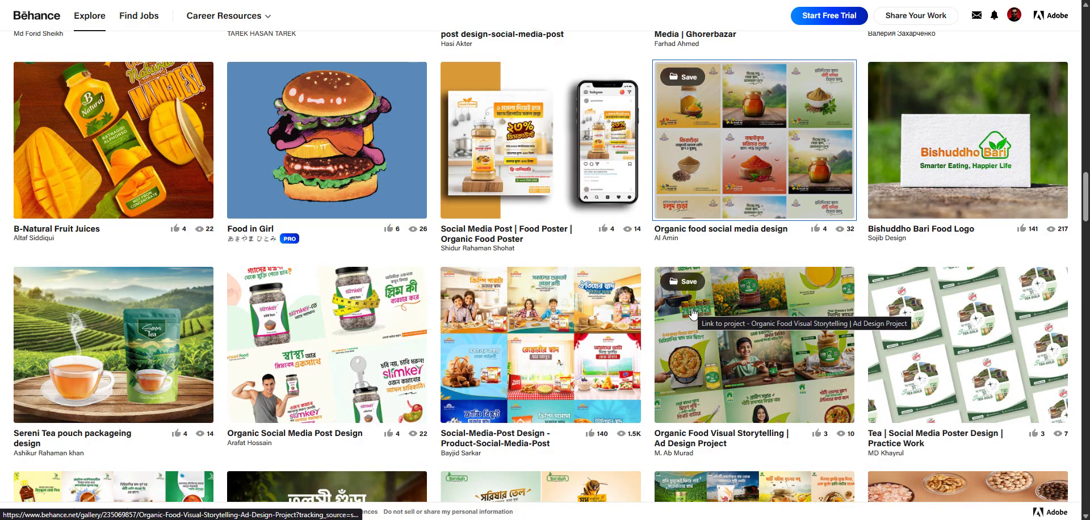
scroll(565, 325, "up", 2)
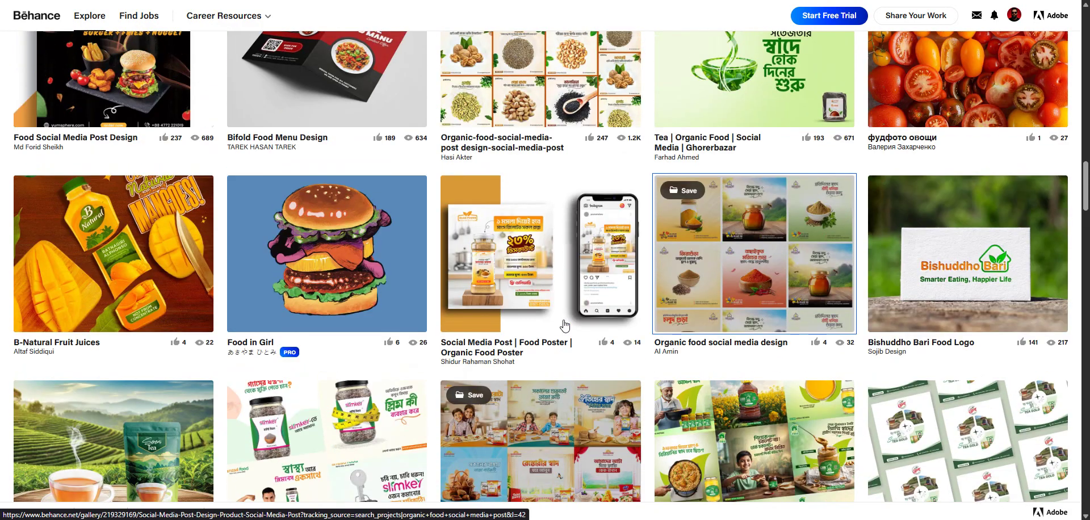
scroll(564, 325, "up", 7)
scroll(563, 325, "down", 2)
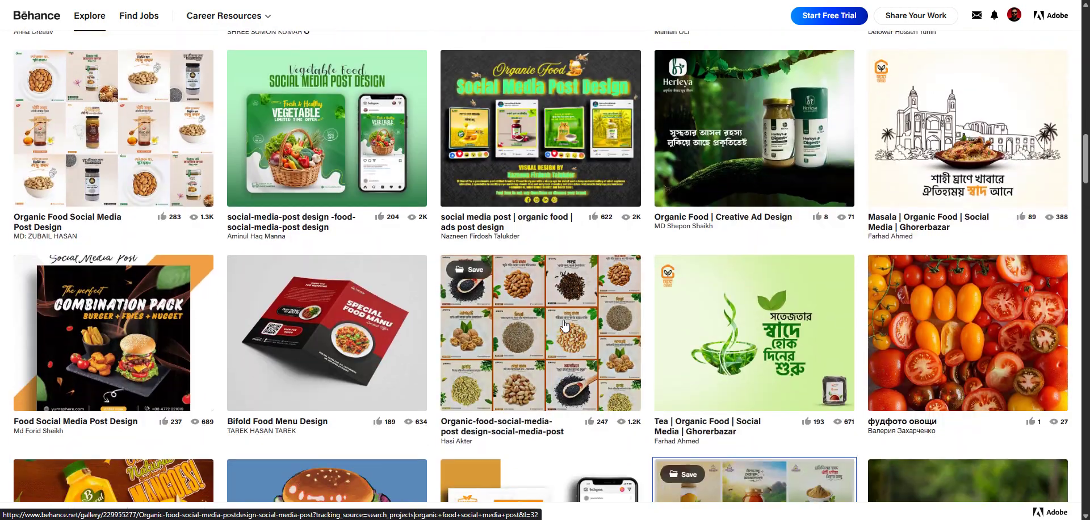
scroll(565, 325, "up", 4)
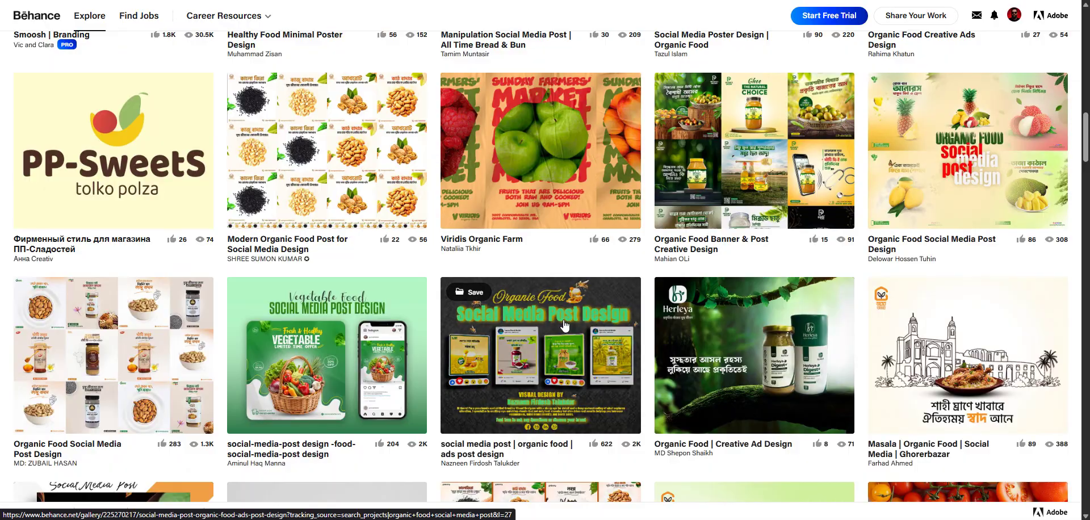
Step: Open the Organic Food | Creative Ad Design project and examine its Herleya Digest+ forest ad
left_click(664, 313)
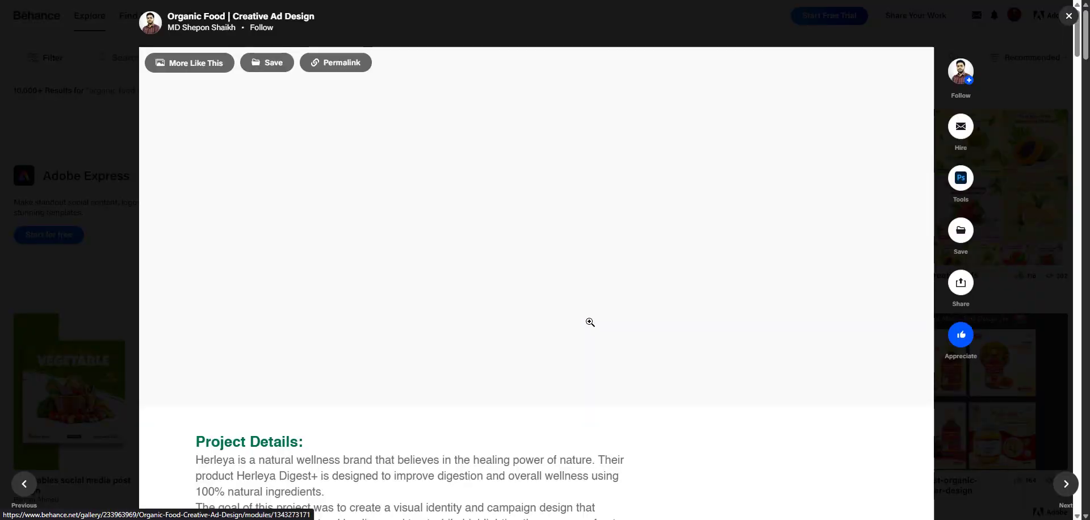
scroll(590, 321, "down", 5)
scroll(589, 321, "up", 5)
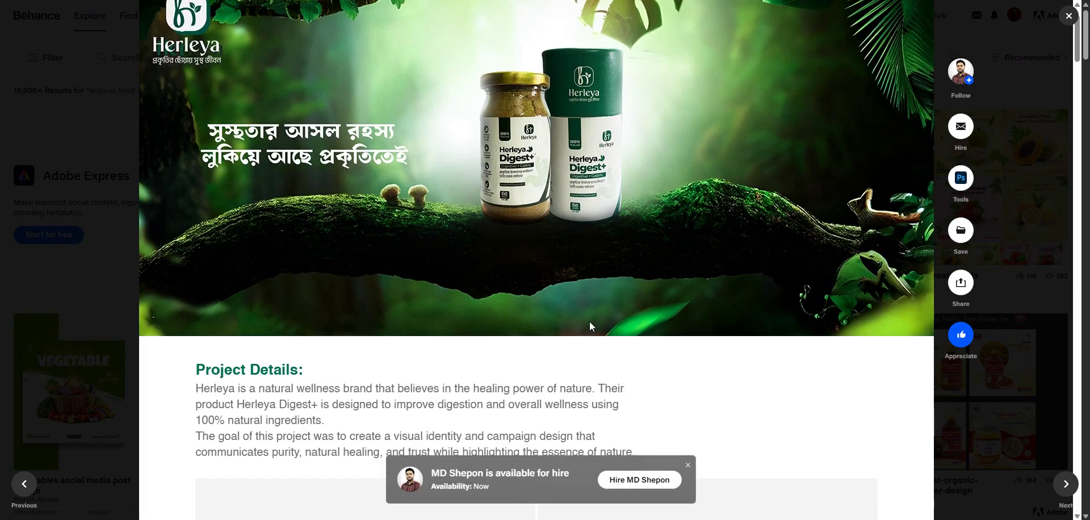
Step: Examine the Herleya Digest+ forest ad and the light post with two hands holding the jar
mouse_move(619, 163)
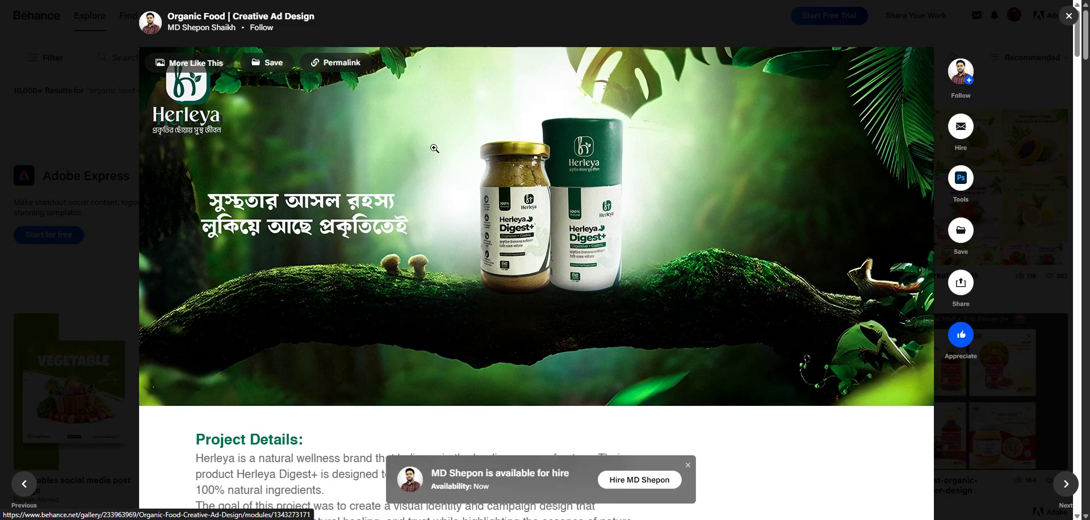
scroll(591, 236, "down", 10)
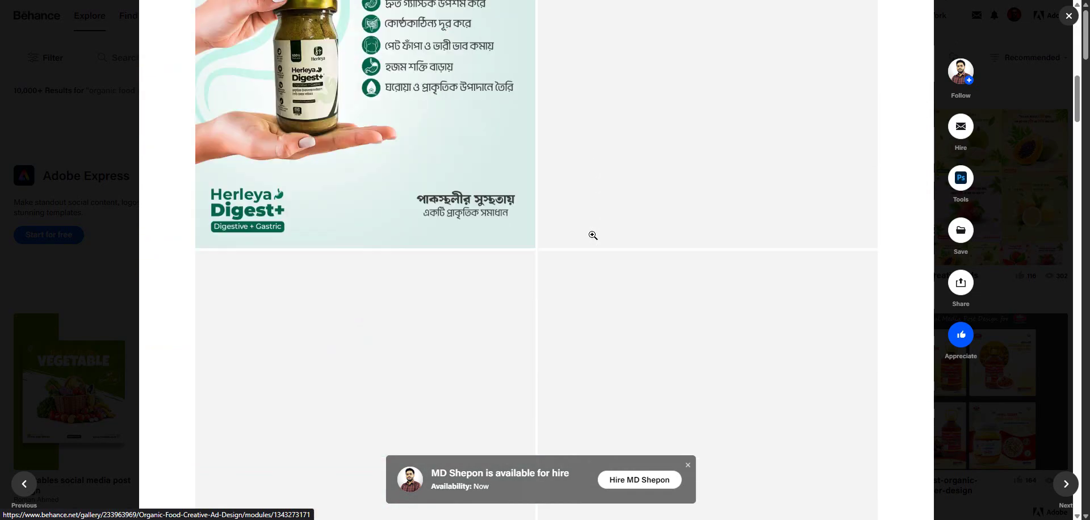
scroll(591, 233, "up", 3)
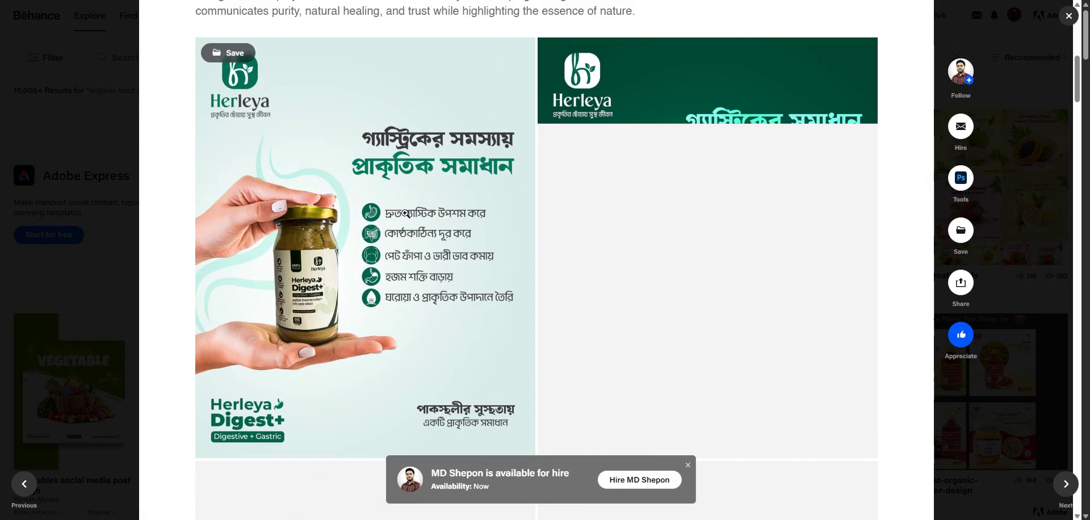
scroll(514, 279, "down", 4)
scroll(494, 281, "up", 2)
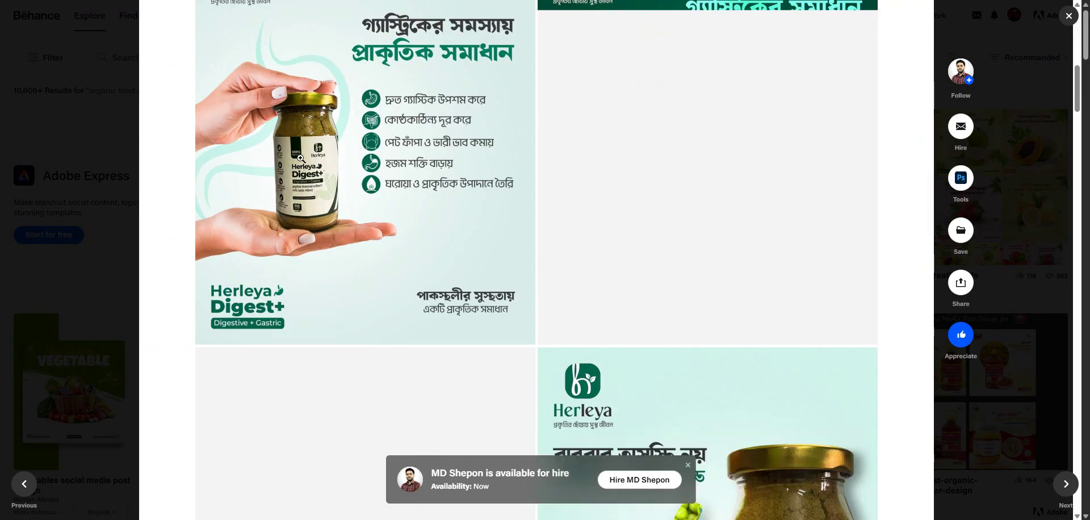
scroll(300, 158, "down", 4)
Step: Examine the dark green Herleya Digest+ post that places the jar over the glowing Bangladesh map
scroll(298, 158, "up", 5)
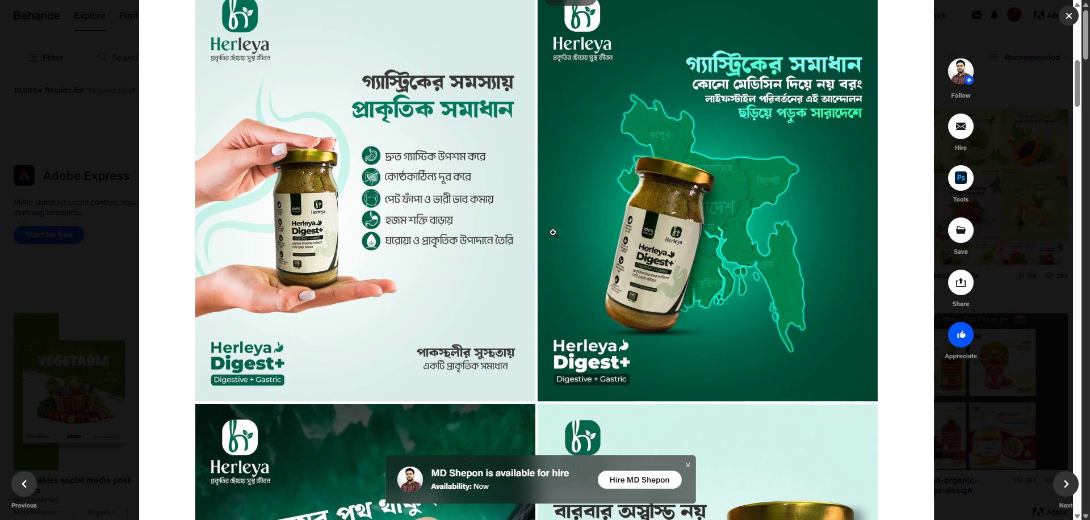
scroll(554, 233, "down", 2)
scroll(553, 233, "up", 4)
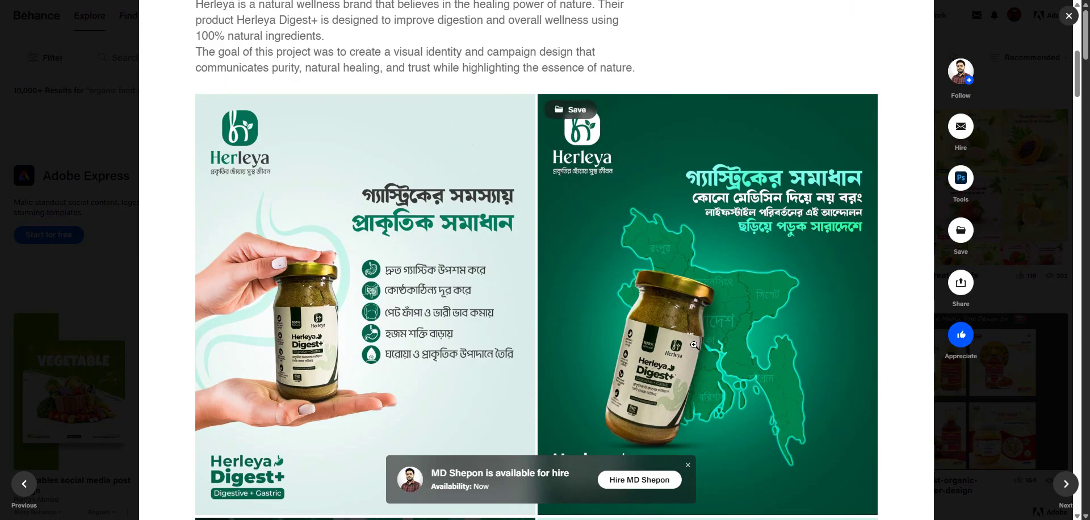
scroll(694, 345, "down", 3)
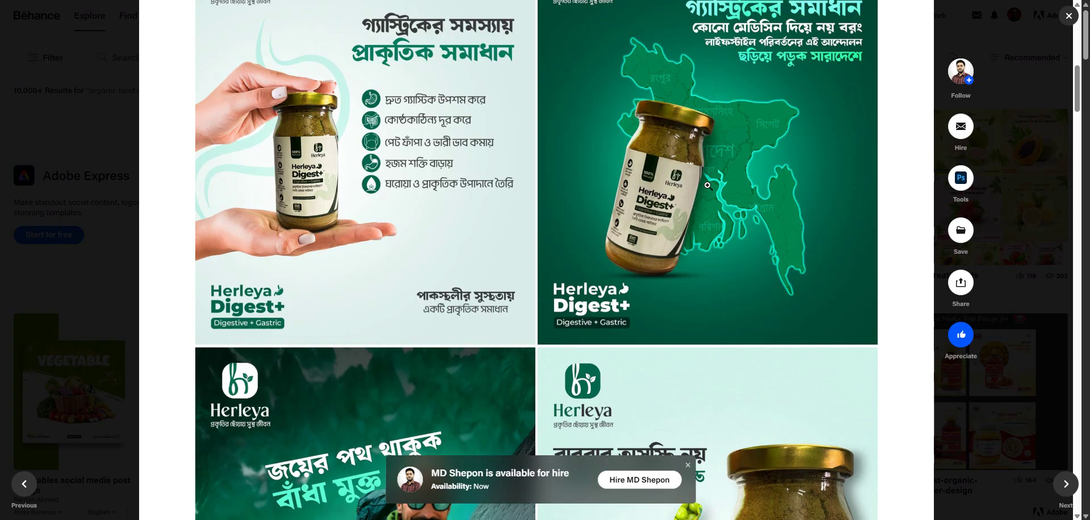
scroll(707, 185, "down", 1)
scroll(707, 185, "up", 3)
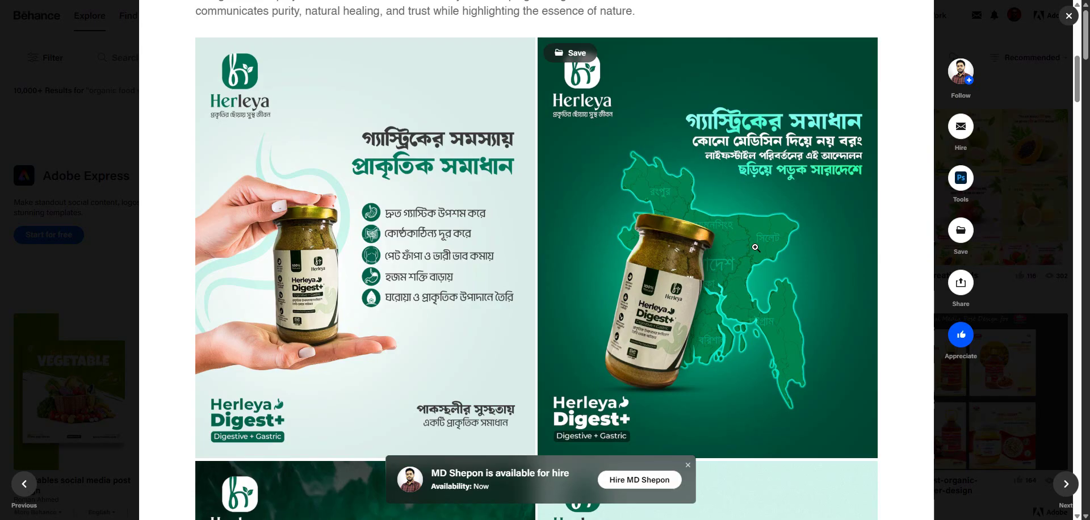
scroll(755, 247, "down", 1)
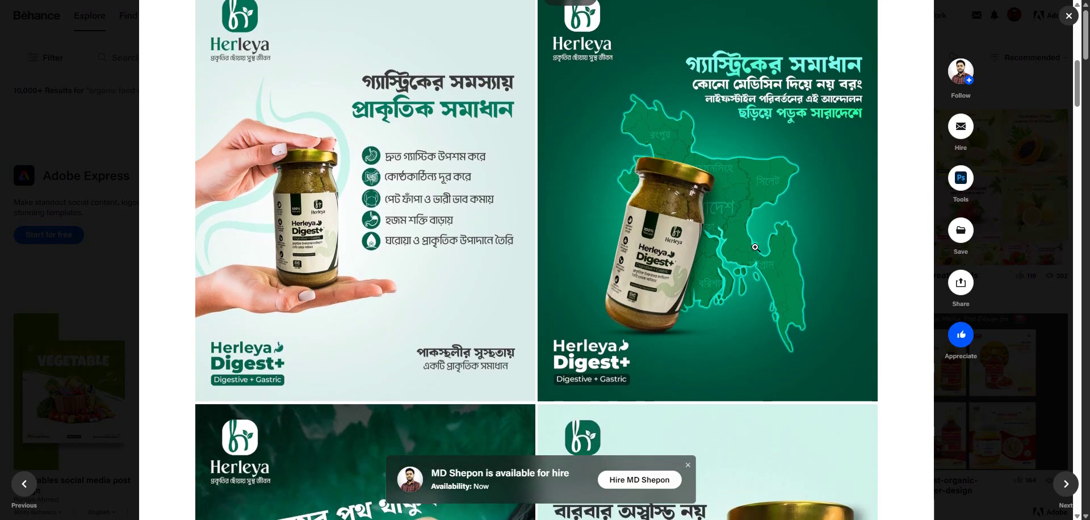
scroll(755, 248, "down", 4)
scroll(617, 285, "up", 3)
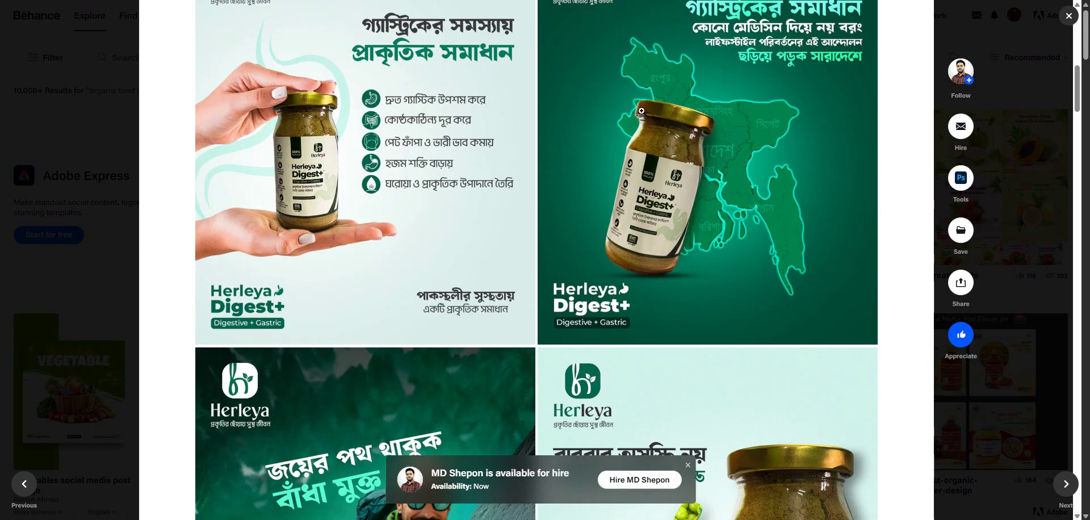
Step: Examine the mountain climber post and the stomach-shaped ingredients post in the Herleya project
scroll(641, 111, "down", 6)
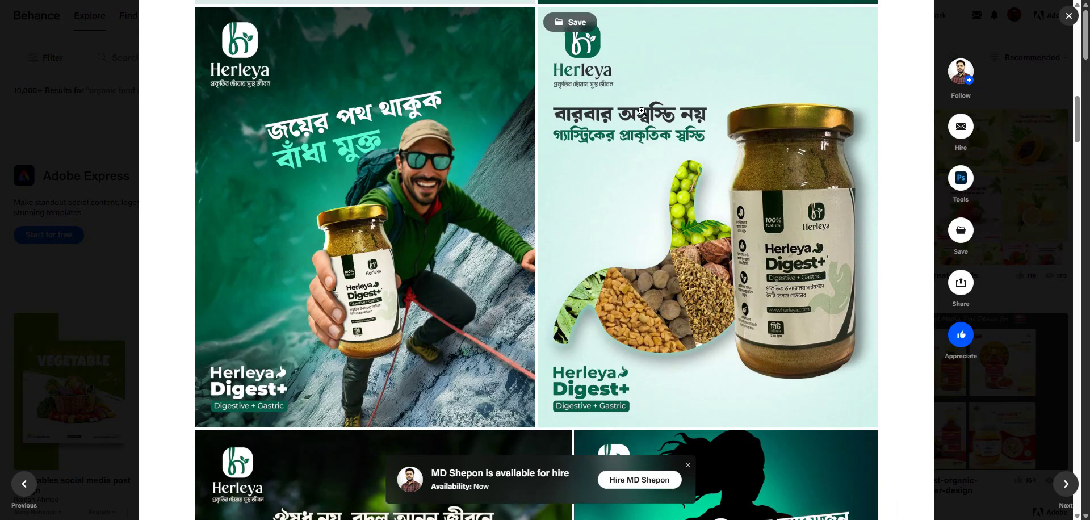
scroll(641, 111, "up", 1)
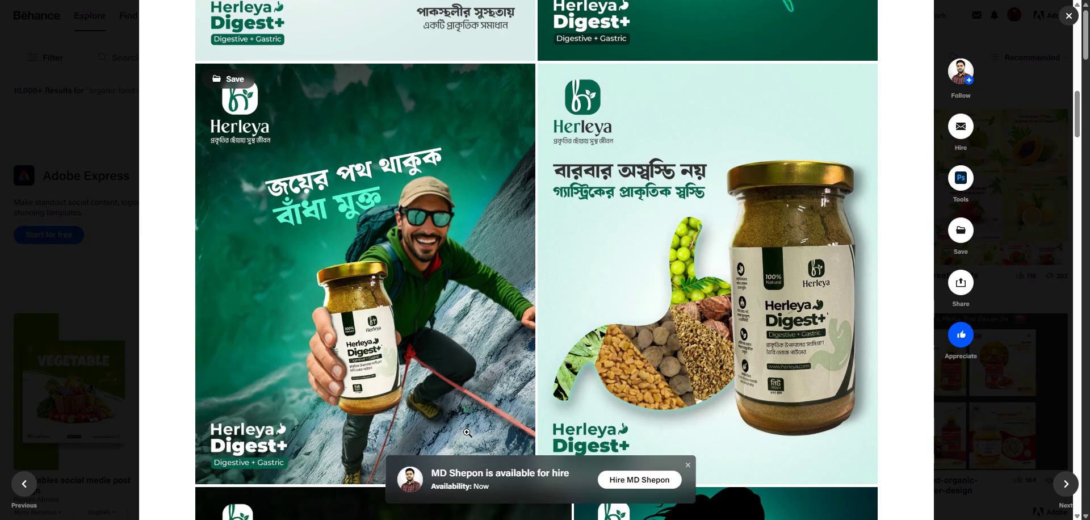
scroll(516, 390, "down", 2)
scroll(568, 295, "up", 1)
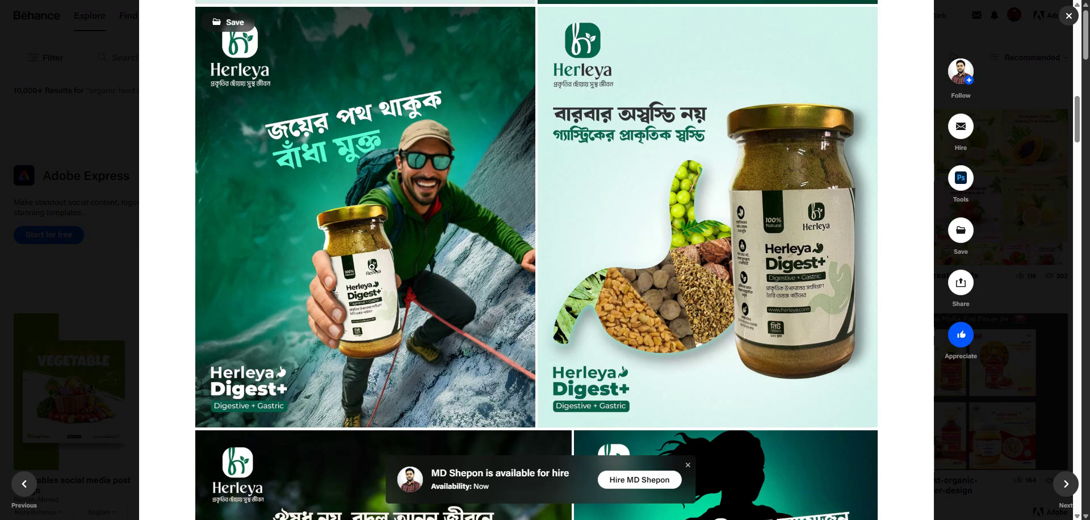
scroll(372, 263, "up", 1)
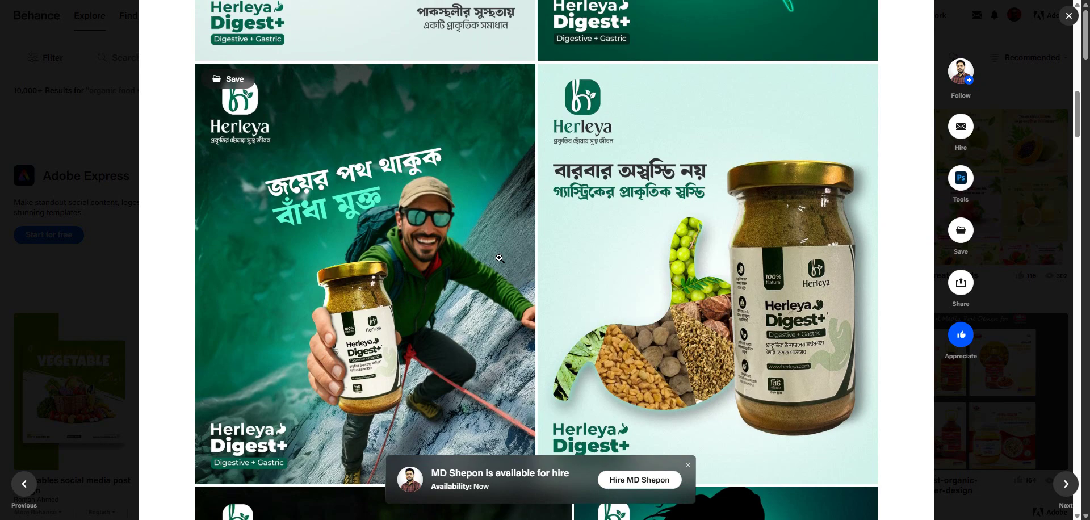
Step: Examine the dark forest post, the basketball player post and the Key visual Breakdown mockup
scroll(500, 259, "down", 5)
scroll(508, 251, "down", 5)
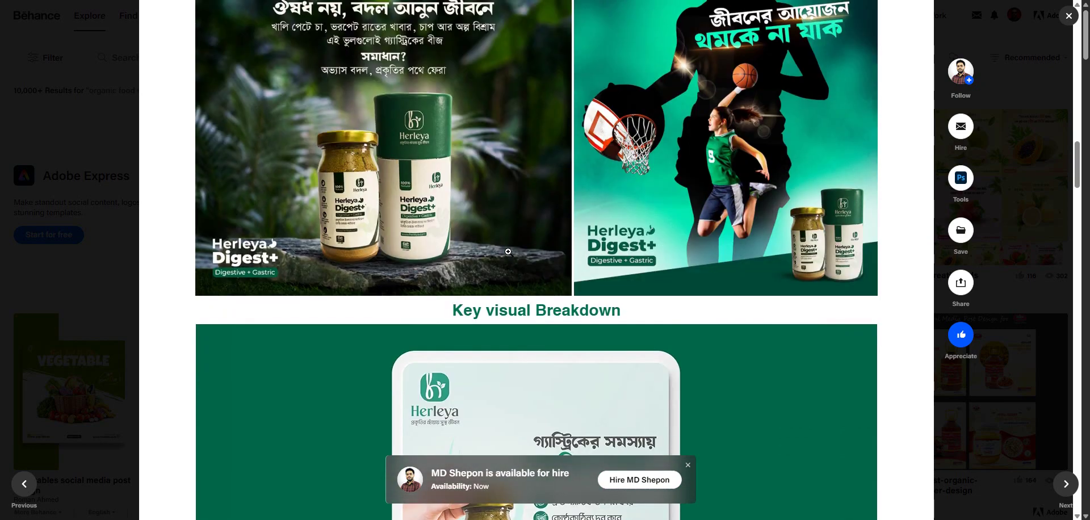
scroll(508, 251, "up", 2)
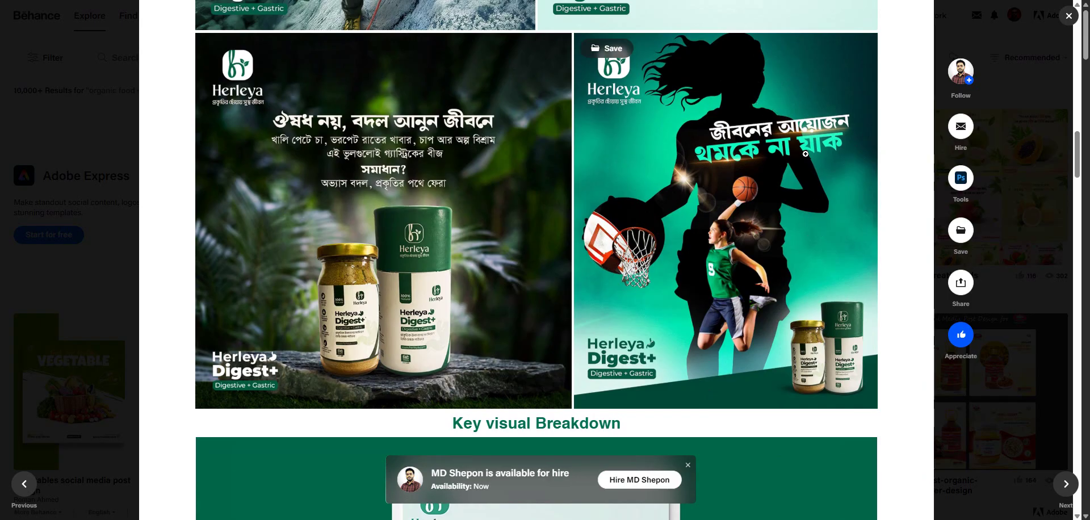
scroll(770, 202, "down", 10)
scroll(770, 203, "down", 3)
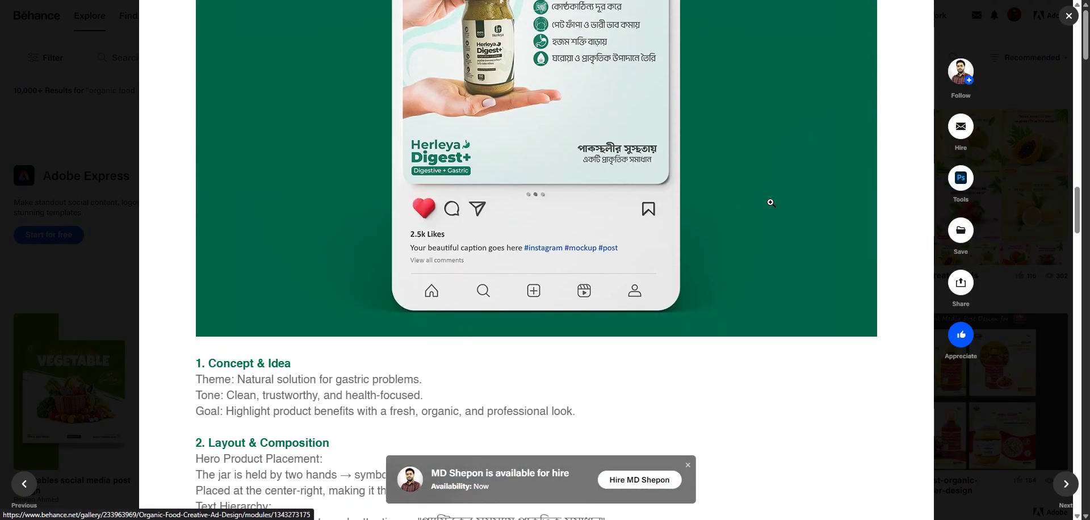
scroll(822, 87, "up", 2)
scroll(608, 223, "up", 1)
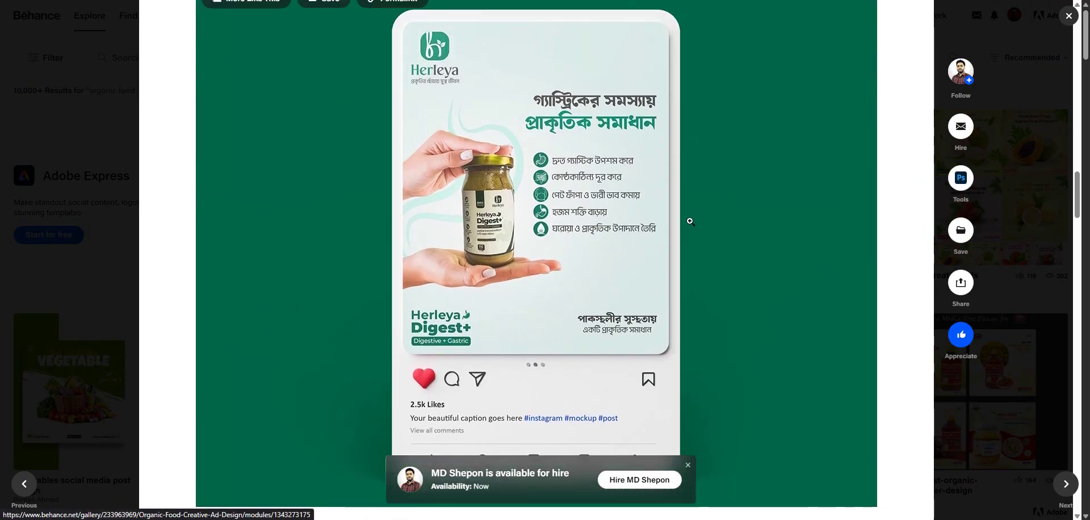
scroll(667, 131, "up", 1)
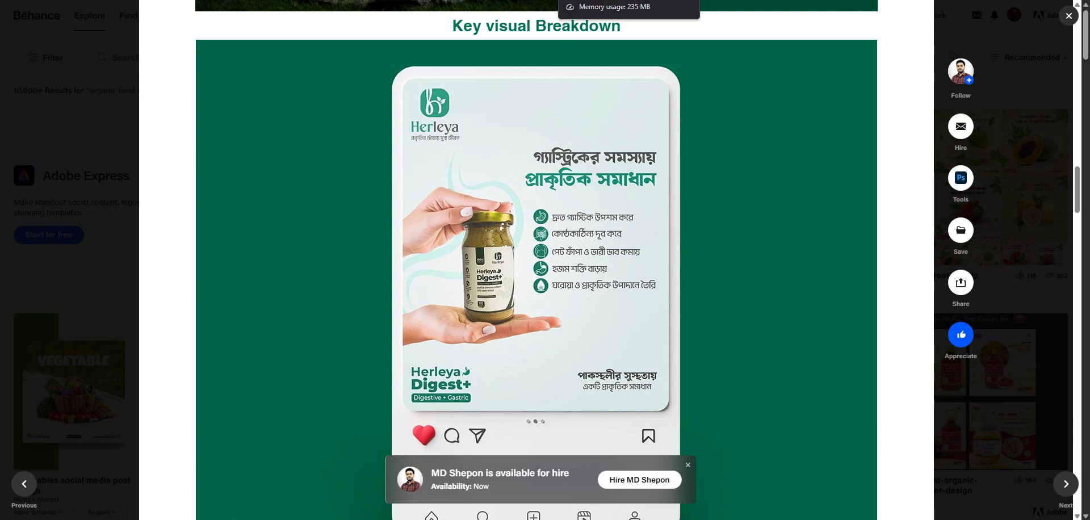
Step: Switch to Pinterest and search for "organic food"
key("ctrl+Tab")
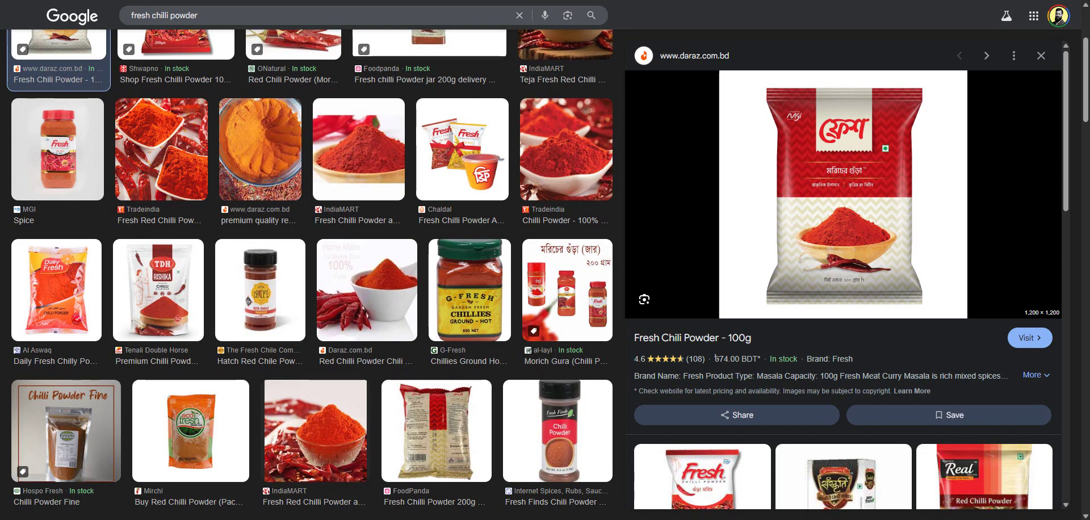
key("ctrl+l")
type("pinterest.com")
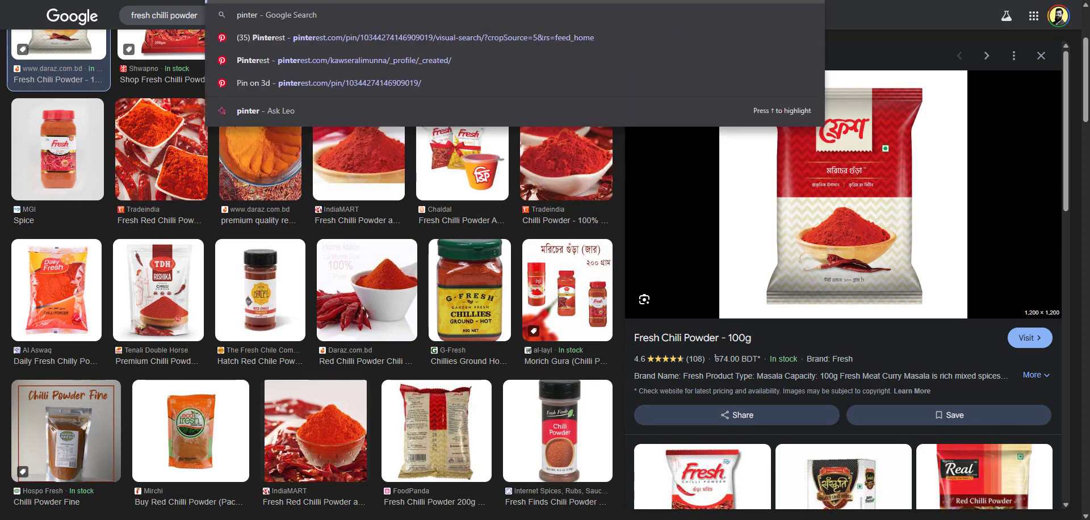
key("Escape")
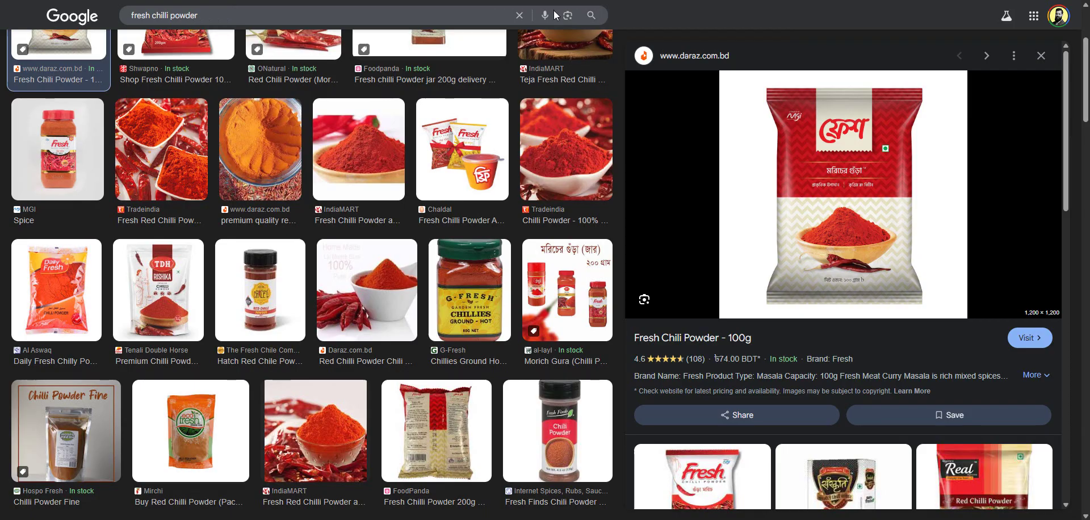
key("ctrl+Tab")
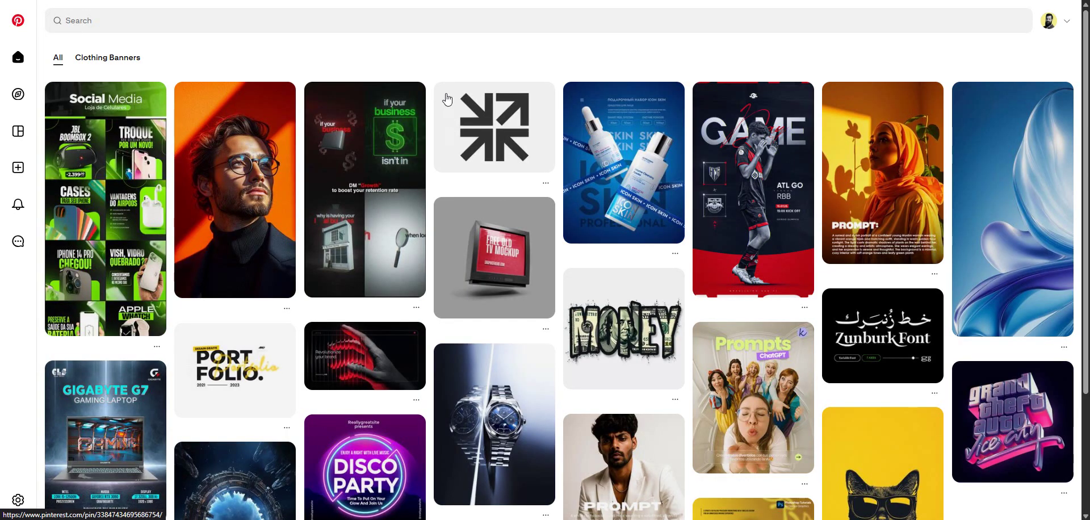
left_click(385, 27)
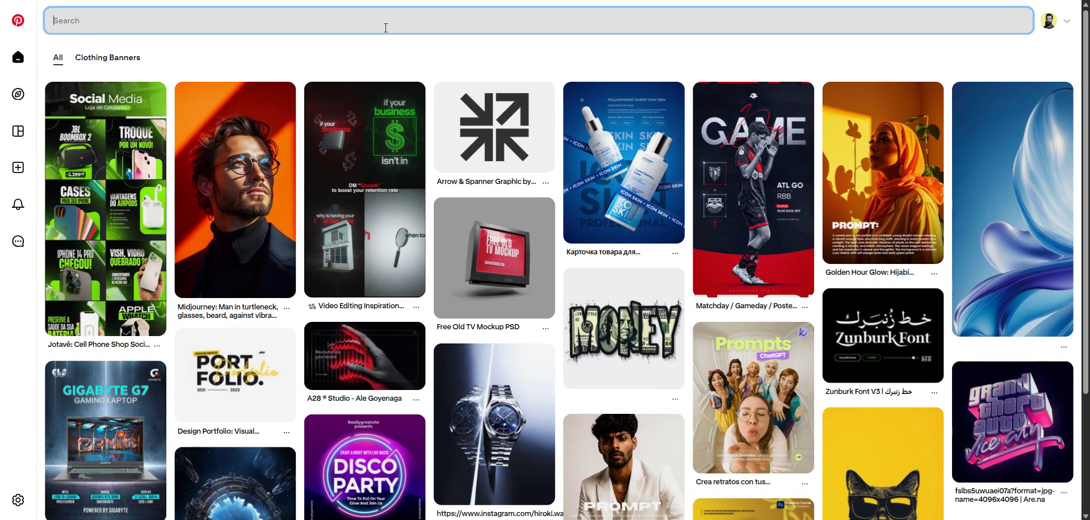
type("organic food")
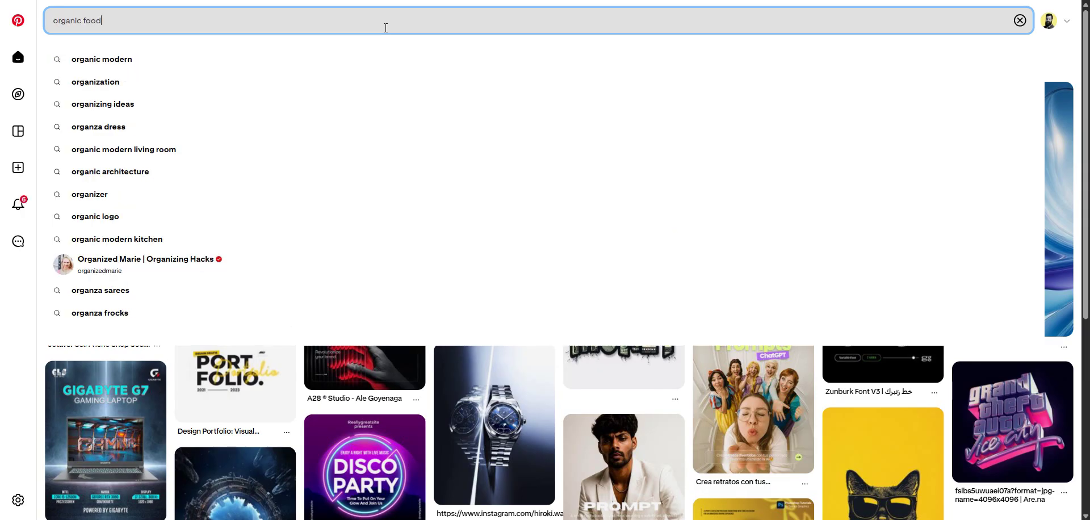
key("Return")
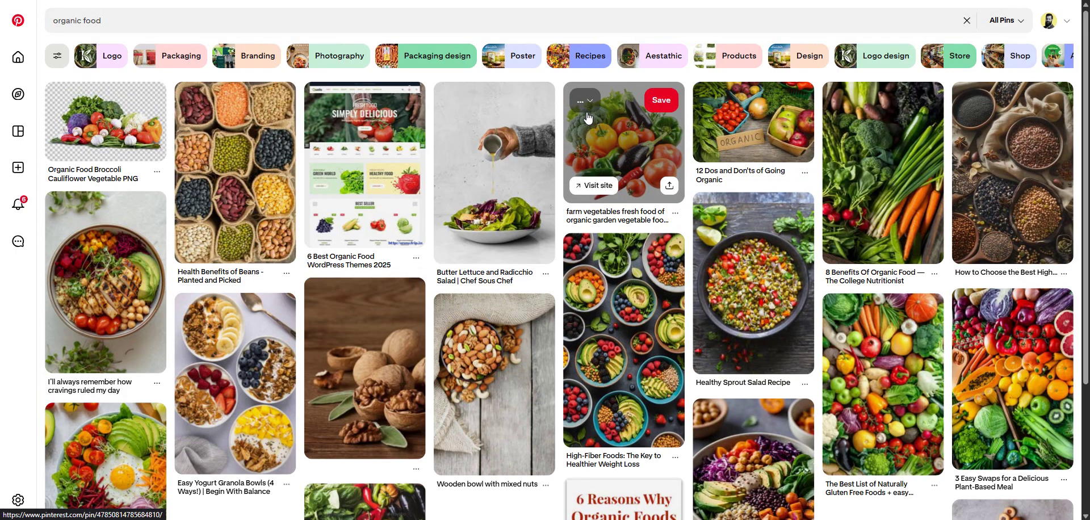
Step: Look over the food pins and refine the Pinterest search to "organic food social media post design"
scroll(587, 118, "down", 4)
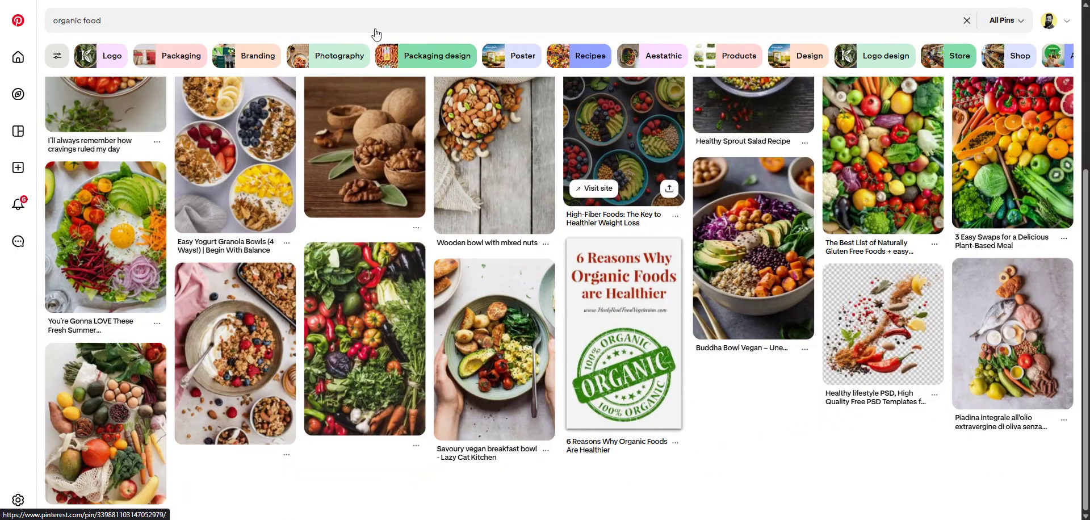
left_click(326, 21)
type("social")
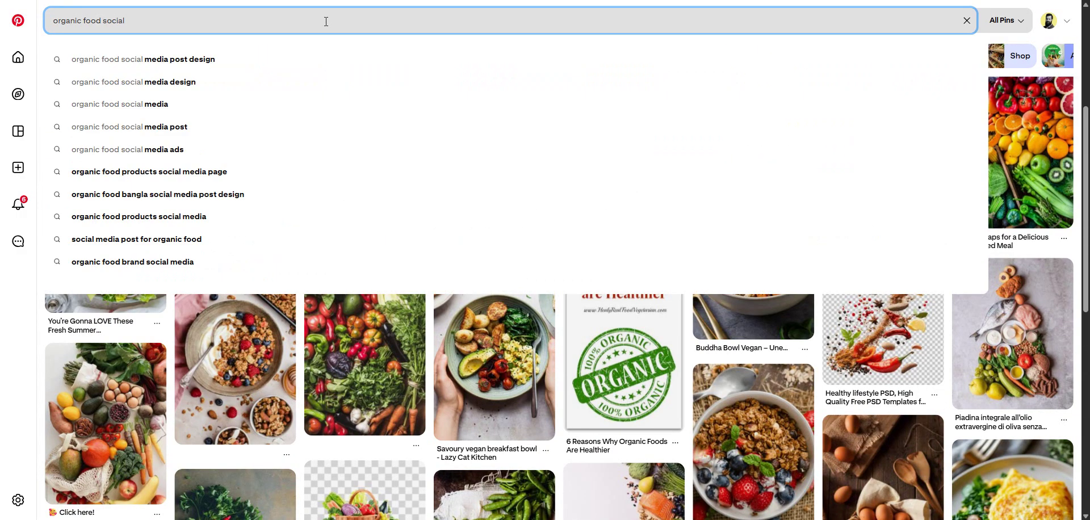
left_click(202, 62)
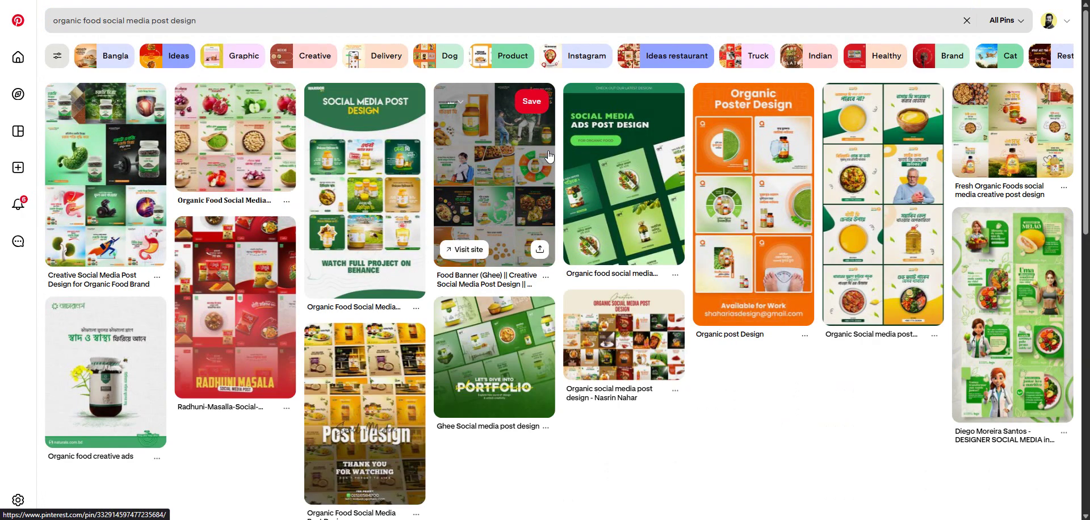
Step: Browse the Pinterest results for organic food social media post designs
scroll(568, 198, "down", 1)
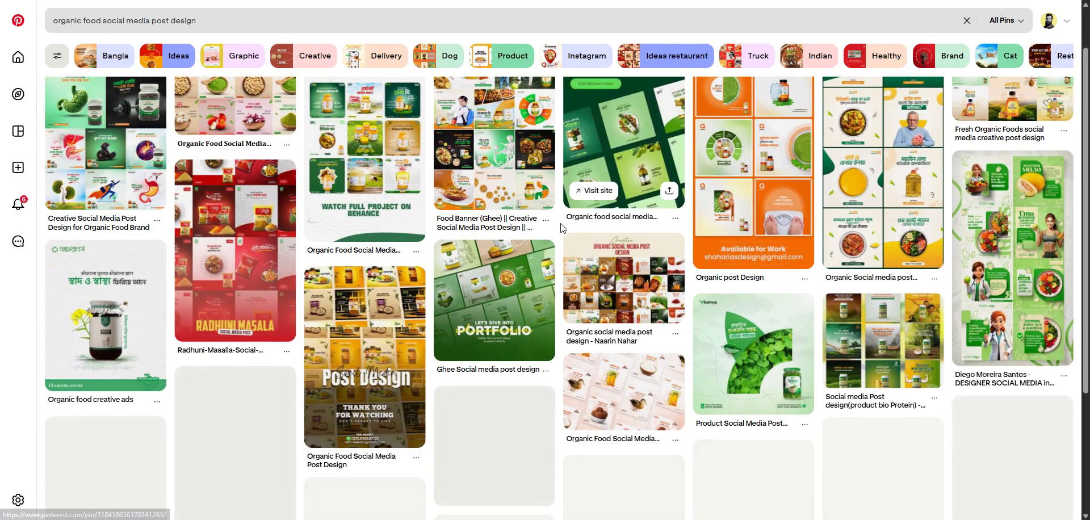
scroll(561, 229, "down", 4)
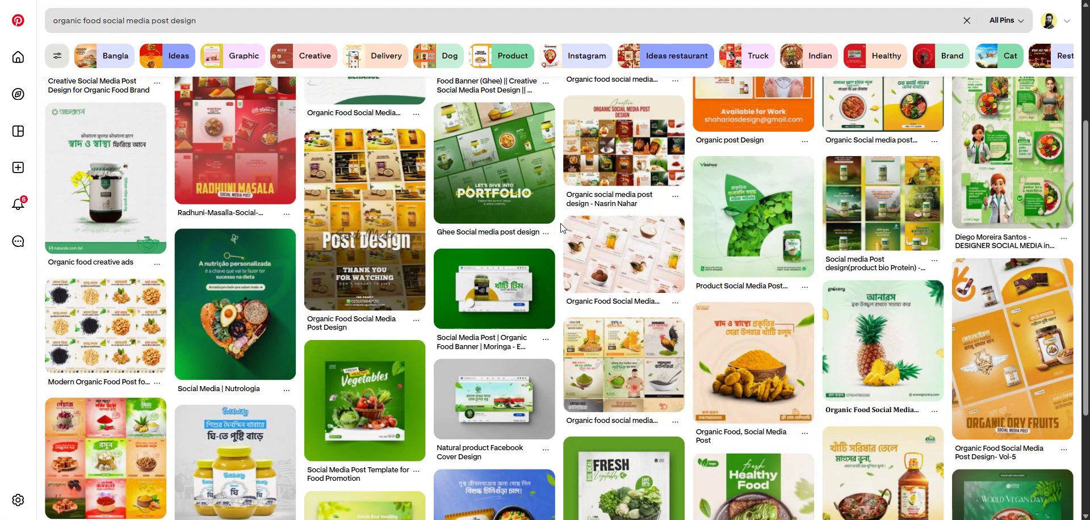
scroll(560, 227, "down", 3)
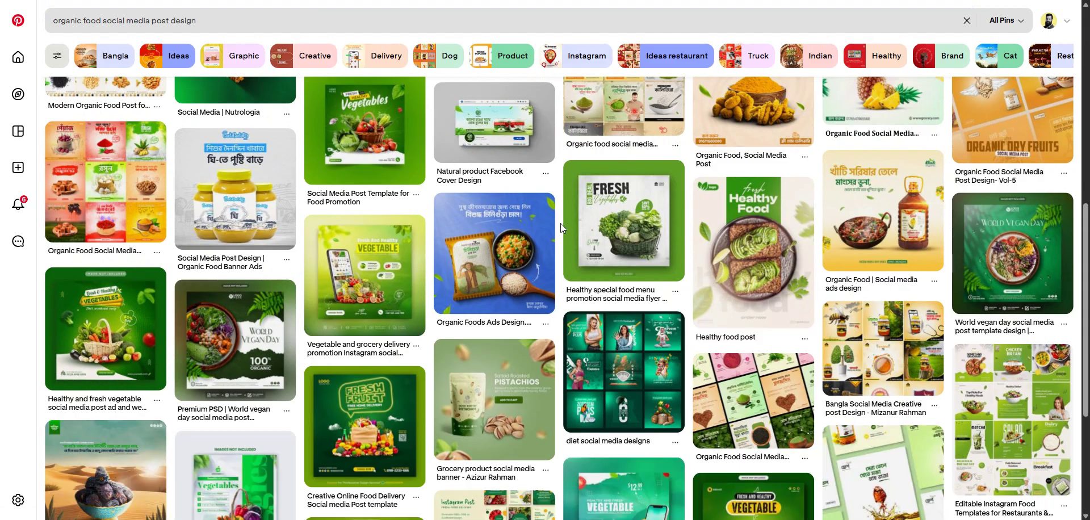
scroll(561, 227, "down", 2)
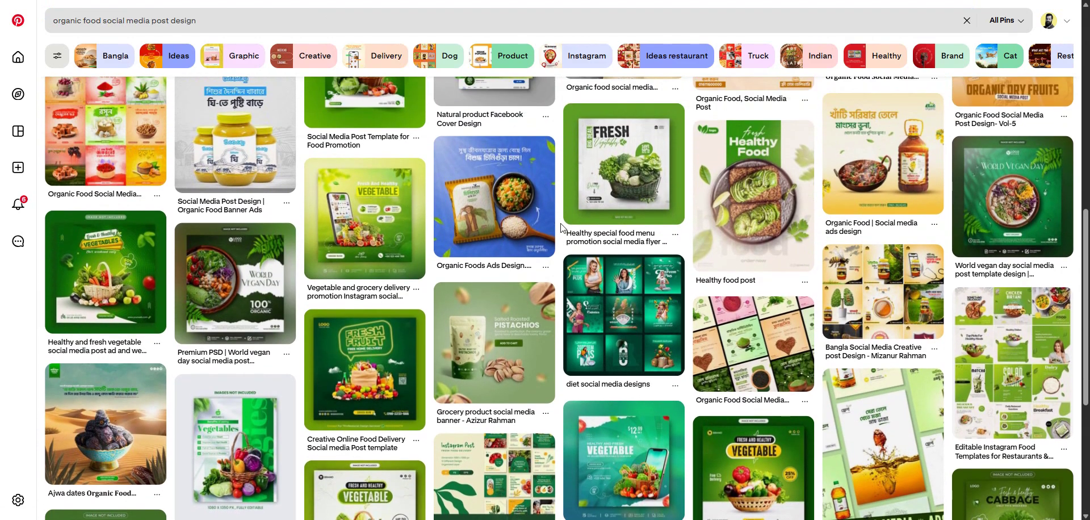
scroll(560, 223, "down", 1)
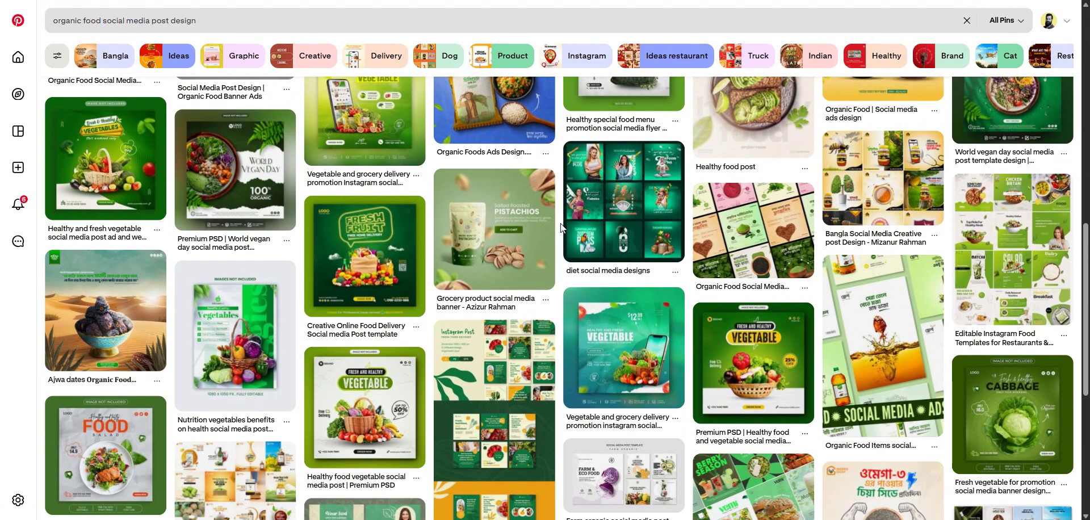
scroll(561, 223, "down", 3)
scroll(561, 227, "down", 2)
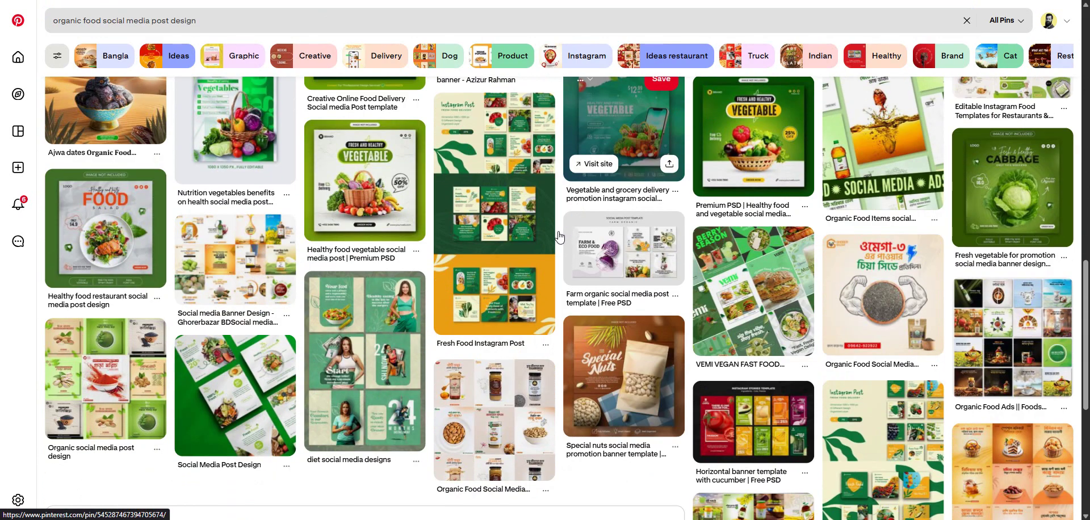
Step: Open the Organic Food Social Media Post Design pin showing jars and nut bowls, and enlarge its image to full view
scroll(559, 237, "down", 4)
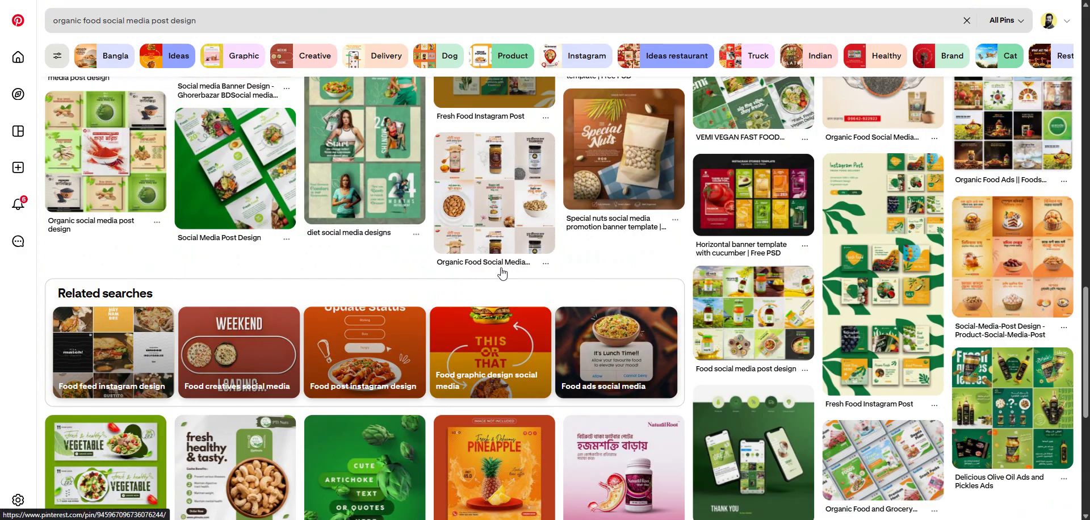
scroll(502, 273, "up", 1)
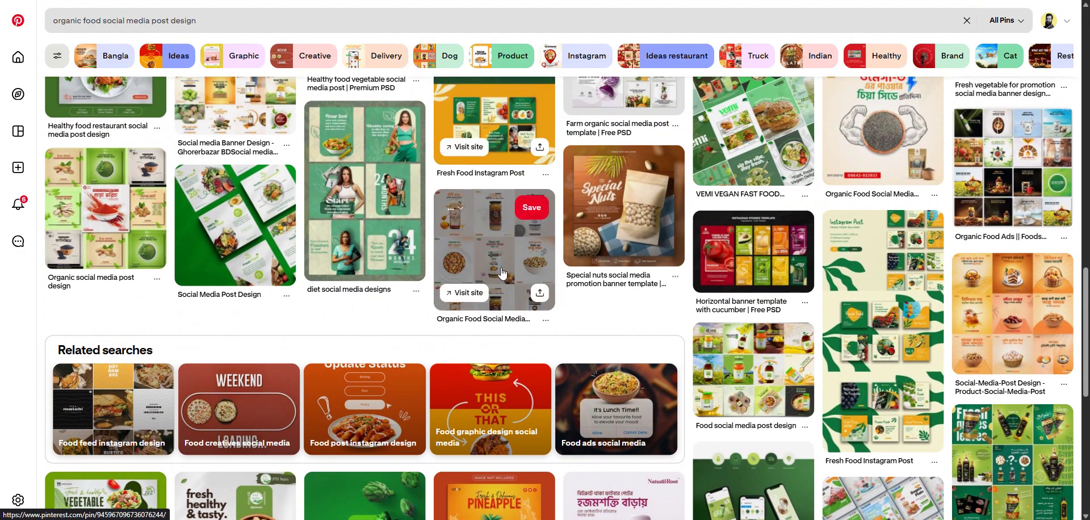
left_click(502, 274)
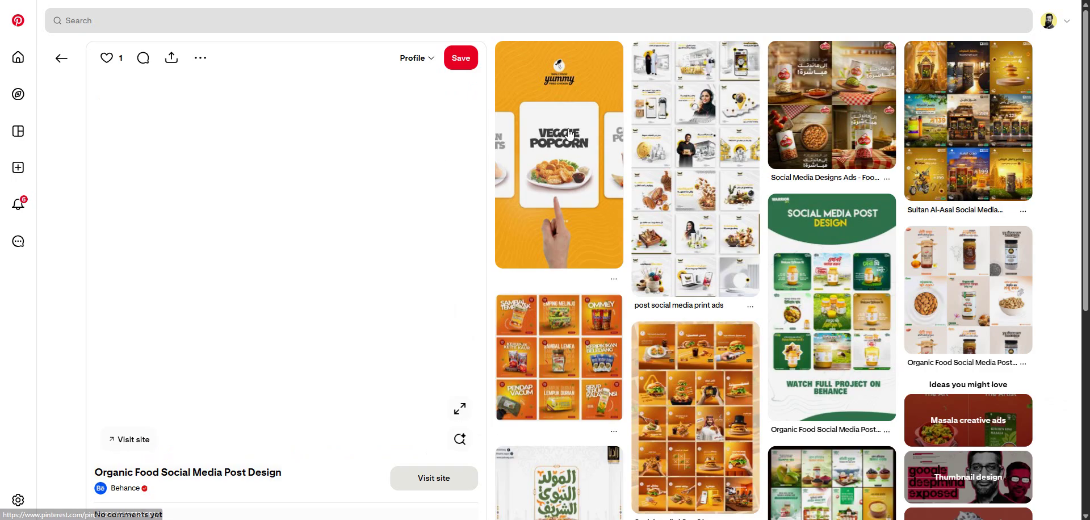
mouse_move(571, 133)
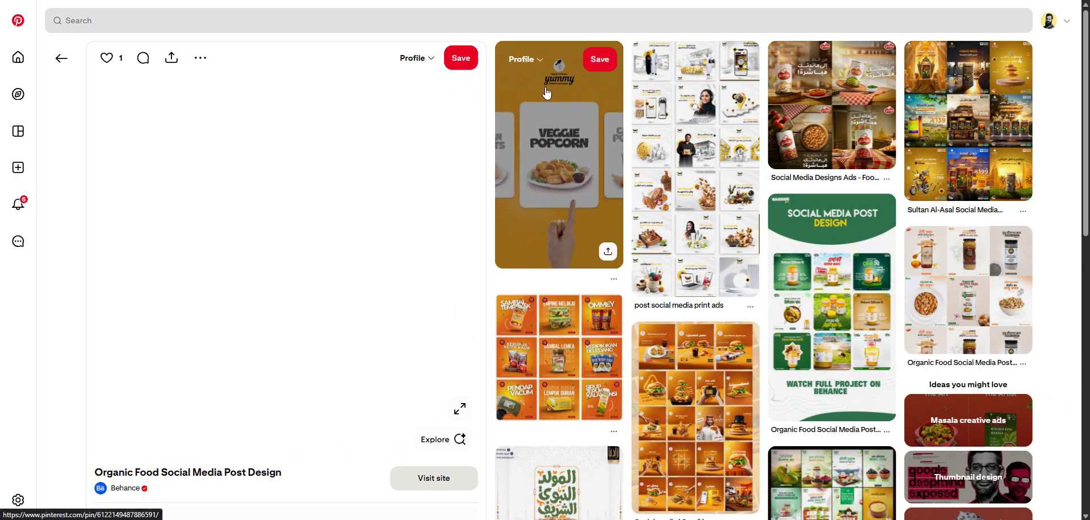
left_click(461, 408)
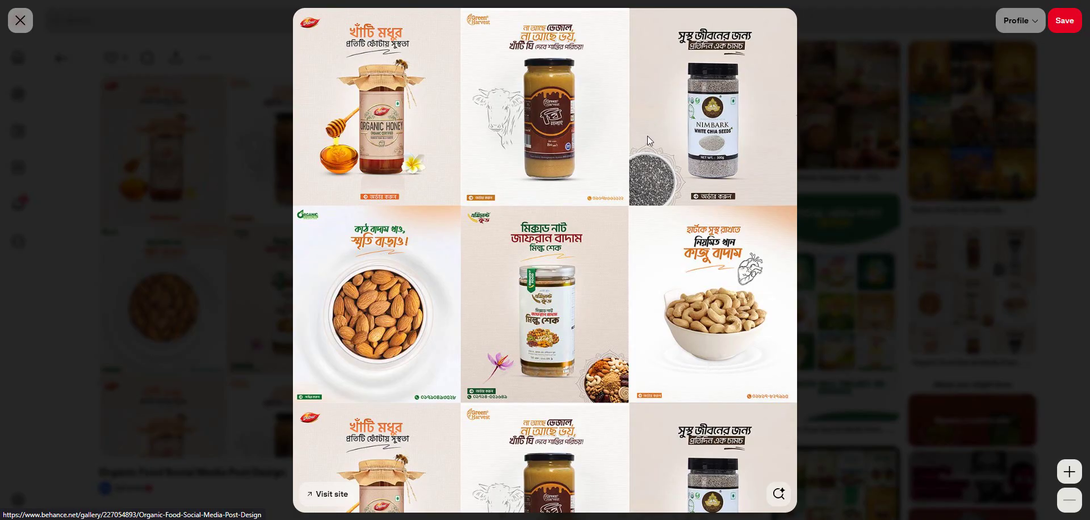
Step: Search Google in a new tab for "milk drop top view"
key("ctrl+t")
type("d")
key("BackSpace")
key("BackSpace")
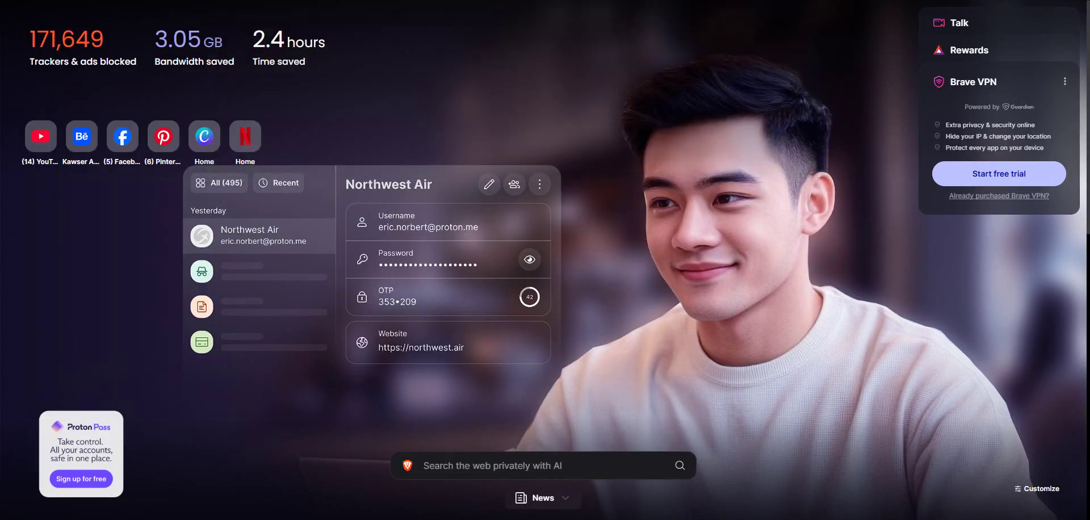
type("drop")
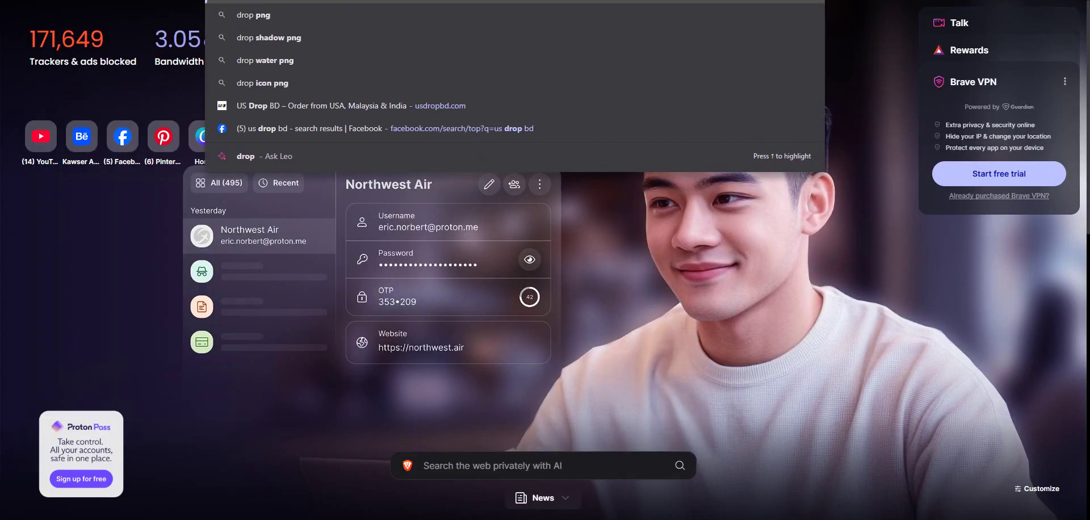
key("BackSpace")
key("BackSpace")
key("BackSpace")
key("BackSpace")
type("water dr")
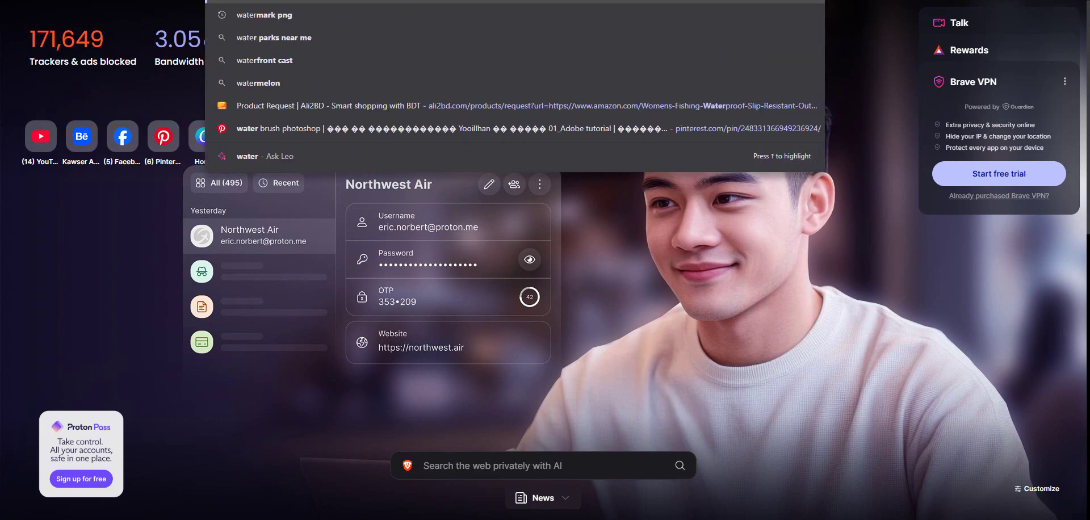
type("op top")
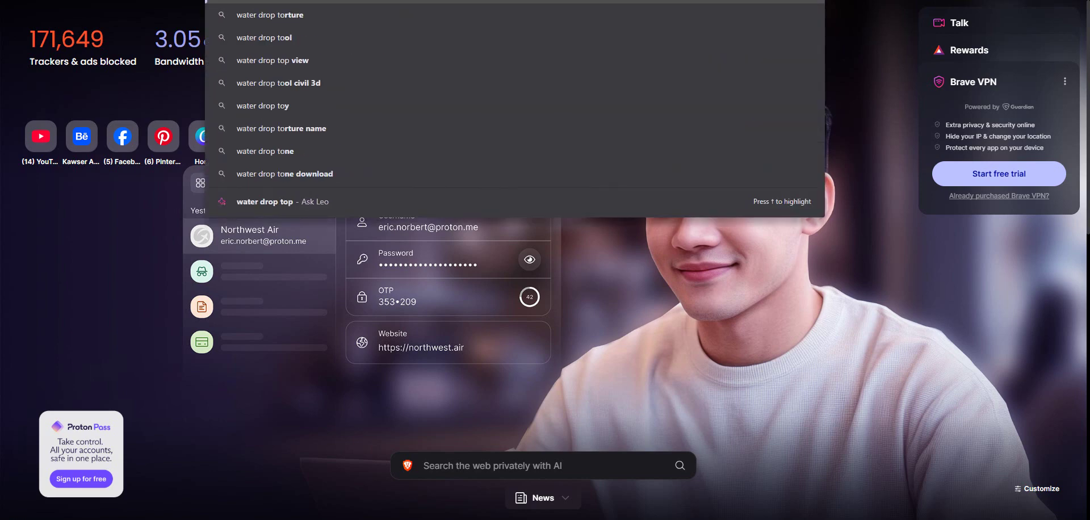
type(" view")
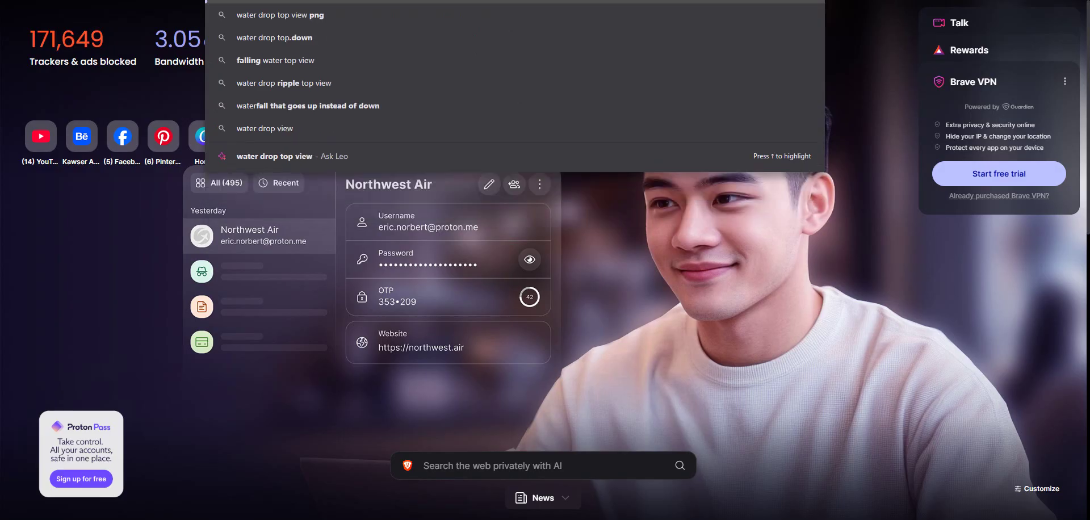
type("milk")
key("Return")
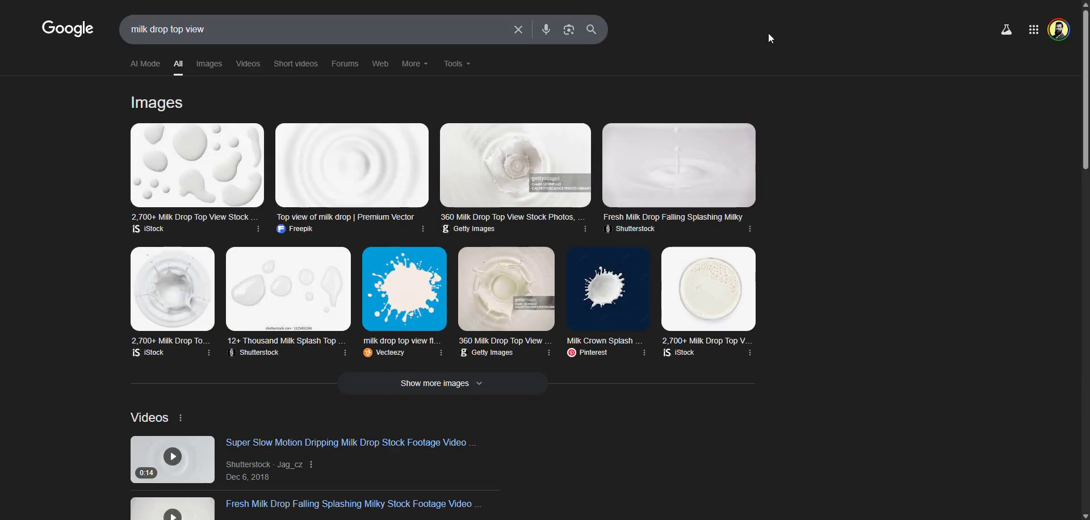
Step: Preview the Freepik milk drop, the Shutterstock whirlpool milk and the Adobe Stock milk ripple circle images
left_click(381, 181)
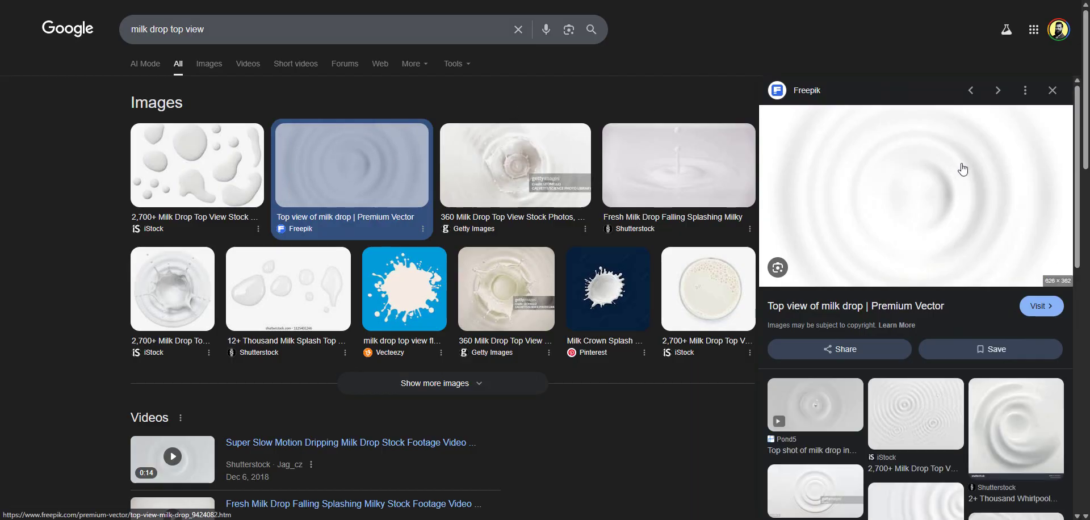
left_click(994, 417)
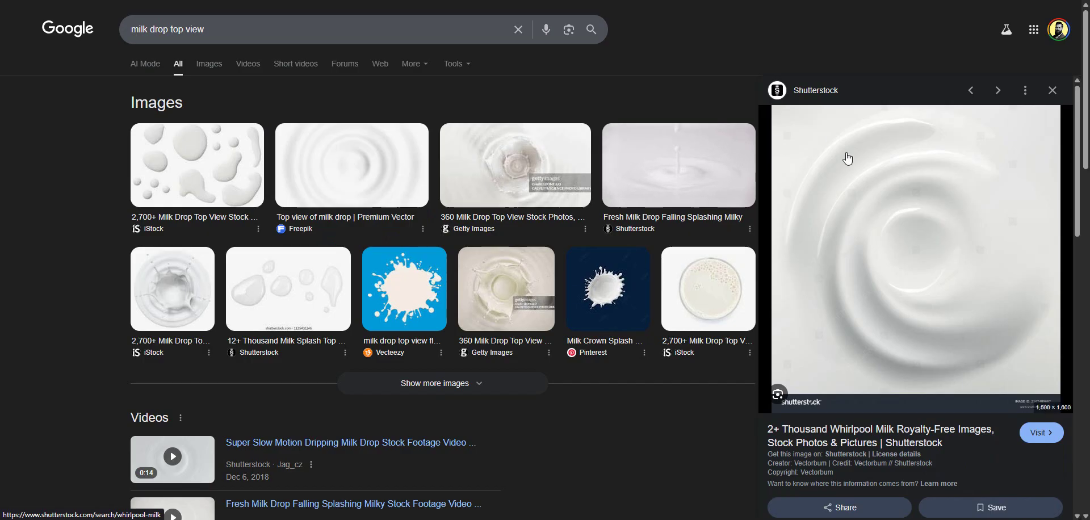
scroll(887, 199, "down", 7)
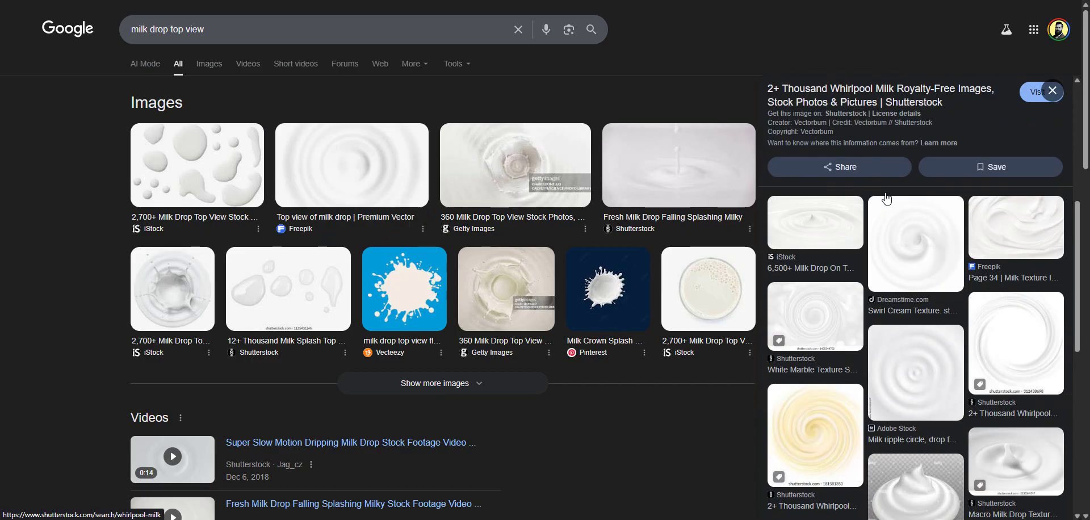
left_click(933, 337)
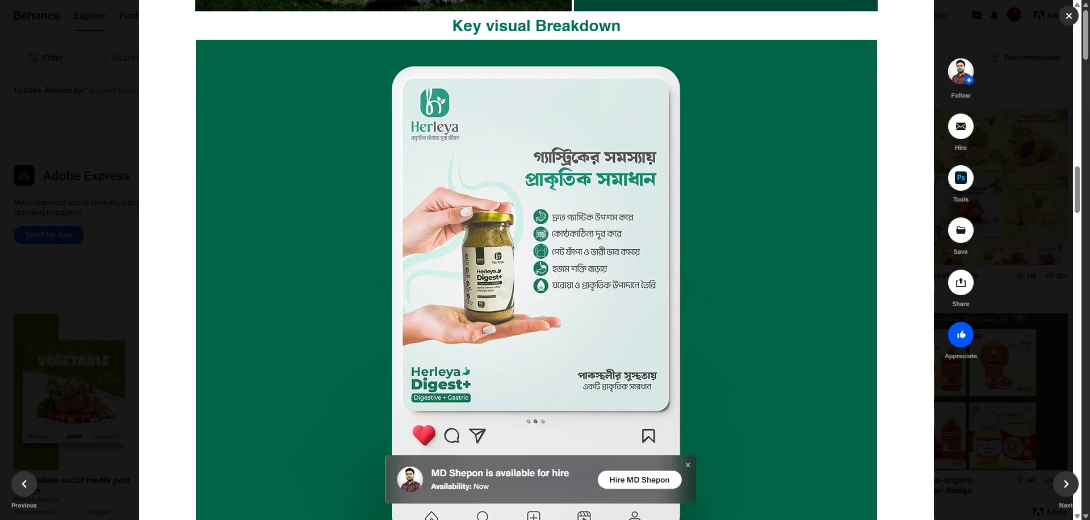
Step: Switch to Behance, open the signed-in designer's own profile and browse its project thumbnails
left_click(1012, 24)
mouse_move(1013, 23)
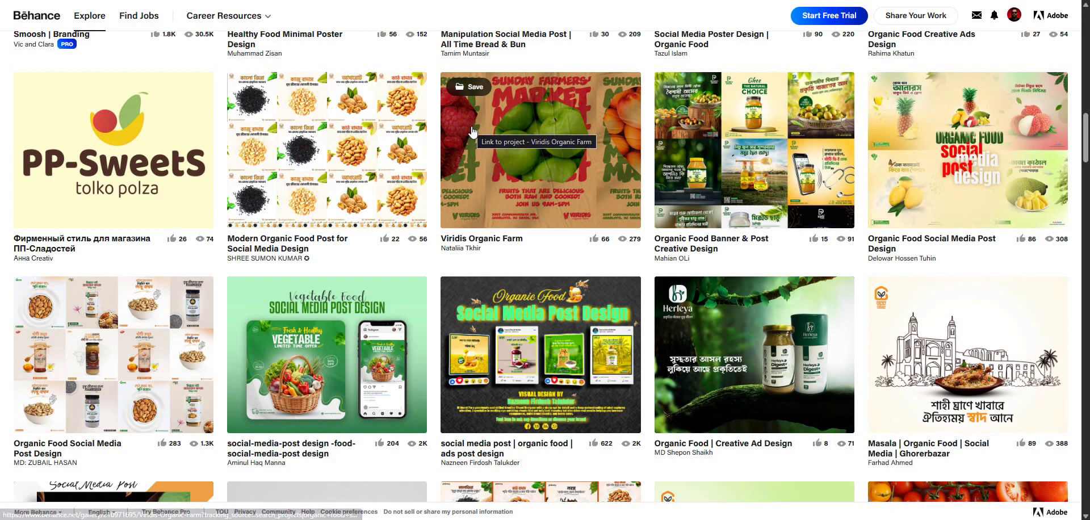
scroll(471, 130, "down", 5)
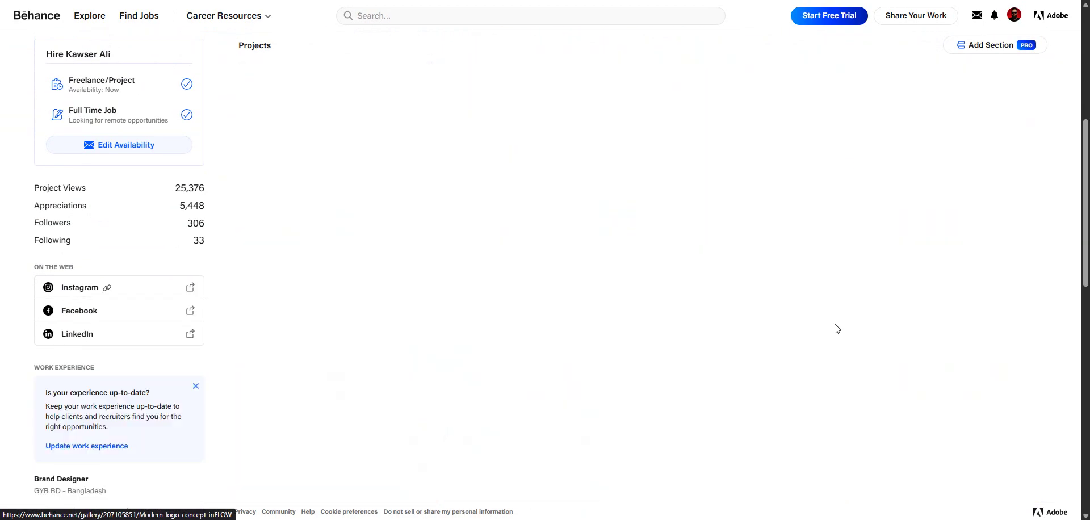
scroll(702, 239, "down", 3)
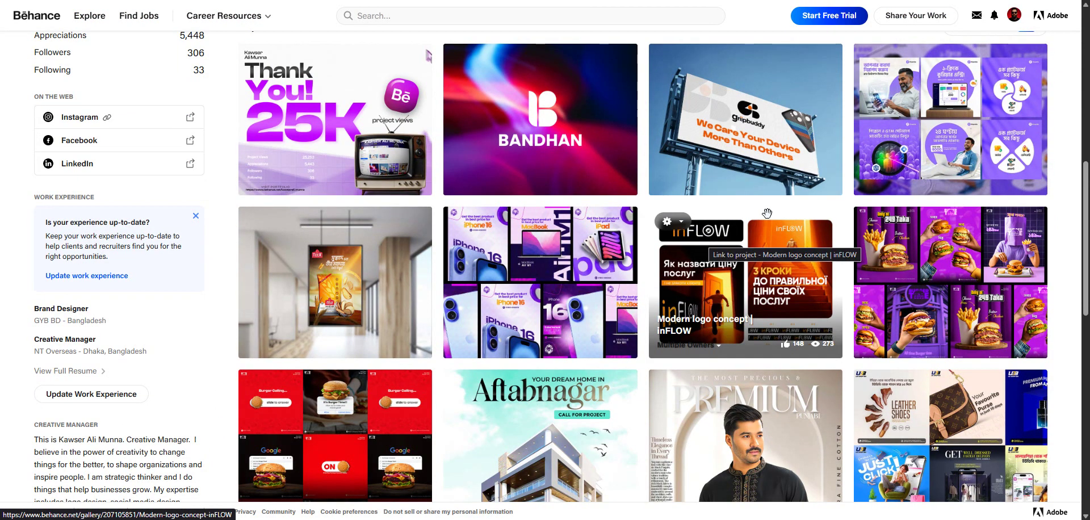
scroll(766, 213, "down", 4)
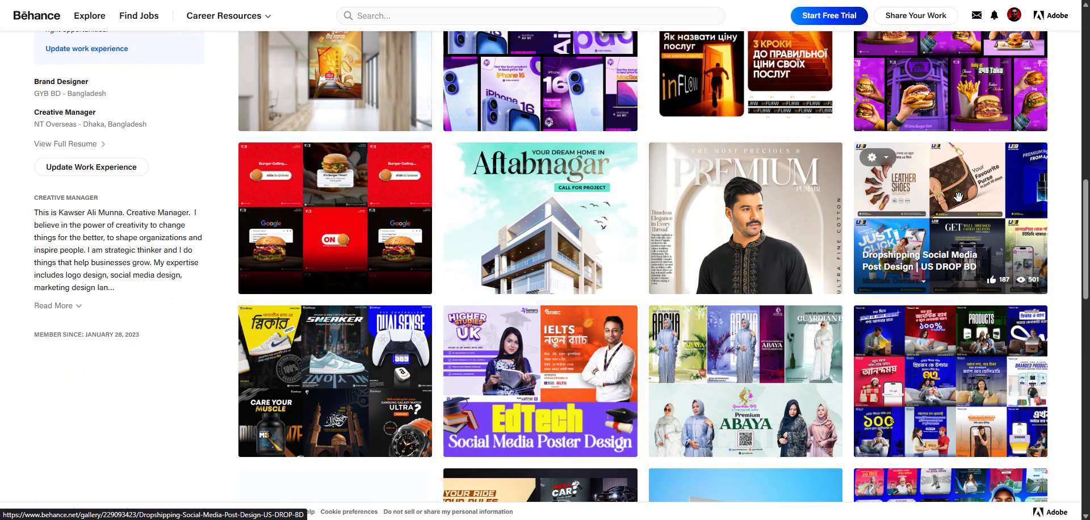
scroll(957, 197, "down", 2)
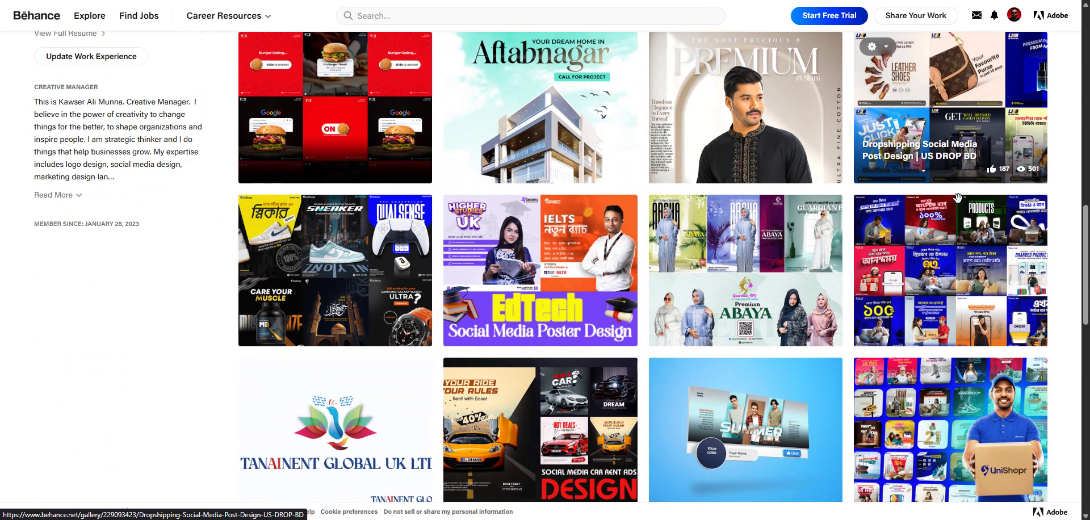
Step: Open the Social Media Poster Design | Walky BD project and reduce the page zoom to view its first posters
left_click(960, 285)
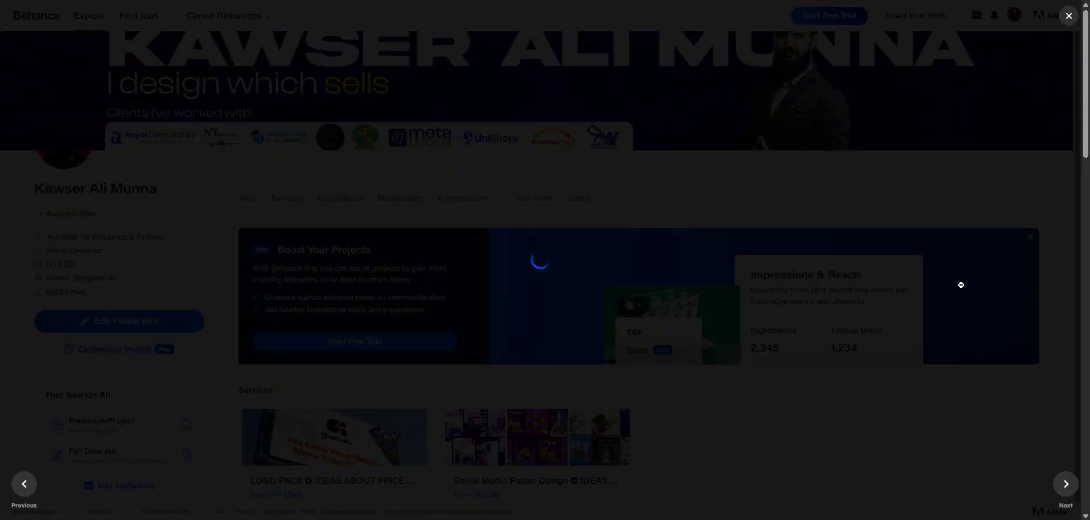
scroll(580, 184, "down", 1)
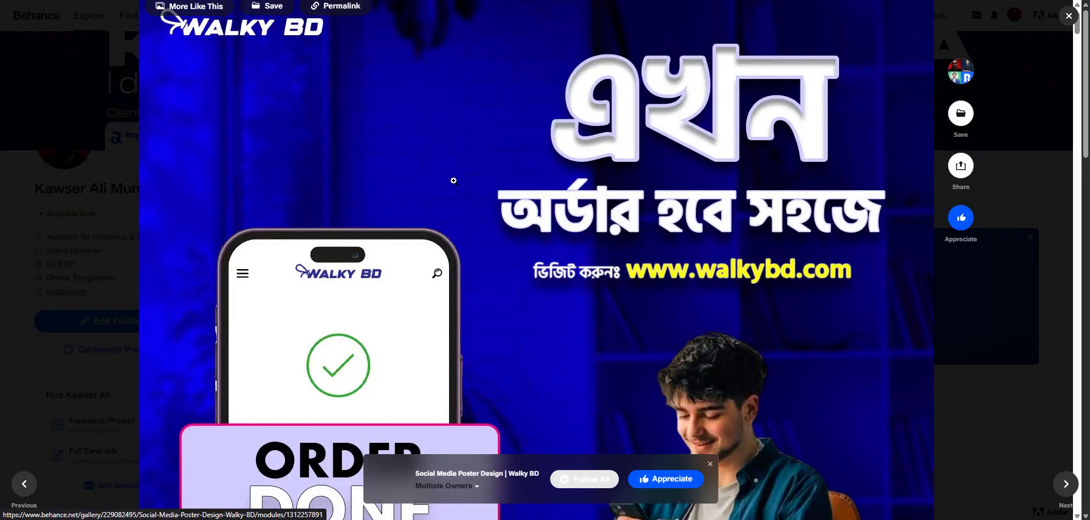
scroll(454, 180, "down", 2)
scroll(834, 157, "up", 2)
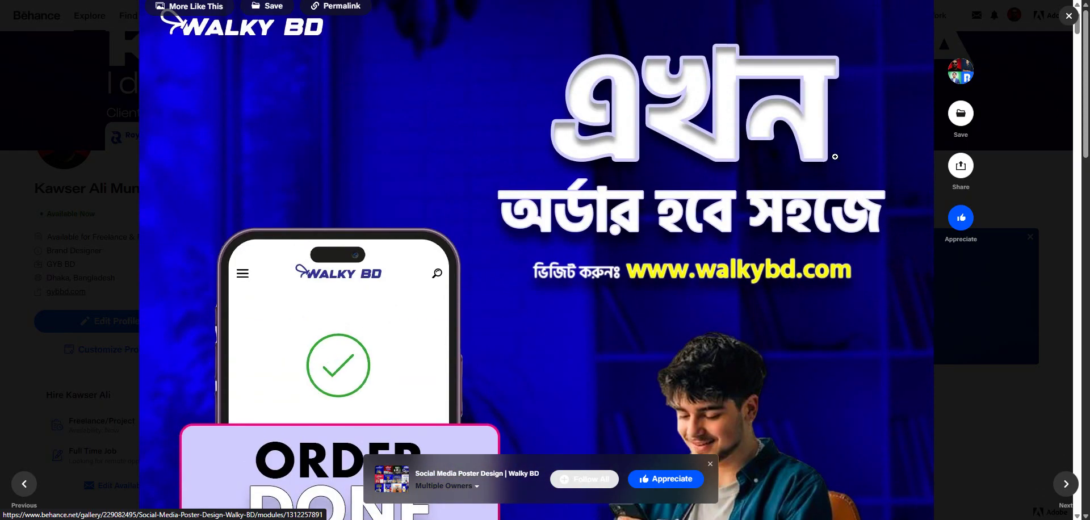
key("ctrl+minus")
key("ctrl+minus")
key("ctrl+minus")
scroll(686, 293, "down", 5)
scroll(565, 181, "down", 2)
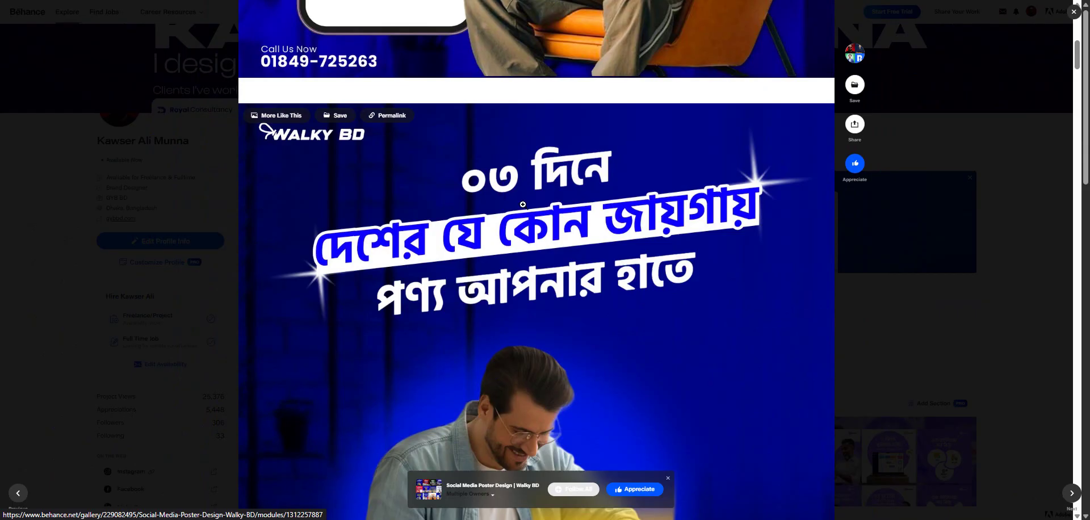
Step: Examine the remaining Walky BD posters down to the Tequly winter shopping post
scroll(732, 255, "down", 15)
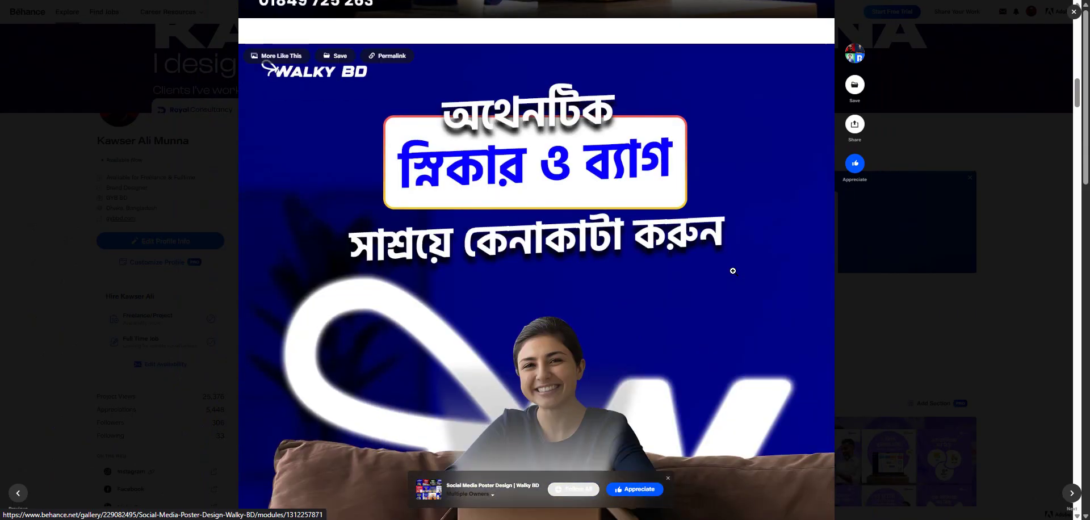
scroll(556, 195, "down", 15)
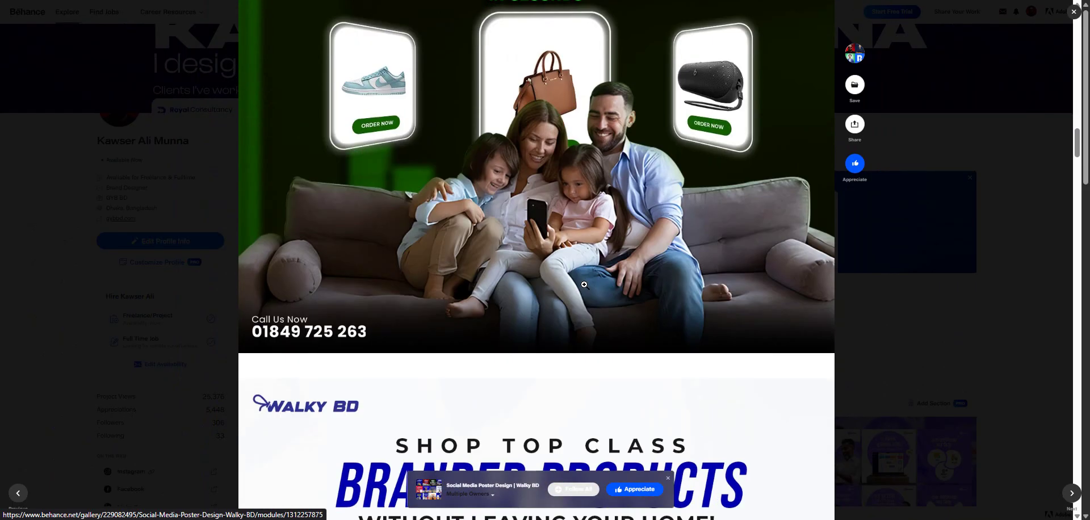
scroll(585, 285, "down", 15)
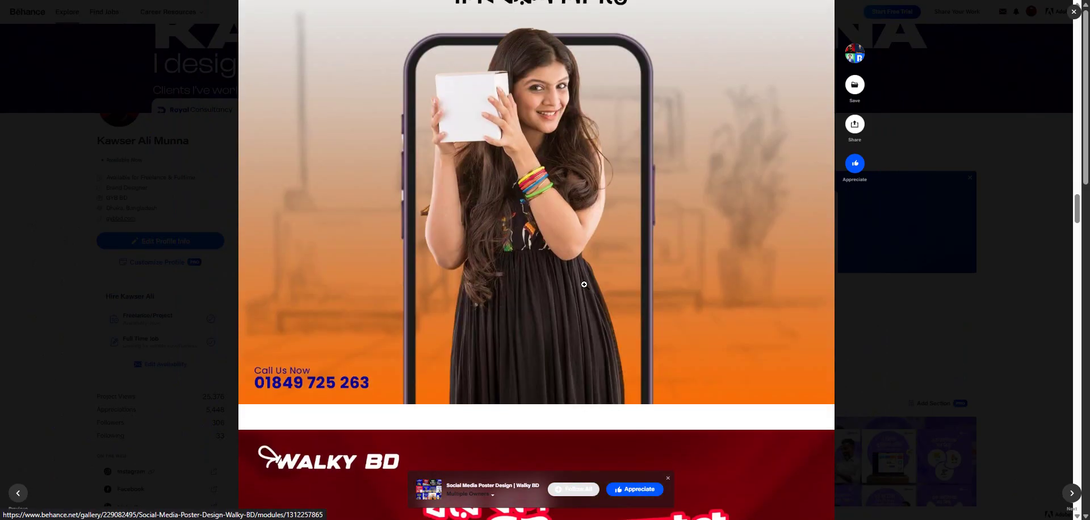
scroll(584, 285, "down", 10)
scroll(742, 309, "down", 3)
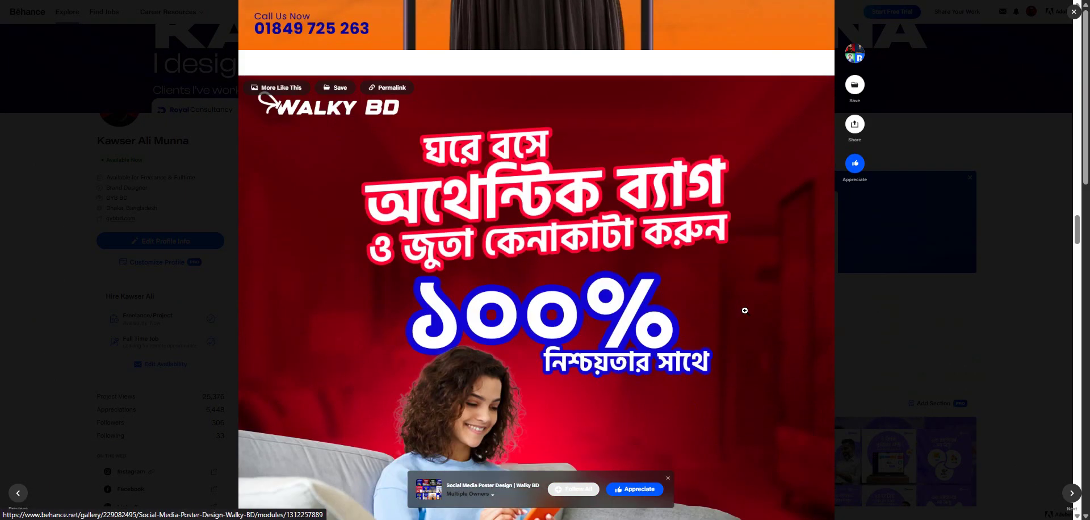
scroll(745, 310, "down", 1)
scroll(745, 310, "down", 8)
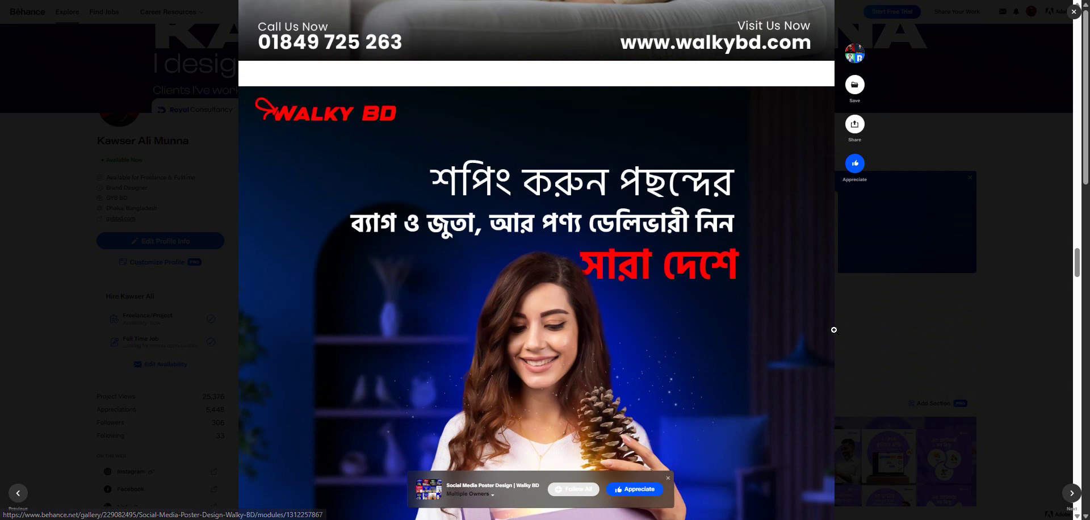
scroll(853, 314, "down", 10)
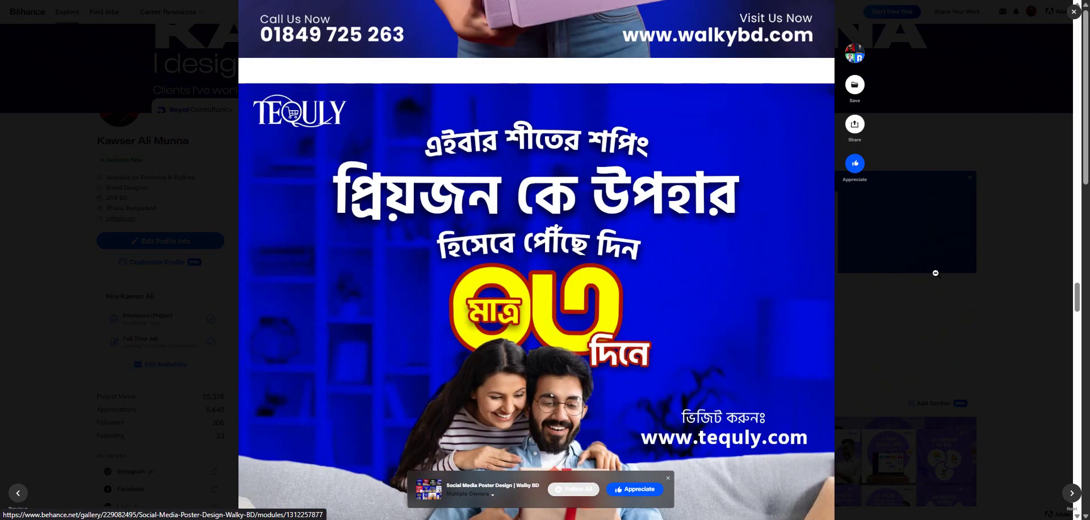
Step: Close the Walky BD project and open the Drop Shipping Social Media Banner Design | UniShopr project from the profile
left_click(840, 309)
scroll(739, 299, "down", 5)
scroll(739, 299, "up", 4)
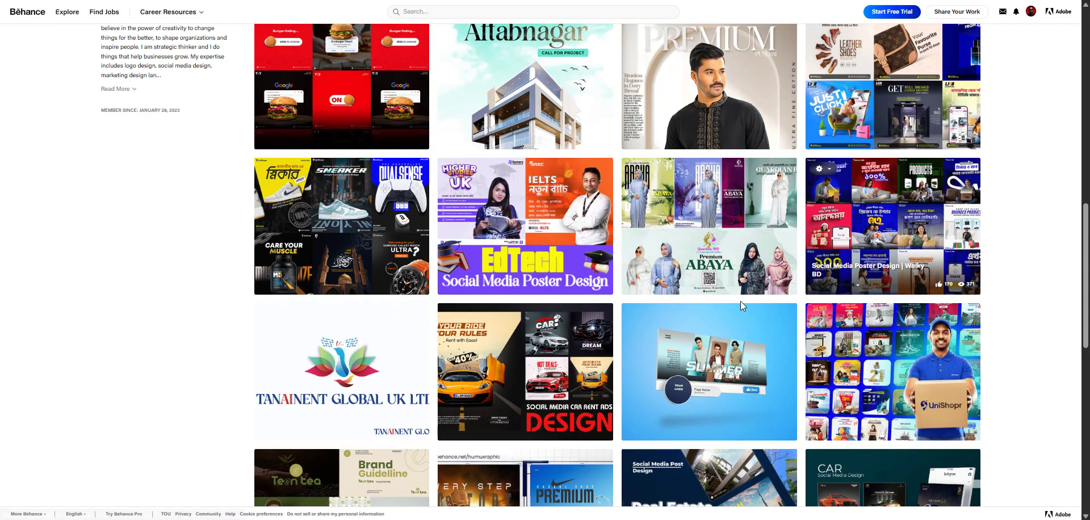
scroll(742, 301, "down", 1)
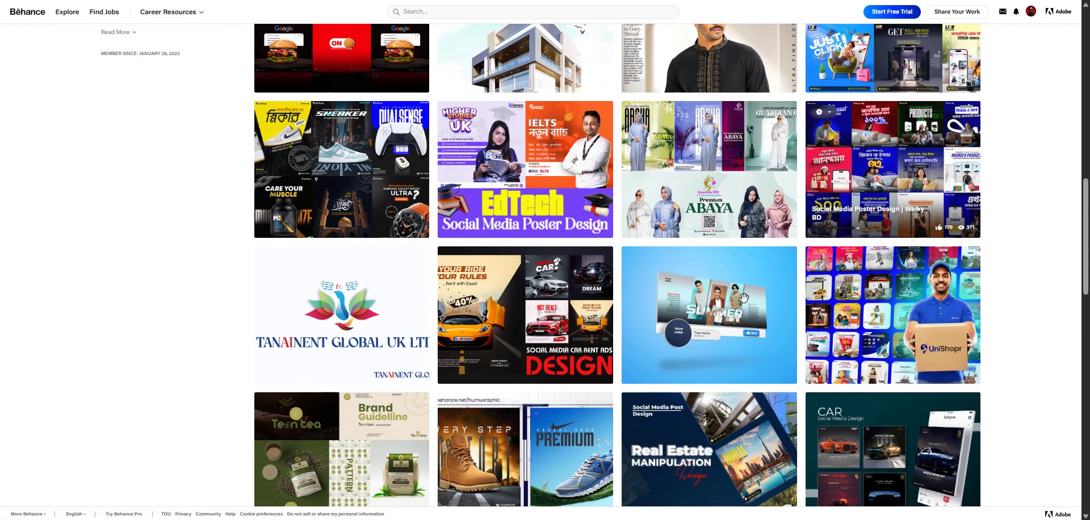
left_click(864, 321)
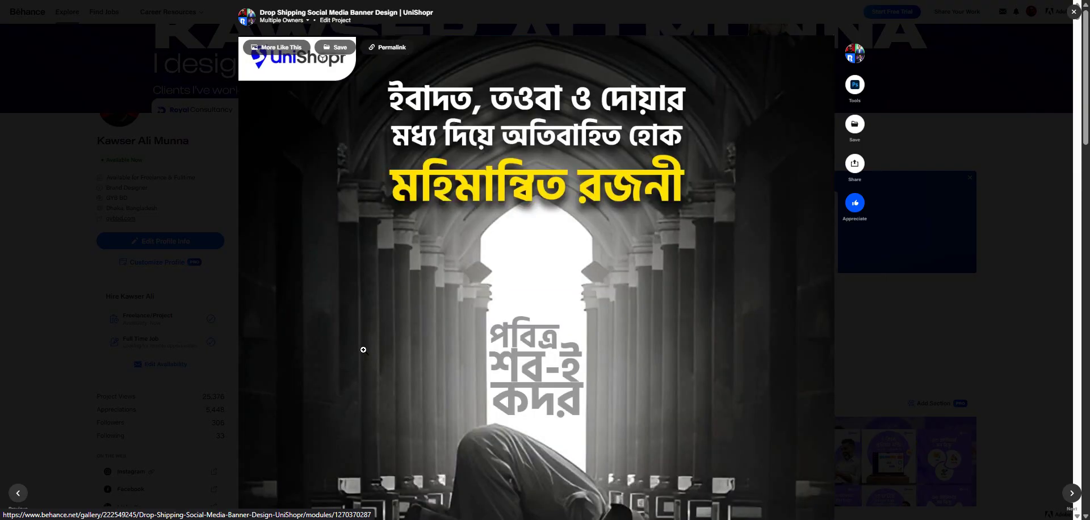
Step: Look through the UniShopr banners, including the delivery truck, Big Spring Sale, motorcycle spare parts and UK Coming Soon posts
scroll(408, 260, "down", 1)
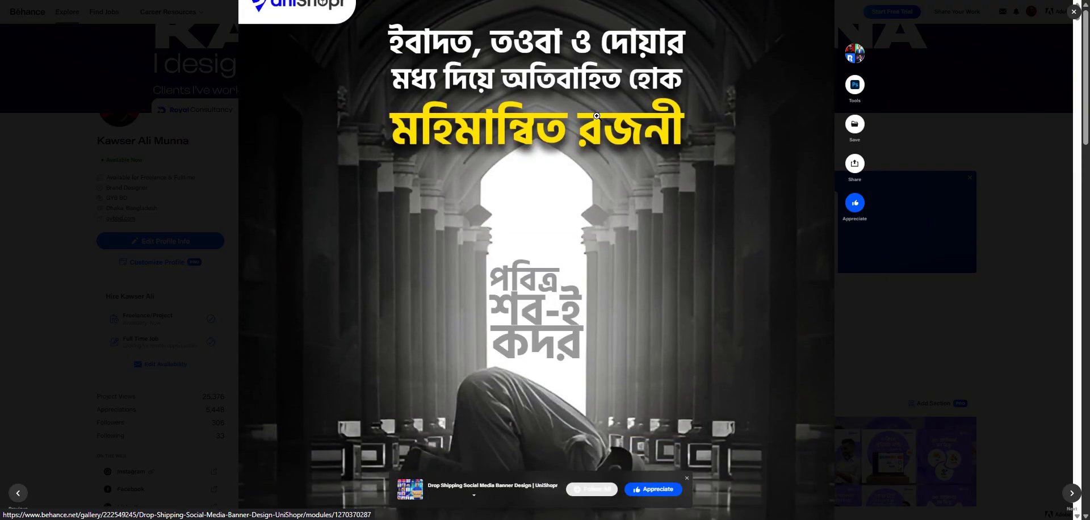
scroll(567, 170, "down", 10)
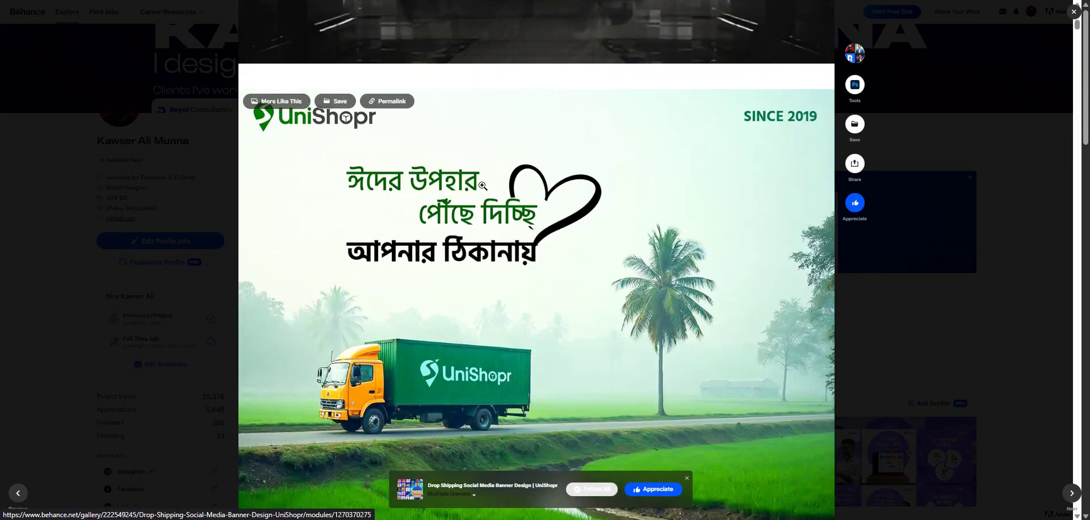
scroll(598, 288, "down", 6)
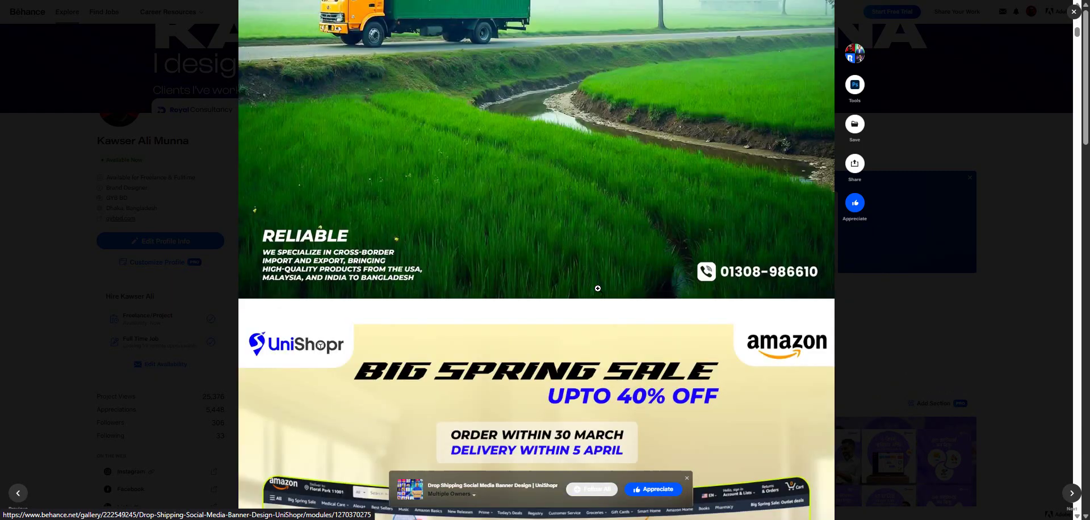
scroll(597, 288, "down", 18)
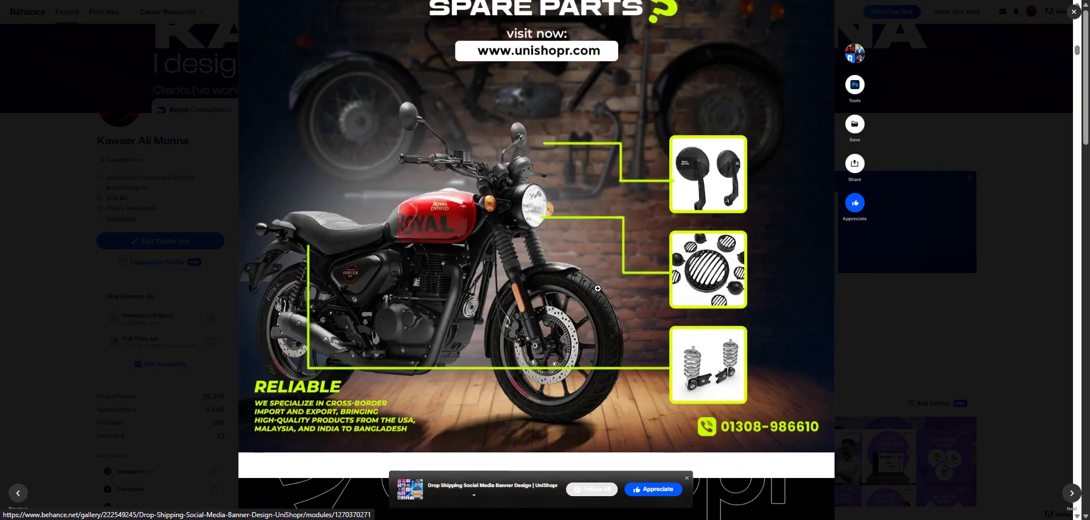
scroll(597, 288, "down", 15)
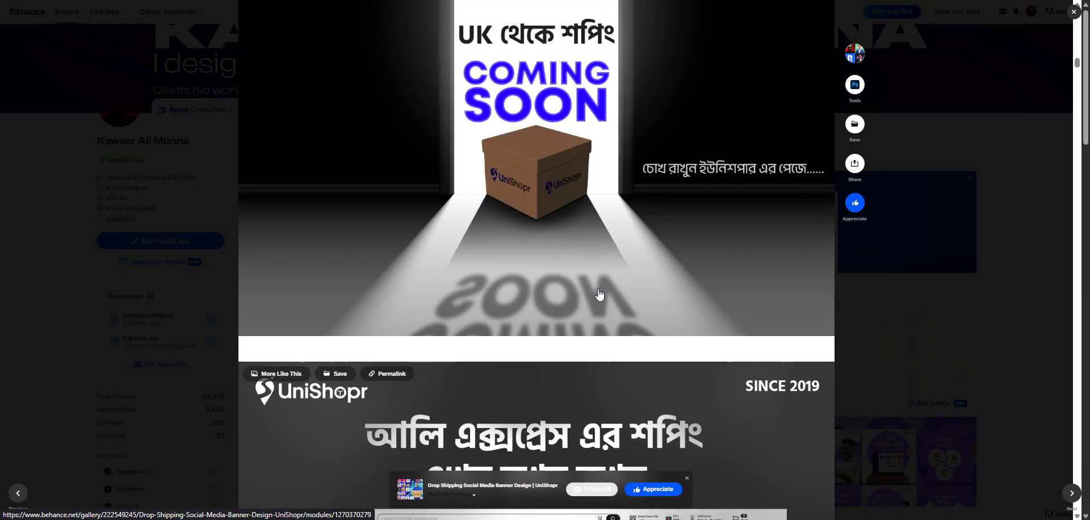
Step: Examine the banner layouts, headlines and imagery throughout the Drop Shipping Social Media Banner Design project for UniShopr
scroll(593, 286, "down", 3)
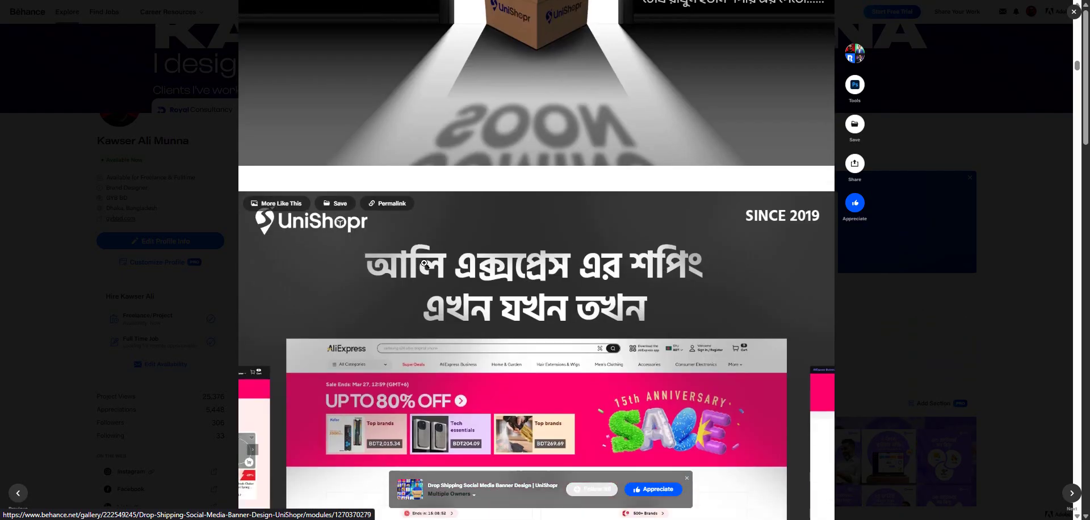
scroll(641, 318, "down", 5)
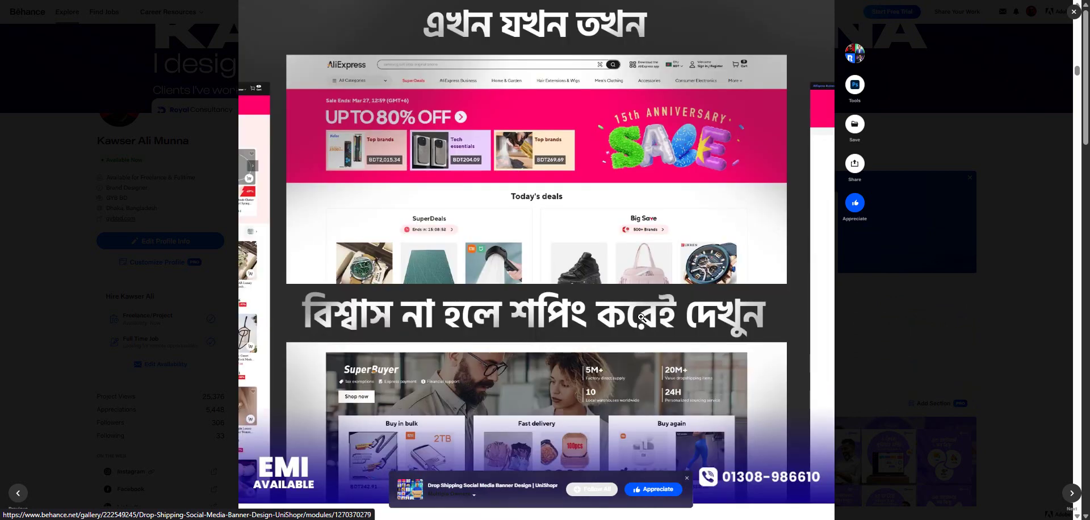
scroll(642, 318, "up", 1)
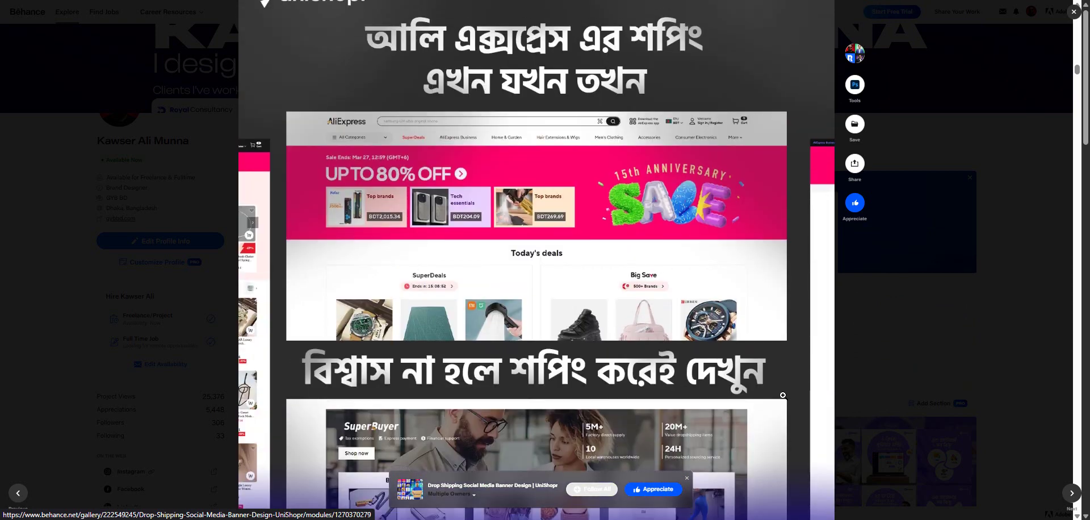
scroll(783, 395, "down", 8)
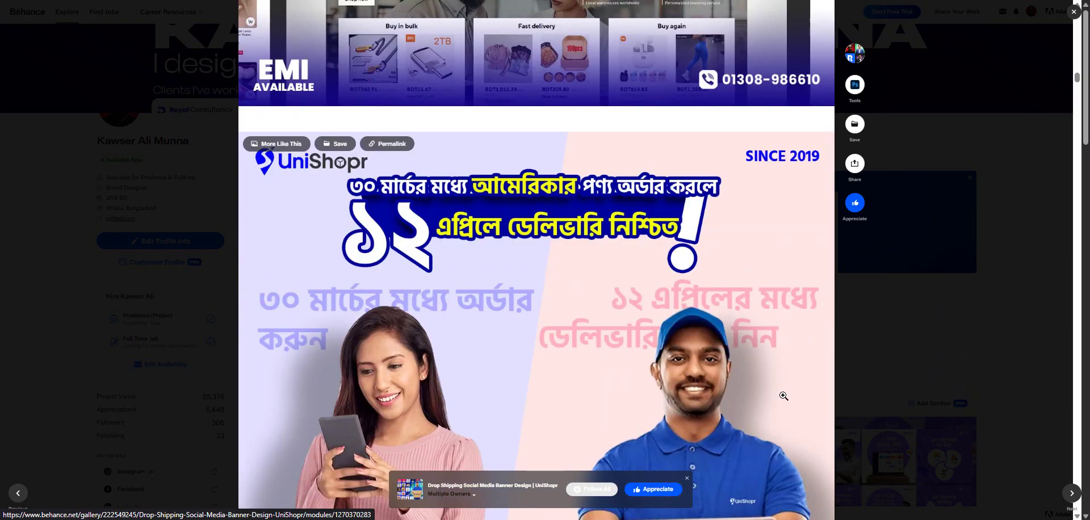
scroll(783, 395, "down", 10)
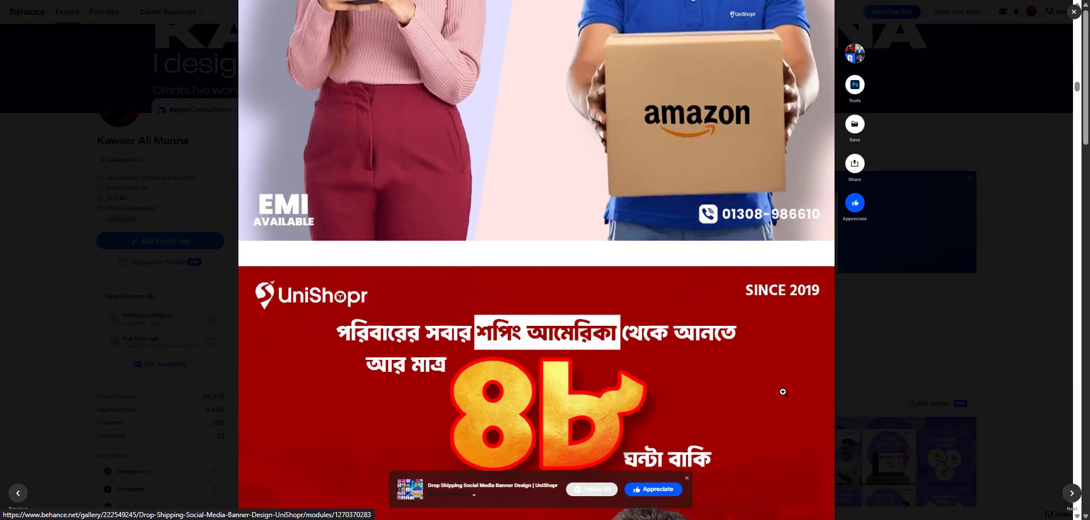
scroll(782, 391, "down", 1)
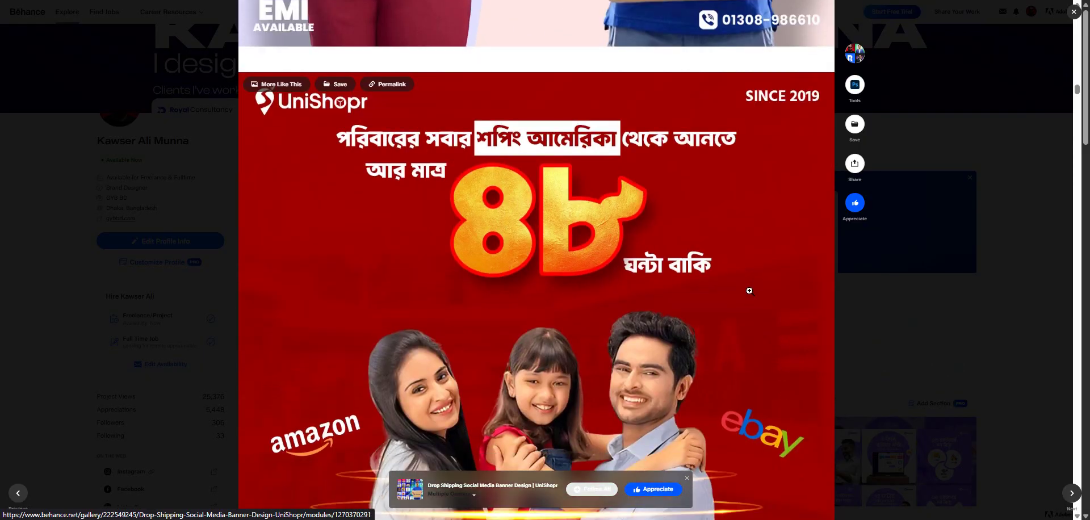
scroll(749, 291, "down", 11)
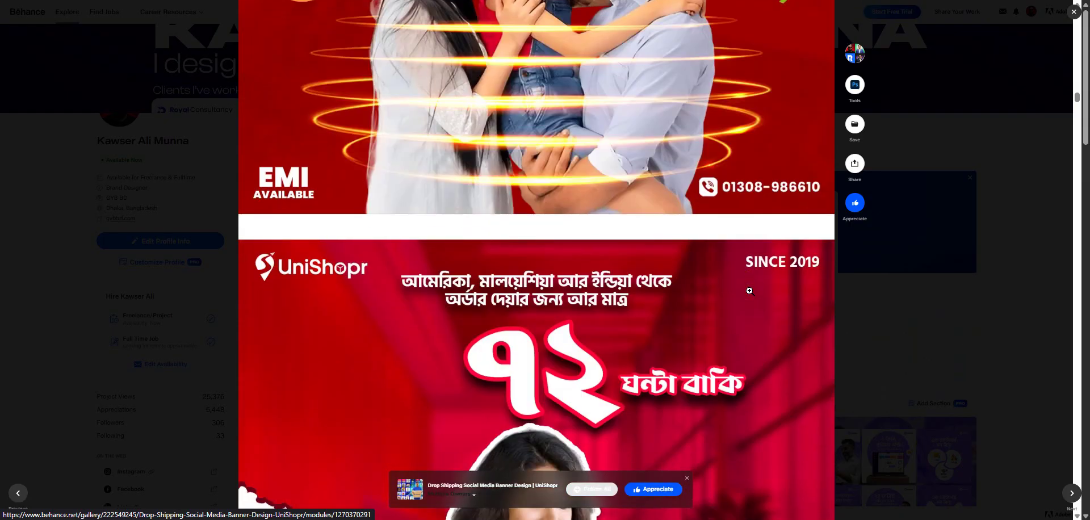
scroll(749, 291, "down", 20)
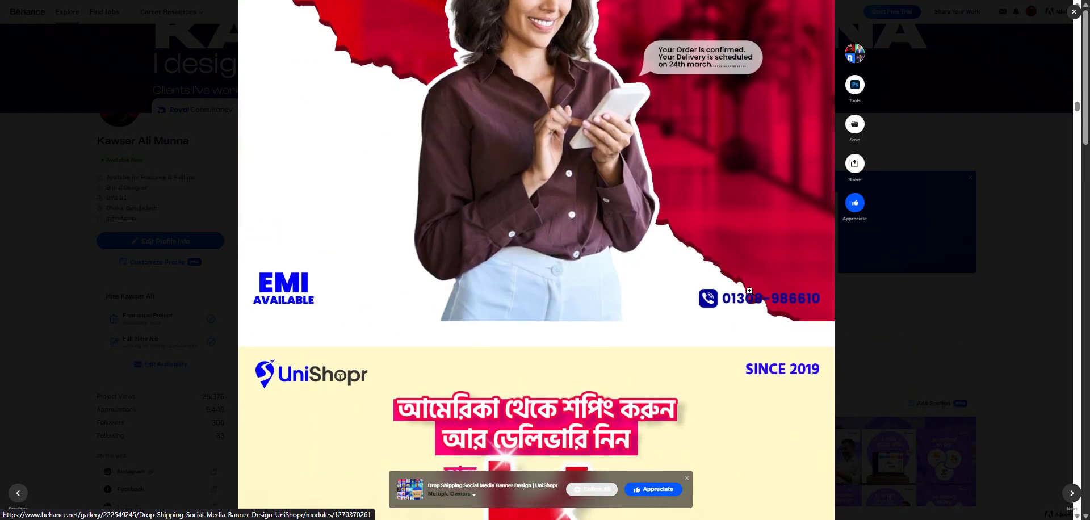
scroll(750, 291, "down", 10)
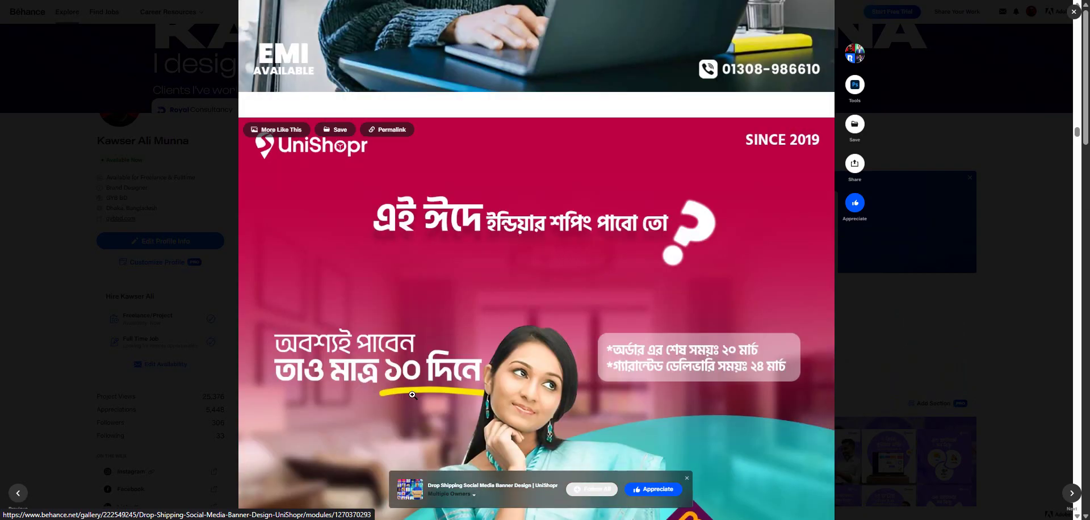
scroll(752, 226, "down", 10)
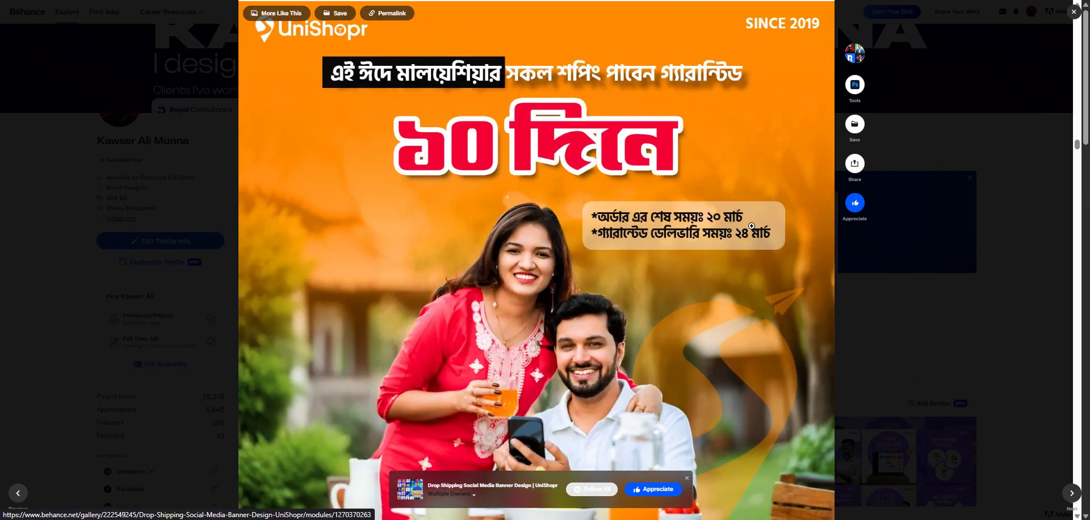
scroll(752, 226, "down", 10)
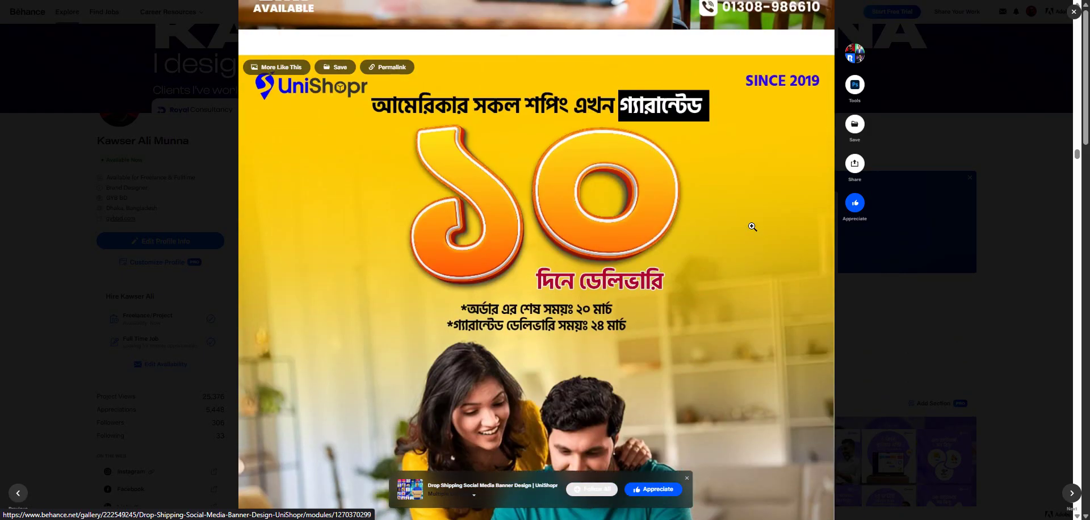
scroll(751, 226, "down", 10)
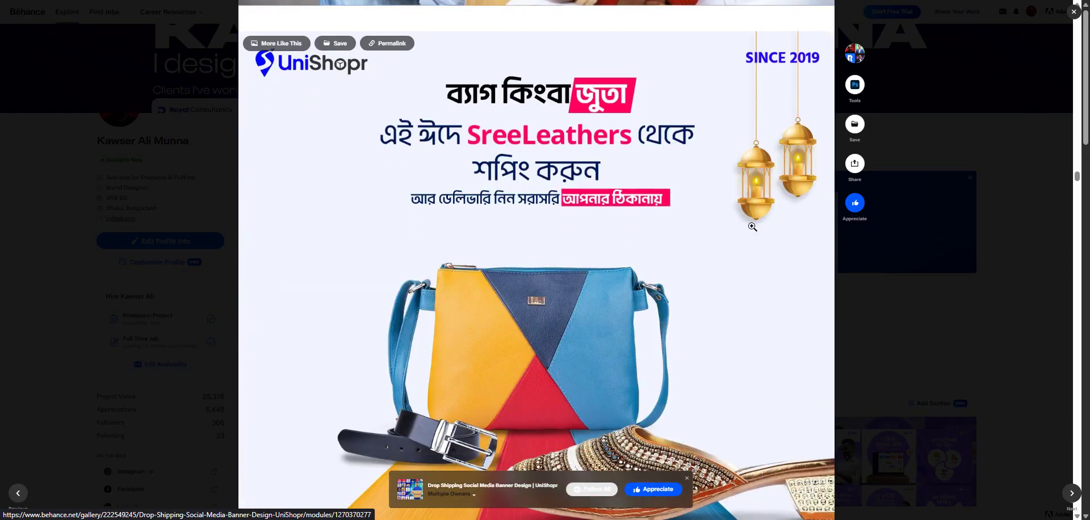
scroll(752, 226, "up", 1)
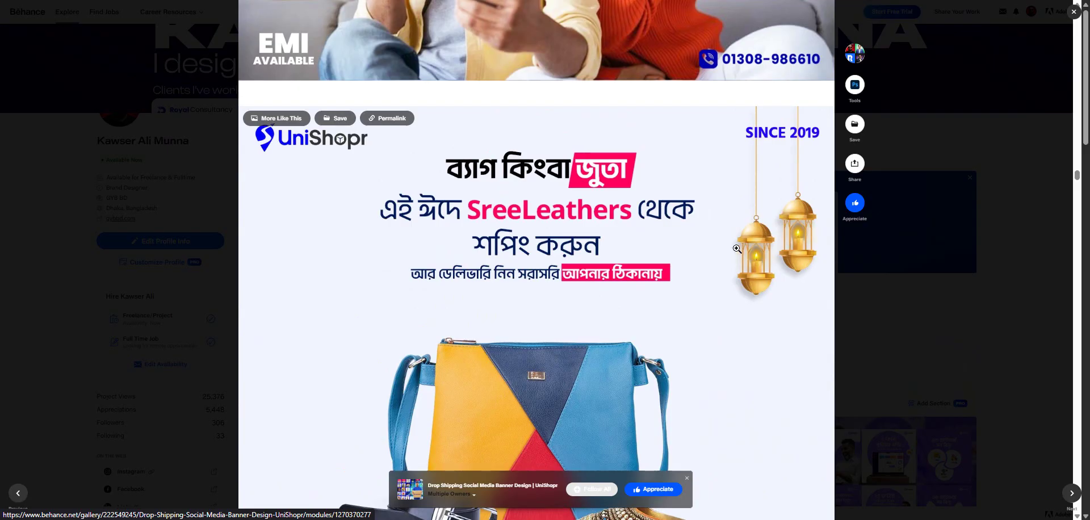
scroll(669, 425, "down", 10)
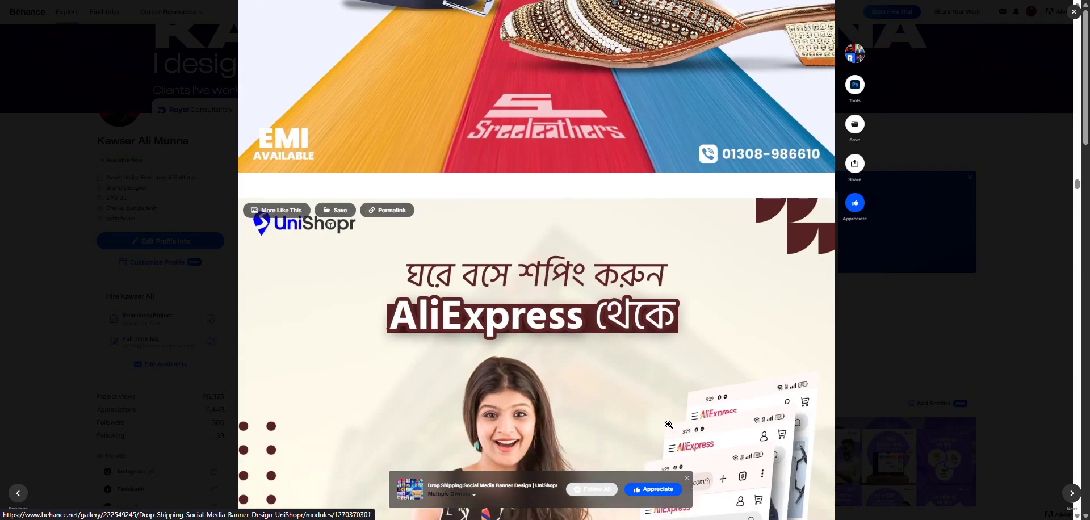
scroll(669, 424, "down", 5)
scroll(669, 424, "up", 4)
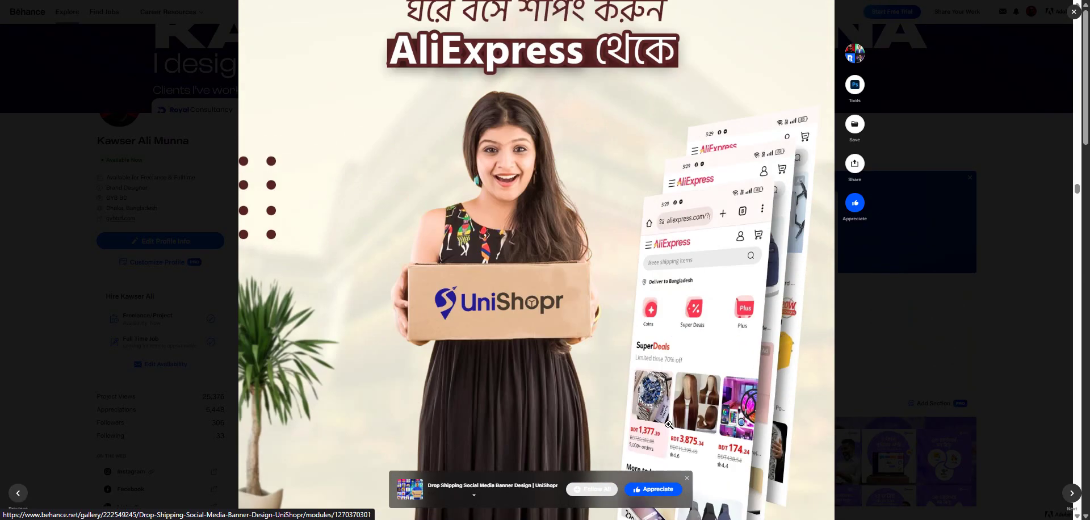
scroll(668, 425, "down", 15)
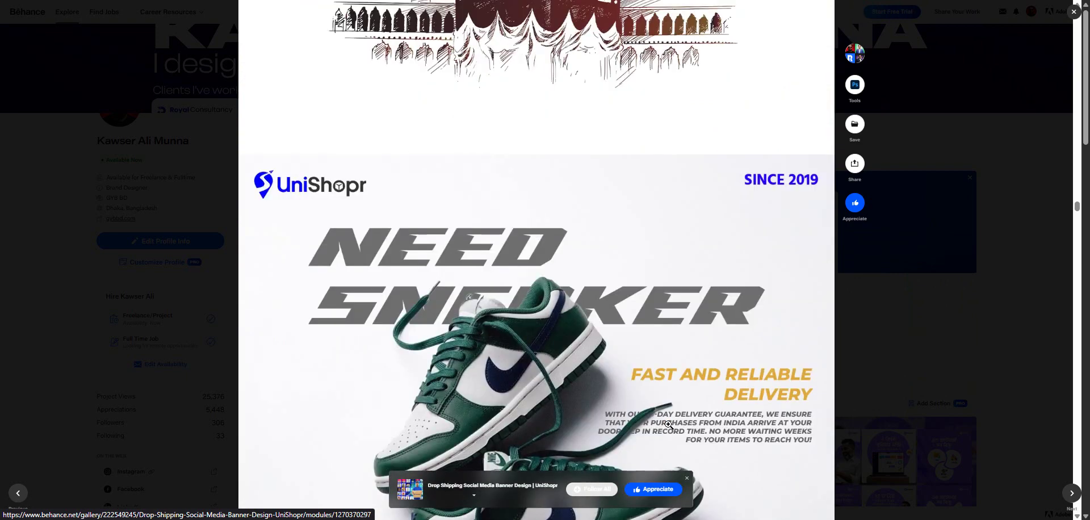
scroll(669, 425, "down", 15)
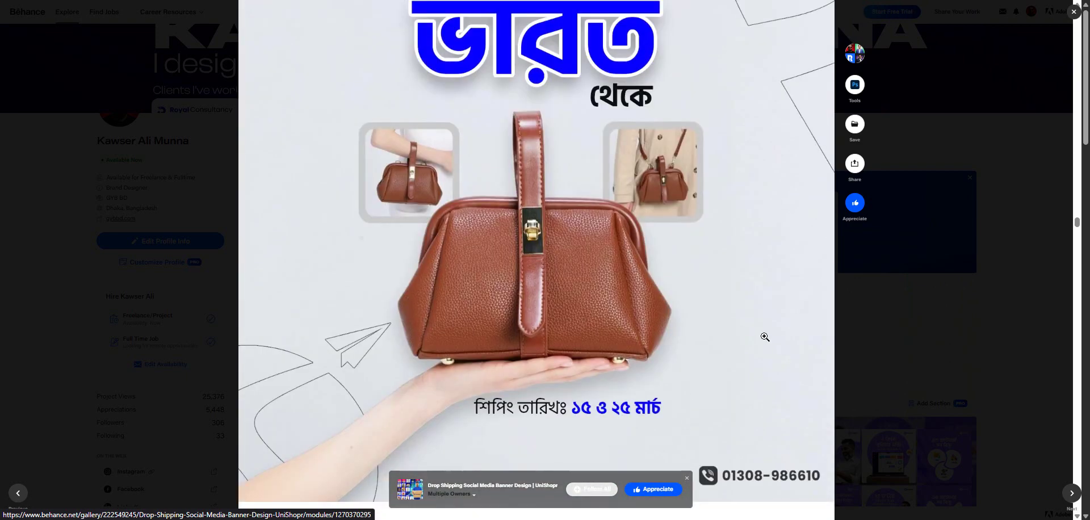
scroll(764, 336, "down", 15)
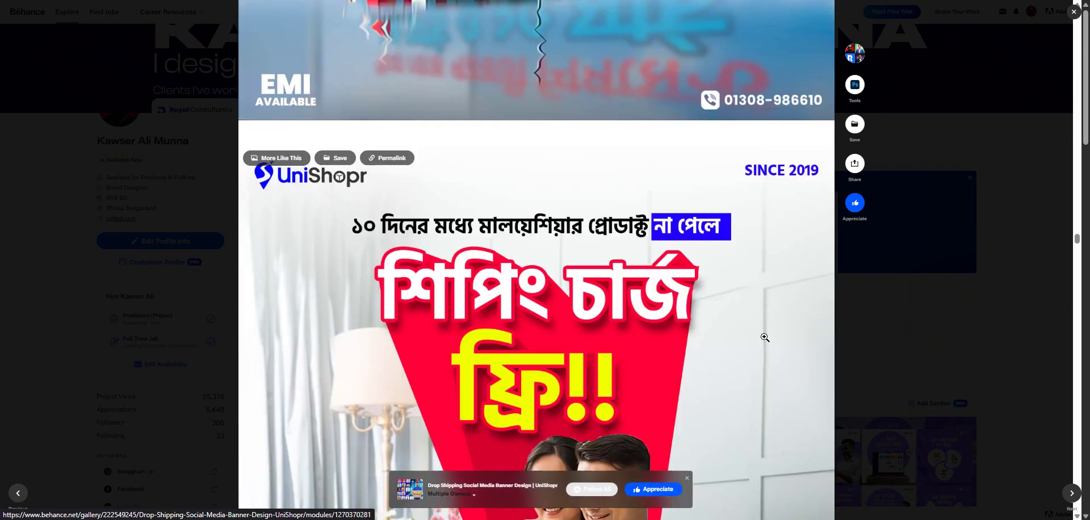
scroll(765, 336, "down", 8)
scroll(764, 336, "up", 1)
scroll(764, 337, "down", 8)
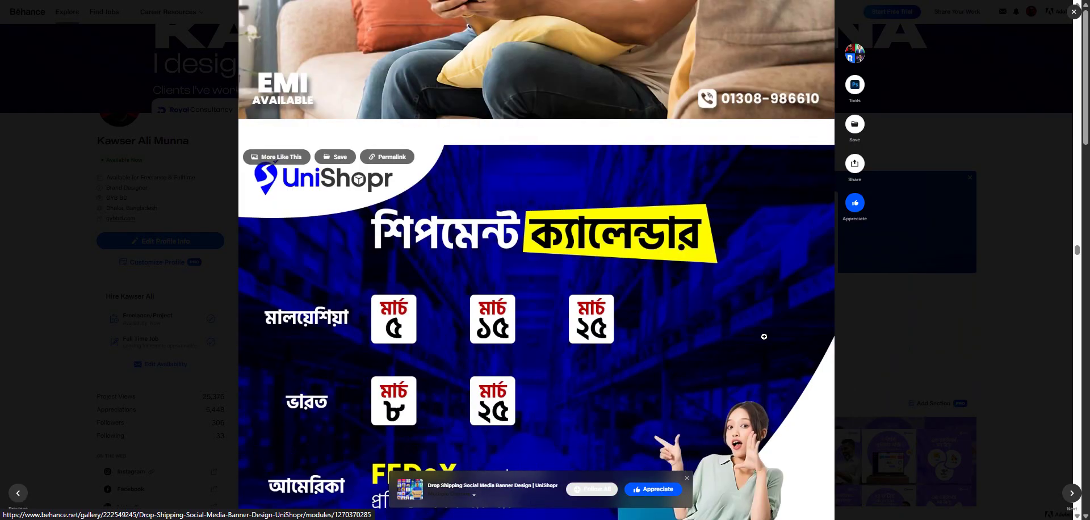
scroll(764, 337, "down", 14)
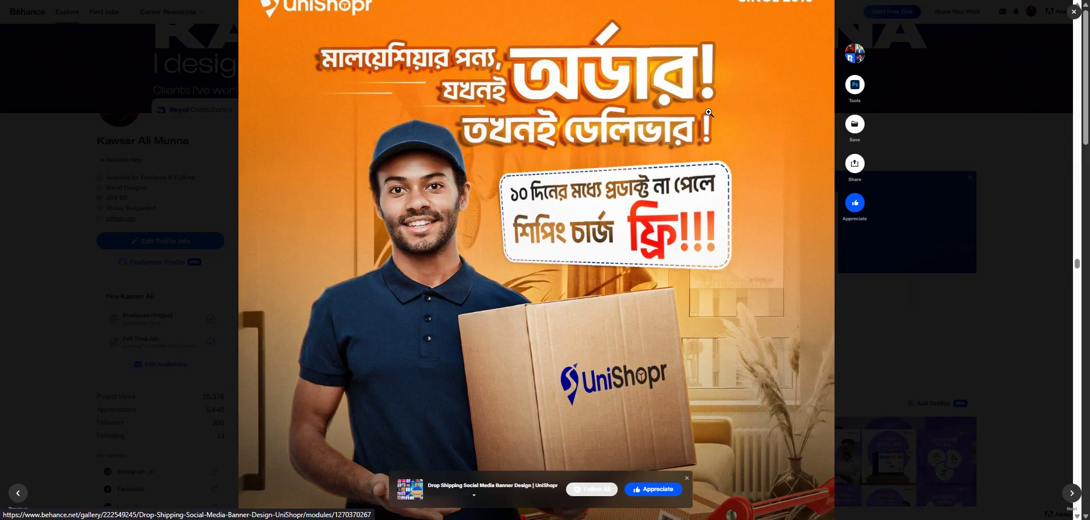
scroll(709, 112, "down", 10)
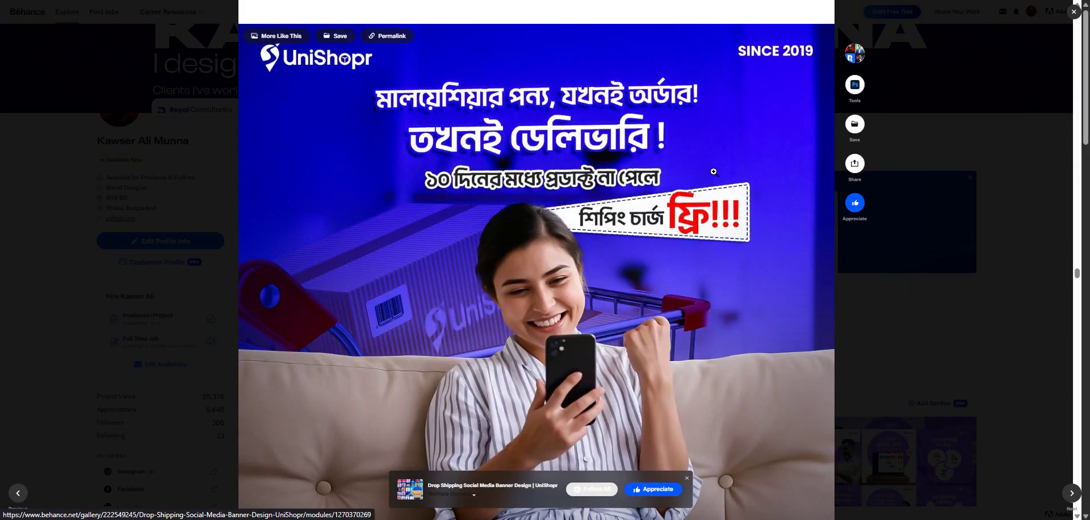
scroll(714, 171, "down", 4)
scroll(714, 171, "up", 3)
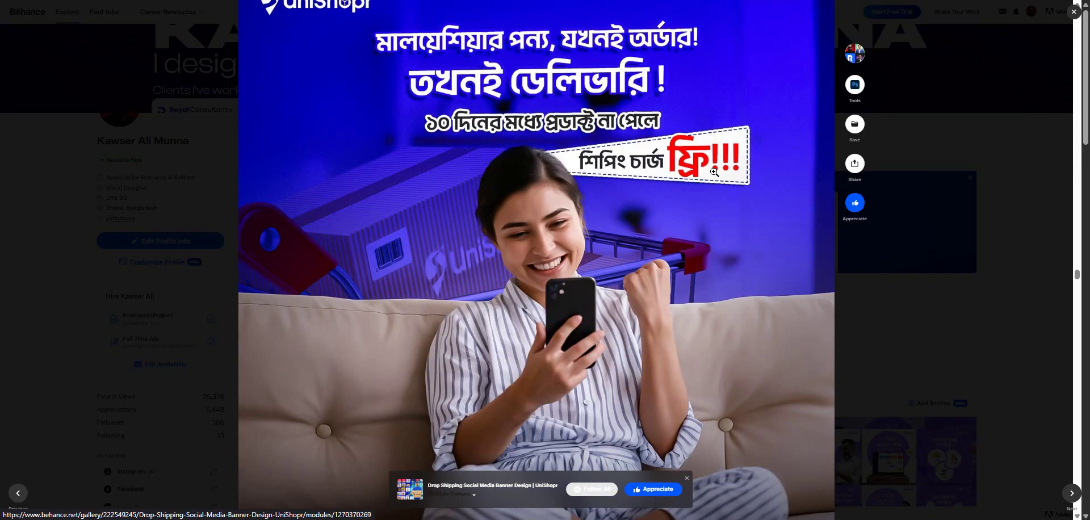
Step: Close the UniShopr project and look over the other projects in the profile's portfolio grid
left_click(866, 275)
scroll(819, 318, "down", 4)
left_click(819, 323)
left_click(819, 321)
scroll(806, 323, "down", 5)
scroll(805, 322, "up", 3)
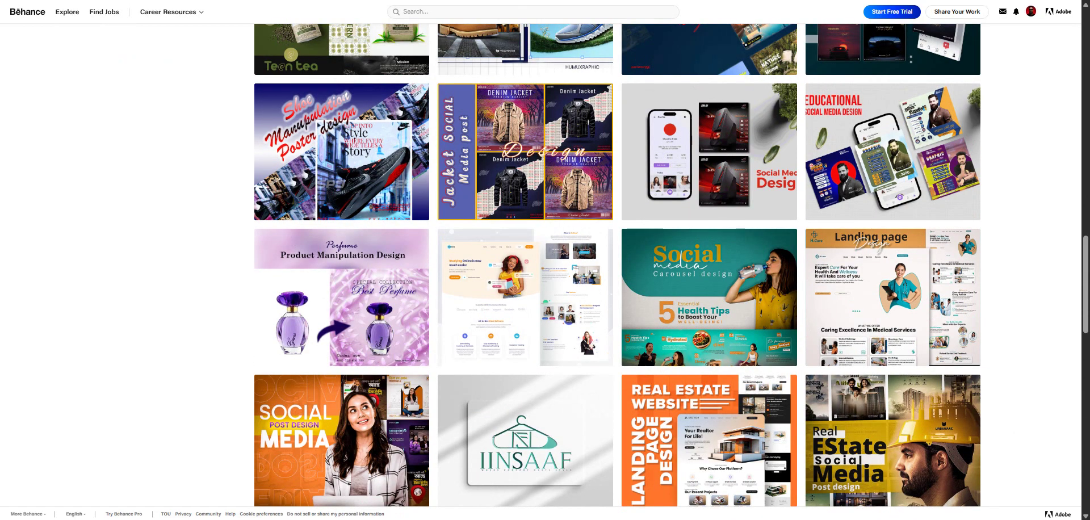
left_click(503, 241)
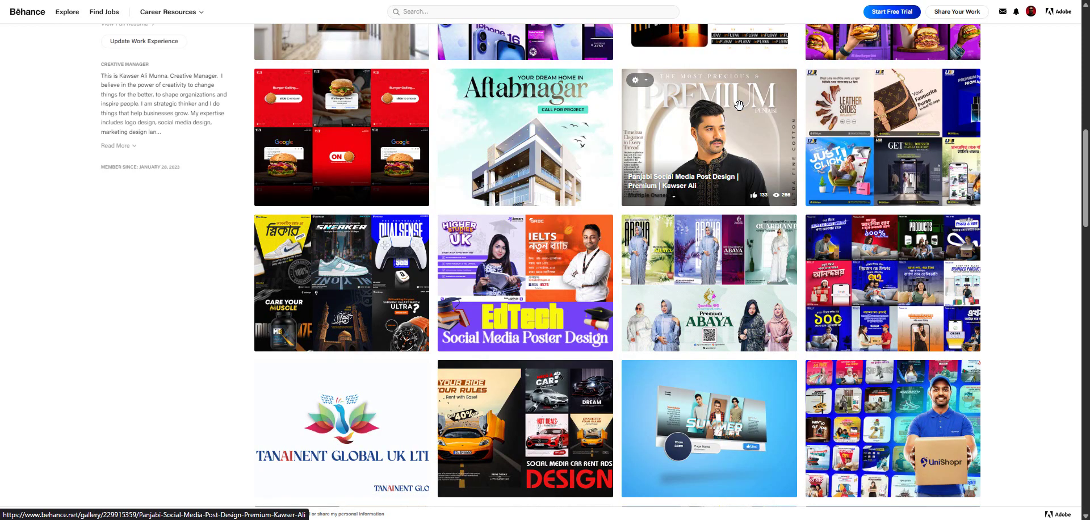
Step: Return to the "organic food social media post" results, examine the Organic Social Media Post Design project and close it
key("alt+Left")
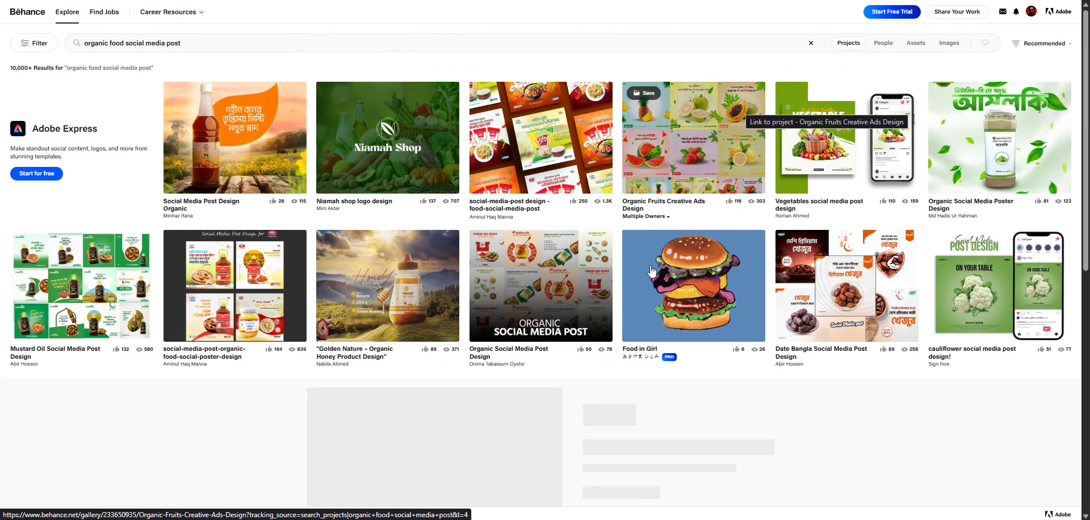
left_click(537, 291)
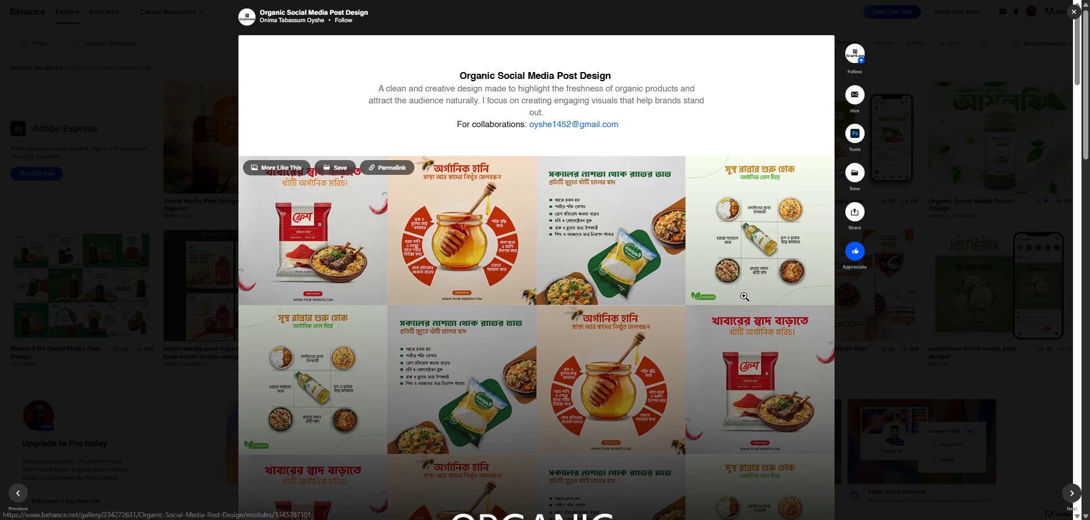
scroll(649, 351, "down", 6)
scroll(649, 351, "down", 5)
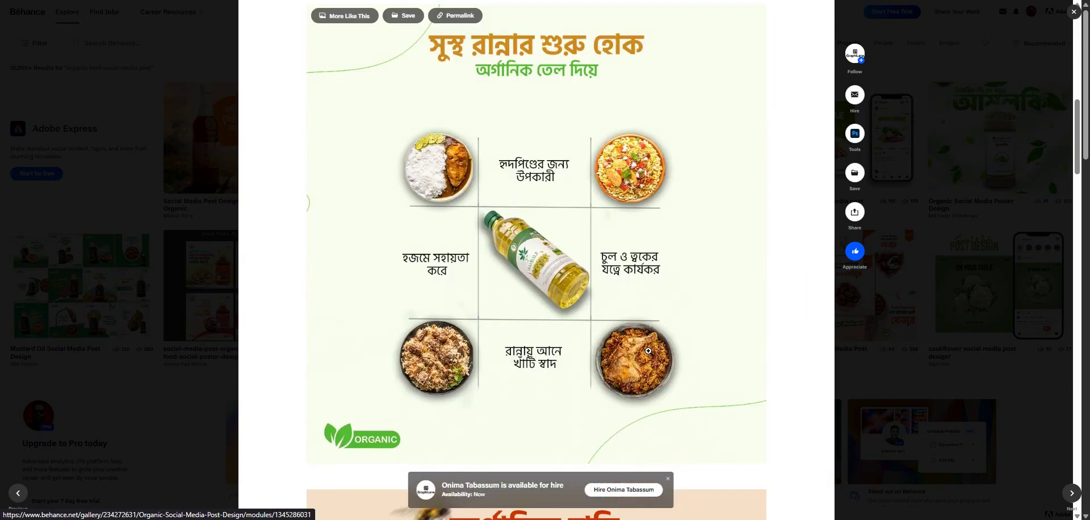
scroll(649, 351, "up", 3)
scroll(649, 351, "down", 3)
left_click(951, 257)
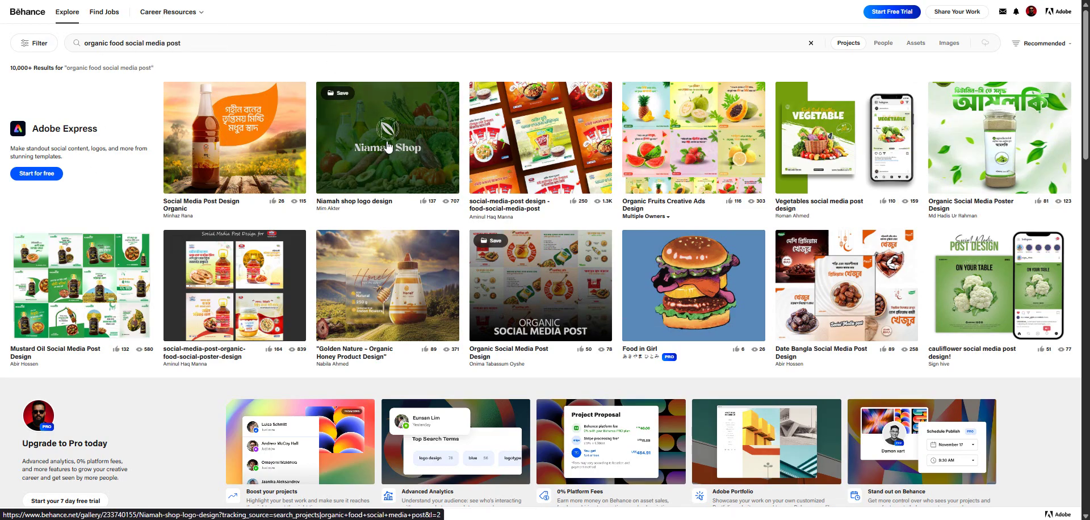
Step: Enlarge the search results page and open the Organic Fruits Creative Ads Design project
key("ctrl+plus")
key("ctrl+plus")
key("ctrl+plus")
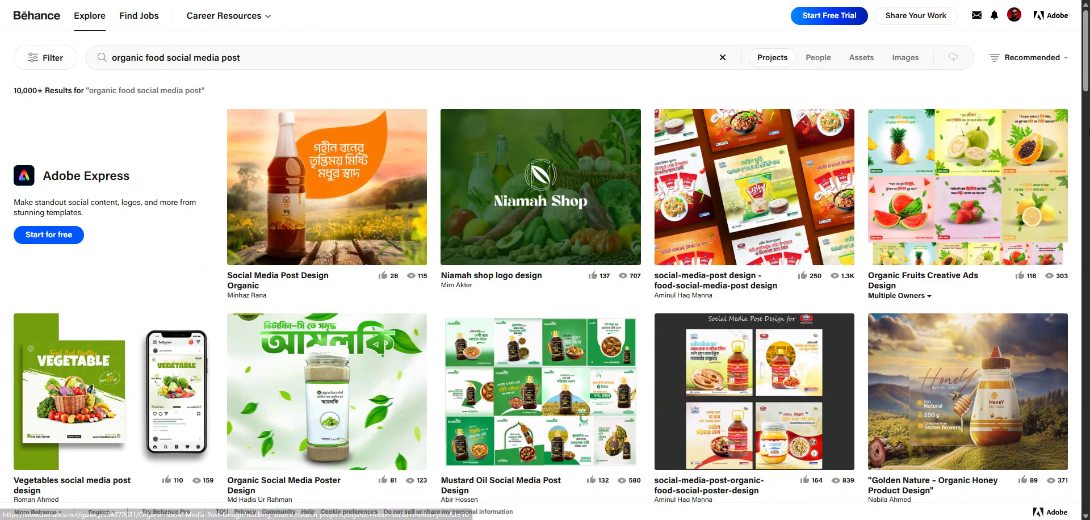
left_click(972, 159)
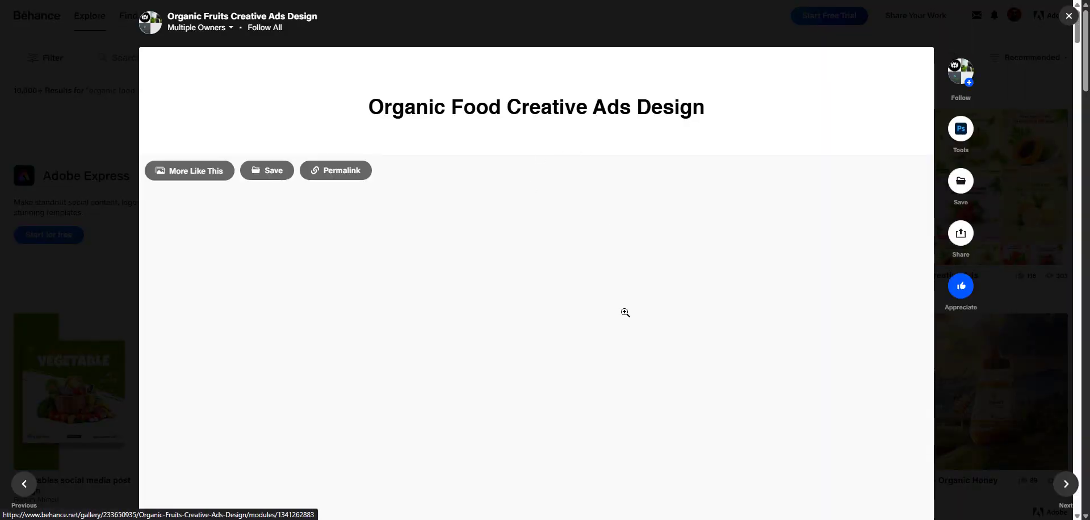
Step: Examine the composition and headline styling of the pineapple and lemon ads in the fruit ads project
scroll(625, 312, "down", 10)
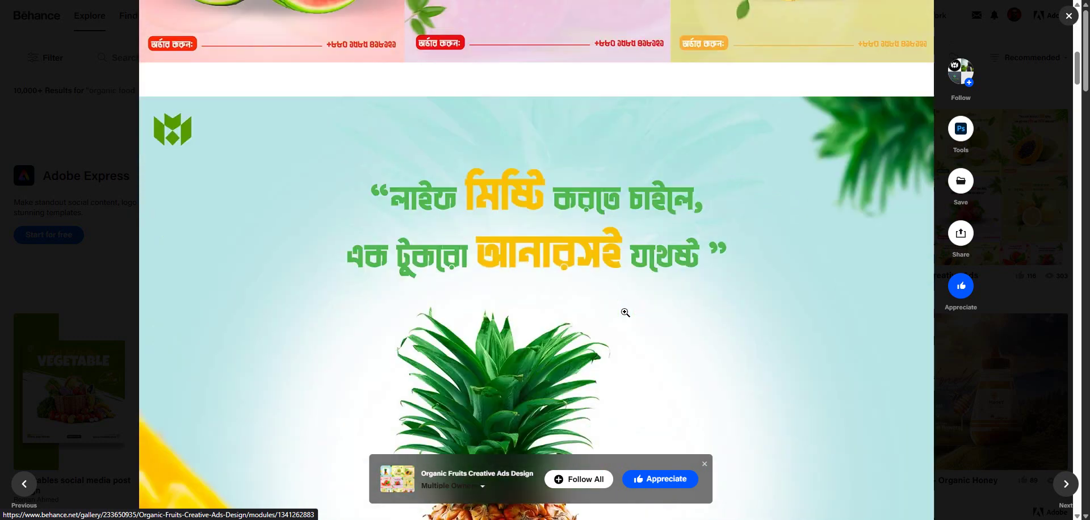
scroll(625, 312, "down", 5)
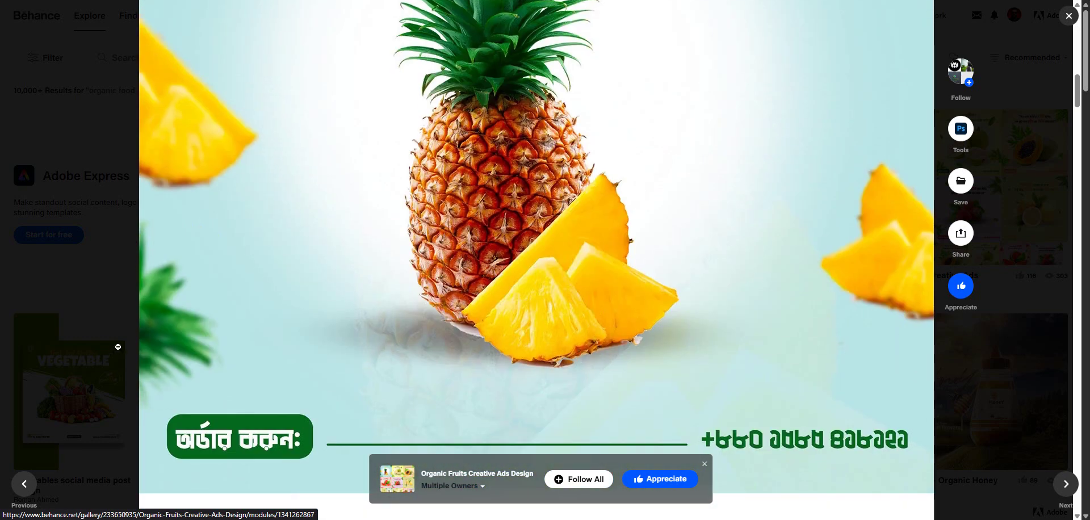
scroll(122, 332, "up", 5)
scroll(236, 210, "down", 2)
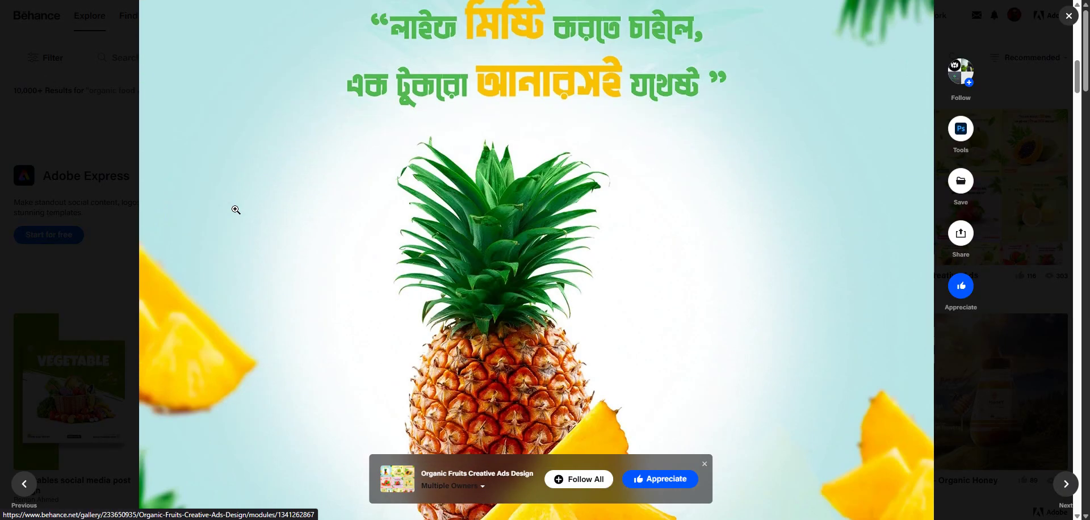
scroll(236, 209, "down", 20)
scroll(236, 210, "down", 6)
scroll(236, 210, "up", 12)
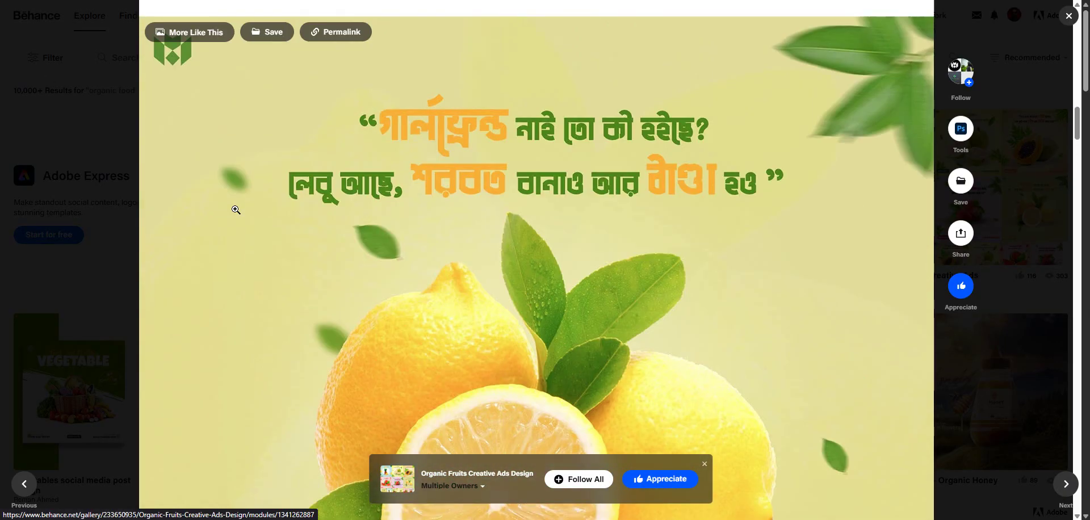
scroll(236, 209, "up", 2)
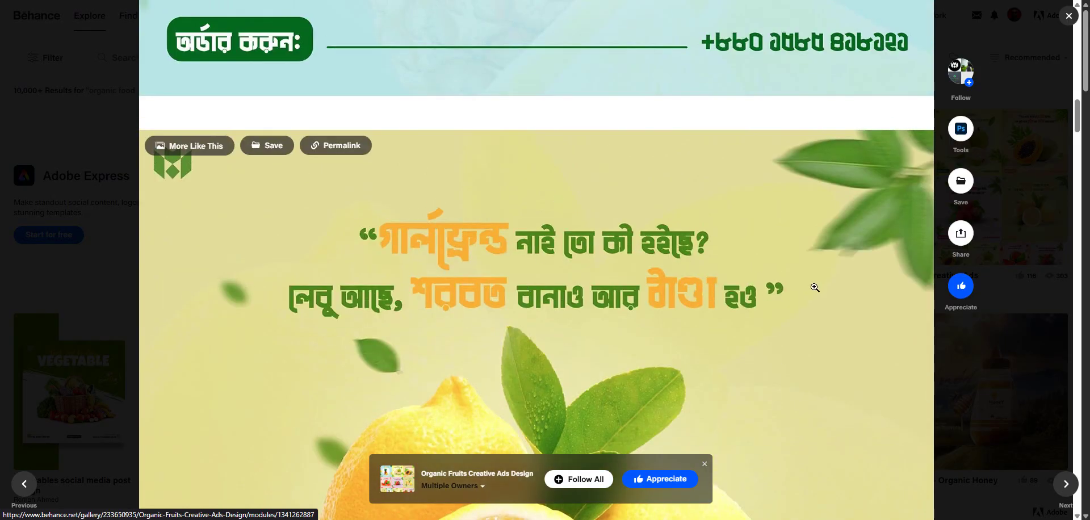
Step: Examine the remaining lemon and strawberry ads in the Organic Fruits Creative Ads Design project and close it
scroll(683, 251, "down", 15)
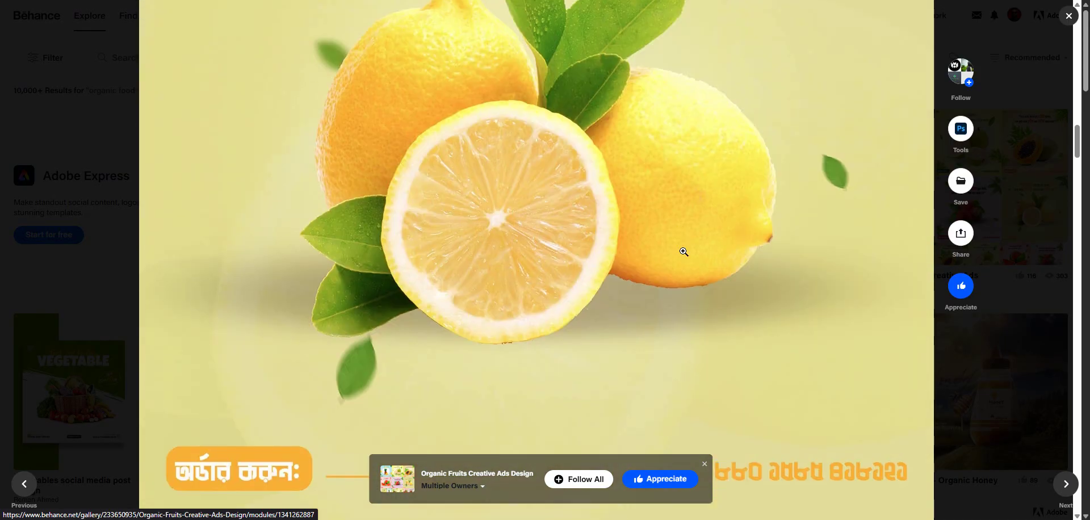
scroll(683, 251, "down", 5)
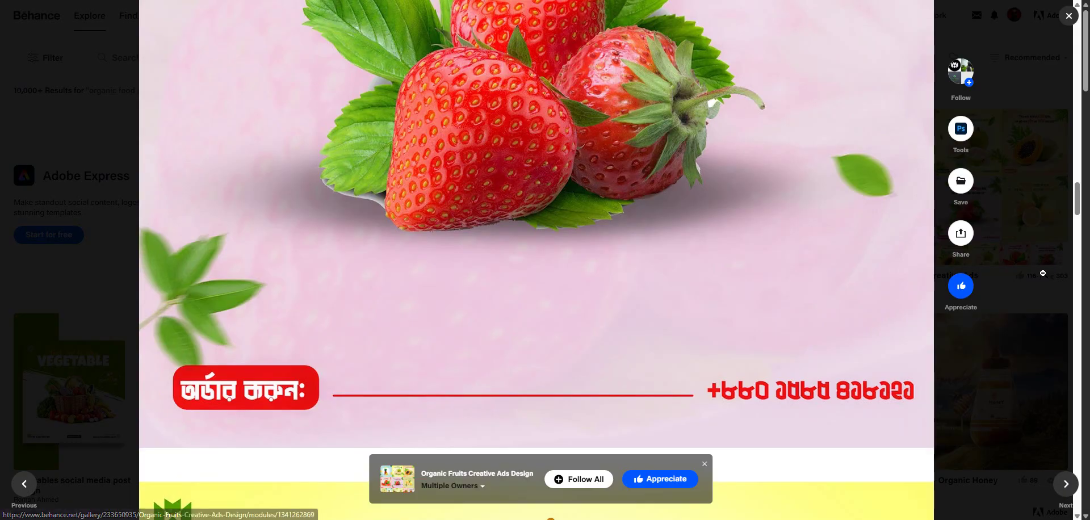
key("Escape")
Step: Look through the "organic food social media post" results for more organic product ad designs
scroll(743, 297, "down", 8)
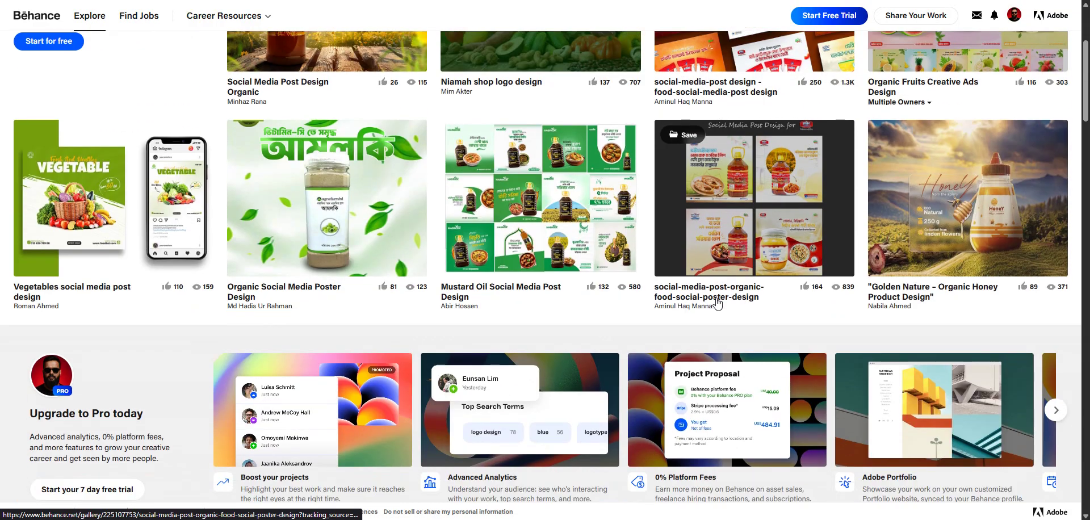
scroll(718, 304, "down", 4)
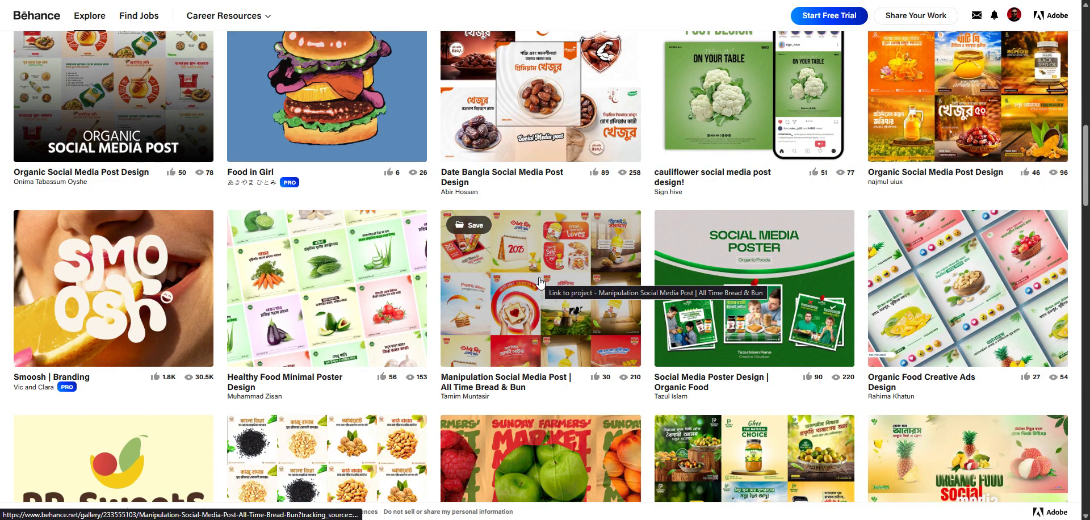
scroll(540, 282, "down", 4)
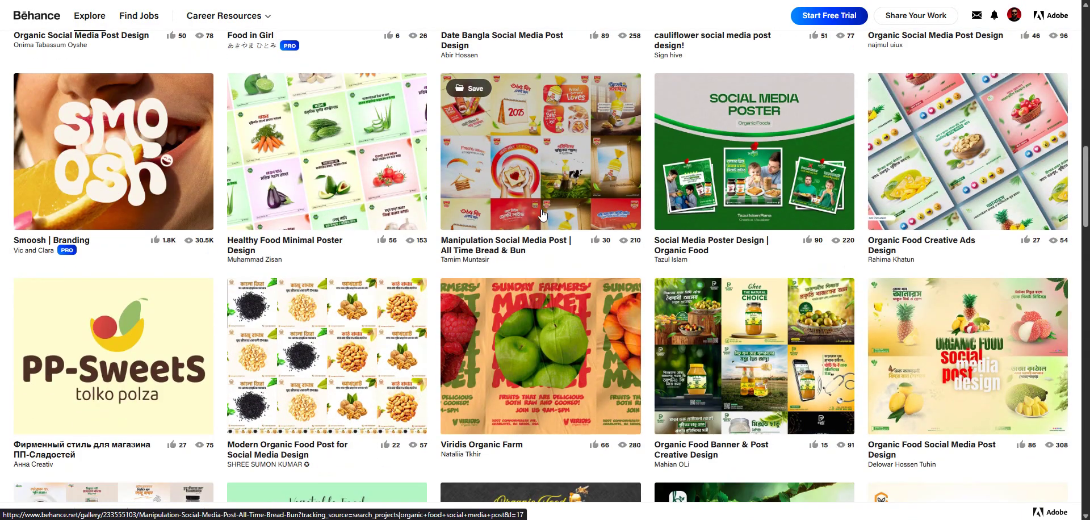
scroll(542, 214, "down", 3)
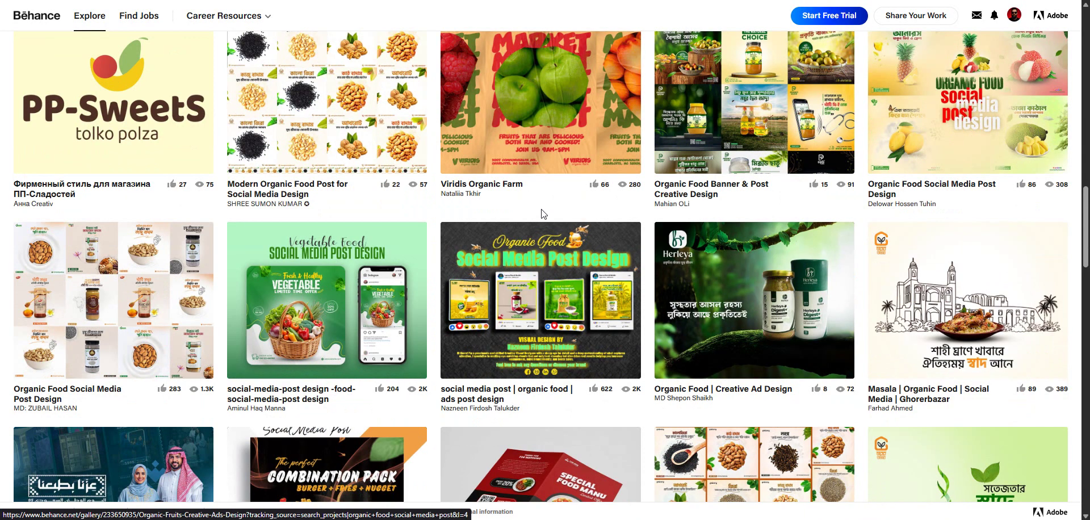
scroll(540, 213, "down", 8)
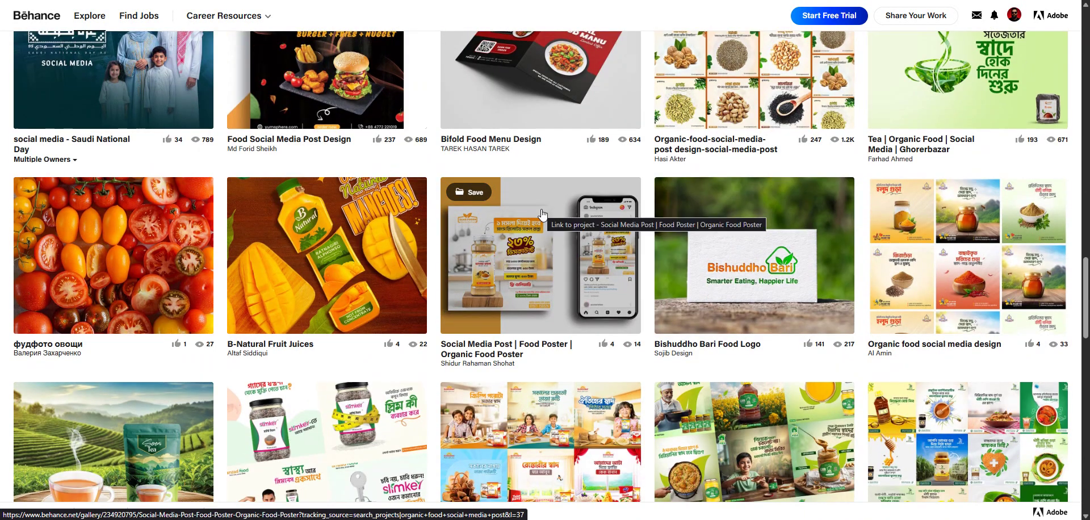
scroll(542, 214, "down", 7)
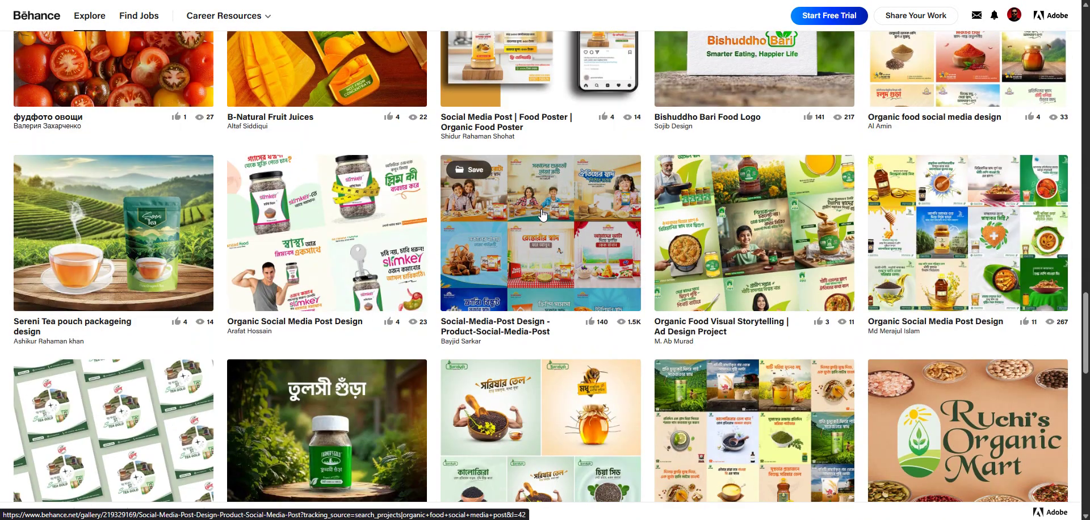
scroll(542, 214, "down", 8)
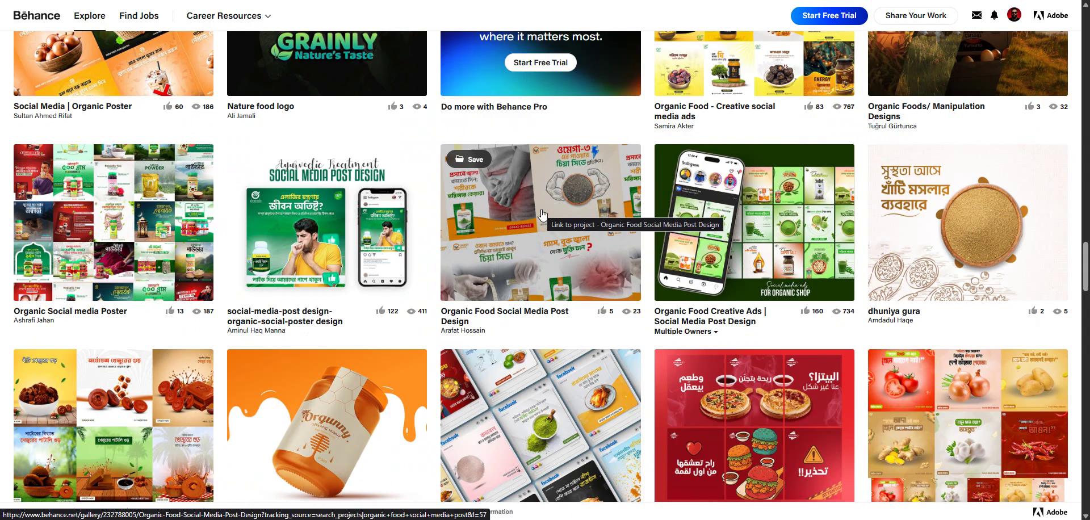
Step: Open the Organic Food Social Media Post Design project with chia seed ads and examine its Ghorer Bazar chia and moringa posts
left_click(542, 214)
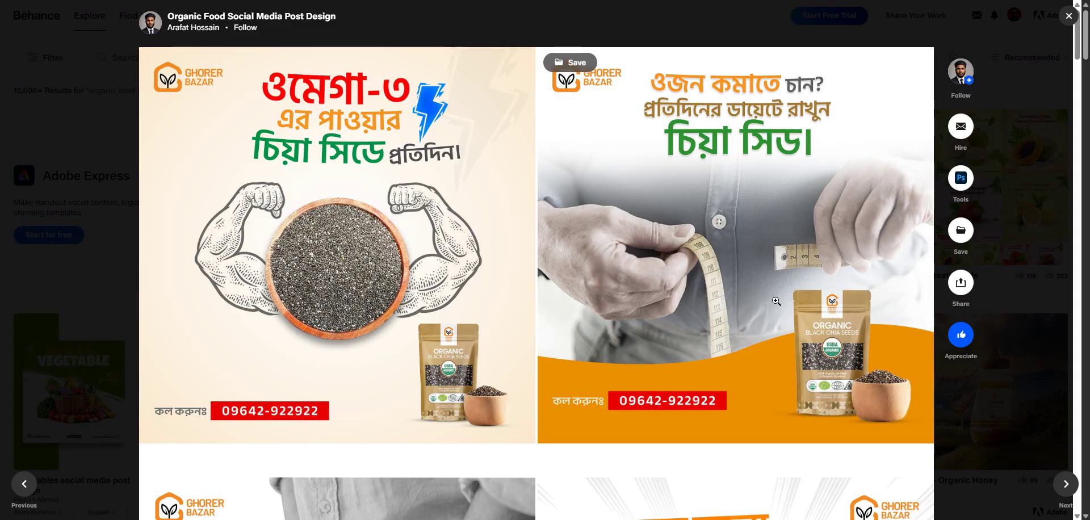
scroll(776, 301, "down", 8)
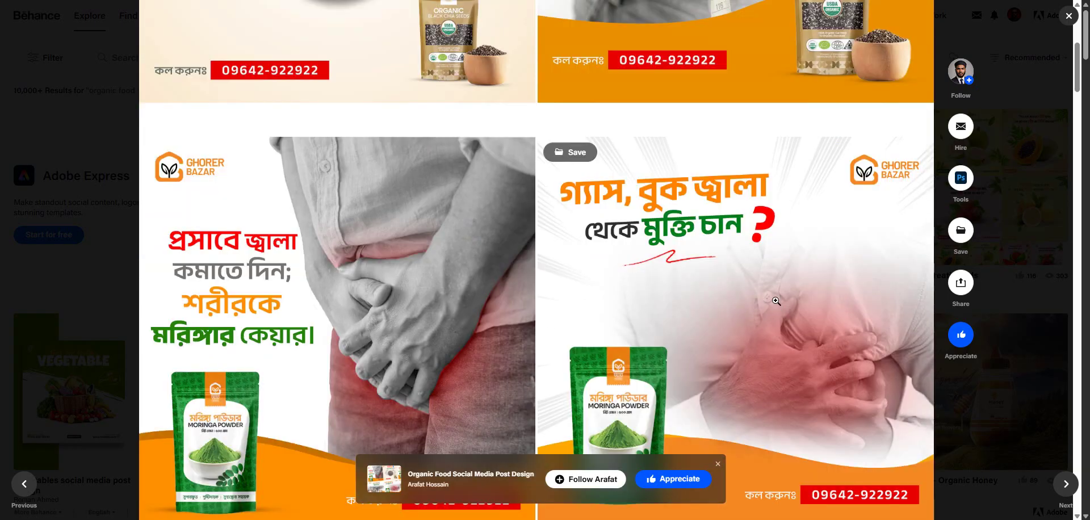
scroll(776, 301, "up", 1)
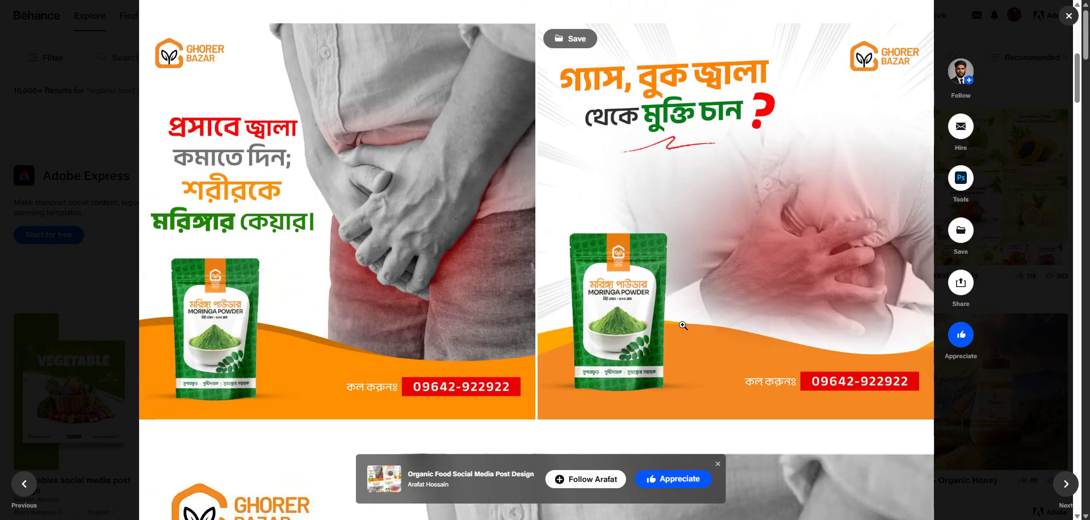
Step: Switch to the Google Meet call, mute and unmute the microphone, and return to the Behance project
key("ctrl+shift+Tab")
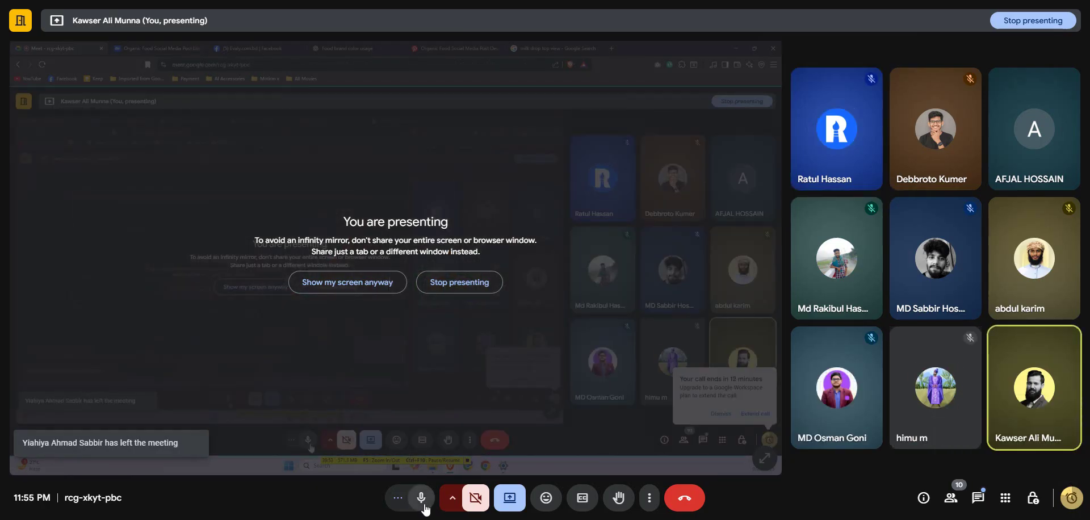
left_click(422, 504)
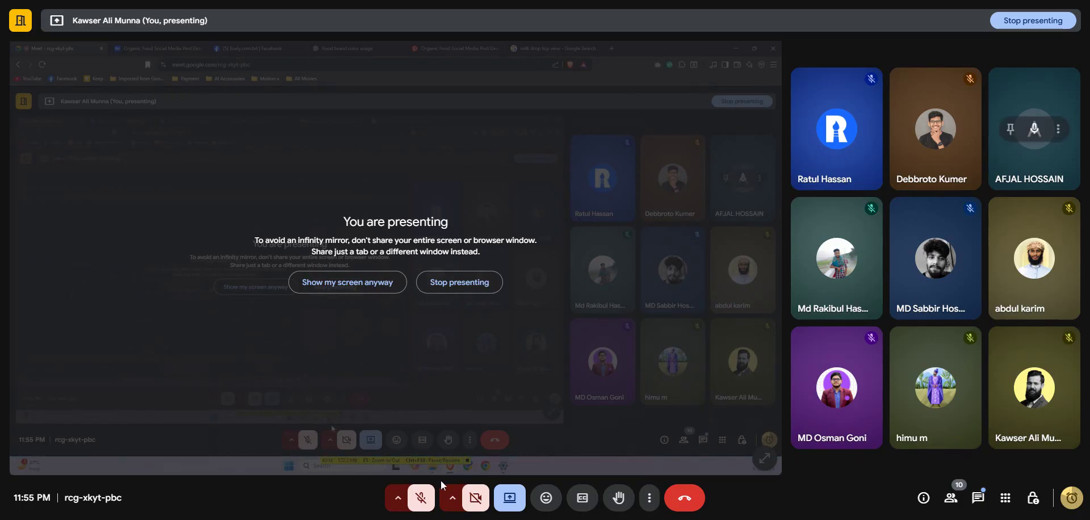
left_click(425, 492)
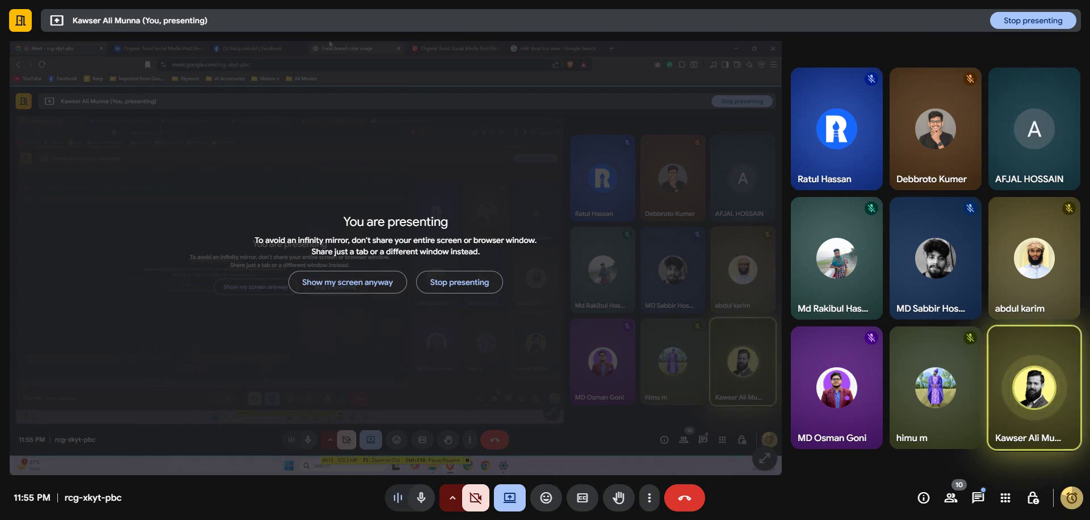
key("alt+Tab")
Step: Examine the enlarged moringa powder ad in the Ghorer Bazar project and close the project
scroll(569, 301, "down", 3)
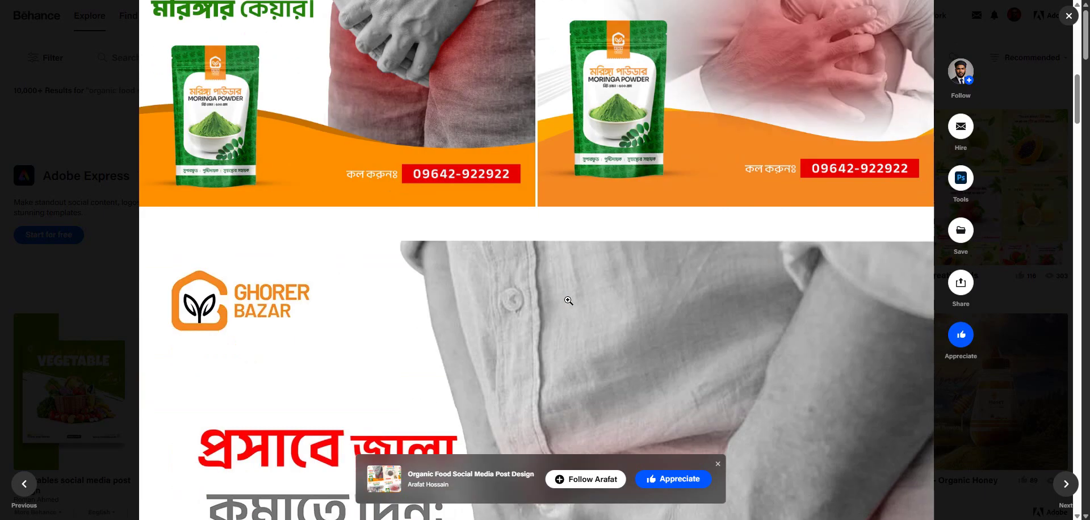
scroll(569, 300, "up", 3)
scroll(613, 265, "down", 6)
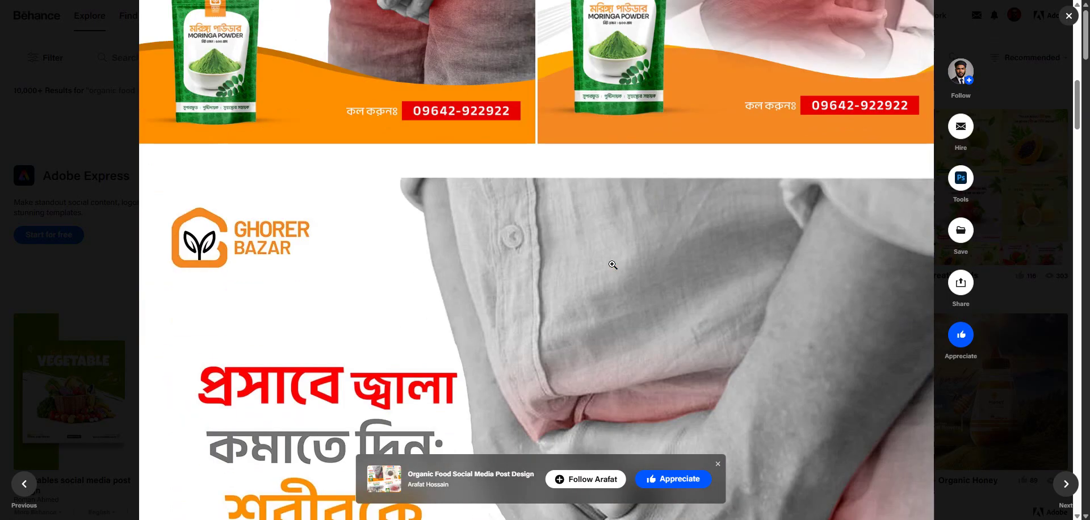
scroll(613, 265, "down", 7)
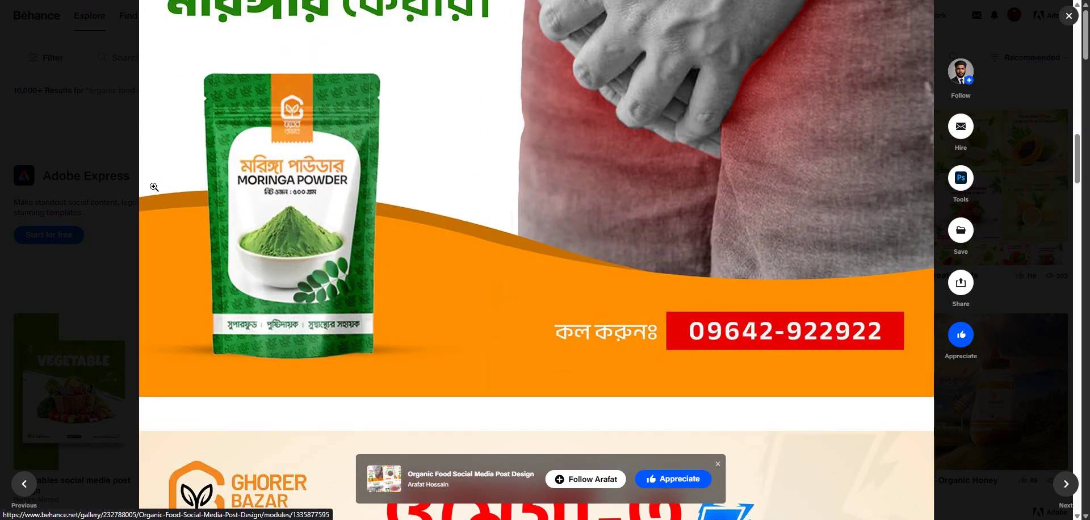
key("Escape")
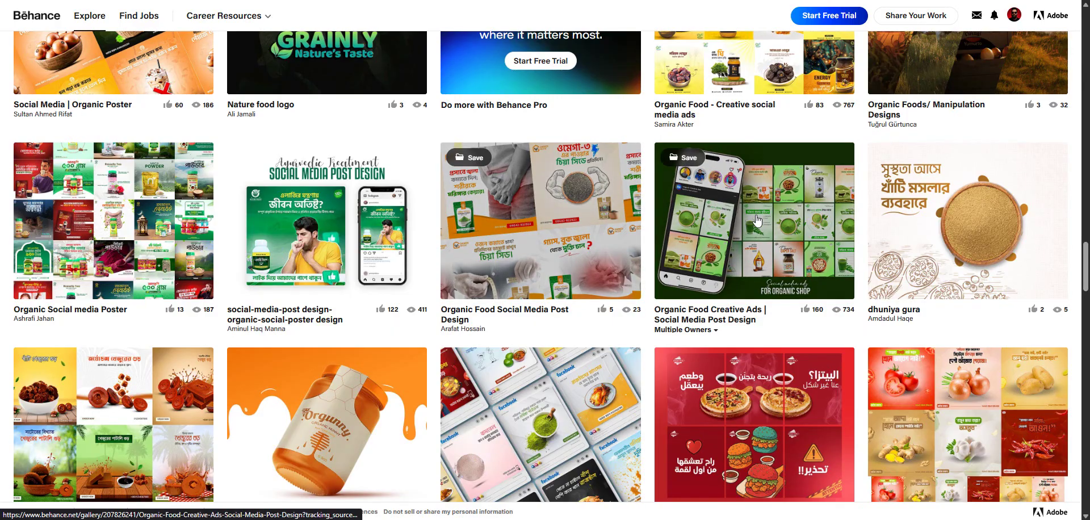
Step: Look over the result rows around the Honey Jar Label Design and Organic Vegetable Creative Ads projects
mouse_move(757, 220)
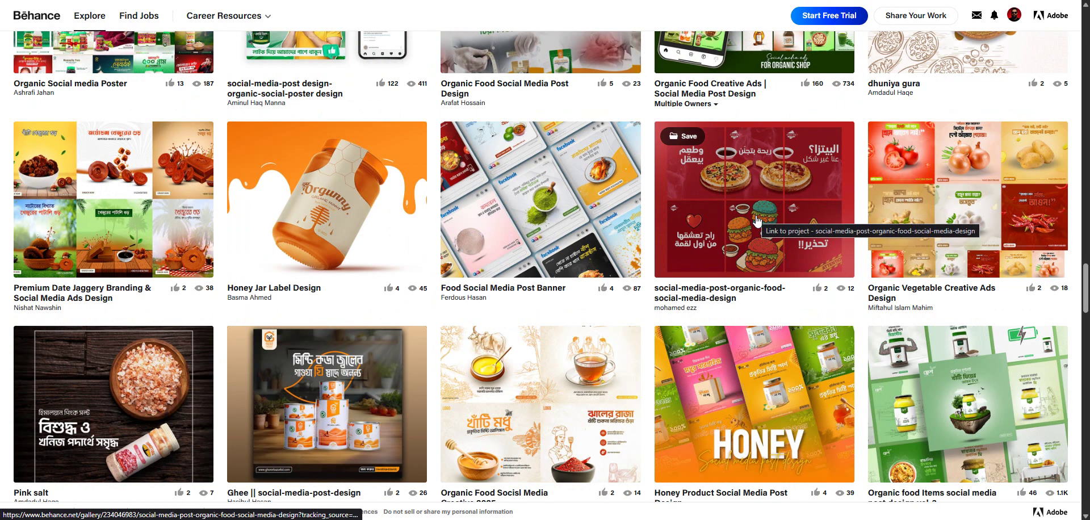
scroll(756, 220, "down", 4)
scroll(757, 220, "up", 4)
scroll(757, 221, "down", 4)
scroll(756, 220, "up", 4)
scroll(757, 220, "down", 1)
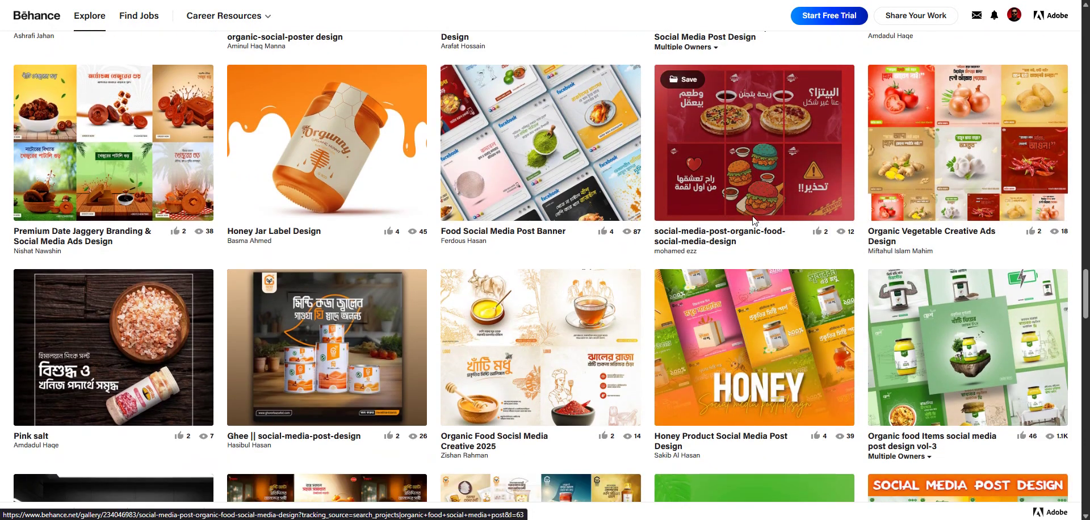
mouse_move(414, 329)
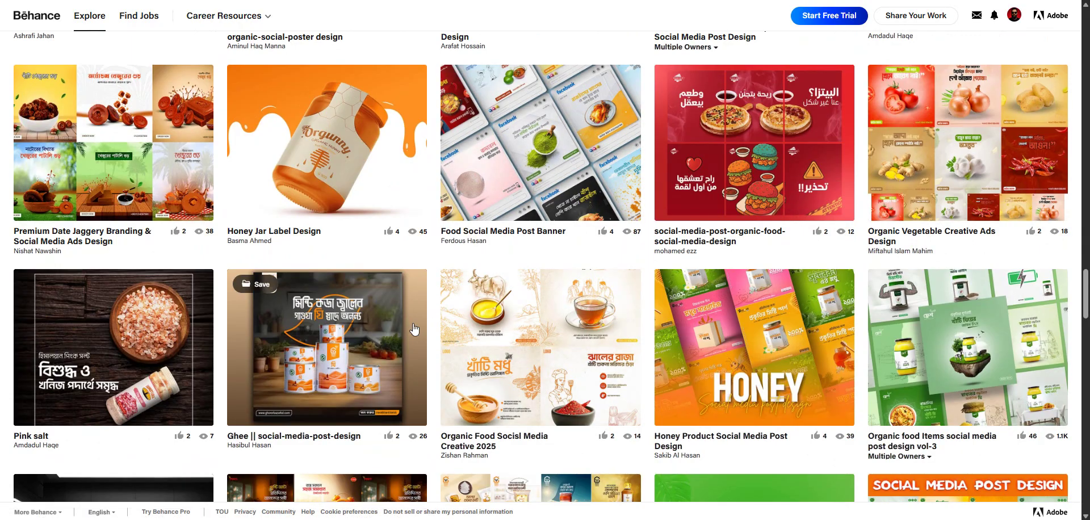
Step: Open the "Ghee || social-media-post-design" project and examine its product composition and headline
left_click(301, 372)
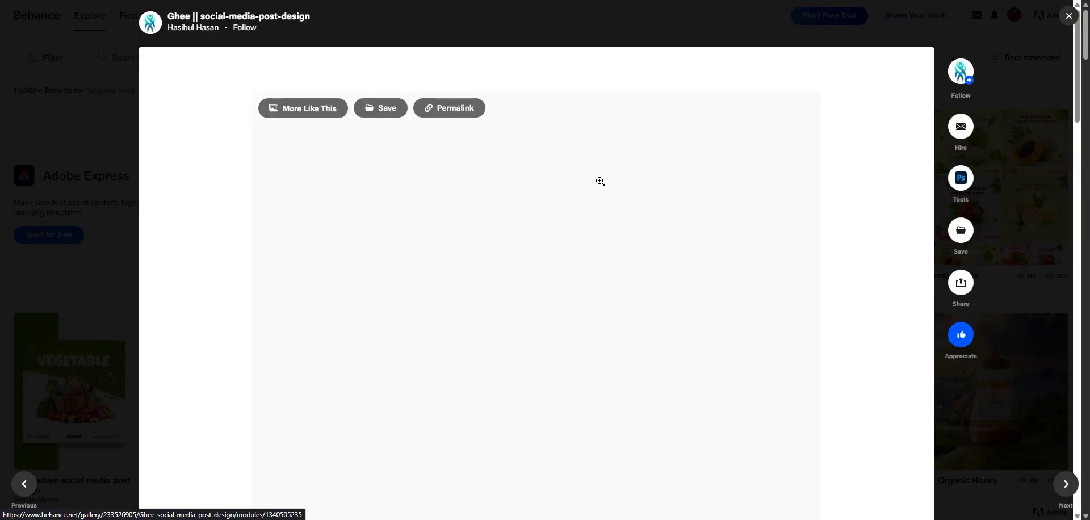
scroll(572, 214, "down", 9)
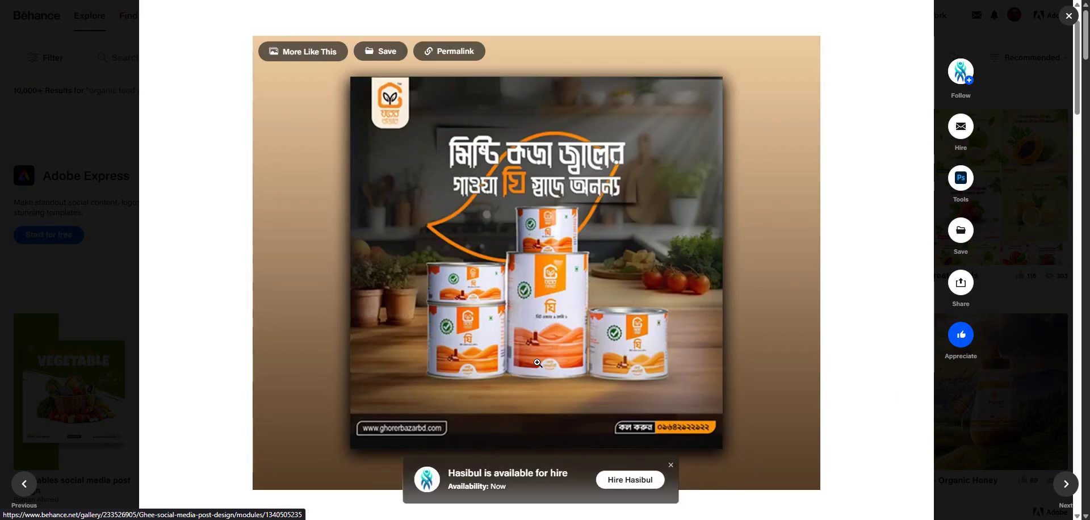
scroll(537, 363, "down", 10)
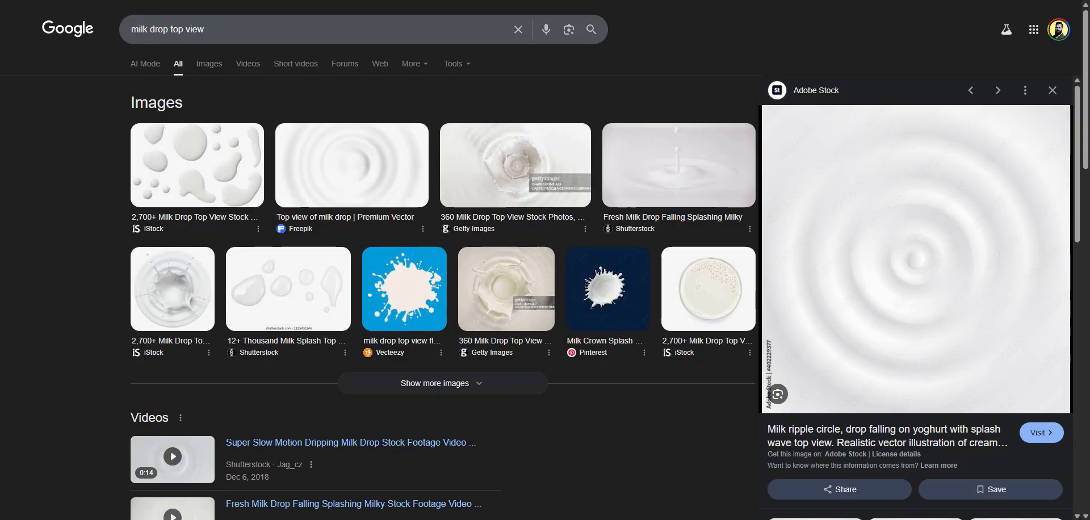
Step: Switch to the Google tab, search for "teer atta" and look through the image results
key("ctrl+l")
type("teer")
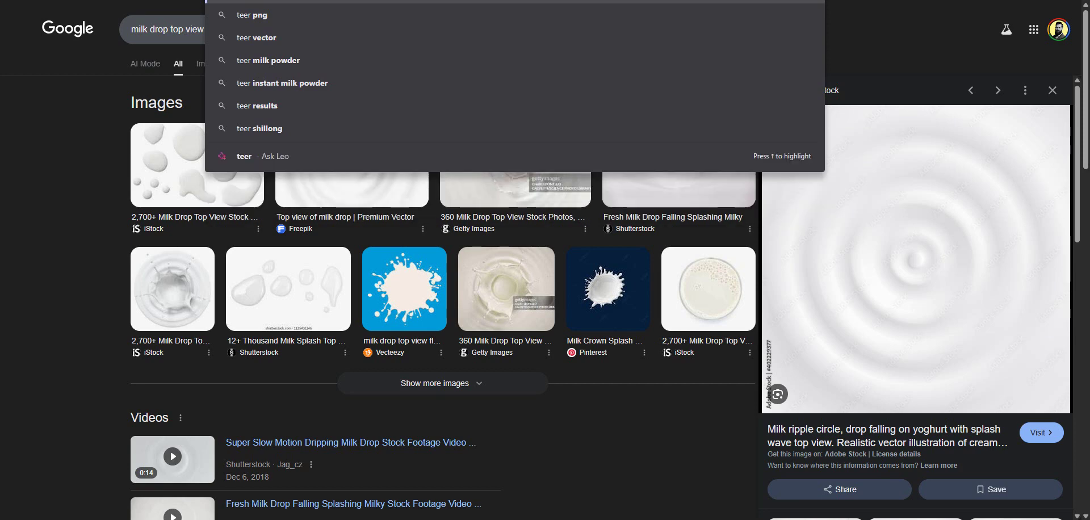
type("atta")
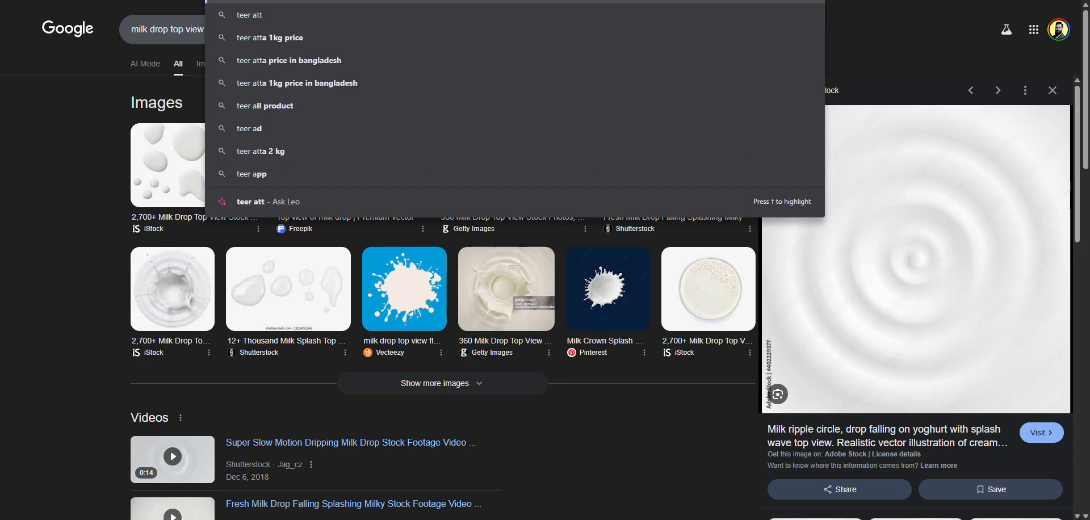
key("Return")
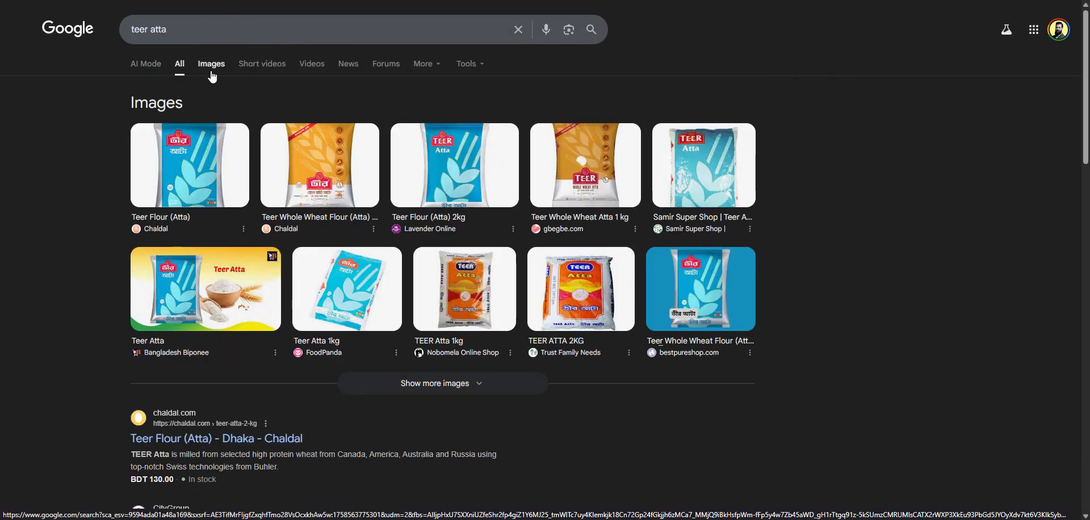
left_click(211, 67)
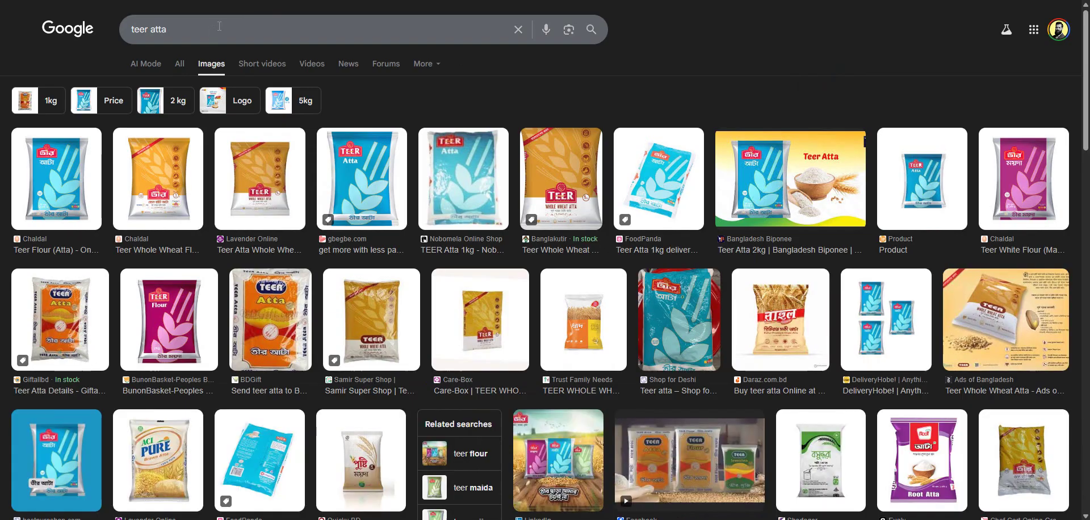
scroll(282, 147, "down", 8)
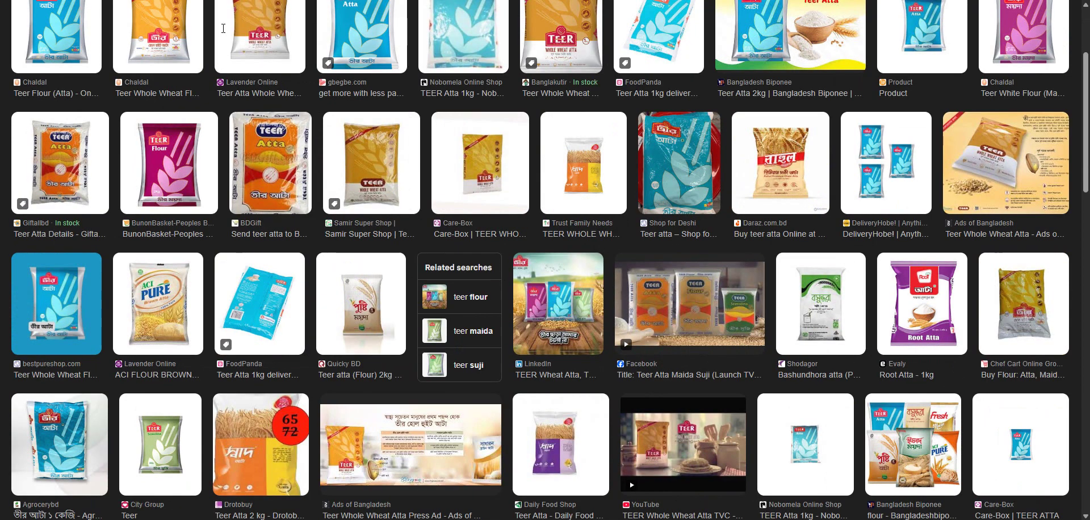
scroll(281, 147, "down", 5)
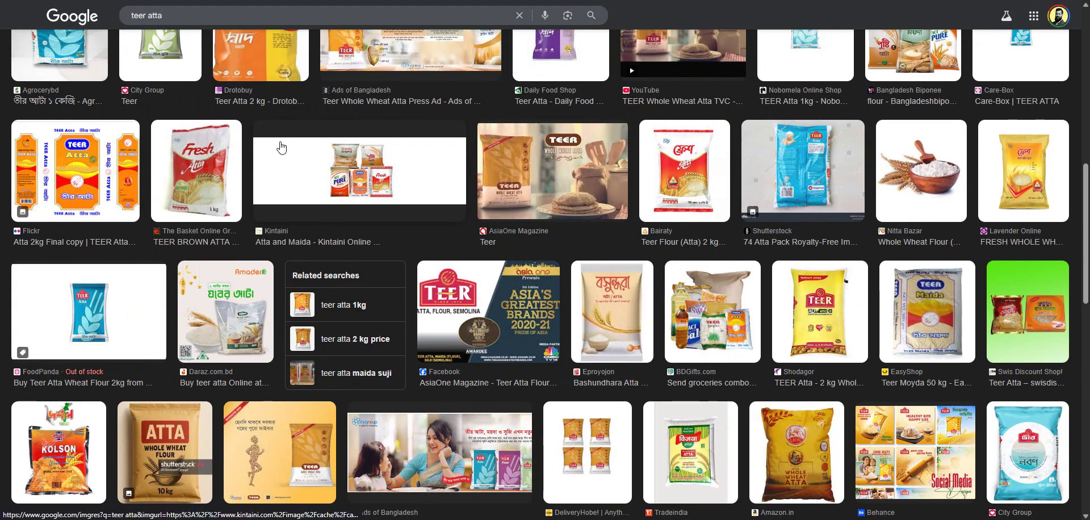
Step: Change the image search to "teer mosharraf karim" and look through the results
left_click(232, 16)
key("BackSpace")
key("BackSpace")
key("BackSpace")
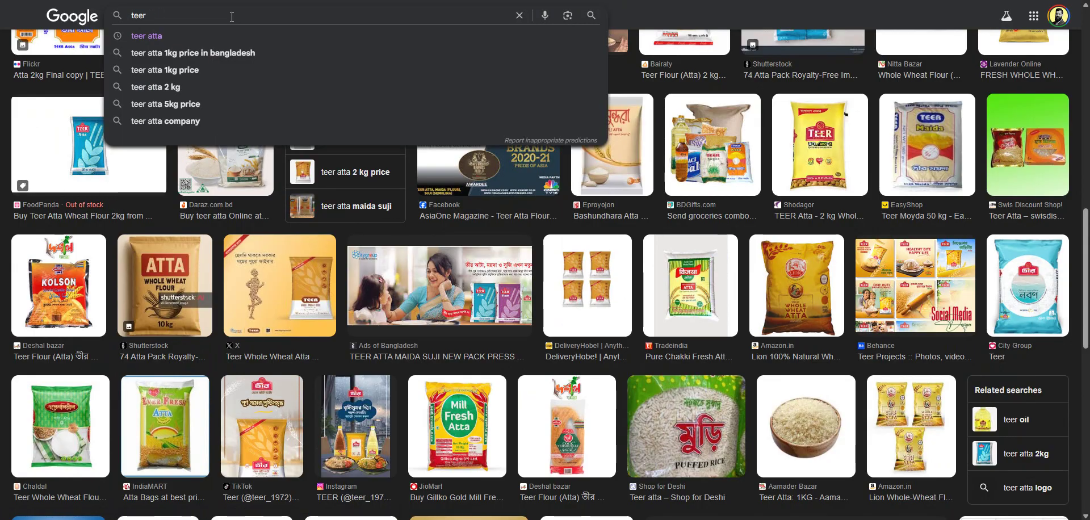
type("mosharraf karim")
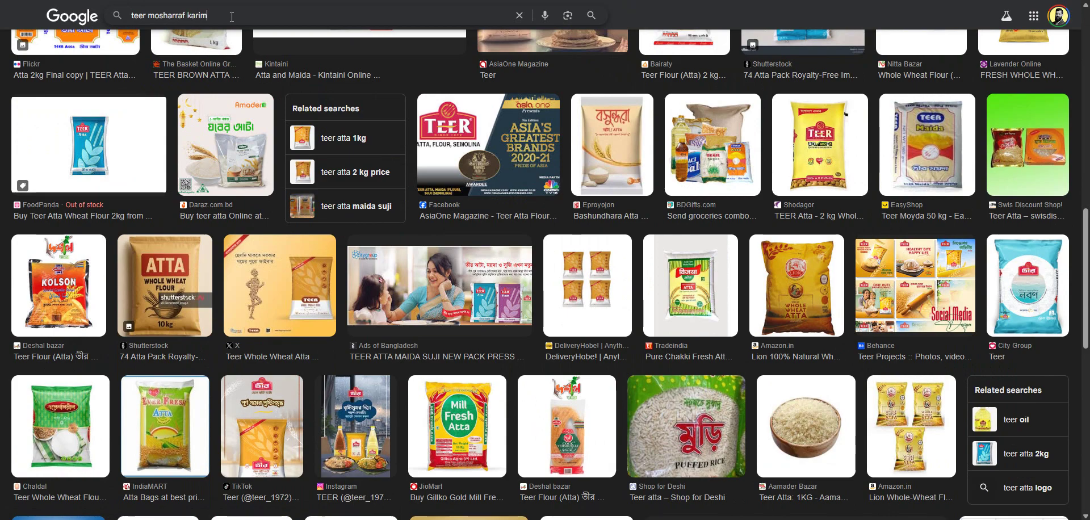
key("Return")
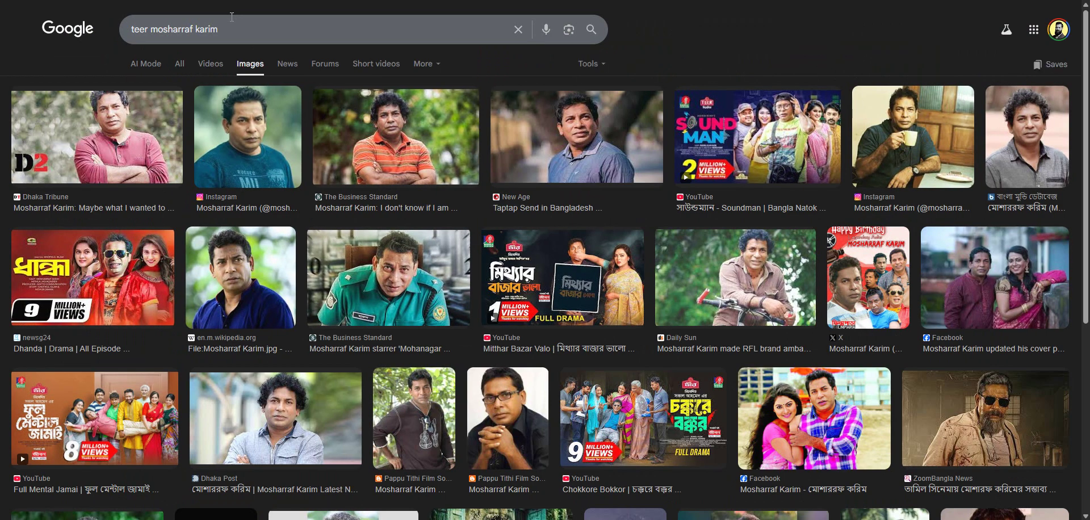
scroll(283, 192, "down", 5)
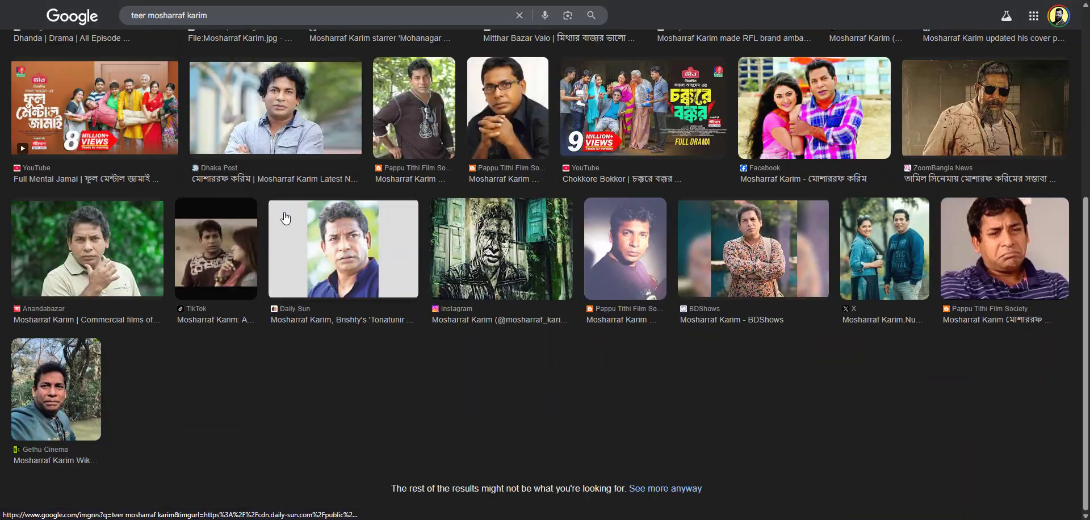
Step: Change the image search to "teer ad creatives" and look over the results and the Teer 52 Years Campaign ad
scroll(285, 218, "up", 6)
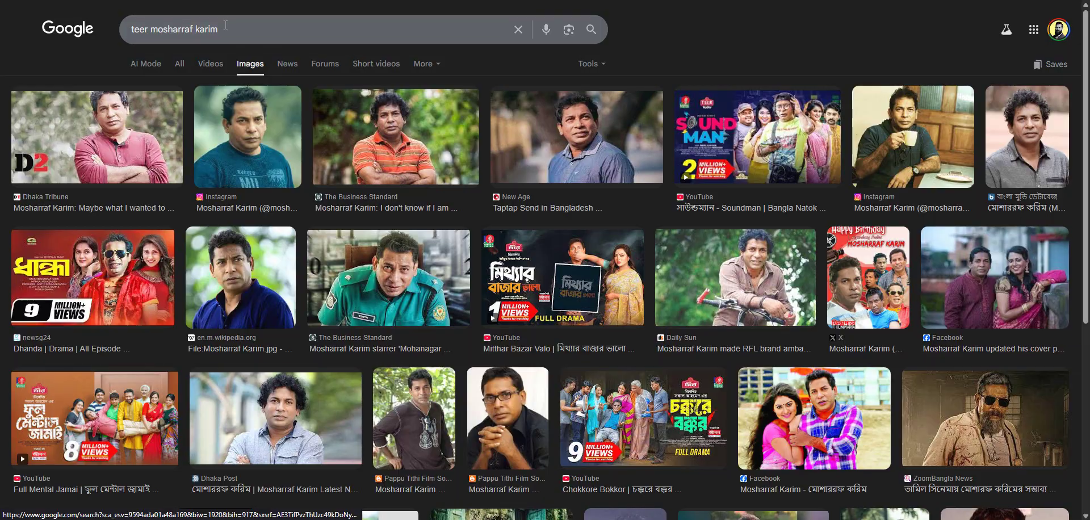
left_click_drag(153, 28, 151, 27)
type("teer bad creatives")
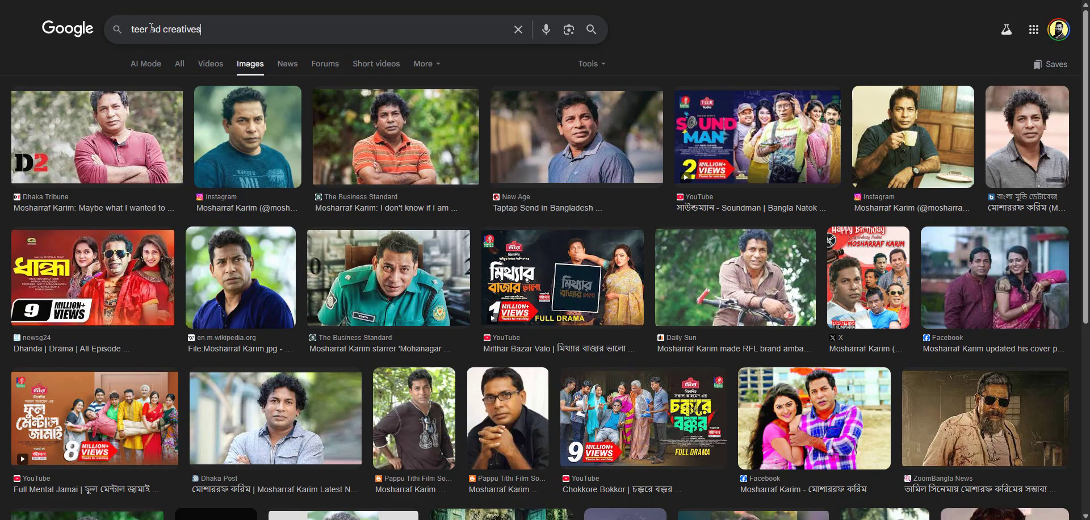
key("Return")
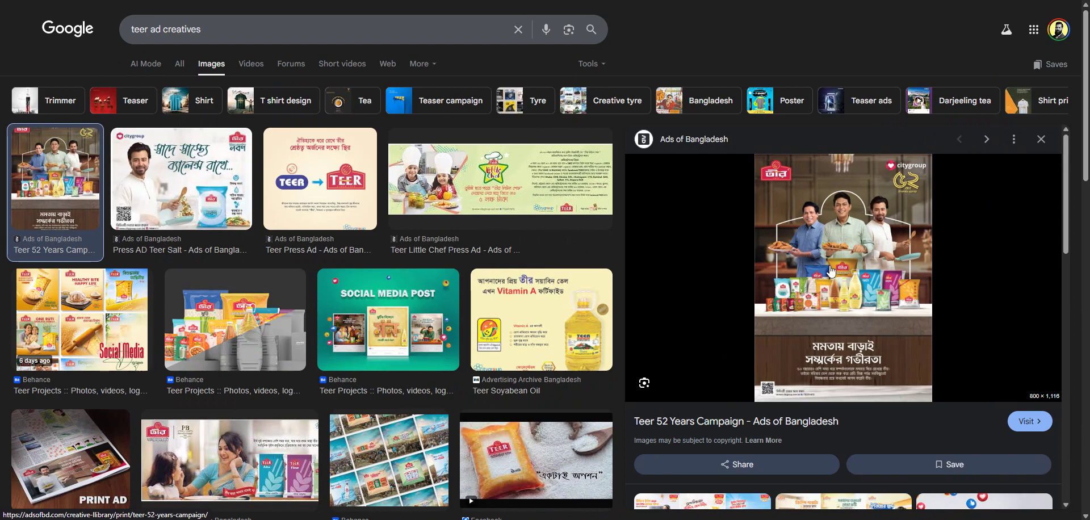
scroll(1016, 322, "down", 4)
scroll(901, 224, "up", 4)
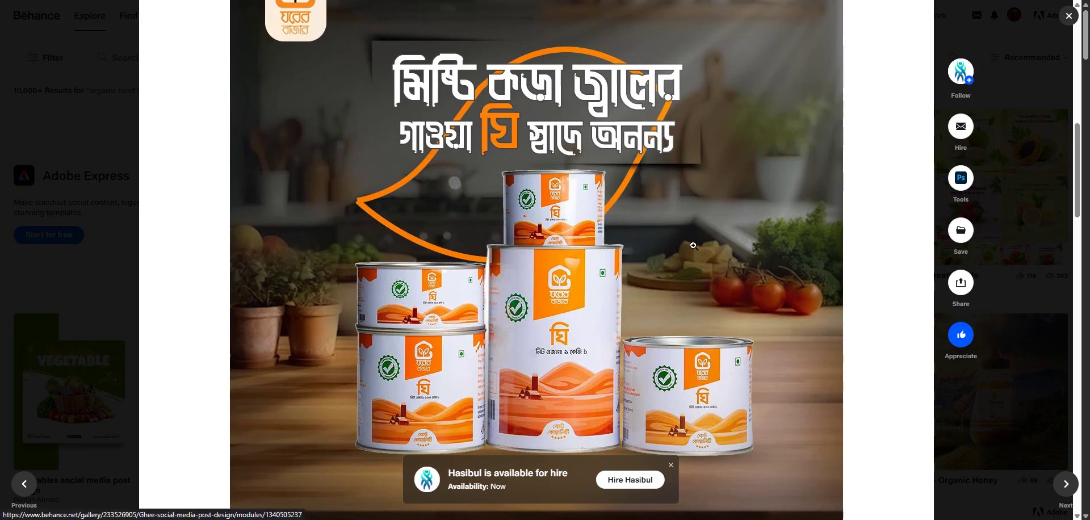
Step: Switch back to the Behance Ghee project and examine its headline, product arrangement, footer and source images
scroll(452, 260, "up", 3)
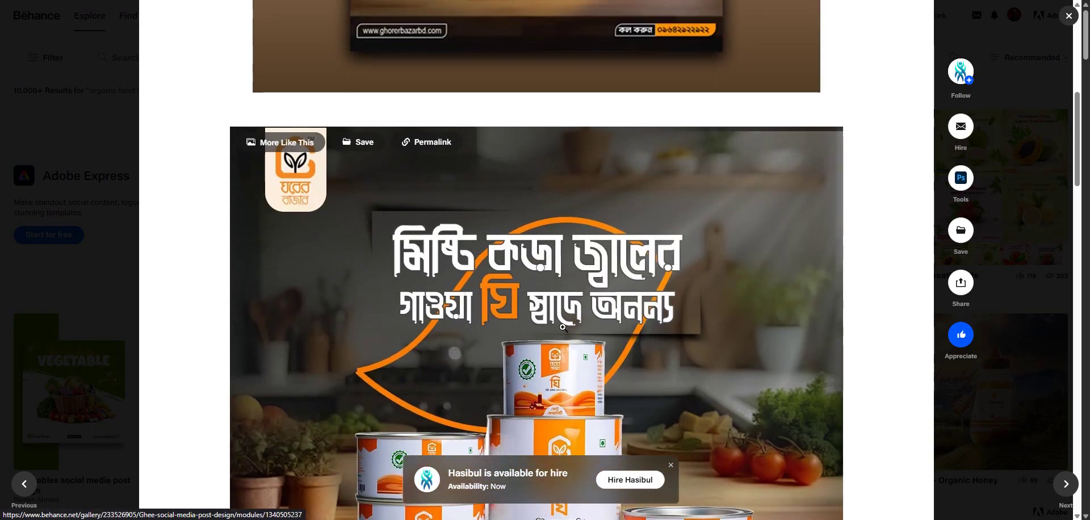
scroll(452, 261, "down", 2)
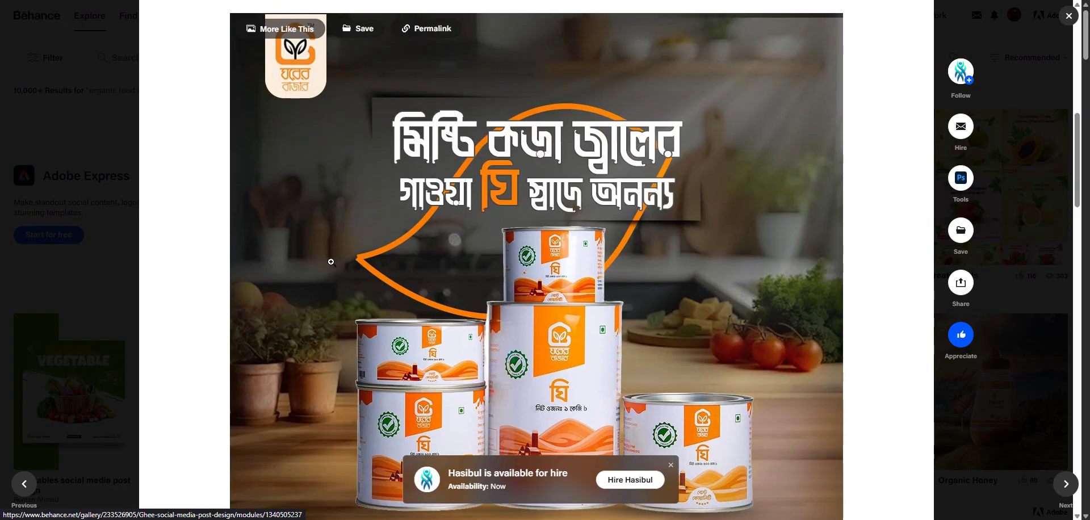
scroll(399, 185, "down", 7)
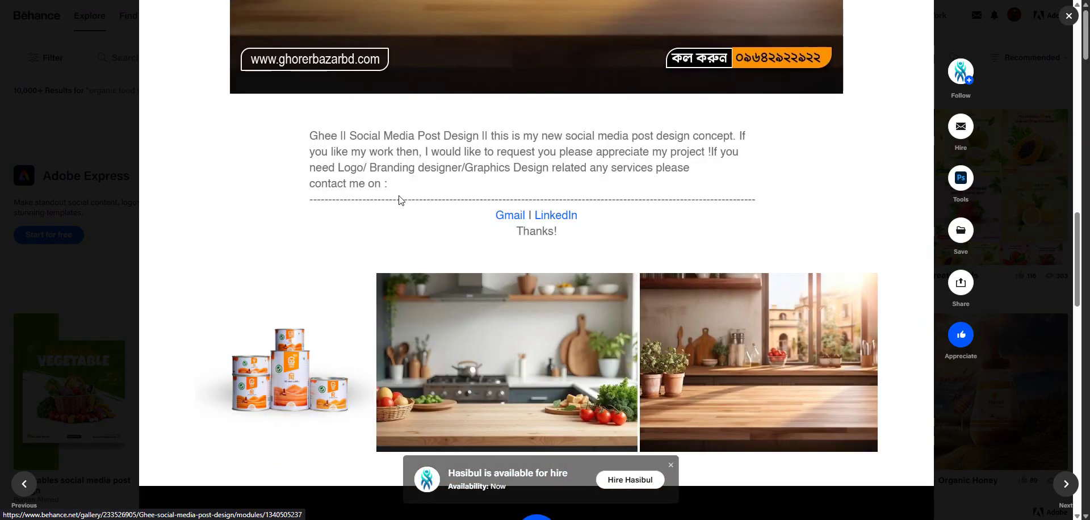
scroll(399, 195, "down", 3)
scroll(399, 195, "up", 10)
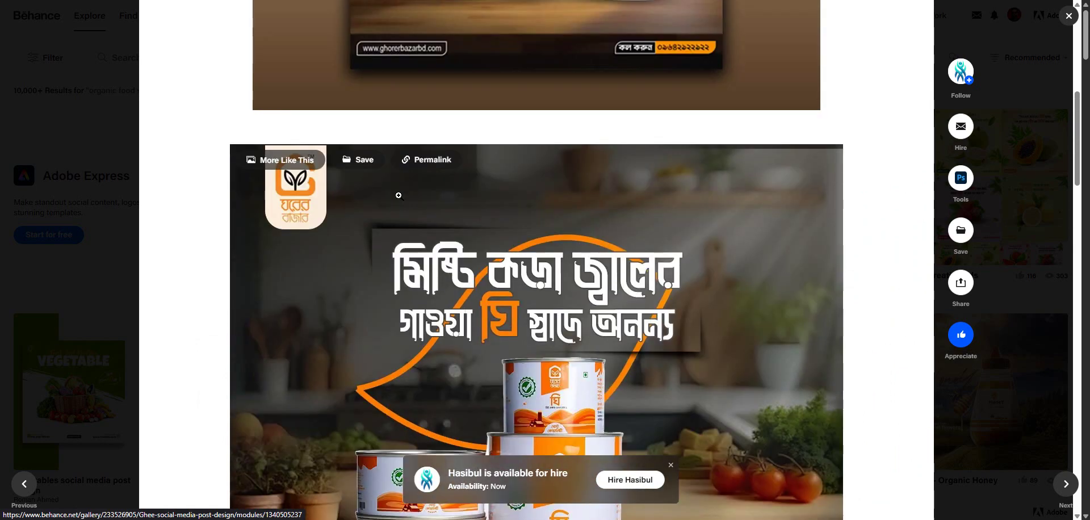
scroll(399, 195, "down", 4)
scroll(399, 195, "up", 4)
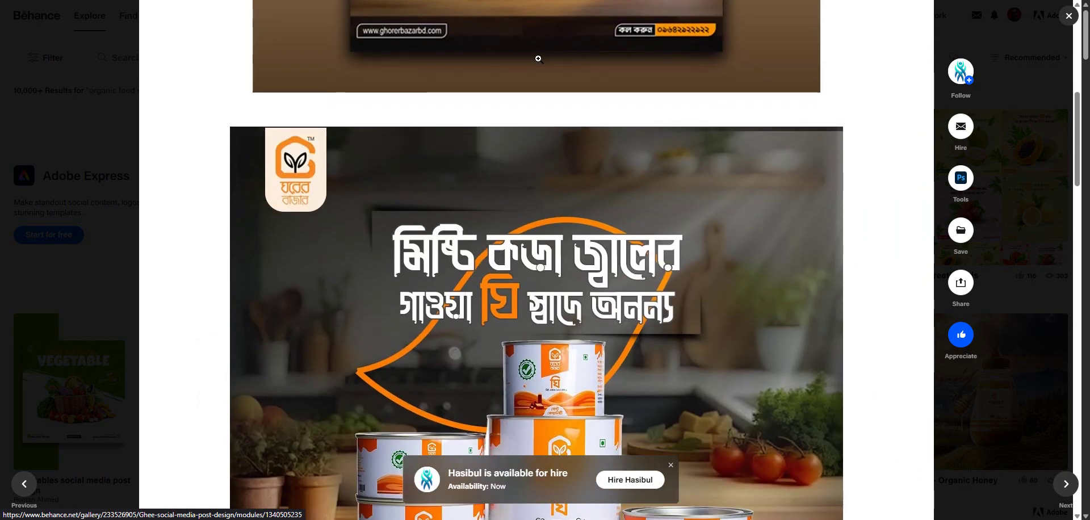
scroll(491, 263, "up", 10)
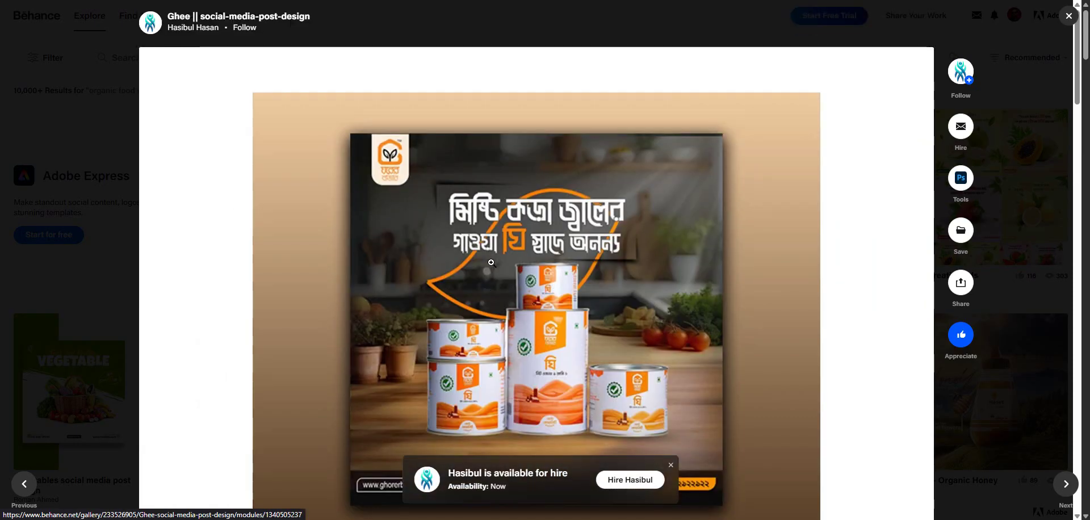
scroll(491, 263, "down", 15)
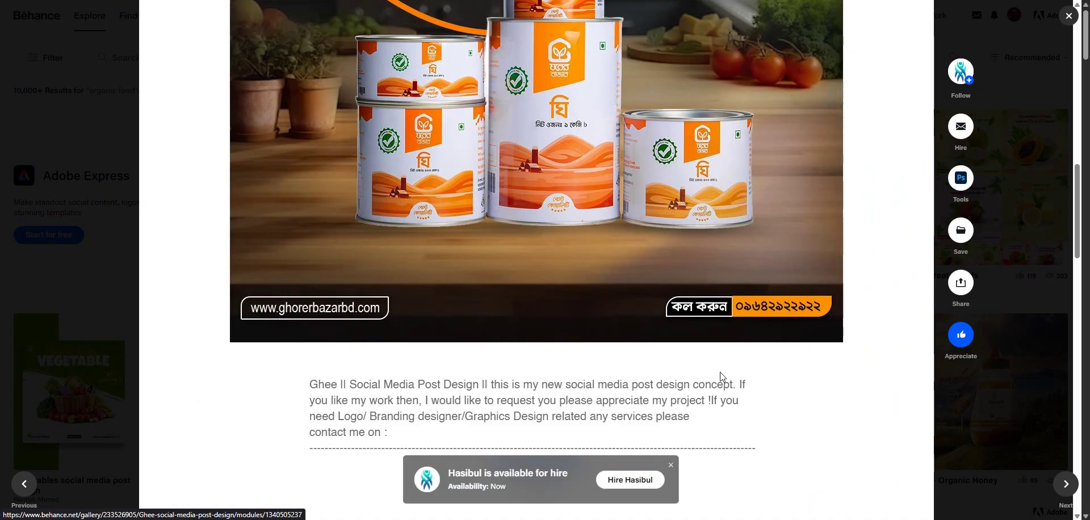
scroll(766, 300, "up", 12)
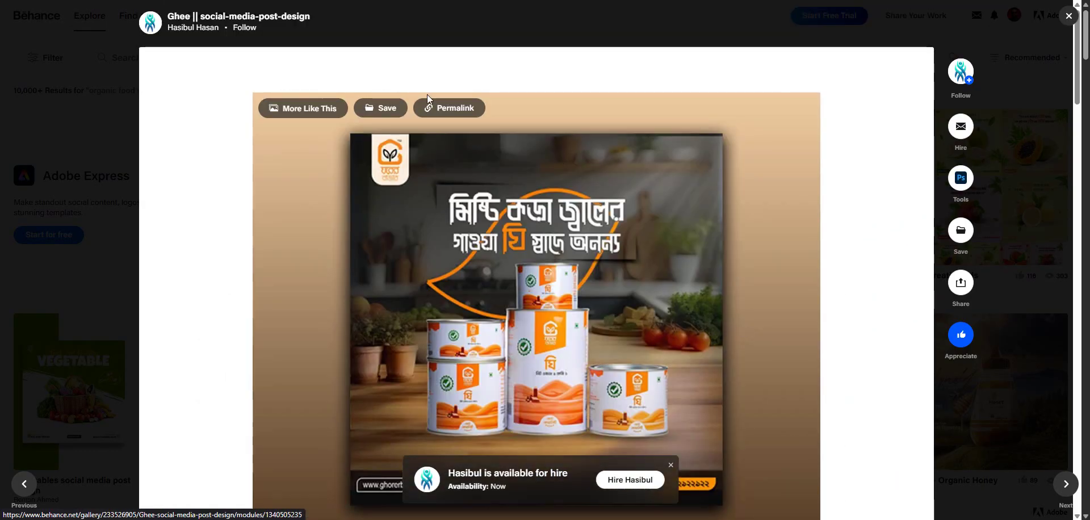
Step: View the Ghee project designer's profile card and compare the finished ad with the tin and kitchen source images
mouse_move(191, 29)
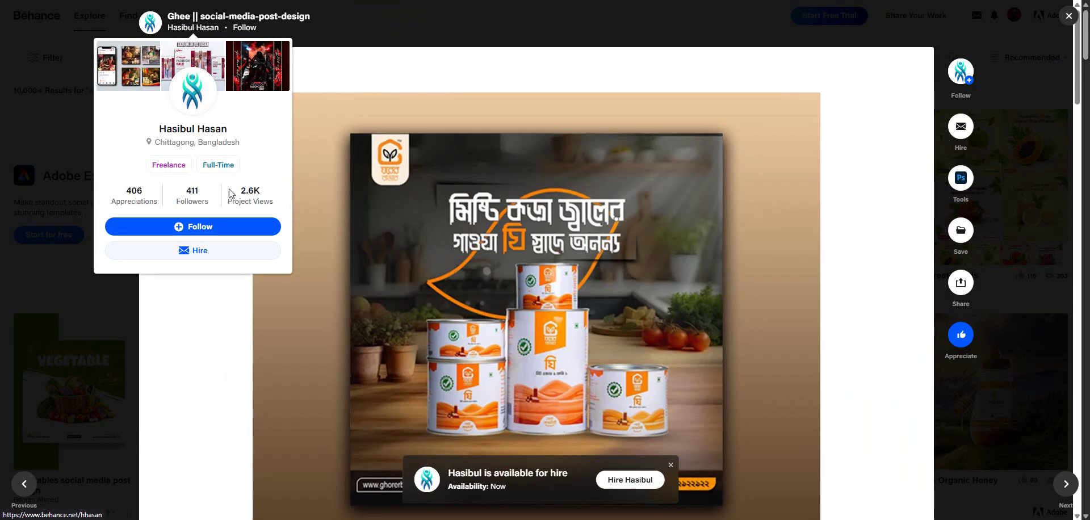
scroll(528, 267, "down", 20)
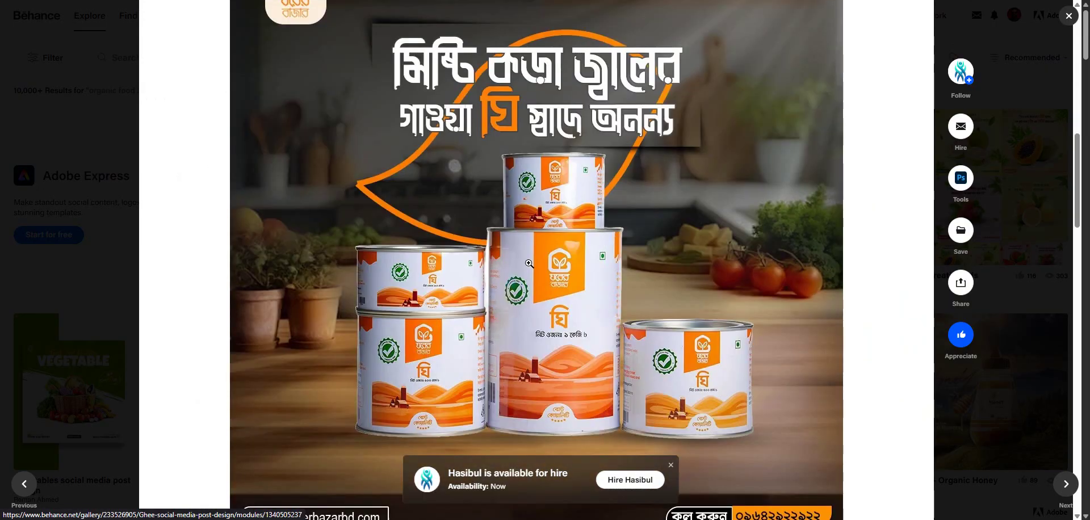
scroll(531, 254, "up", 5)
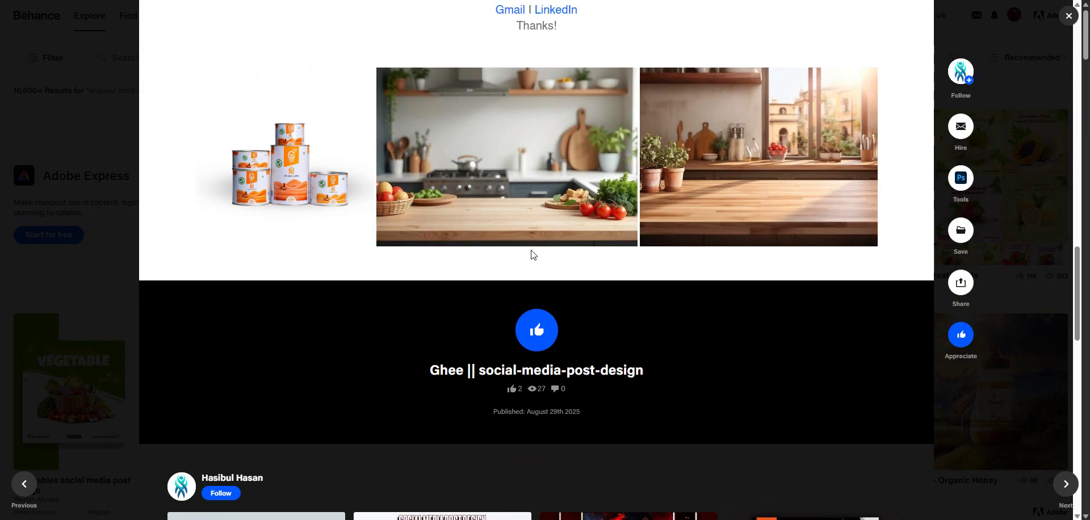
scroll(369, 287, "up", 4)
scroll(826, 201, "down", 7)
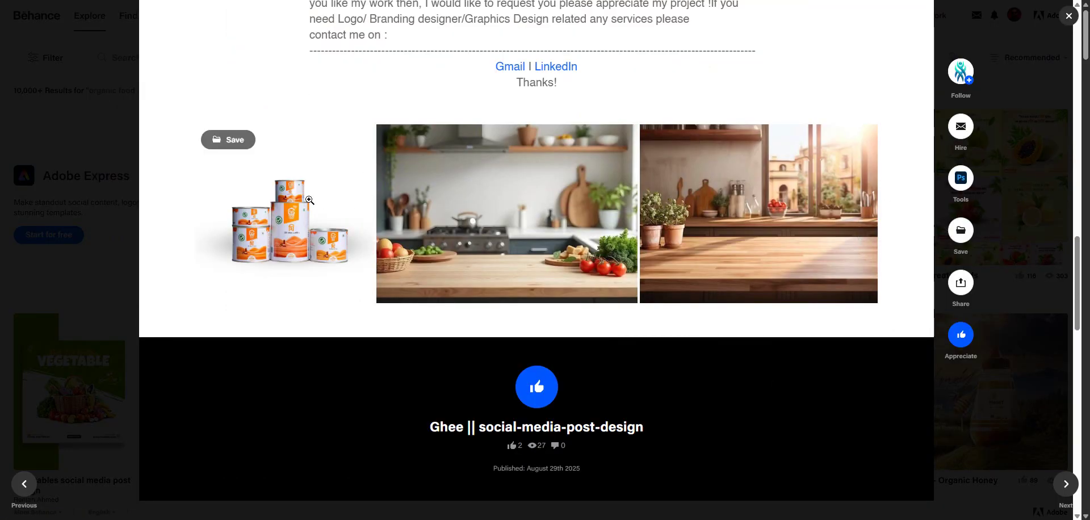
scroll(438, 210, "up", 6)
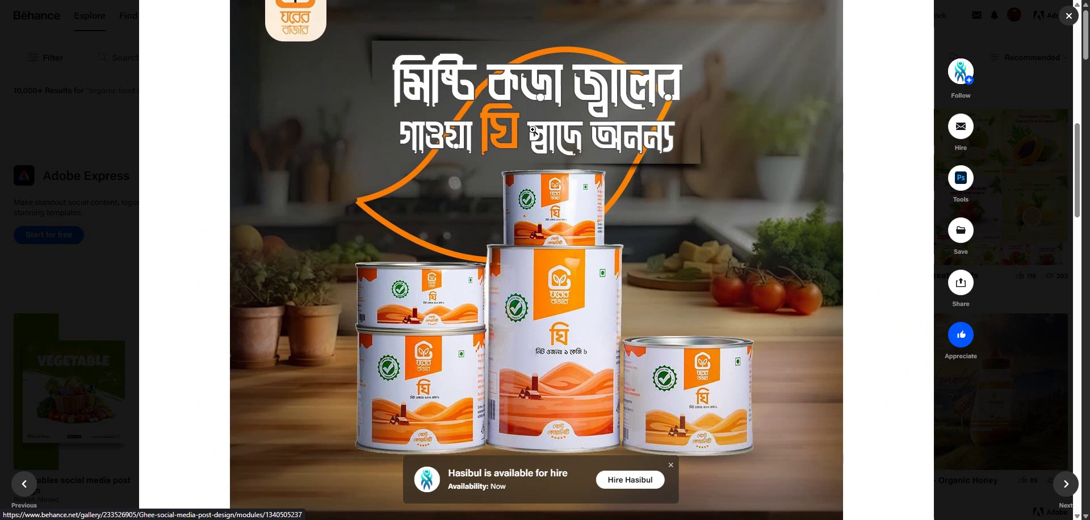
scroll(615, 122, "up", 2)
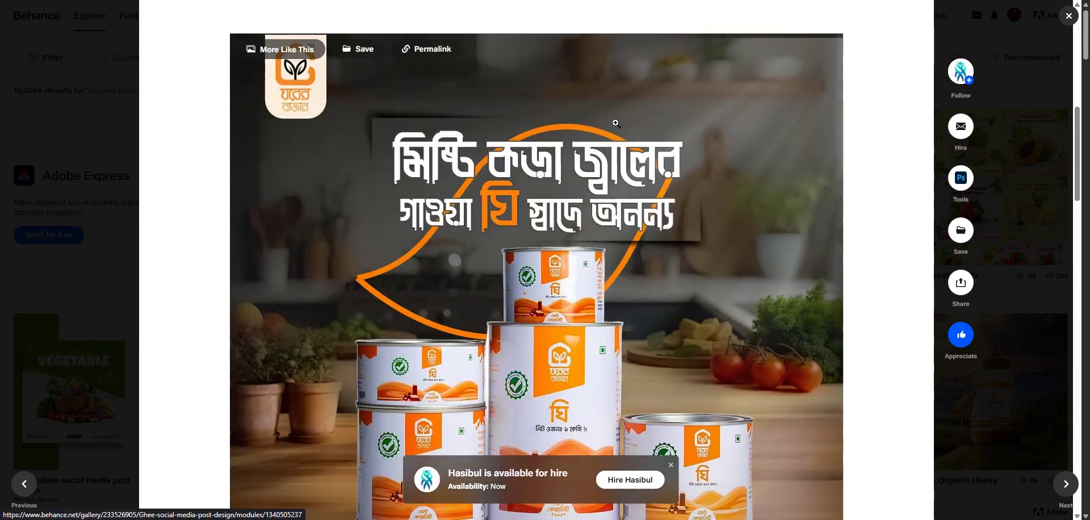
Step: Close the Ghee project and open the "Honey Product Social Media Post Design" project from the results
left_click(1017, 157)
scroll(704, 297, "down", 4)
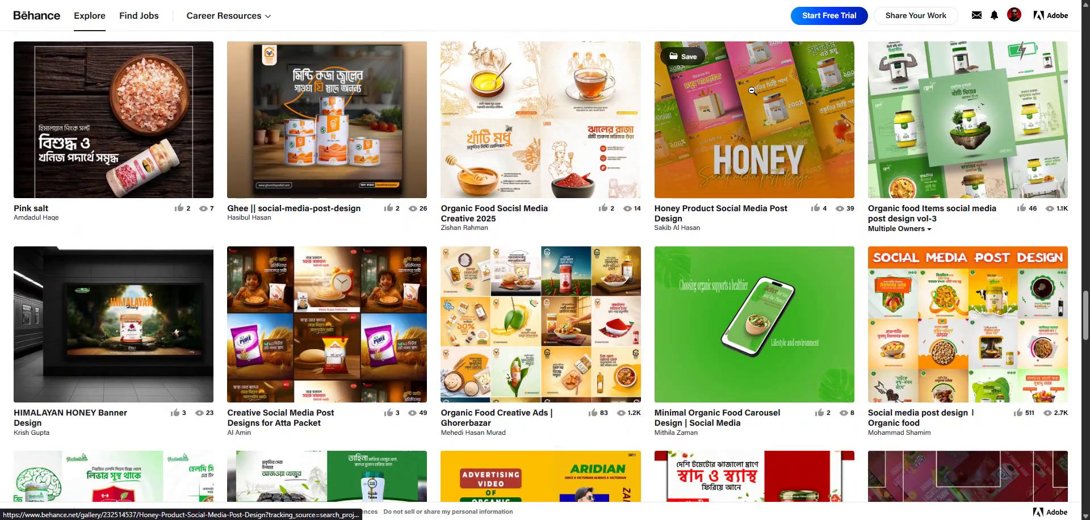
left_click(731, 146)
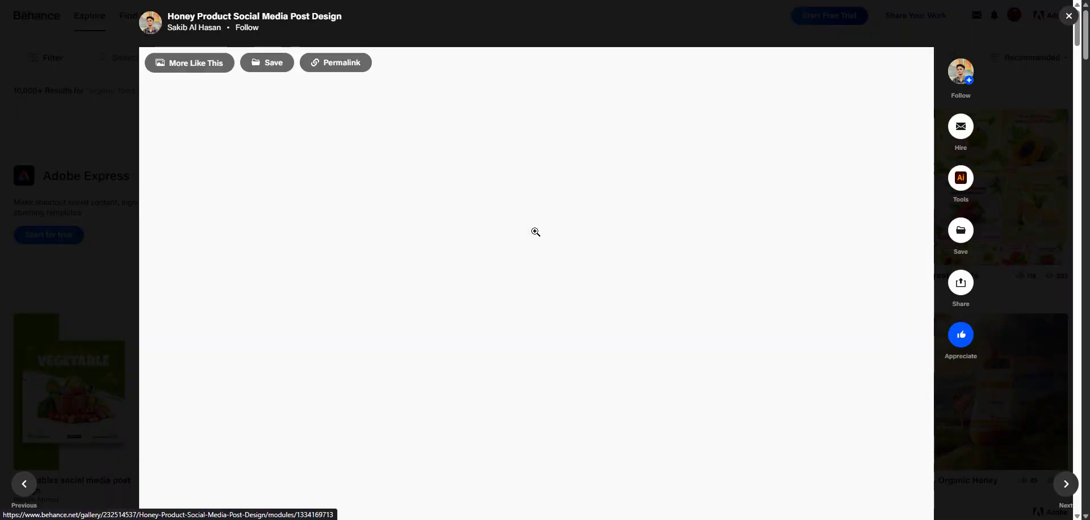
Step: Examine the yellow and green honey post variants in the project, and return to the project results
scroll(535, 231, "down", 15)
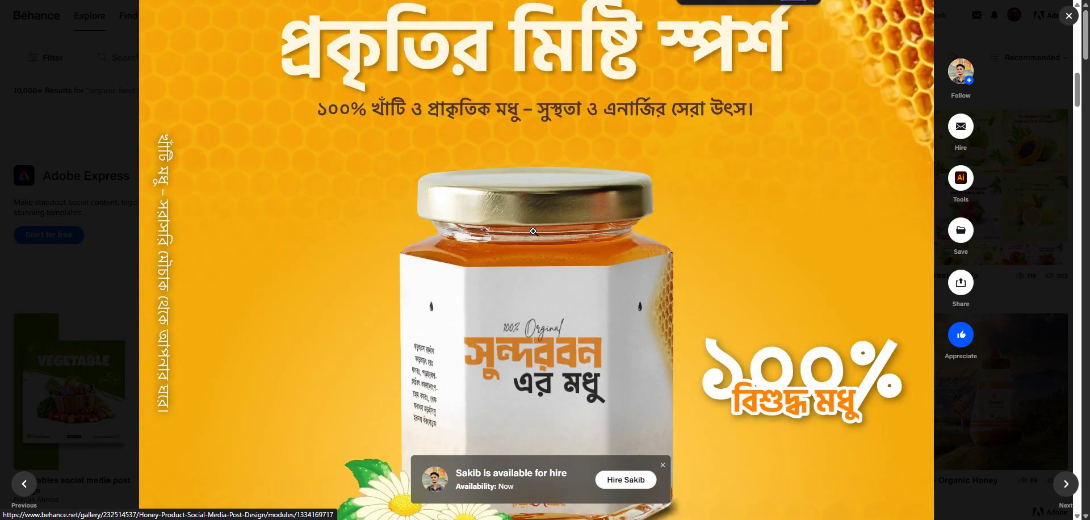
key("ctrl+minus")
key("ctrl+minus")
key("ctrl+minus")
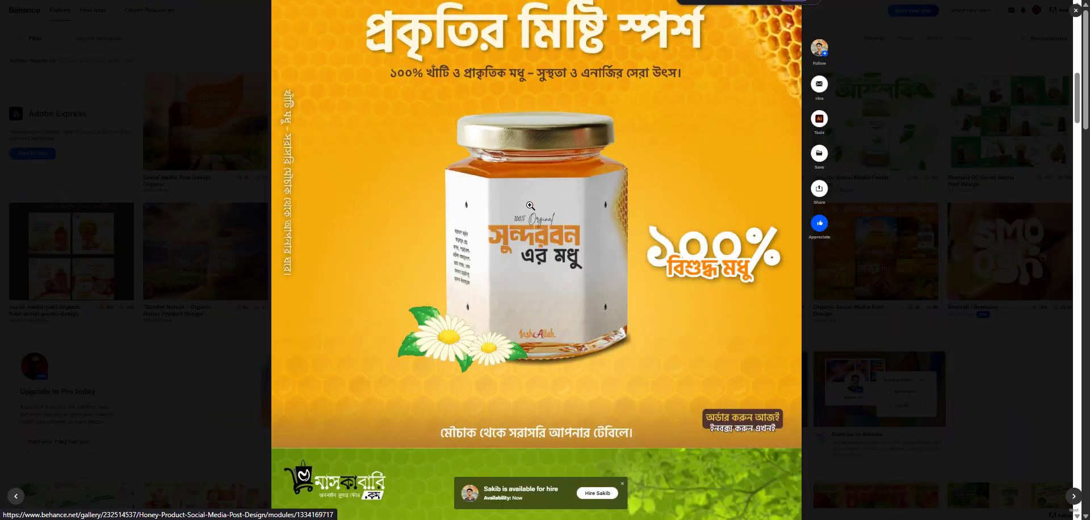
scroll(530, 206, "down", 4)
scroll(529, 205, "down", 8)
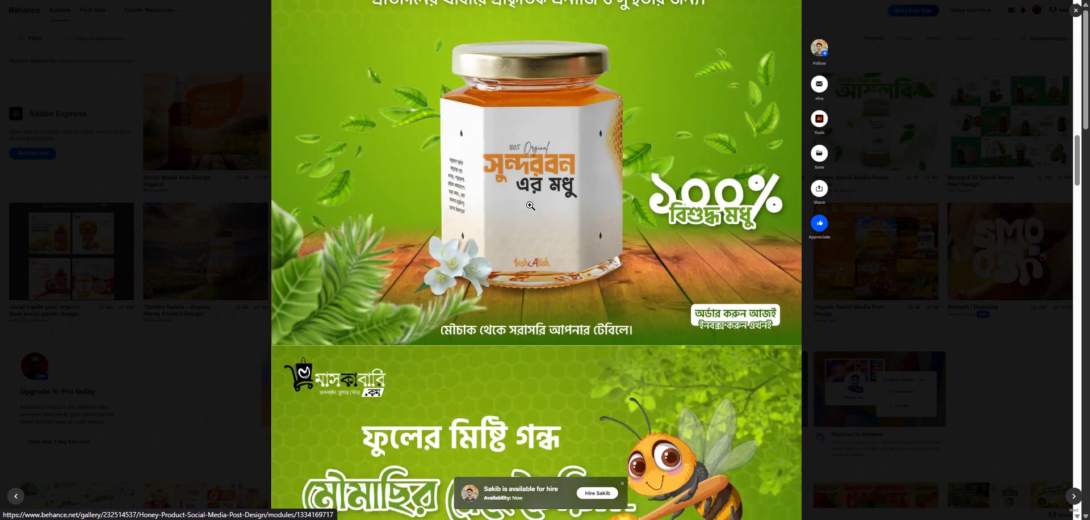
scroll(530, 205, "down", 15)
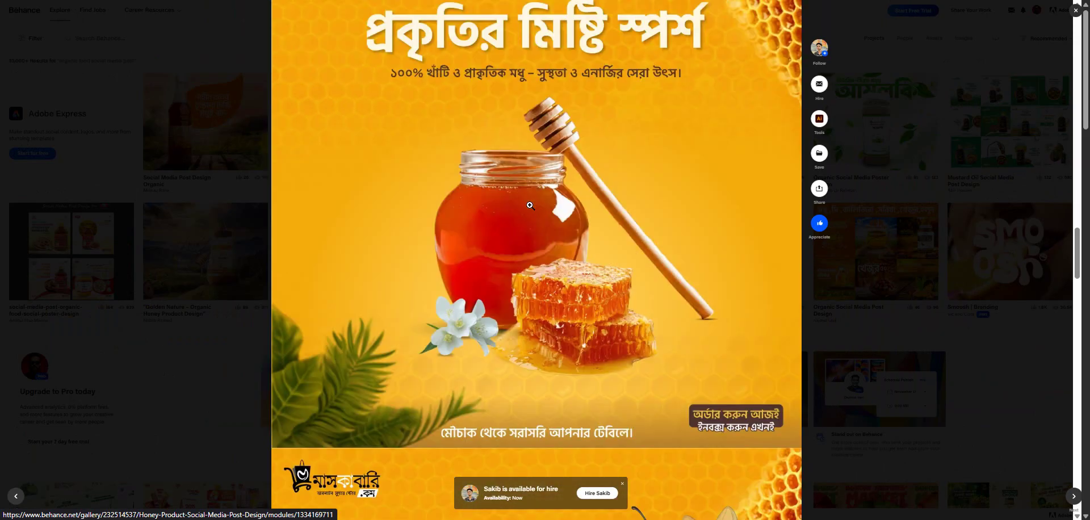
scroll(530, 206, "down", 5)
scroll(530, 205, "up", 3)
scroll(530, 205, "down", 9)
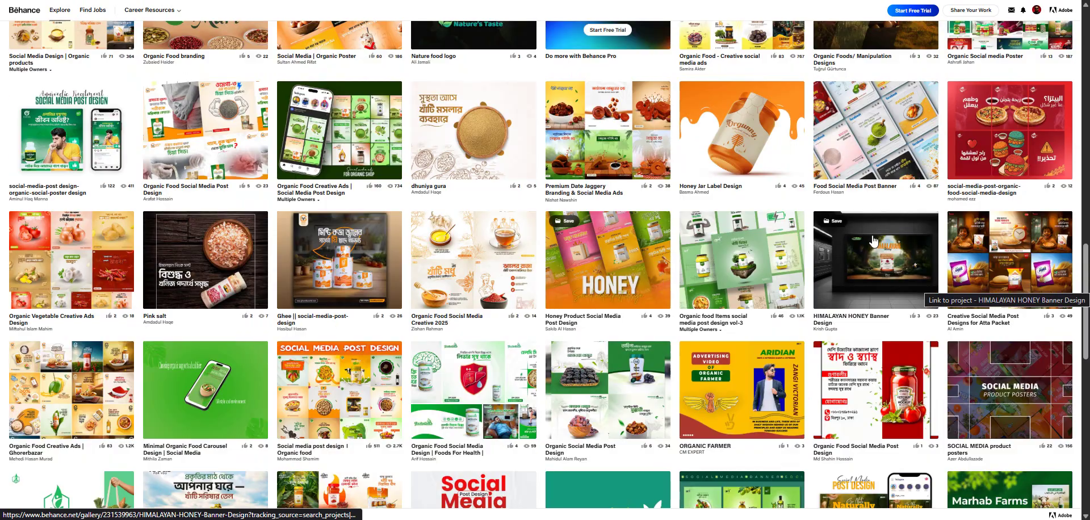
left_click(924, 284)
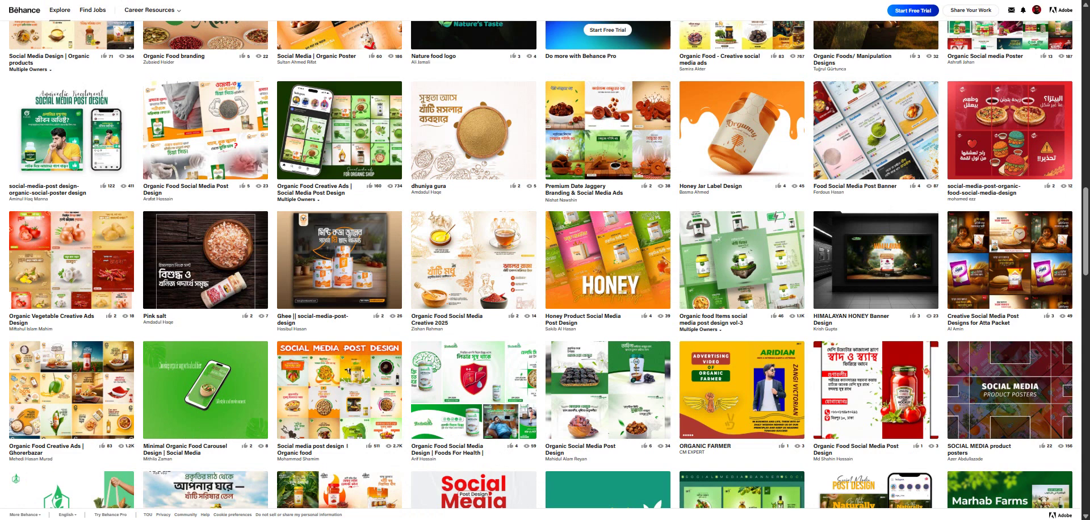
key("super")
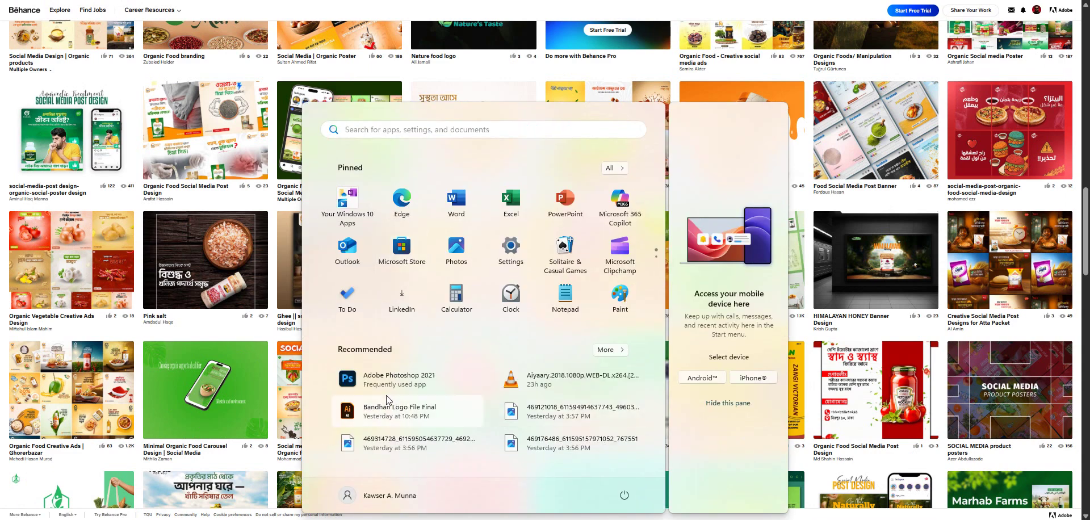
key("Escape")
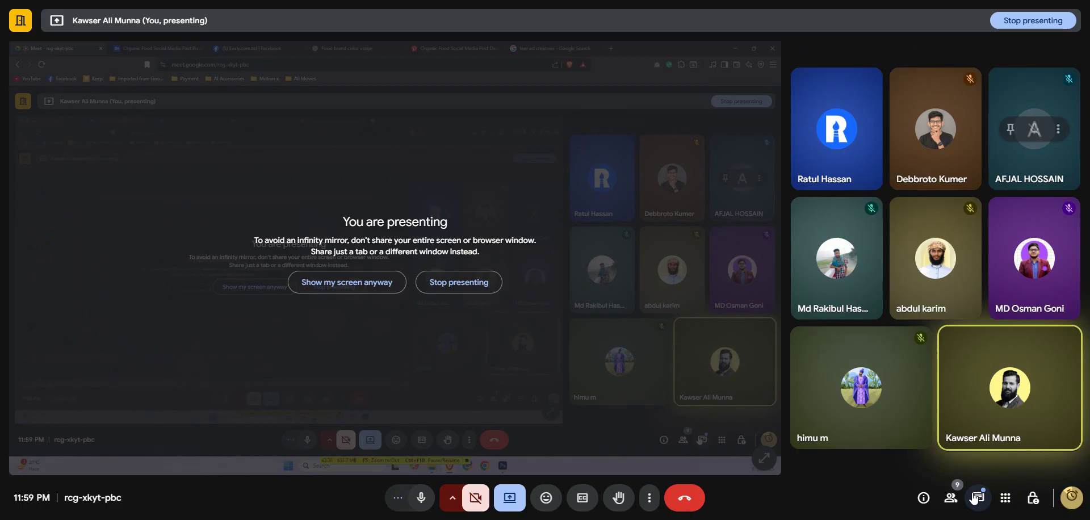
Step: Open the in-call messages in Google Meet, and turn the camera off in the second meeting
left_click(975, 498)
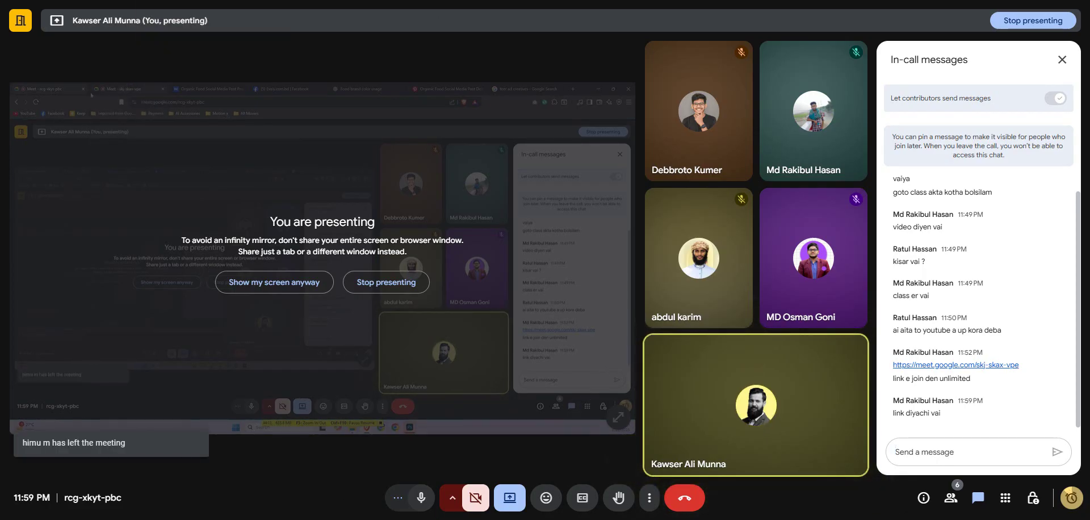
key("ctrl+Tab")
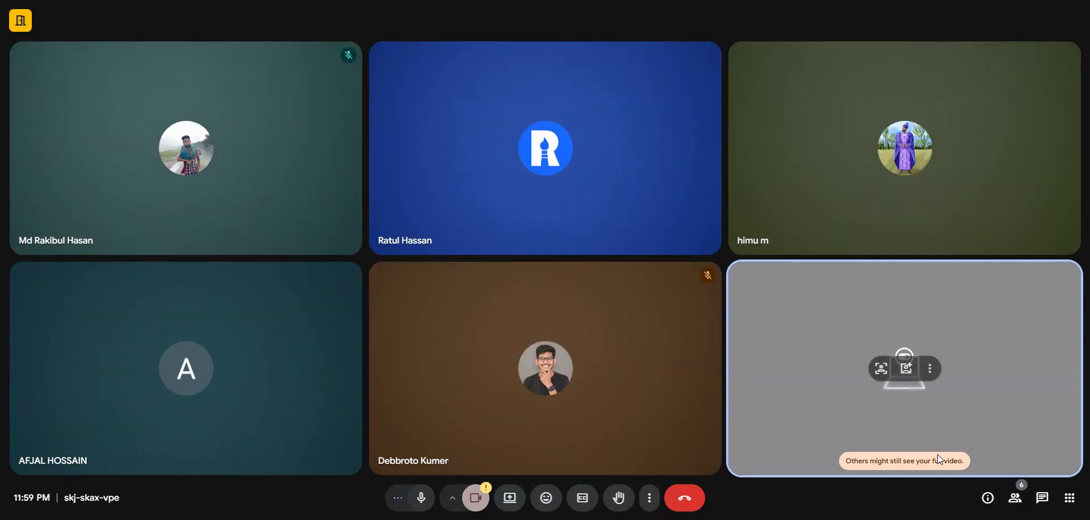
left_click(495, 490)
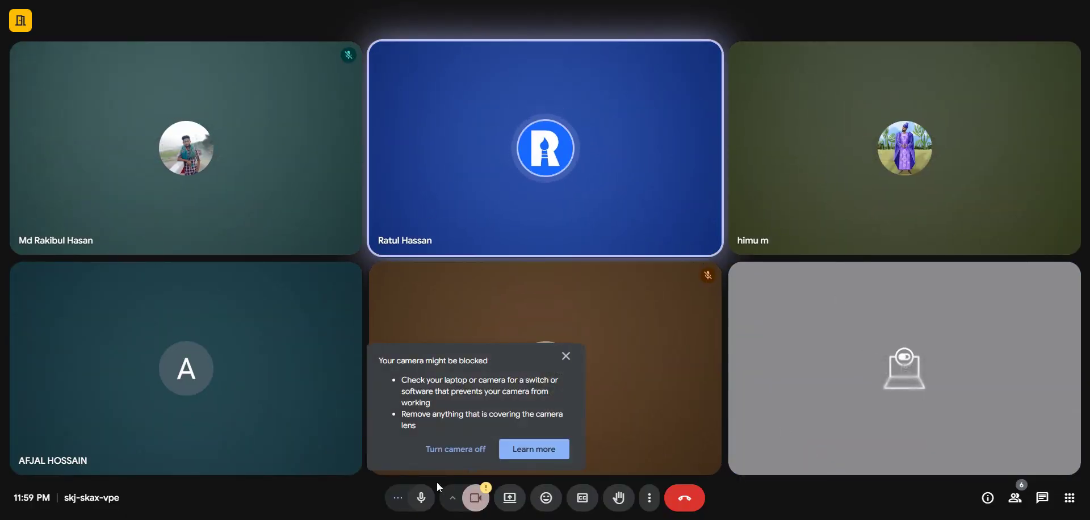
left_click(456, 450)
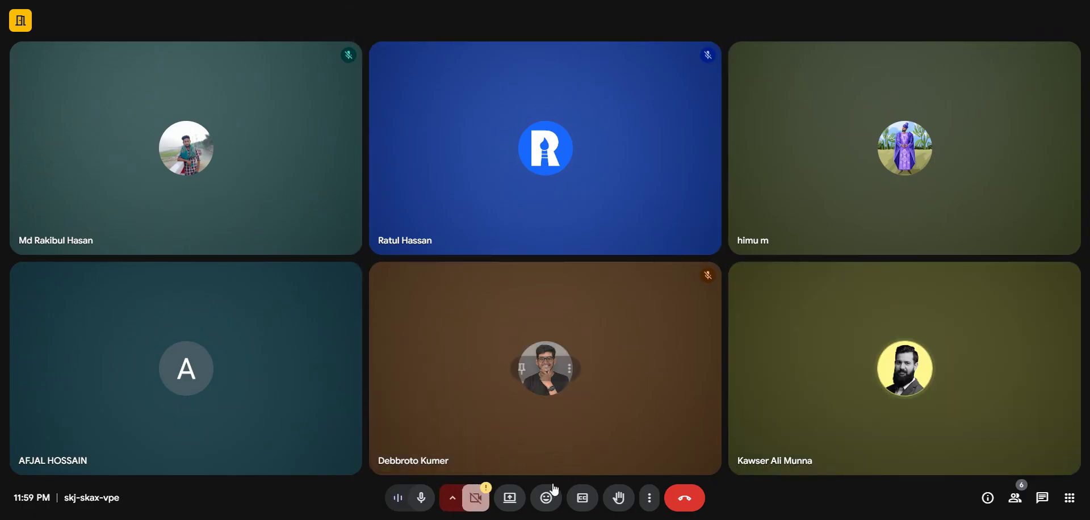
Step: Present the entire Screen 2 in the second meeting
left_click(514, 495)
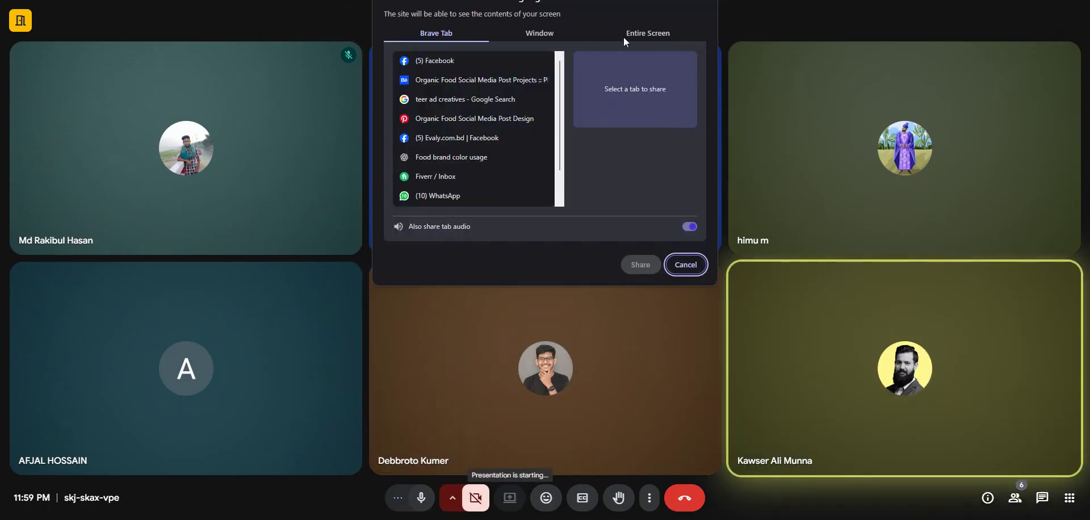
left_click(645, 34)
left_click(621, 94)
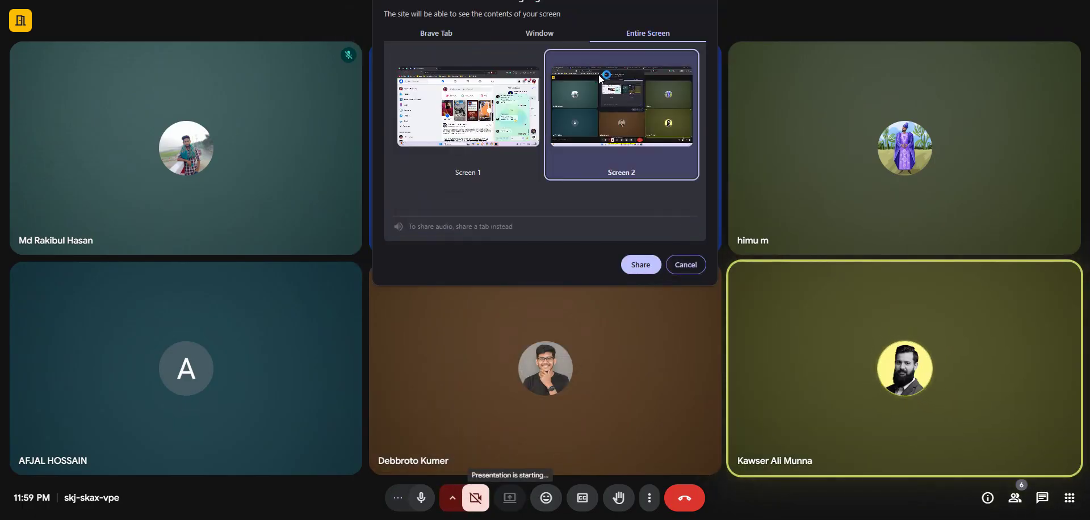
left_click(621, 266)
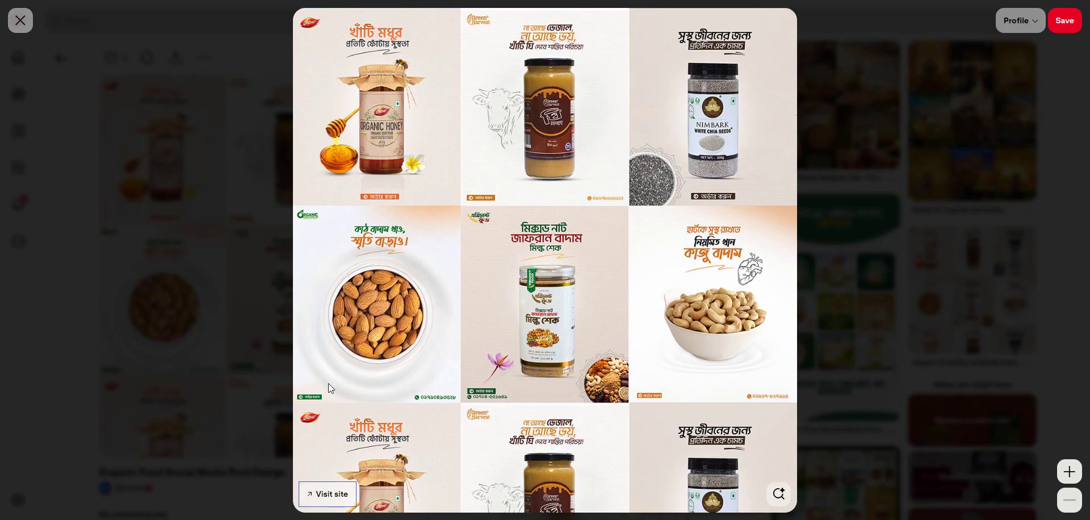
Step: Close the enlarged organic food pin and examine the related food social media post designs below it
left_click(222, 206)
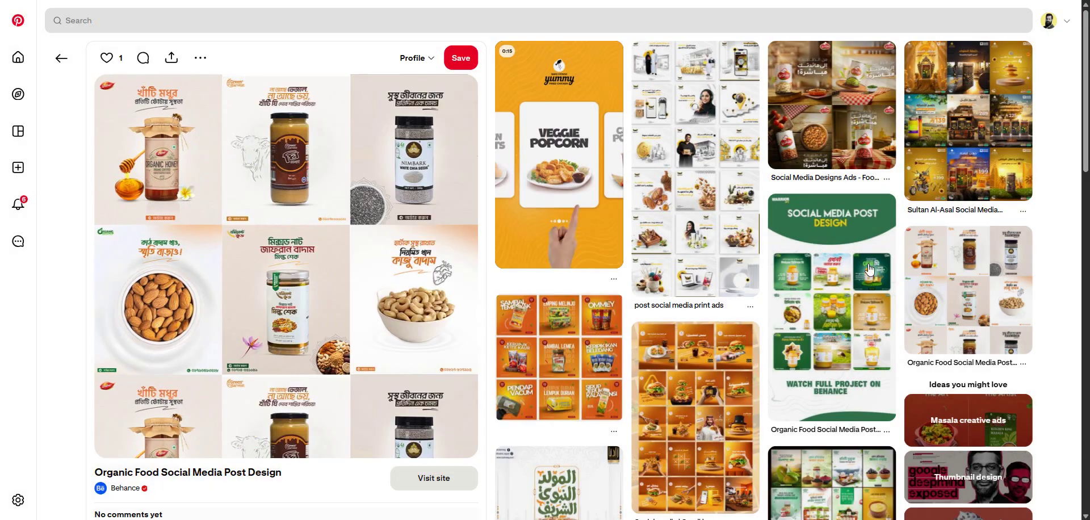
scroll(516, 322, "down", 3)
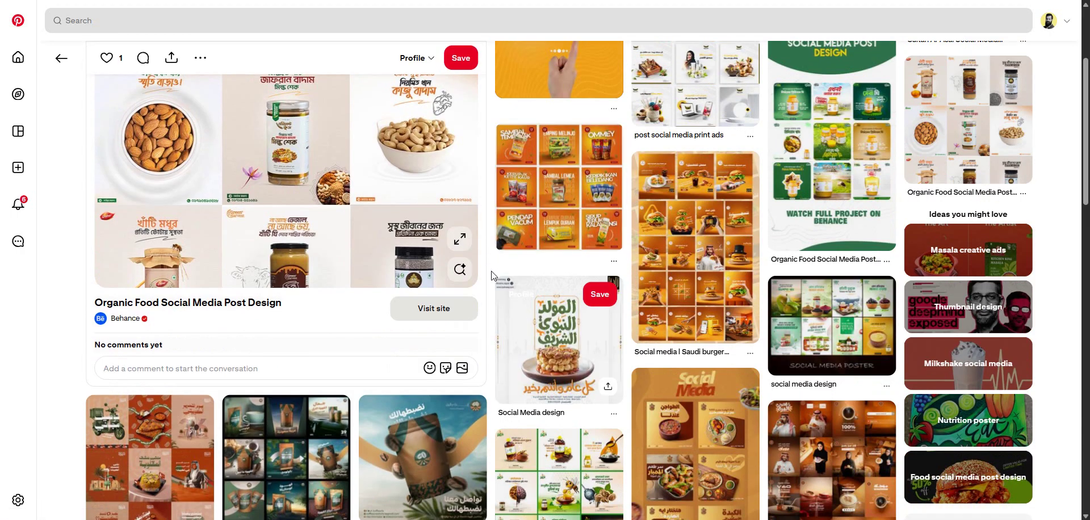
scroll(492, 271, "down", 4)
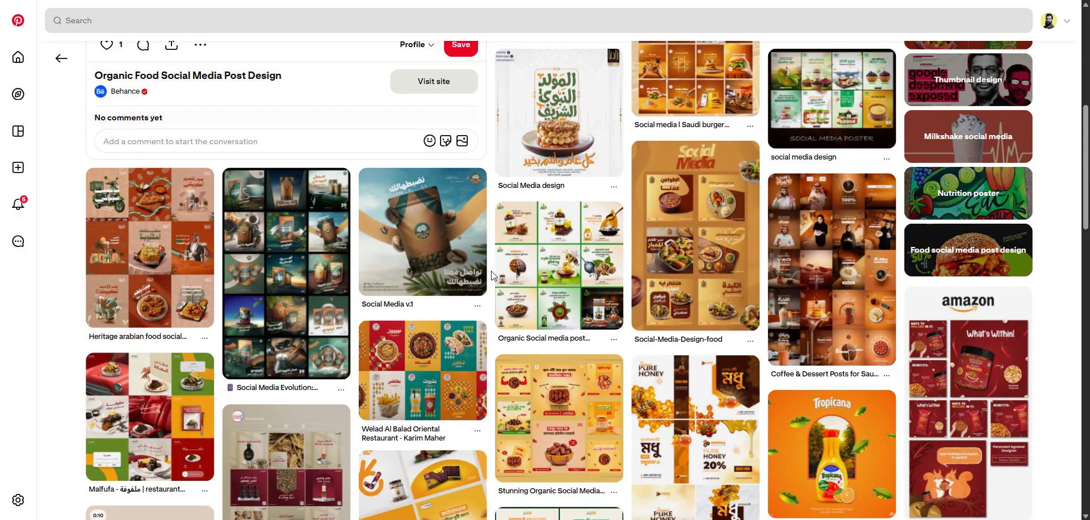
scroll(492, 271, "down", 6)
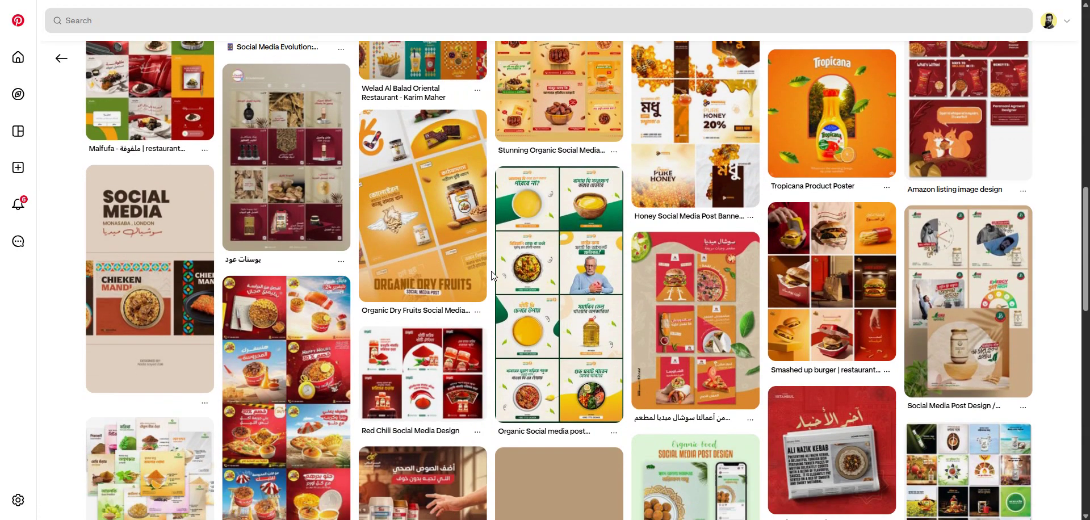
scroll(491, 272, "down", 4)
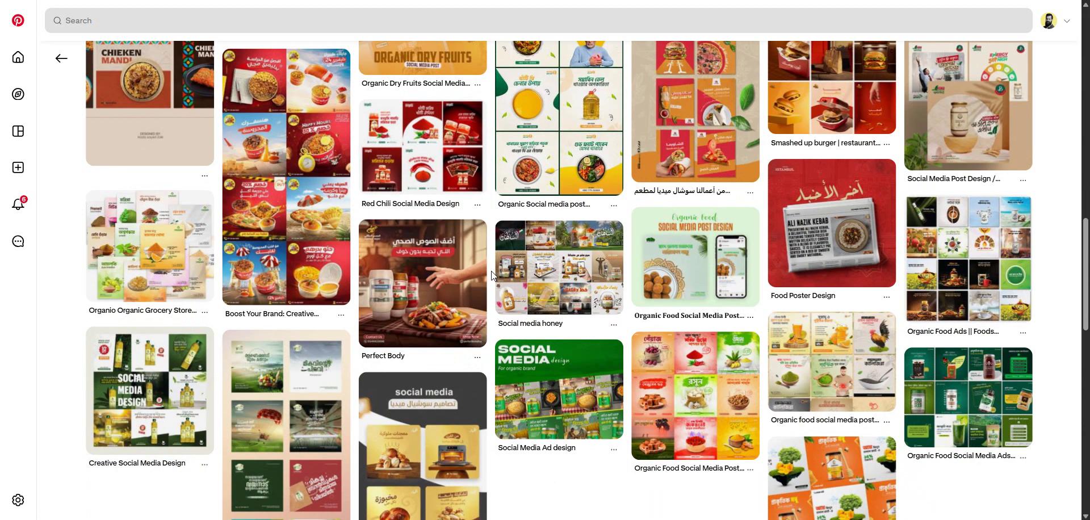
scroll(492, 271, "down", 6)
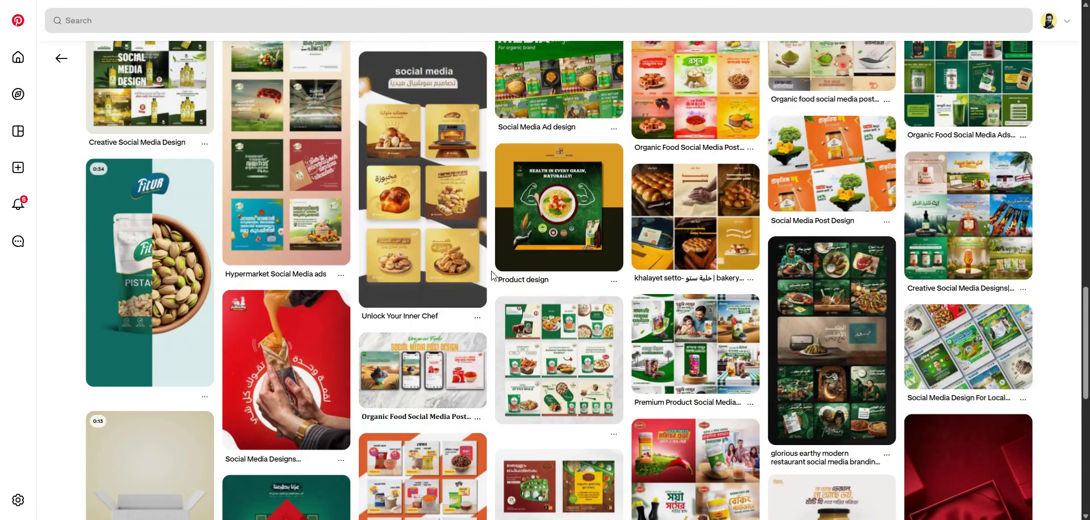
scroll(491, 276, "down", 1)
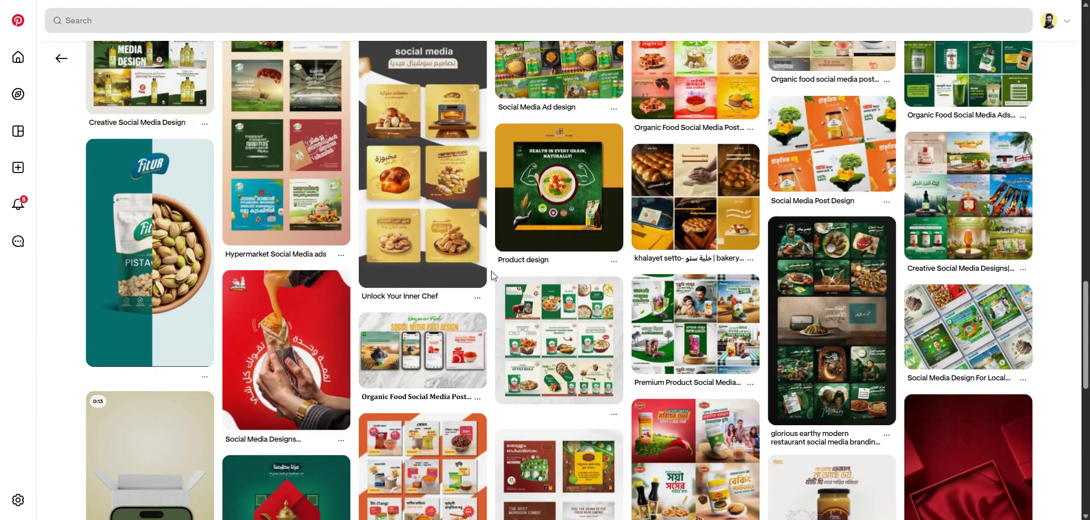
scroll(491, 276, "down", 4)
scroll(491, 276, "down", 6)
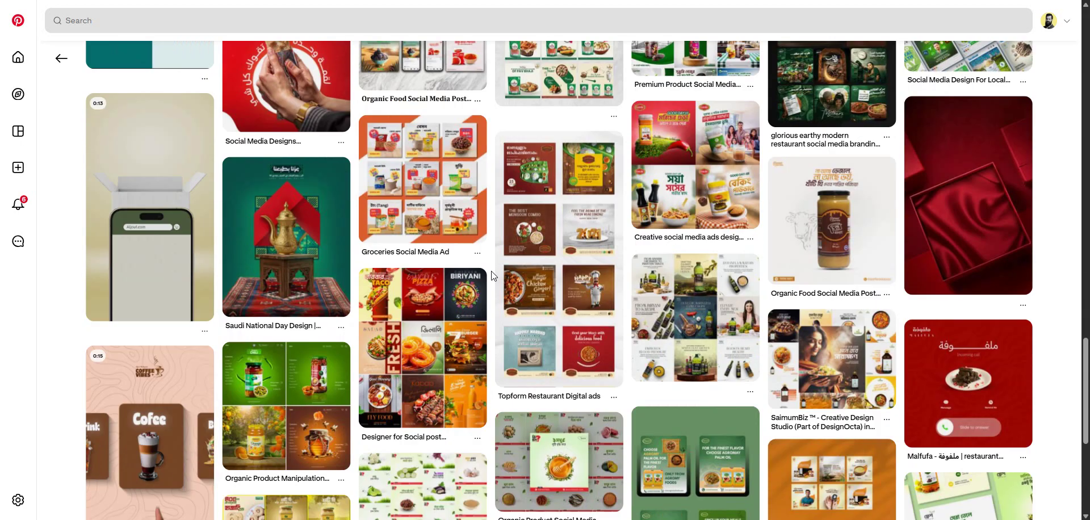
scroll(491, 270, "down", 2)
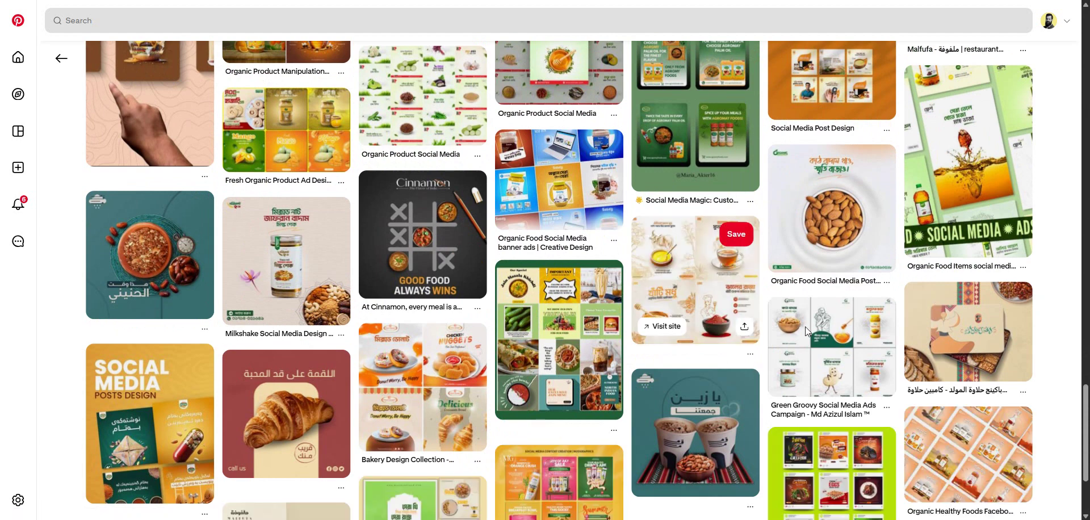
mouse_move(808, 330)
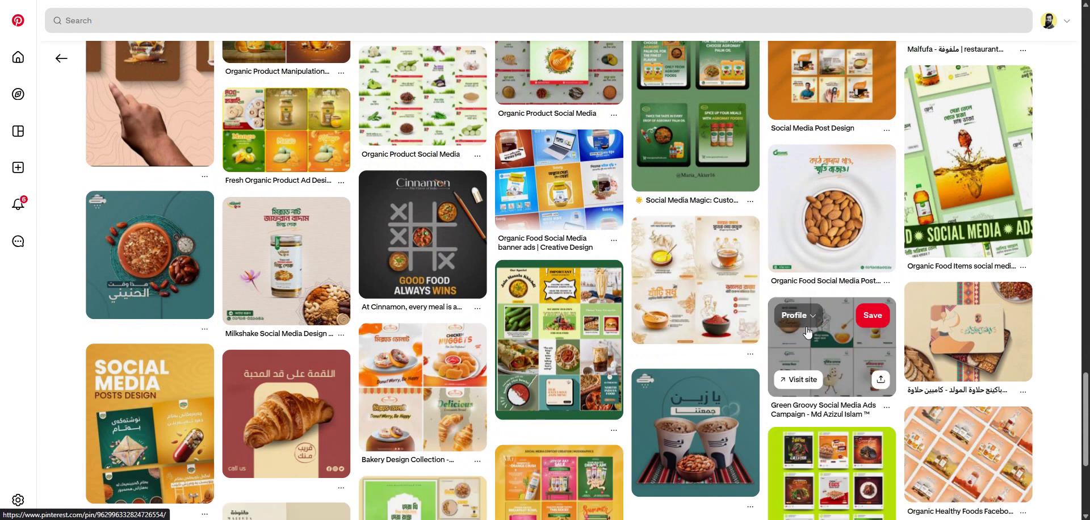
scroll(832, 273, "down", 1)
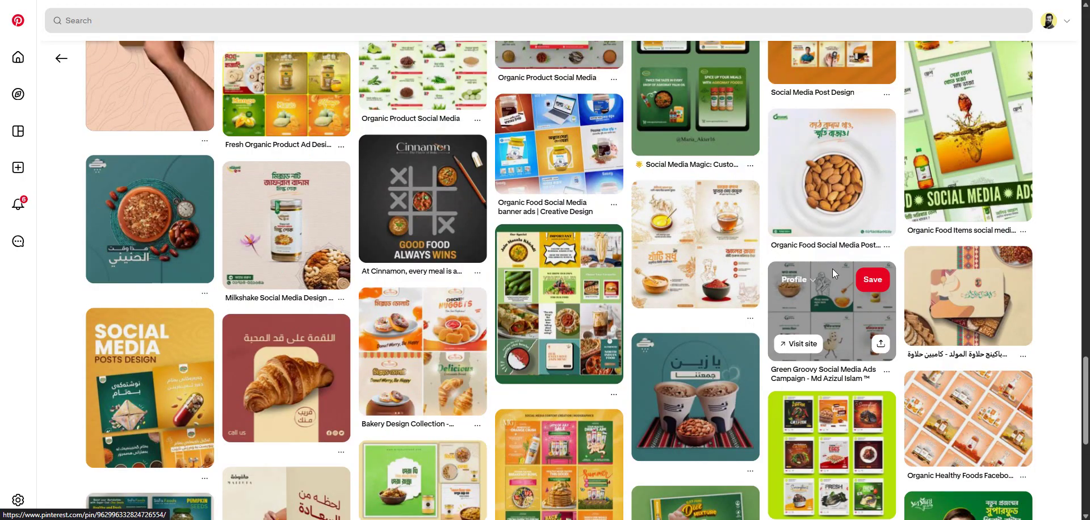
scroll(832, 267, "down", 2)
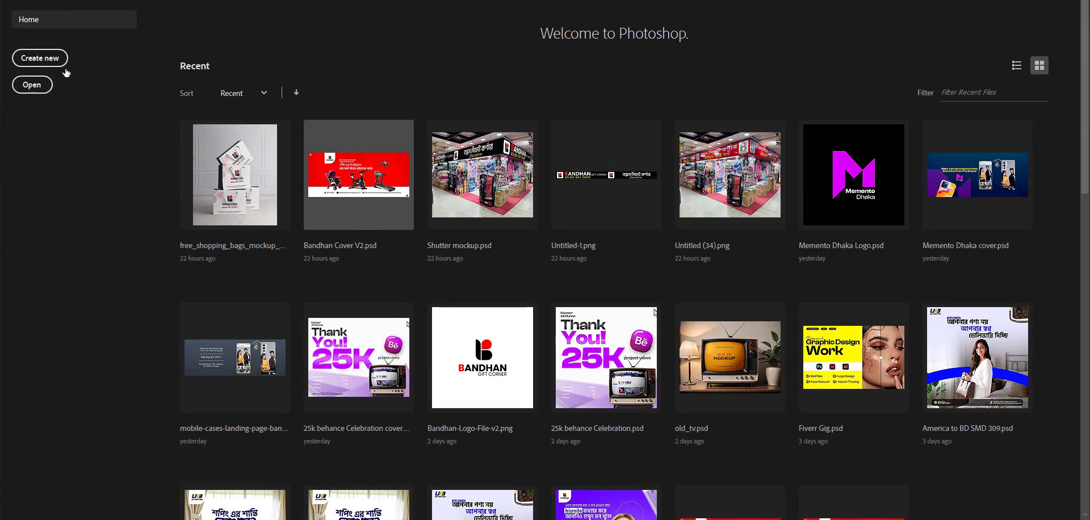
Step: Switch to Photoshop and create a blank 1400 × 1400 px RGB document at 300 ppi with a white background
left_click(57, 61)
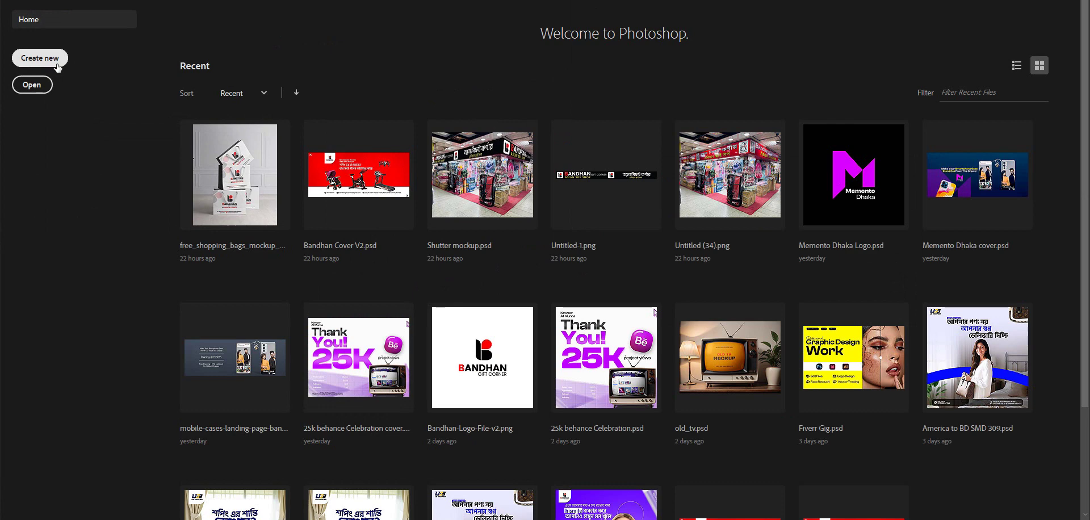
key("Escape")
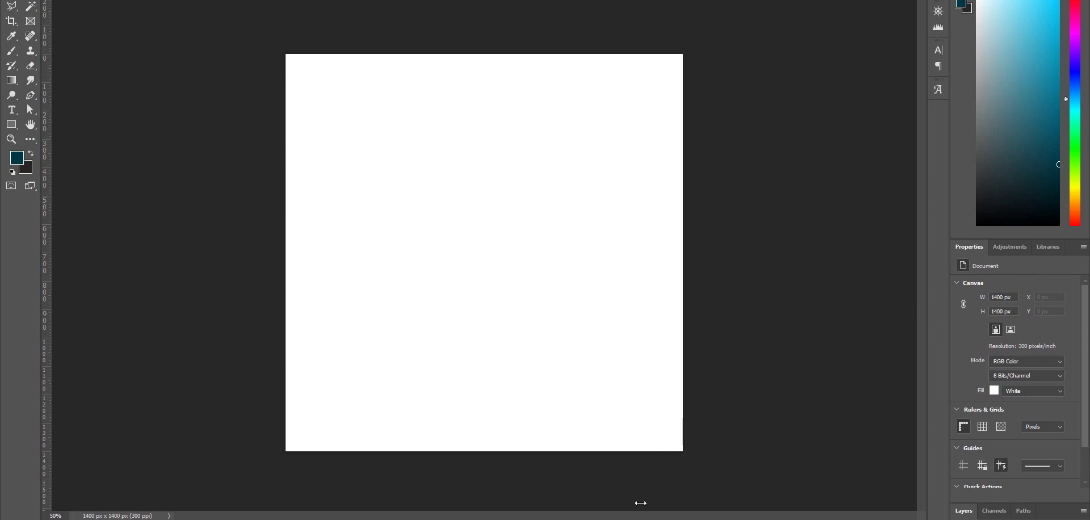
Step: Return to the browser and search Google Images for "teer ghee"
mouse_move(621, 518)
left_click(622, 488)
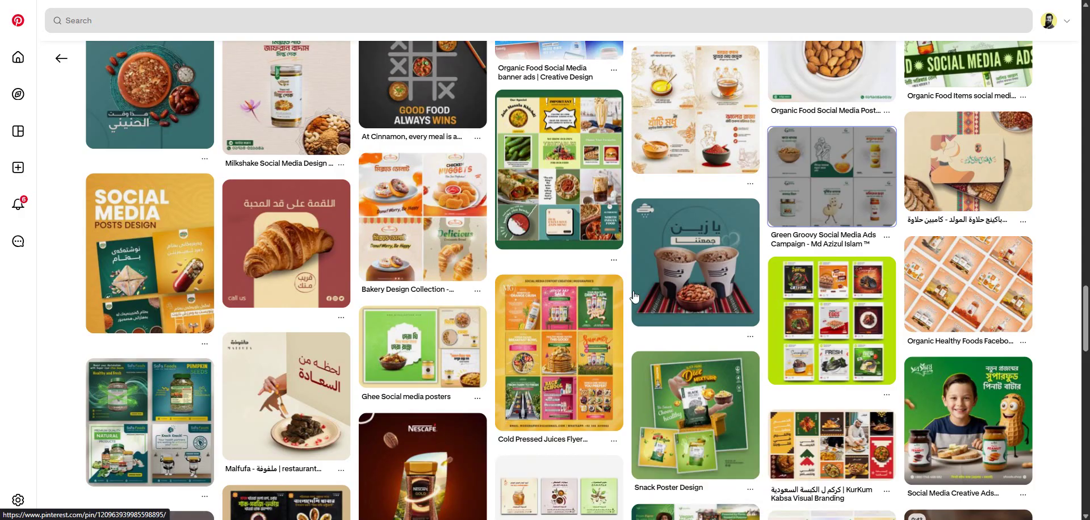
left_click(817, 1)
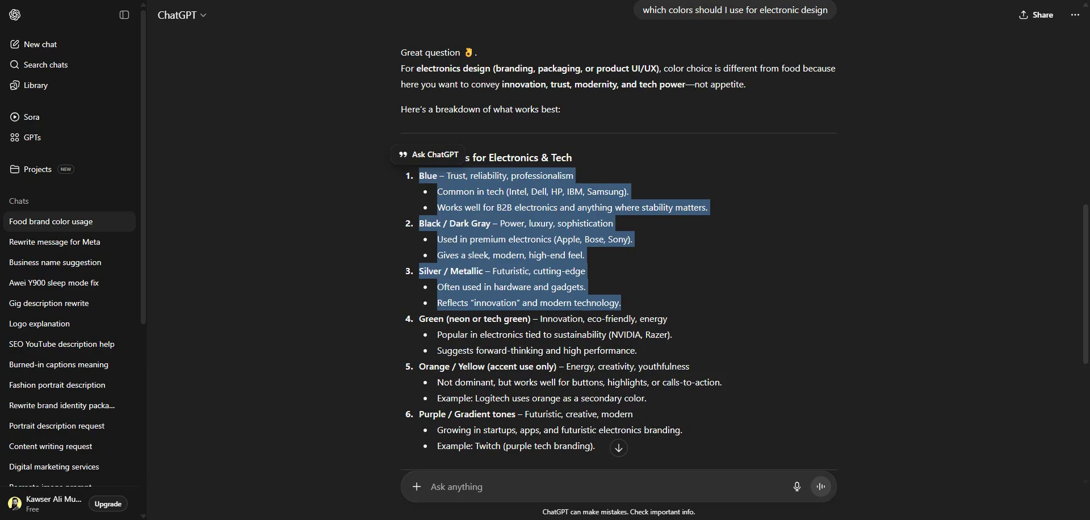
key("ctrl+Tab")
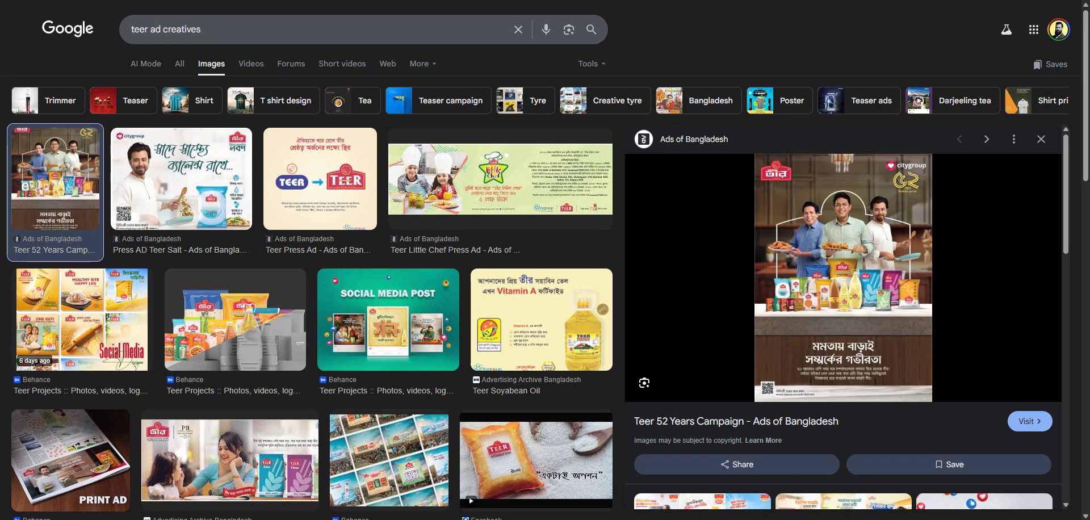
type("er")
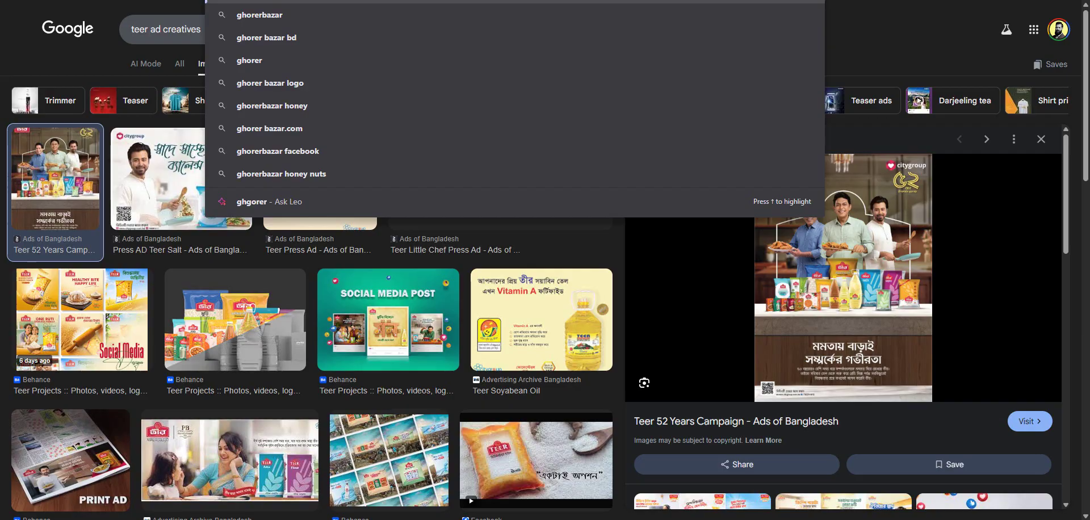
key("ctrl+a")
key("BackSpace")
type("teer ghee")
key("Return")
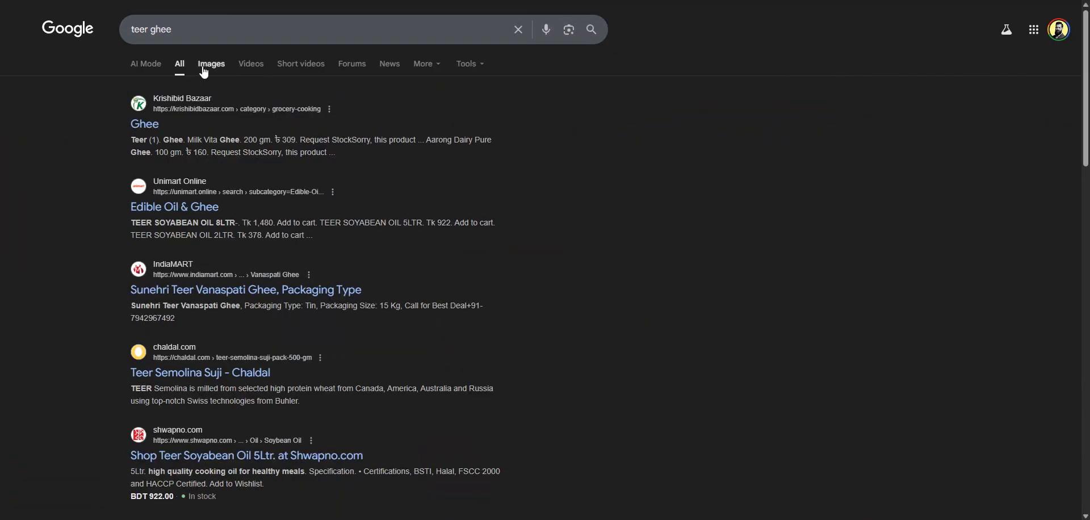
left_click(205, 70)
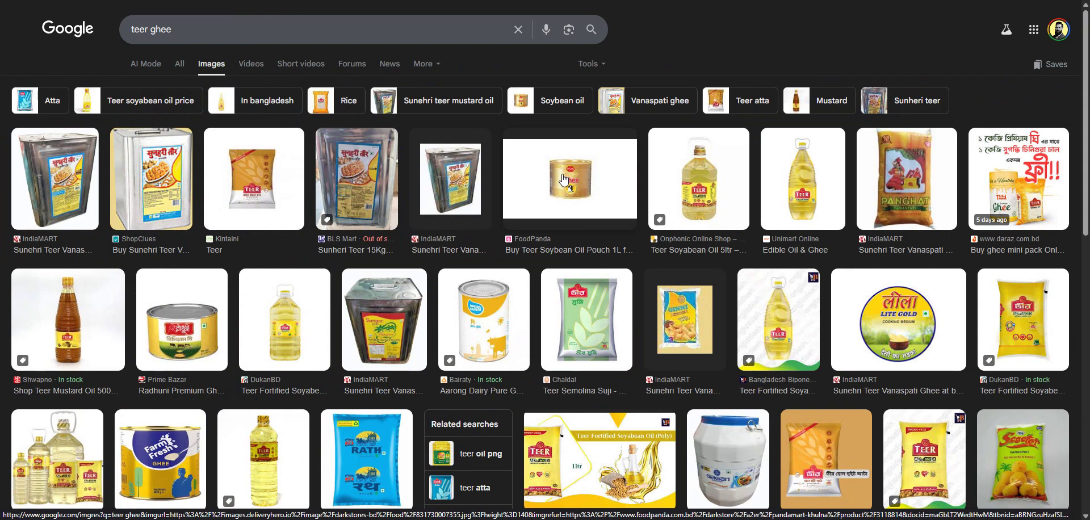
Step: Preview the Aarong Dairy Pure Ghee 900 gm image and look through the other ghee product photos
left_click(503, 338)
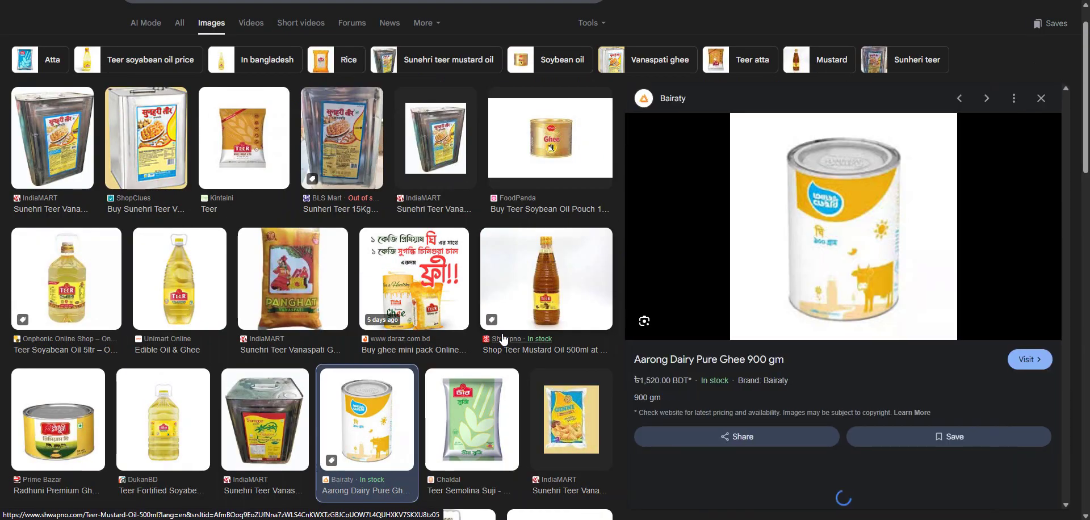
scroll(503, 338, "down", 5)
scroll(763, 275, "down", 5)
scroll(327, 244, "down", 4)
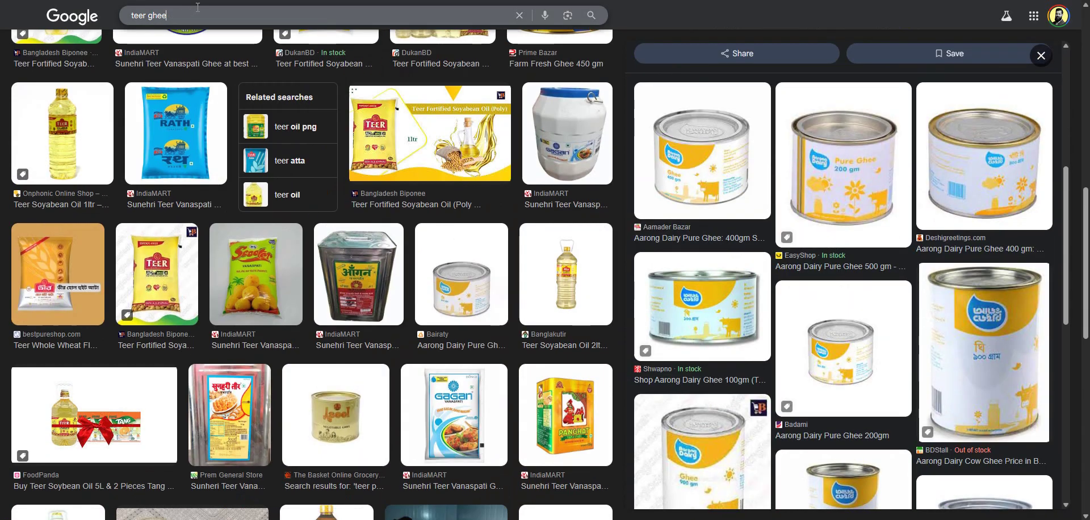
Step: Replace the image search query with "hs food ghee" and run the search
left_click_drag(170, 15, 85, 16)
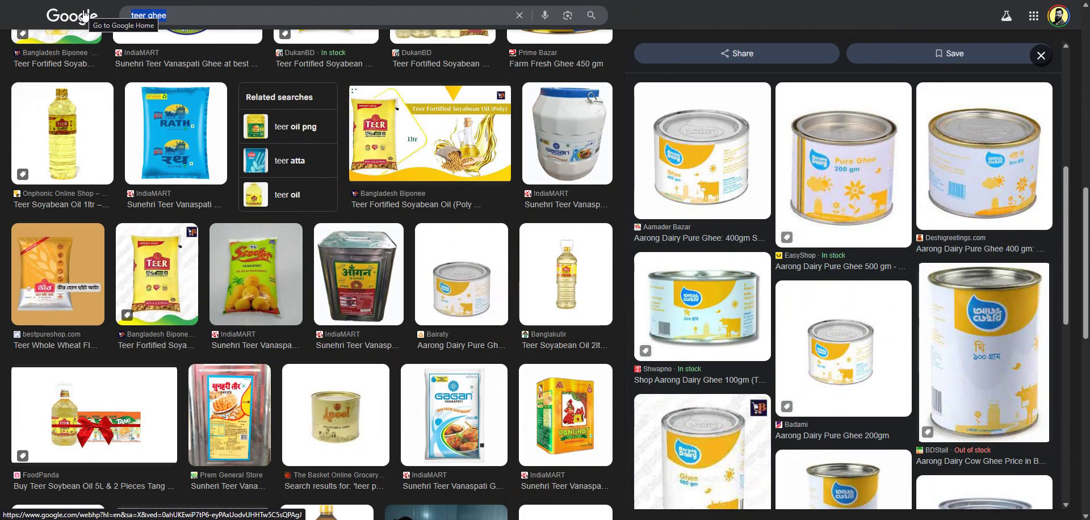
type("hs foo")
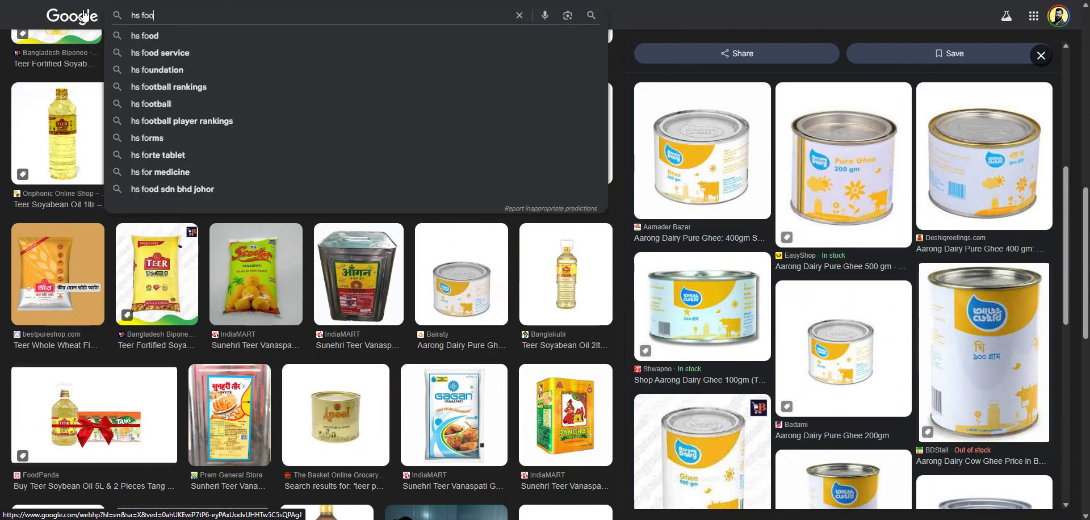
type("d gh")
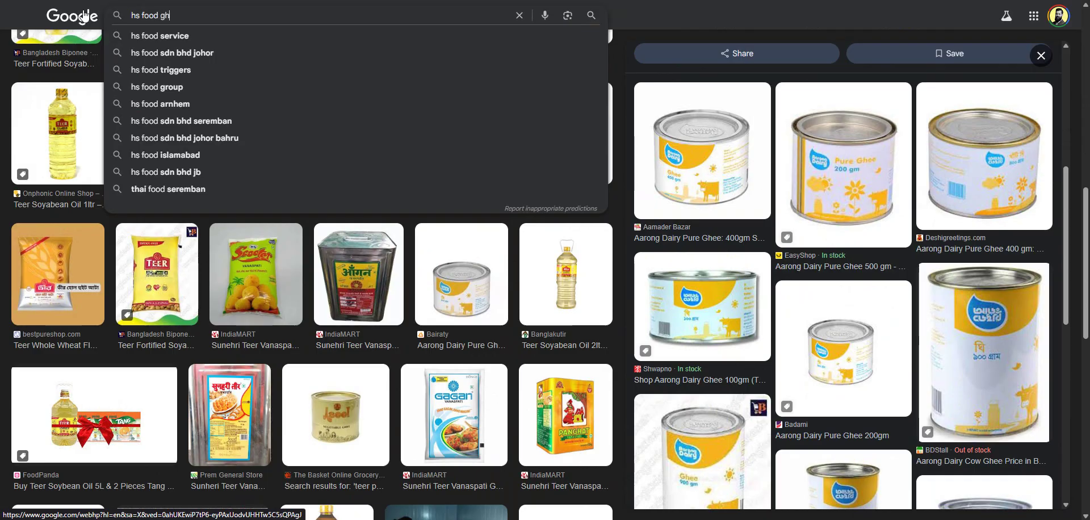
type("ee")
key("Return")
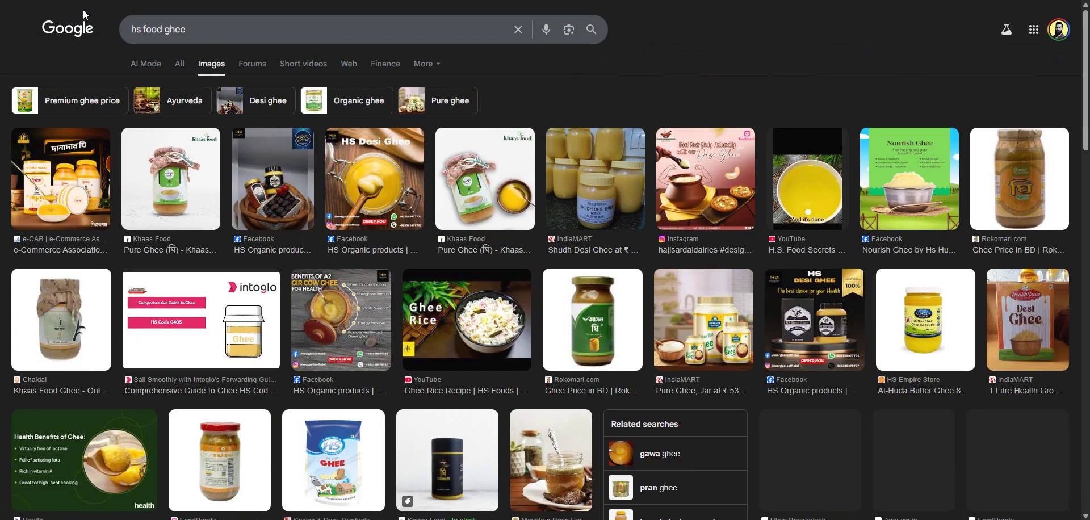
Step: Open the Khaas Food Pure Ghee jar image on the white background, check its related images, and save it as PNG
left_click(143, 189)
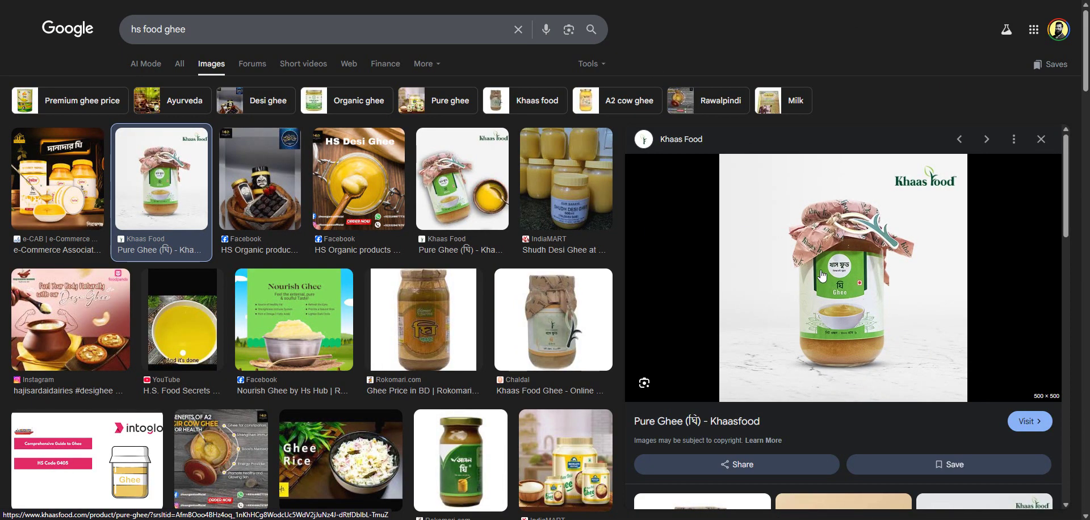
scroll(820, 272, "down", 3)
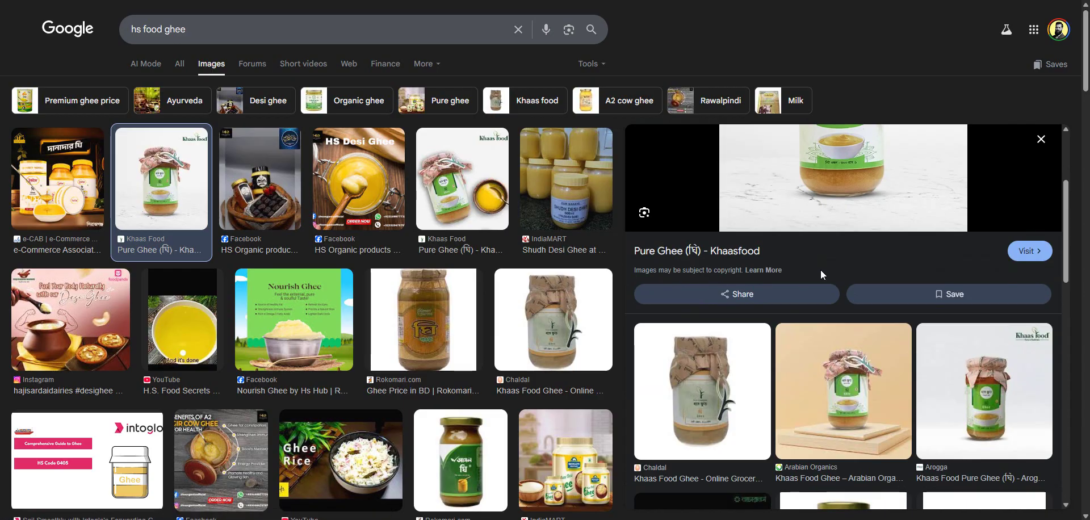
scroll(891, 412, "down", 3)
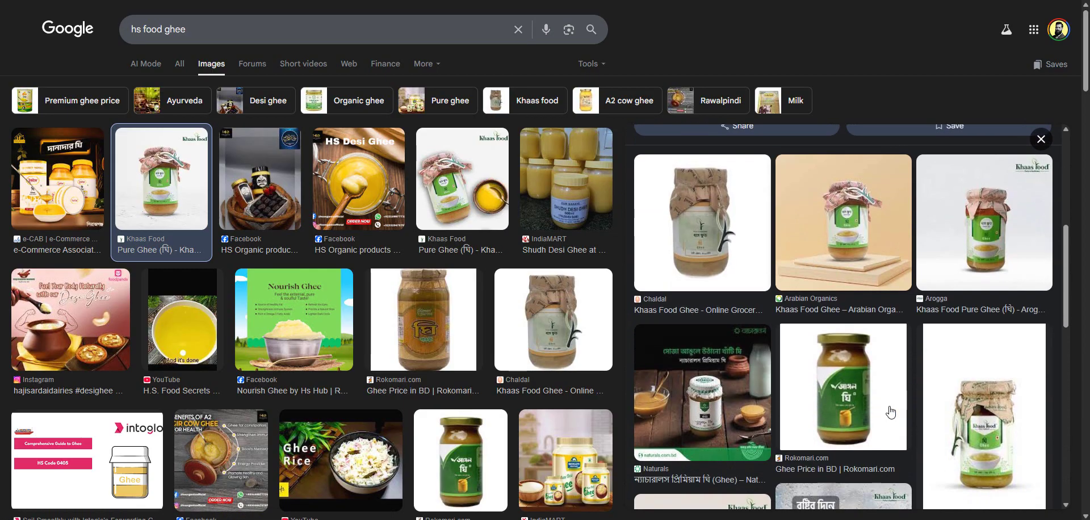
scroll(891, 407, "up", 3)
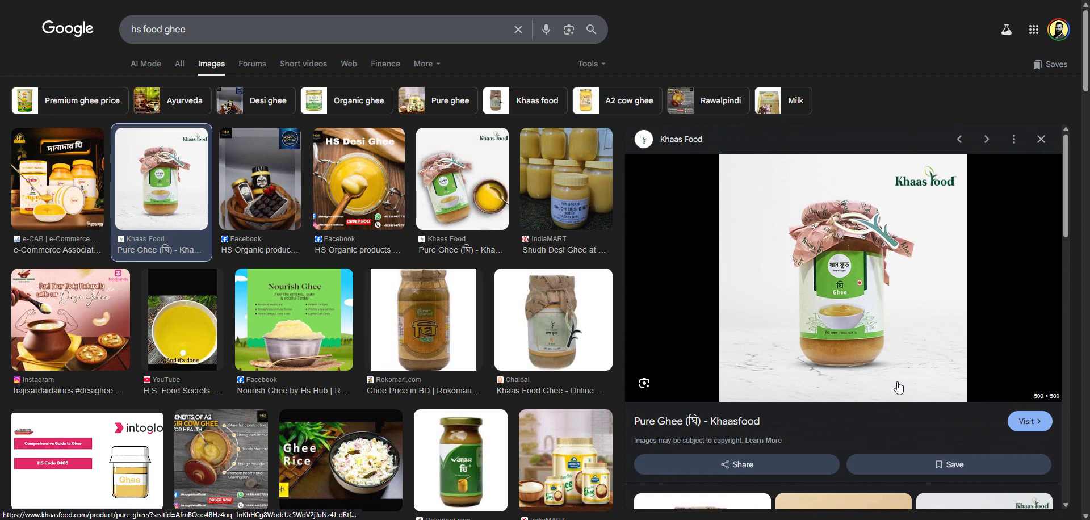
right_click(832, 286)
mouse_move(936, 457)
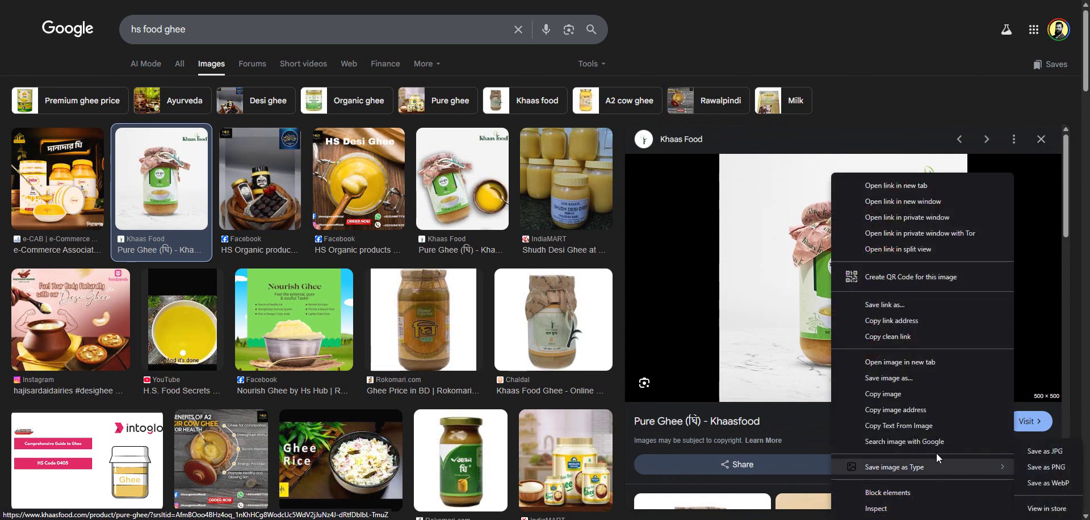
left_click(1052, 470)
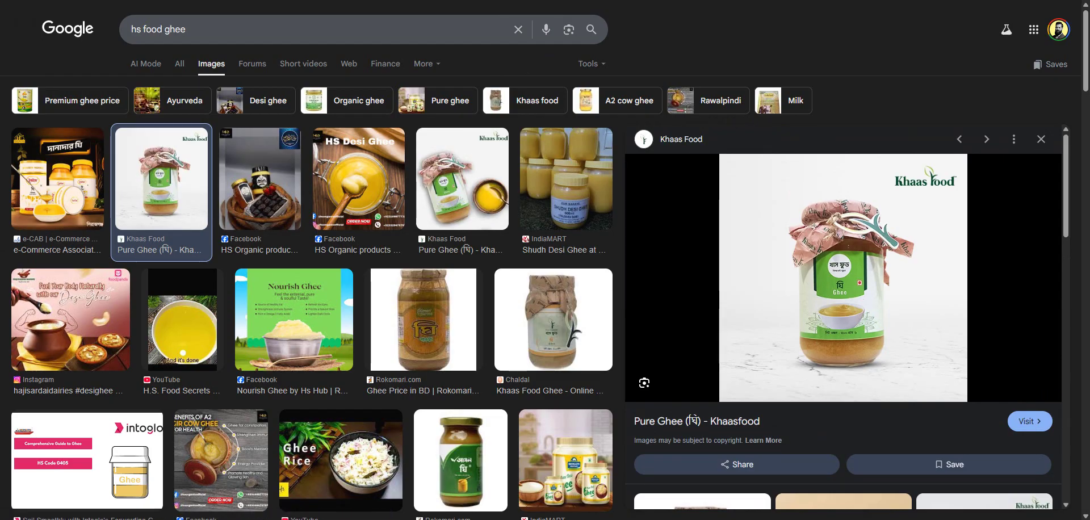
Step: Go to Pixelcut's free image background remover page
key("ctrl+l")
type("pix")
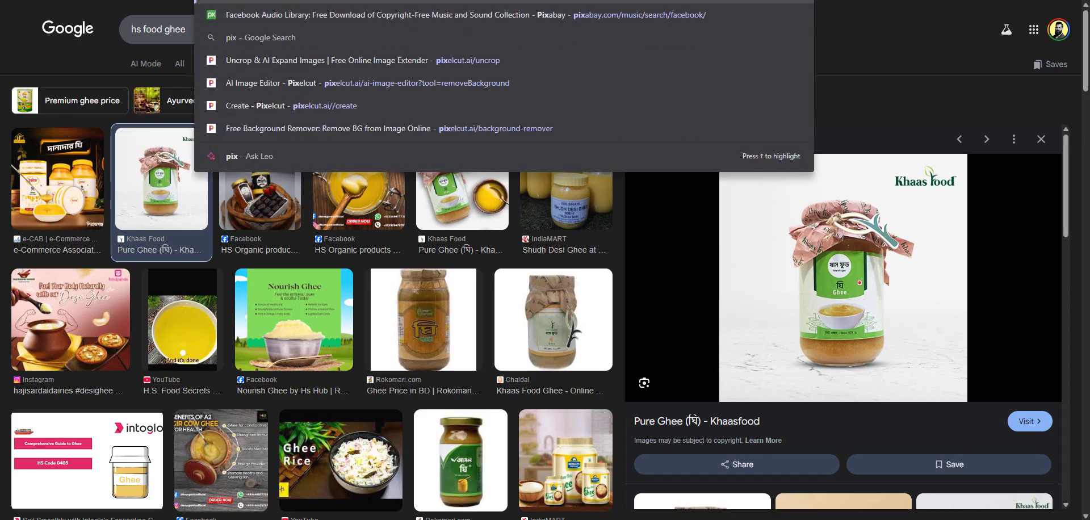
type("elcut.ai")
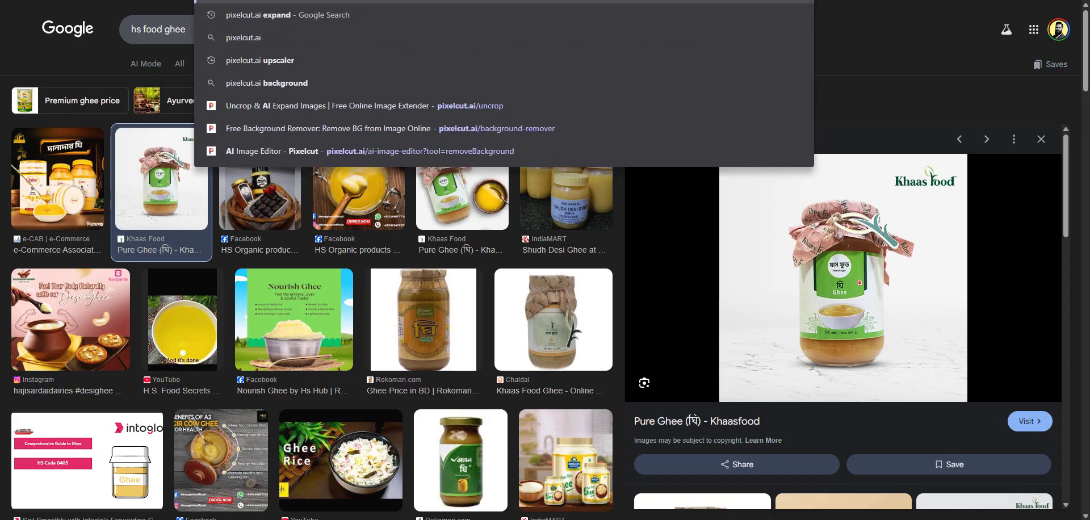
key("Escape")
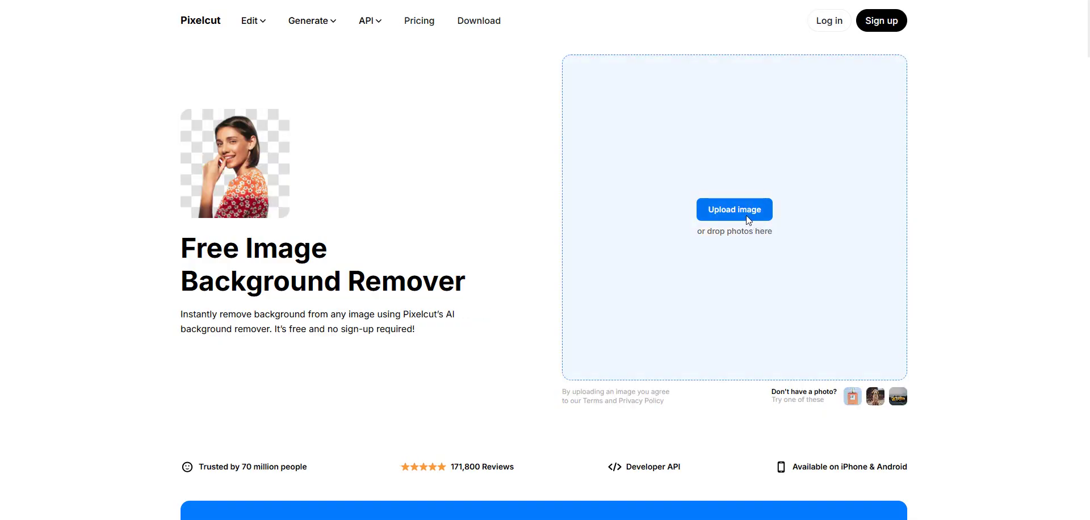
Step: Upload the ghee image from the Downloads folder to the background remover and download the transparent cutout
left_click(747, 218)
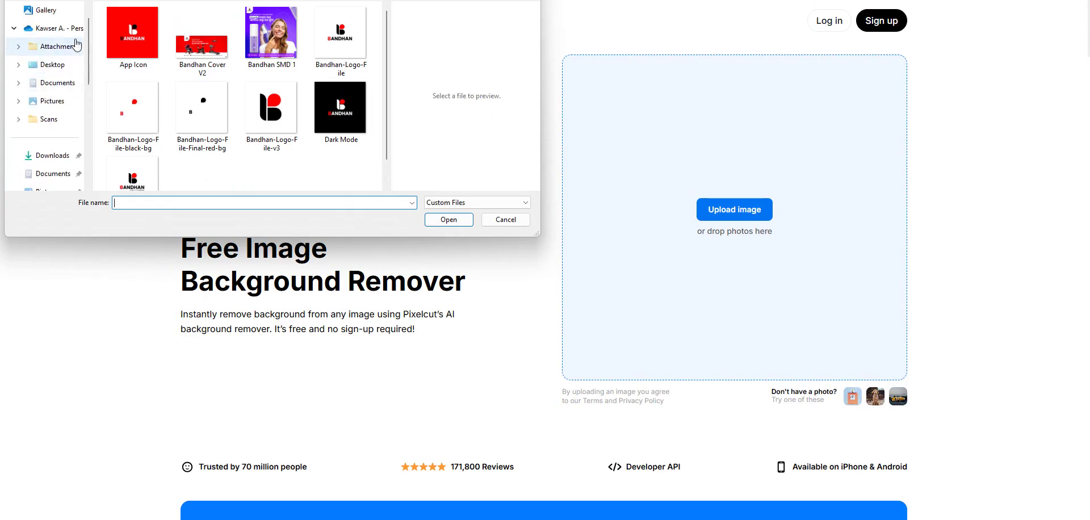
left_click(52, 155)
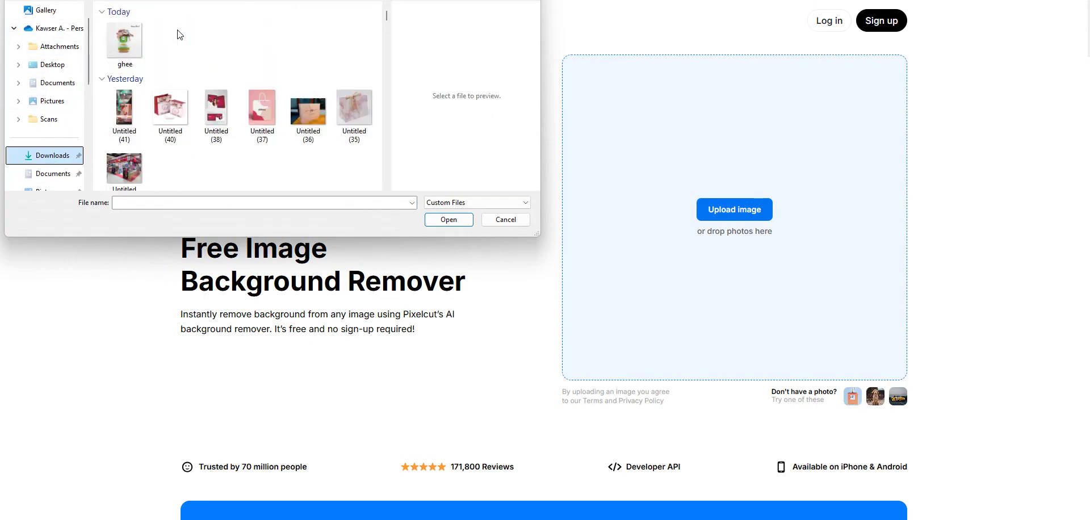
left_click(123, 40)
left_click(448, 219)
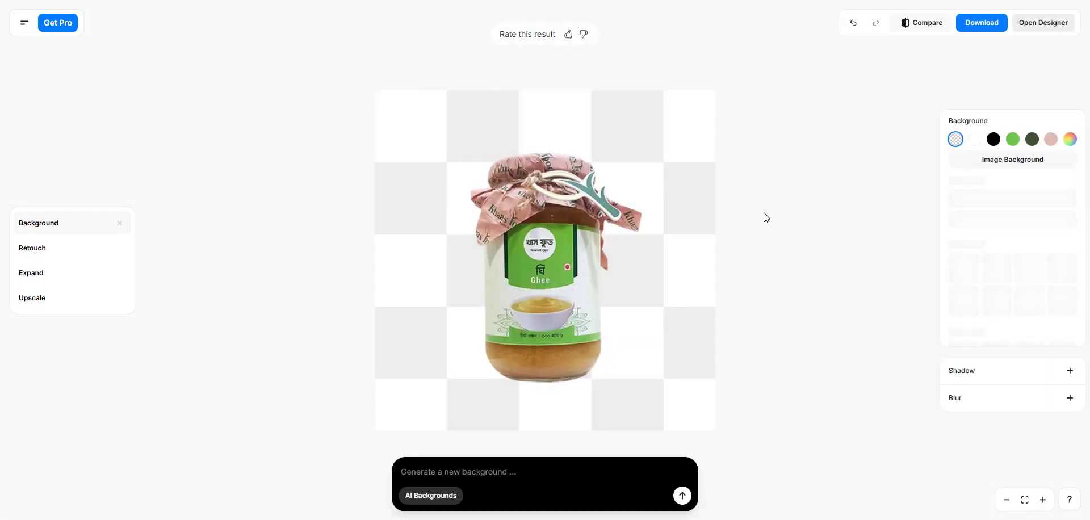
left_click(987, 27)
left_click(952, 100)
key("Return")
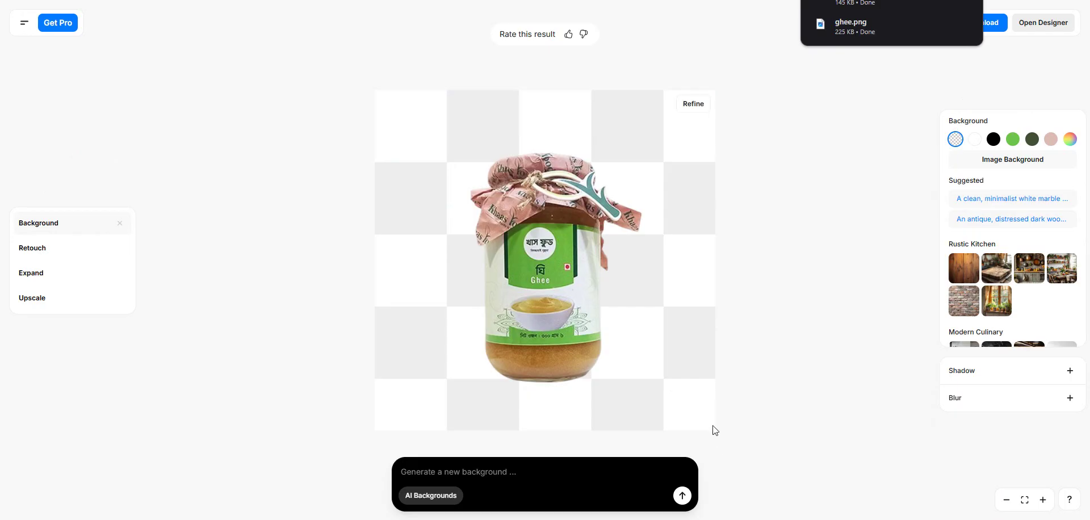
Step: Switch to Photoshop and place the downloaded ghee (1).png cutout at the centre of the white 1400 × 1400 px canvas
mouse_move(696, 518)
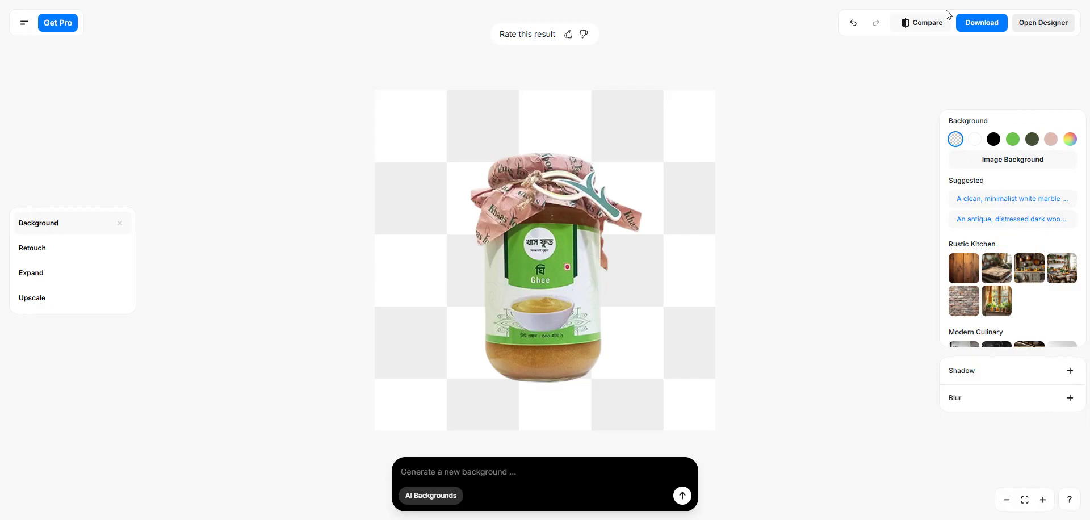
left_click_drag(810, 15, 677, 477)
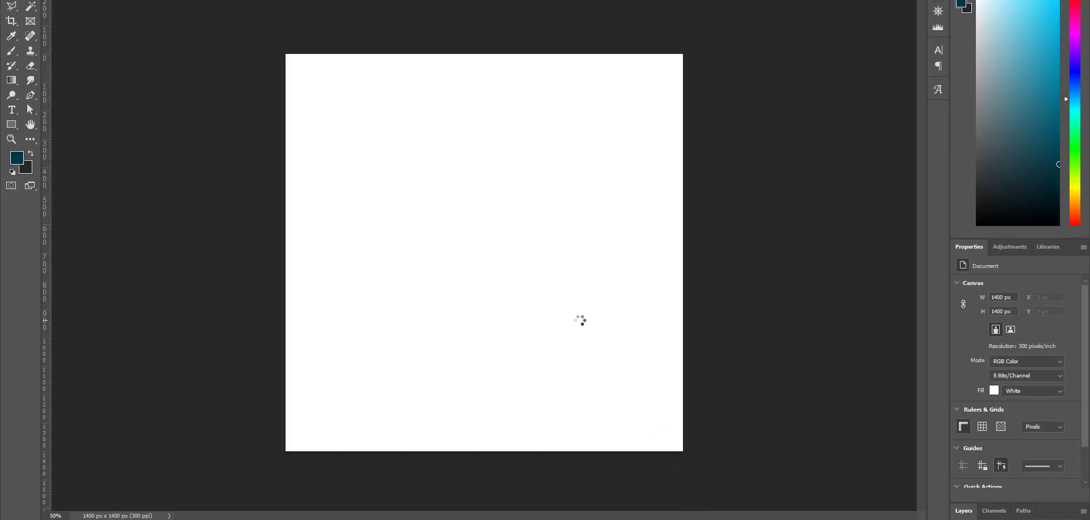
left_click_drag(680, 252, 514, 261)
left_click_drag(428, 270, 496, 279)
key("Return")
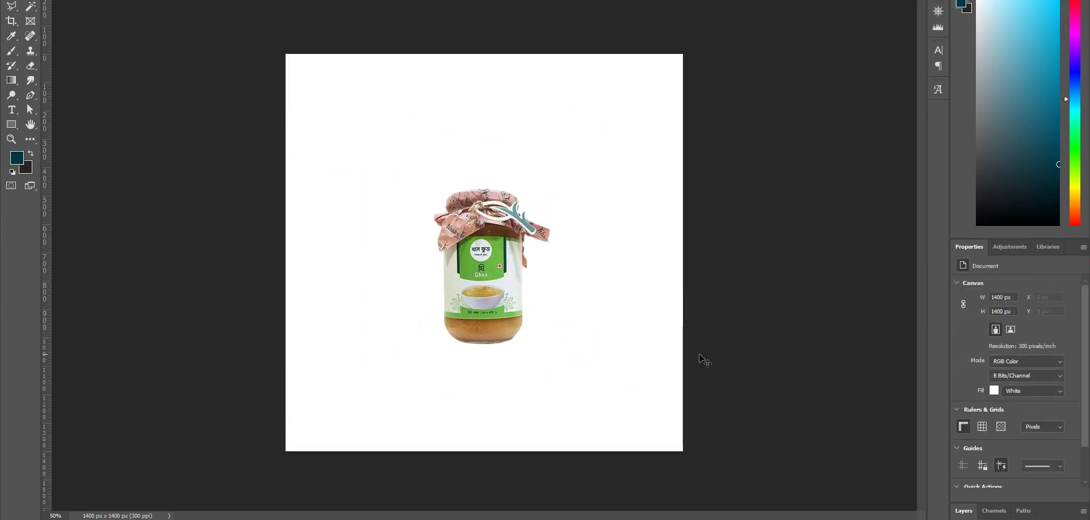
Step: Return to the browser, dismiss the downloads list and search Google Images for "kitchen stage"
key("alt+Tab")
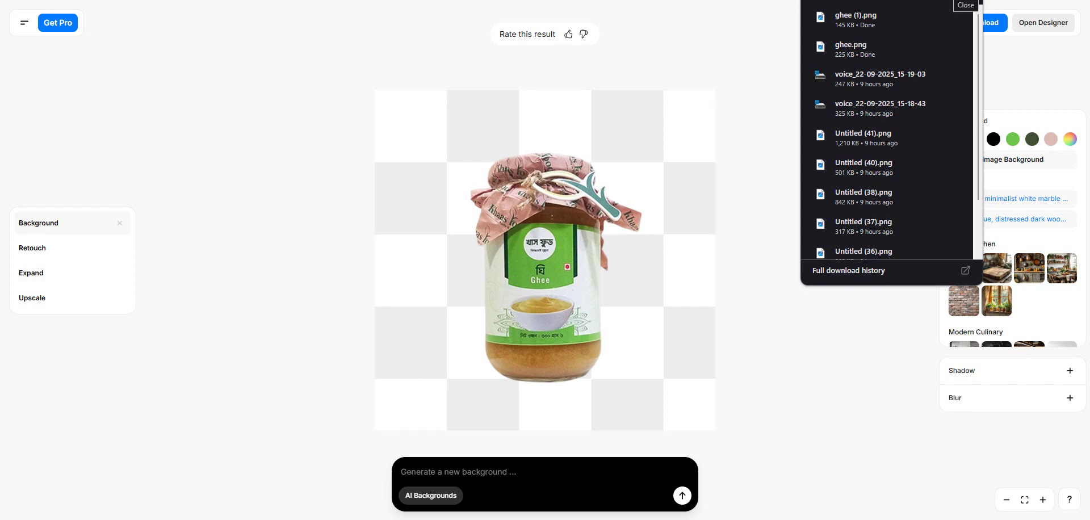
left_click(979, 3)
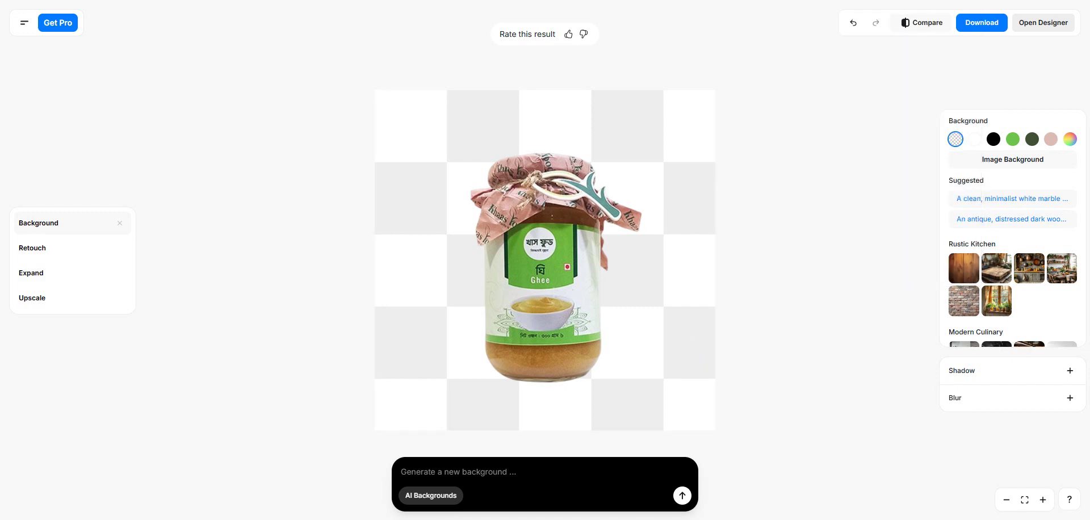
key("ctrl+l")
type("kitche")
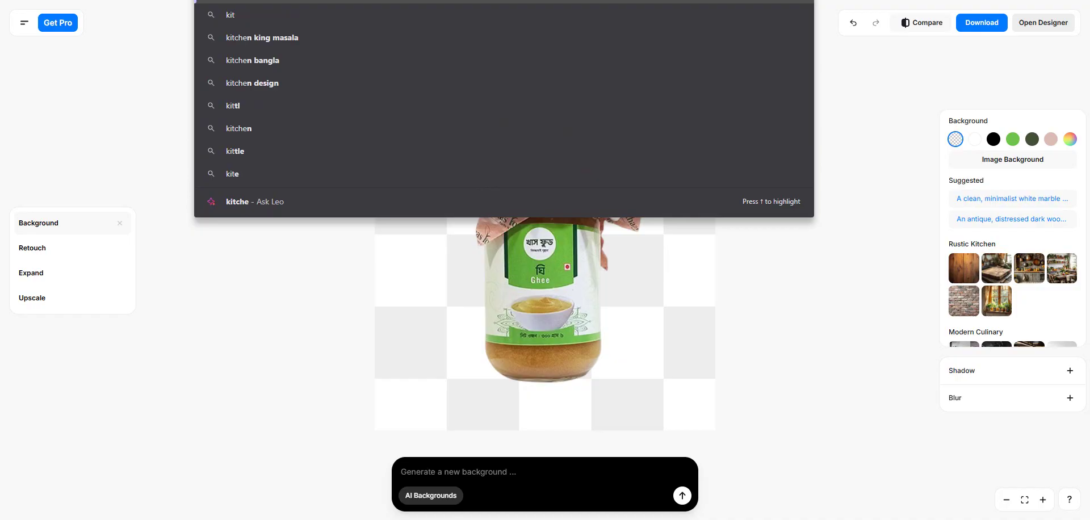
key("BackSpace")
type("en")
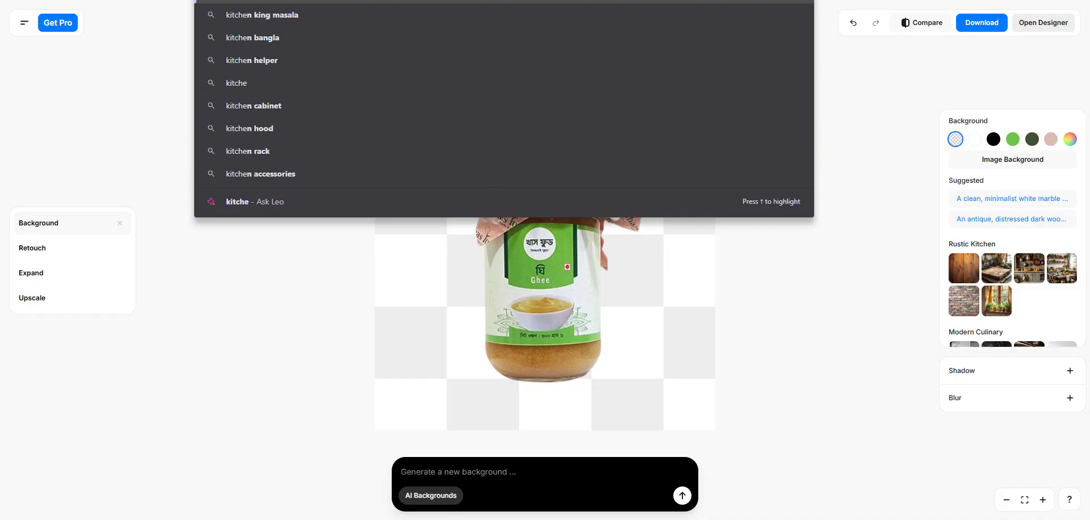
key("Escape")
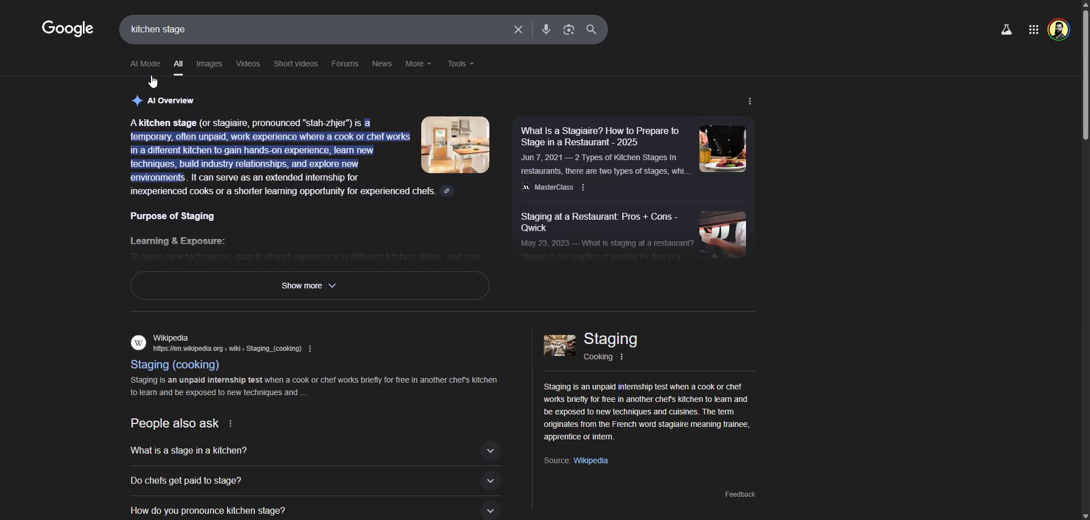
left_click(202, 67)
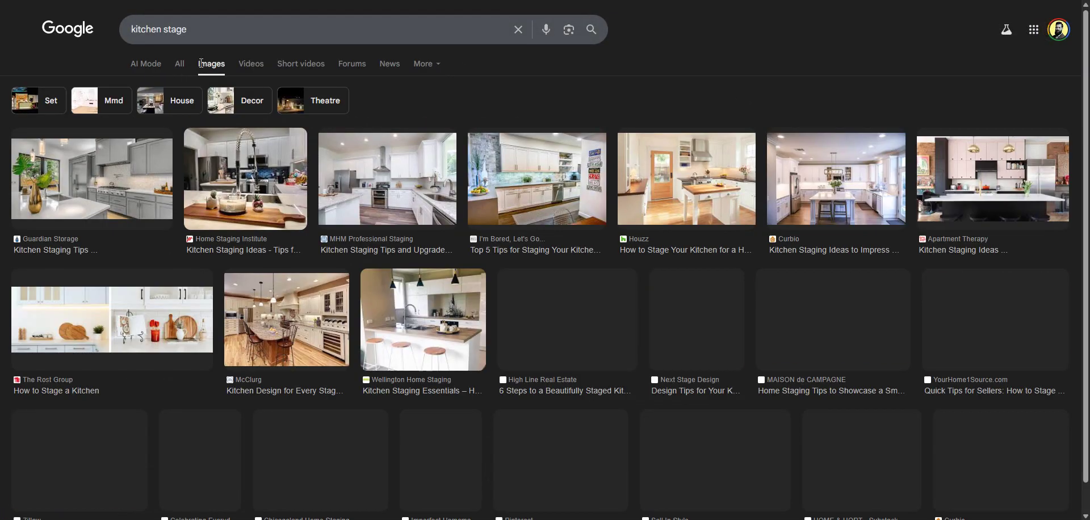
Step: Open the iStock image of a blurred blue kitchen with a marble tabletop and save it as PNG under its suggested name
scroll(446, 279, "down", 7)
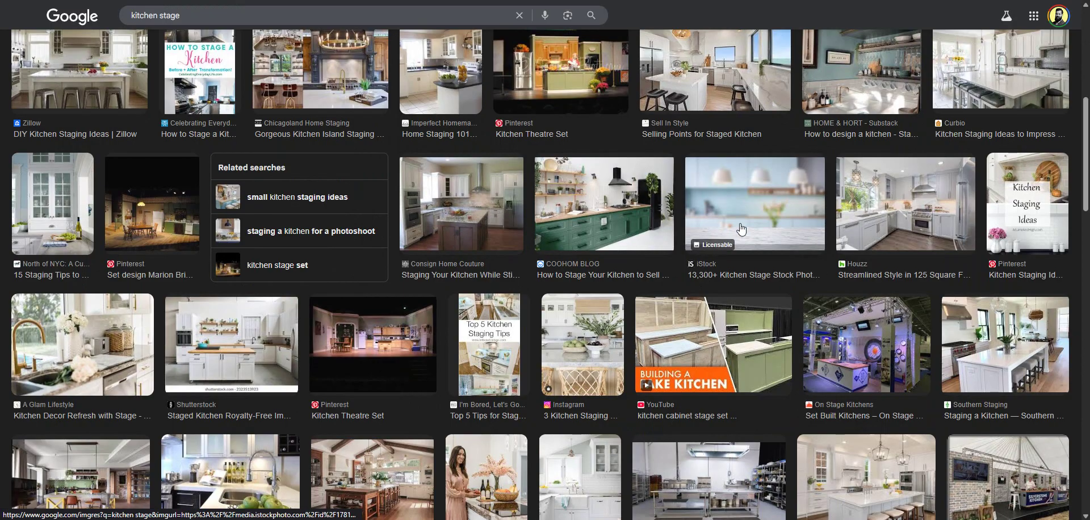
left_click(775, 217)
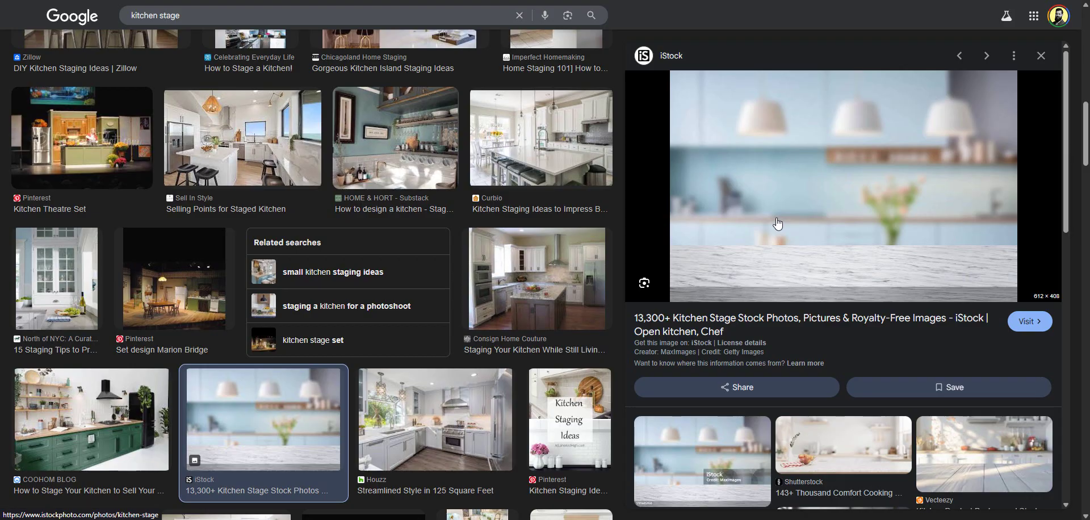
right_click(777, 223)
mouse_move(937, 466)
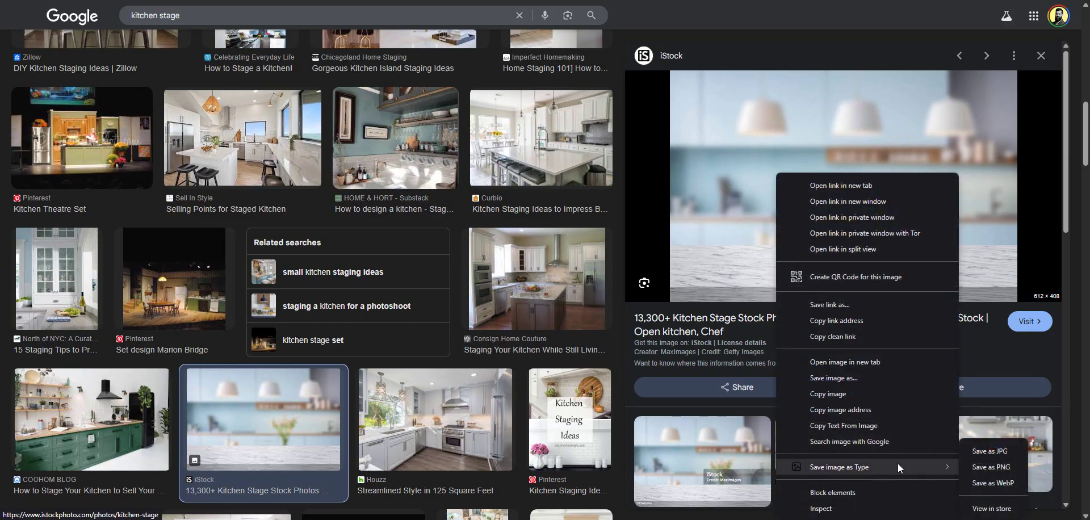
left_click(986, 467)
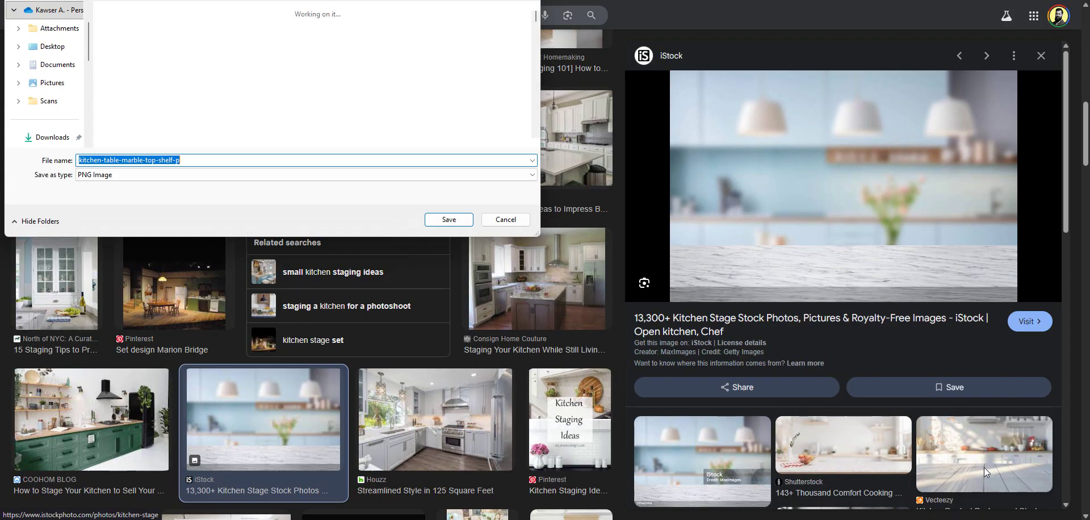
key("Return")
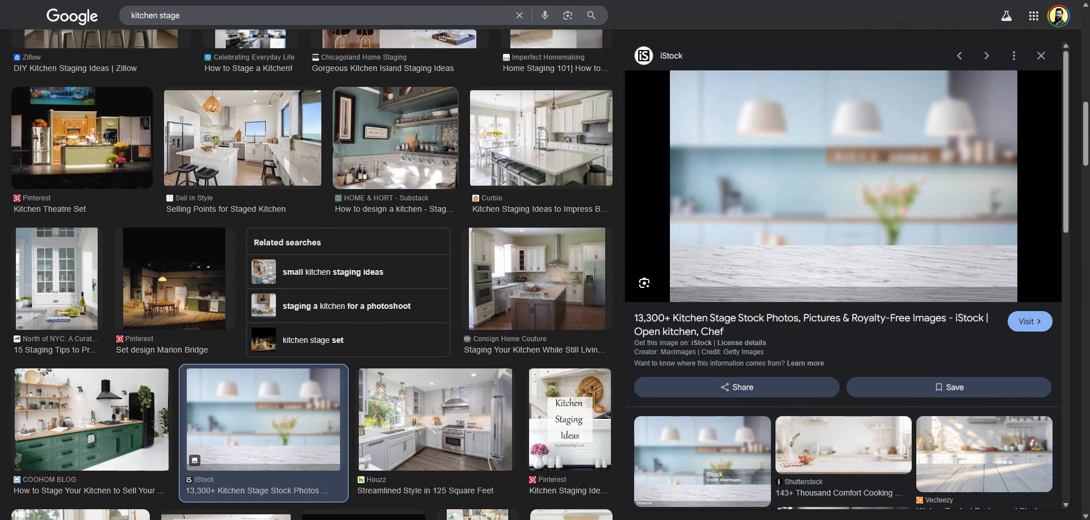
Step: Open Remaker's AI Image Upscaler page in the browser
key("ctrl+l")
type("re")
key("Escape")
key("ctrl+Tab")
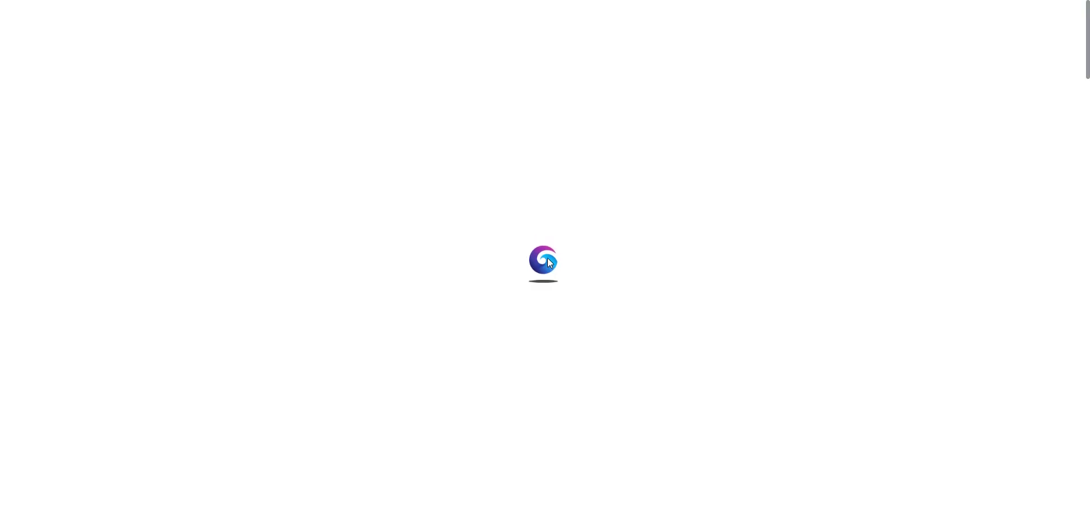
key("ctrl+Tab")
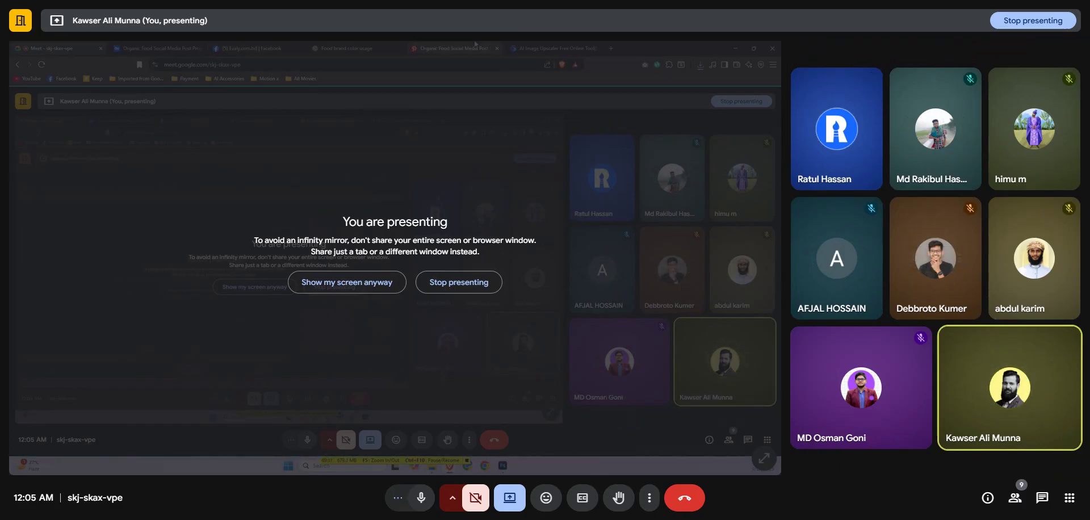
left_click(772, 0)
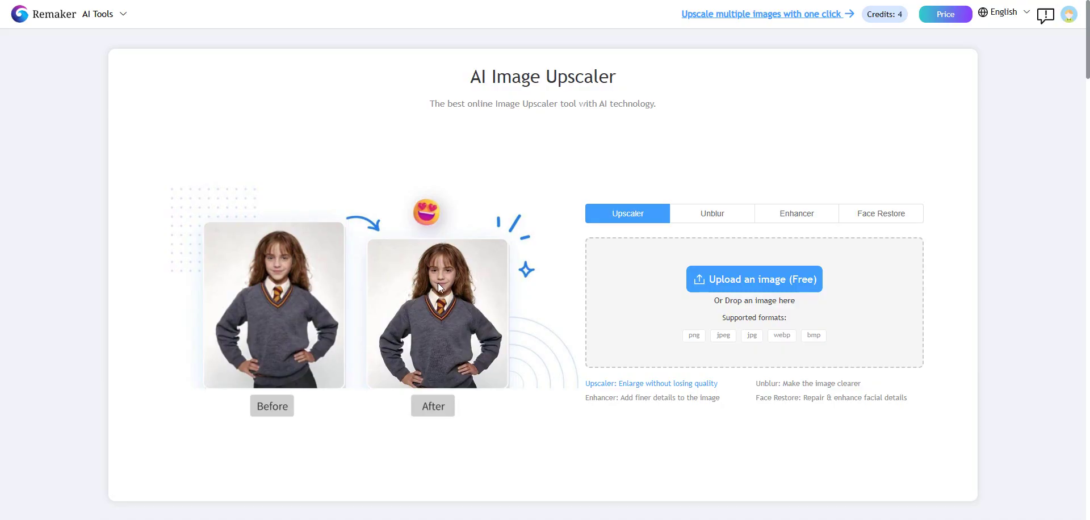
Step: Upscale the kitchen-table-marble-top-shelf-p image with the Upscaler and download the enlarged result
left_click(724, 285)
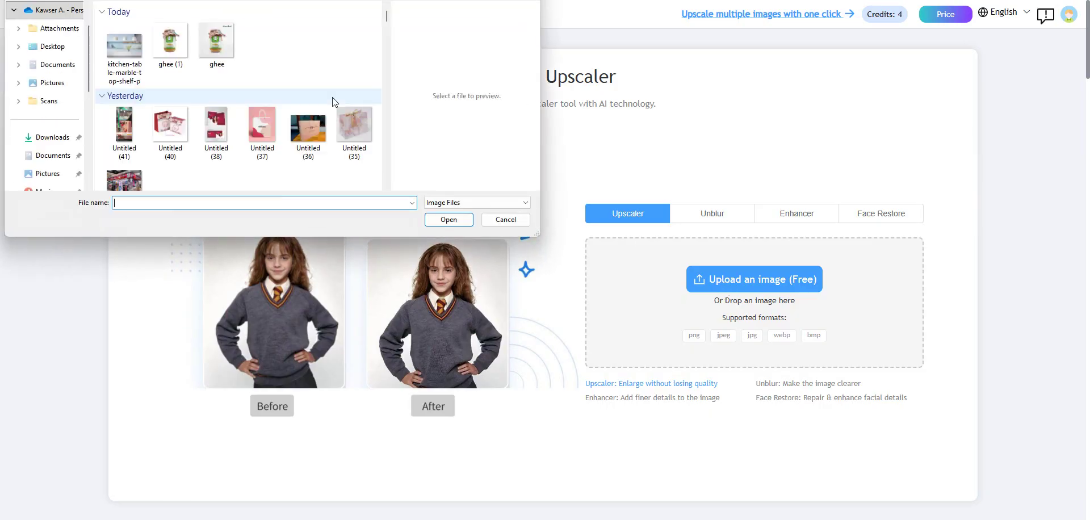
left_click(122, 55)
left_click(451, 225)
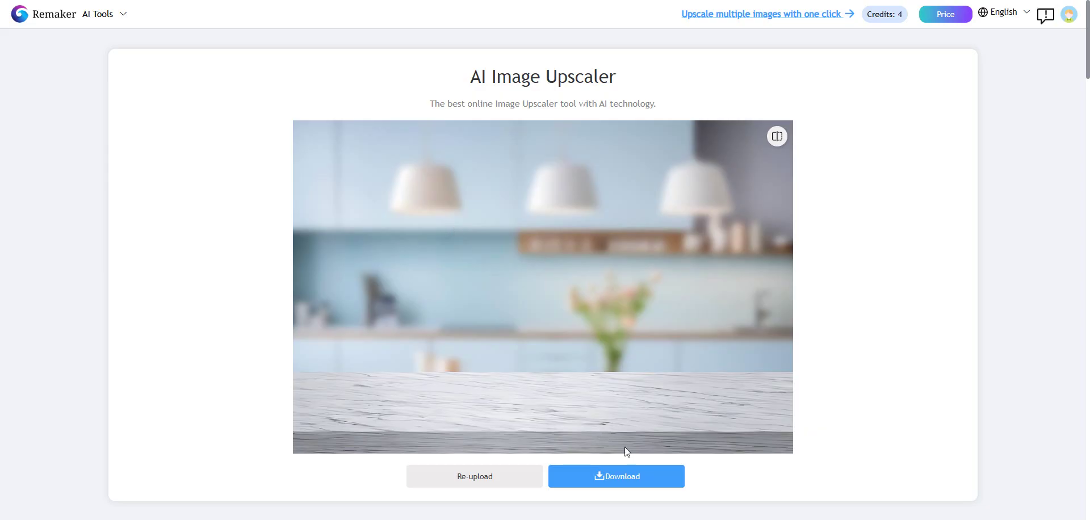
left_click(627, 469)
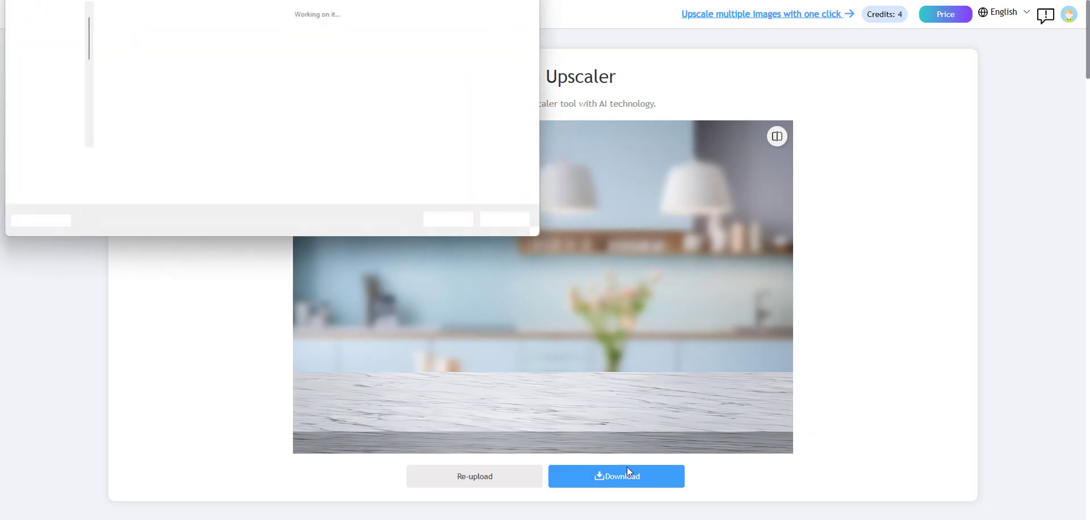
key("Return")
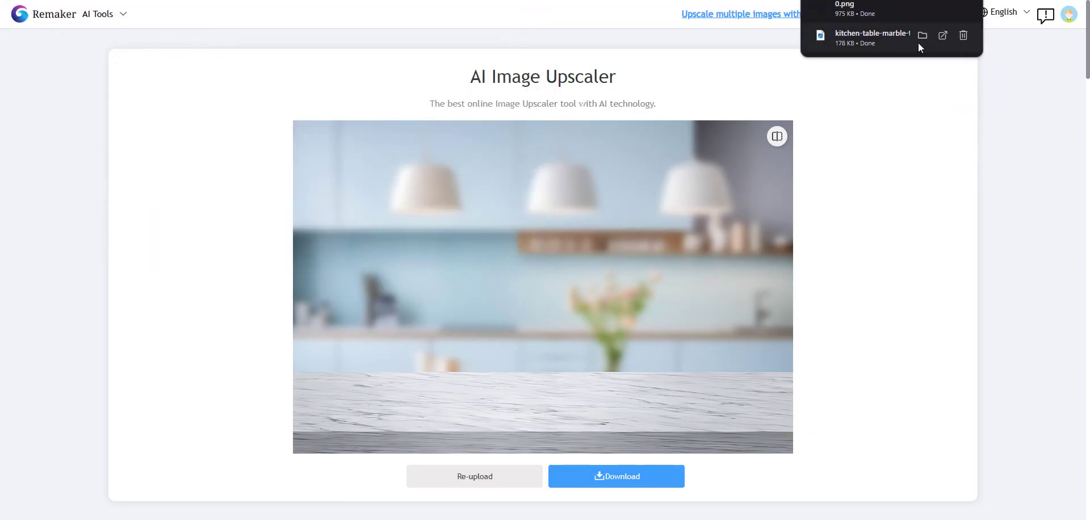
Step: Place the upscaled kitchen image in the Photoshop document and scale it to 2100 × 1400 px so it fills the canvas
left_click_drag(891, 5, 574, 258)
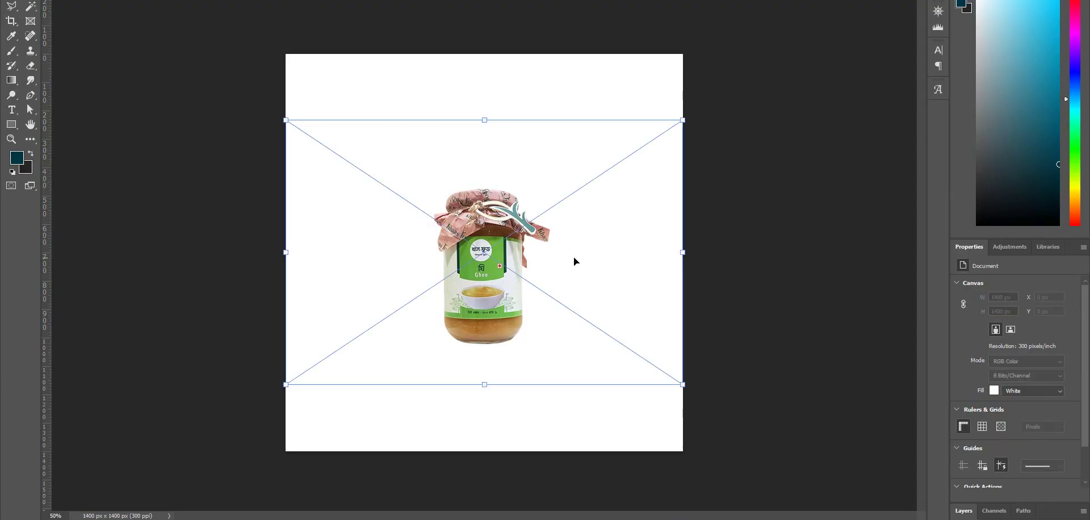
left_click_drag(516, 308, 522, 358)
mouse_move(521, 362)
left_mouse_down()
mouse_move(507, 372)
mouse_move(517, 373)
left_mouse_up()
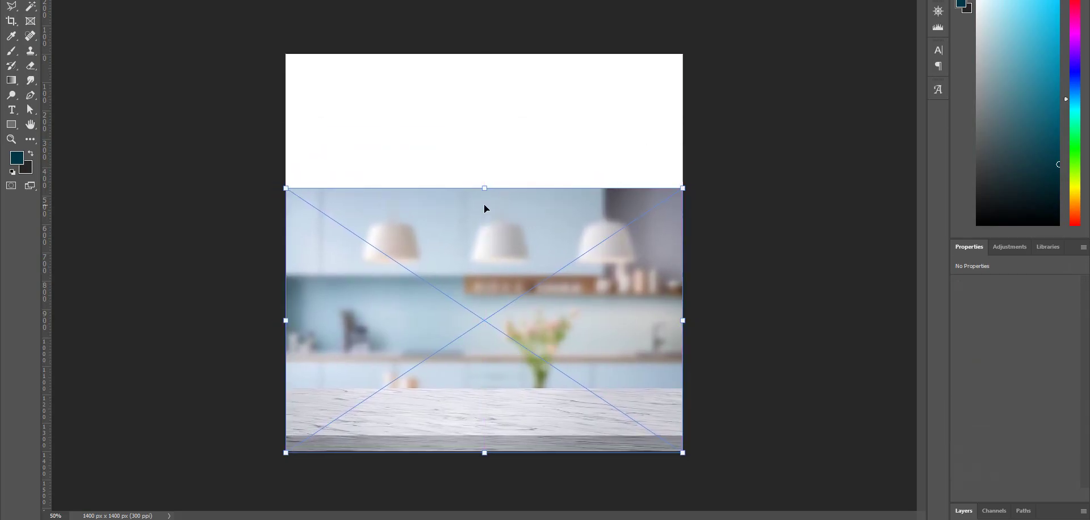
left_click_drag(485, 261, 480, 255)
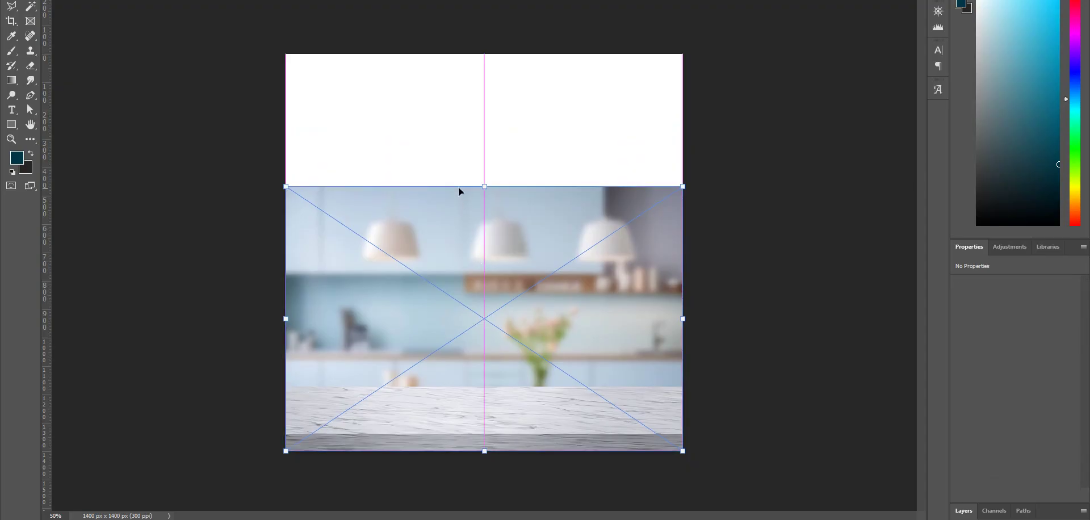
left_click_drag(482, 184, 487, 59)
key("Return")
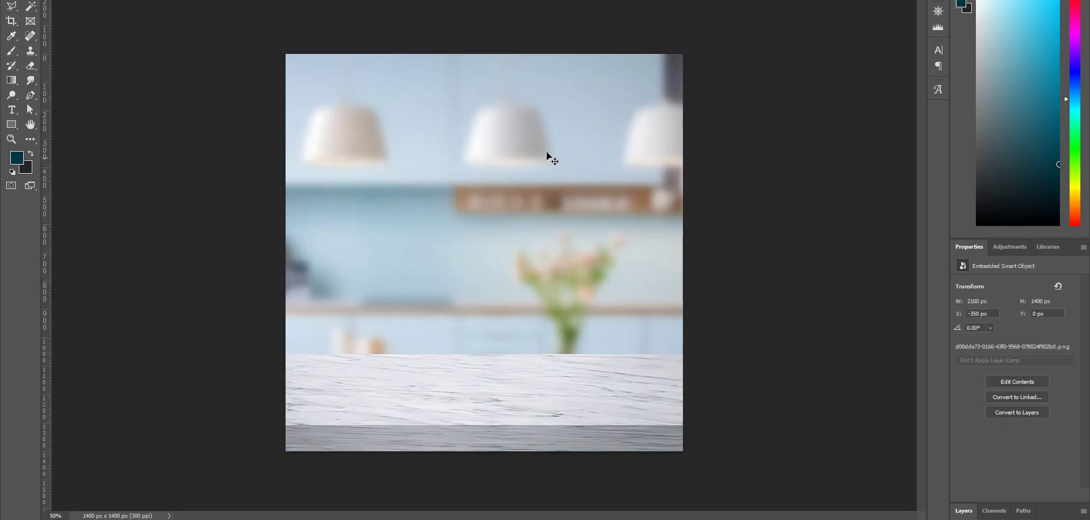
Step: Bring the ghee jar in front of the kitchen image, enlarge it to about 550 × 736 px and stand it on the marble tabletop
key("ctrl+v")
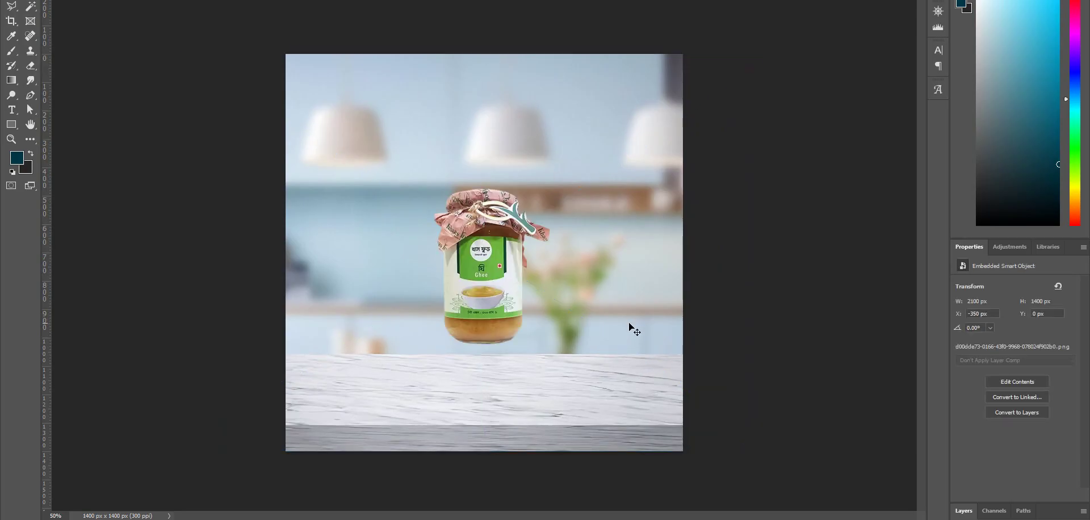
left_click_drag(488, 264, 598, 309)
key("ctrl+t")
left_click_drag(596, 194, 597, 114)
left_click_drag(574, 246, 469, 292)
key("Return")
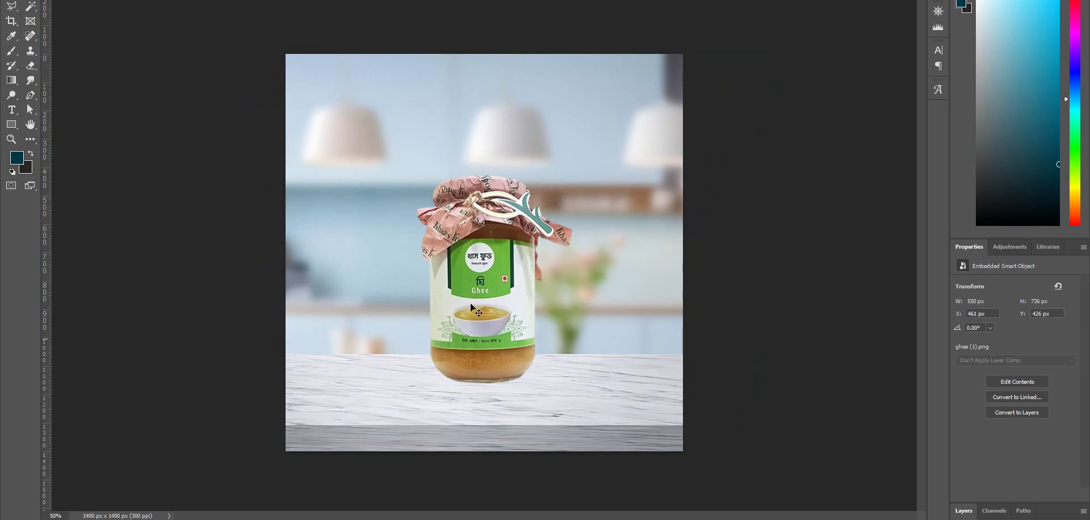
left_click_drag(494, 317, 499, 338)
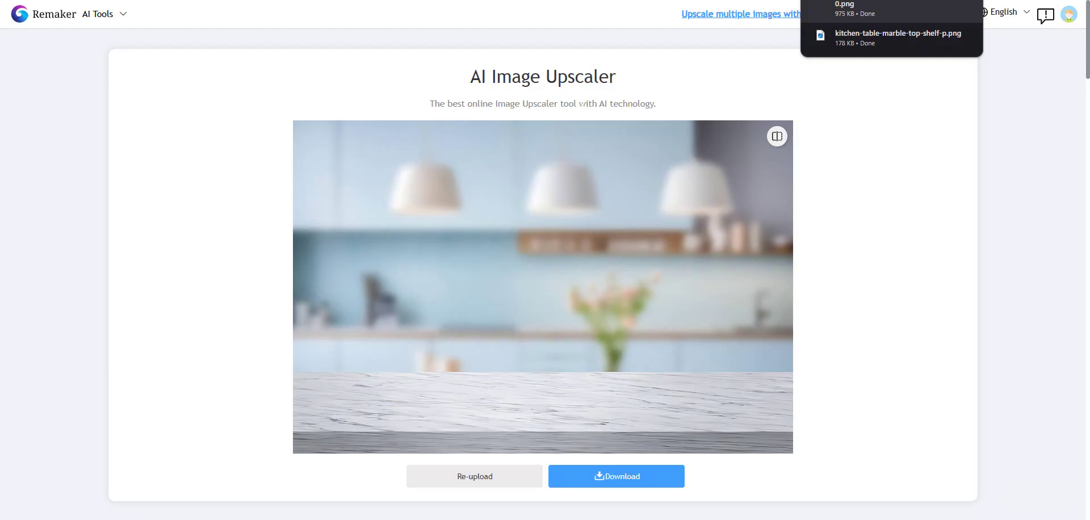
Step: Switch back to Photoshop and add a new empty layer between the kitchen image and the ghee jar
left_click(114, 1)
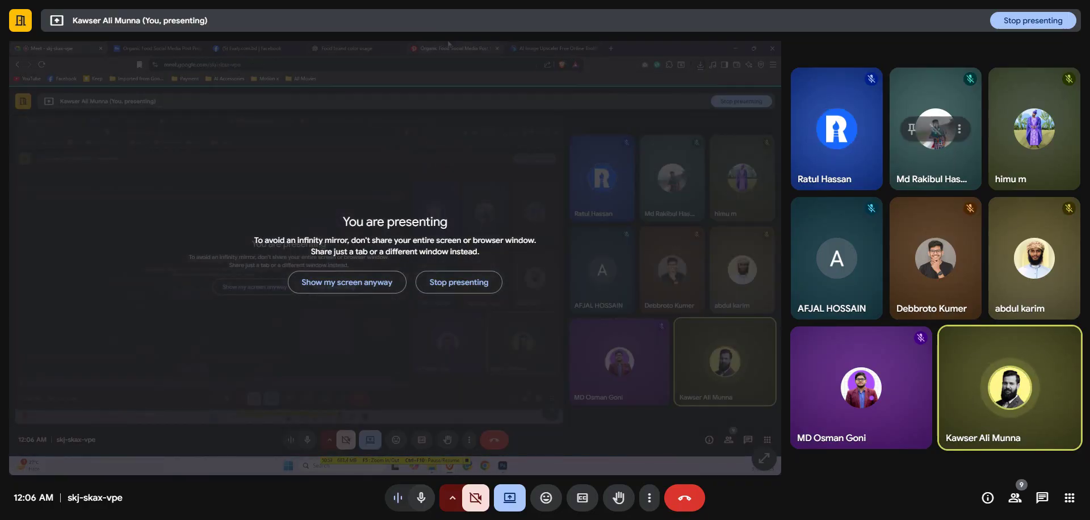
key("alt+Tab")
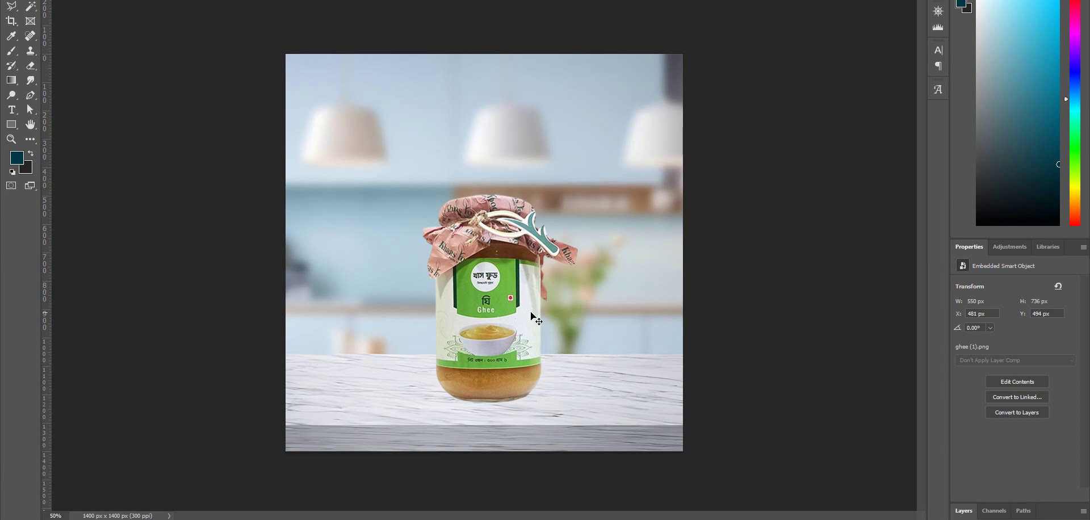
left_click(963, 510)
left_click(997, 410)
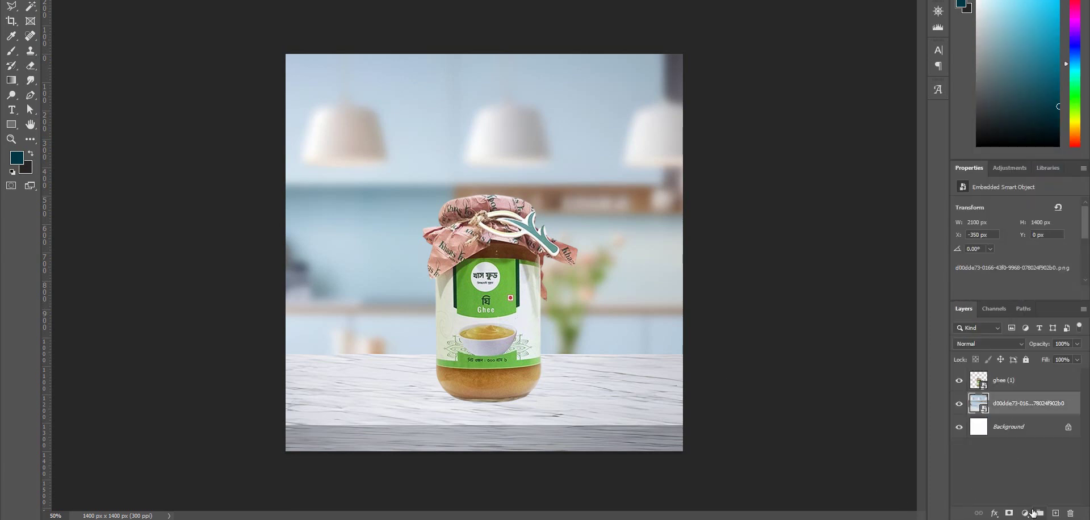
left_click(1054, 513)
Step: Paint a dark contact shadow under the jar's base with a soft brush flattened to an ellipse at 0% hardness
key("b")
right_click(468, 315)
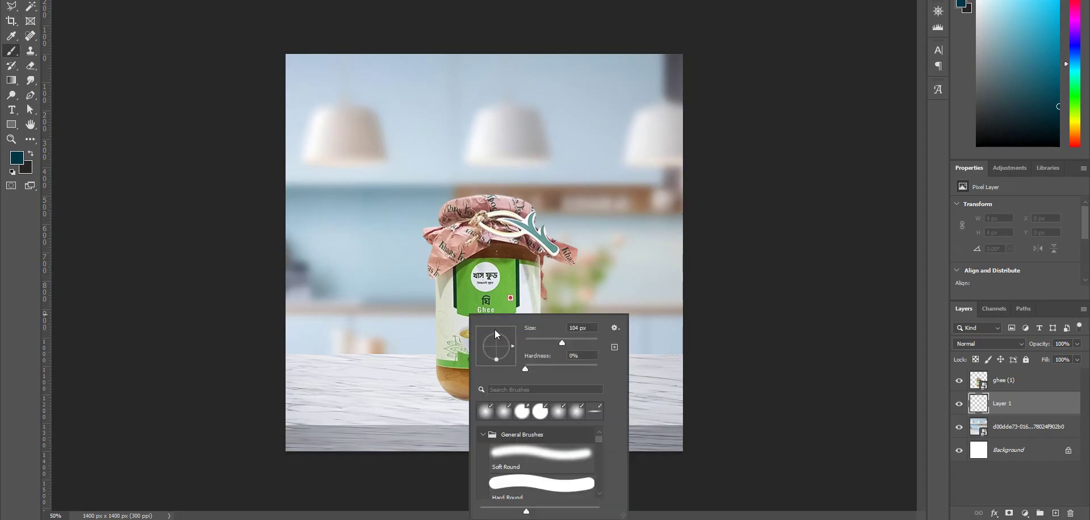
left_click_drag(495, 335, 496, 344)
mouse_move(458, 381)
left_mouse_down()
mouse_move(583, 424)
mouse_move(488, 401)
left_mouse_up()
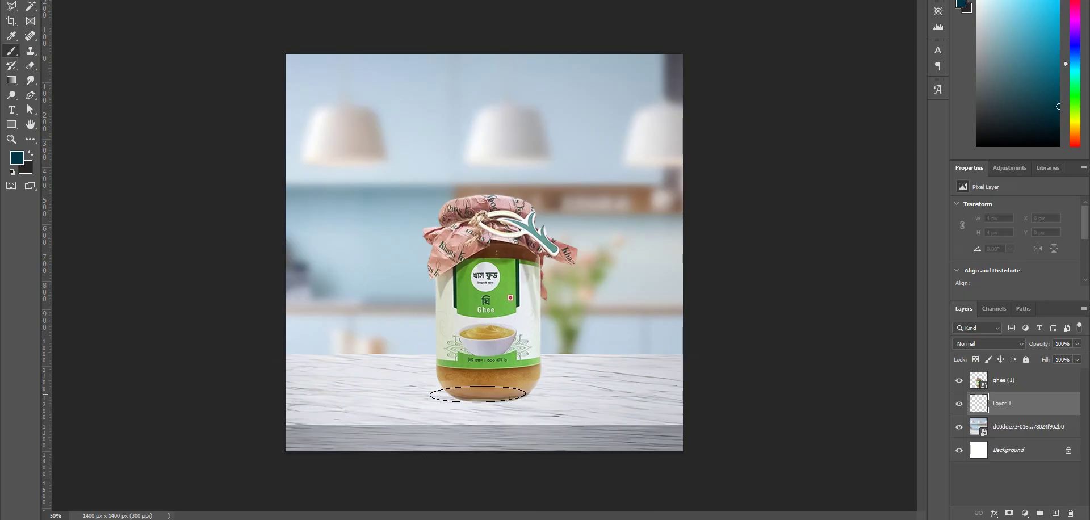
key("x")
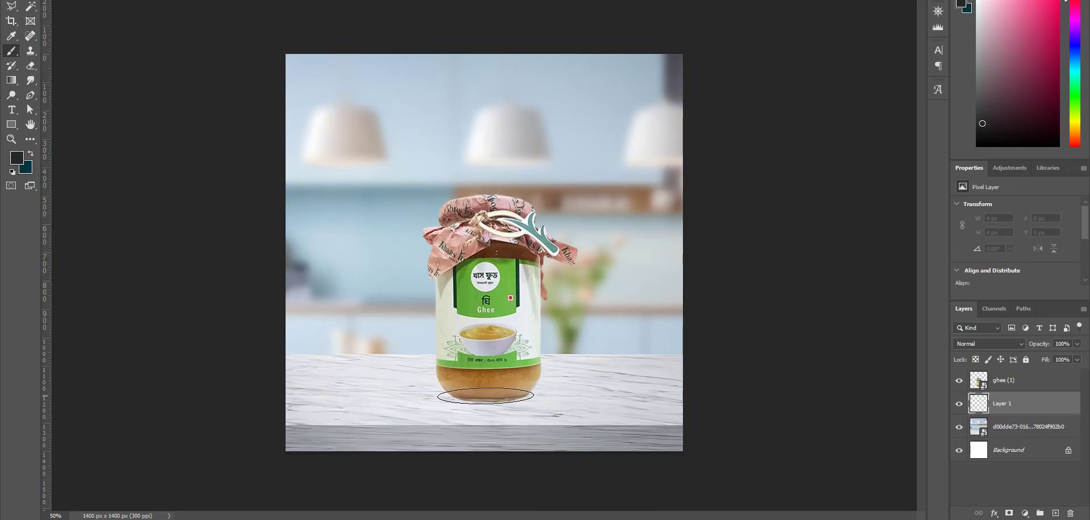
left_click(491, 396)
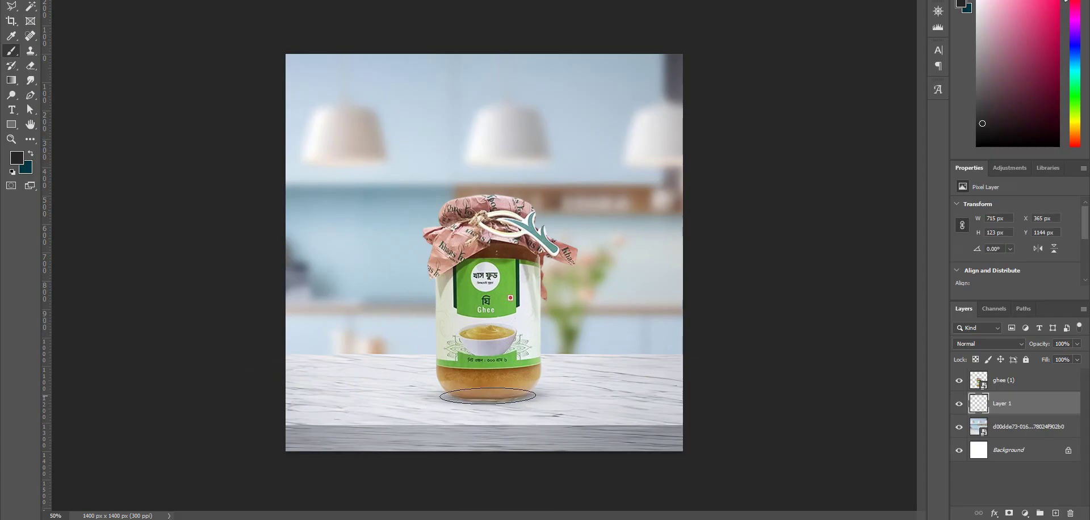
key("alt+Tab")
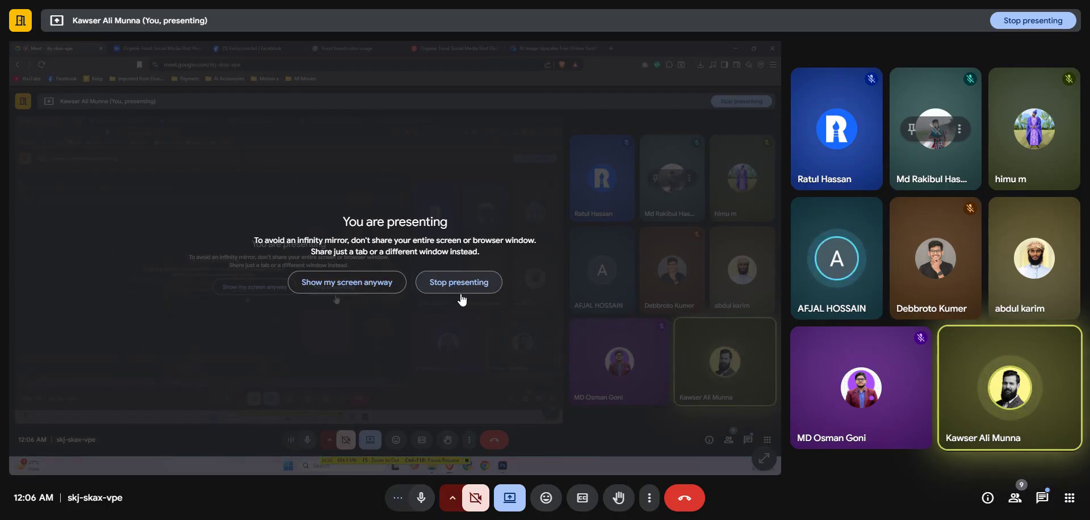
key("alt+Tab")
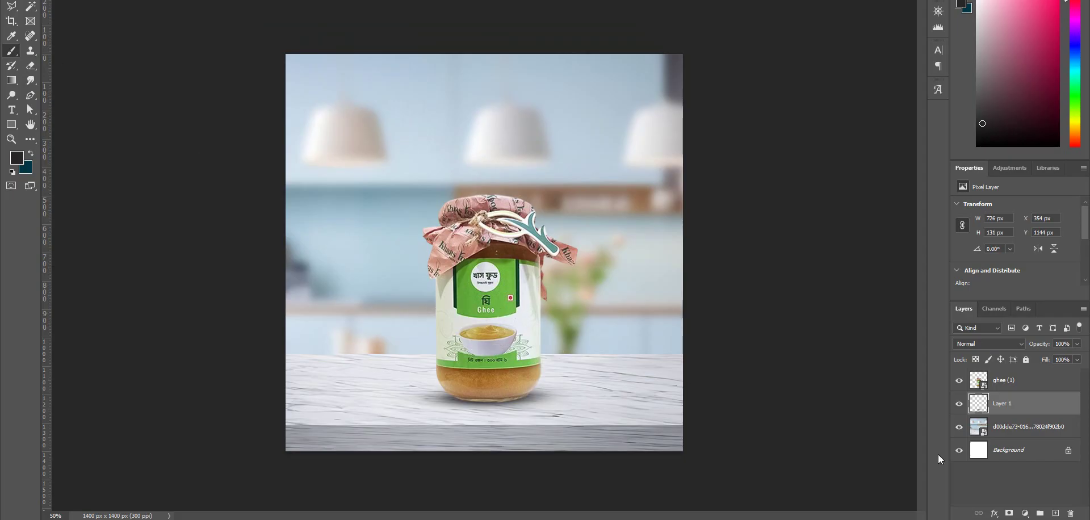
Step: Add a new layer above the ghee jar and clip it to the jar layer
left_click(1000, 389)
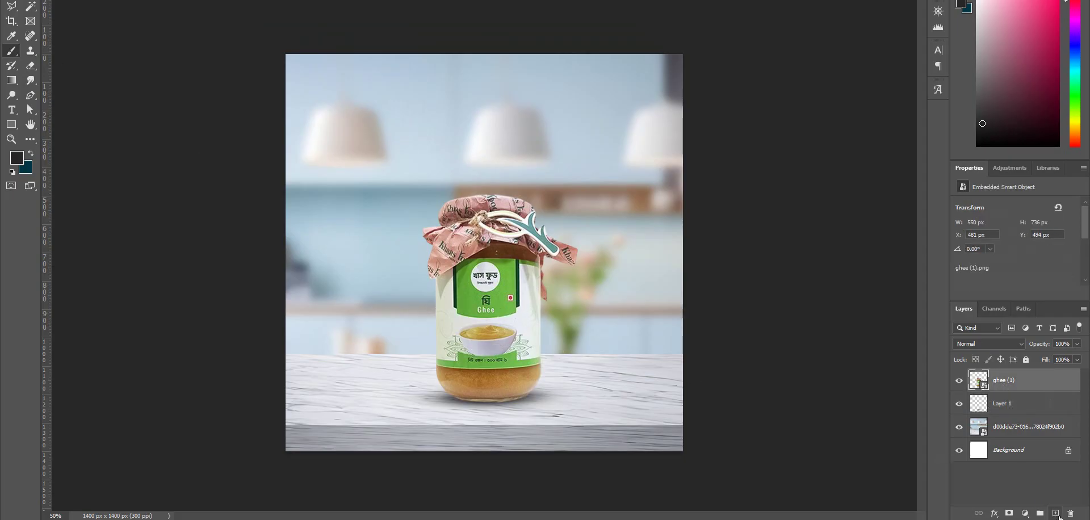
left_click(1057, 514)
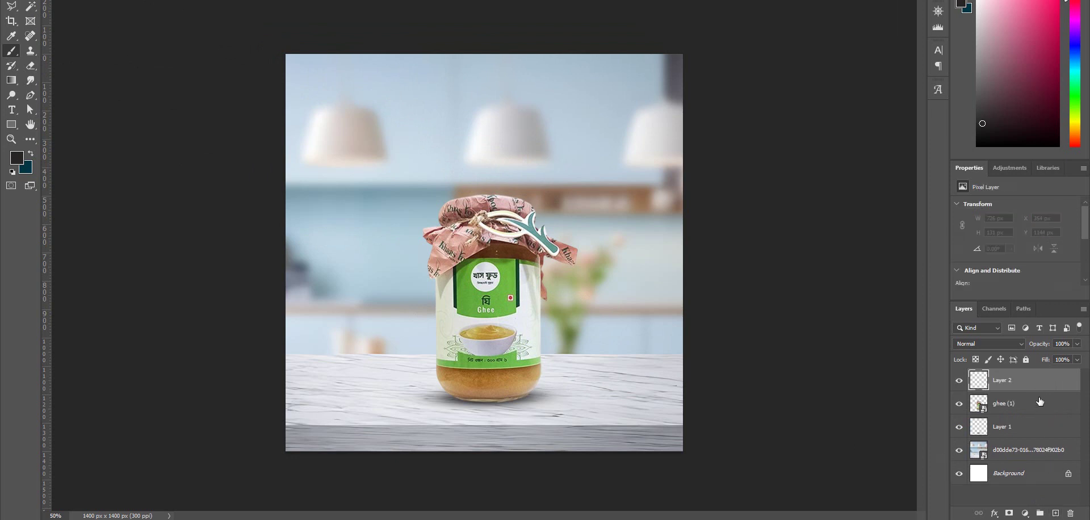
left_click_drag(1042, 391, 1044, 387)
left_click(1045, 387, "alt")
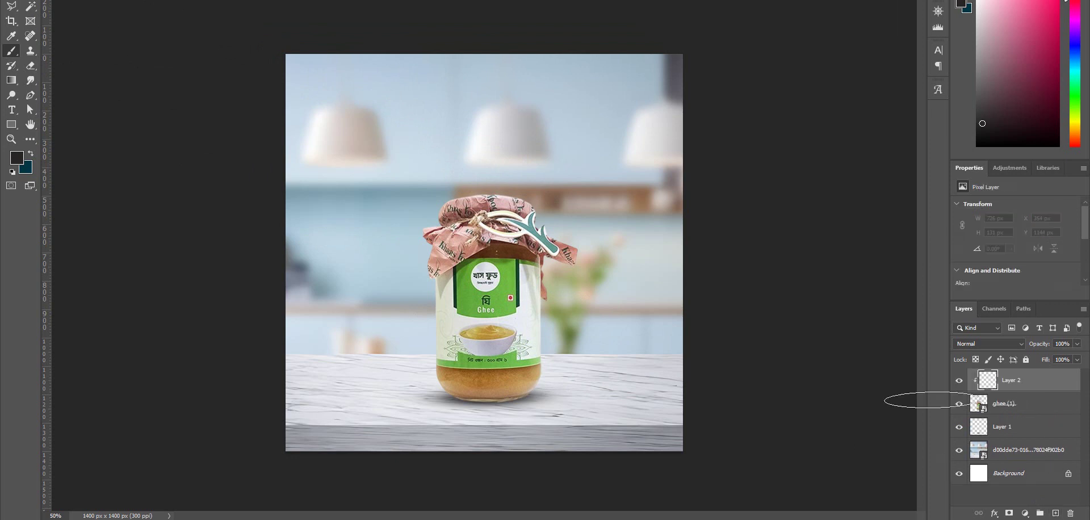
Step: Darken the bottom of the jar on the clipped layer with a round soft brush of about 280 px
right_click(517, 287)
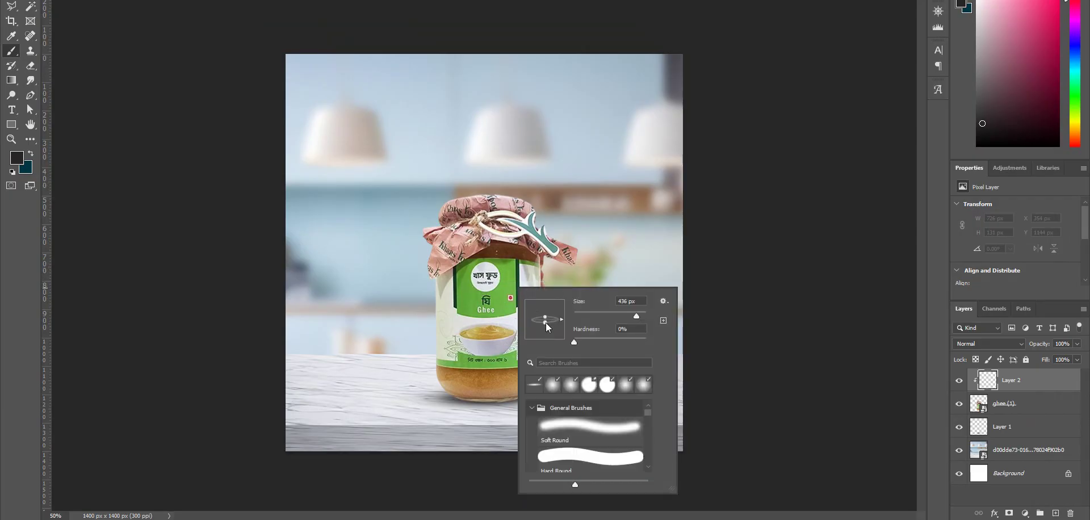
right_click(504, 379, "alt")
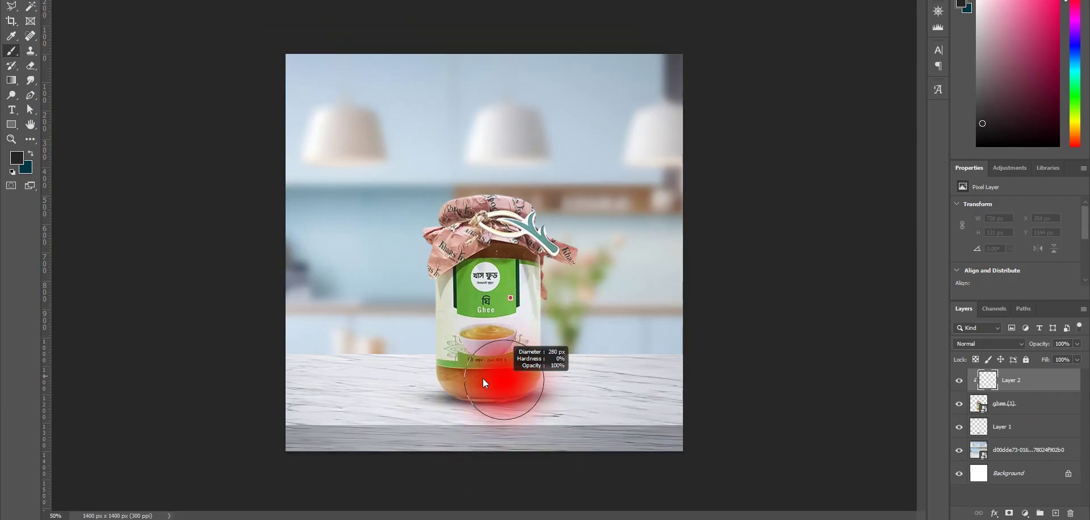
scroll(469, 394, "up", 5)
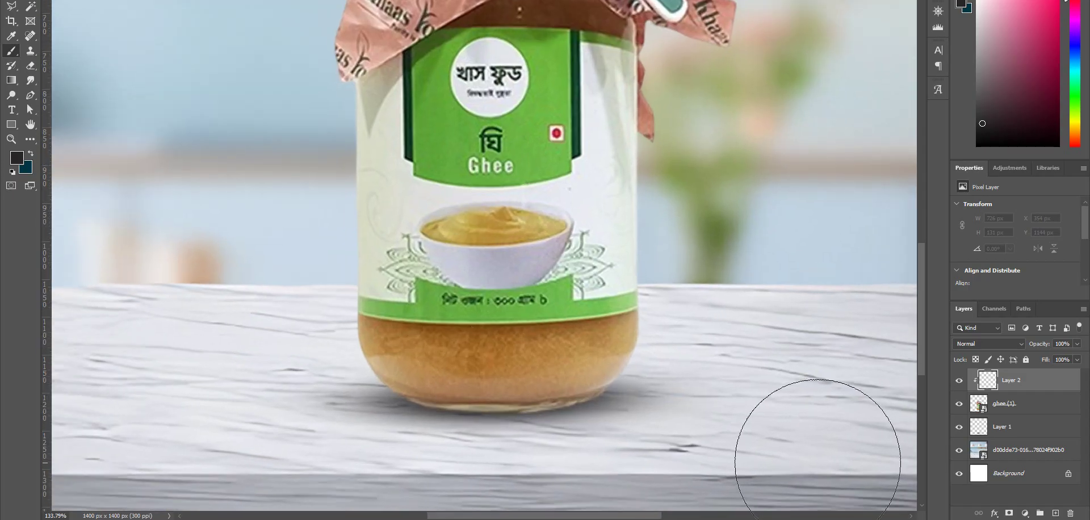
left_click(640, 431)
mouse_move(553, 448)
left_mouse_down()
mouse_move(415, 454)
mouse_move(603, 471)
left_mouse_up()
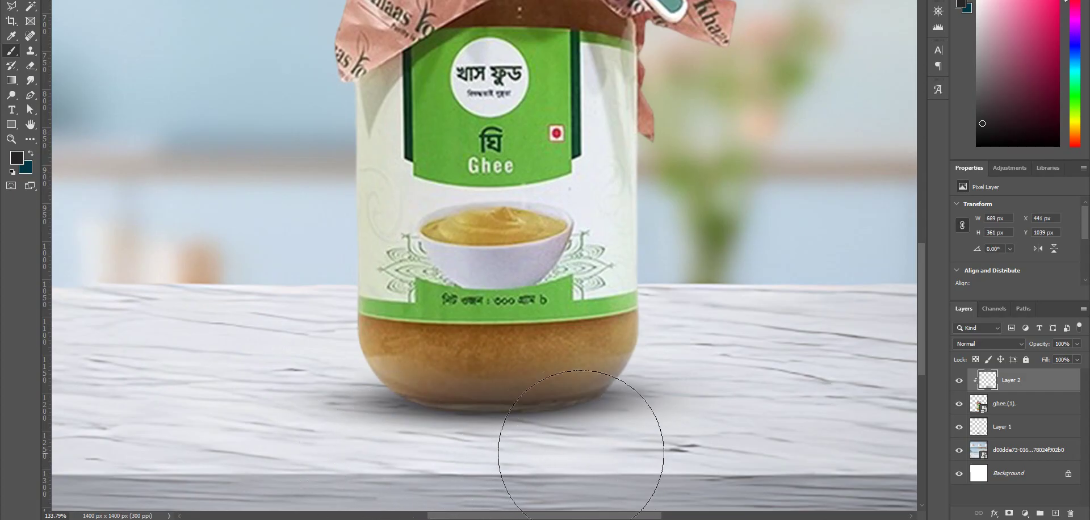
scroll(713, 313, "down", 5)
scroll(713, 313, "down", 1)
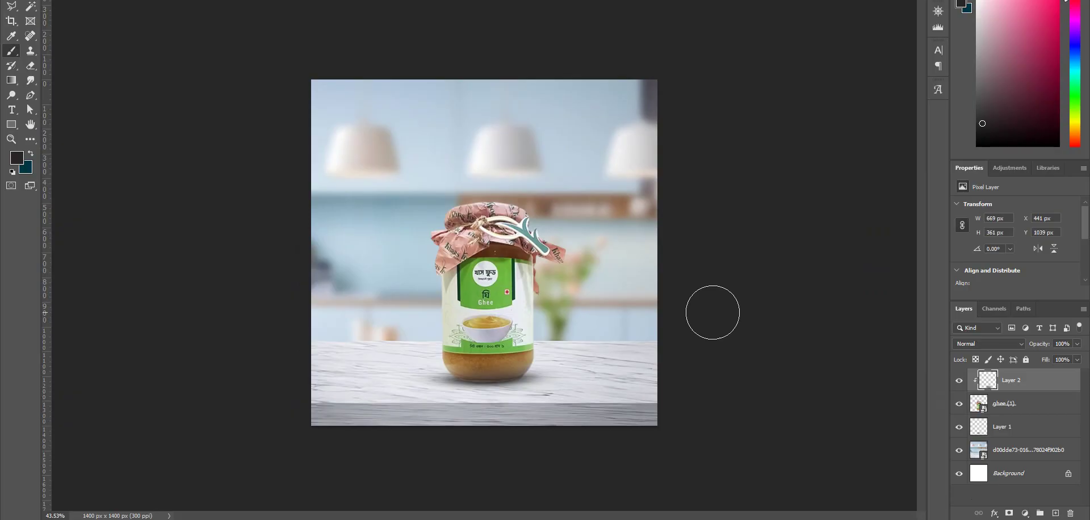
Step: Examine the shading and contact shadow around the jar's base up close
scroll(498, 387, "up", 6)
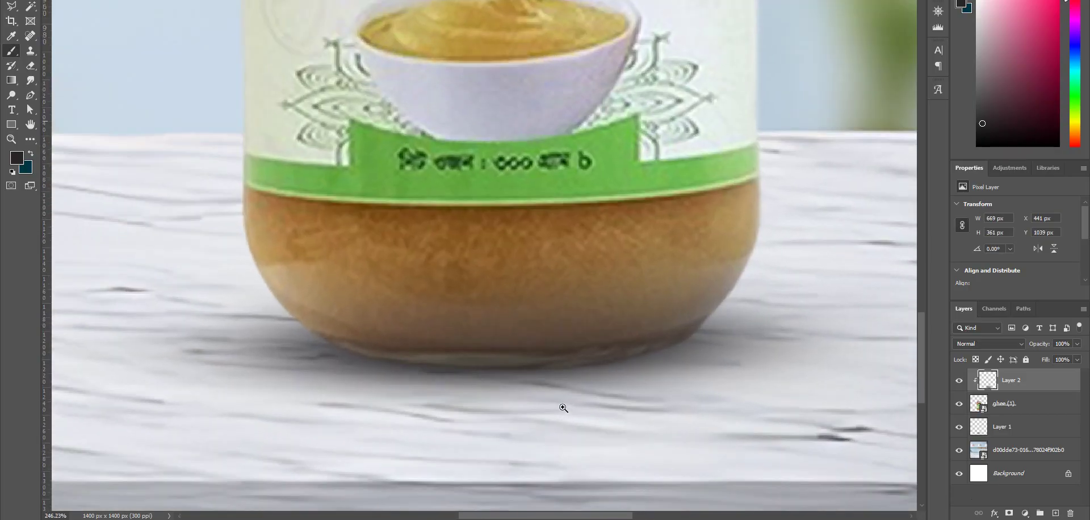
scroll(563, 407, "up", 3)
mouse_move(591, 403)
left_mouse_down()
mouse_move(588, 383)
mouse_move(257, 391)
left_mouse_up()
mouse_move(258, 350)
left_mouse_down()
mouse_move(721, 366)
mouse_move(821, 356)
mouse_move(882, 330)
mouse_move(677, 375)
mouse_move(161, 348)
mouse_move(171, 323)
mouse_move(171, 341)
mouse_move(548, 371)
mouse_move(849, 345)
mouse_move(793, 333)
left_mouse_up()
left_click_drag(773, 233, 682, 239)
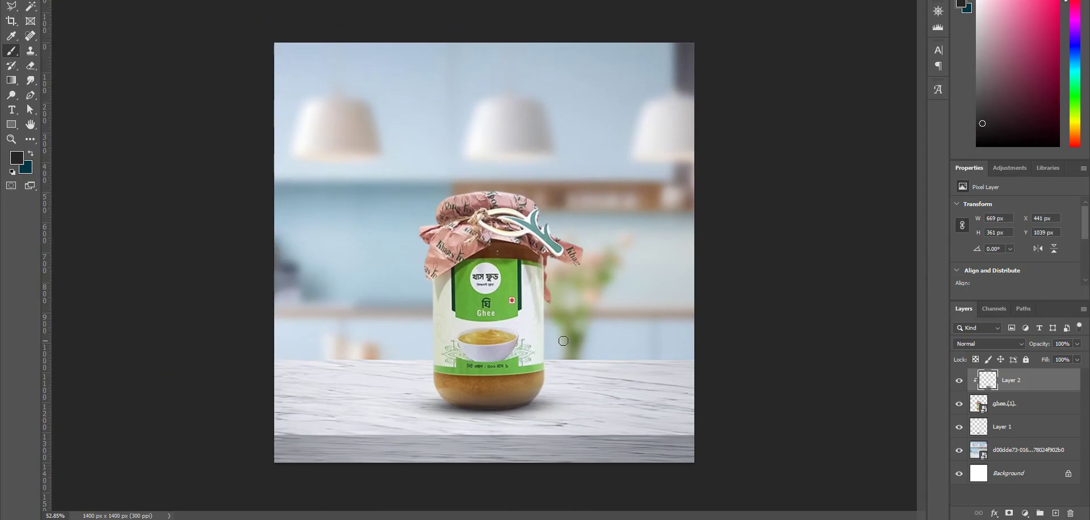
Step: Set the clipped shading layer's opacity to 82% and the contact shadow layer's opacity to 74%
mouse_move(1038, 346)
left_mouse_down()
mouse_move(1023, 342)
mouse_move(1045, 345)
left_mouse_up()
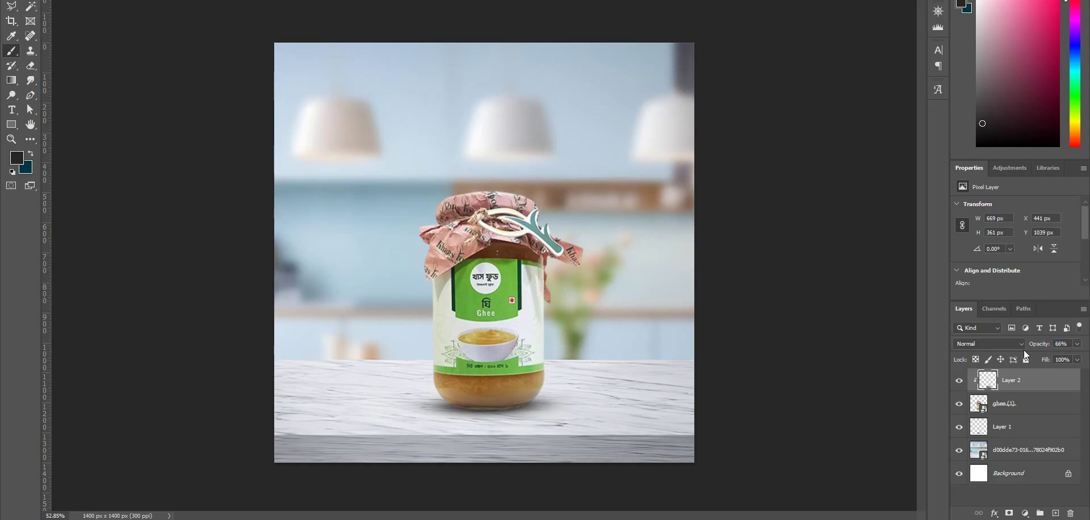
left_click_drag(1030, 344, 1039, 345)
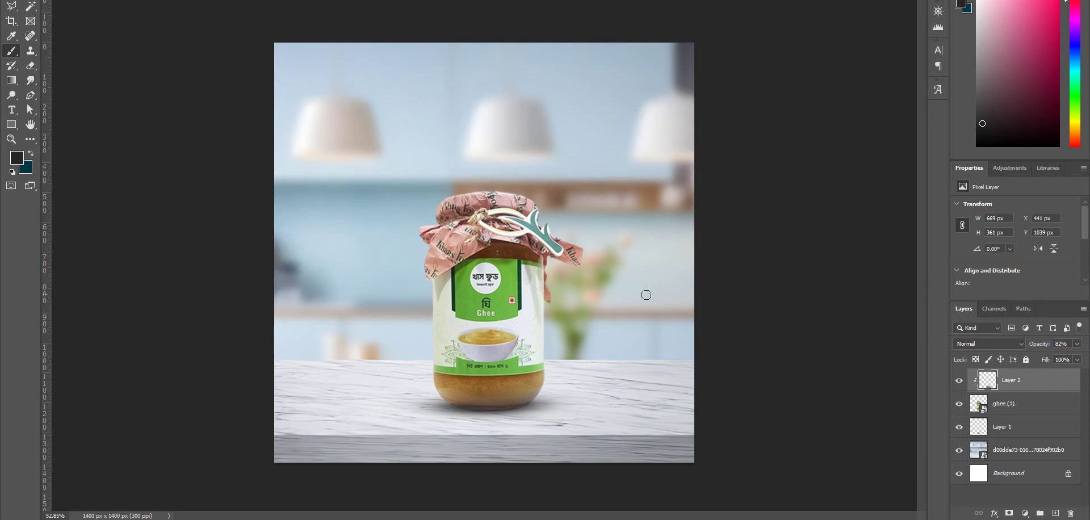
left_click(1030, 423)
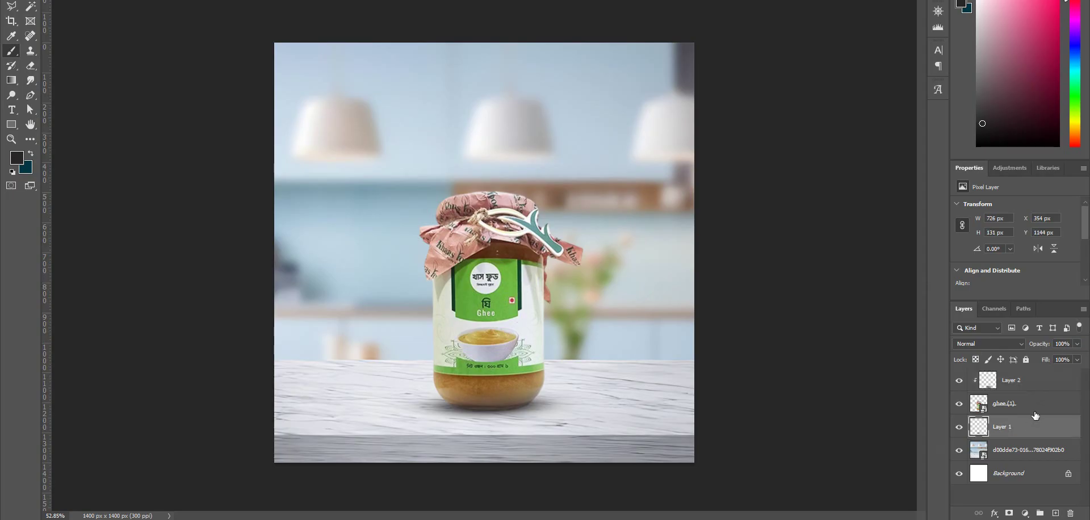
left_click_drag(1041, 345, 1026, 342)
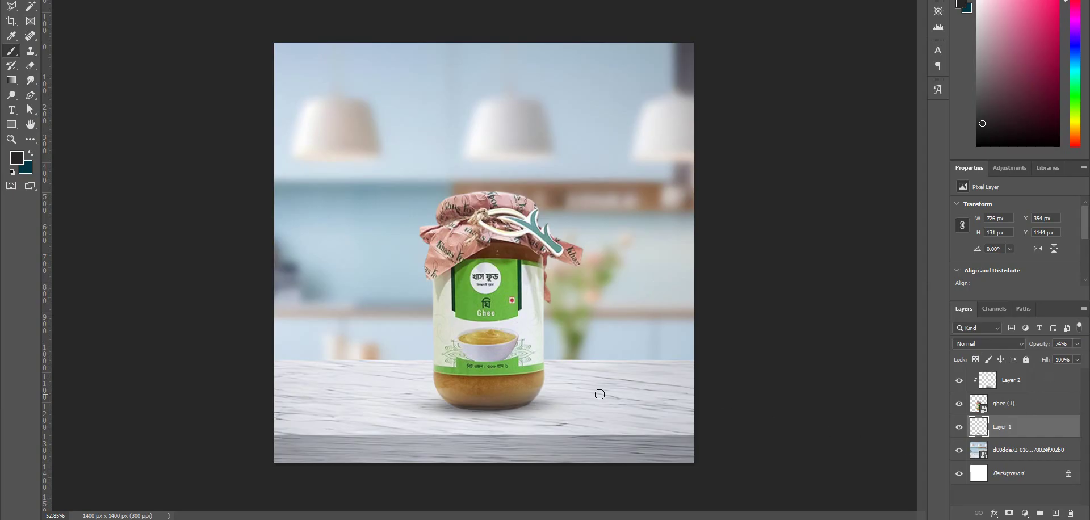
Step: Widen the contact shadow under the jar by painting on its layer with a larger, flatter soft brush
right_click(490, 383, "alt")
right_click(498, 343)
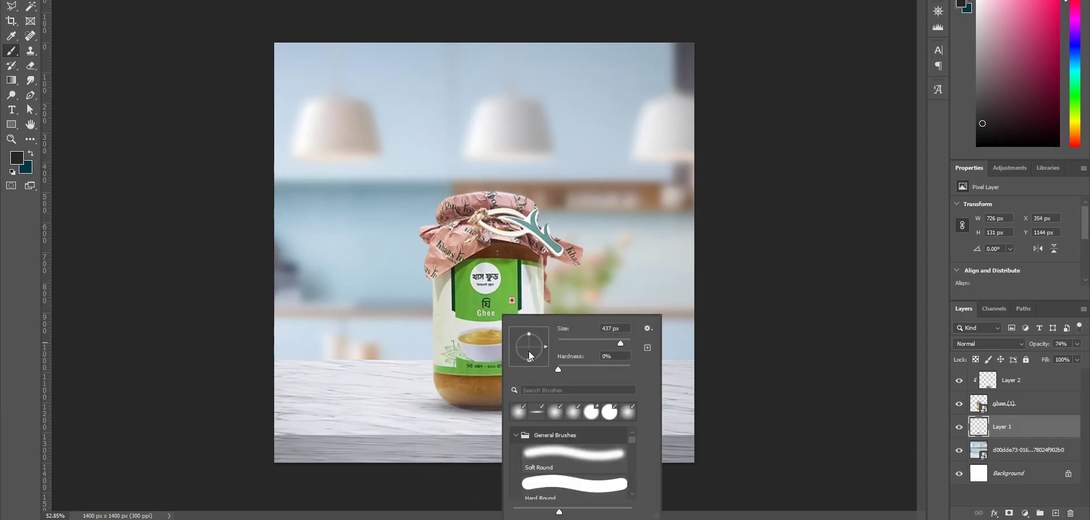
left_click_drag(529, 336, 533, 347)
right_click(499, 395, "alt")
left_click_drag(498, 395, 525, 404)
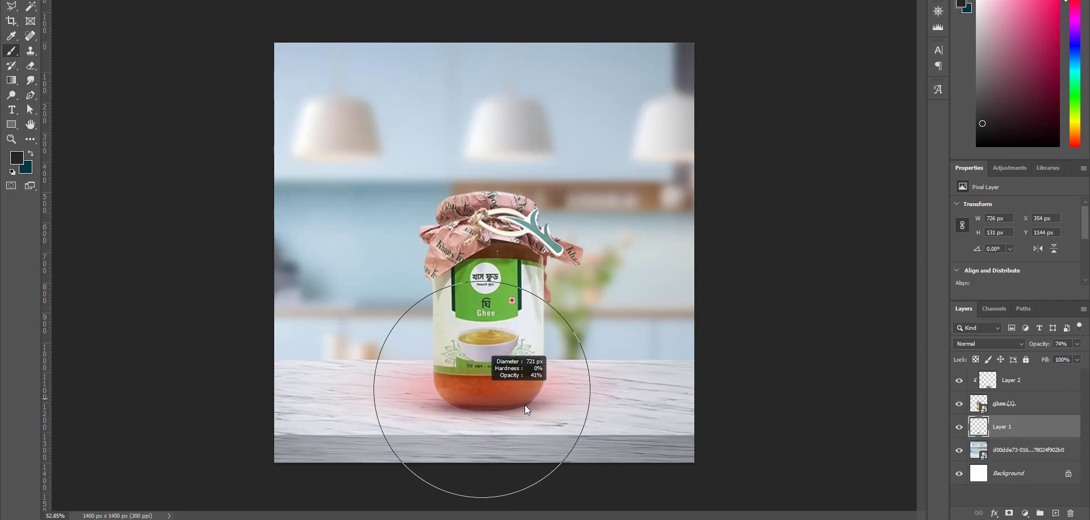
left_click(493, 401)
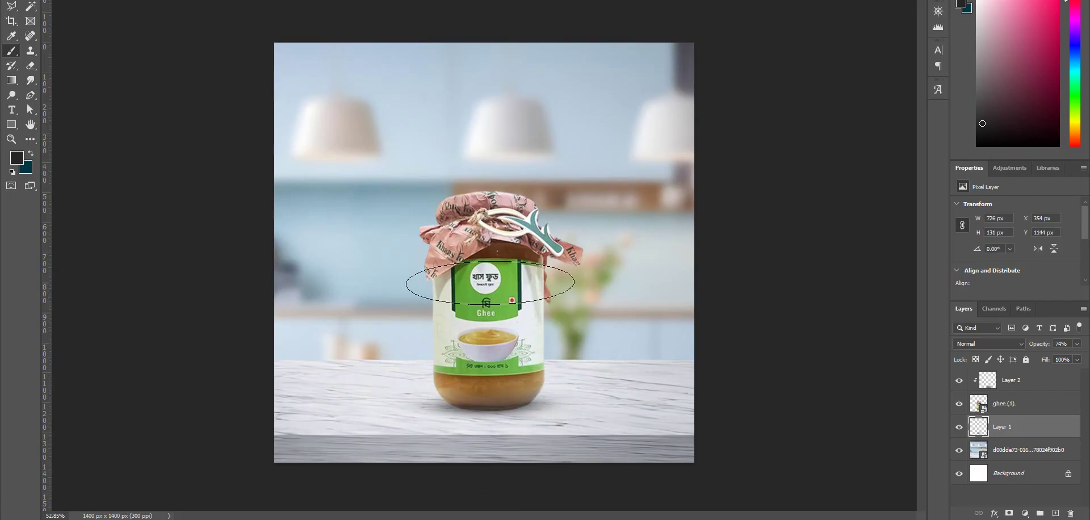
right_click(493, 282)
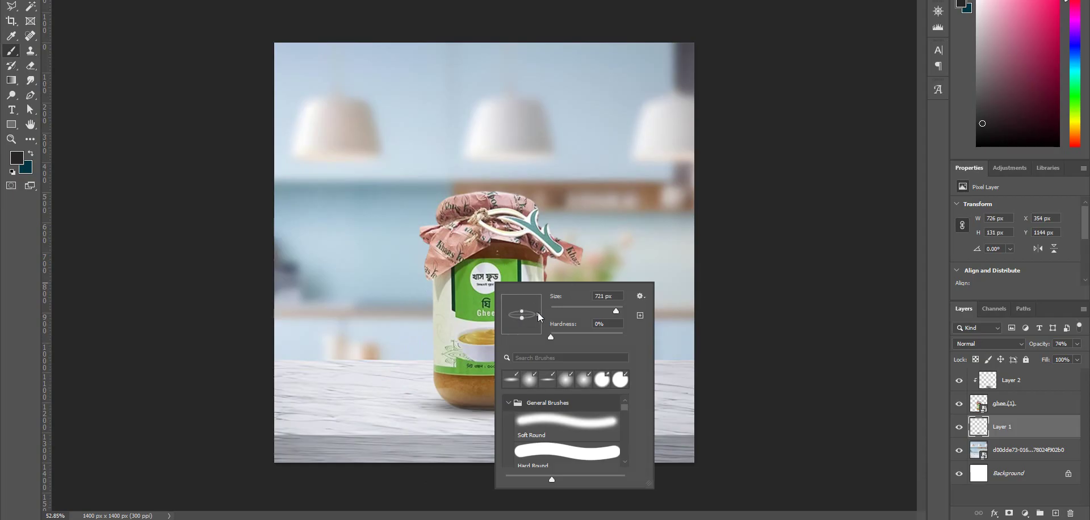
left_click_drag(522, 311, 522, 315)
mouse_move(486, 401)
left_mouse_down()
mouse_move(464, 396)
mouse_move(457, 405)
mouse_move(469, 410)
left_mouse_up()
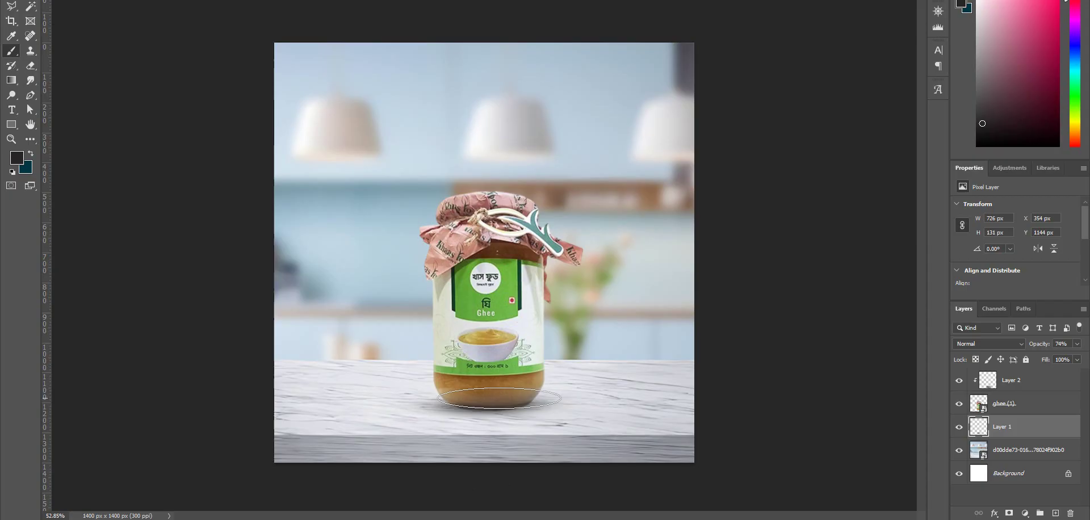
left_click(489, 403)
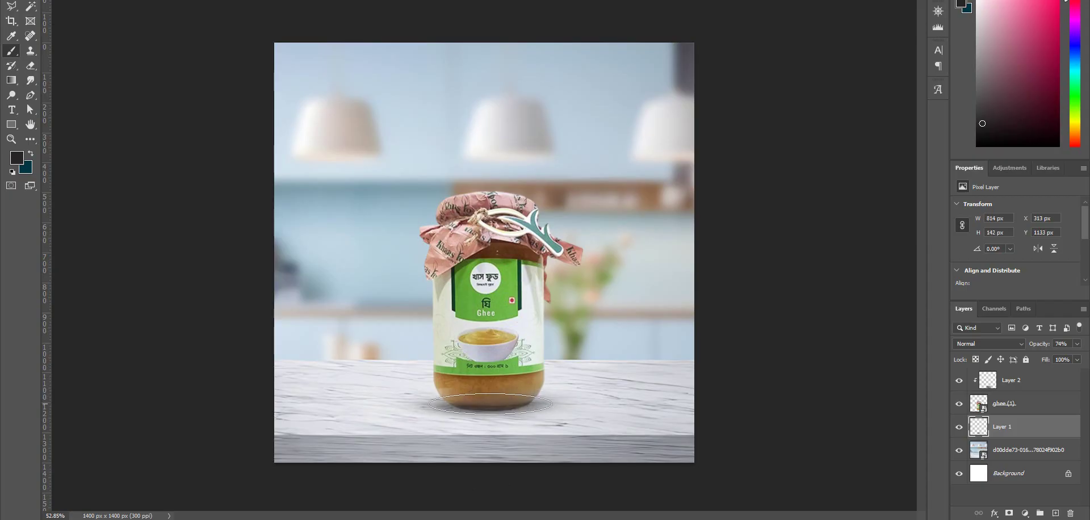
left_click(497, 403)
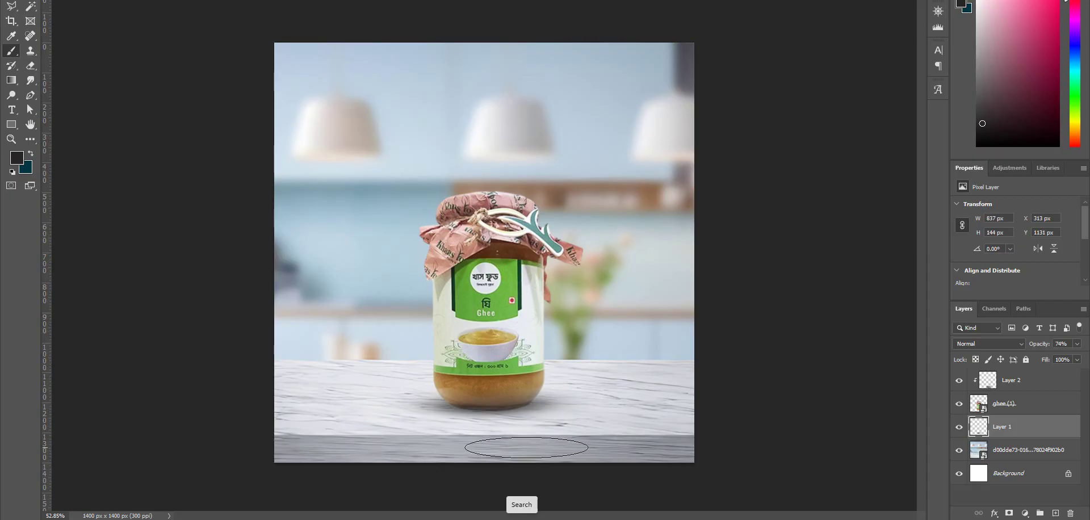
Step: Duplicate the ghee jar and transform the copy into a thin slanted strip, about 1123 × 66 px, lying across the tabletop from the jar's base
left_click_drag(1047, 407, 1048, 379)
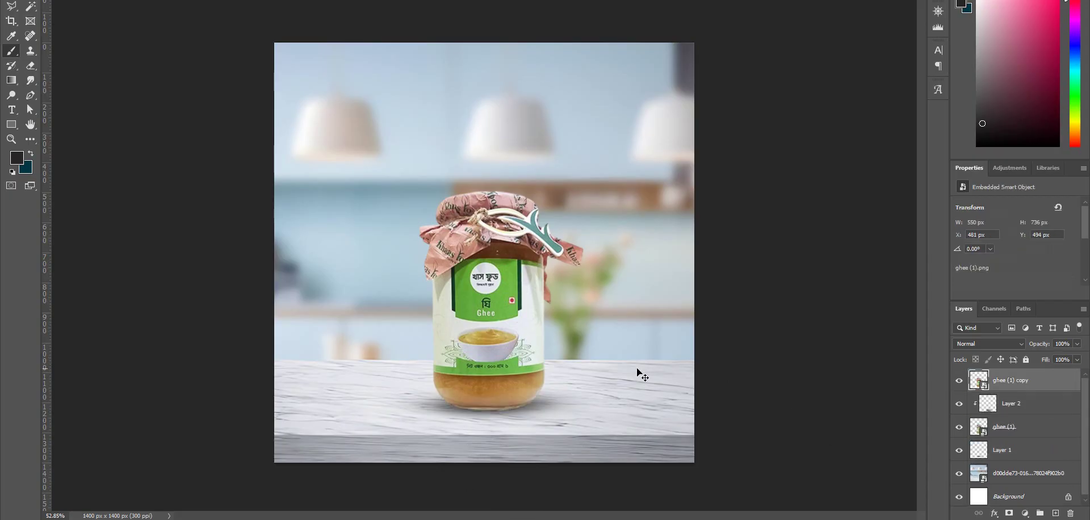
key("ctrl+t")
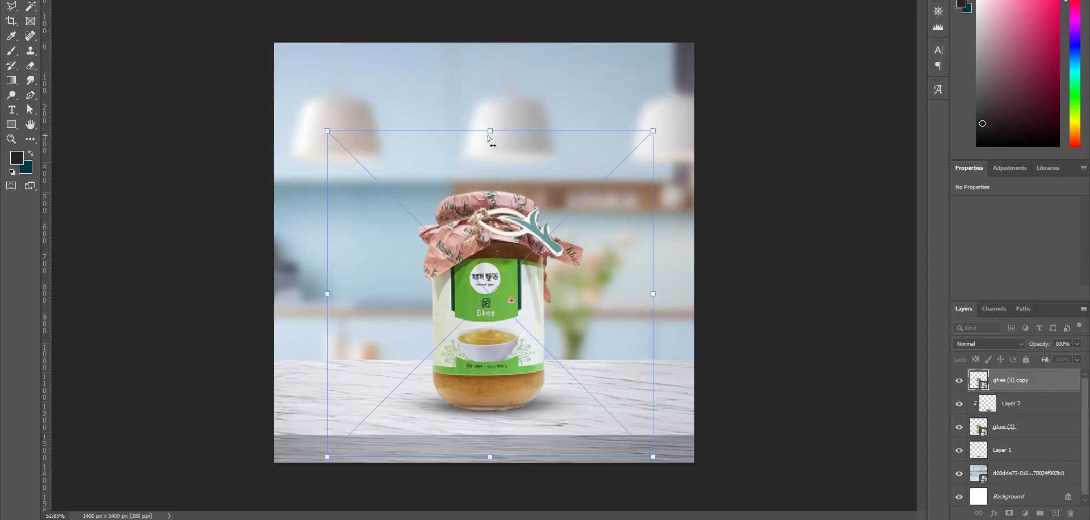
left_click_drag(494, 135, 854, 365)
left_click_drag(492, 458, 453, 420)
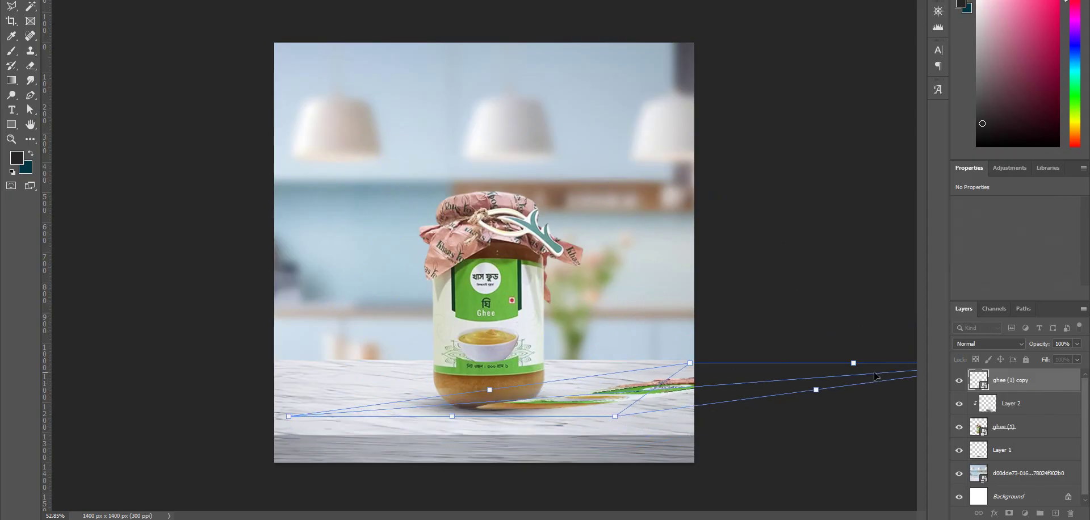
left_click_drag(859, 351, 907, 366)
left_click_drag(677, 393, 649, 402)
key("Return")
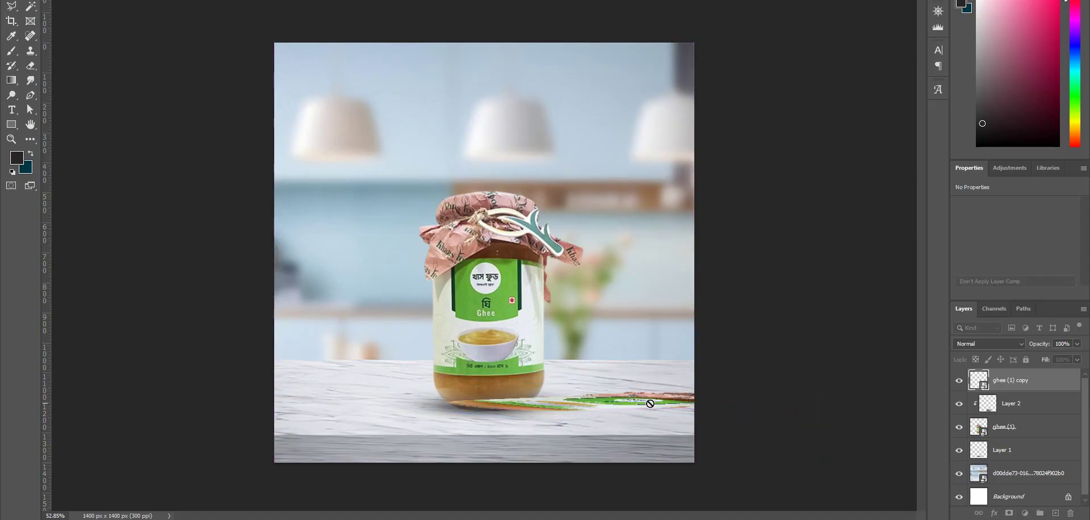
Step: Move the flattened jar copy behind the jar and its contact shadow, directly above the kitchen image
key("b")
key("ctrl+shift+bracketleft")
key("ctrl+bracketright")
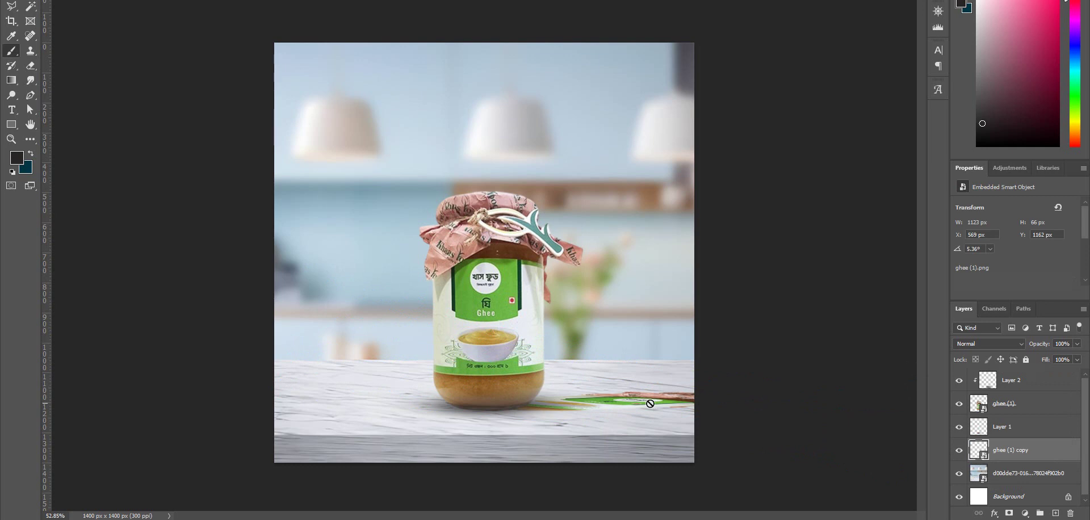
Step: Distort the flattened jar copy so its far end drops lower across the tabletop, making it about 1119 × 68 px
key("ctrl+t")
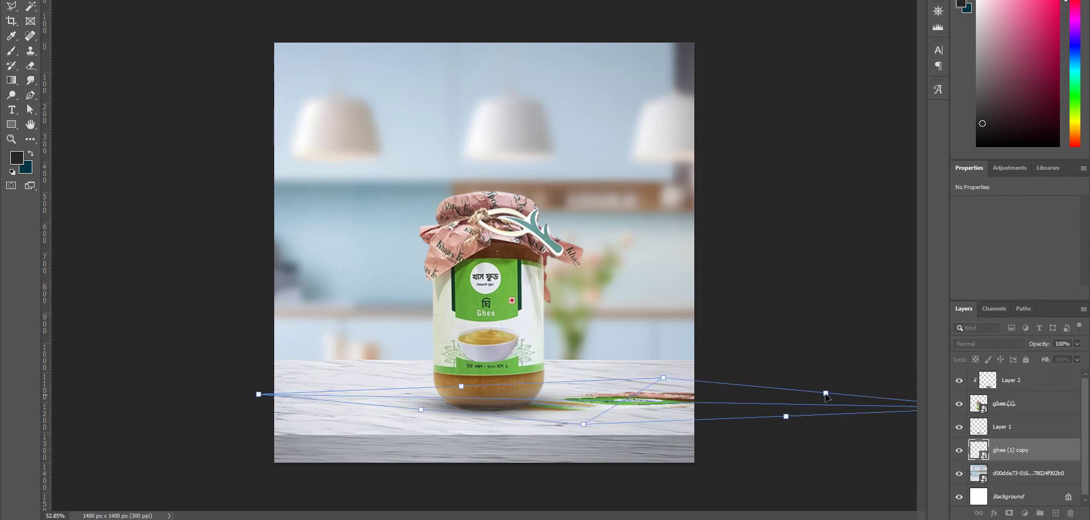
left_click_drag(826, 393, 829, 399)
scroll(814, 359, "down", 3)
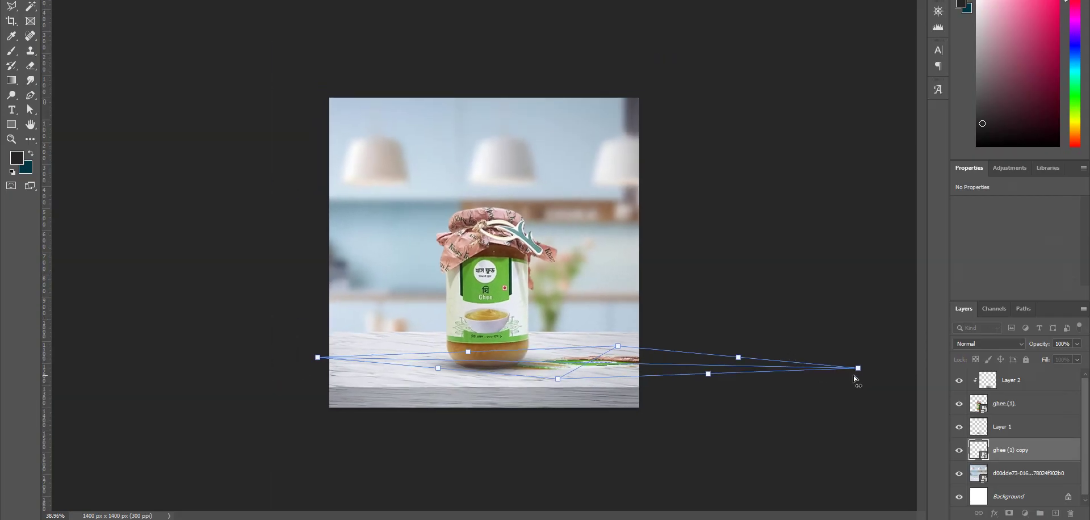
left_click_drag(858, 372, 856, 385)
left_click_drag(532, 365, 531, 358)
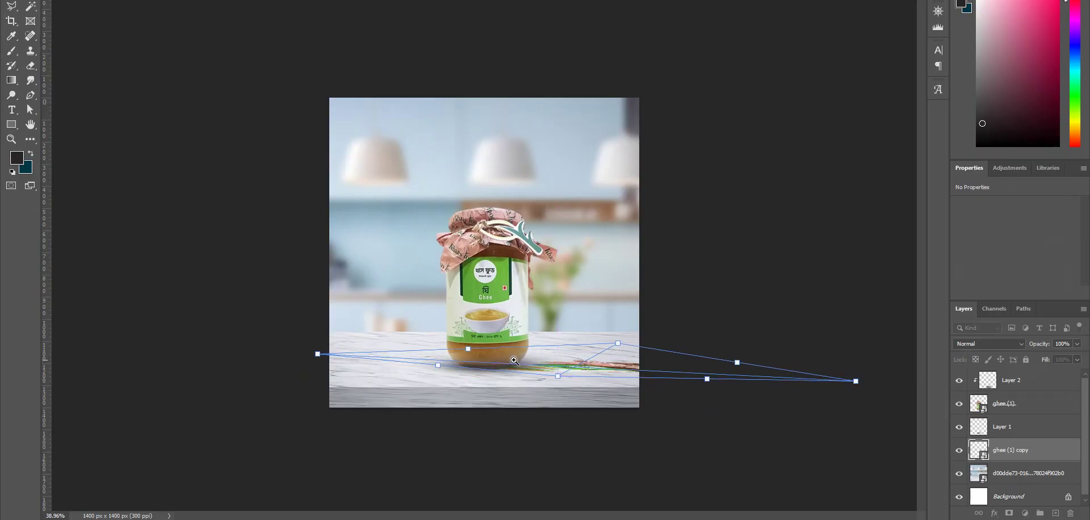
scroll(531, 358, "up", 5)
key("Return")
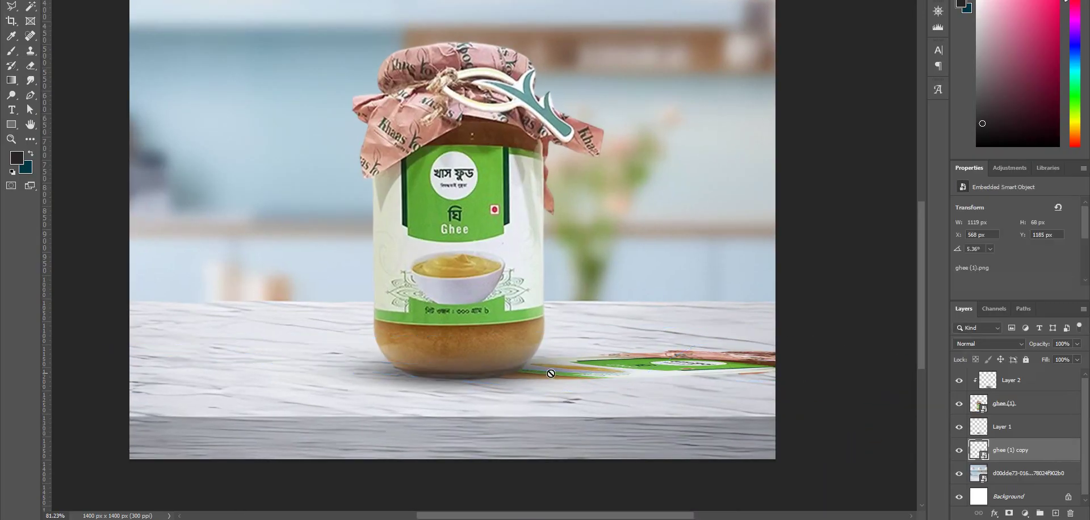
Step: Add a Color Overlay in black (000000) to the flattened jar copy
key("b")
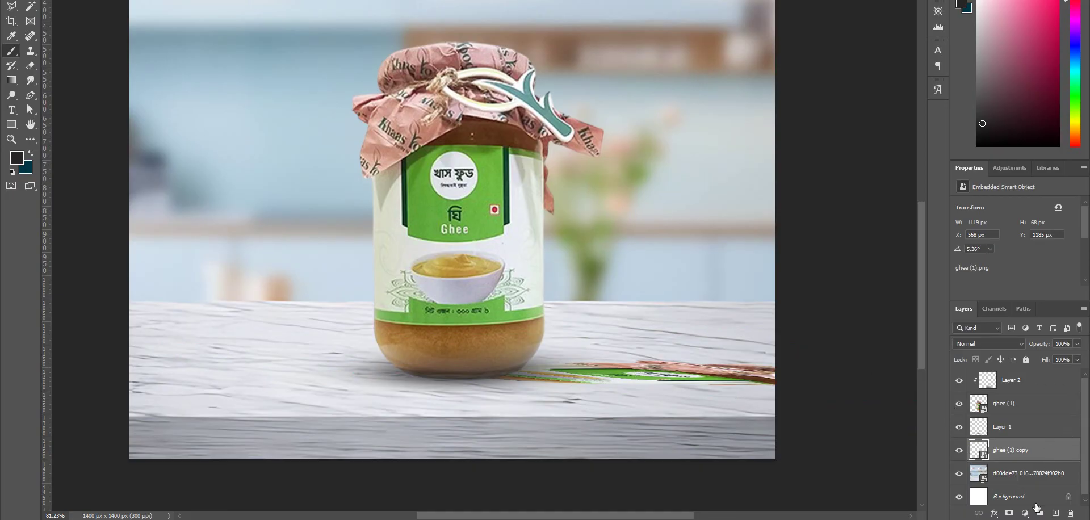
left_click(994, 513)
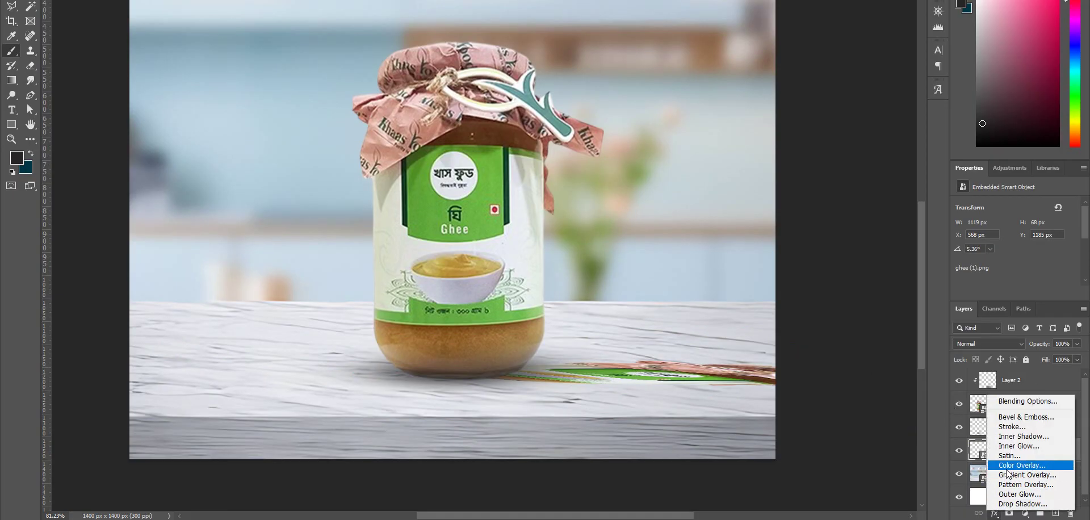
left_click(1007, 468)
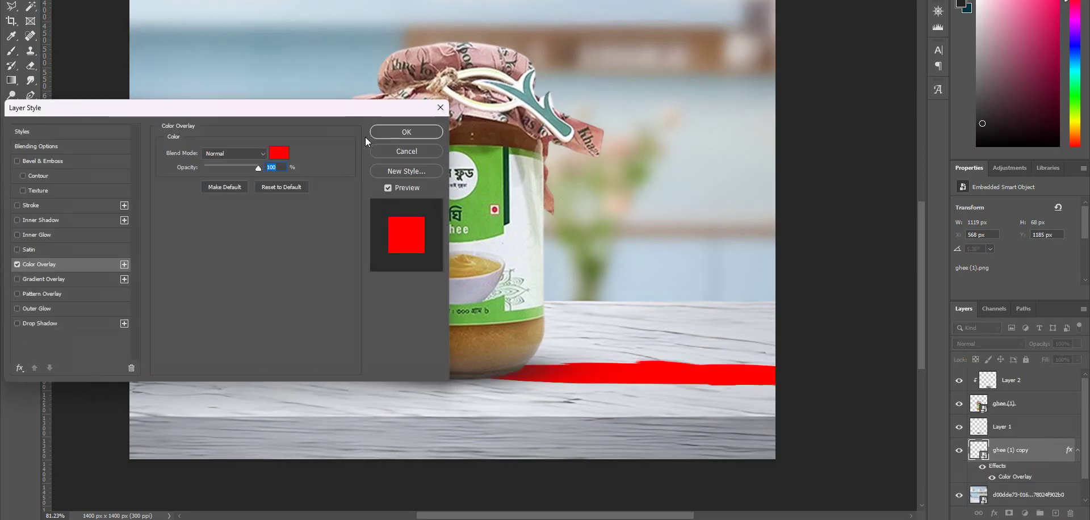
left_click(275, 154)
type("000000")
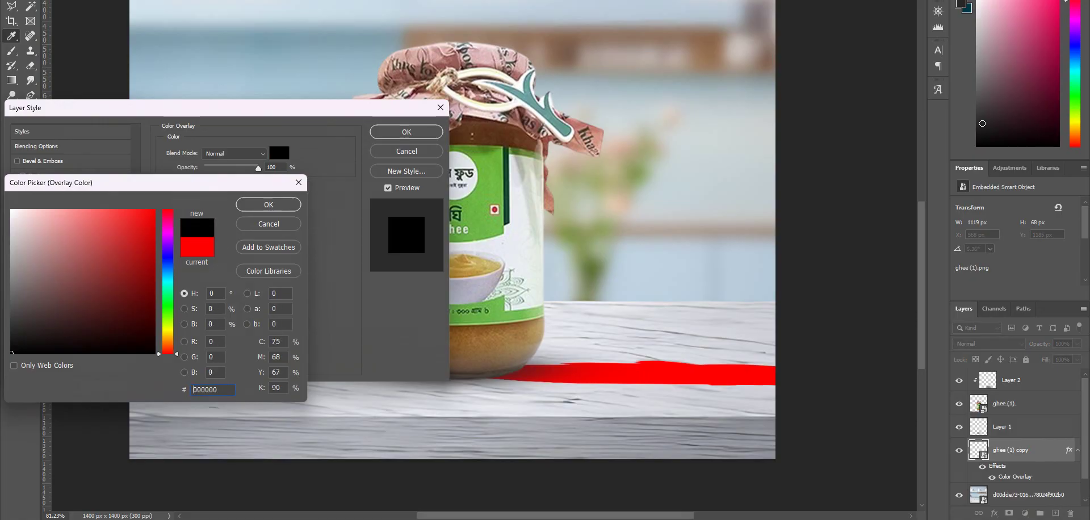
key("Return")
key("Return")
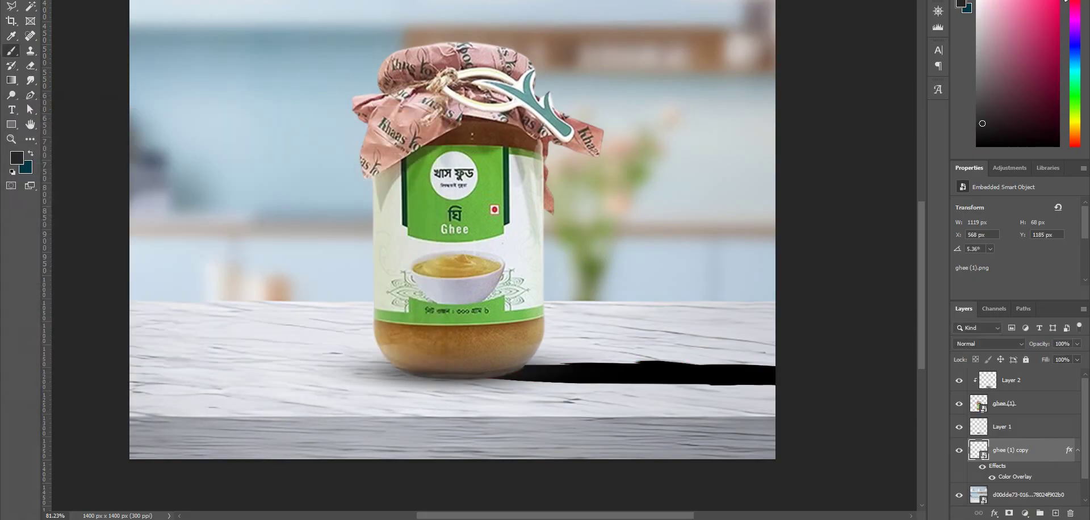
Step: Soften the black jar silhouette with a Gaussian Blur of 29.1 pixels radius
left_click(159, 0)
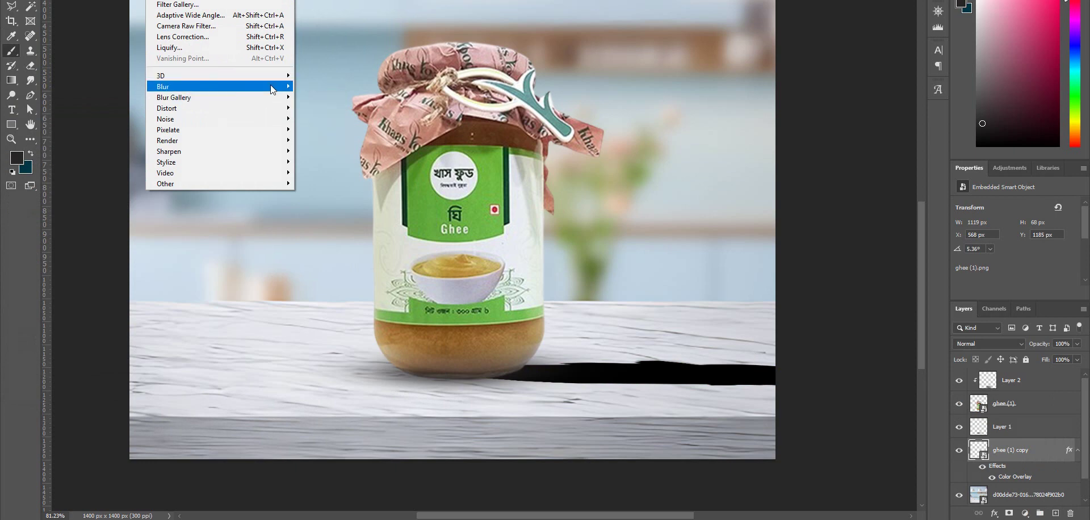
mouse_move(272, 89)
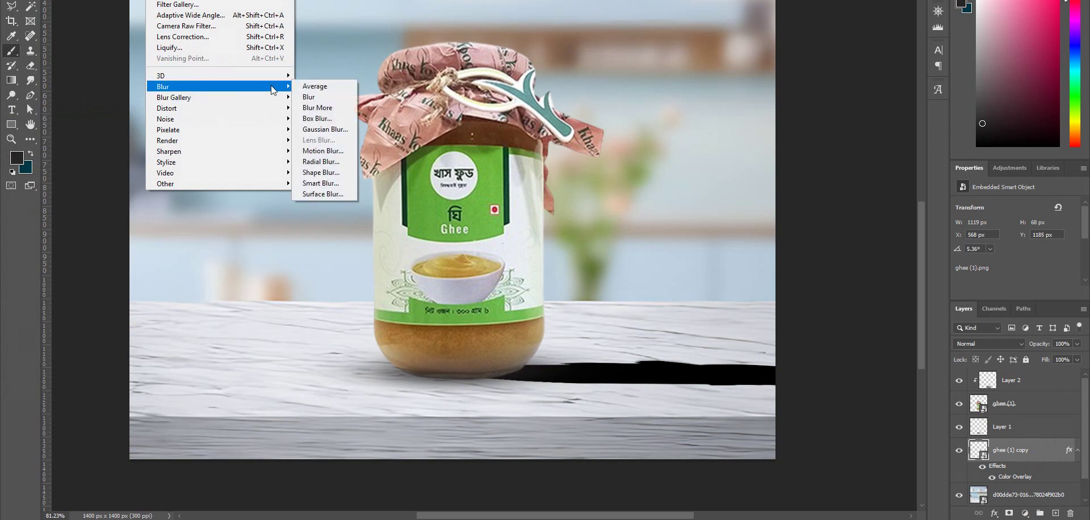
left_click(332, 130)
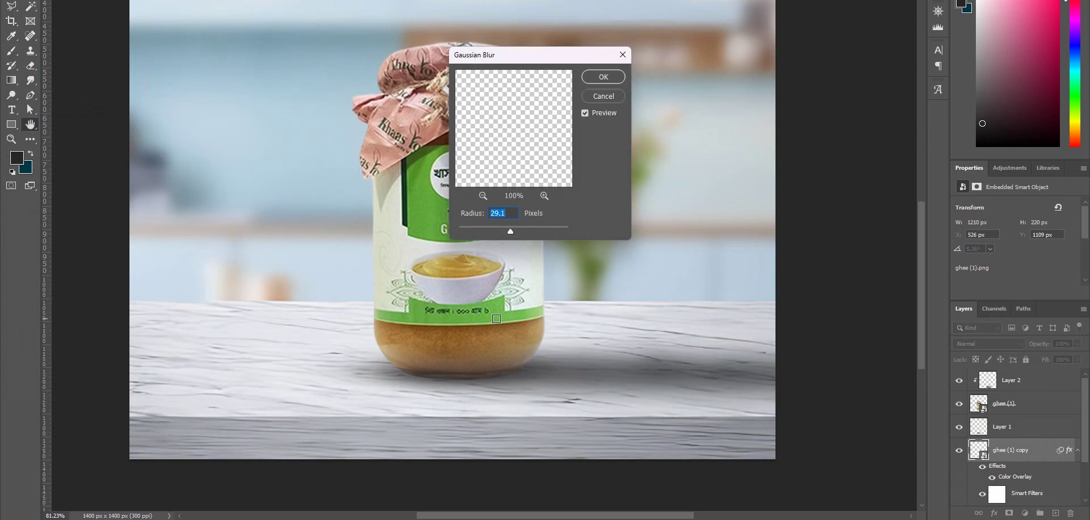
key("Return")
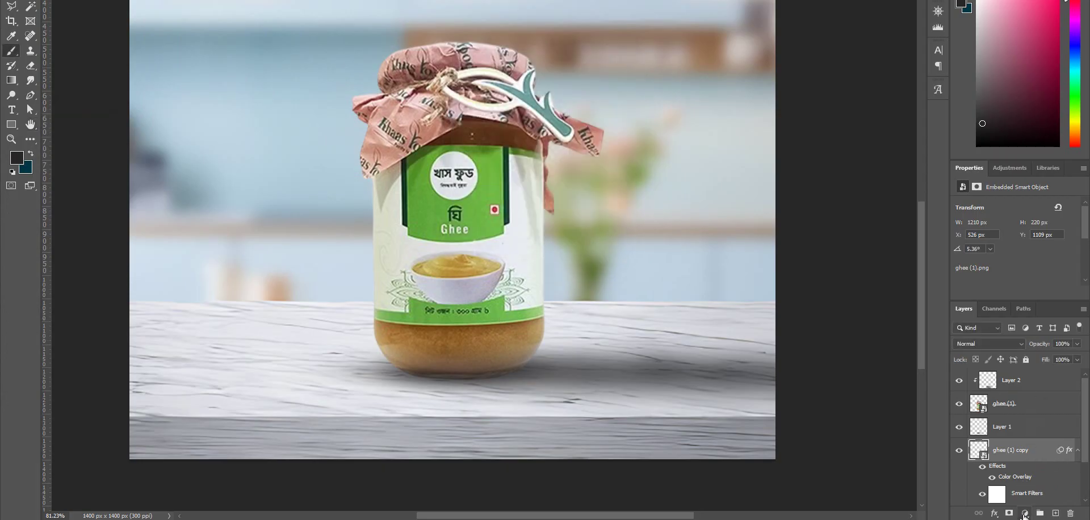
Step: Add a layer mask to the cast shadow and fade its far end with a short black gradient inward from the canvas edge
scroll(1001, 459, "down", 1)
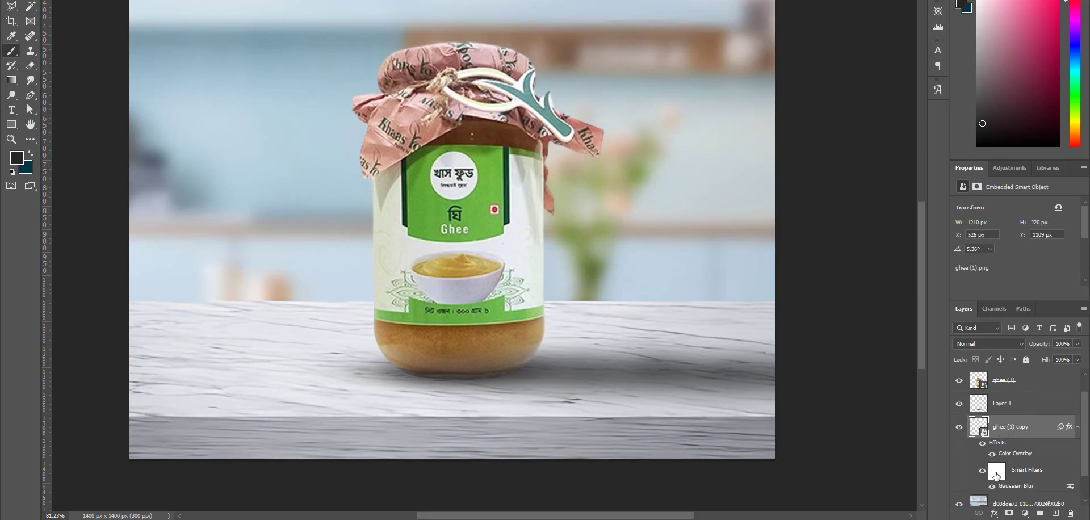
left_click(1008, 513)
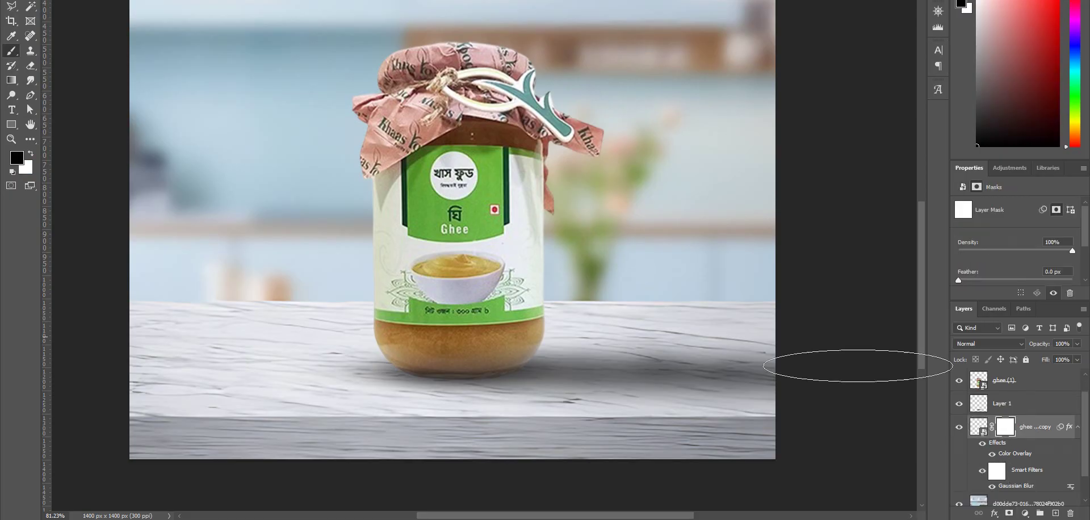
left_click(9, 81)
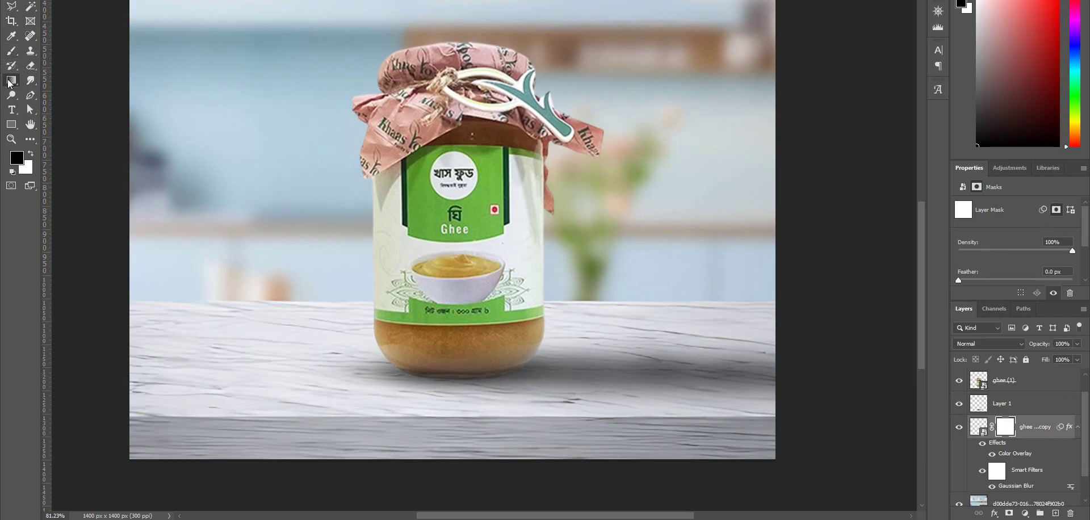
left_click_drag(808, 372, 642, 379)
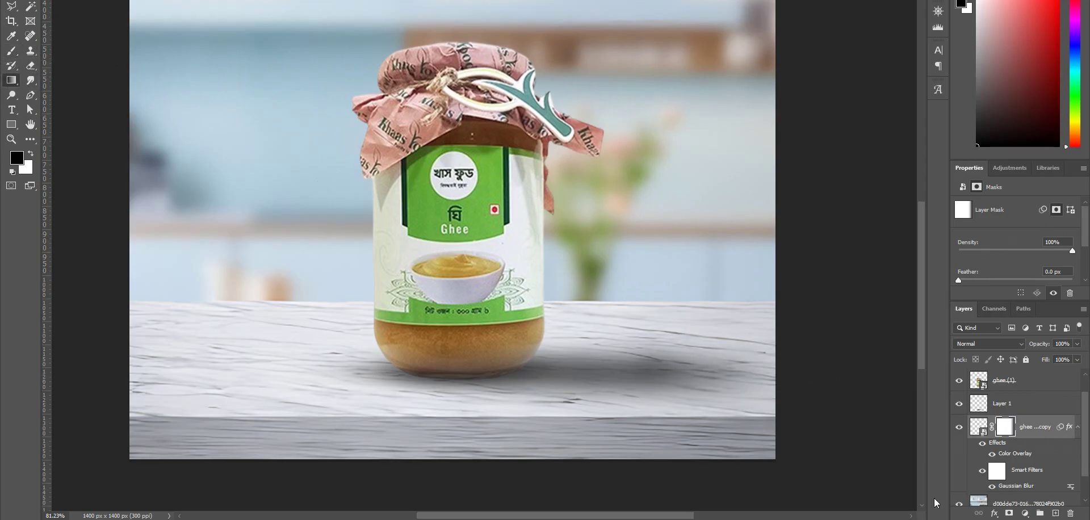
key("ctrl+z")
left_click_drag(803, 370, 687, 375)
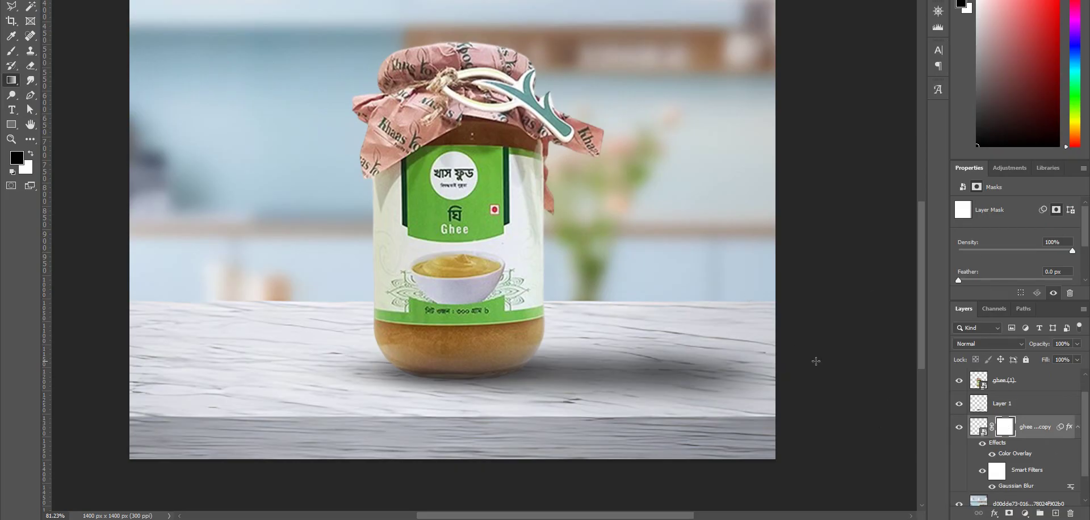
key("b")
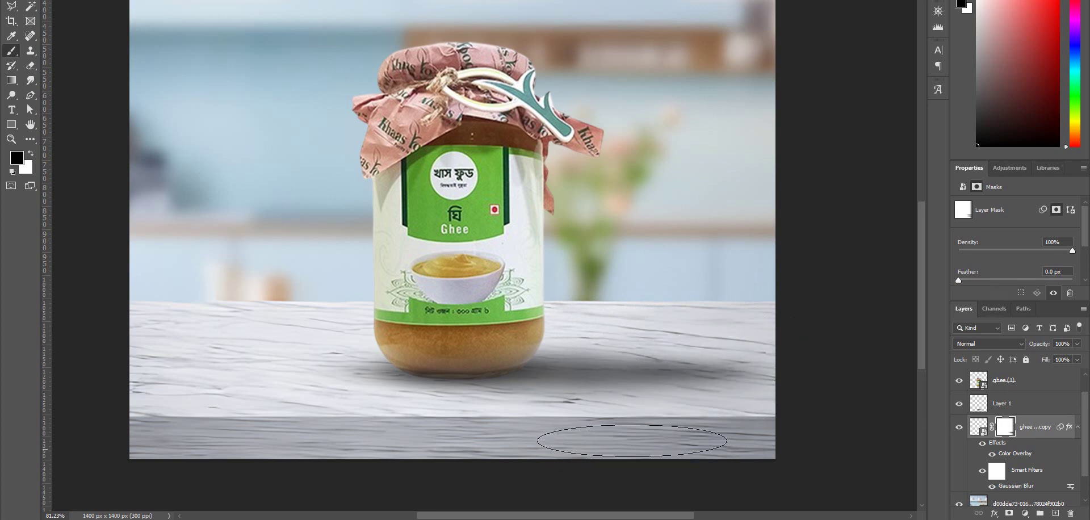
Step: Lower the cast shadow layer's opacity to 64%
left_click_drag(539, 276, 509, 272)
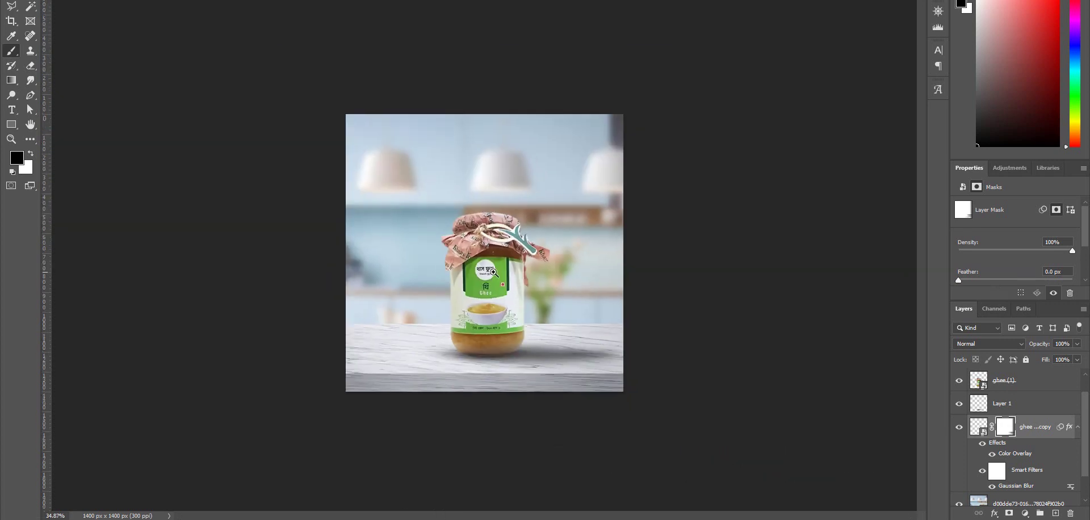
key("ctrl+0")
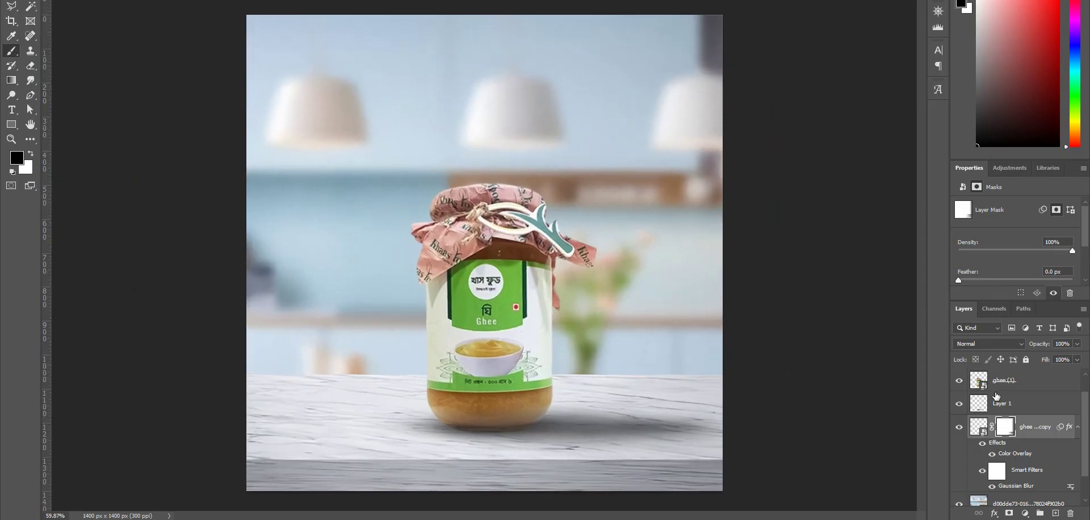
left_click(980, 425)
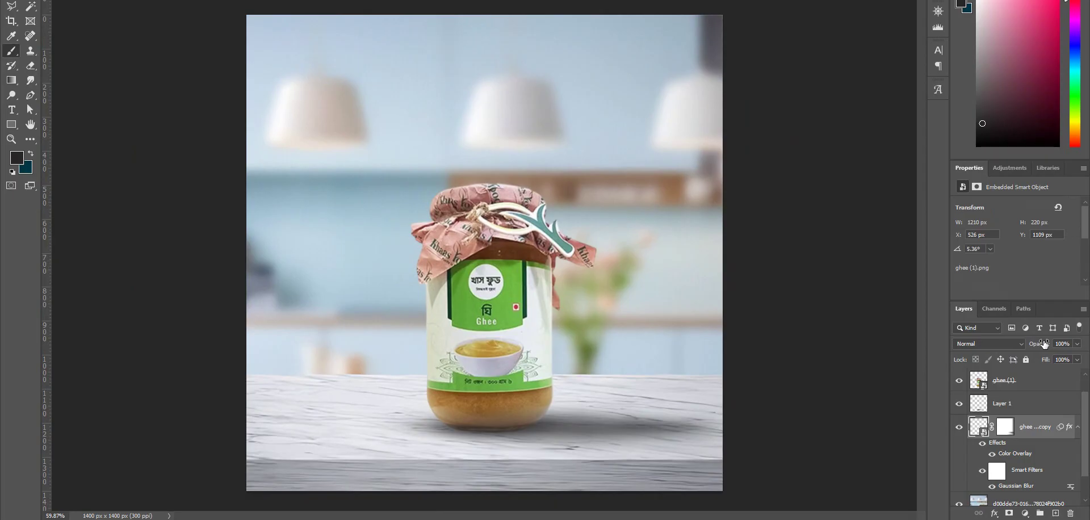
left_click_drag(1036, 339, 1027, 345)
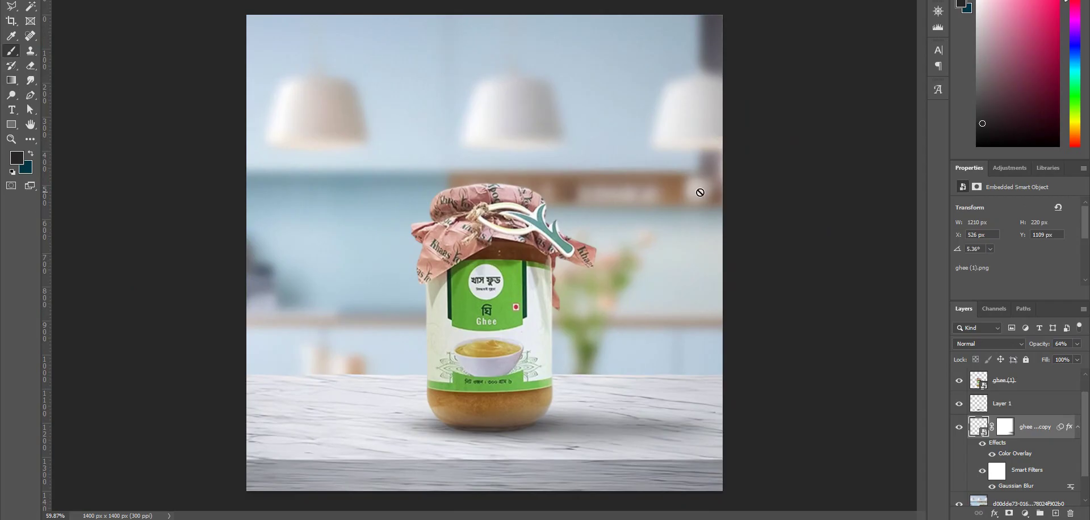
Step: Apply the Camera Raw Filter to the ghee jar with Contrast +11, Highlights +22, Shadows -15 and Blacks -25
key("v")
left_click(529, 313)
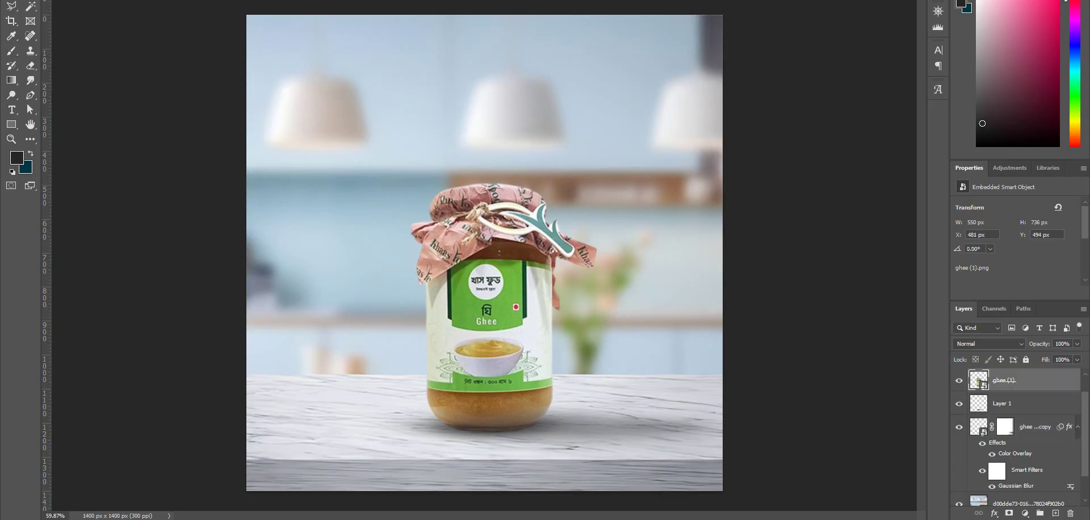
key("alt+t")
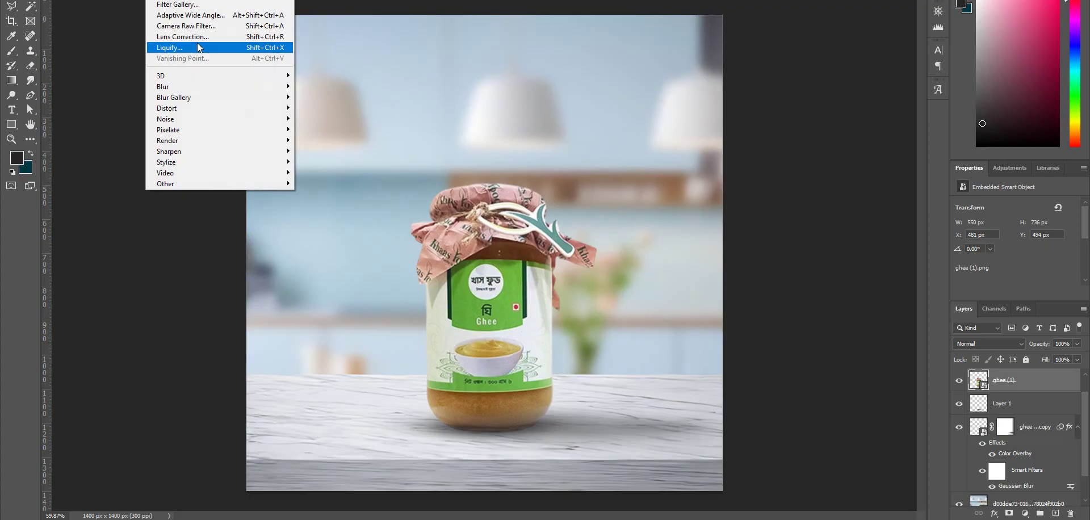
left_click(194, 28)
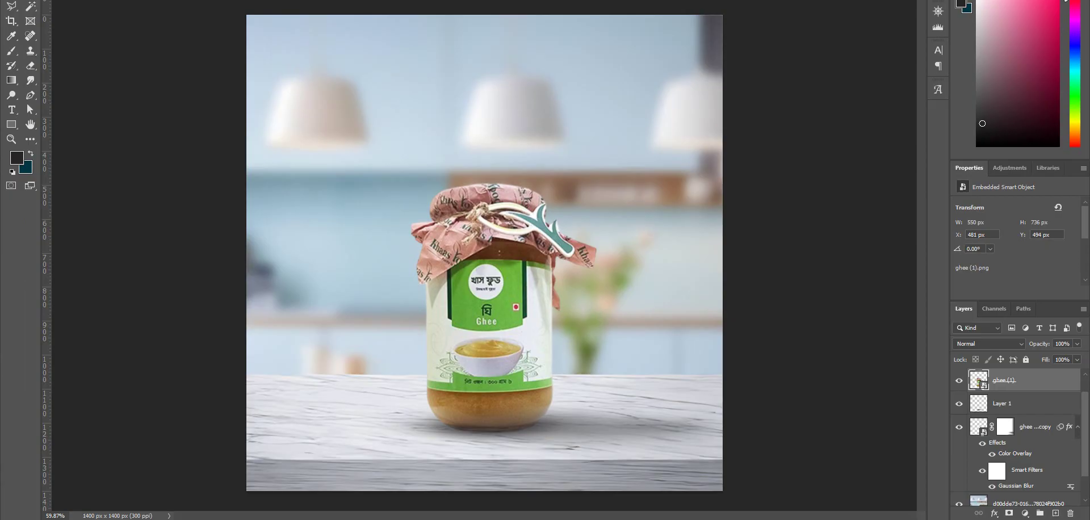
key("ctrl+shift+a")
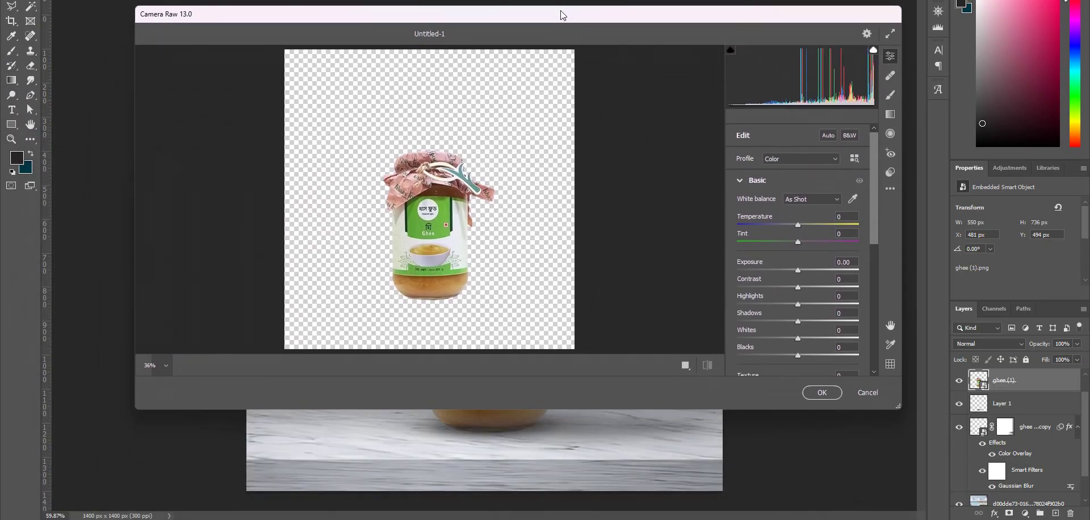
left_click(425, 201)
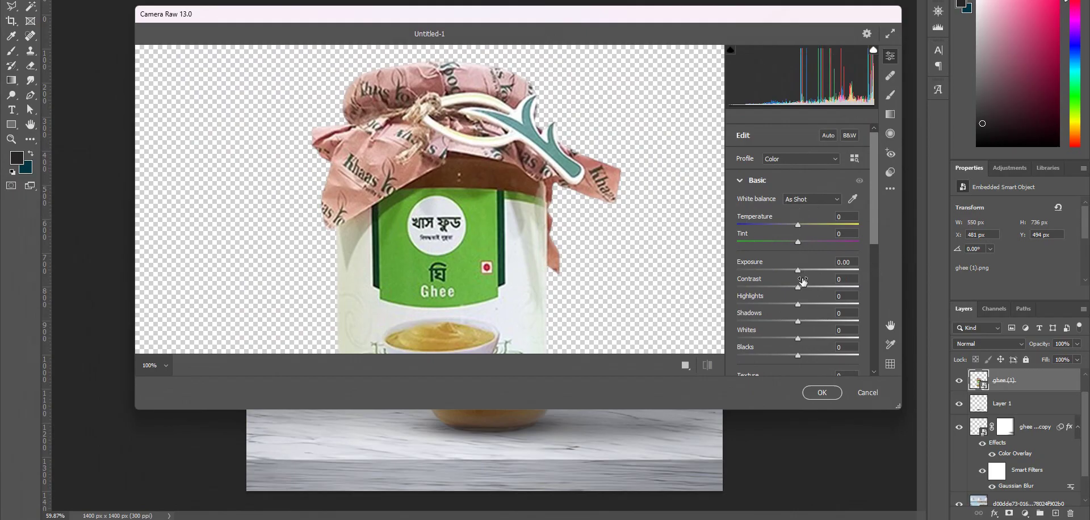
left_click_drag(800, 292, 809, 292)
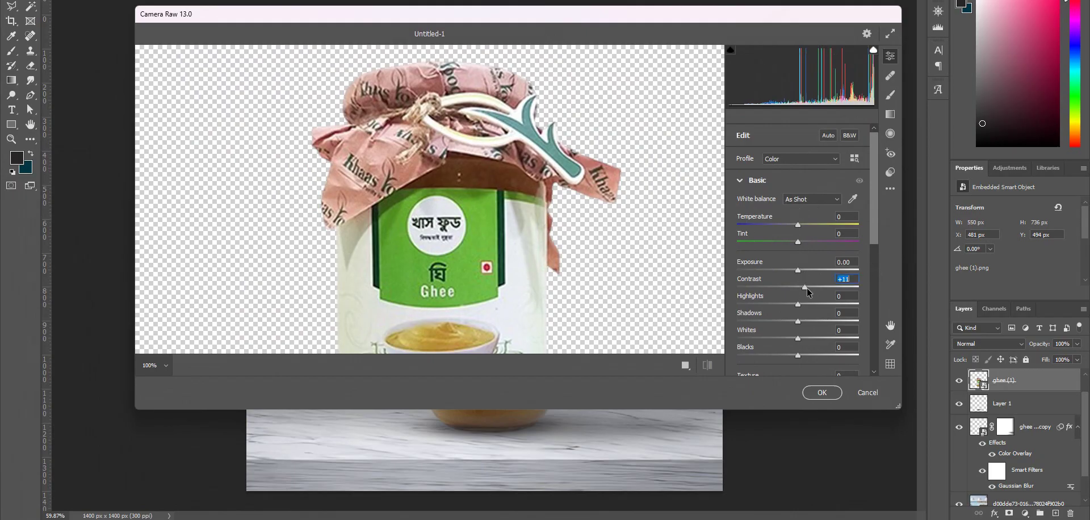
left_click_drag(797, 304, 788, 321)
scroll(788, 322, "down", 1)
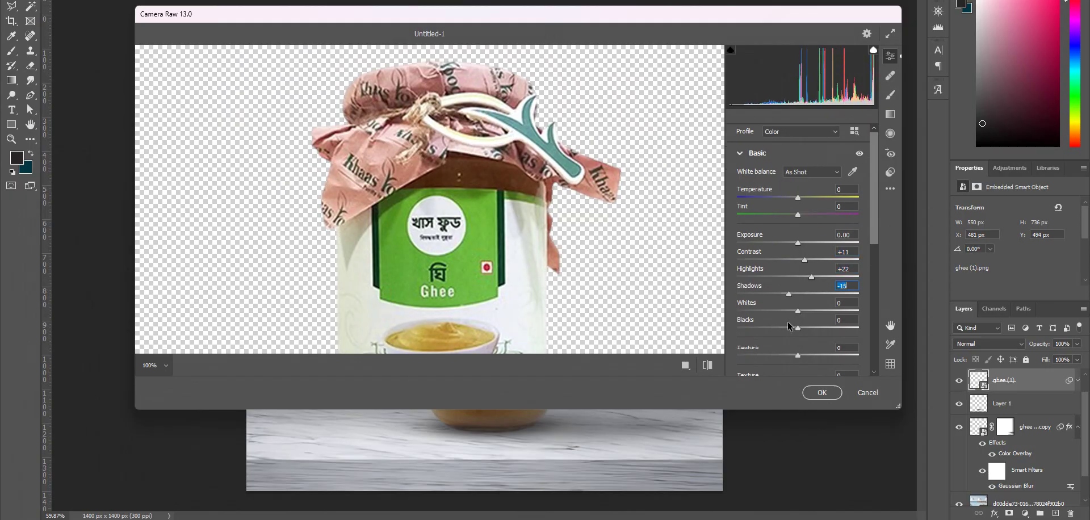
scroll(787, 321, "down", 1)
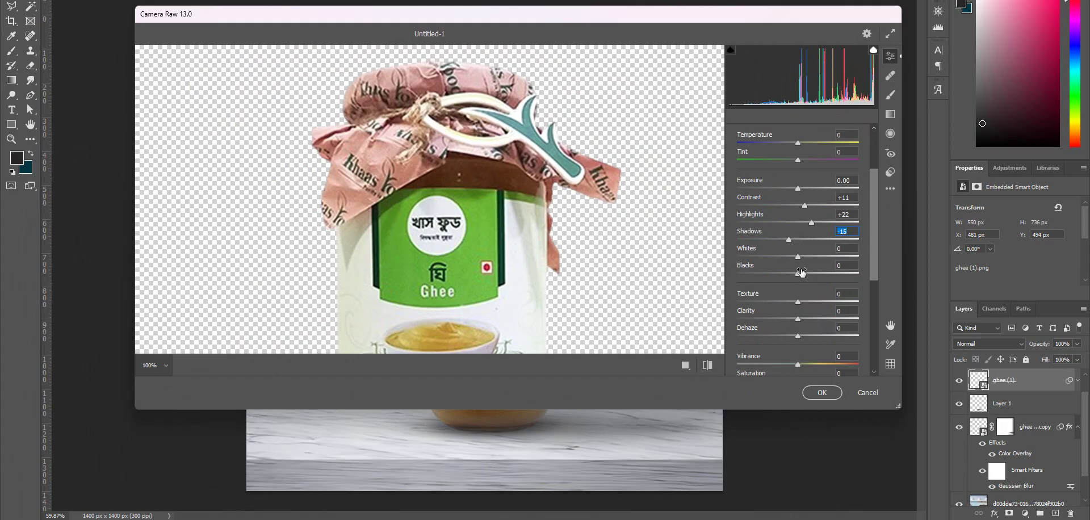
left_click_drag(801, 273, 783, 274)
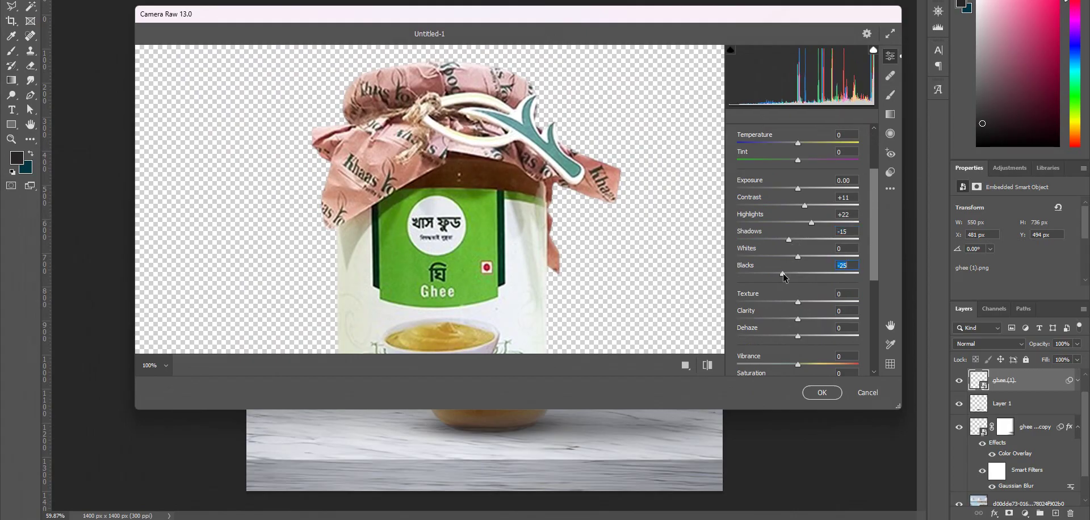
Step: Set the jar's Texture to +14 and Saturation to +10 in Camera Raw
scroll(784, 275, "down", 1)
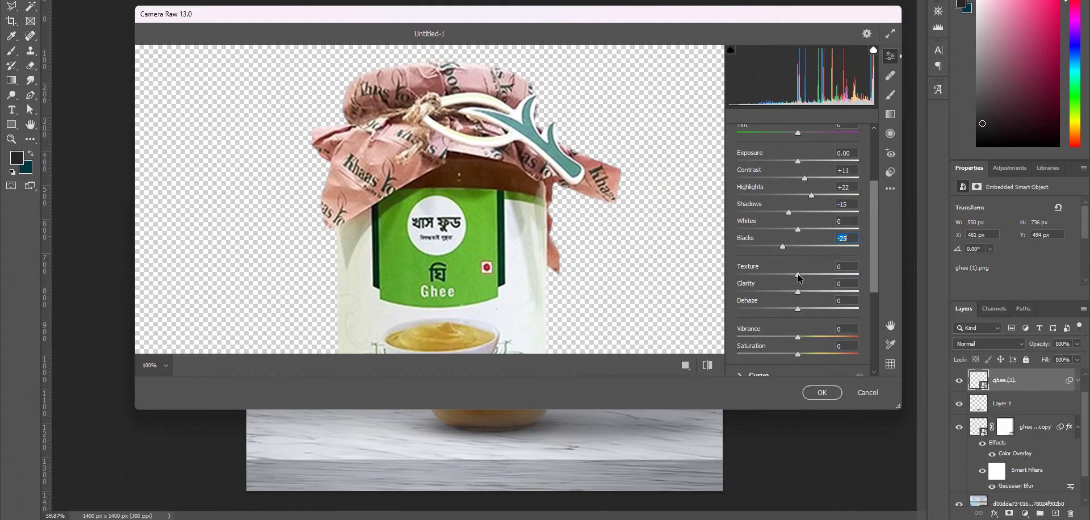
left_click_drag(798, 277, 806, 278)
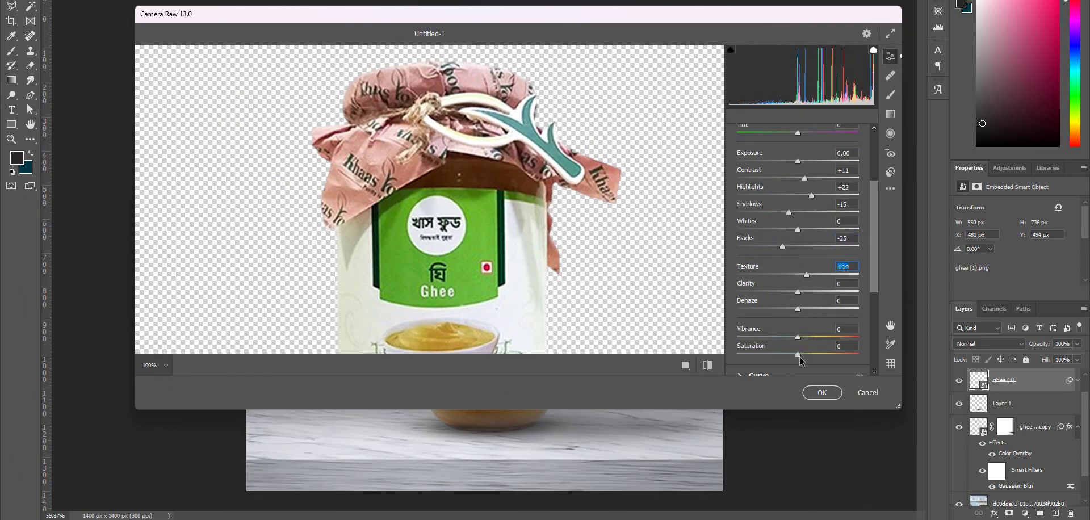
left_click_drag(798, 356, 803, 356)
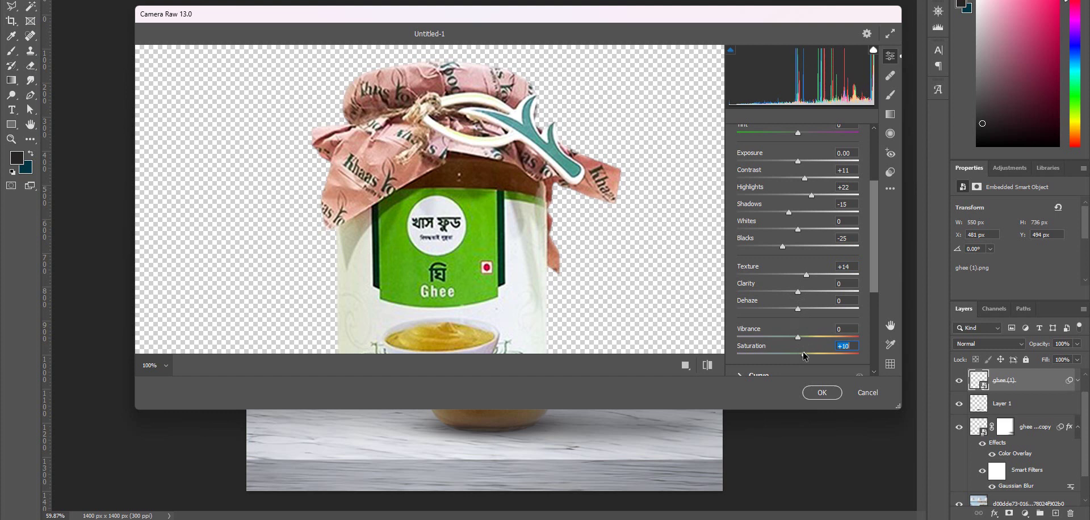
Step: Set the jar's Noise Reduction to 23 and Color Noise Reduction to 13 in Camera Raw and apply the filter
scroll(782, 343, "down", 2)
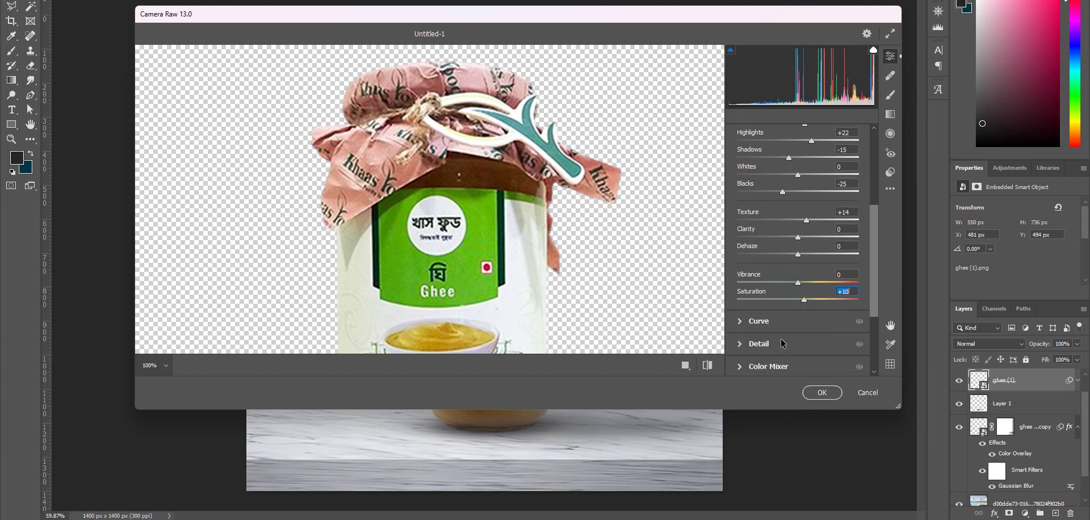
left_click(741, 344)
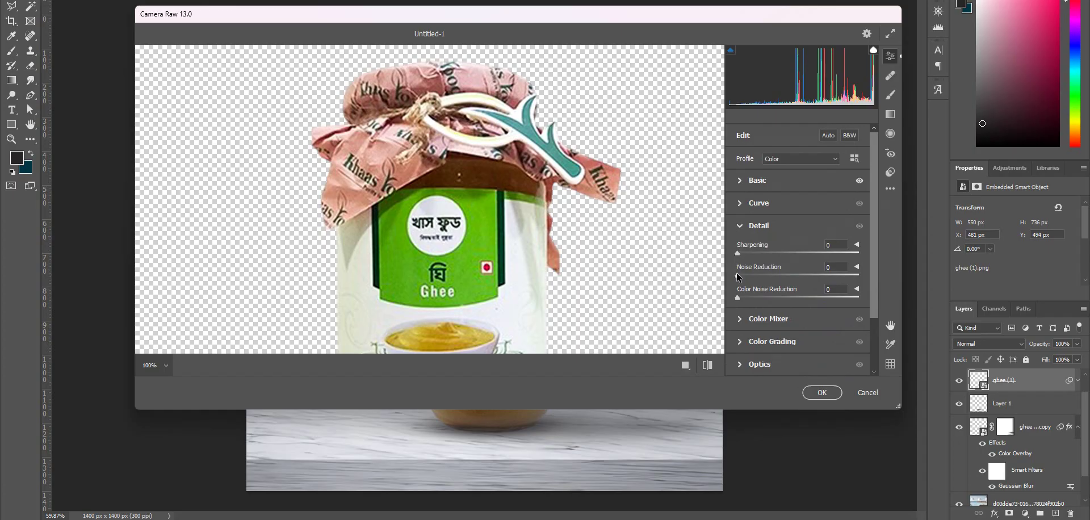
left_click_drag(738, 277, 754, 299)
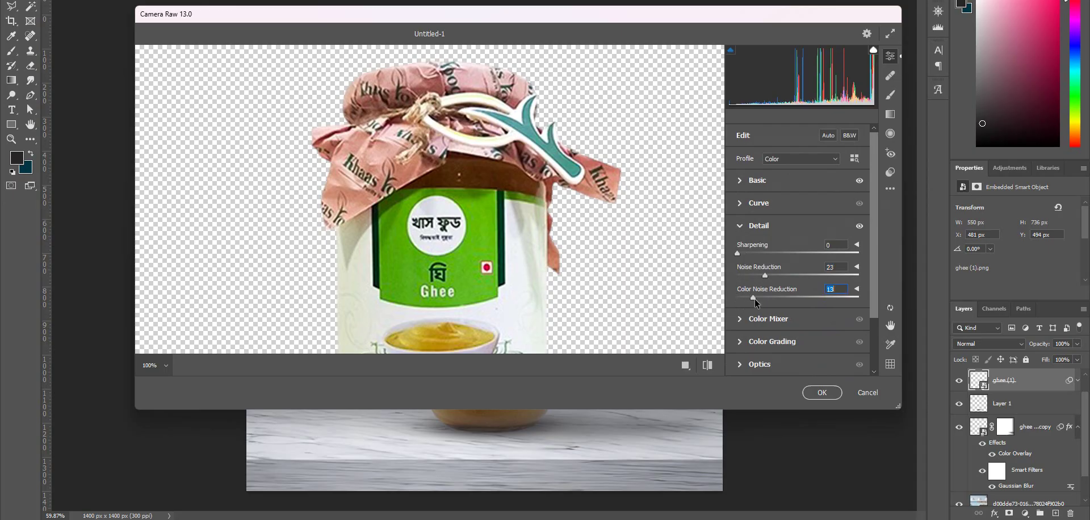
left_click(814, 391)
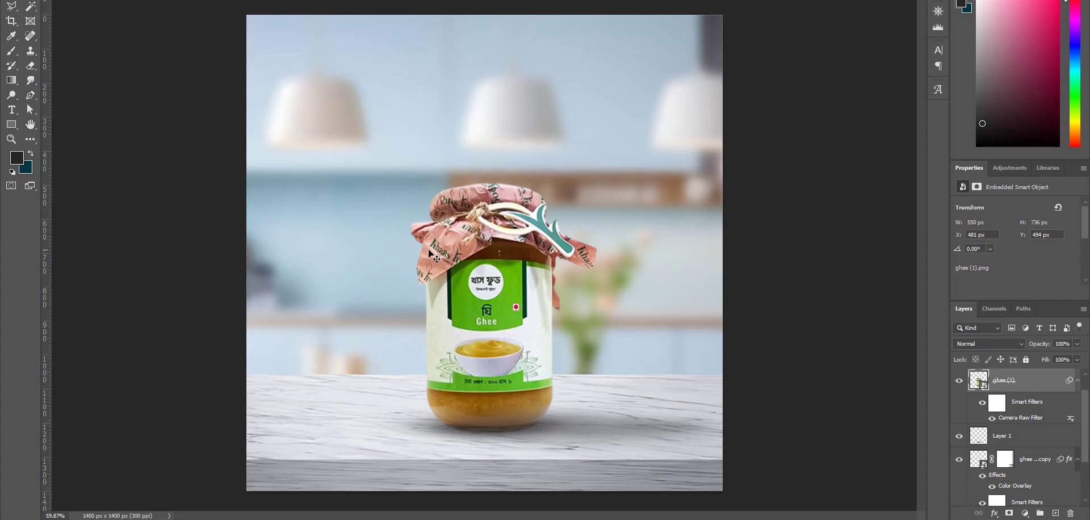
Step: Erase the dark shading along the jar's glass base on the clipped Layer 2
scroll(1008, 421, "down", 2)
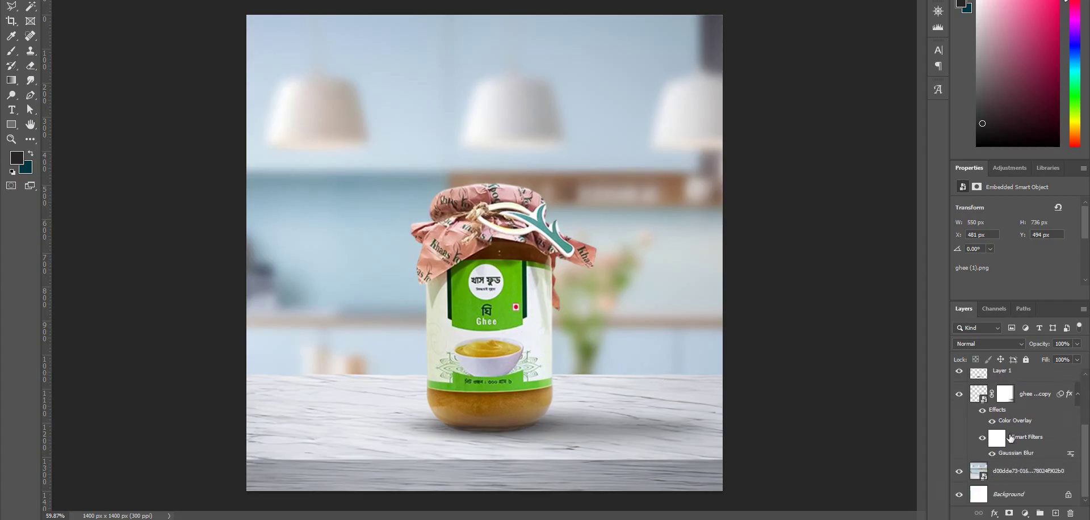
scroll(1010, 436, "up", 4)
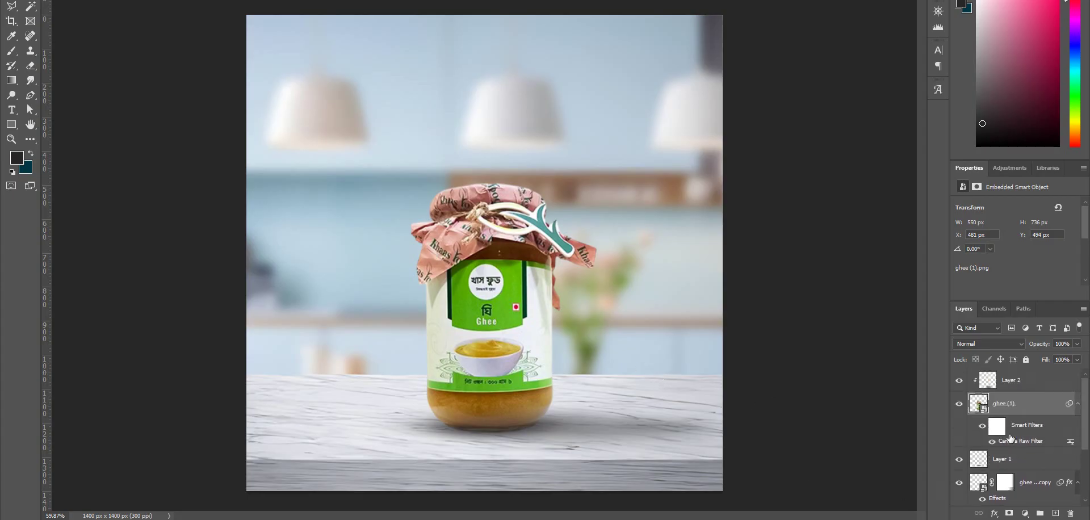
left_click(993, 387)
left_click_drag(497, 390, 567, 263)
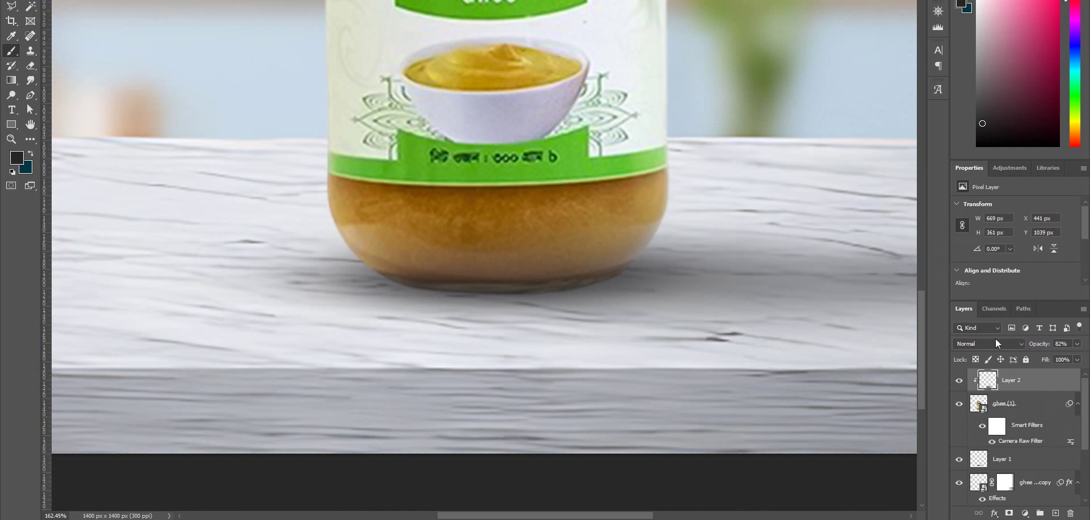
key("e")
mouse_move(463, 226)
left_mouse_down()
mouse_move(309, 219)
mouse_move(187, 231)
left_mouse_up()
left_click_drag(402, 287, 280, 286)
left_click(742, 282)
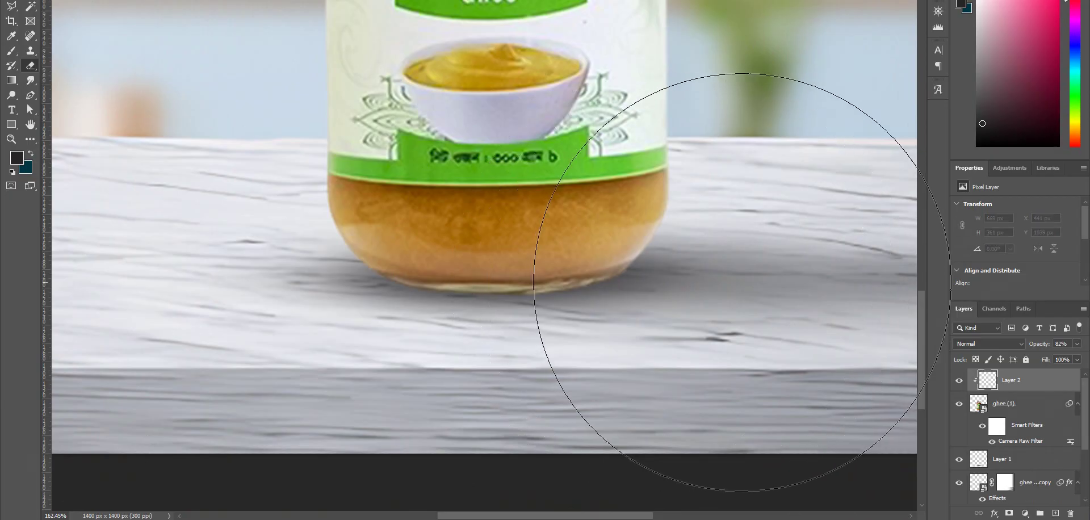
Step: Restore the flattened brush to a round soft tip and repaint soft dark shading along the jar's base on Layer 2
key("b")
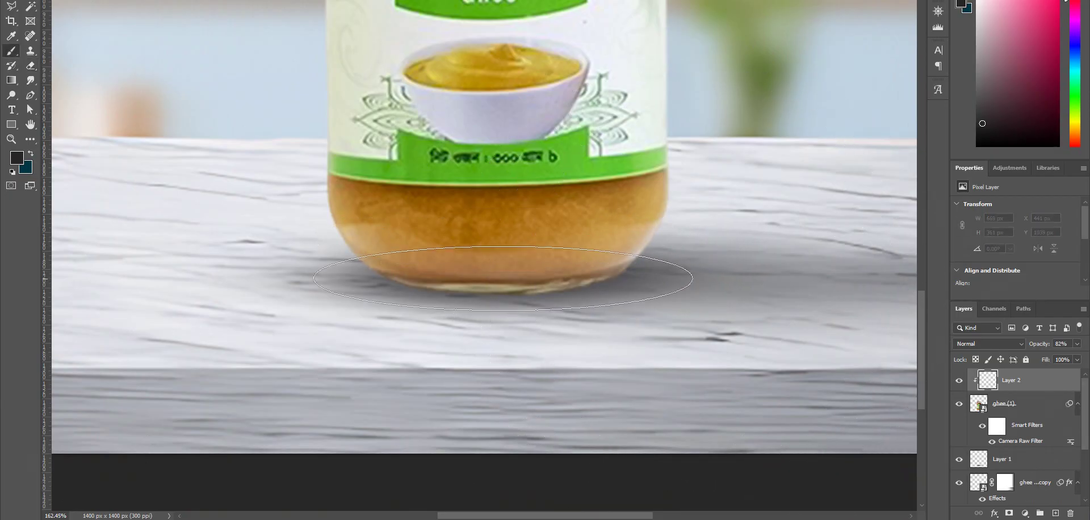
left_click_drag(503, 280, 489, 290)
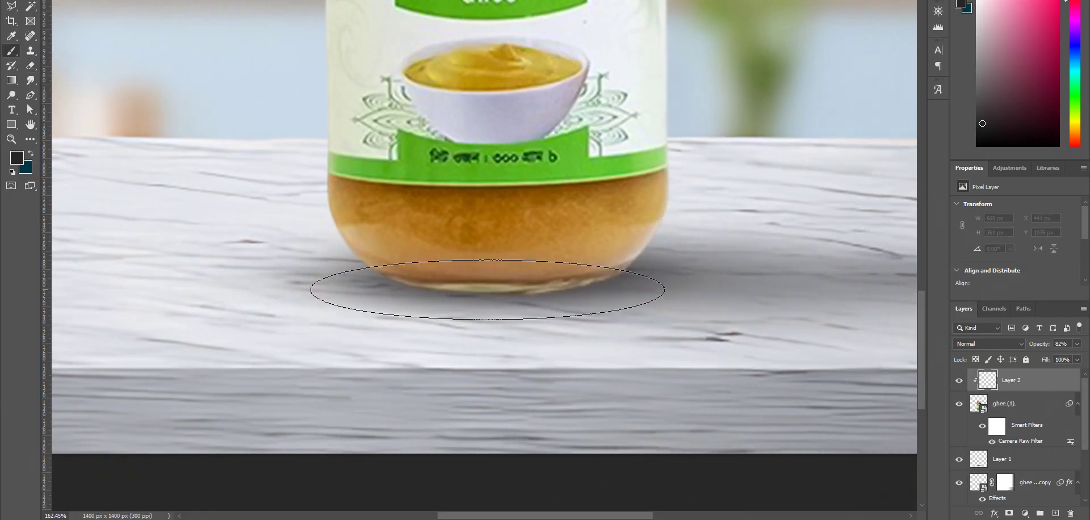
right_click(490, 289)
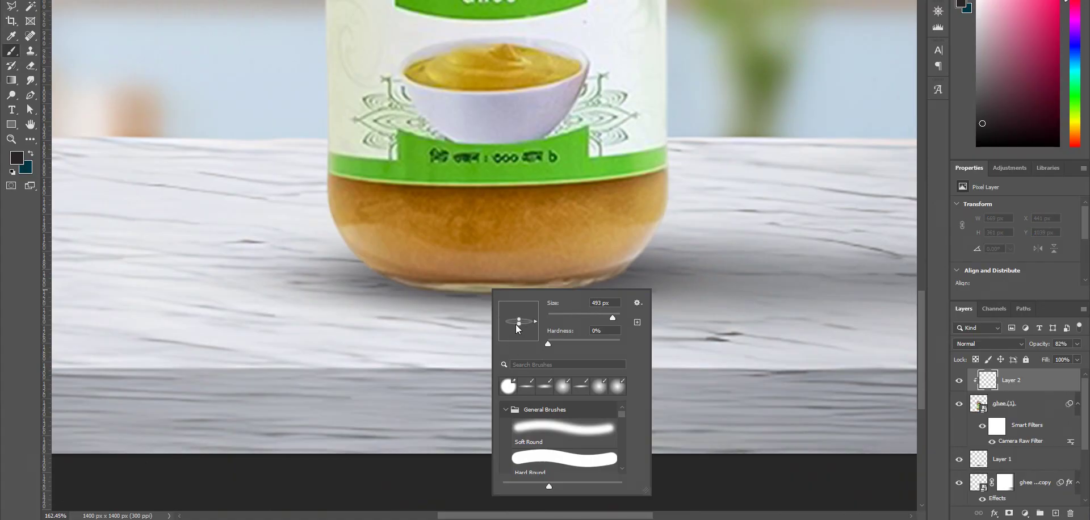
mouse_move(451, 325)
left_mouse_down()
mouse_move(250, 336)
mouse_move(272, 345)
mouse_move(250, 346)
left_mouse_up()
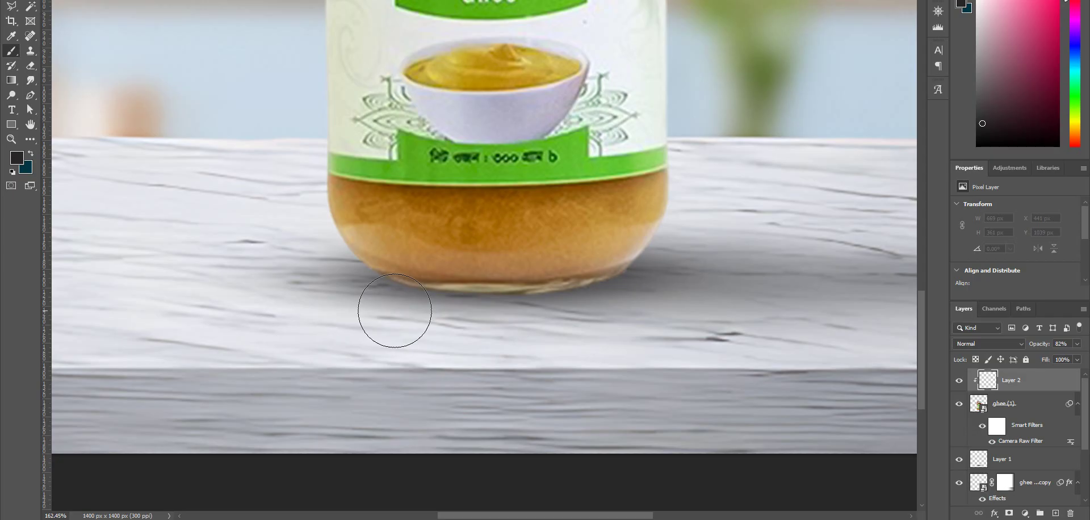
mouse_move(395, 312)
left_mouse_down()
mouse_move(506, 318)
mouse_move(698, 304)
mouse_move(370, 309)
mouse_move(620, 318)
mouse_move(615, 328)
mouse_move(399, 318)
mouse_move(596, 315)
left_mouse_up()
left_click_drag(733, 302, 630, 287)
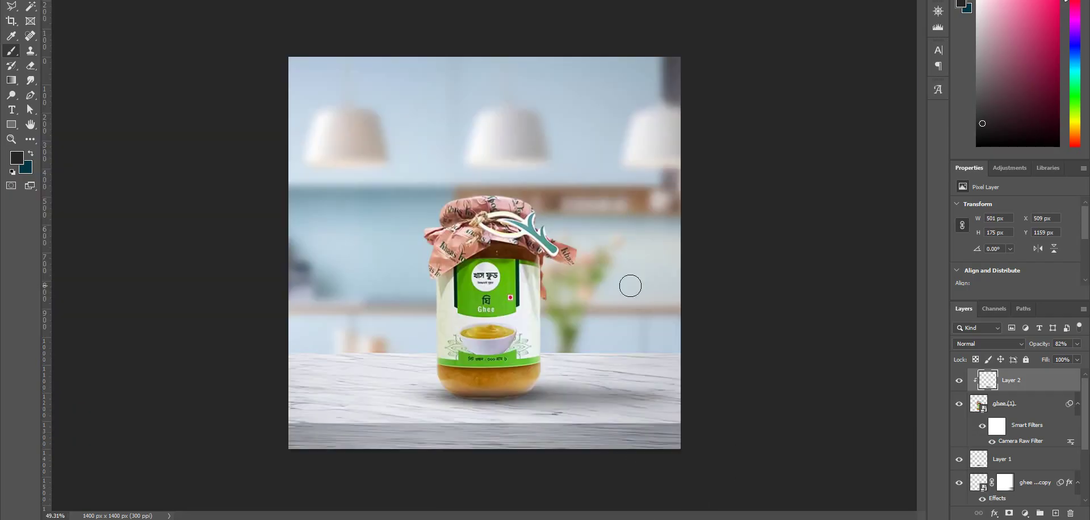
mouse_move(467, 369)
left_mouse_down()
mouse_move(513, 429)
mouse_move(553, 430)
left_mouse_up()
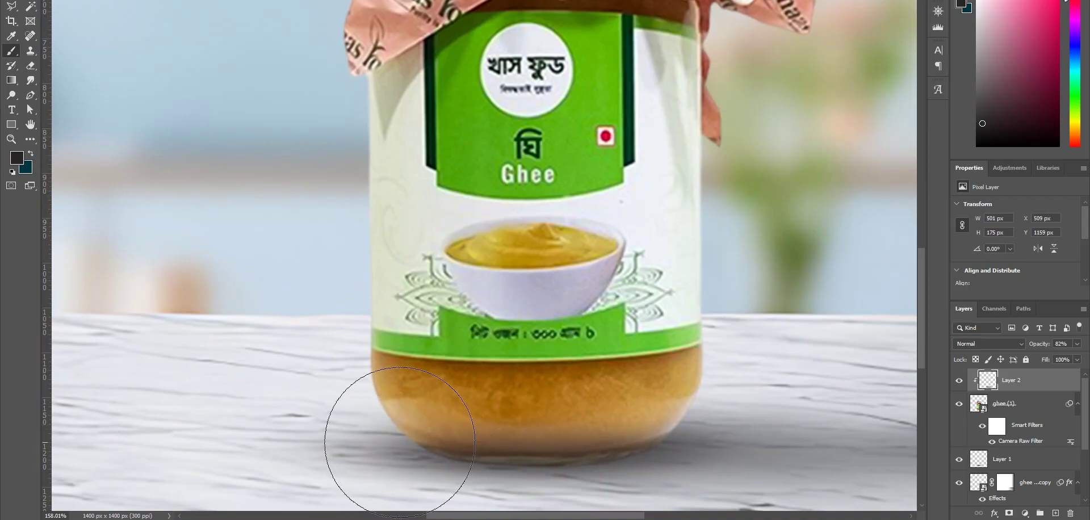
left_click(631, 441)
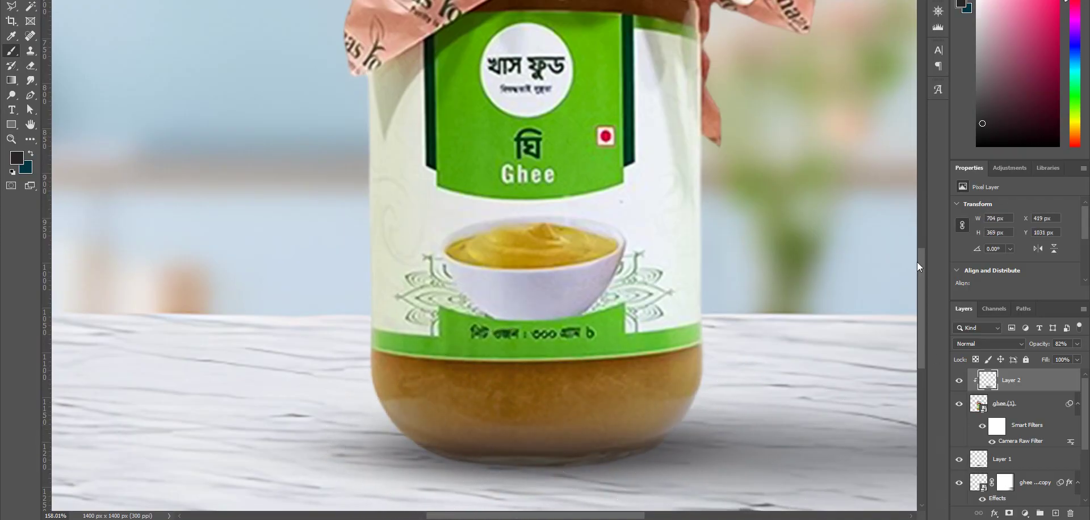
left_click_drag(773, 228, 721, 257)
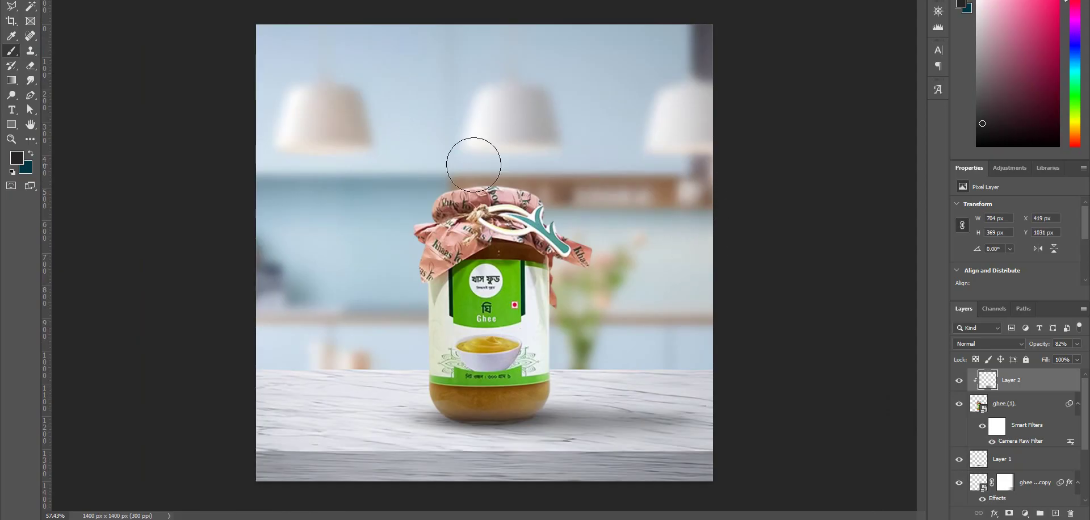
Step: Draw a rectangle about 664 × 249 px from the canvas's left edge to the jar and place its layer below the jar layer
left_click(14, 126)
left_click(40, 123)
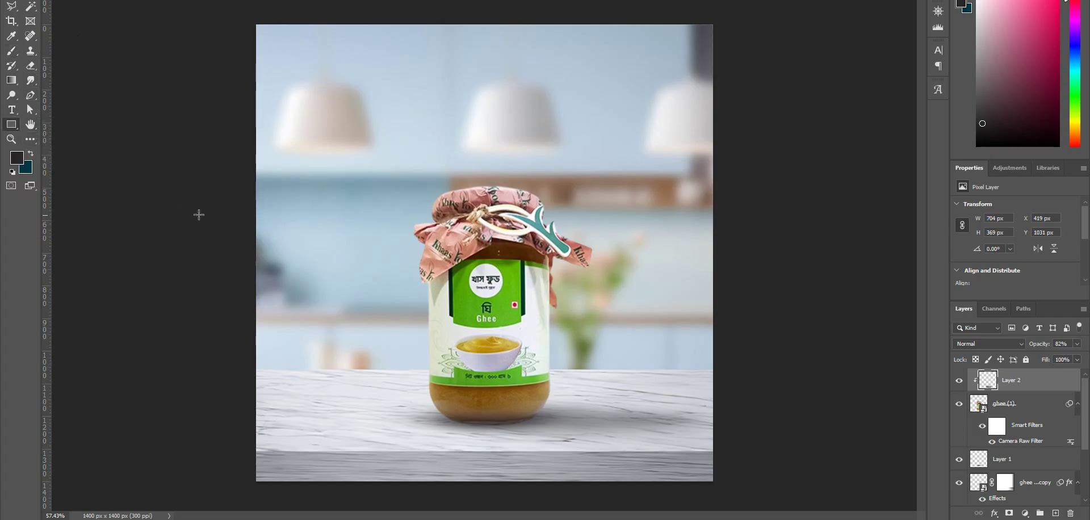
left_click_drag(250, 231, 466, 311)
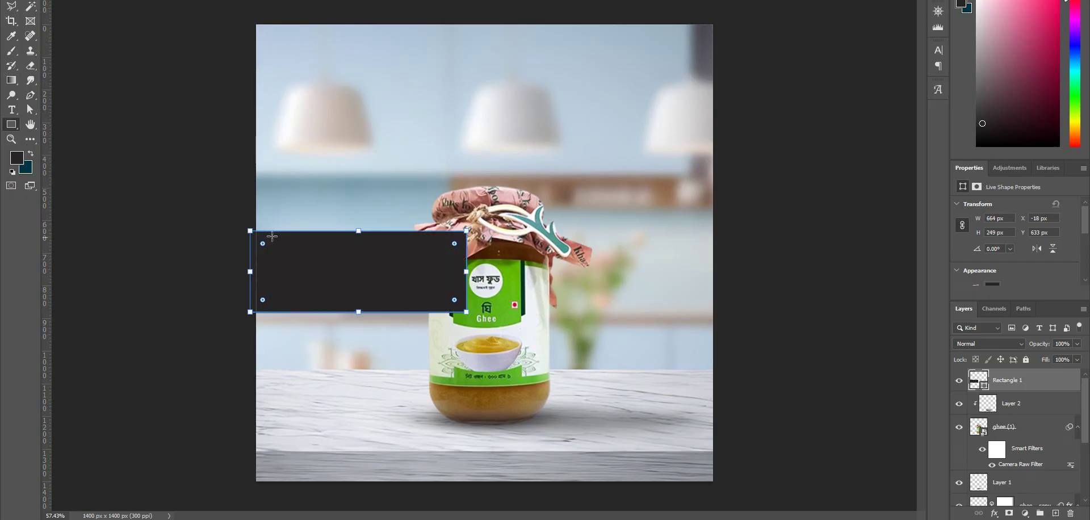
left_click_drag(1010, 382, 1024, 470)
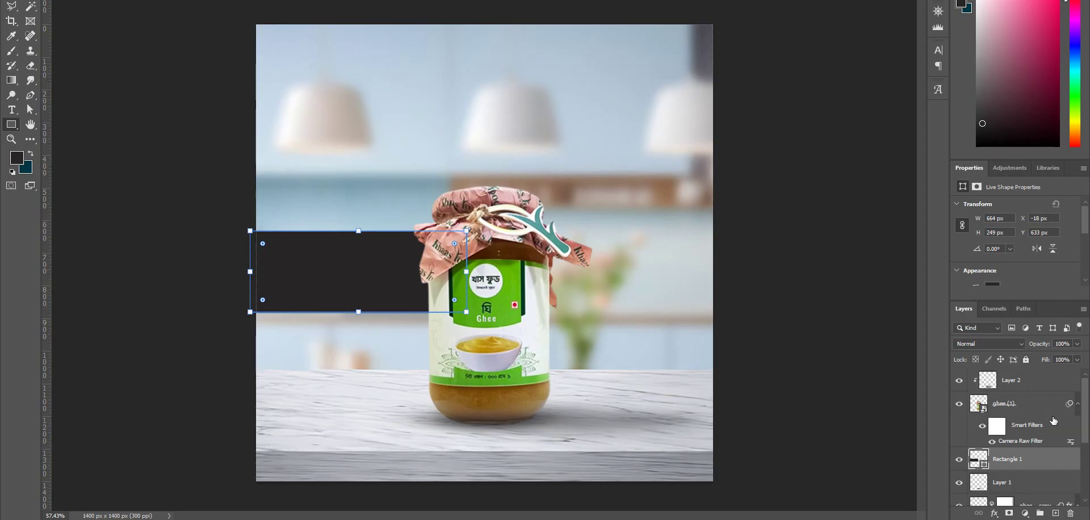
Step: Fill the rectangle with bright yellow ffbc00, based on the ghee's colour, and set its blend mode to Multiply
left_click(997, 283)
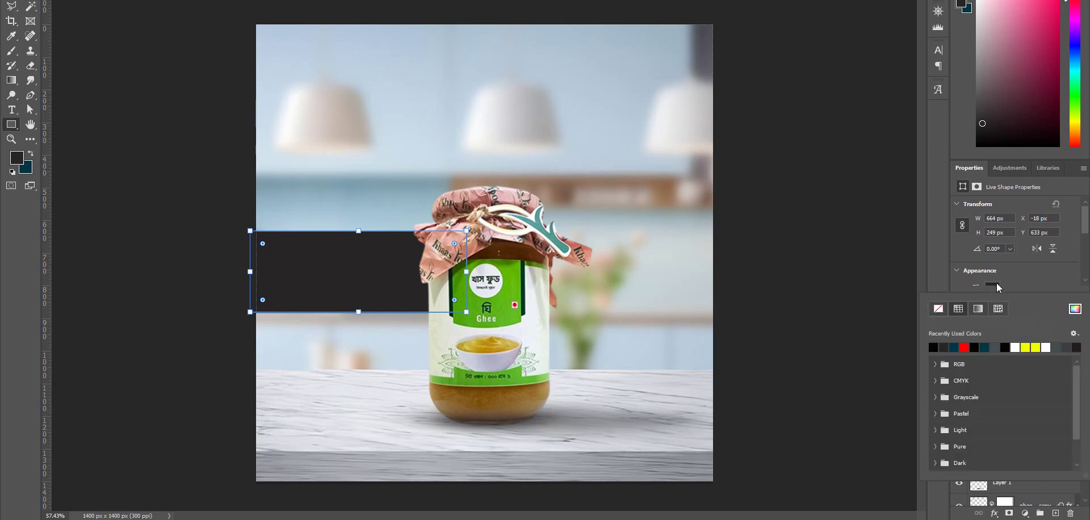
left_click(1069, 309)
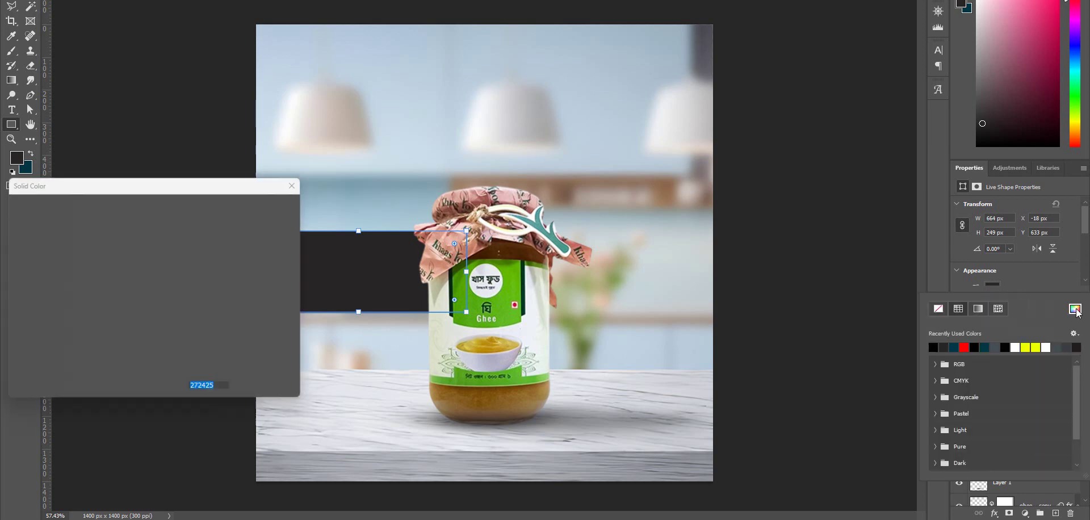
left_click(486, 341)
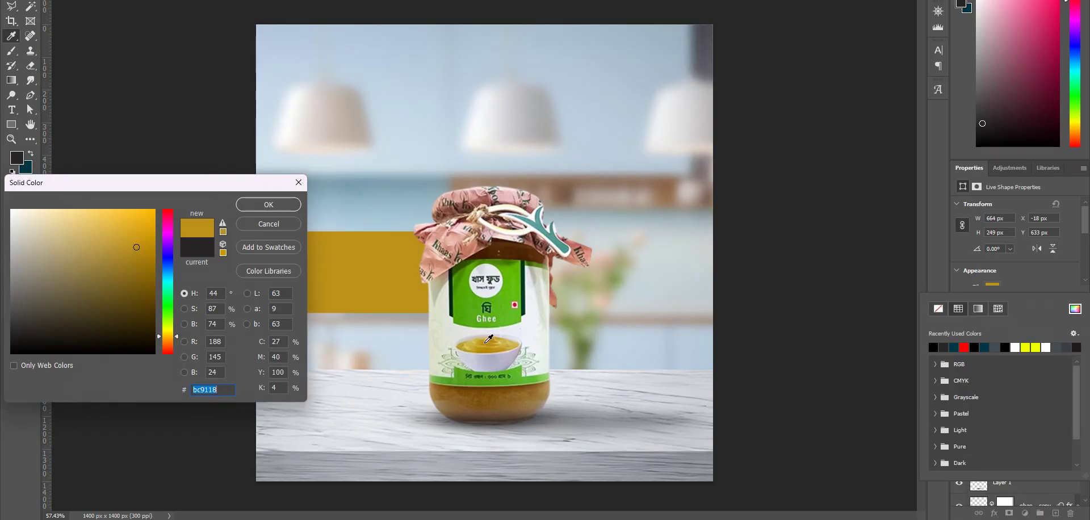
left_click_drag(157, 240, 155, 208)
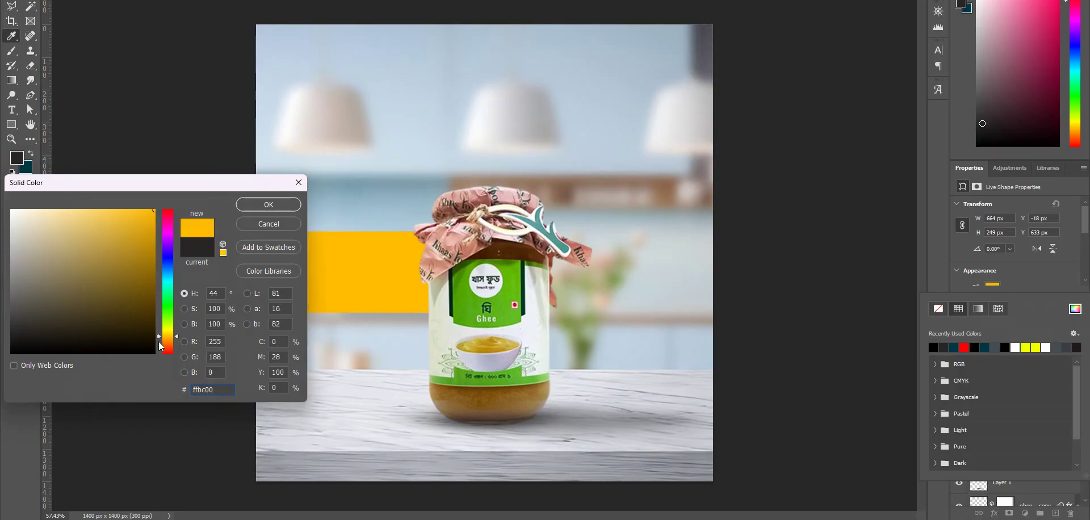
left_click(283, 206)
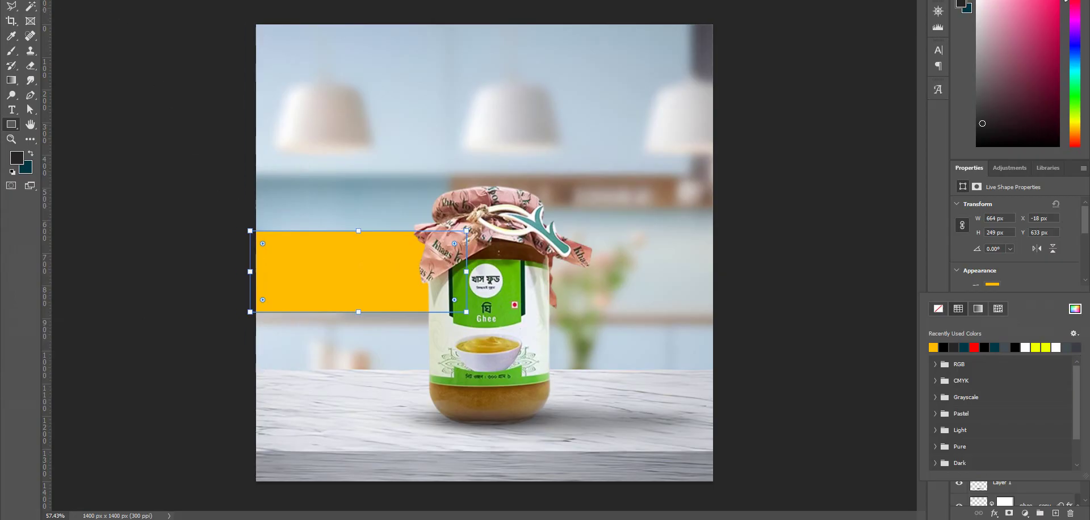
key("Escape")
key("Return")
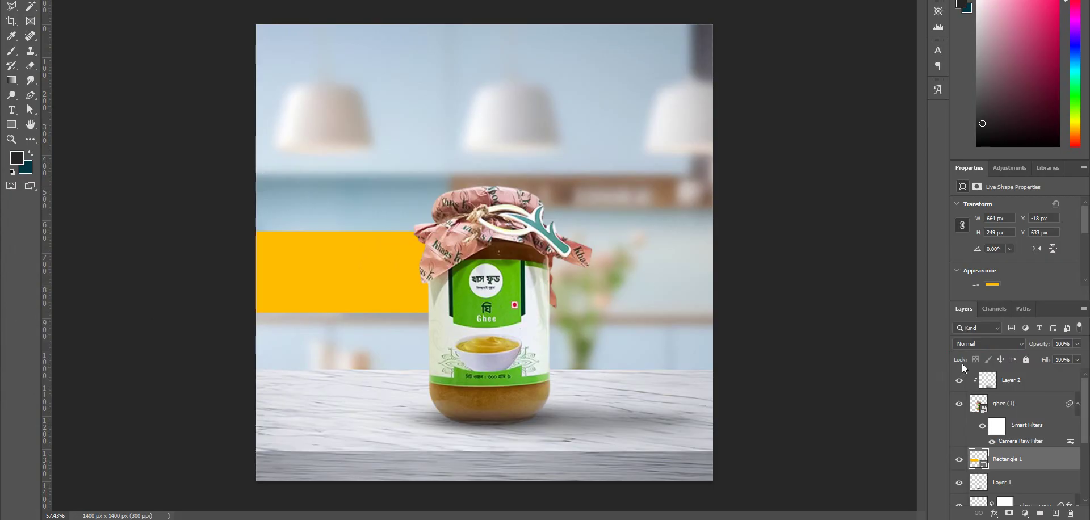
left_click(1016, 342)
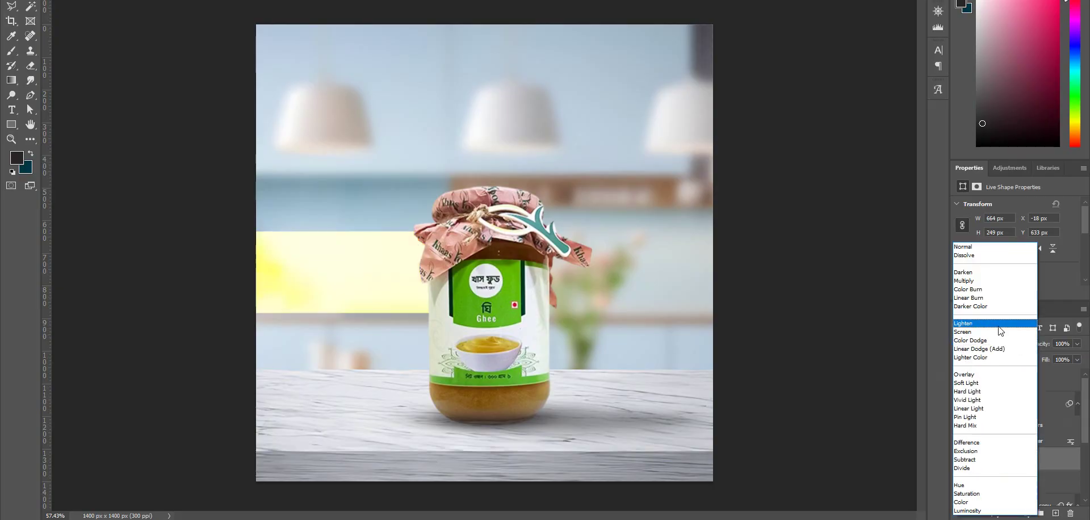
left_click(980, 281)
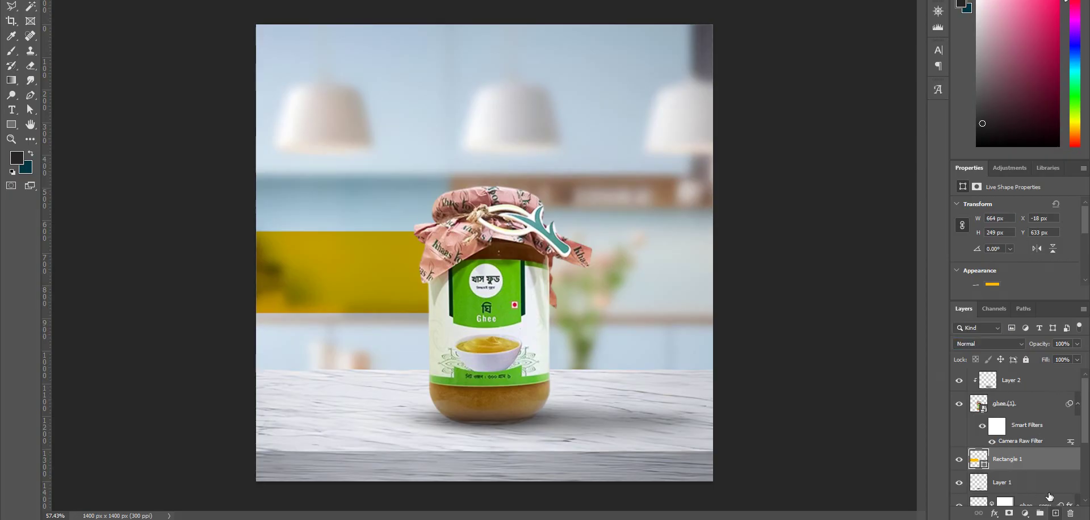
Step: Add a new layer clipped to the rectangle and ready the Brush tool with white as the foreground colour
left_click(1054, 513)
left_click(1036, 470, "alt")
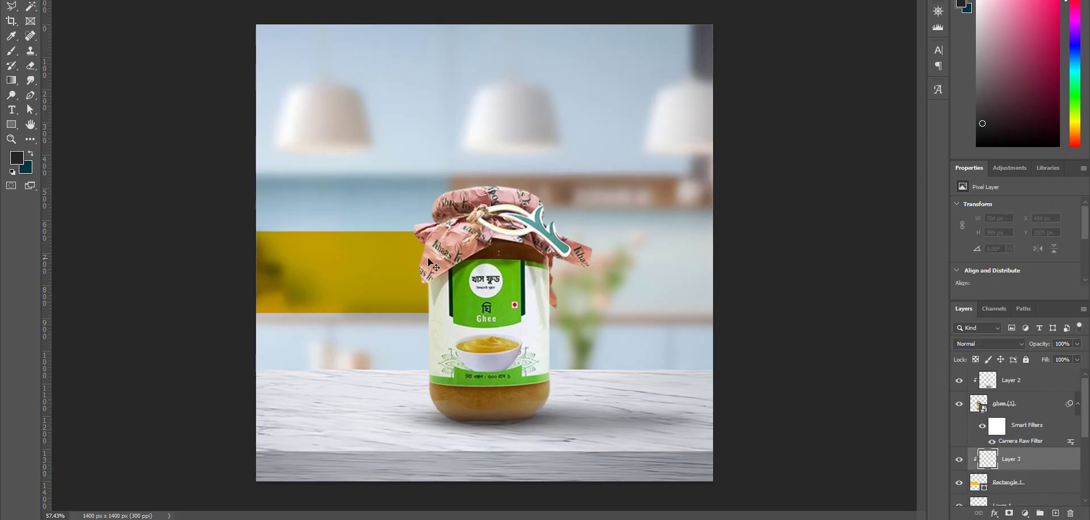
key("b")
left_click(977, 2)
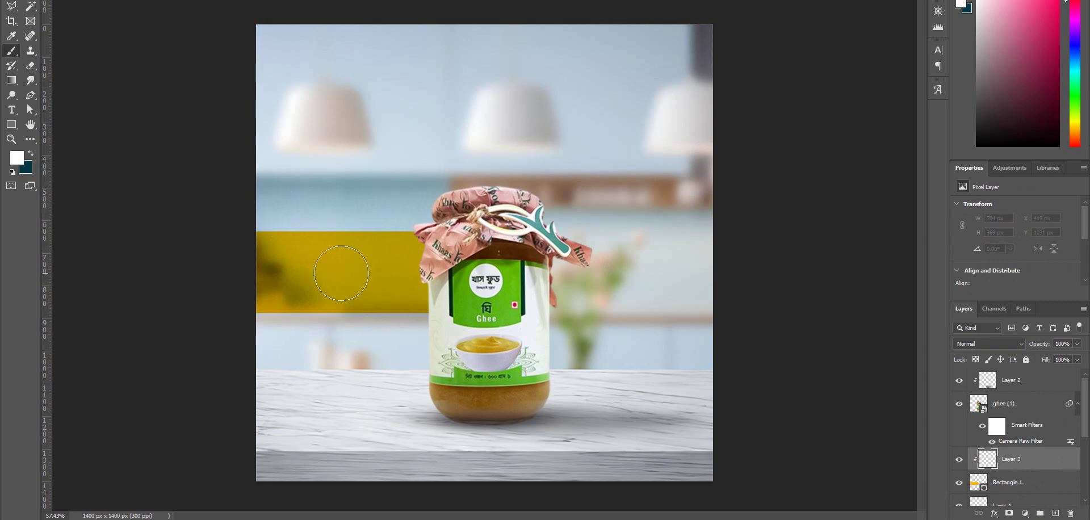
Step: Try painting a soft white highlight along the rectangle's upper edge on the clipped layer, then undo the strokes
mouse_move(227, 207)
left_mouse_down()
mouse_move(449, 206)
mouse_move(468, 220)
mouse_move(482, 207)
mouse_move(243, 187)
mouse_move(236, 211)
mouse_move(267, 227)
mouse_move(528, 195)
mouse_move(510, 203)
left_mouse_up()
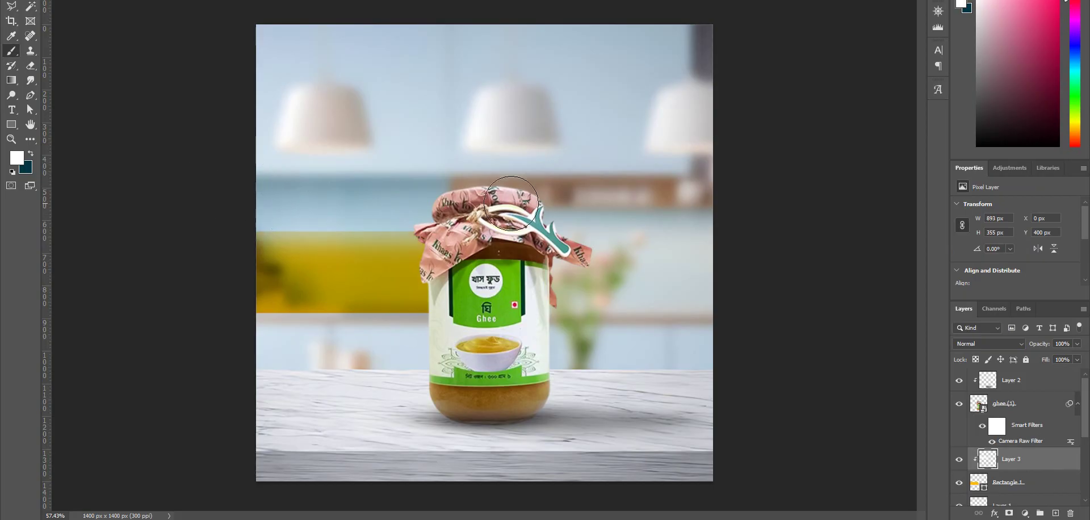
key("ctrl+z")
key("ctrl+z")
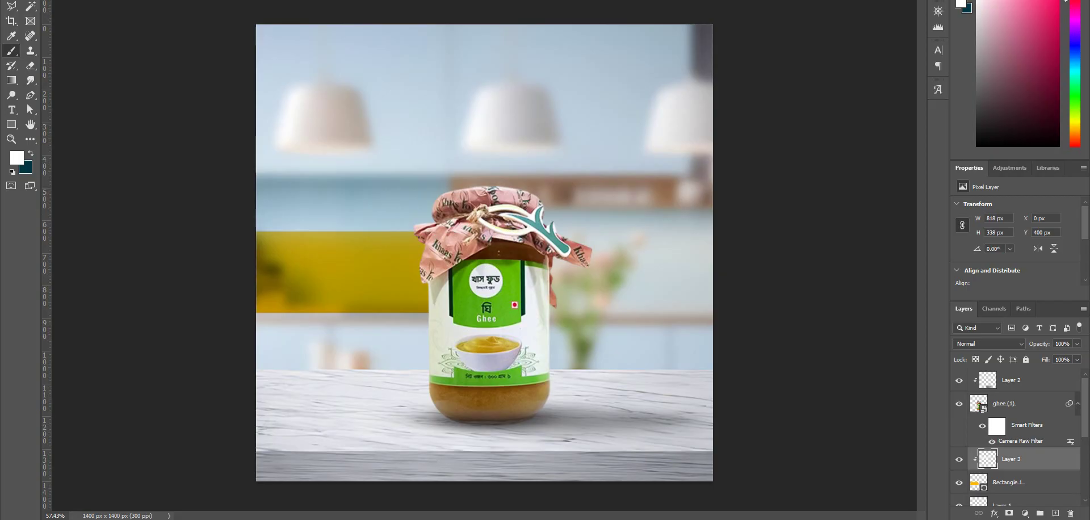
mouse_move(377, 231)
left_mouse_down()
mouse_move(423, 247)
mouse_move(357, 230)
left_mouse_up()
left_click_drag(246, 225, 417, 233)
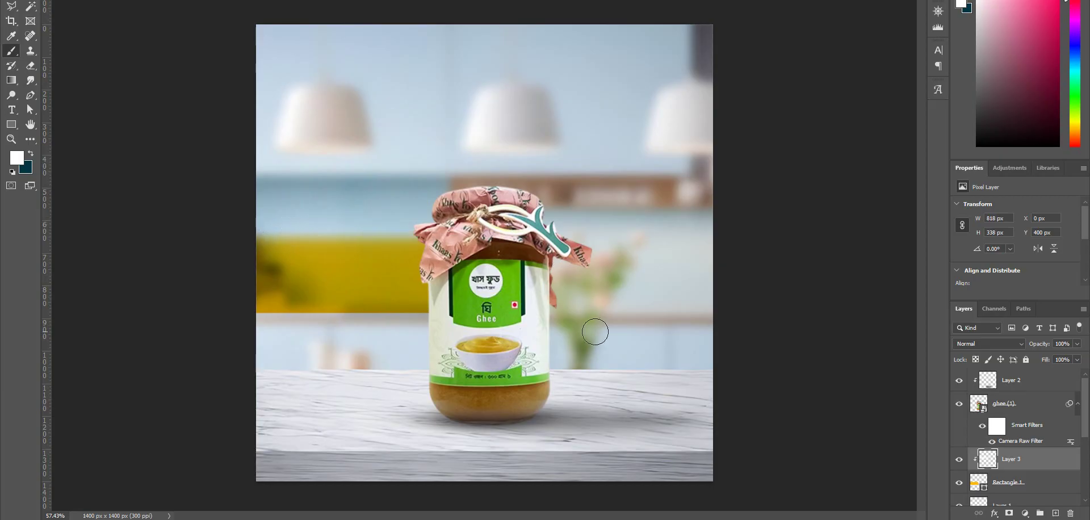
key("ctrl+z")
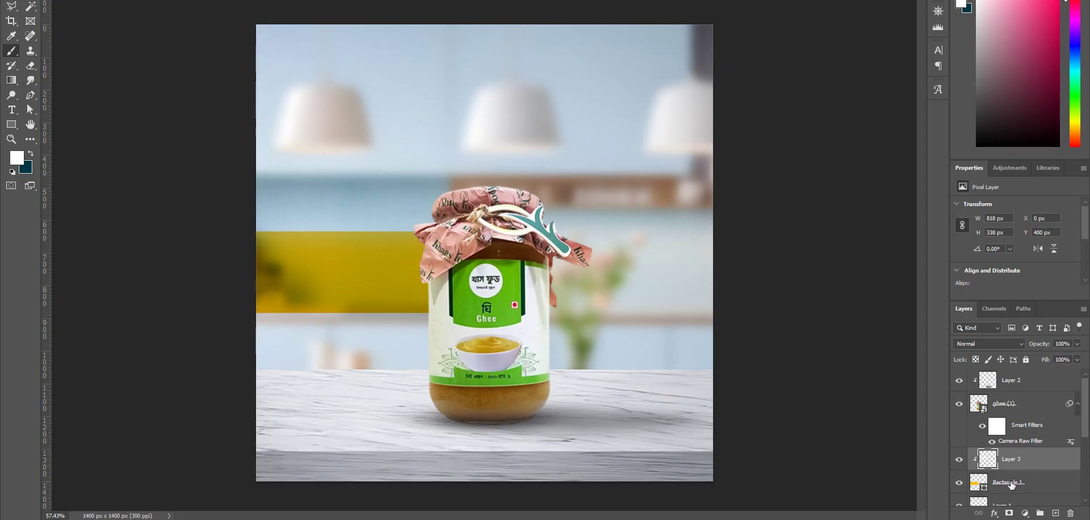
Step: Give the yellow rectangle a white stroke and change its line style from dashed to solid
left_click(1039, 483)
scroll(1003, 256, "down", 1)
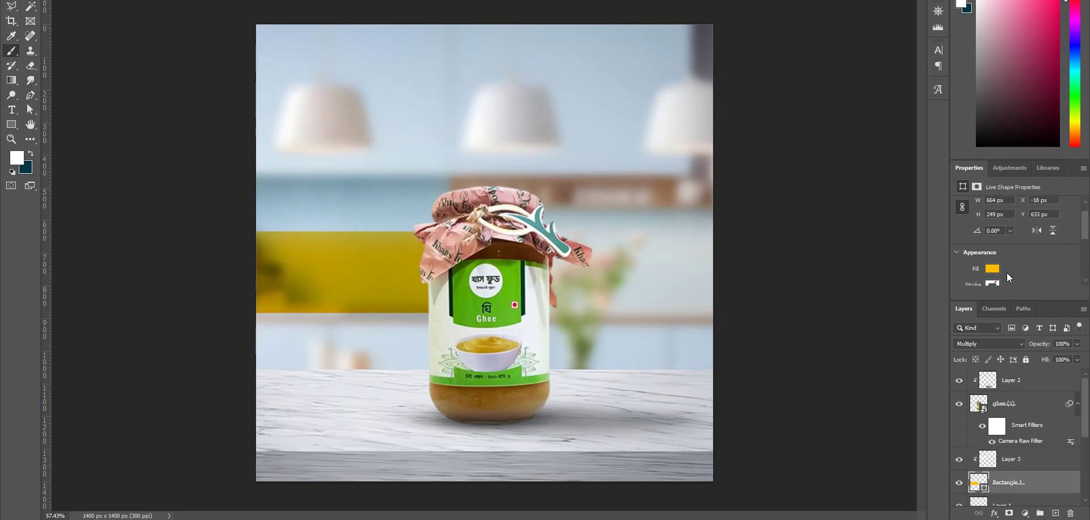
left_click(992, 285)
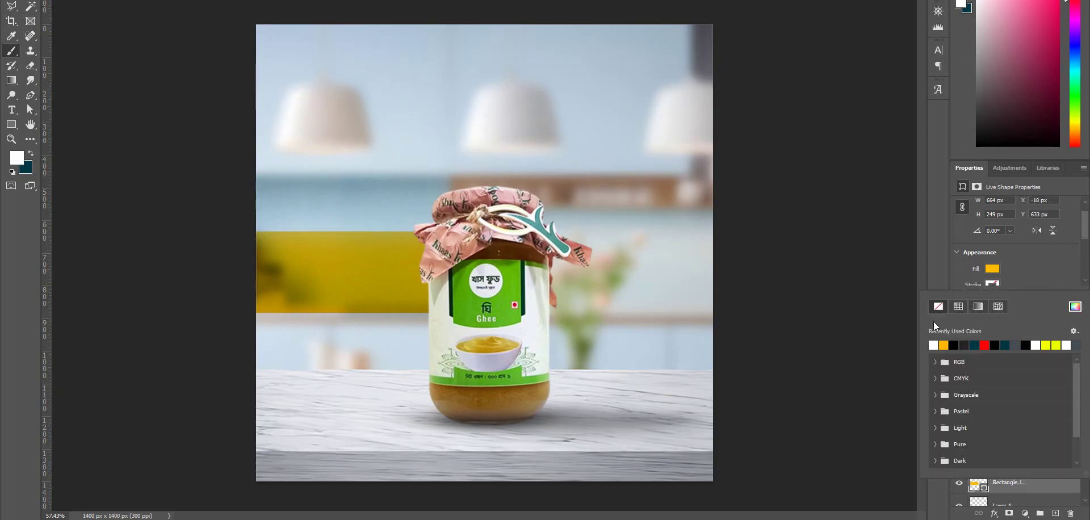
left_click(934, 344)
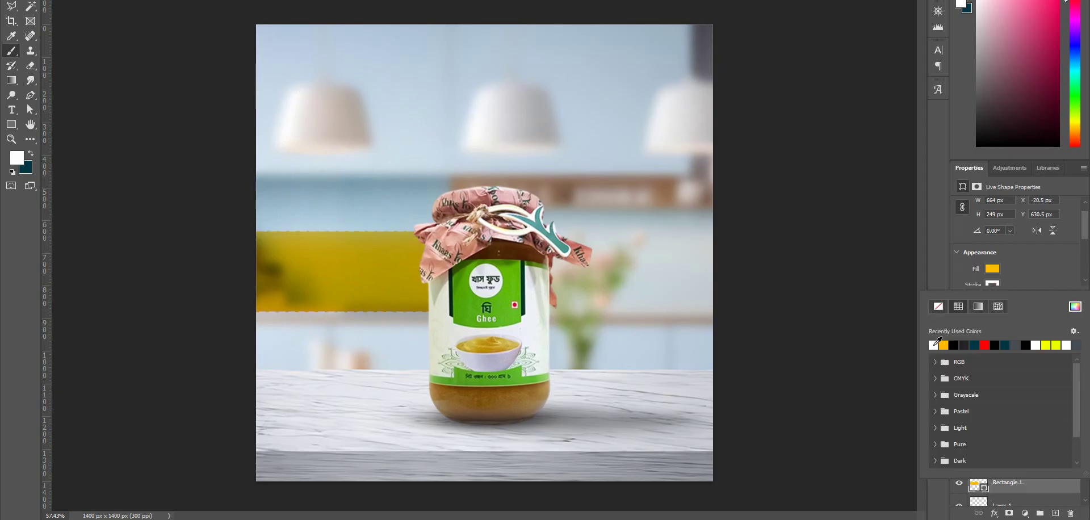
left_click(1024, 275)
scroll(1037, 267, "down", 2)
left_click(1045, 272)
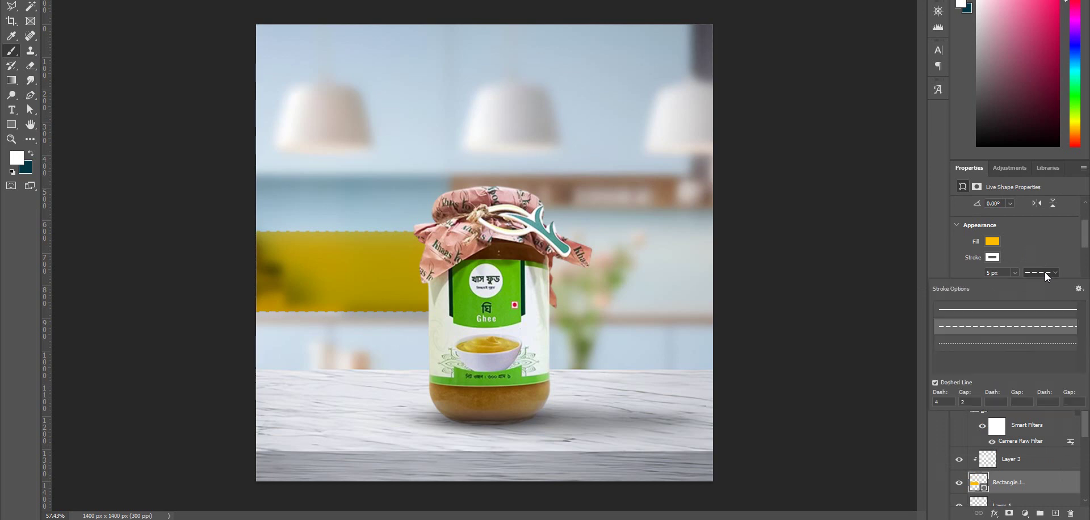
left_click(1024, 307)
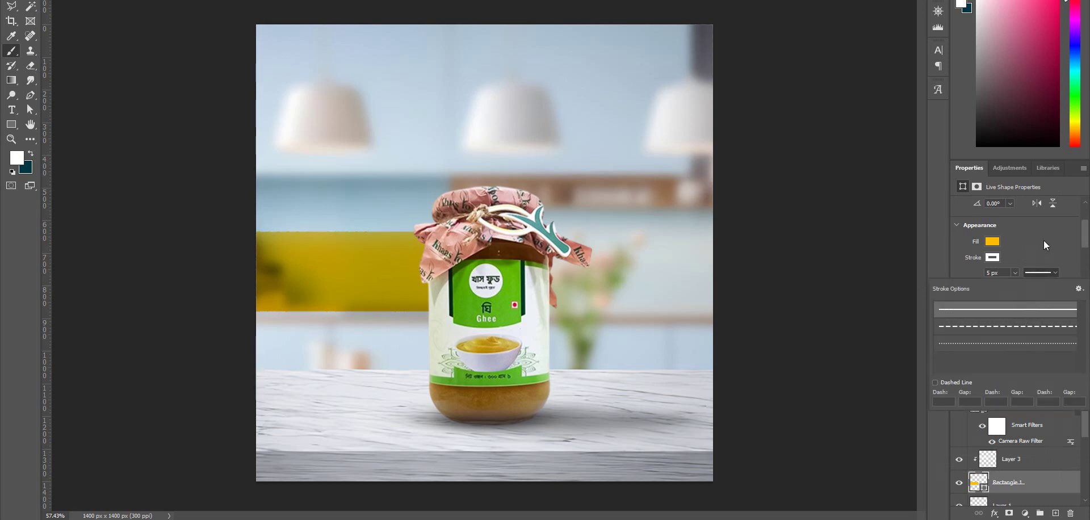
Step: Set the stroke width of the Rectangle 1 shape to 8 px
scroll(1043, 240, "down", 1)
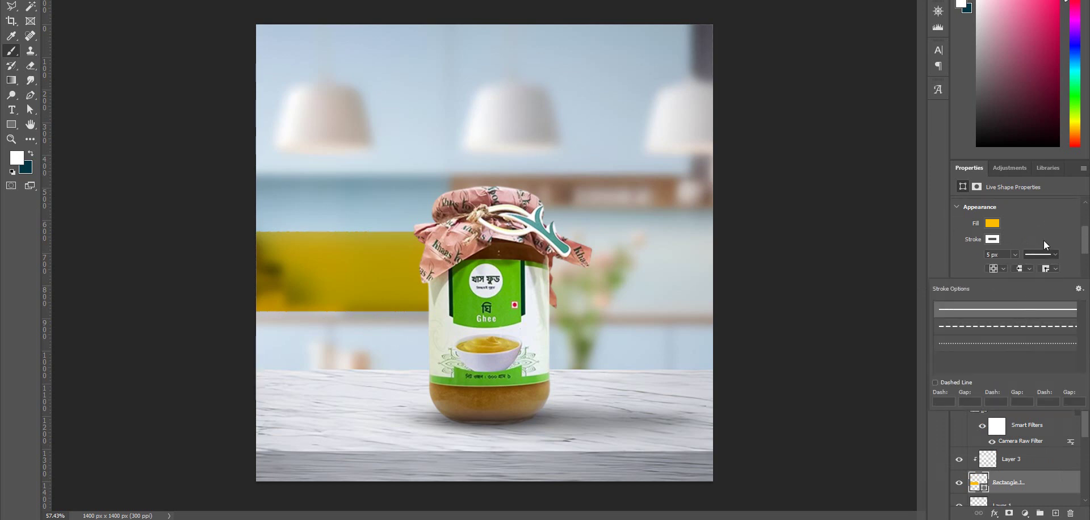
left_click(1000, 257)
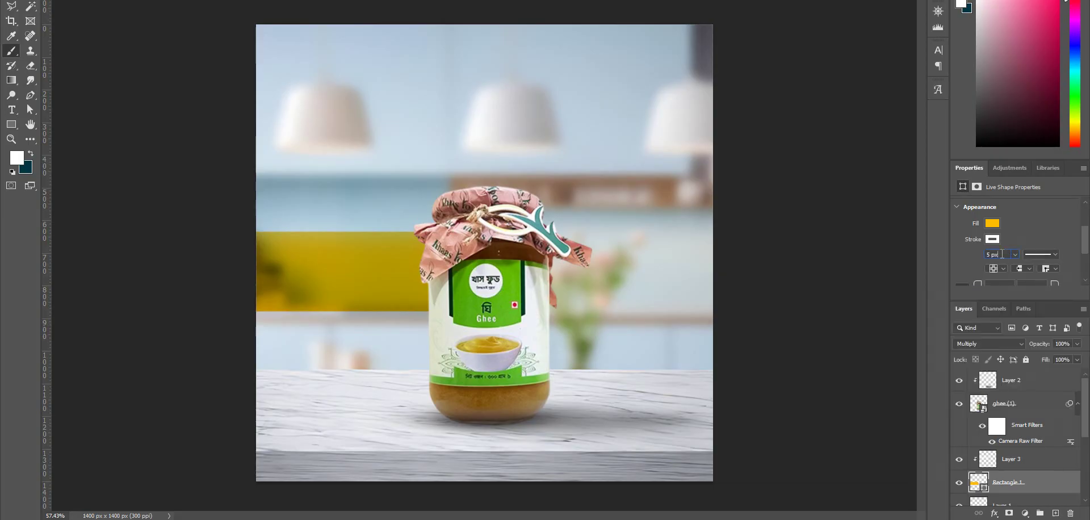
key("Return")
Step: Duplicate the Rectangle 1 layer and clip Layer 3 to the original rectangle again
key("ctrl+j")
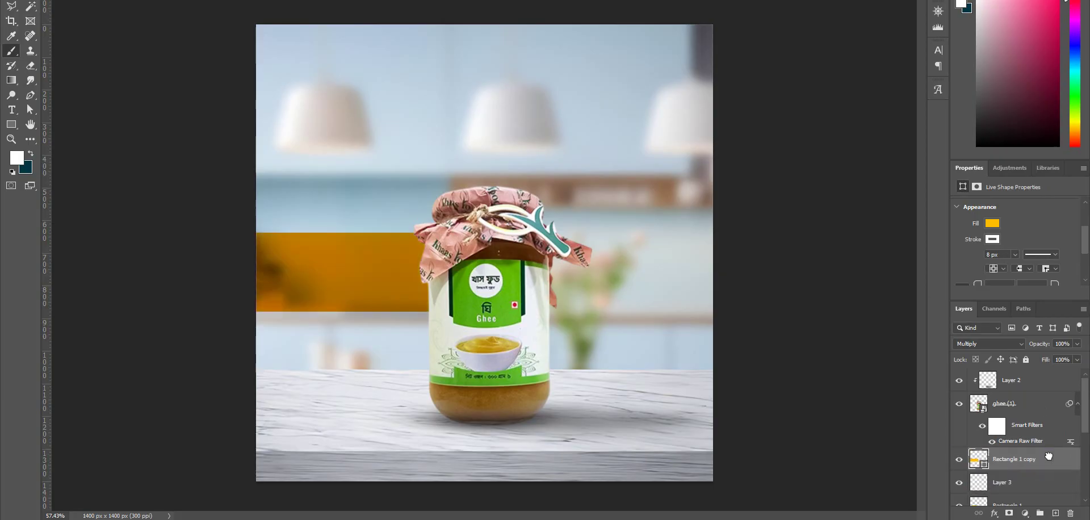
left_click_drag(1048, 456, 1048, 457)
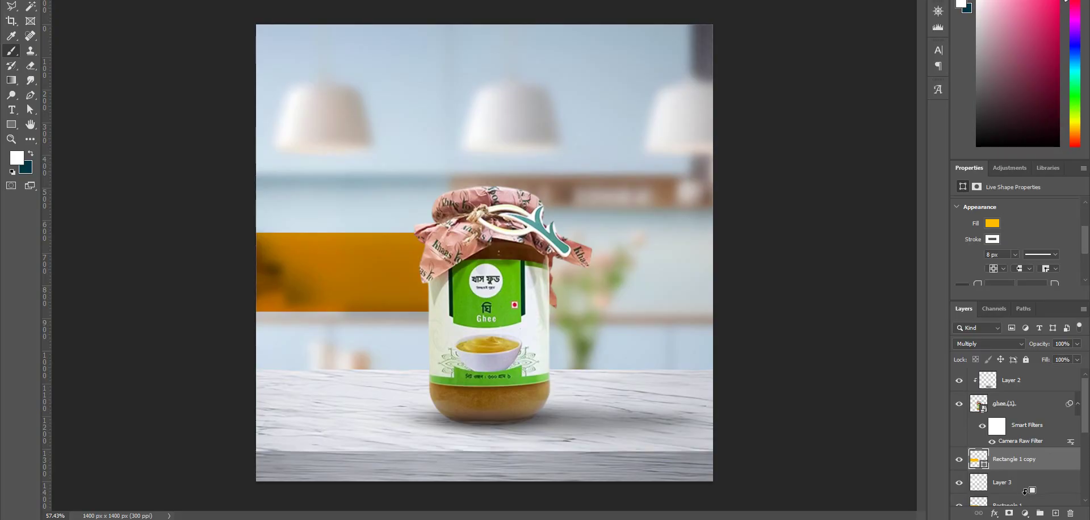
left_click(1025, 491, "alt")
scroll(1019, 464, "down", 1)
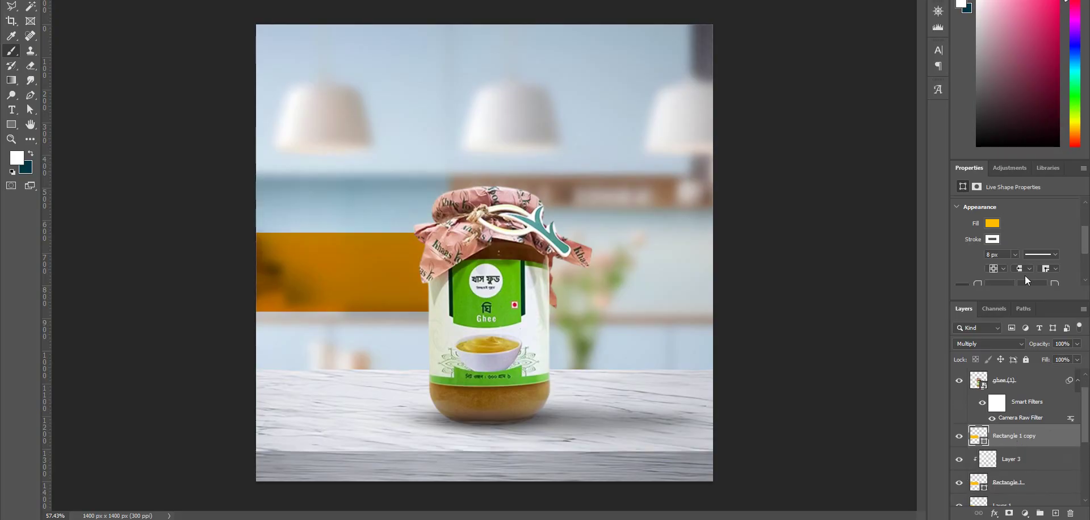
Step: Remove the fill colour from the Rectangle 1 copy shape
left_click(992, 223)
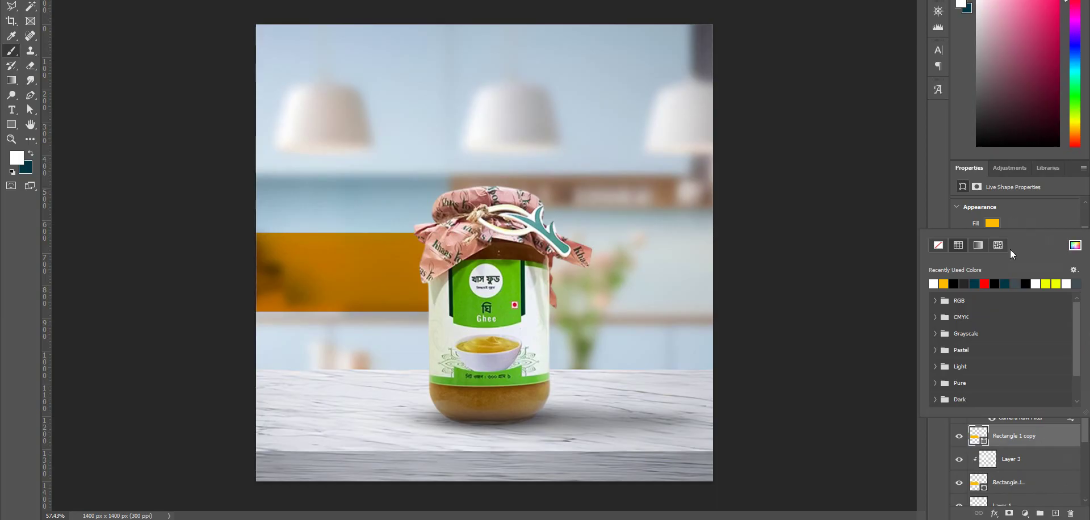
left_click(936, 247)
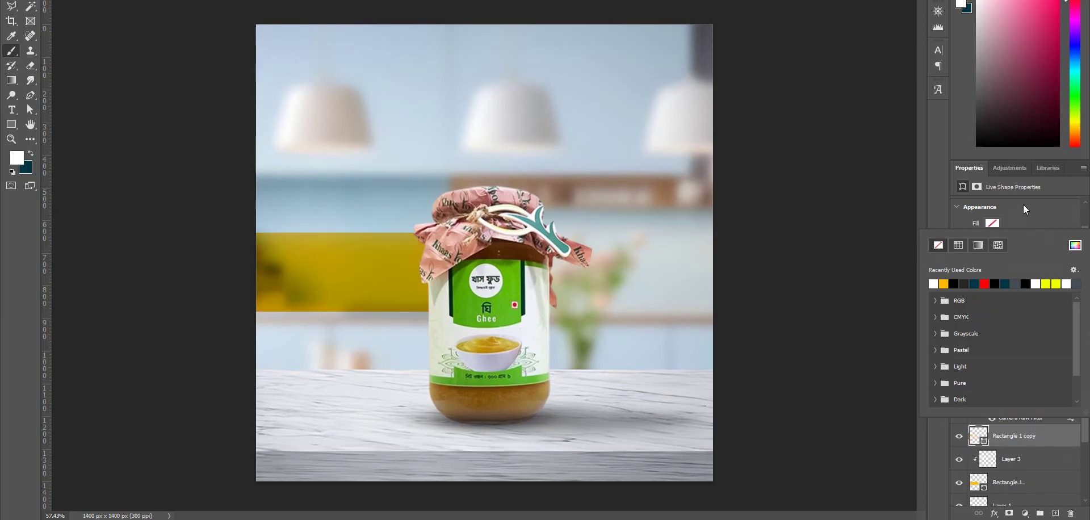
left_click(1023, 204)
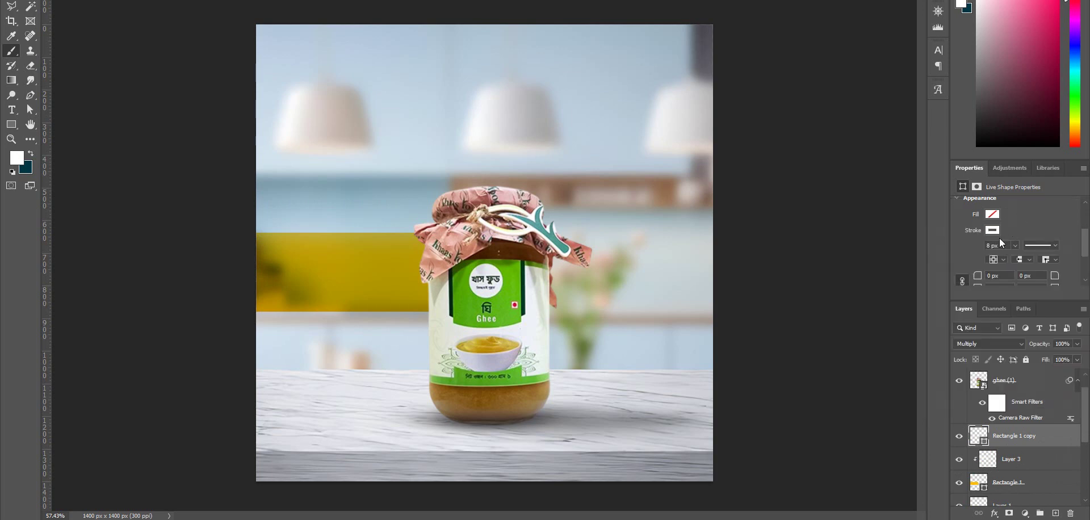
Step: Set the Rectangle 1 copy layer's blend mode to Normal and its stroke width to 3 px
left_click(1006, 341)
left_click(978, 244)
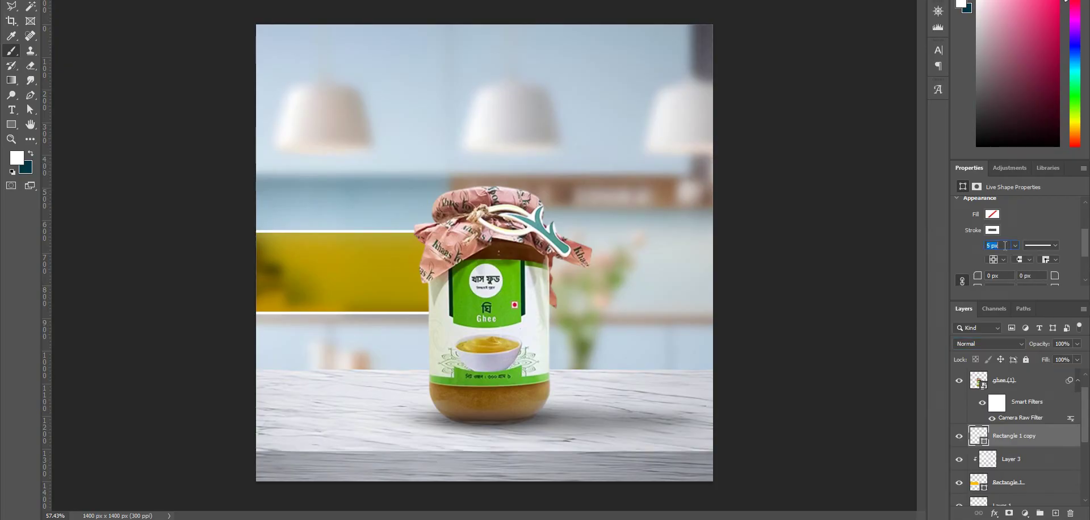
key("Down")
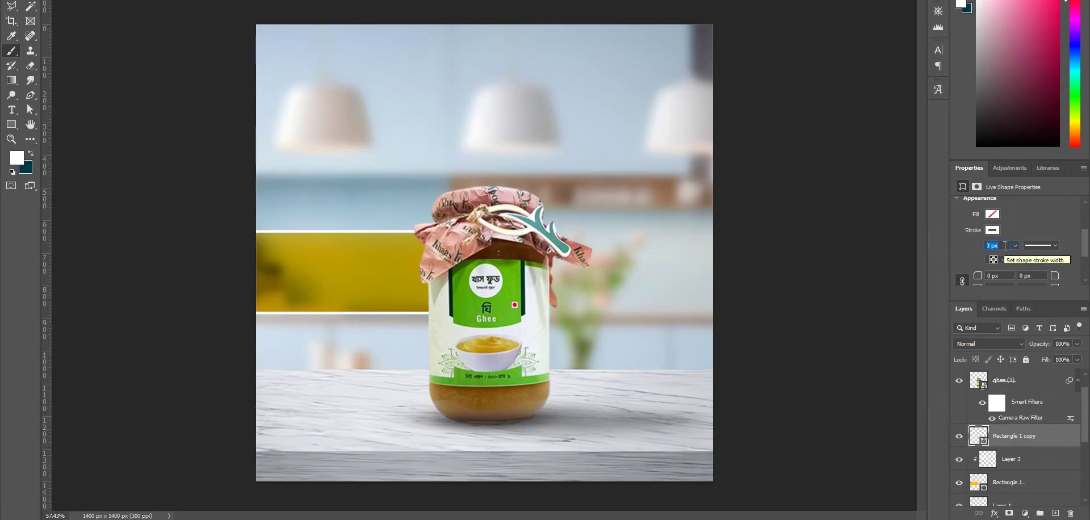
key("Return")
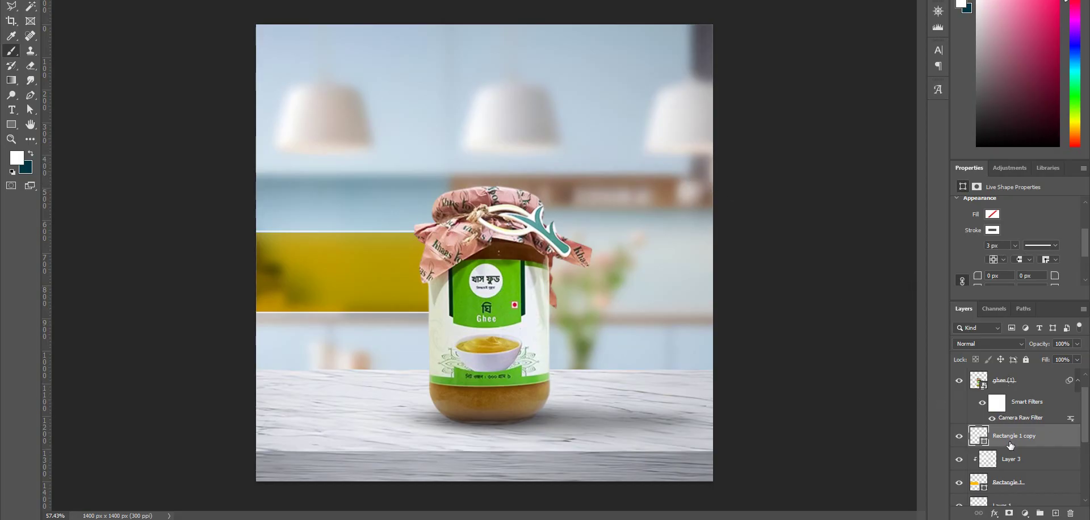
Step: Paint a soft white brush stroke on Layer 3 along the lower edge of the yellow rectangle
left_click(1013, 459)
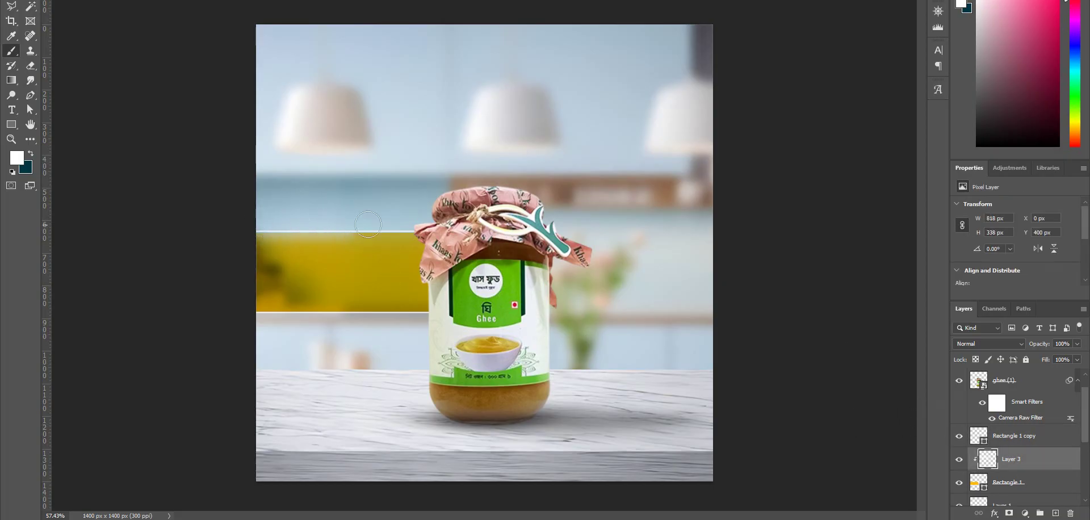
left_click_drag(441, 322, 217, 330)
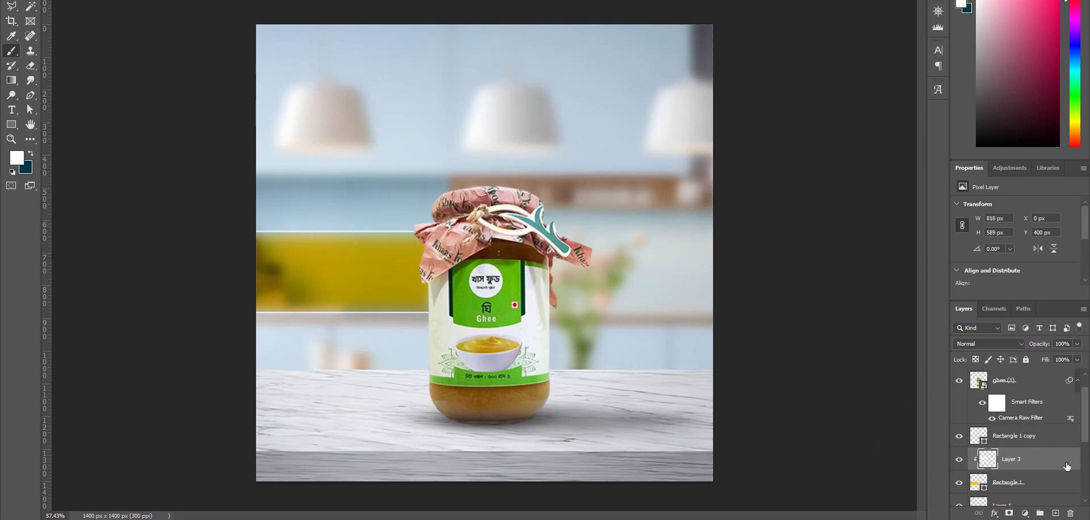
Step: Delete Layer 3 and the original Rectangle 1 layer beneath the outlined copy
key("Delete")
key("Delete")
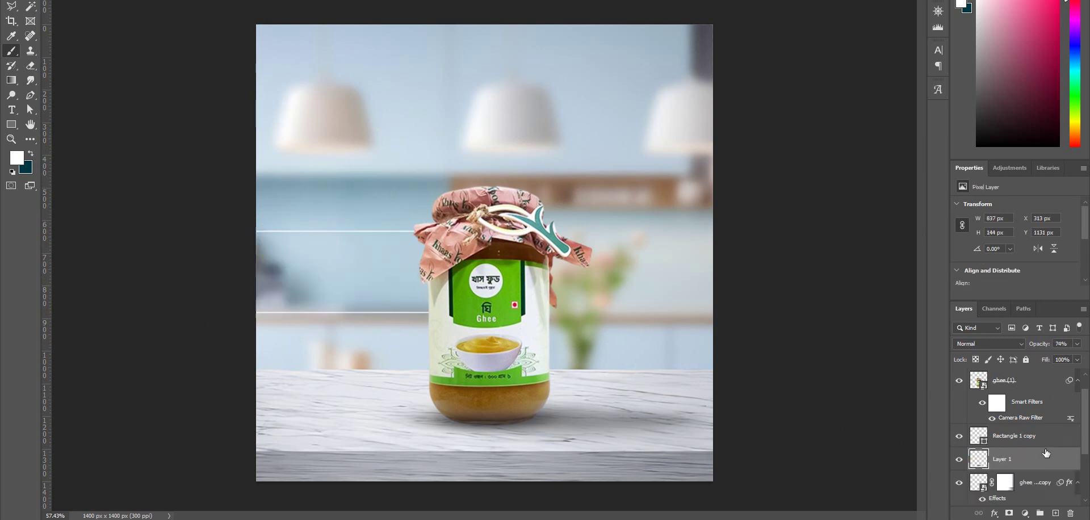
Step: Fill the Rectangle 1 copy shape with the recently used yellow-orange and set the layer's fill opacity to 67%
left_click(1039, 437)
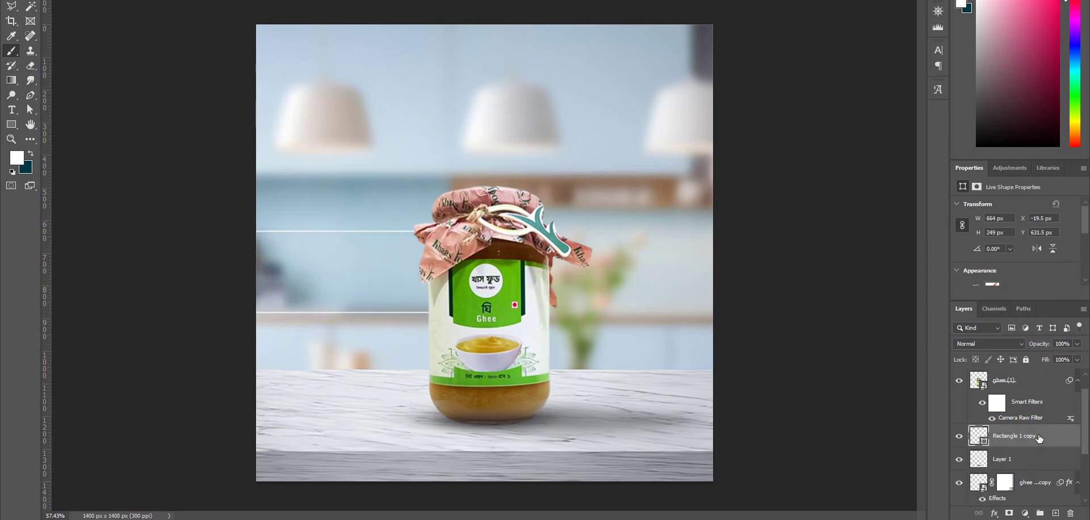
scroll(1010, 281, "down", 1)
left_click(993, 269)
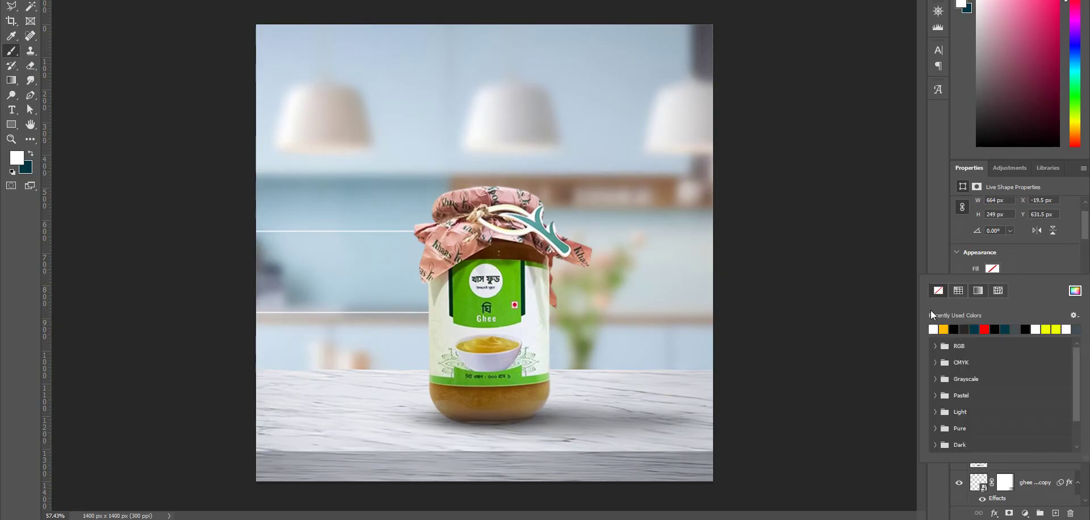
left_click(944, 328)
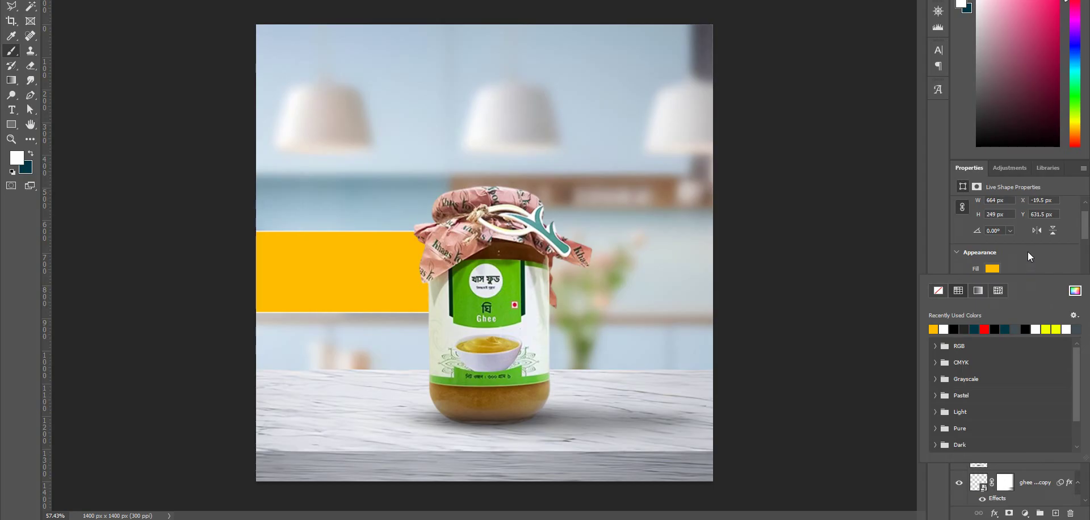
left_click(1027, 251)
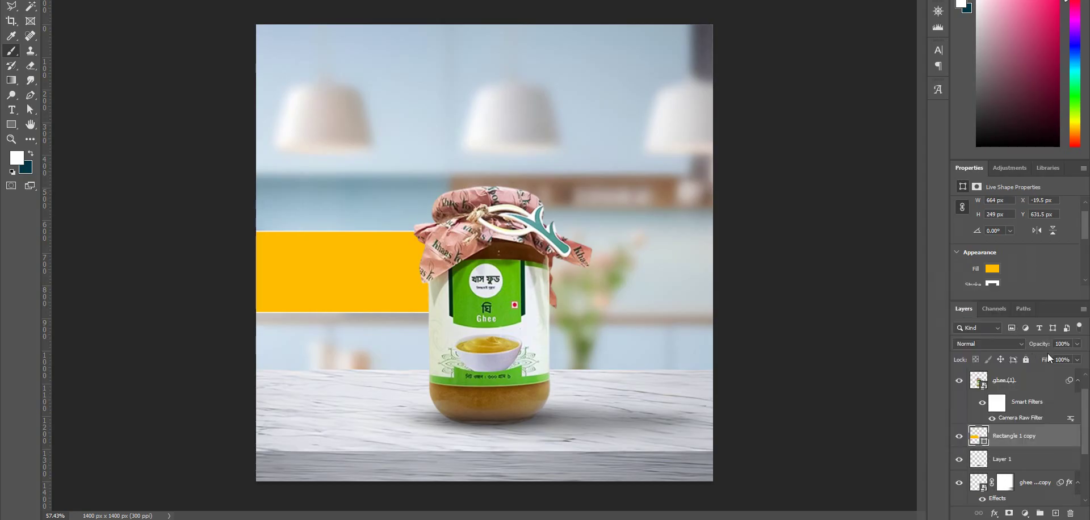
left_click_drag(1045, 363, 1038, 364)
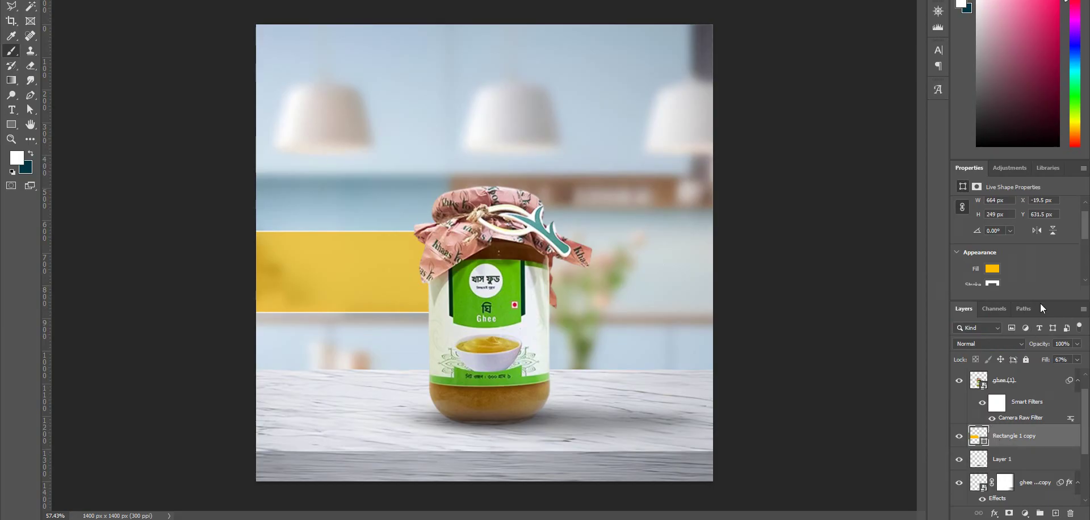
Step: Remove the stroke from the Rectangle 1 copy shape
scroll(1046, 271, "down", 1)
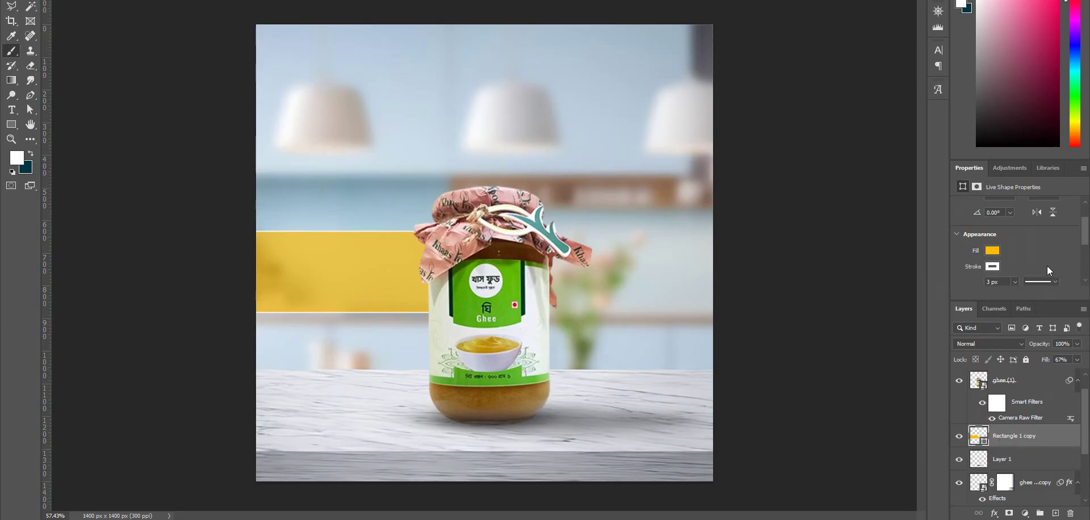
left_click(992, 267)
left_click(937, 289)
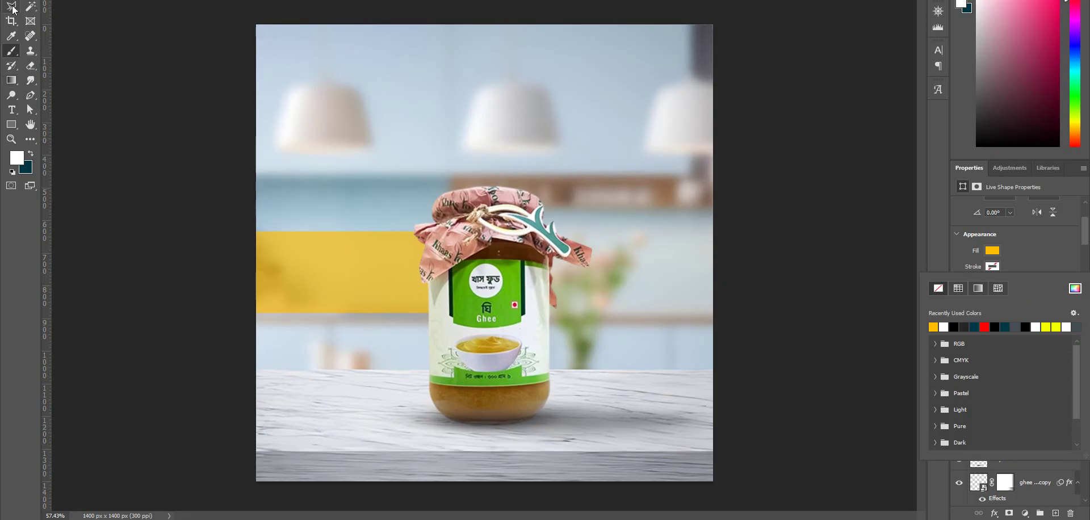
key("Escape")
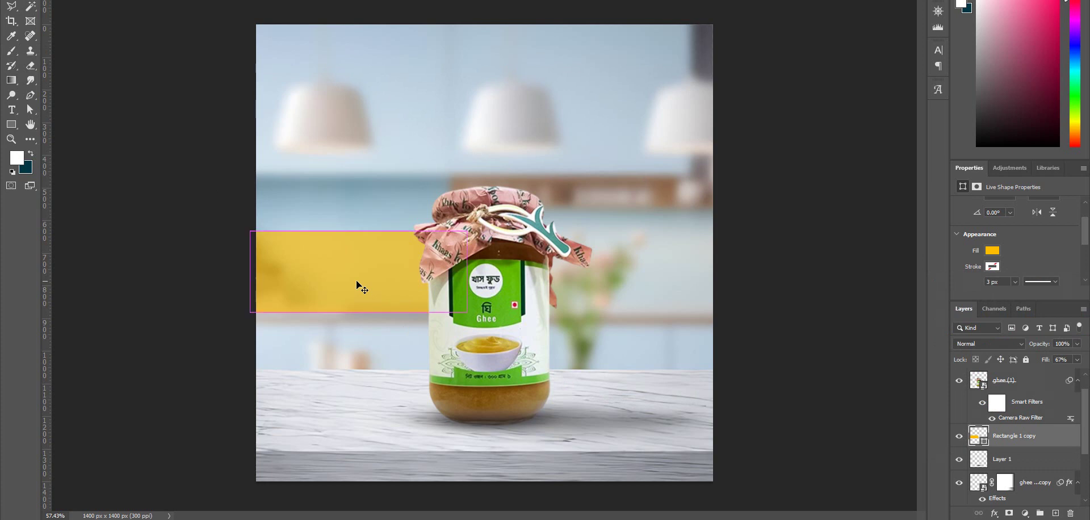
Step: Stretch the yellow rectangle slightly downward by its bottom edge with Free Transform
key("ctrl+t")
left_click_drag(360, 313, 360, 325)
key("Return")
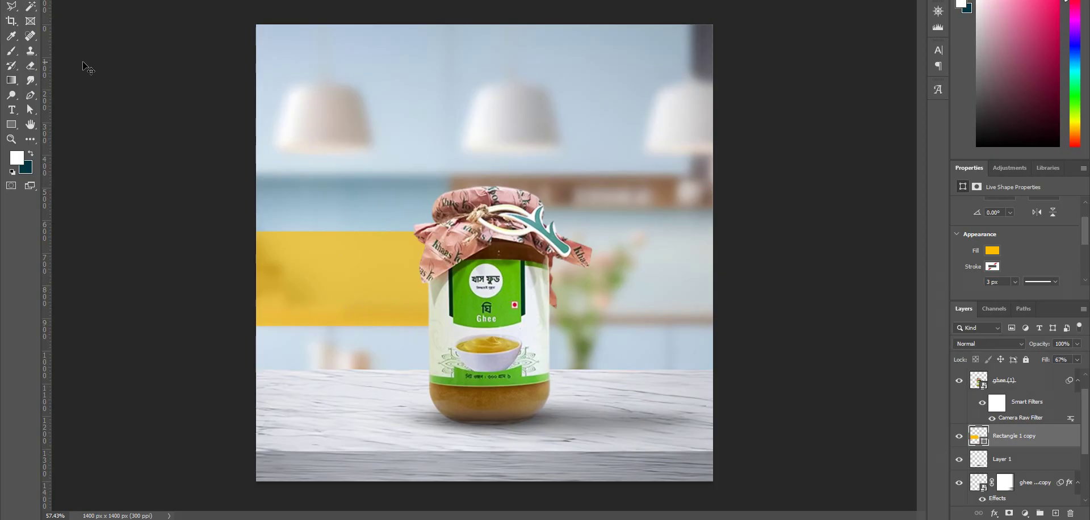
Step: Add a text layer reading "ঘি" above the jar, near the pendant lamps
left_click(12, 111)
left_click(366, 153)
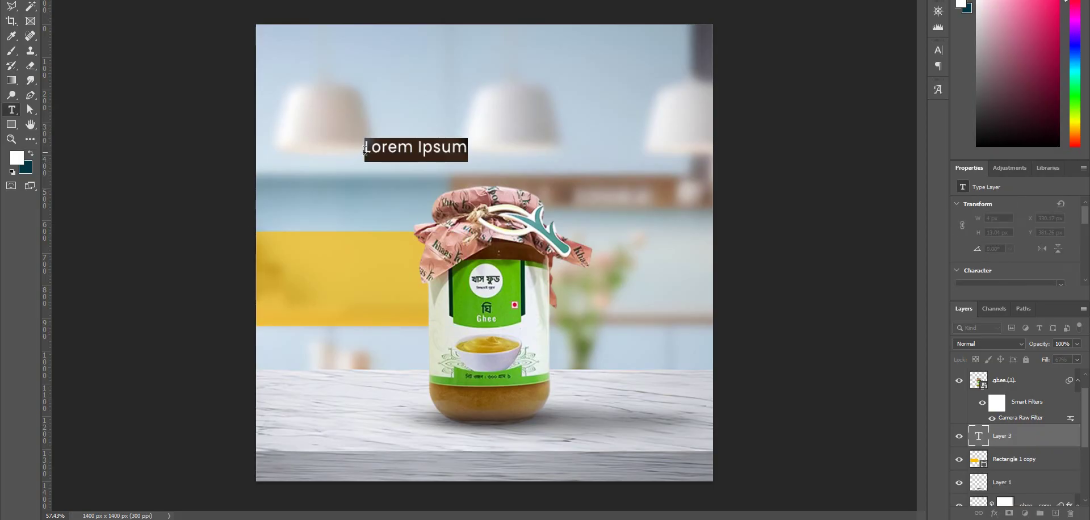
type("\"")
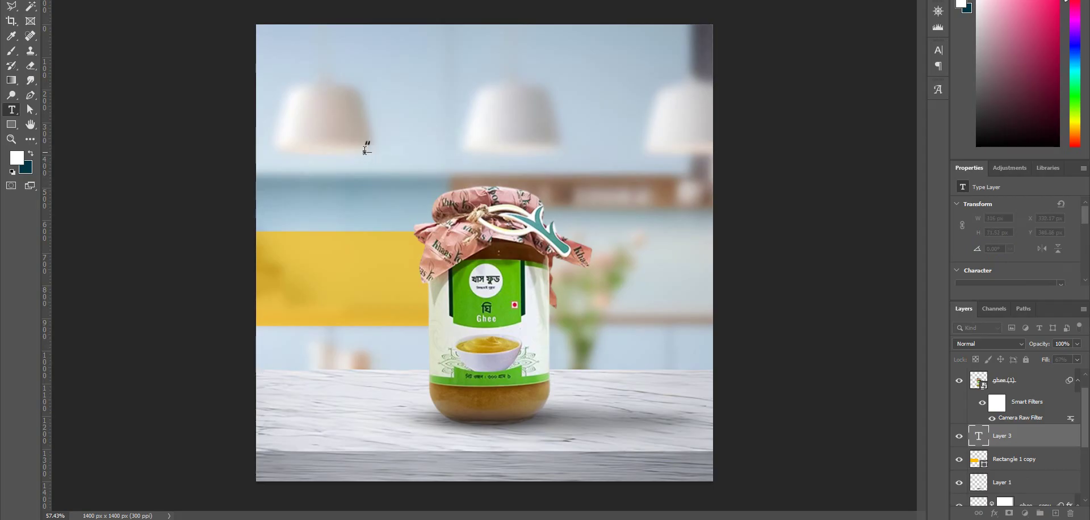
type("ঘি")
key("Left")
key("Left")
key("BackSpace")
type("ি")
key("BackSpace")
key("ctrl+Return")
left_click(11, 5)
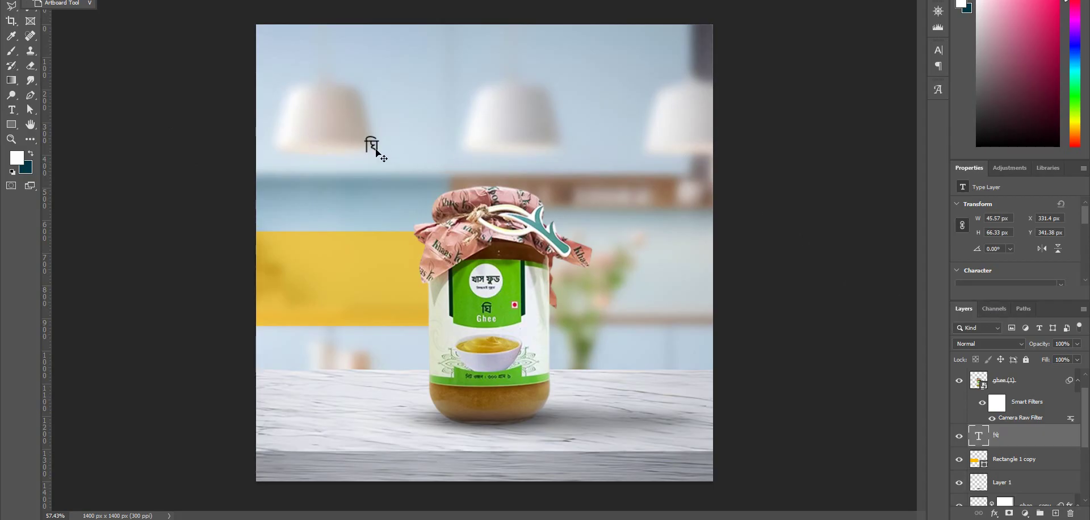
Step: Change the font of the "ঘি" text to Hind Siliguri SemiBold
scroll(1037, 242, "down", 2)
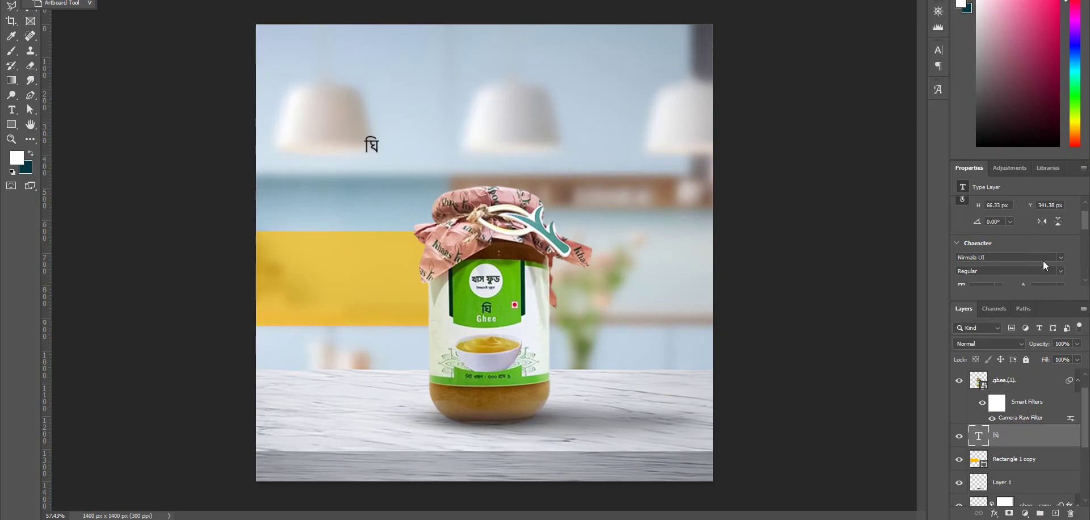
left_click(1043, 261)
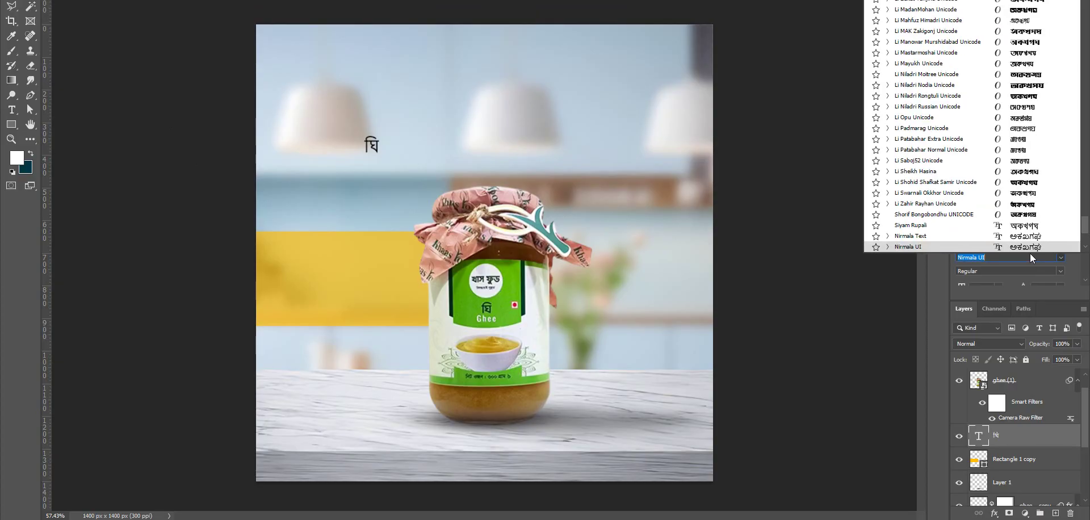
type("hind")
key("Return")
key("Down")
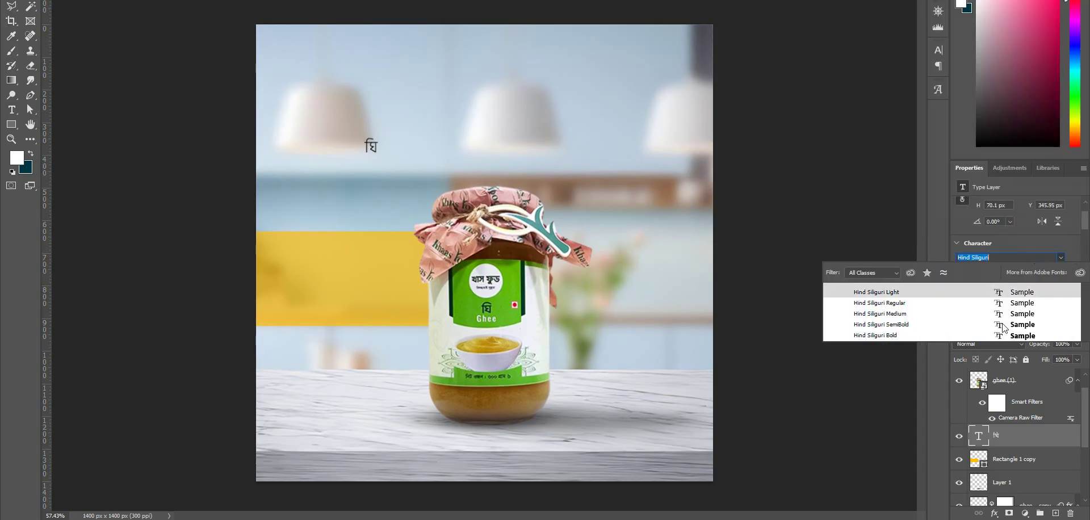
left_click(1002, 324)
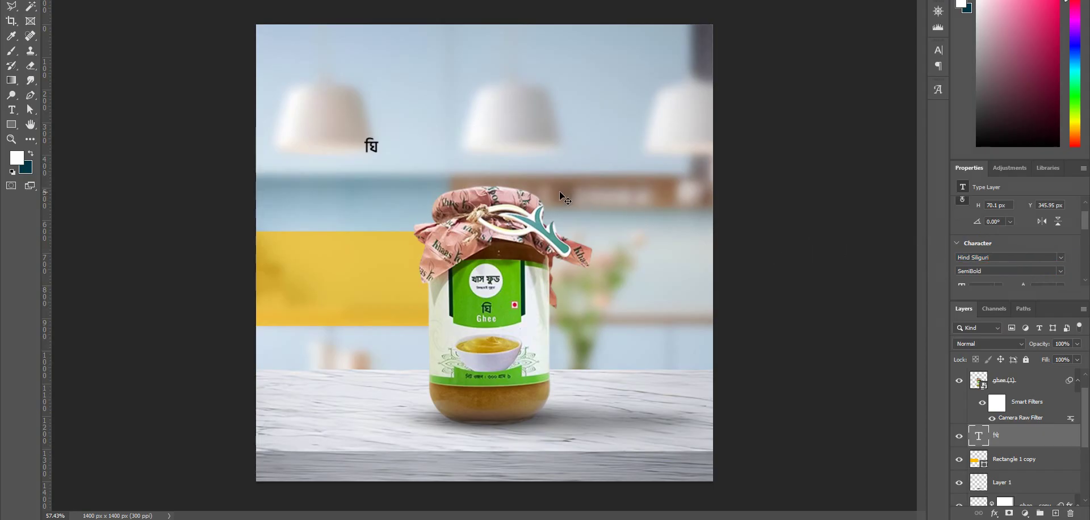
Step: Set the "ঘি" text colour to white and bring its layer to the front of the layer stack
scroll(1064, 253, "down", 2)
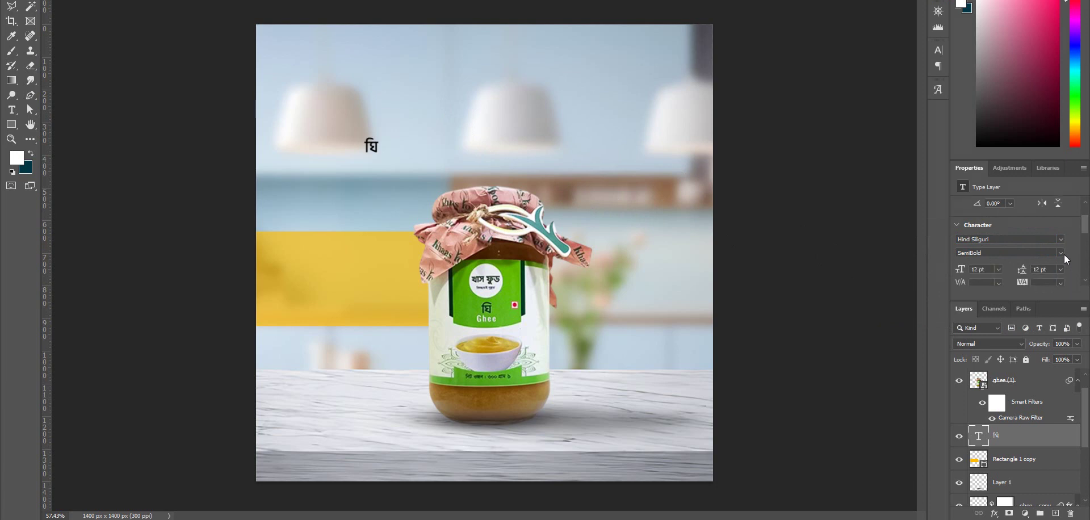
scroll(1086, 265, "down", 2)
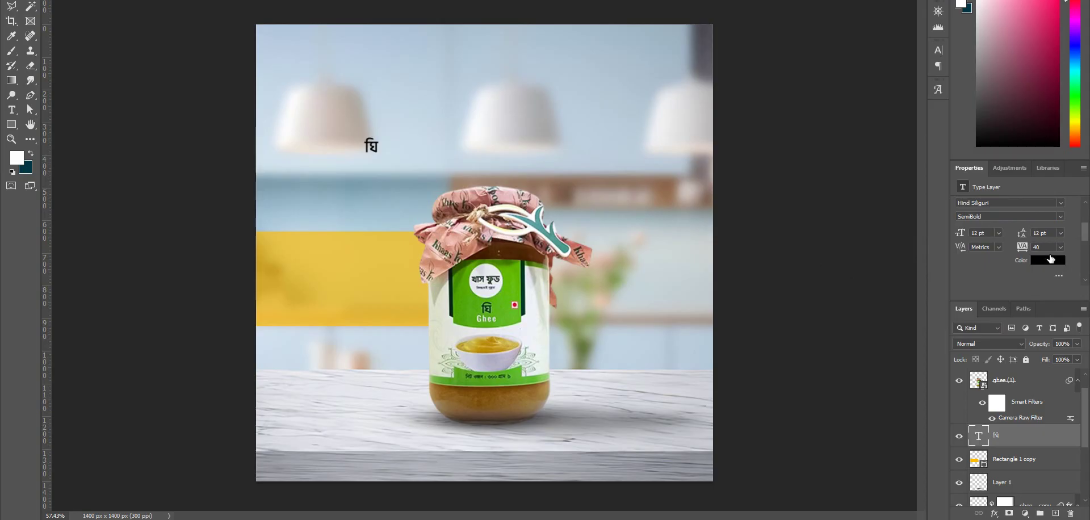
left_click(1051, 265)
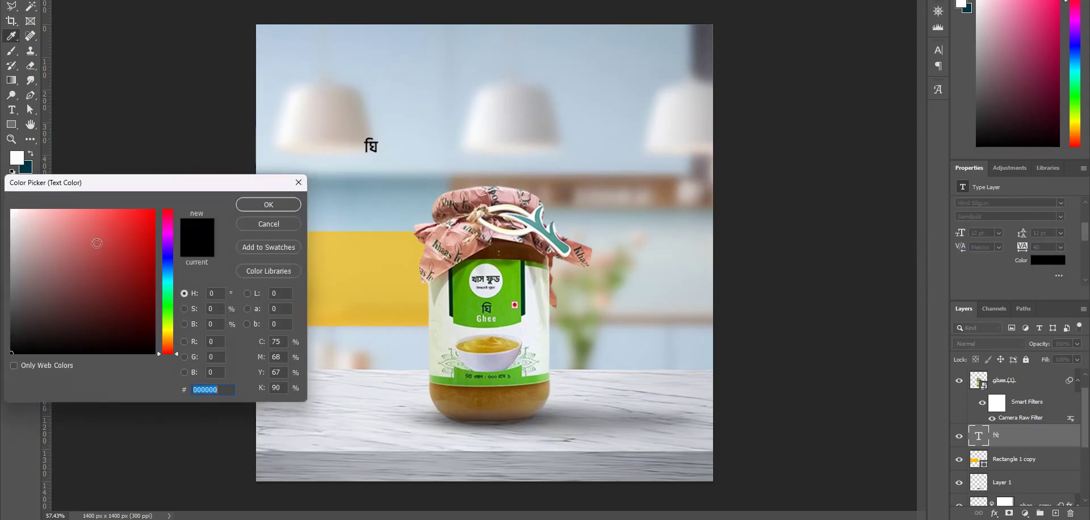
left_click_drag(98, 242, 11, 210)
key("Return")
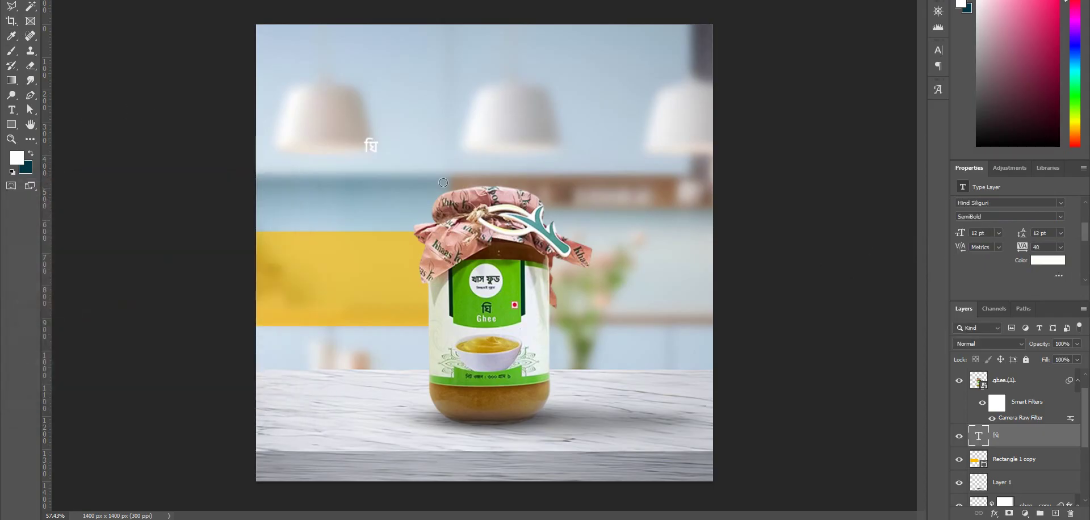
key("ctrl+shift+bracketright")
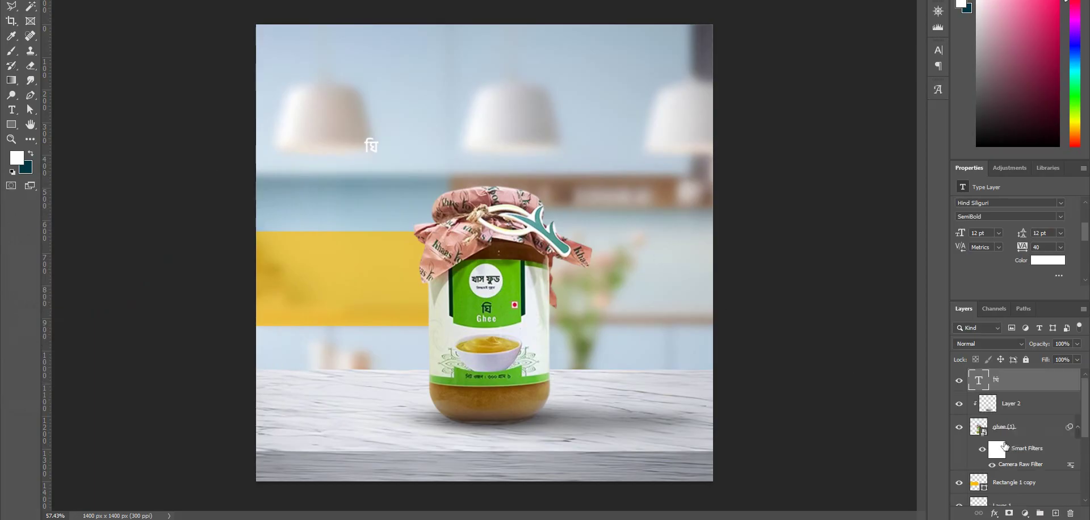
Step: Enlarge the "ঘি" text to 21.52 pt with Free Transform and place it near the left end of the yellow banner
key("ctrl+t")
left_click_drag(378, 161, 295, 255)
double_click(380, 148)
key("Return")
Step: Duplicate the "ঘি" text to its right and replace it with "হোক আপনার" and "প্রতিদিনের সঙ্গি" on two lines
left_click_drag(299, 260, 369, 270)
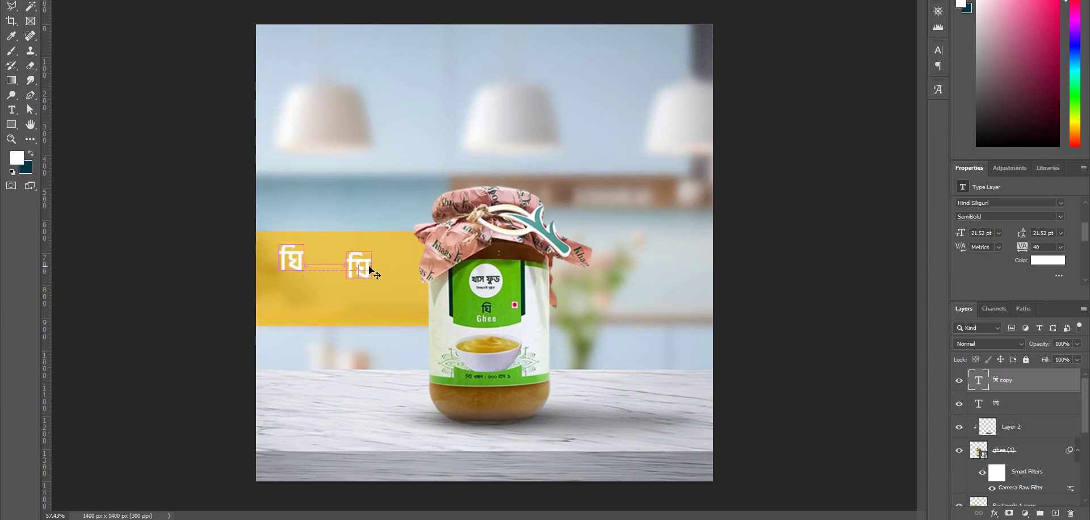
double_click(368, 267)
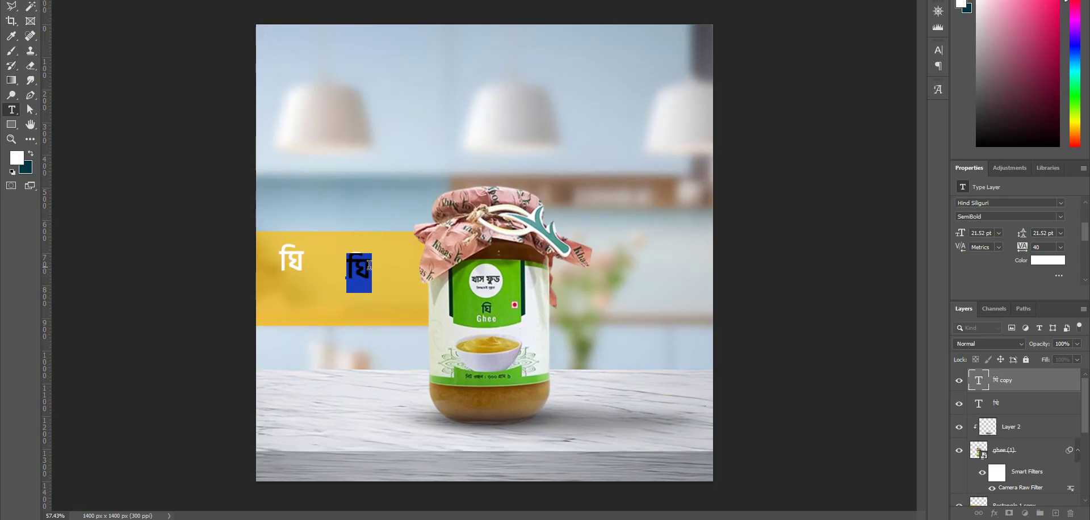
type("হোক আপনার")
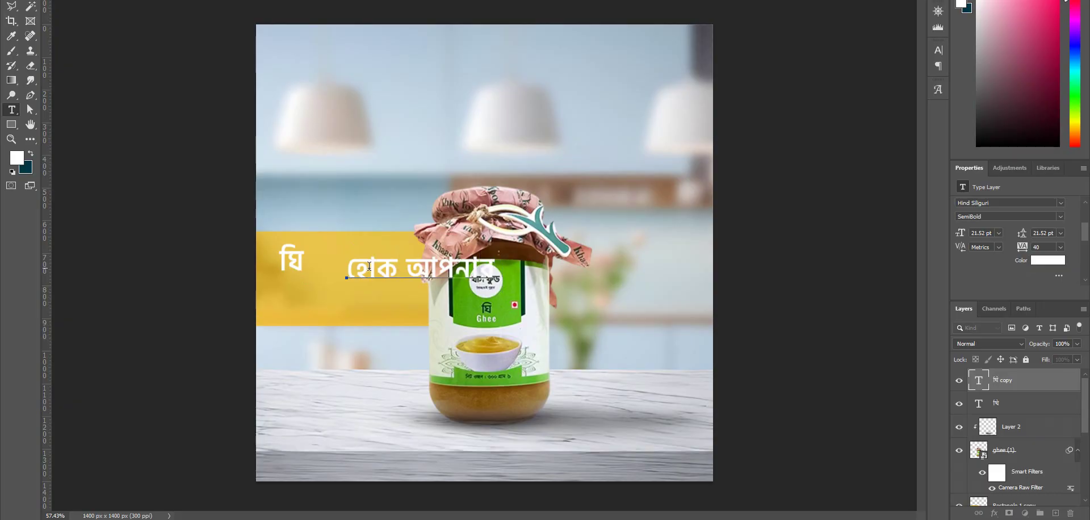
key("Return")
type("প্রতিদিনের ঘ")
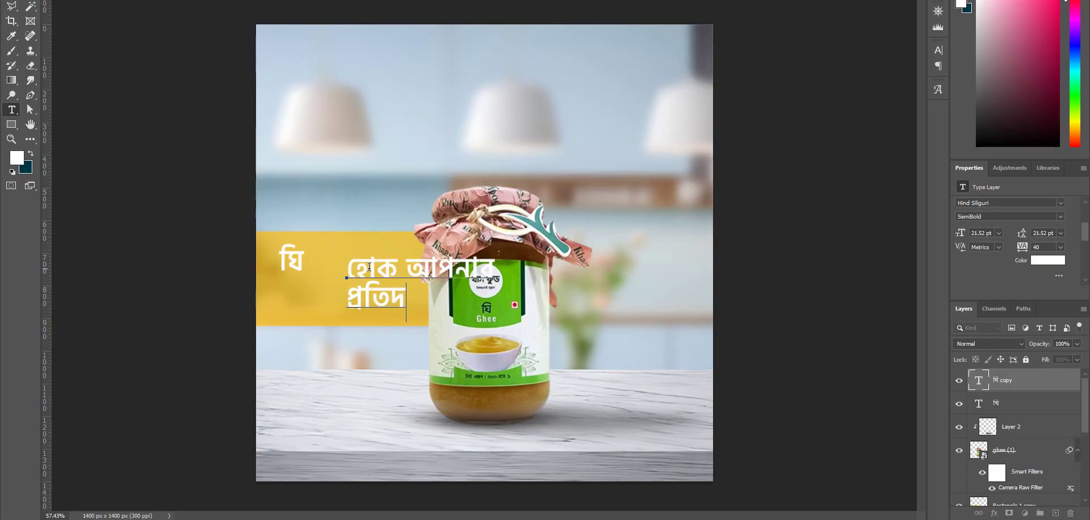
key("BackSpace")
type("স")
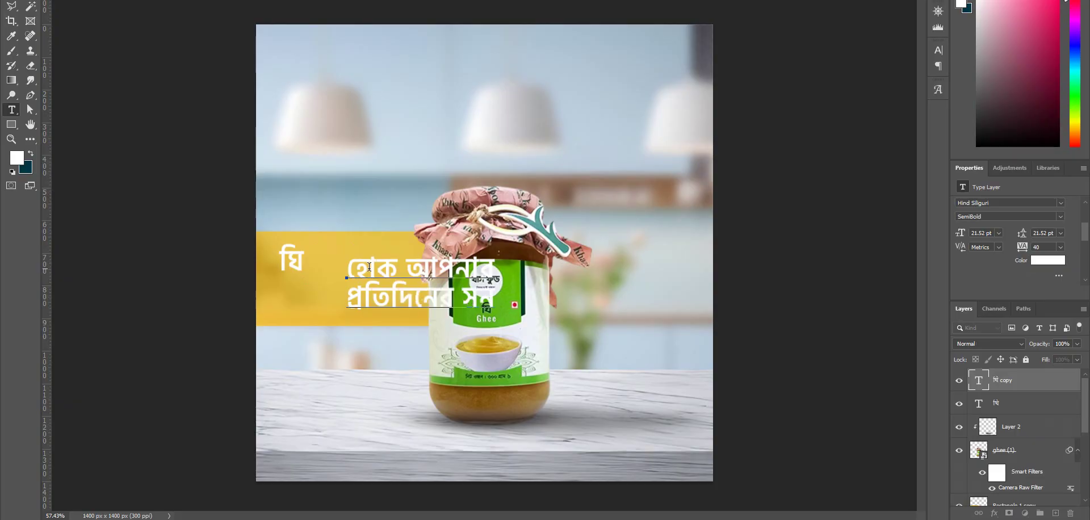
type("ঙ্গী")
left_click(12, 0)
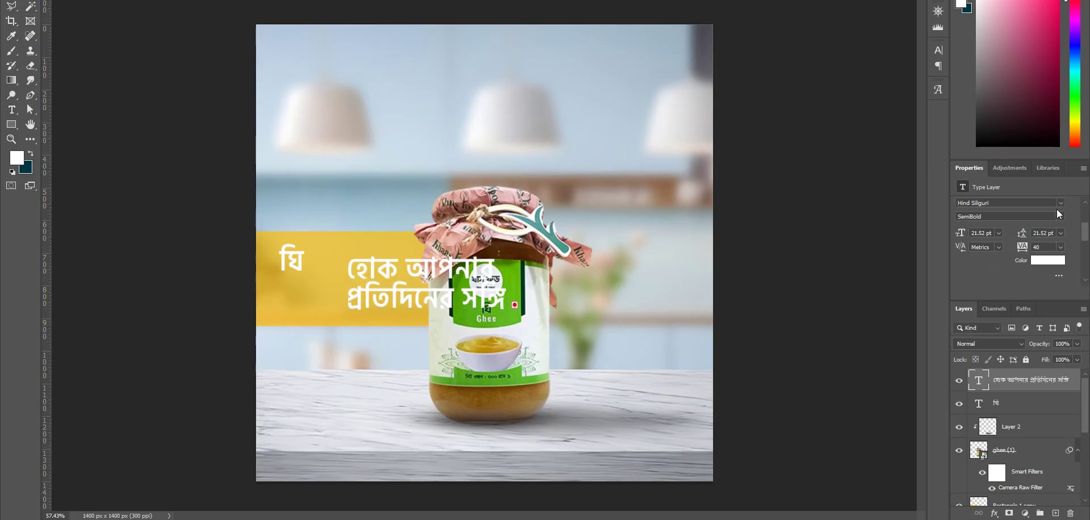
Step: Set the two-line slogan's colour to black (000000) and its font style to Regular
left_click(1050, 259)
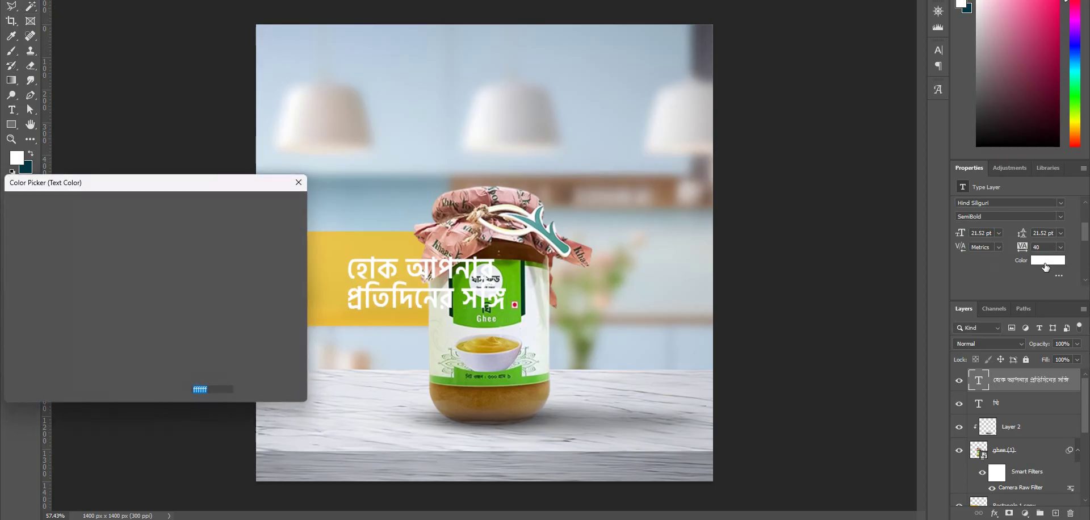
type("7b4343")
key("Return")
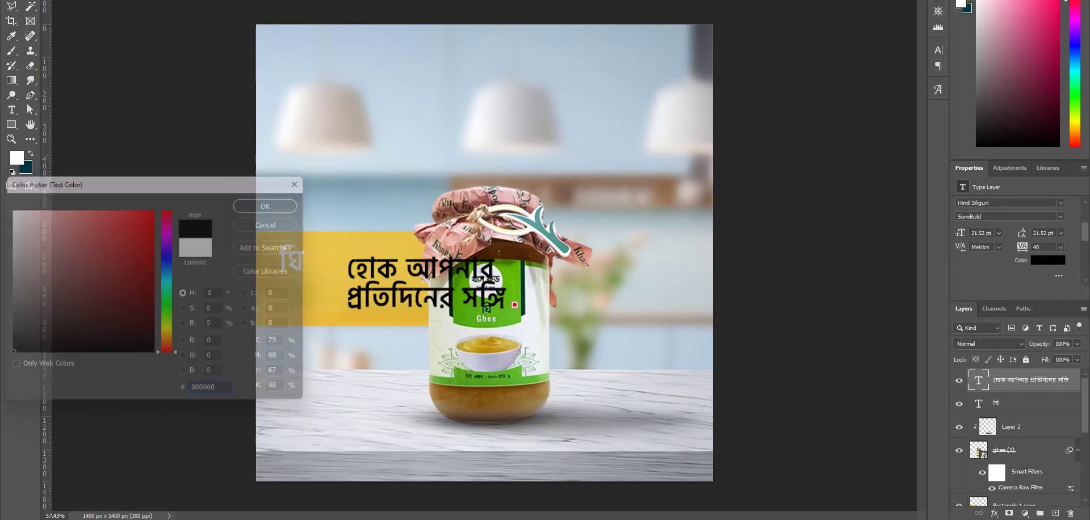
left_click(1059, 216)
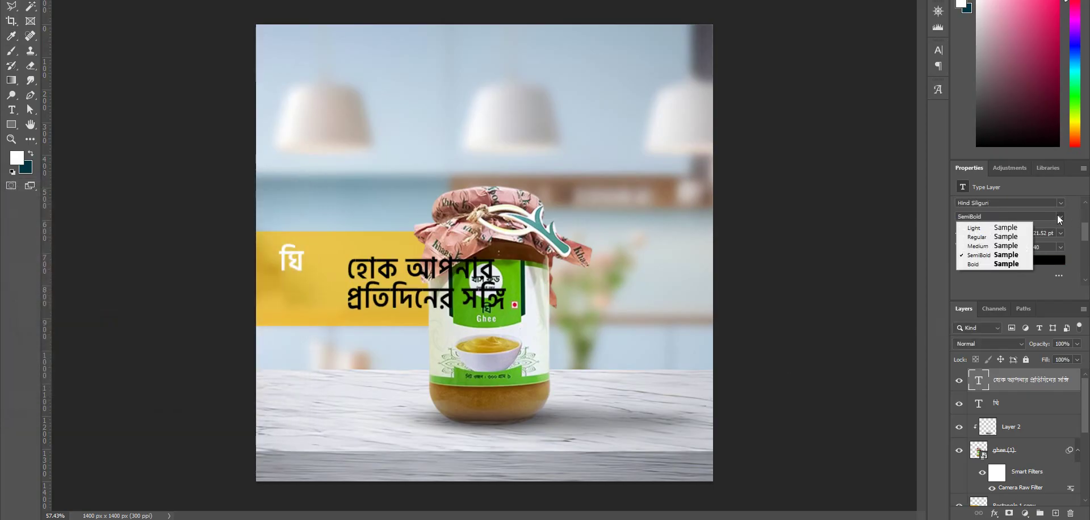
left_click(999, 237)
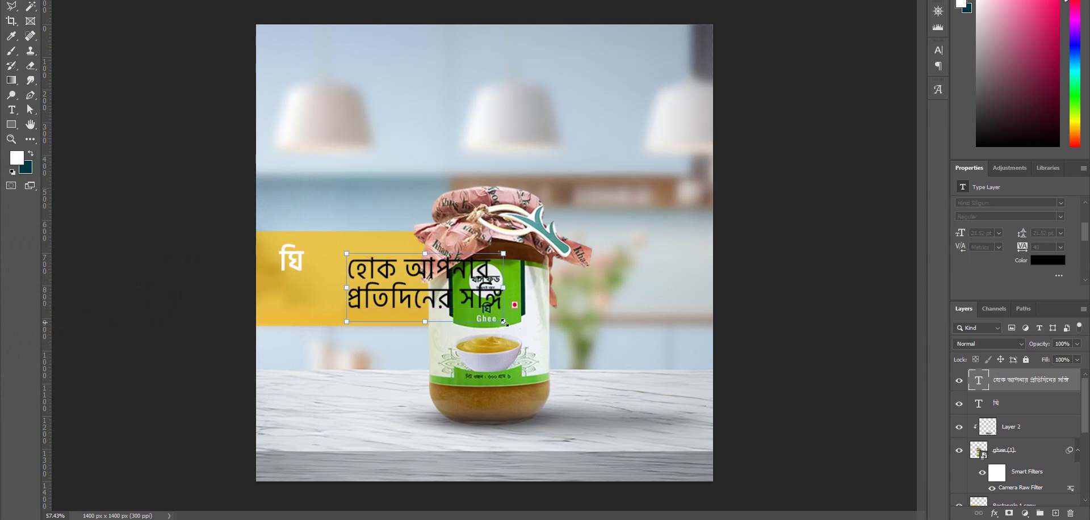
Step: Scale the two-line slogan down to 13.7 pt and place it directly beside "ঘি" on the yellow banner
key("ctrl+t")
left_click_drag(502, 321, 442, 310)
left_click_drag(400, 286, 362, 282)
key("Return")
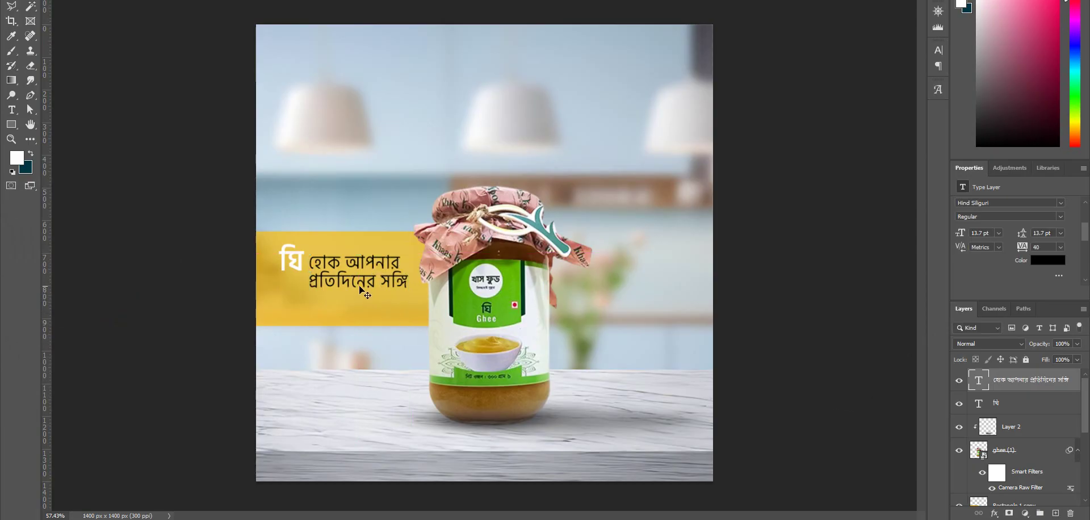
Step: Cut the line "প্রতিদিনের সঙ্গি" from the slogan and set the remaining "হোক আপনার" to Medium weight
double_click(359, 285)
left_click(351, 281)
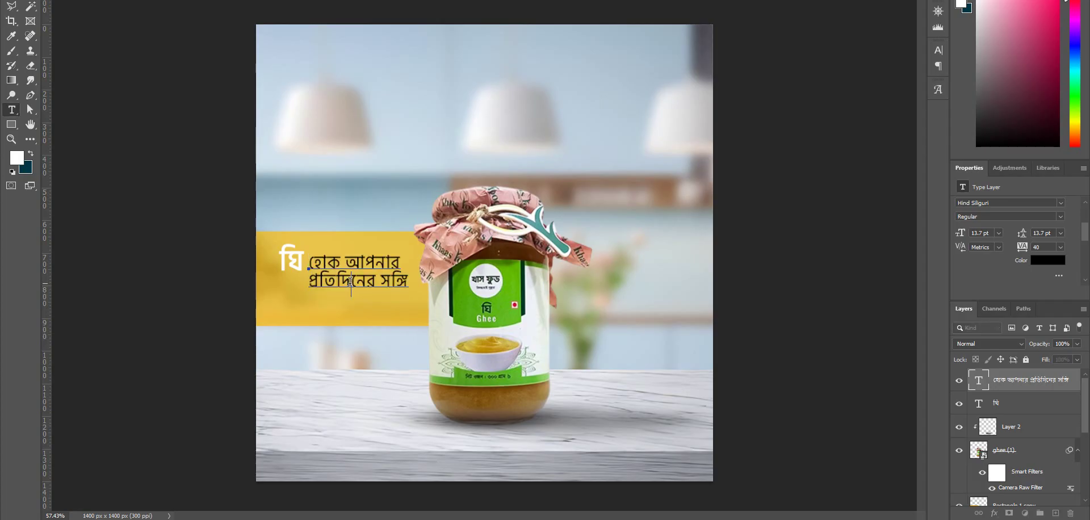
triple_click(350, 281)
key("ctrl+x")
left_click(832, 348)
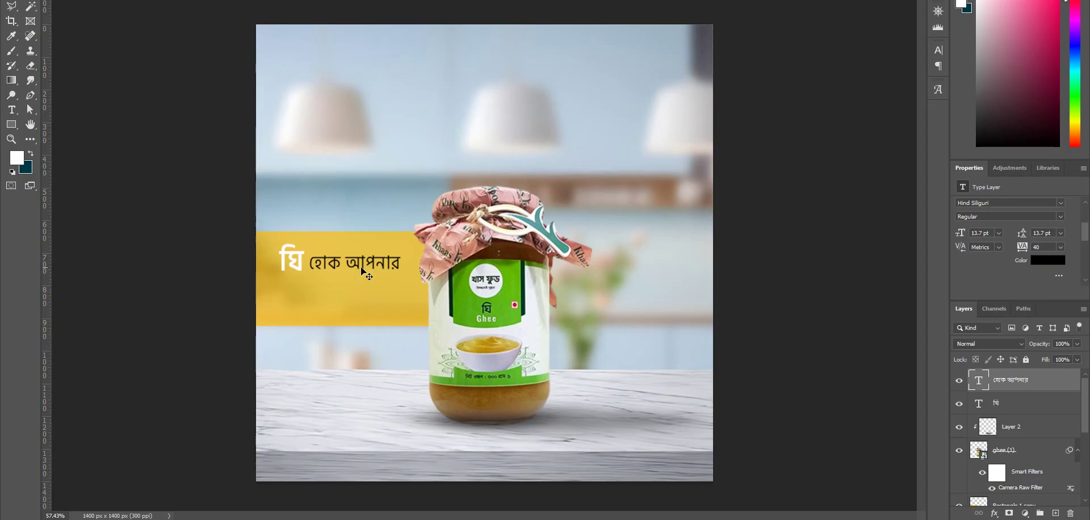
left_click(1061, 216)
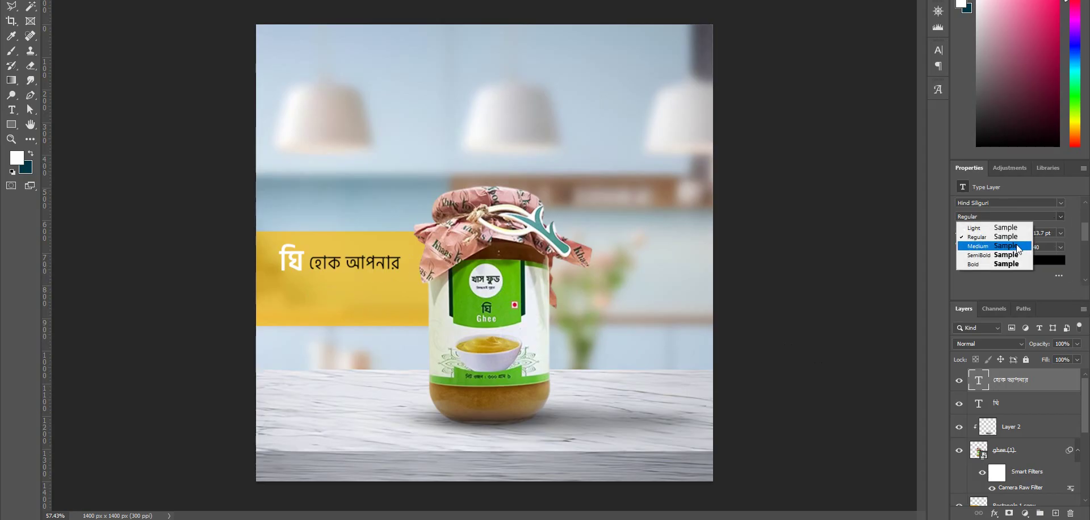
left_click(993, 241)
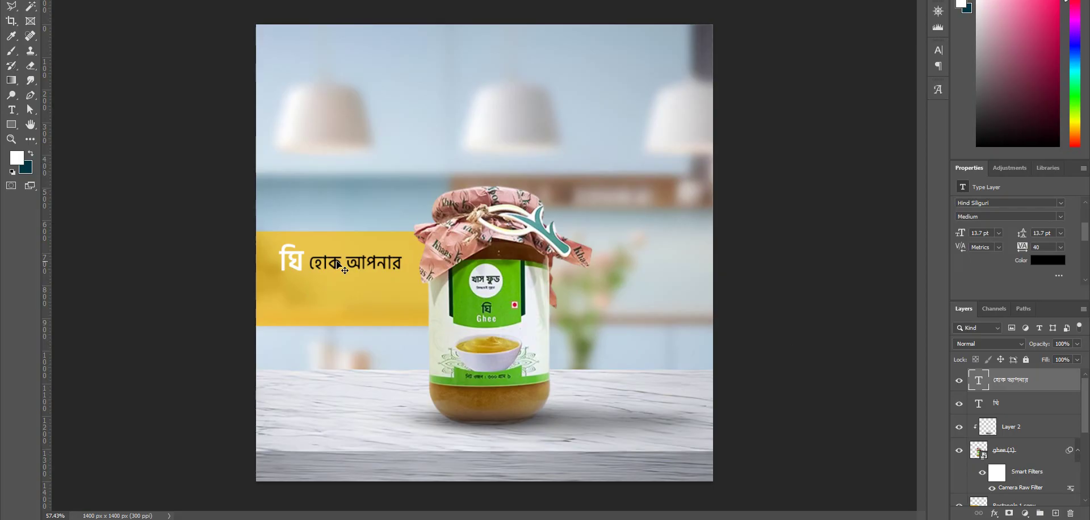
double_click(337, 263)
key("ctrl+Return")
left_click(335, 274, "ctrl")
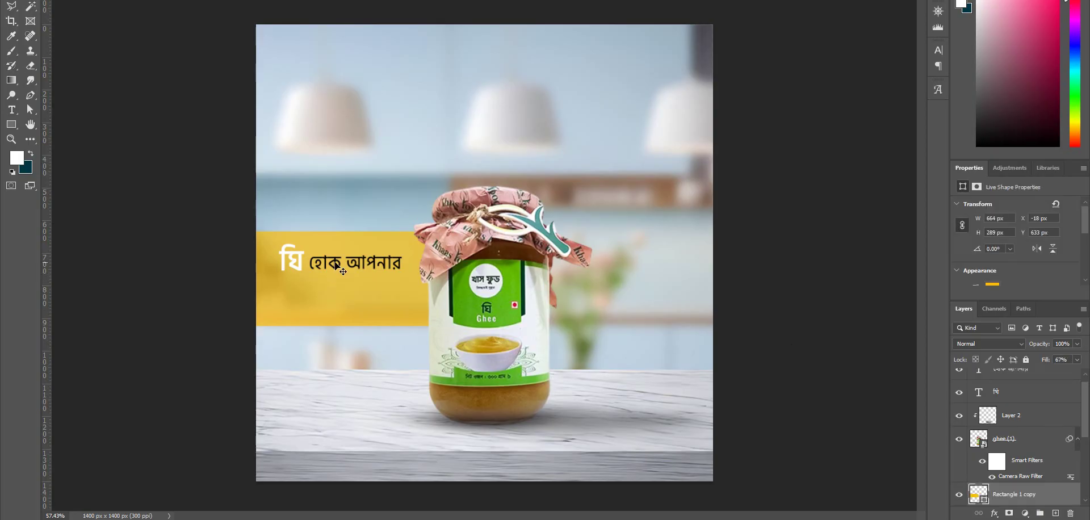
left_click(335, 263, "ctrl")
double_click(336, 264)
left_click(336, 262)
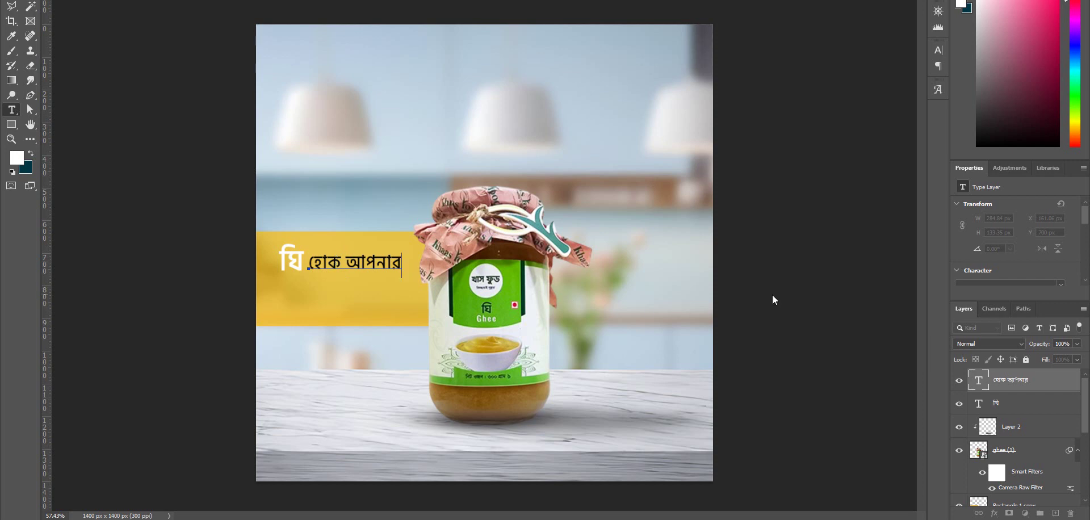
key("ctrl+Return")
Step: Duplicate the "হোক আপনার" text just below itself and replace the copy's content with the cut line "প্রতিদিনের সঙ্গি"
key("v")
left_click_drag(384, 262, 362, 285)
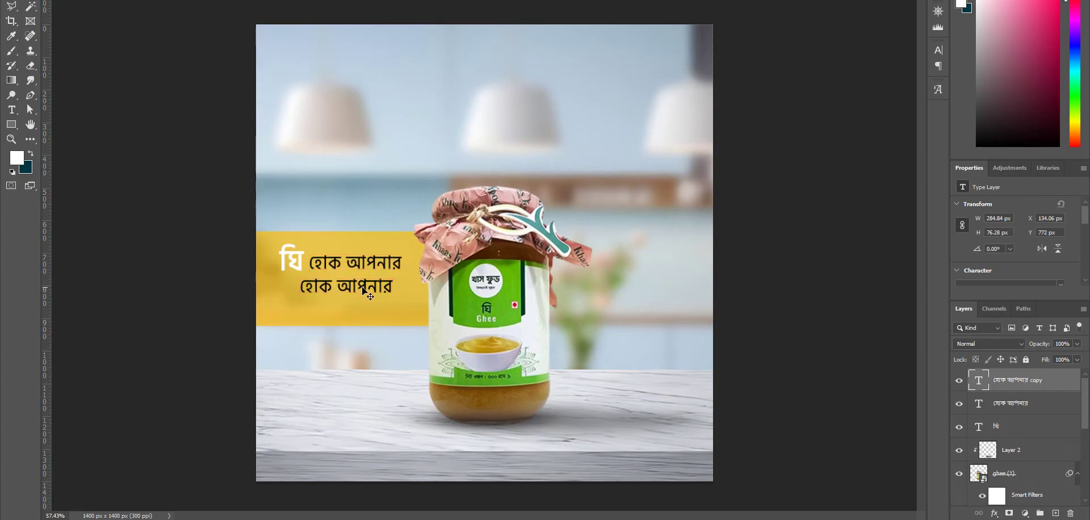
double_click(362, 286)
key("Right")
key("ctrl+a")
key("ctrl+v")
key("ctrl+Return")
key("v")
Step: Set the font style of the "প্রতিদিনের সঙ্গি" text to Bold
scroll(1070, 250, "down", 2)
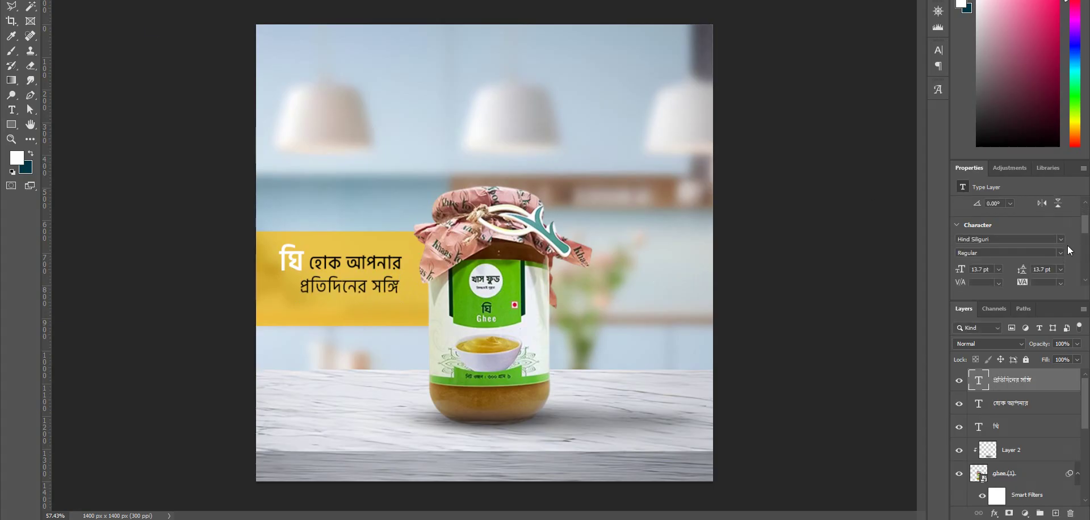
left_click(1065, 256)
left_click(1065, 257)
left_click(993, 303)
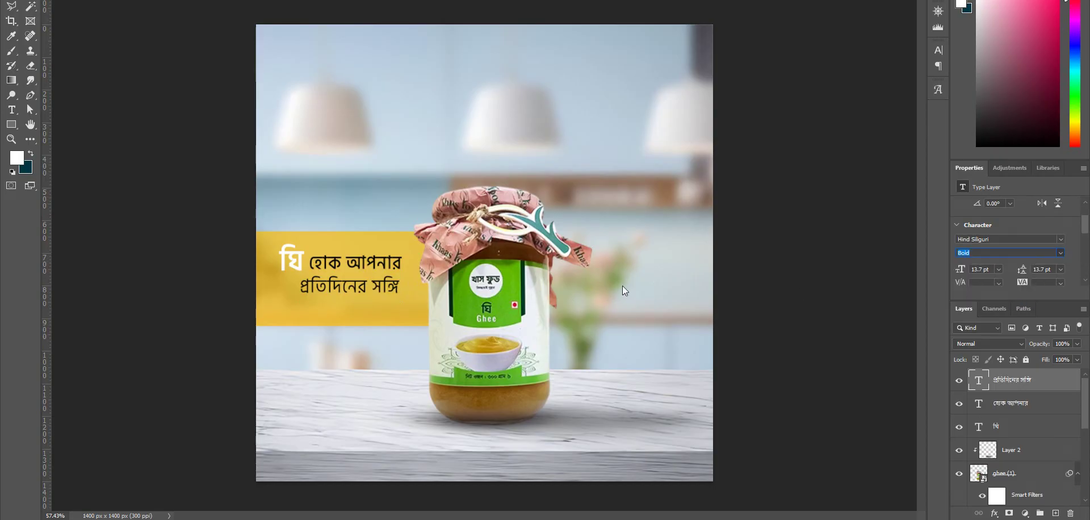
left_click(403, 301)
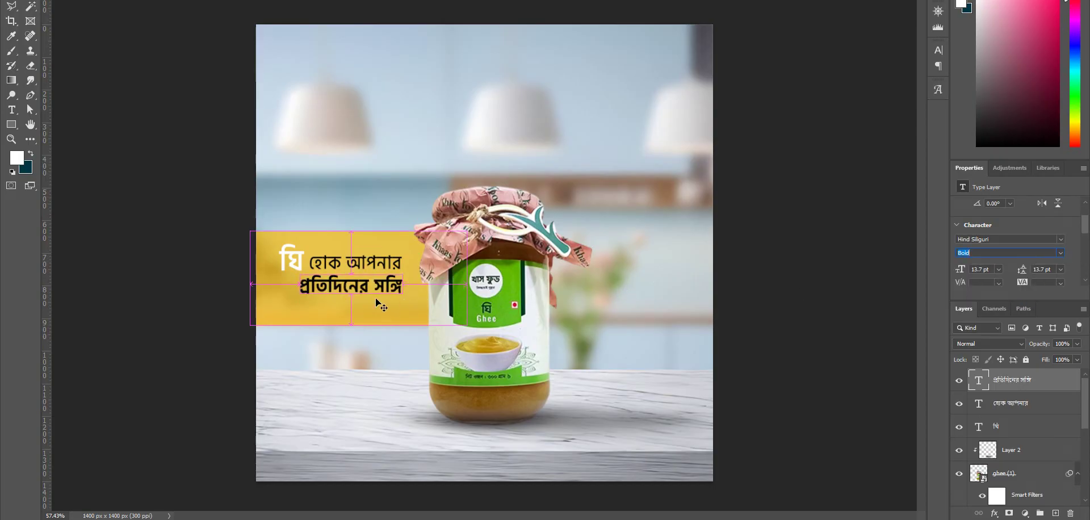
Step: Enlarge "প্রতিদিনের সঙ্গি" to 16.47 pt so it spans the full width of the line above it
key("ctrl+t")
left_click_drag(301, 297, 277, 310)
key("Return")
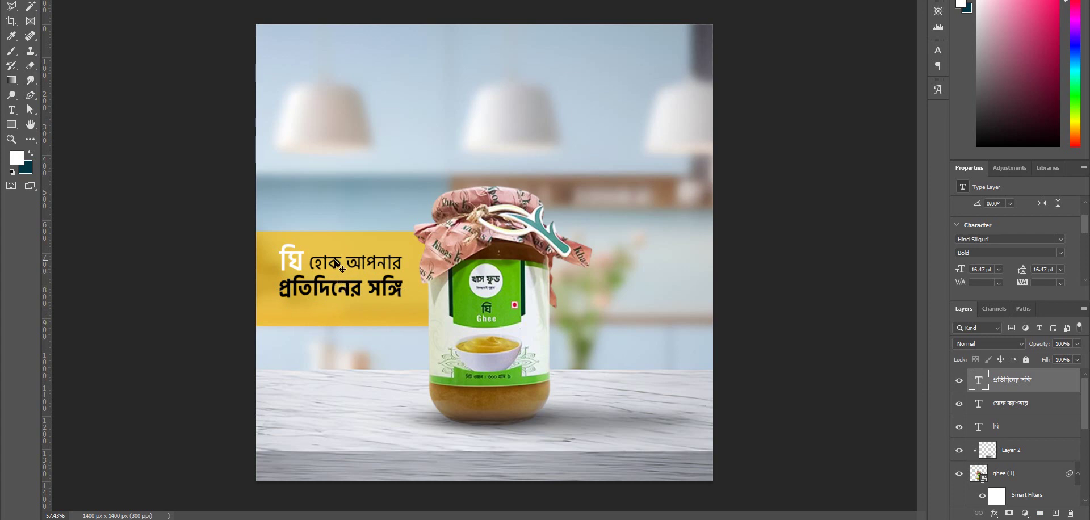
Step: Select all three text layers and nudge them down together to centre them vertically in the yellow banner
left_click(336, 260, "shift")
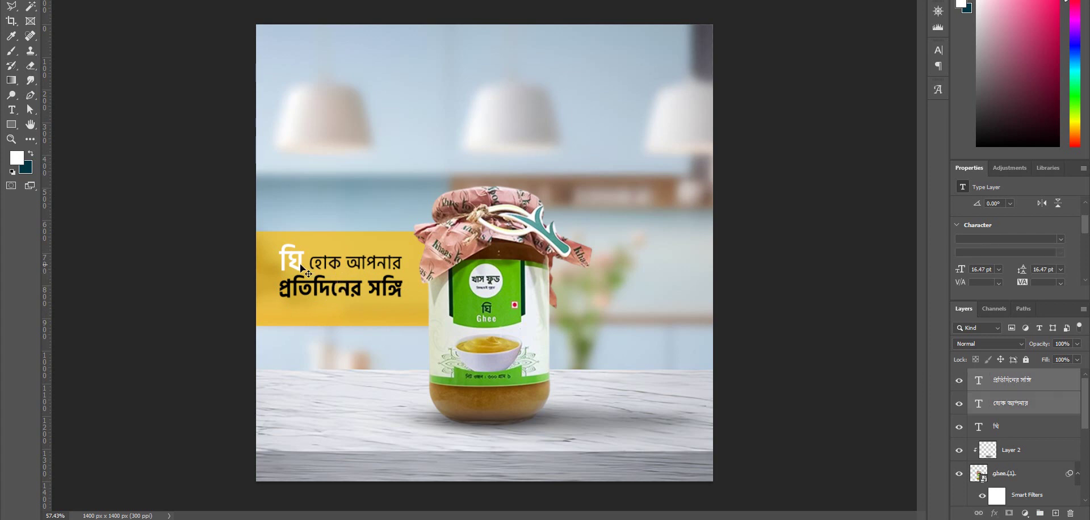
left_click(299, 264, "shift")
key("Down")
key("Down")
key("Down")
key("Down")
key("Down")
key("Down")
key("Down")
key("Down")
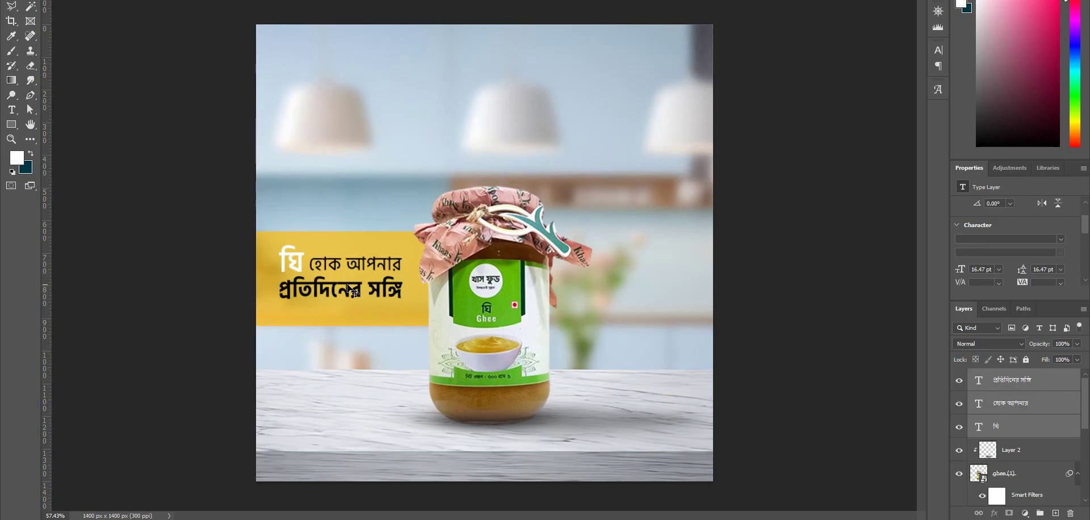
key("Down")
key("Down")
key("Down")
key("Down")
key("Down")
key("Down")
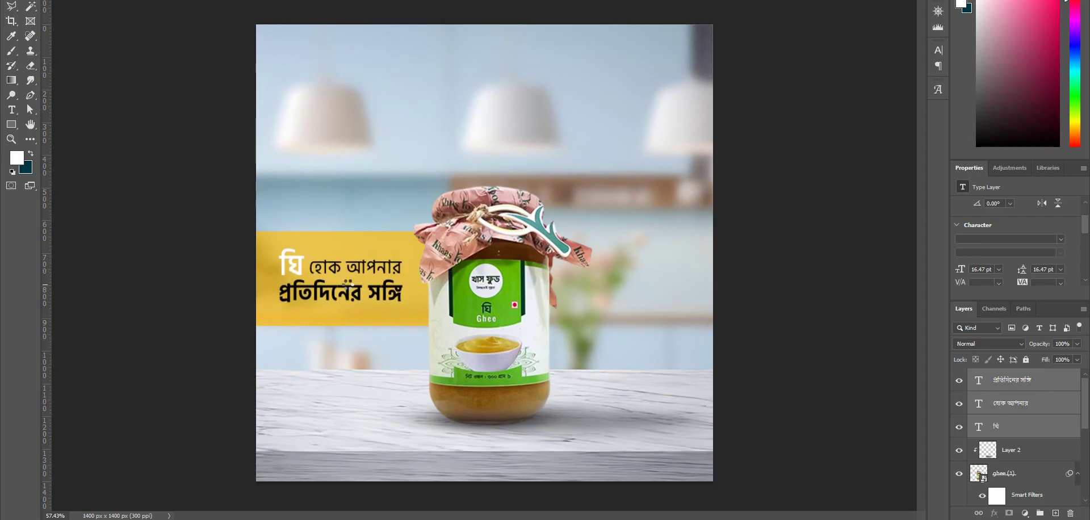
left_click(824, 268)
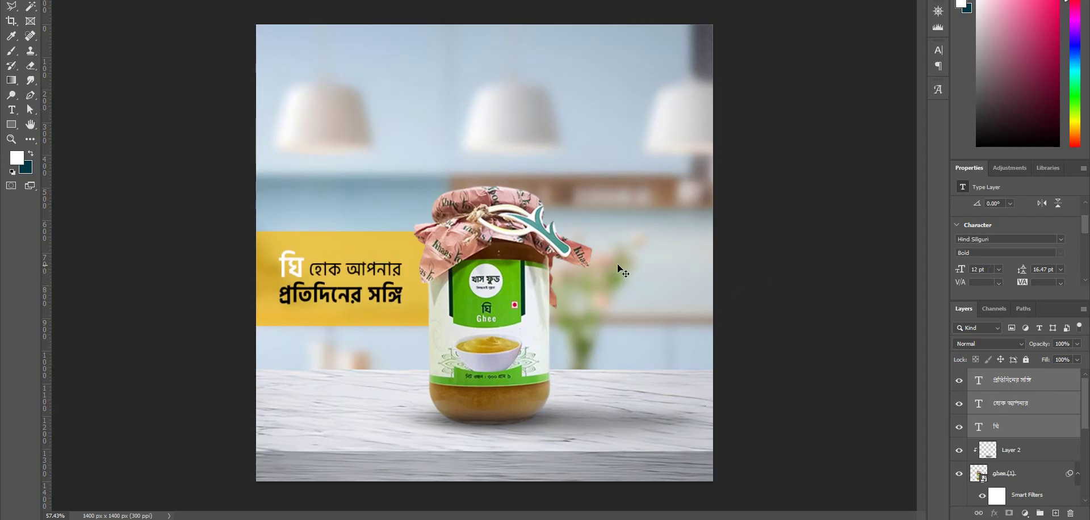
left_click(350, 292)
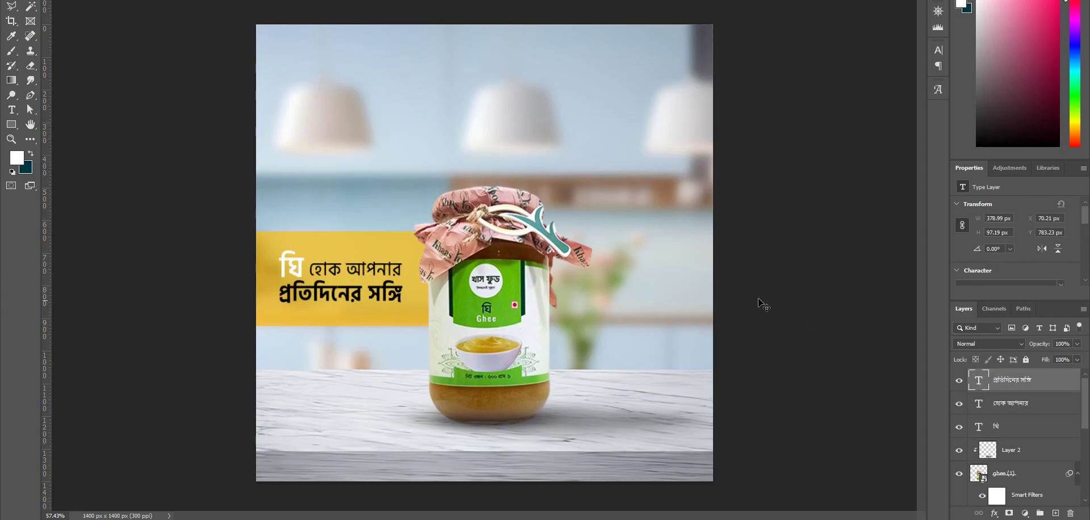
left_click(820, 305)
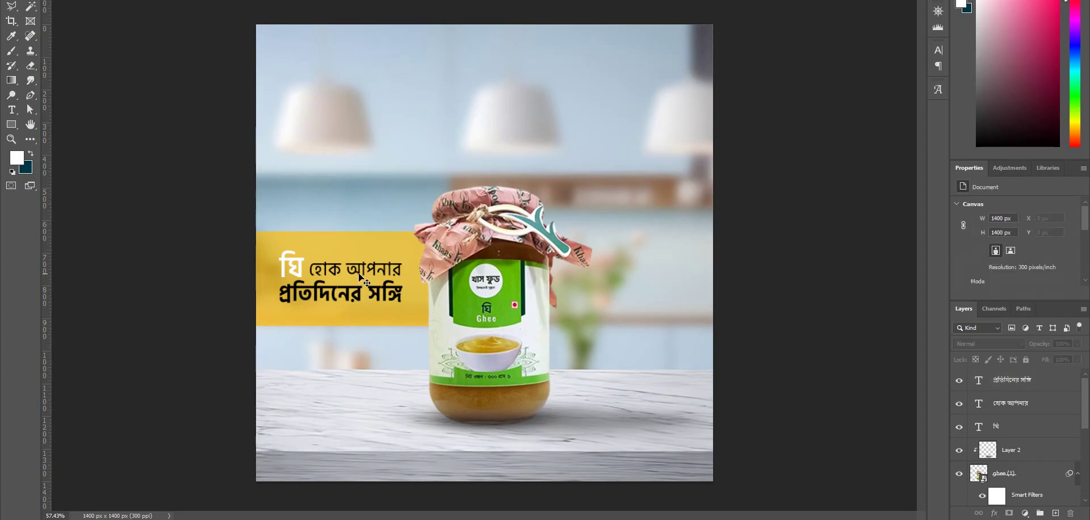
Step: Move the "হোক আপনার" and "প্রতিদিনের সঙ্গি" lines together slightly right and down, away from "ঘি"
left_click(359, 293)
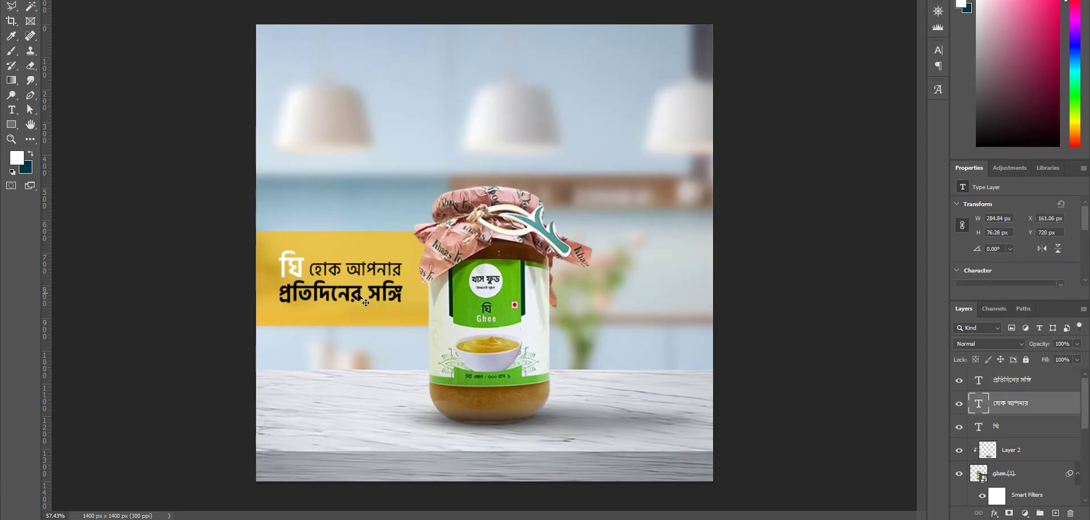
left_click(359, 293, "shift")
left_click_drag(358, 293, 366, 296)
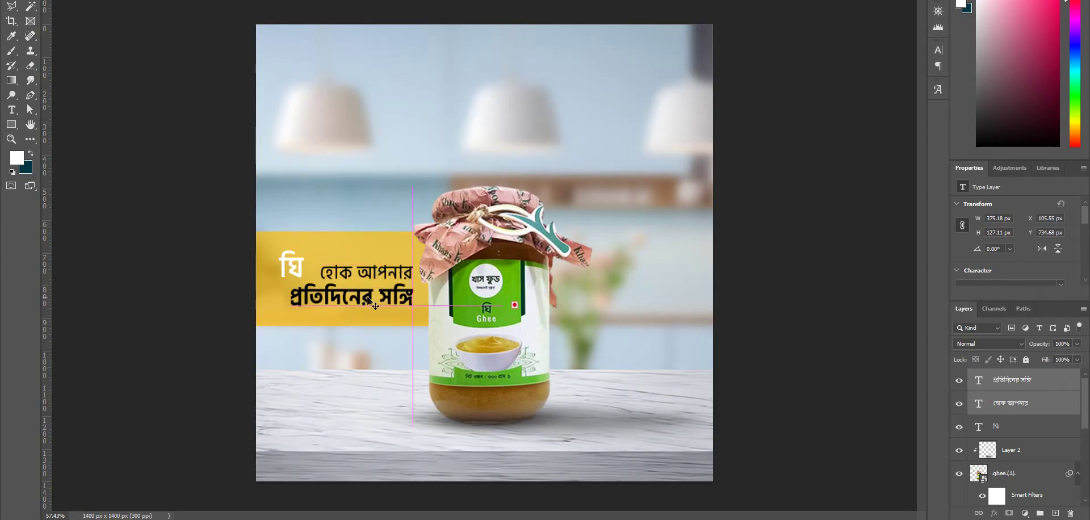
Step: Enlarge the "ঘি" text to 35.19 pt with Free Transform so it fills the space before "হোক আপনার"
left_click(300, 266)
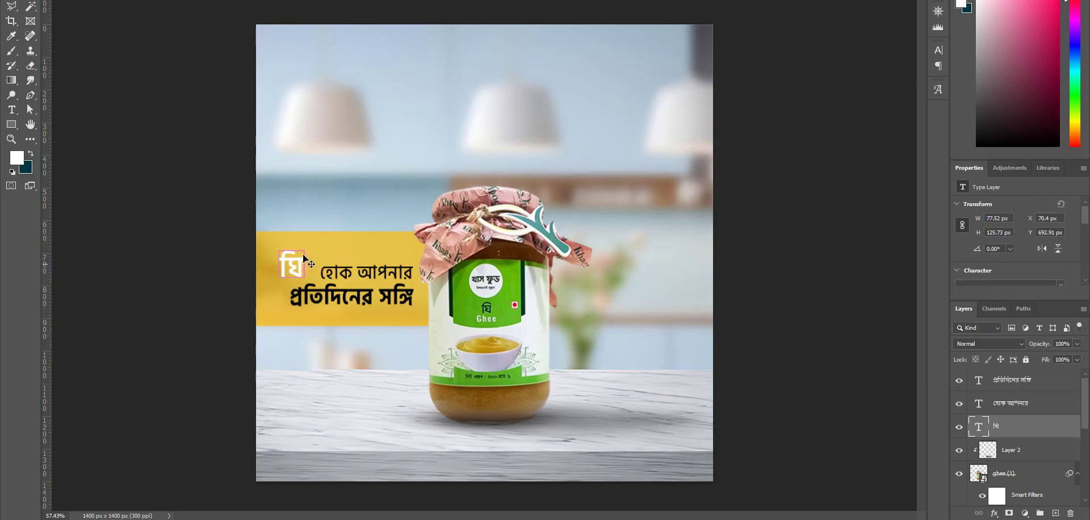
key("ctrl+t")
left_click_drag(304, 271, 308, 250)
key("Return")
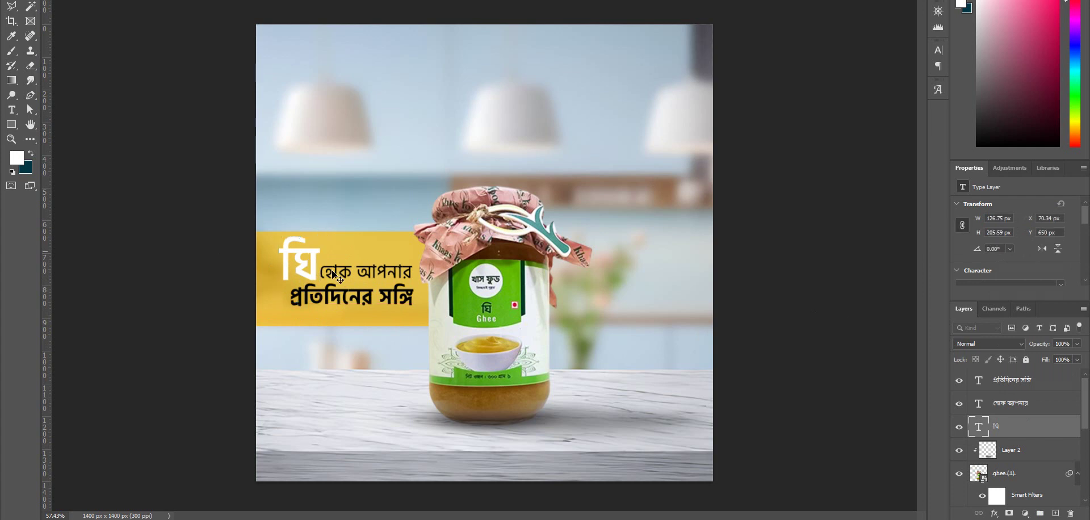
Step: Move all three text layers together slightly left and down within the yellow banner
left_click(348, 274, "shift")
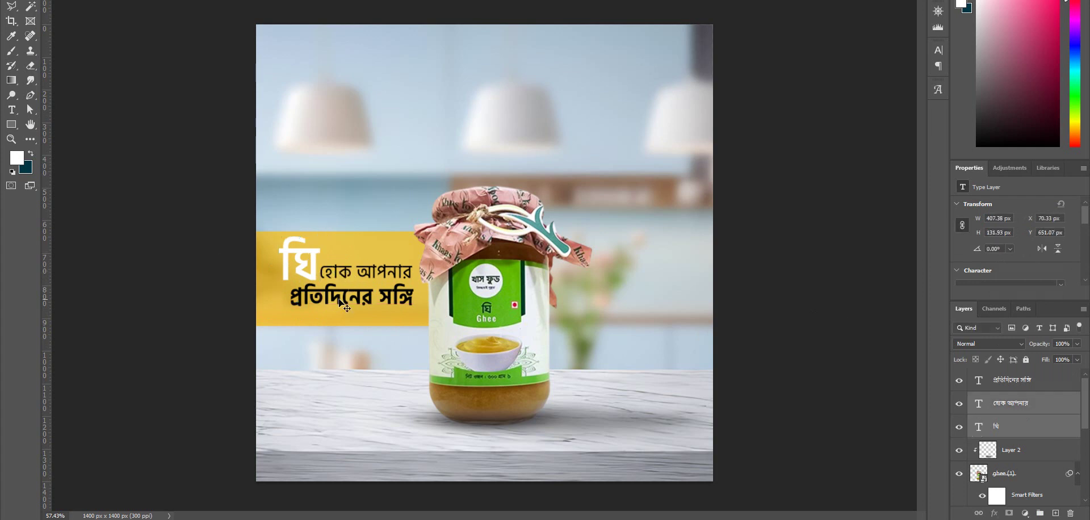
left_click(336, 299, "shift")
left_click_drag(336, 300, 328, 303)
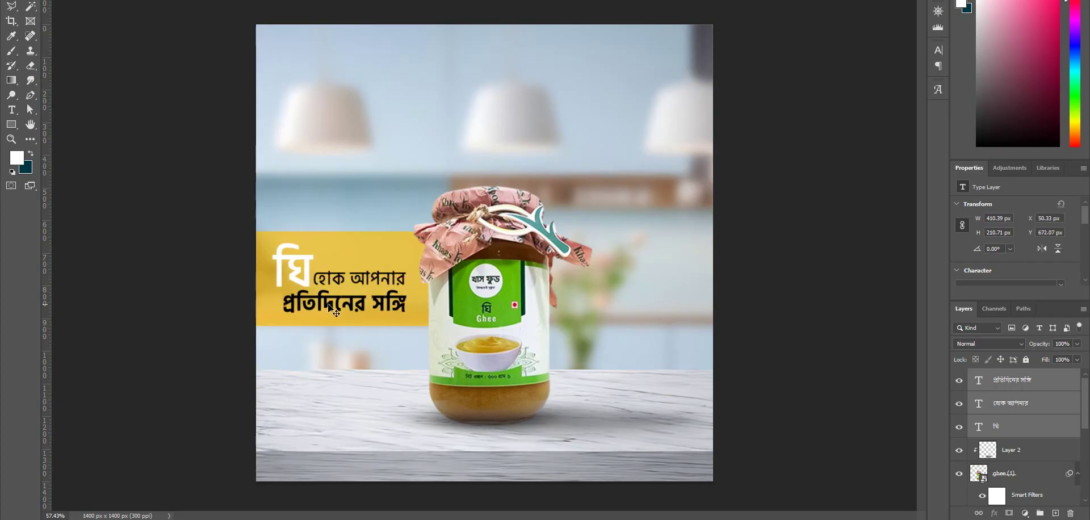
Step: Add a copy of the "ঘি" text beneath the original, coloured ff0000 and offset slightly right and down as a hard shadow
left_click(302, 262)
left_click_drag(1031, 433, 1031, 454)
scroll(1014, 239, "down", 3)
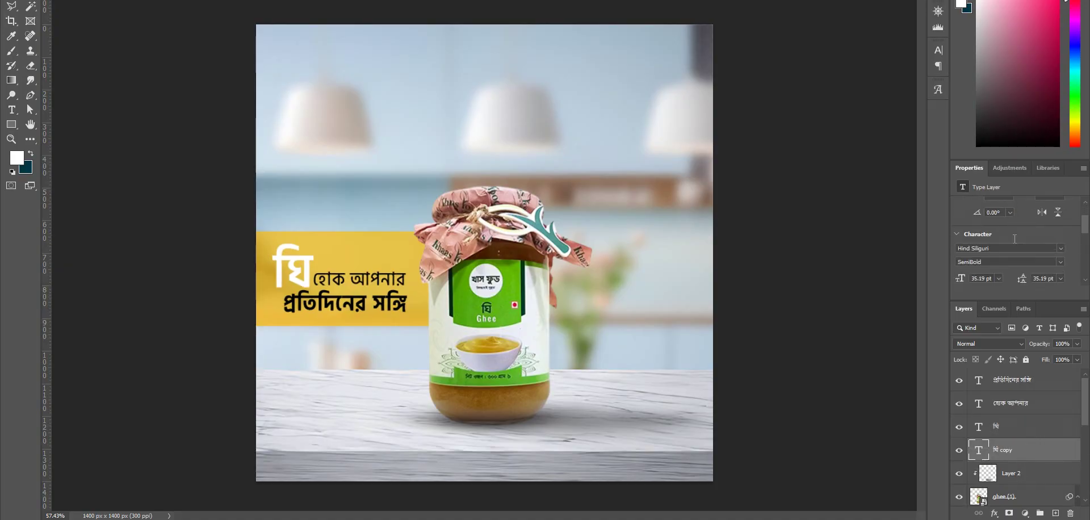
left_click(1048, 278)
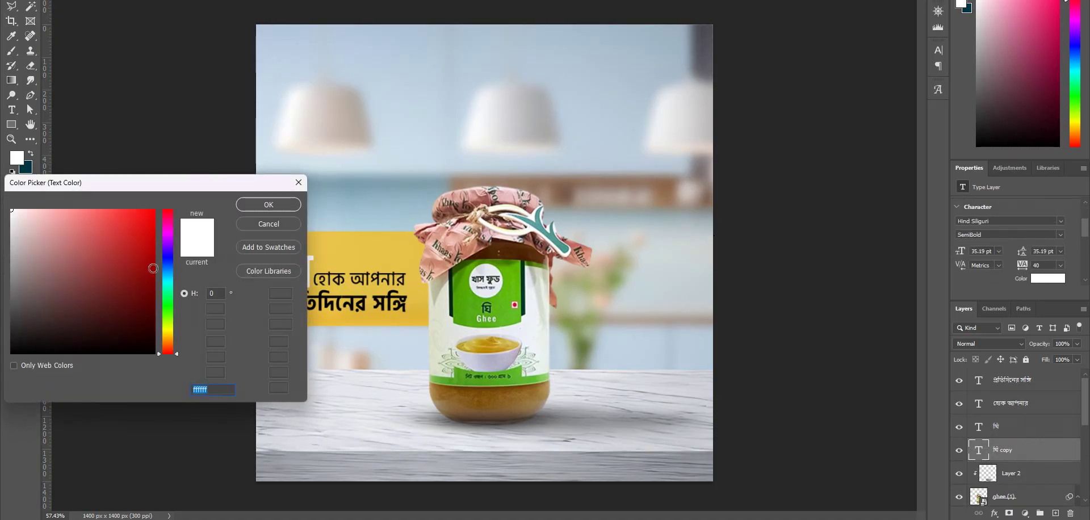
type("ff0000")
key("Return")
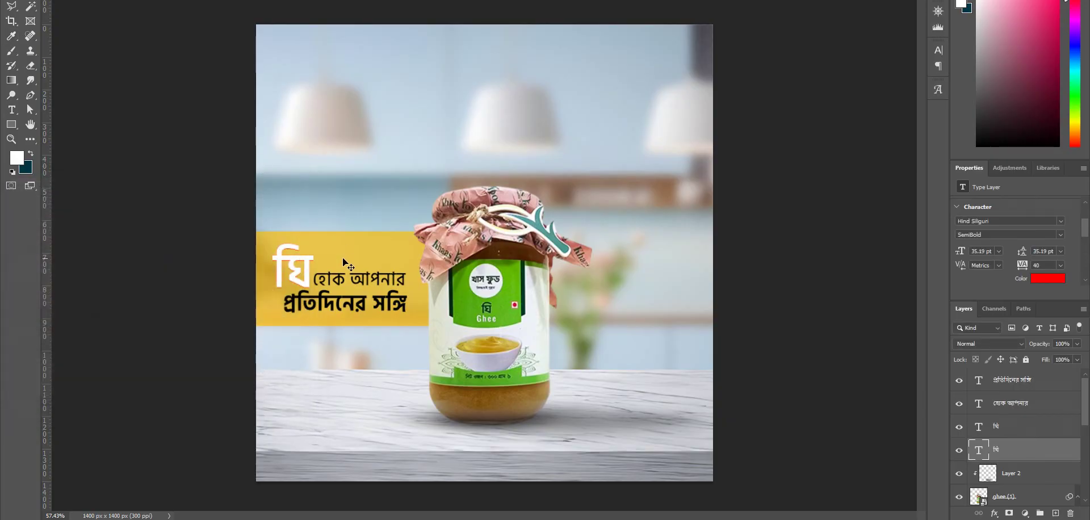
left_click_drag(343, 258, 342, 261)
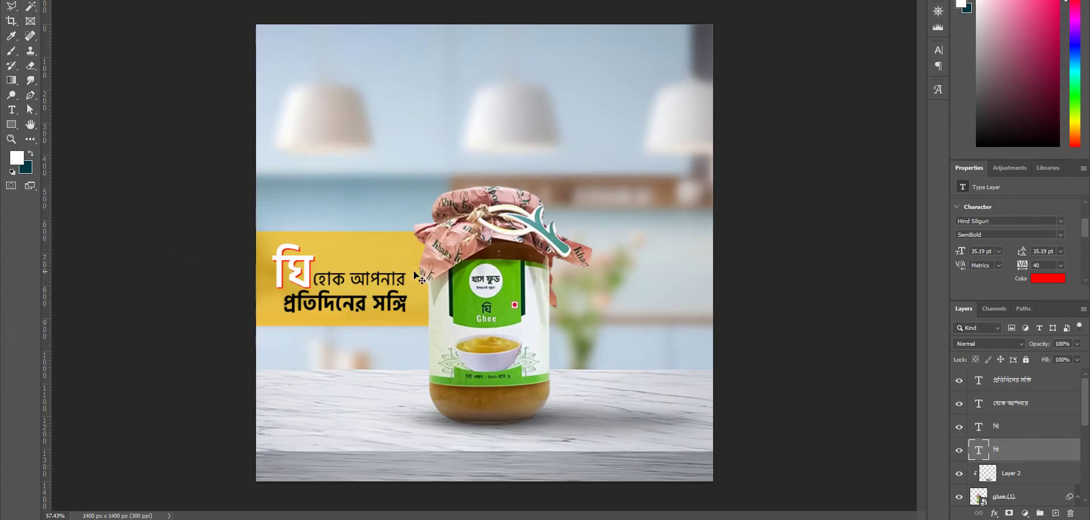
left_click(797, 211)
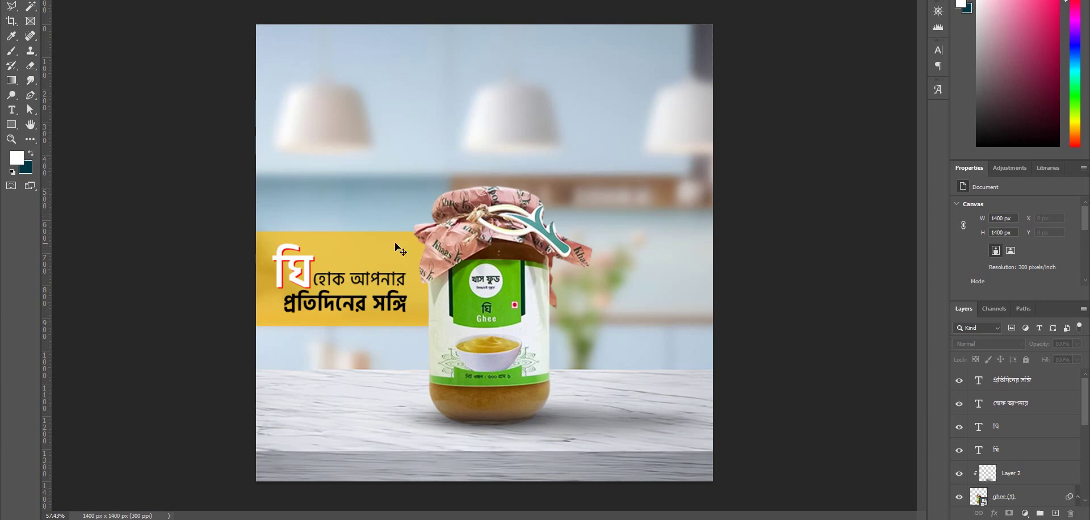
left_click(1016, 455)
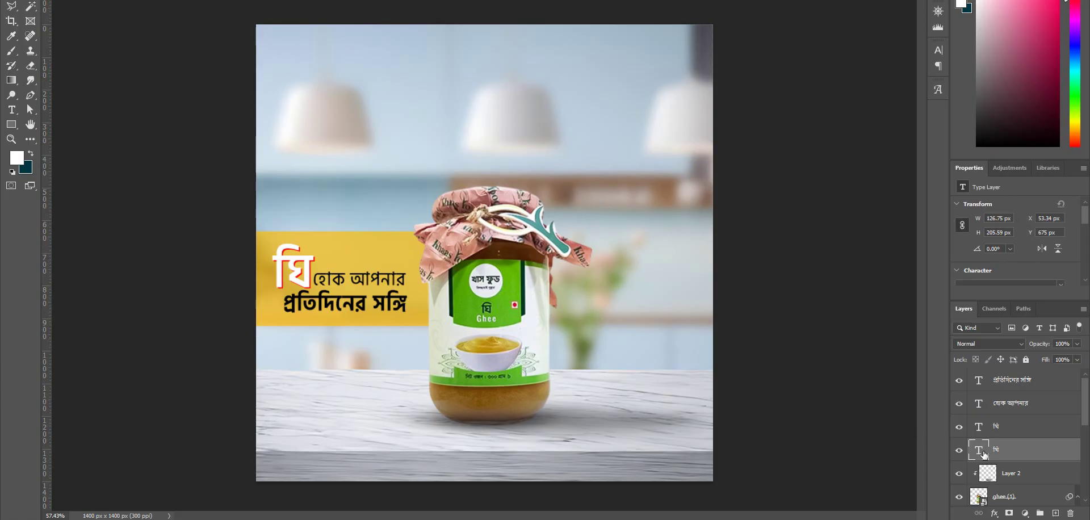
left_click(978, 454, "ctrl")
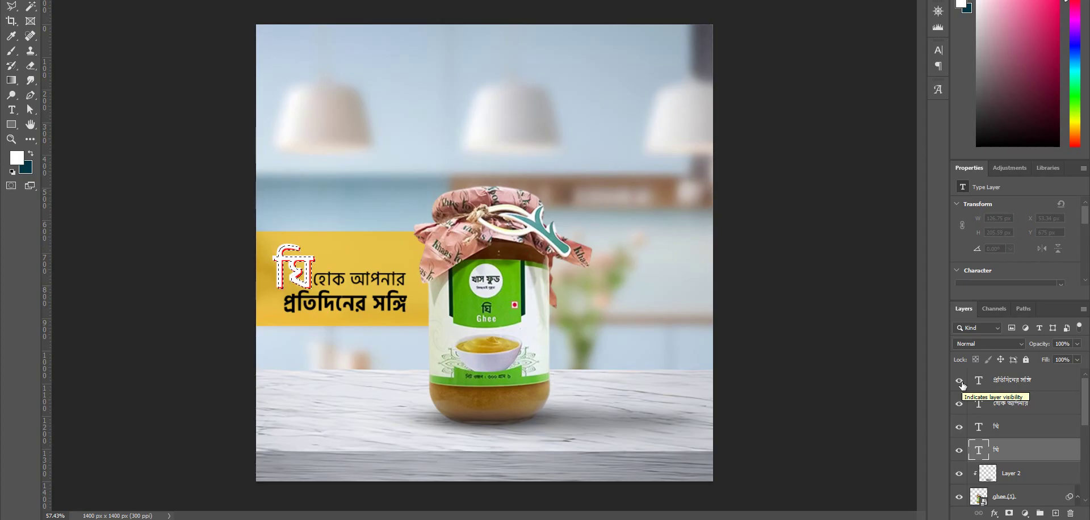
scroll(1036, 416, "down", 3)
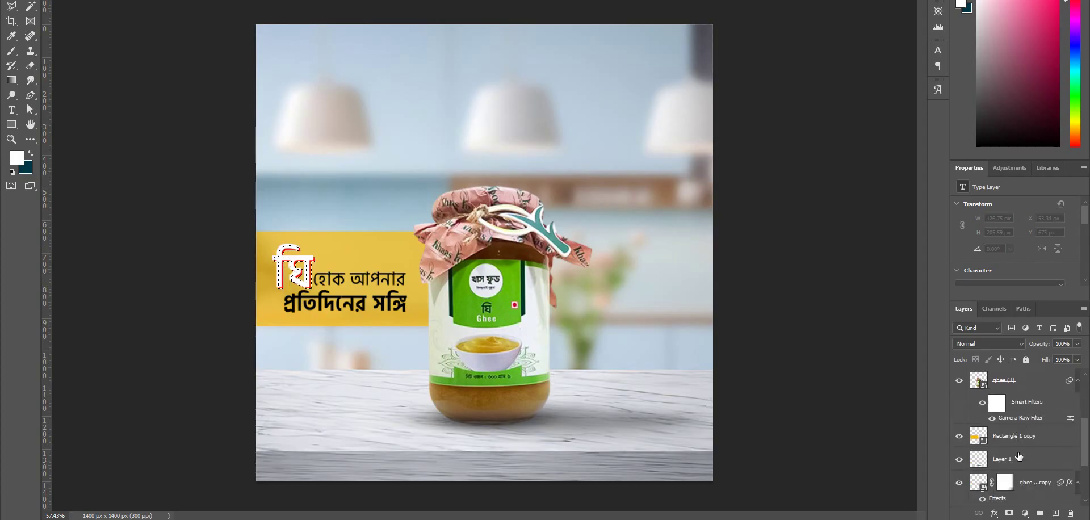
left_click(1014, 436)
left_click(1008, 515)
key("ctrl+z")
key("ctrl+d")
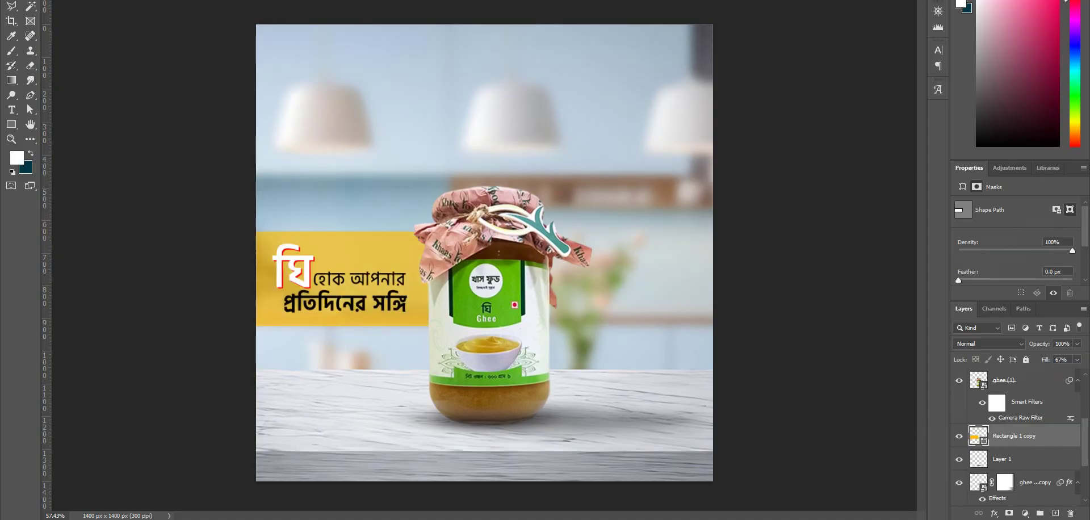
scroll(1022, 466, "up", 1)
scroll(1022, 466, "up", 2)
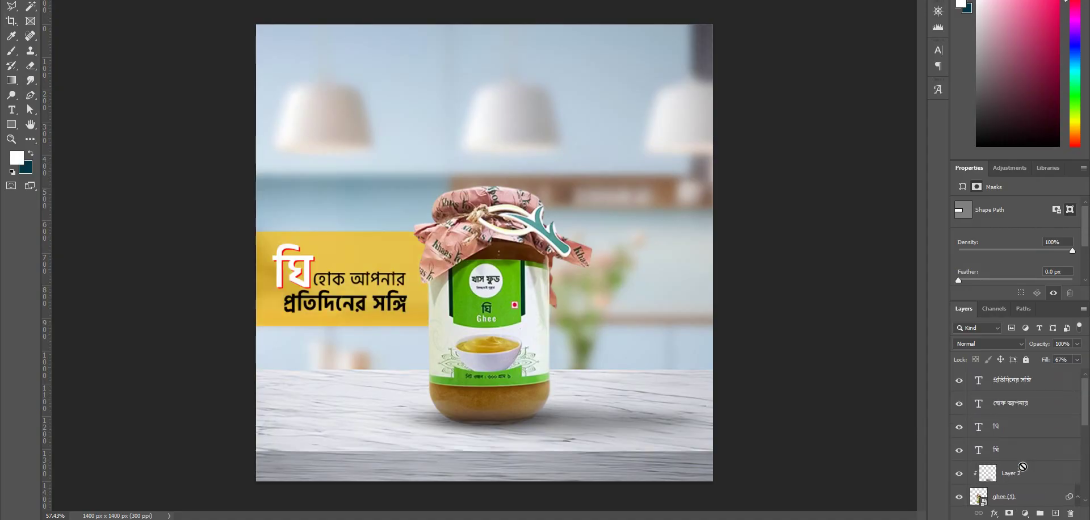
scroll(976, 476, "down", 2)
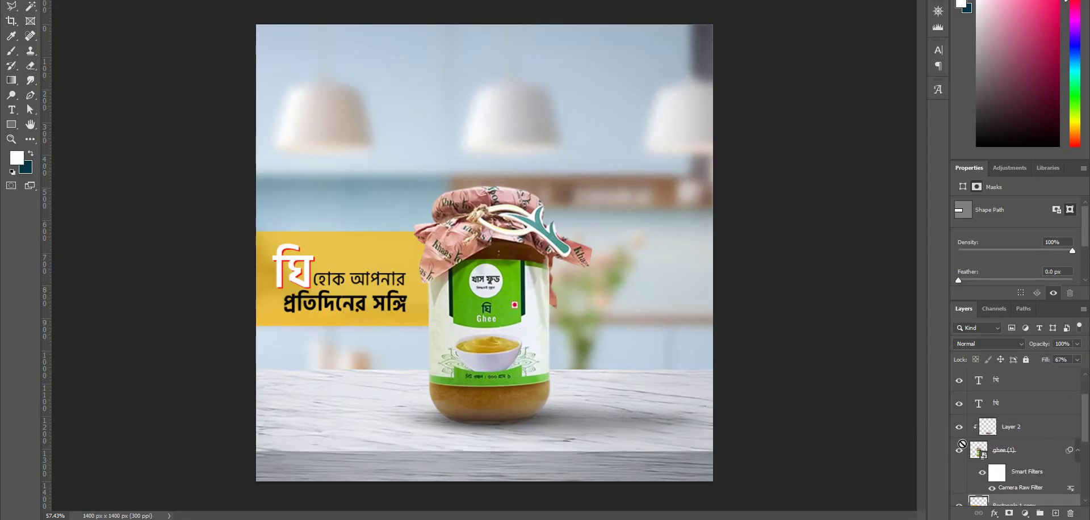
key("ctrl+shift+d")
key("ctrl+d")
left_click(958, 400)
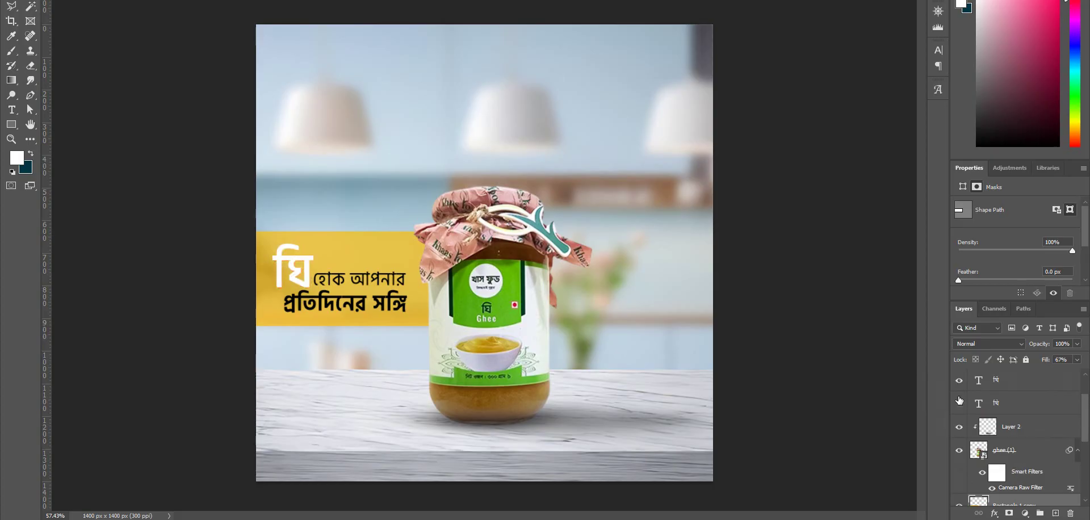
scroll(1016, 406, "down", 5)
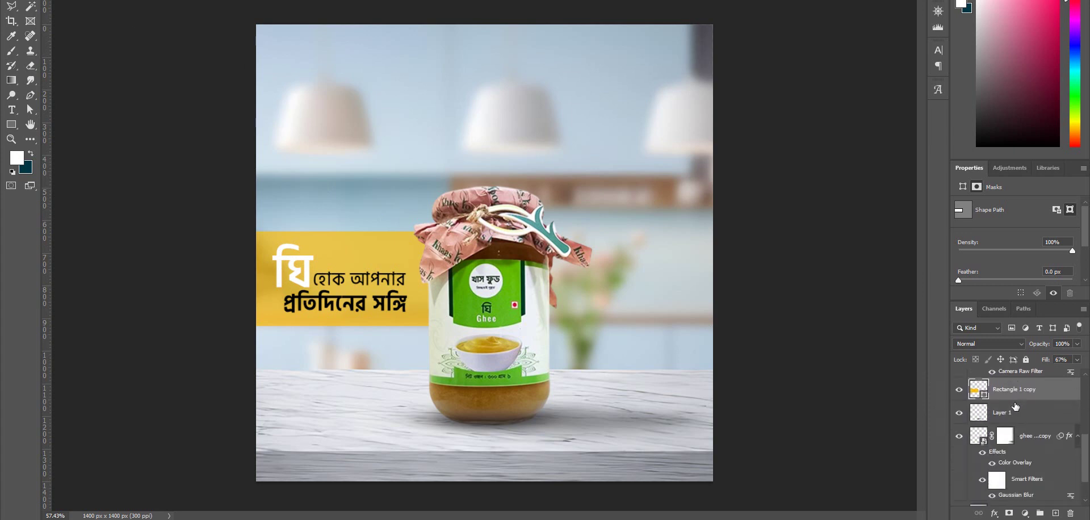
scroll(1005, 390, "up", 3)
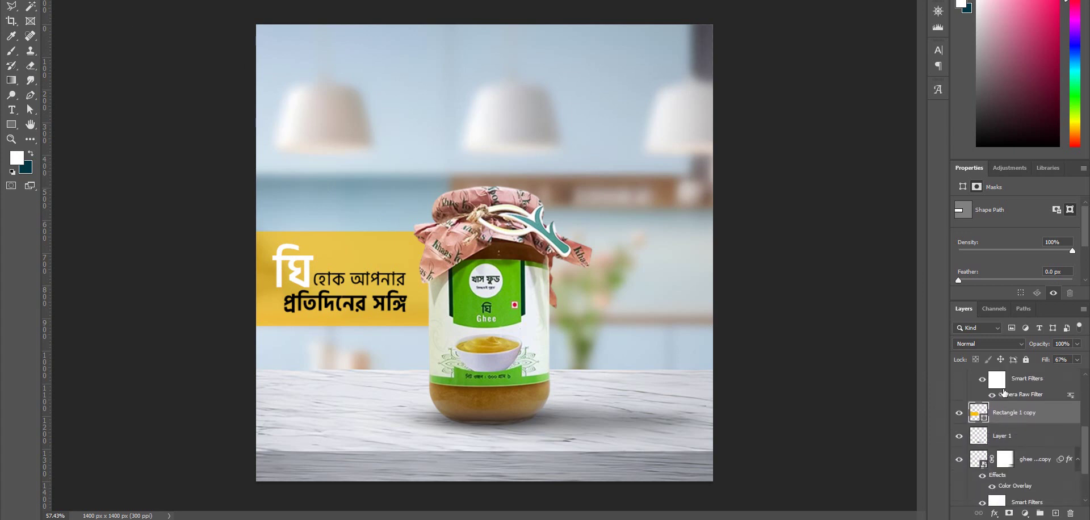
key("ctrl+z")
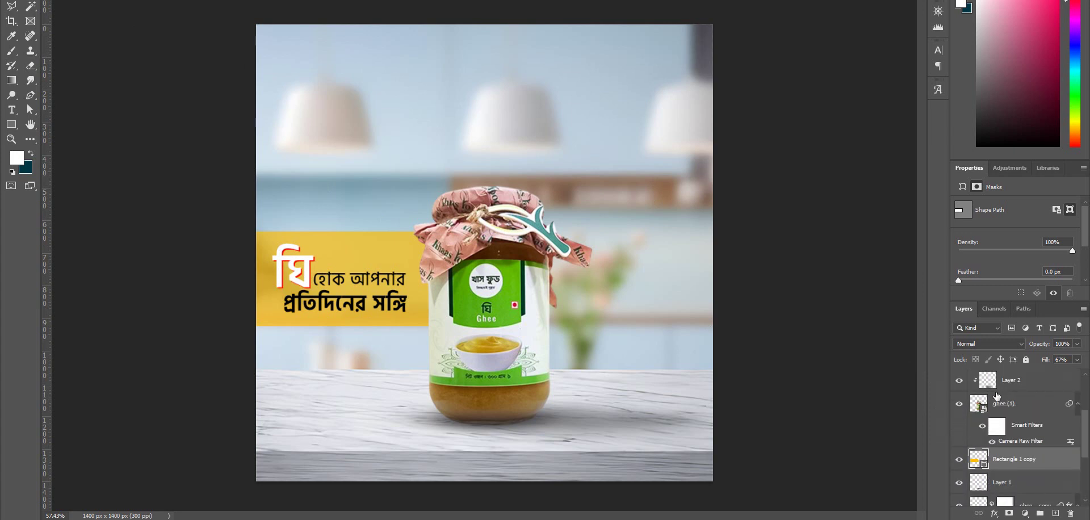
scroll(999, 397, "up", 2)
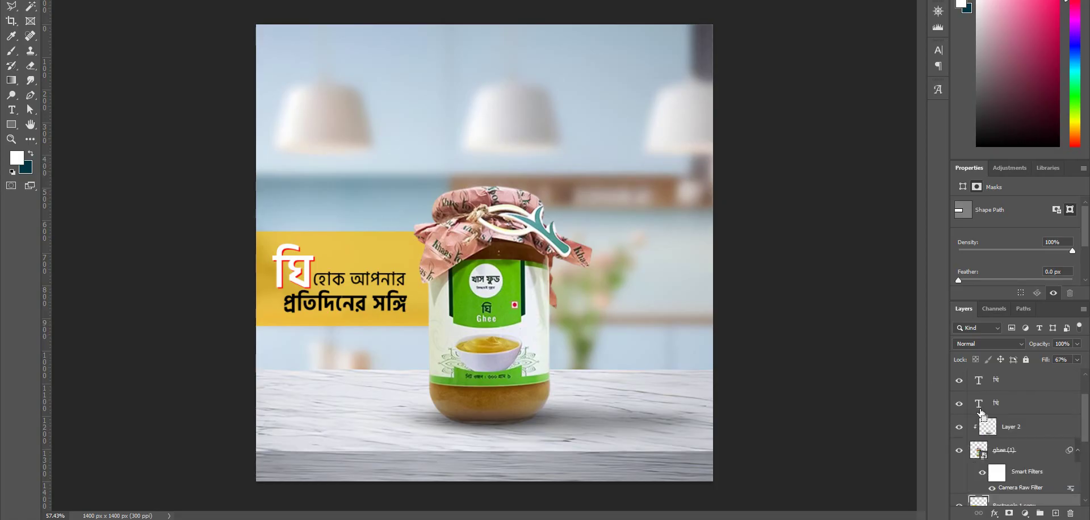
Step: Cut the outline of the red "ঘি" copy out of the yellow banner with a layer mask and hide the red copy
left_click(980, 409, "ctrl")
scroll(980, 410, "down", 4)
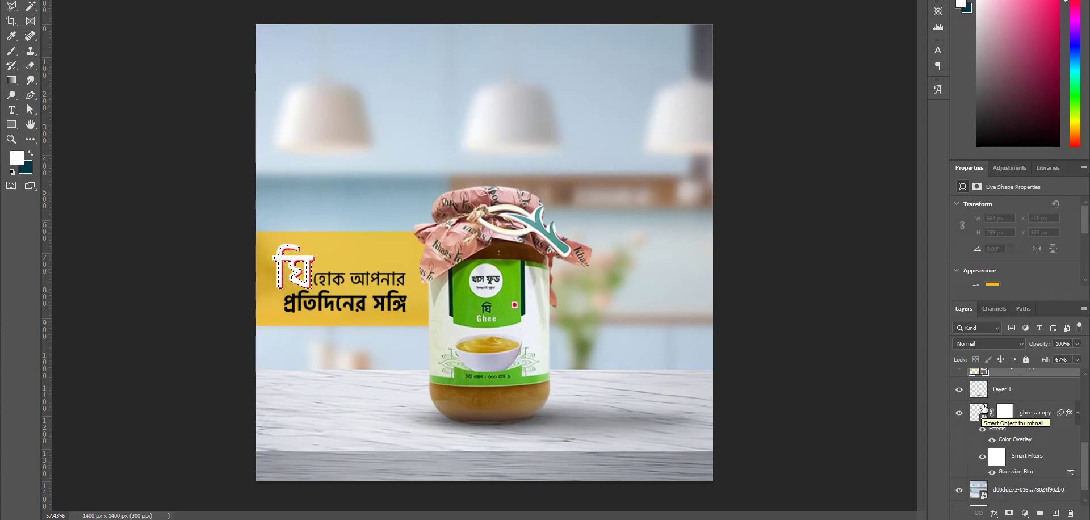
left_click(1008, 514)
scroll(1001, 440, "up", 2)
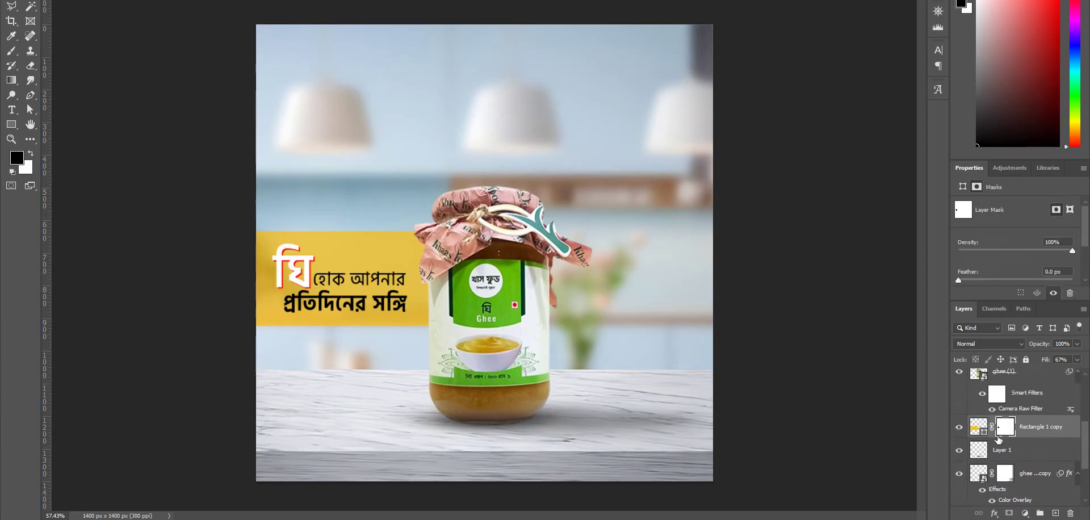
scroll(1002, 432, "up", 3)
left_click(959, 394)
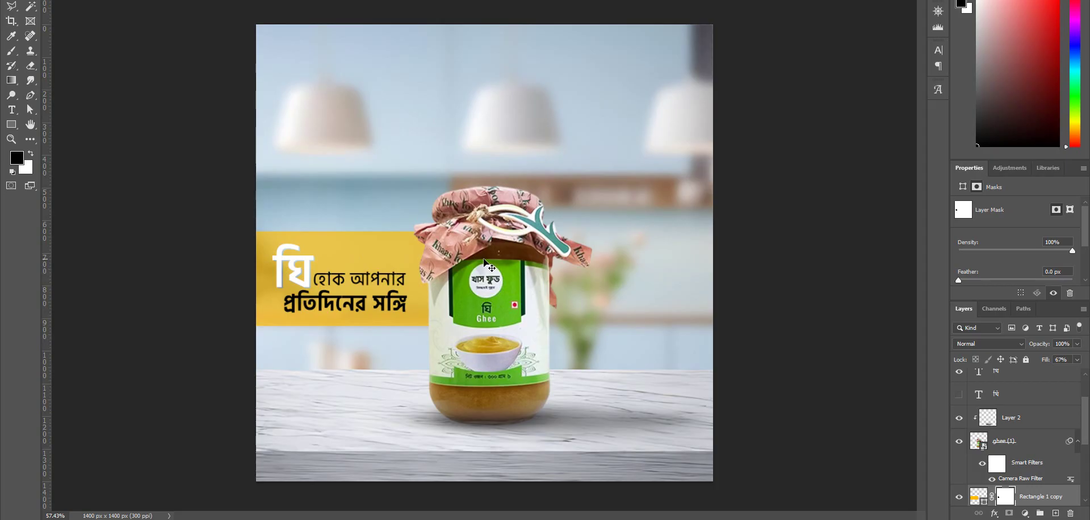
left_click_drag(301, 284, 336, 210)
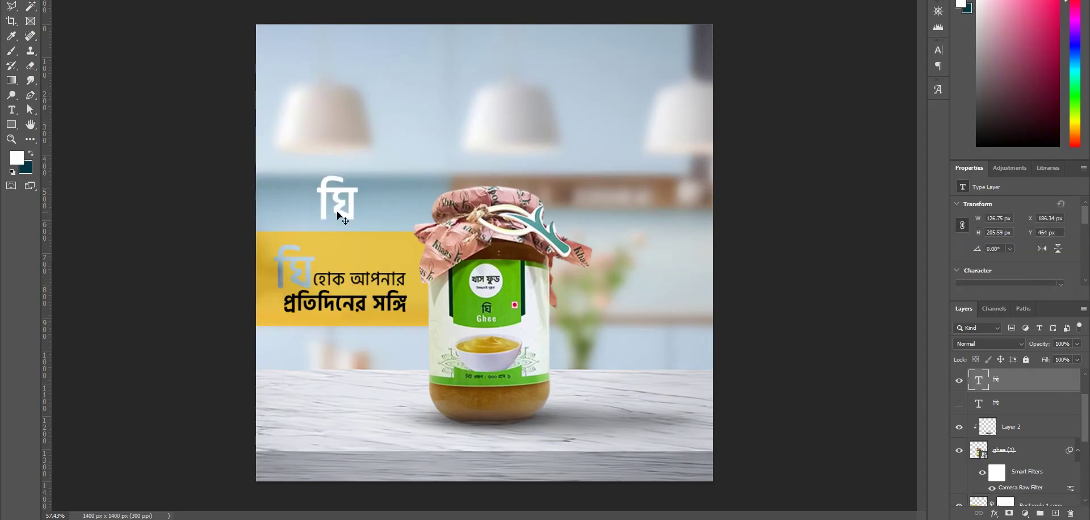
key("ctrl+z")
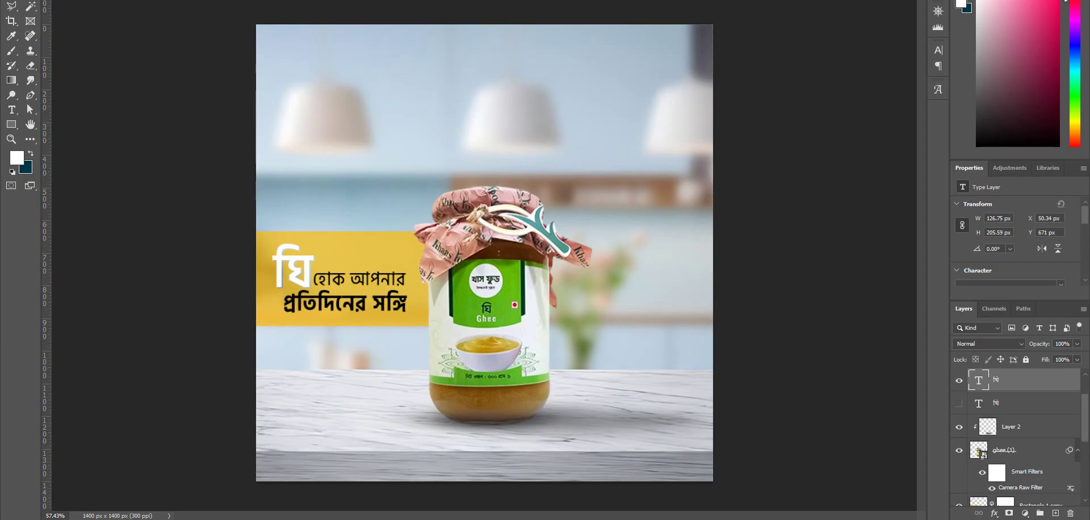
Step: Switch to the web browser and search for "milk drop top view"
mouse_move(622, 511)
left_click(585, 476)
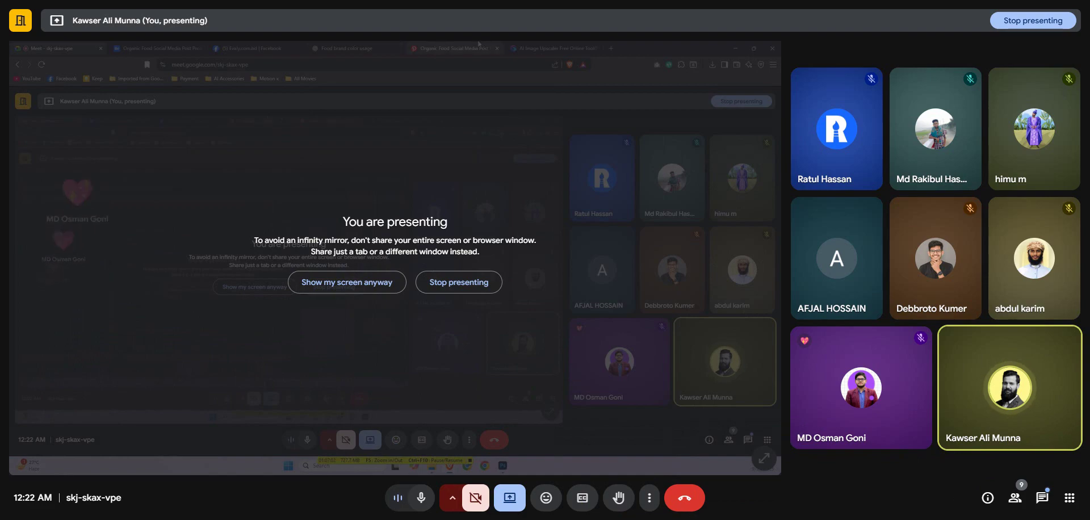
left_click(482, 1)
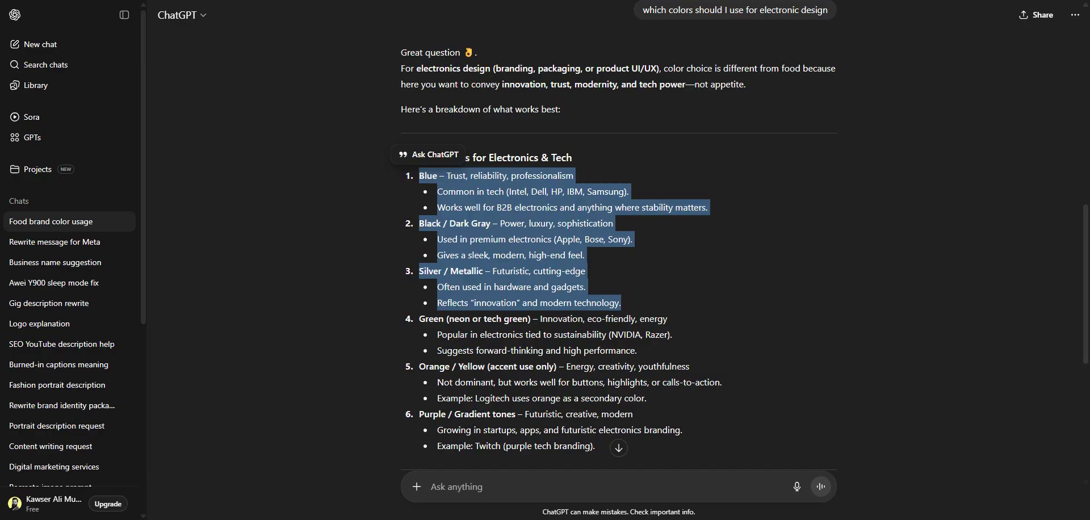
type("milk drop")
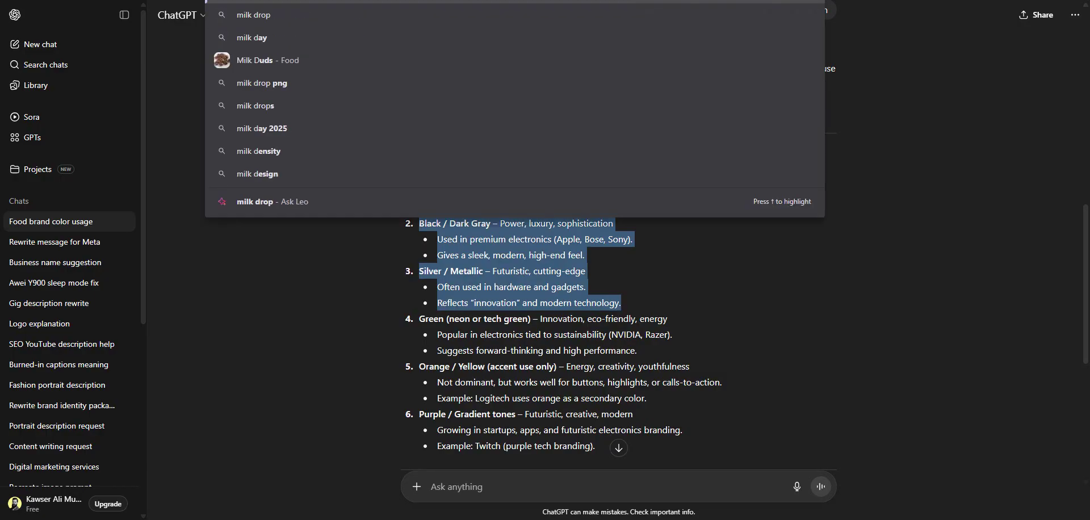
type(" top view")
key("Return")
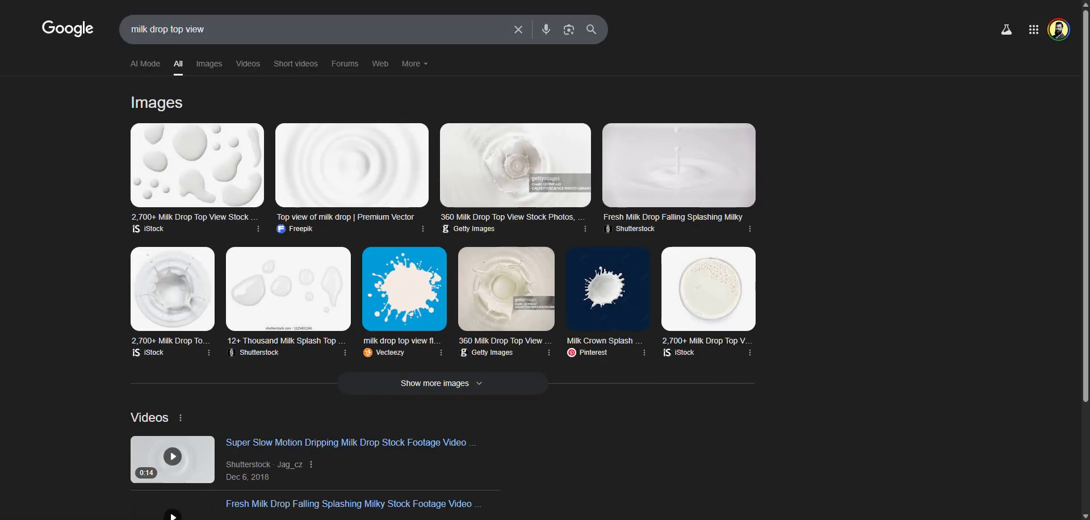
Step: Save the white circular ripple image "Fondo blanco de estilo neumorfismo con estilo de círculo ondulado" from the image results as a PNG
left_click(411, 154)
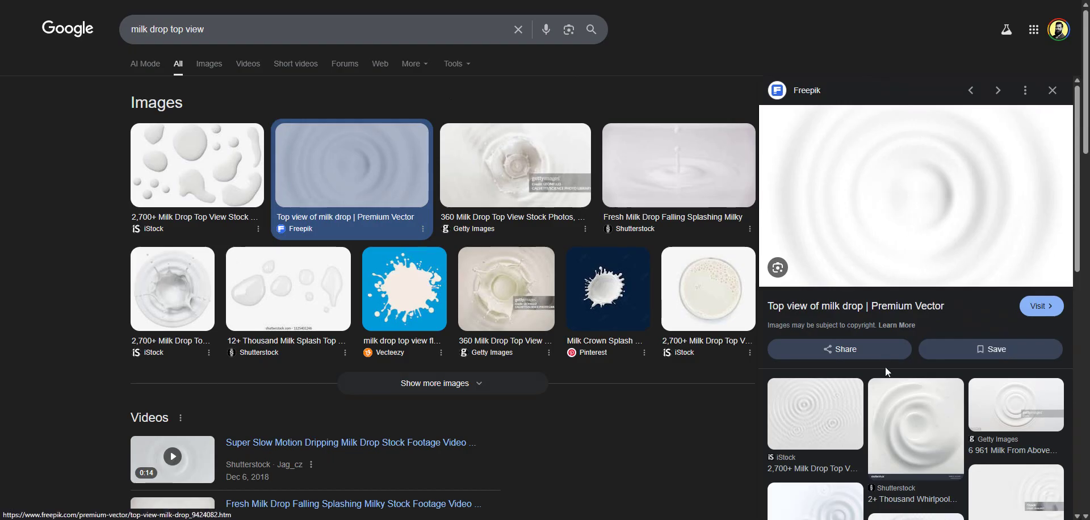
scroll(897, 364, "down", 5)
left_click(1010, 339)
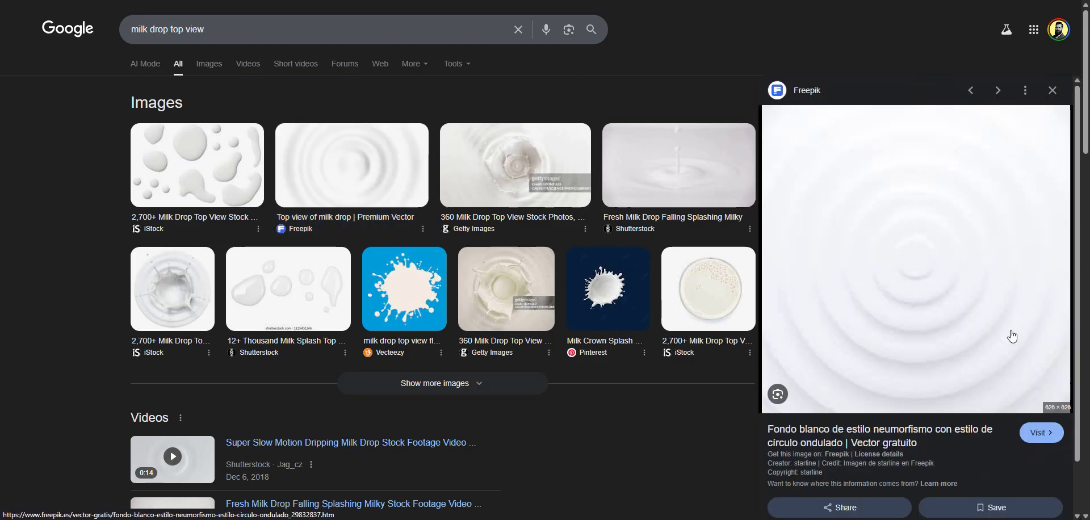
right_click(915, 268)
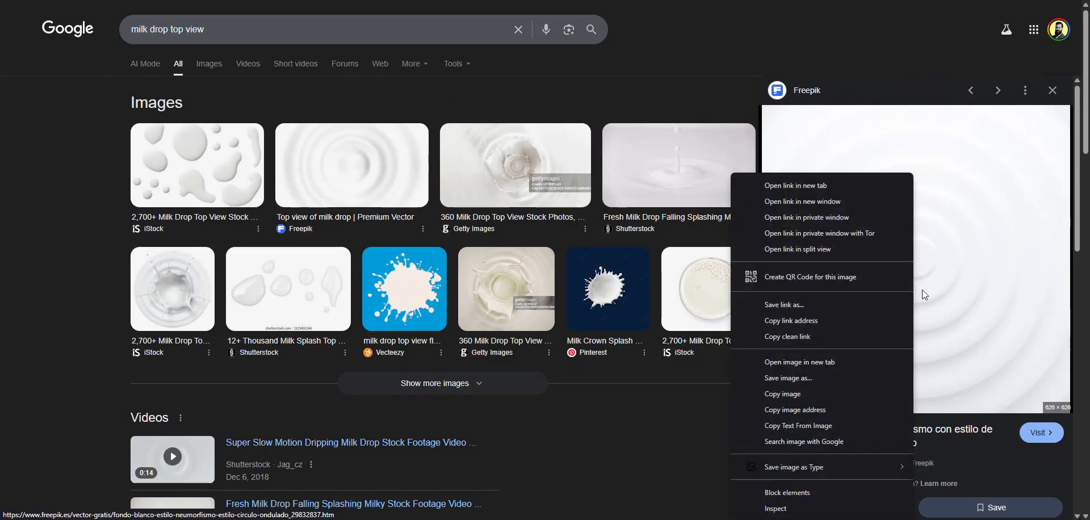
mouse_move(867, 469)
left_click(936, 470)
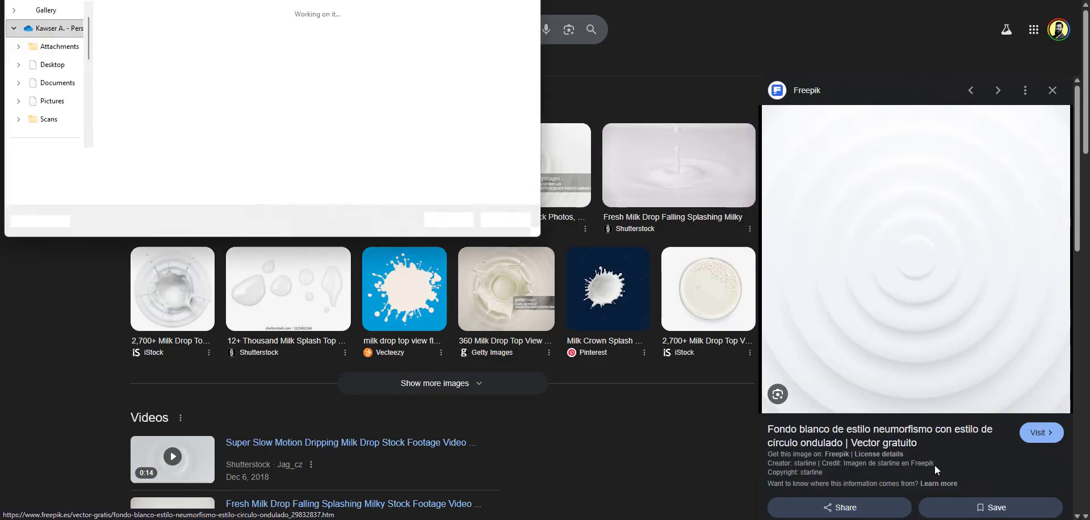
key("Return")
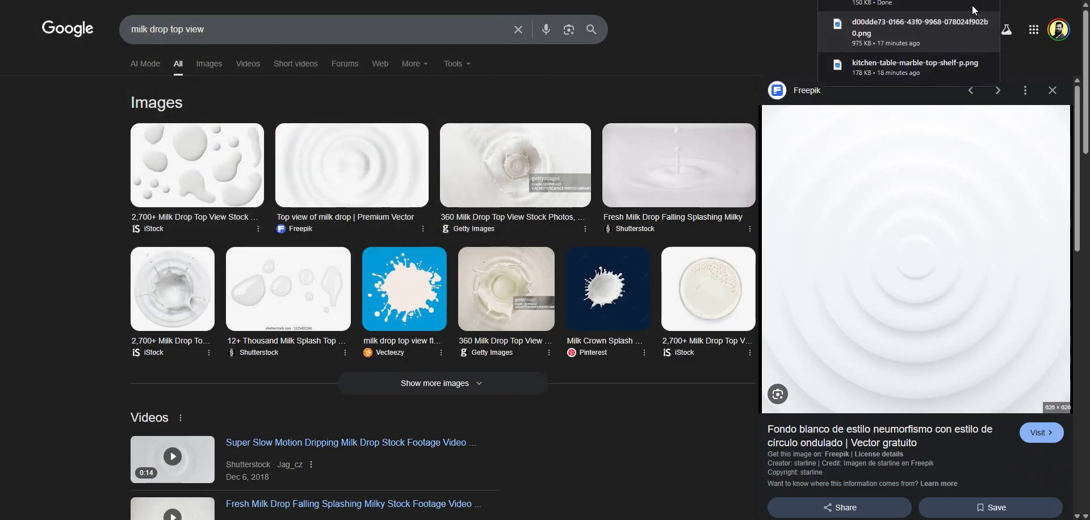
Step: Place the downloaded ripple image in the Photoshop ad directly above the kitchen background layer and set its blend mode to Multiply
left_click_drag(891, 8, 547, 308)
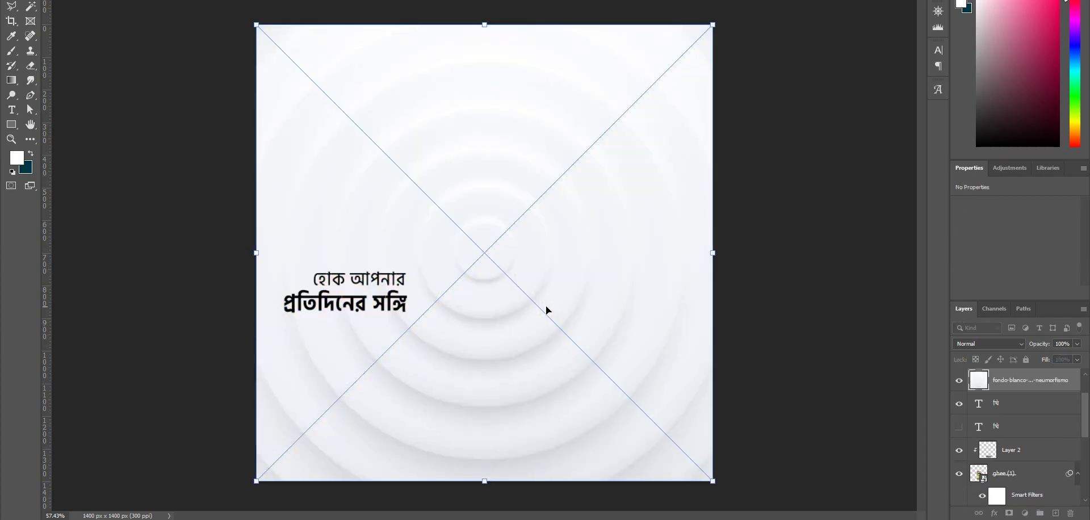
key("Return")
key("ctrl+shift+bracketleft")
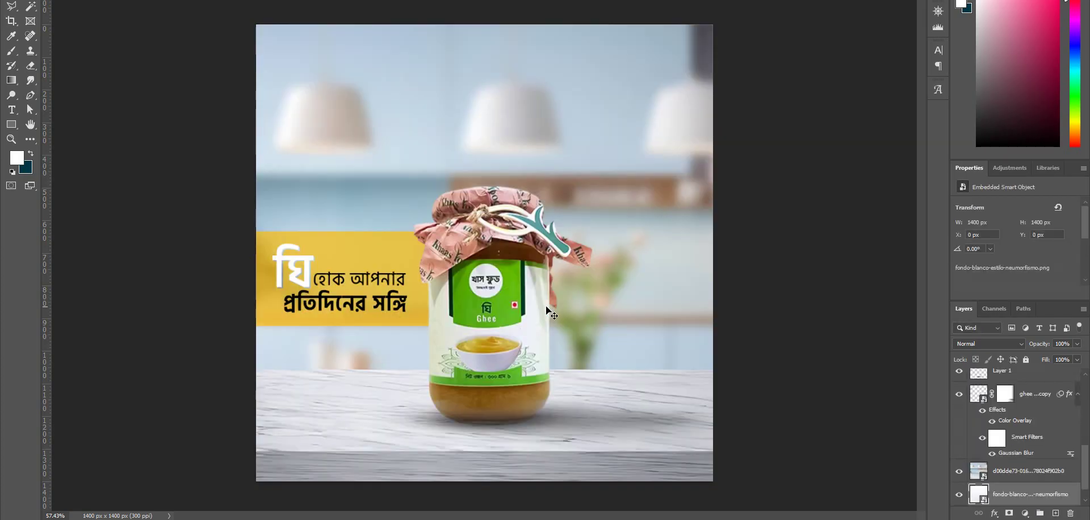
key("ctrl+bracketright")
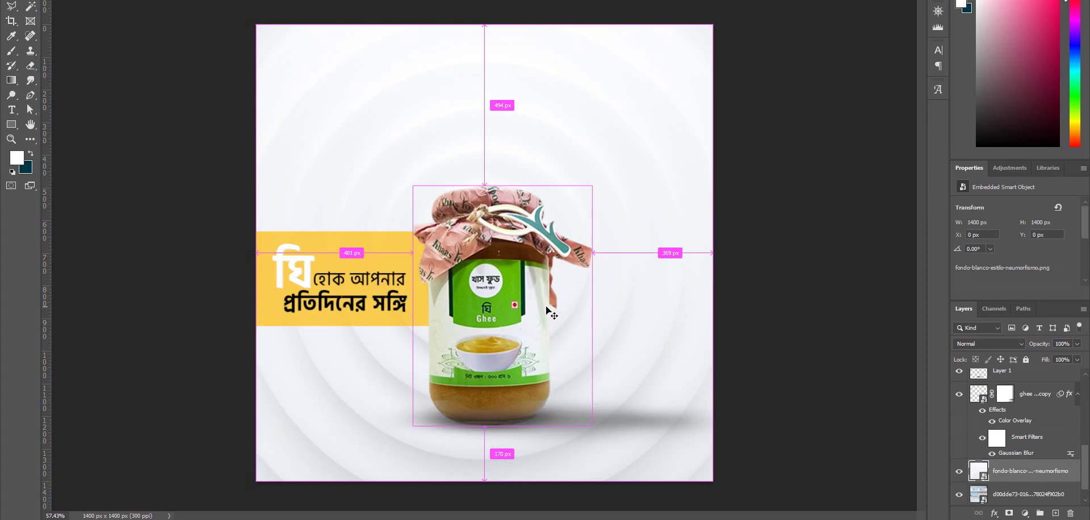
left_click(964, 343)
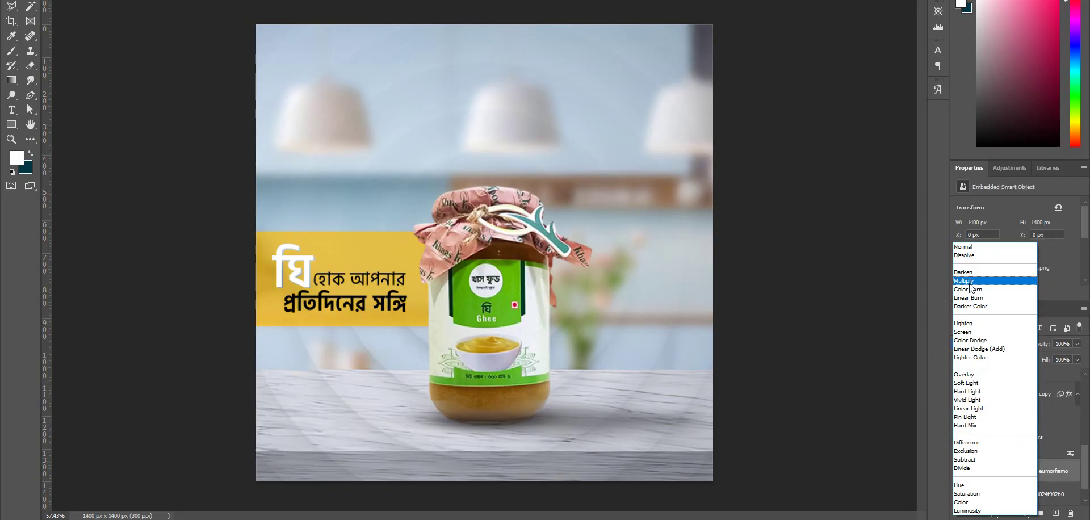
left_click(970, 282)
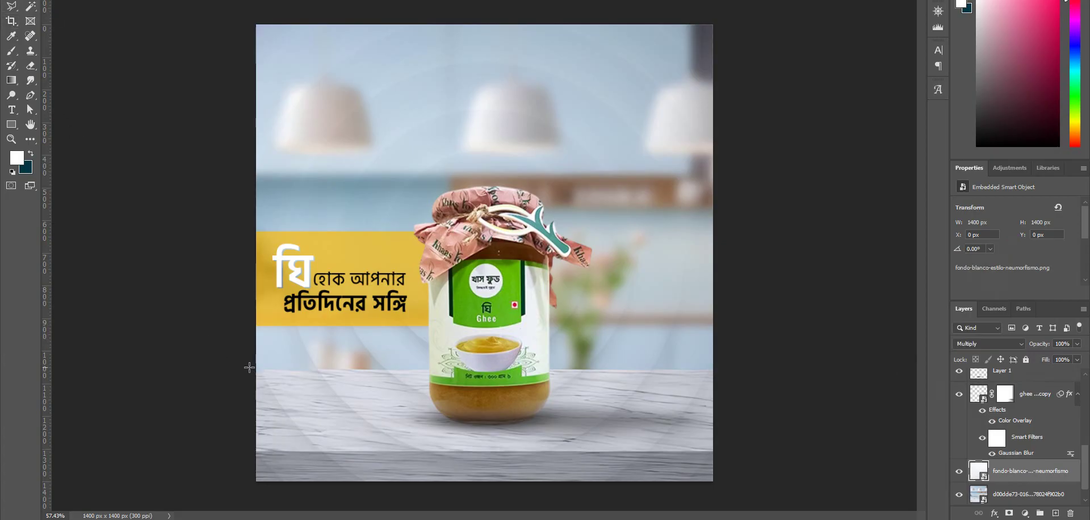
Step: Mask the ripple texture off the marble tabletop so it only covers the kitchen wall area, and select the ghee jar layer
left_click_drag(253, 366, 786, 483)
left_click(1014, 512)
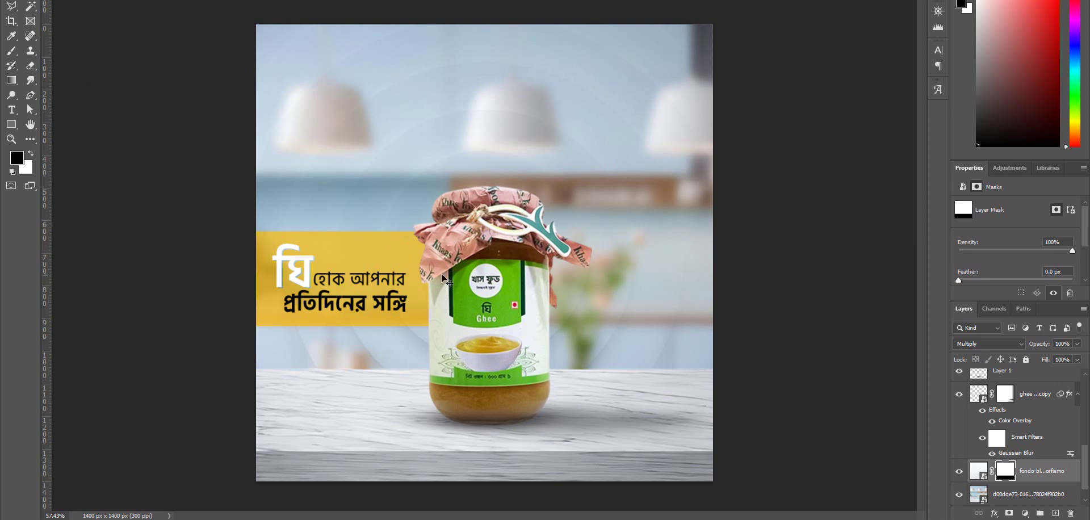
left_click(456, 280)
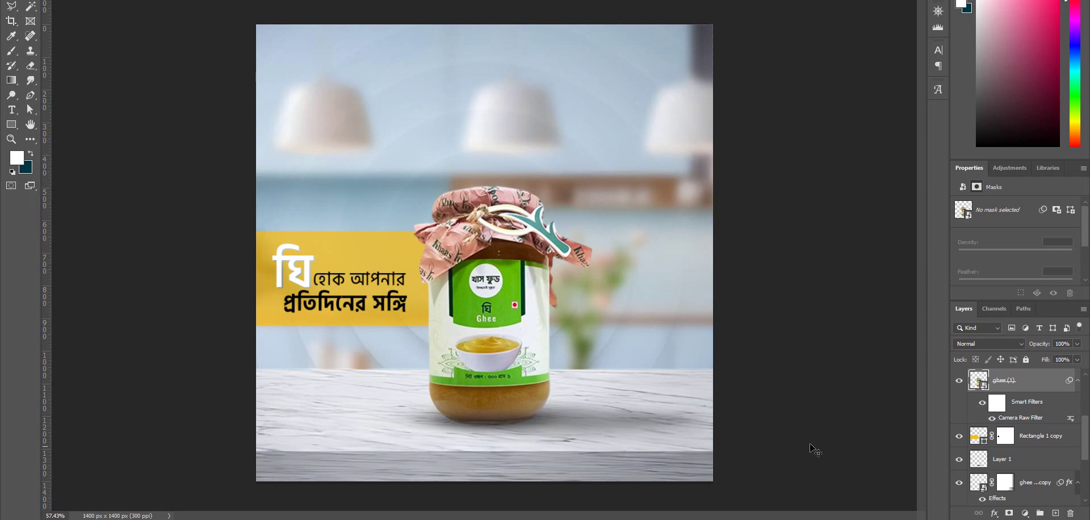
Step: Switch to the web browser and search Google for "aesthetic shape"
mouse_move(622, 519)
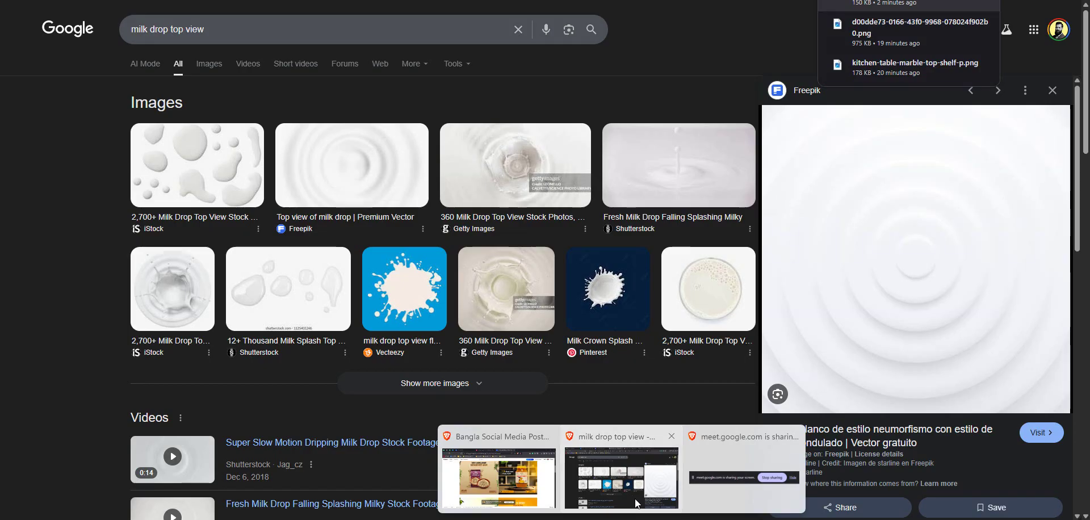
left_click(634, 498)
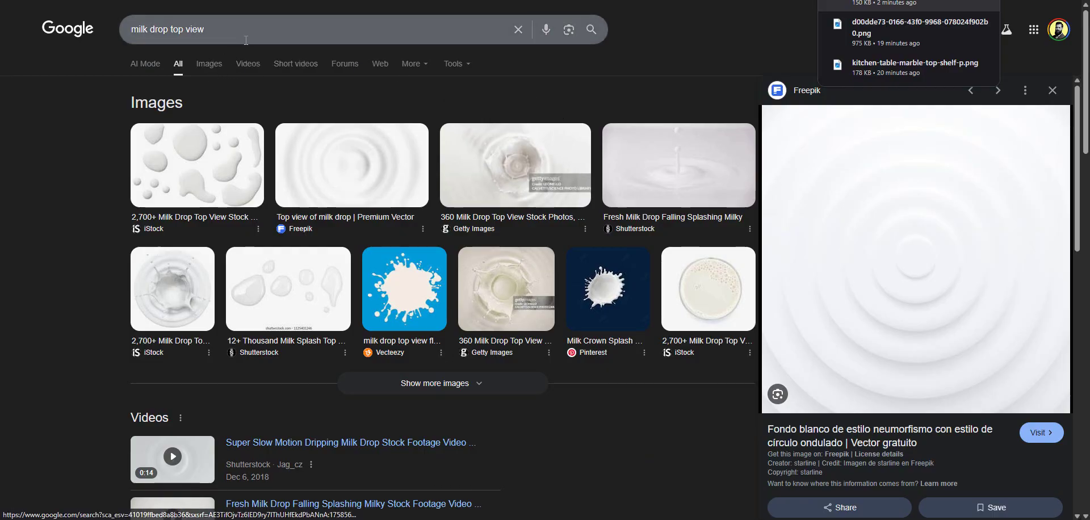
left_click_drag(246, 40, 97, 50)
type("shape")
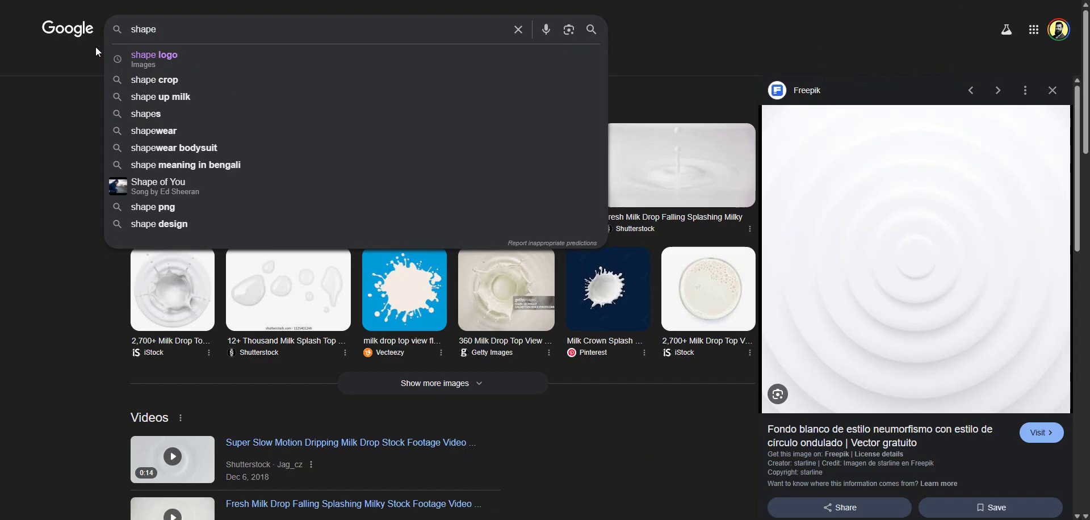
key("ctrl+a")
type("aesthet")
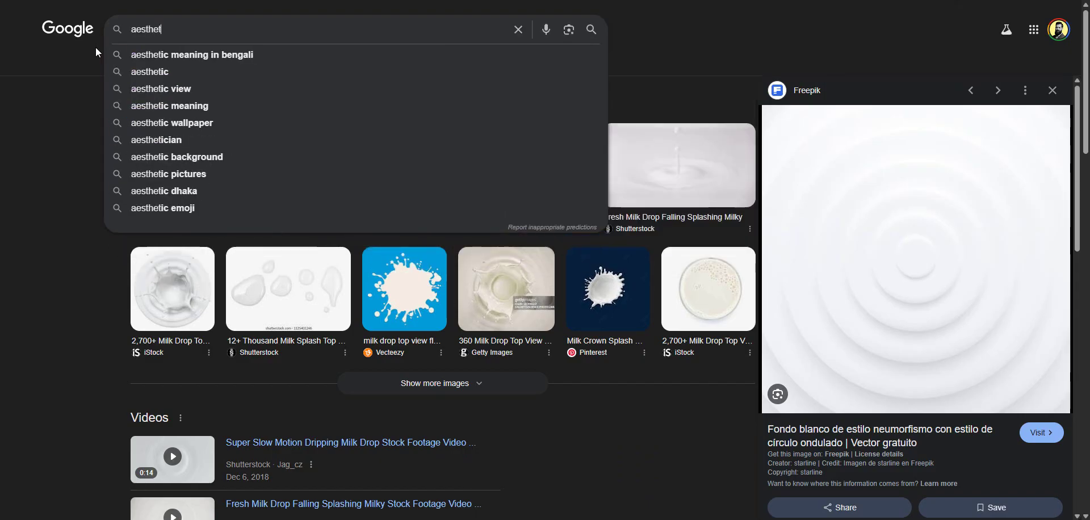
type("ic shape")
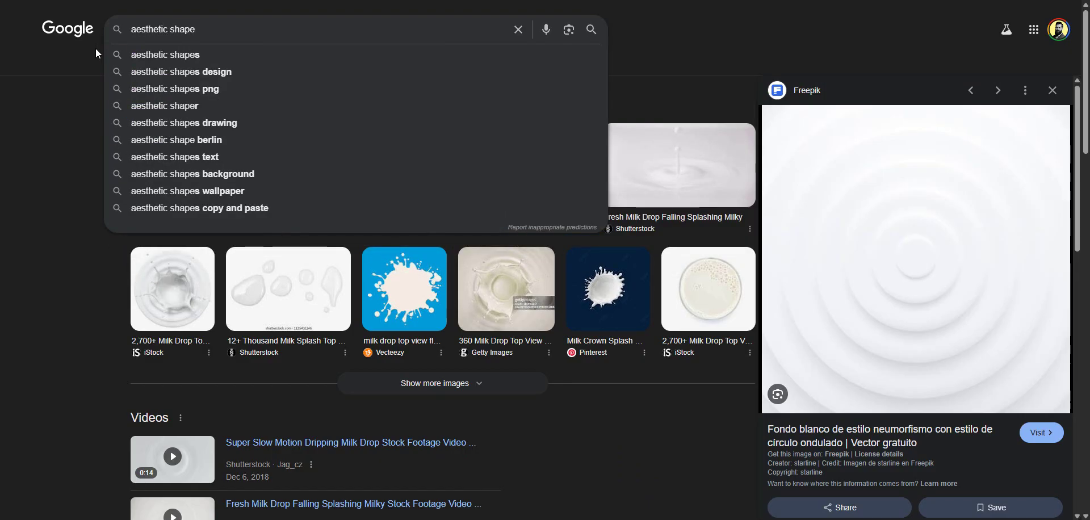
key("Return")
key("ctrl+1")
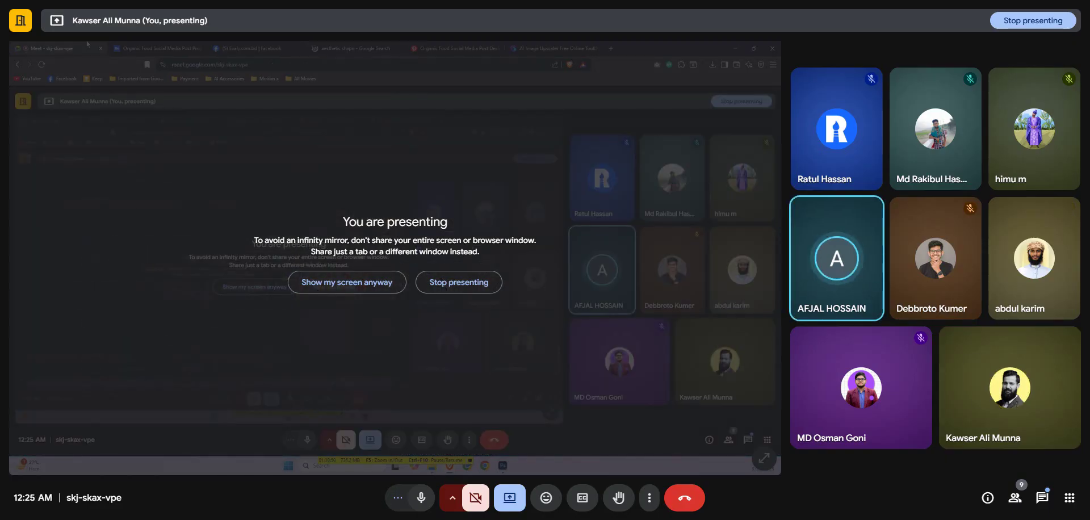
key("ctrl+4")
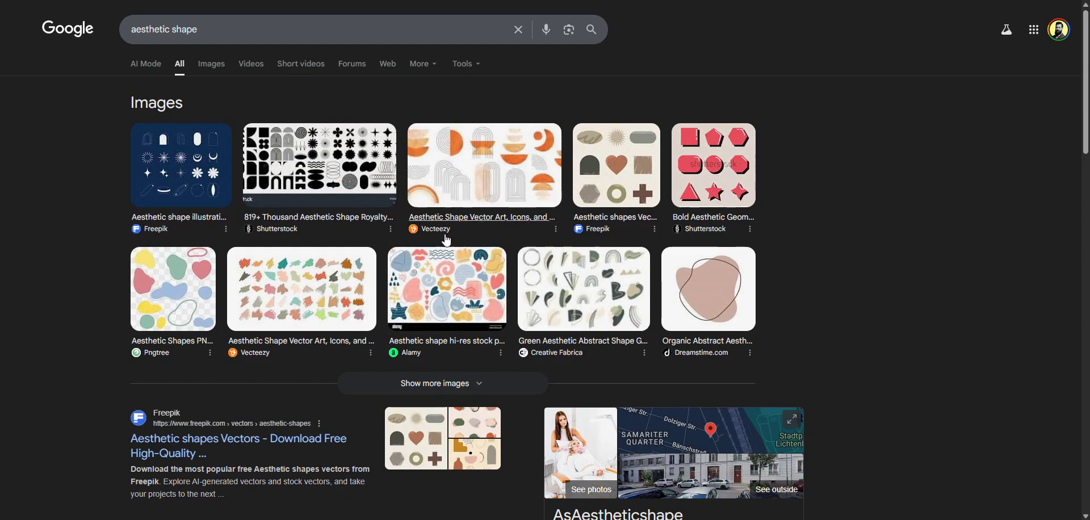
Step: Search Google for "milk drop shape"
left_click(227, 34)
type("milk sha")
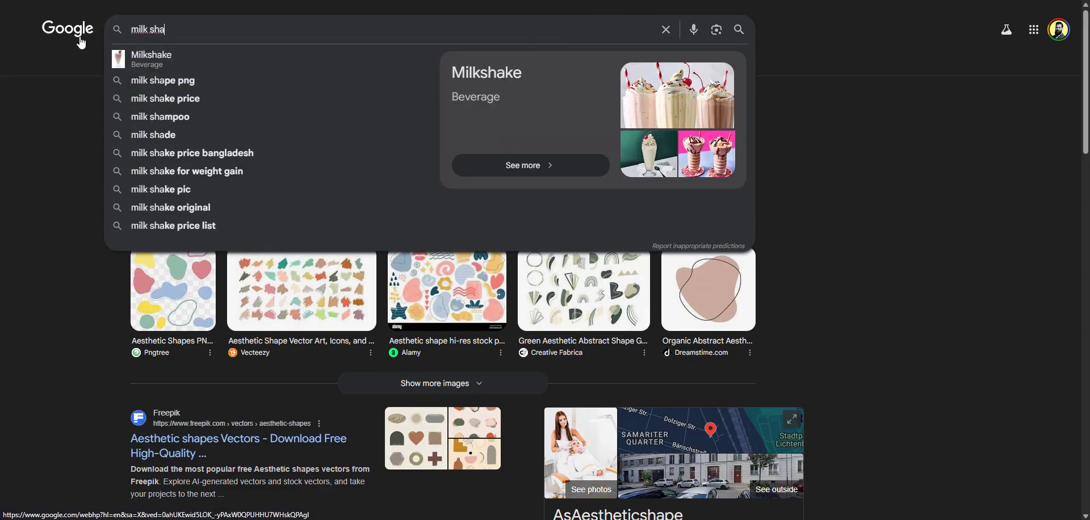
key("Down")
key("Down")
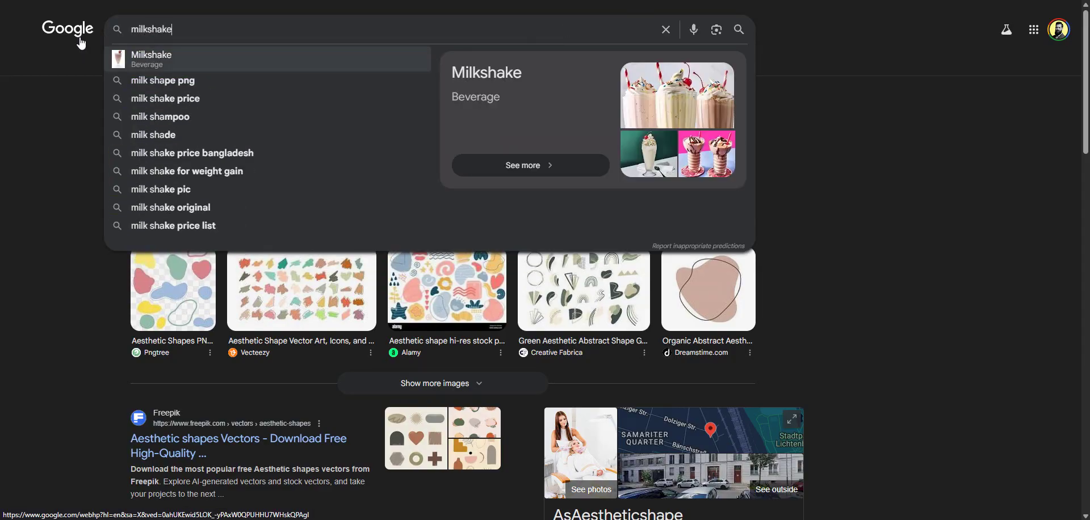
key("BackSpace")
key("BackSpace")
key("BackSpace")
key("BackSpace")
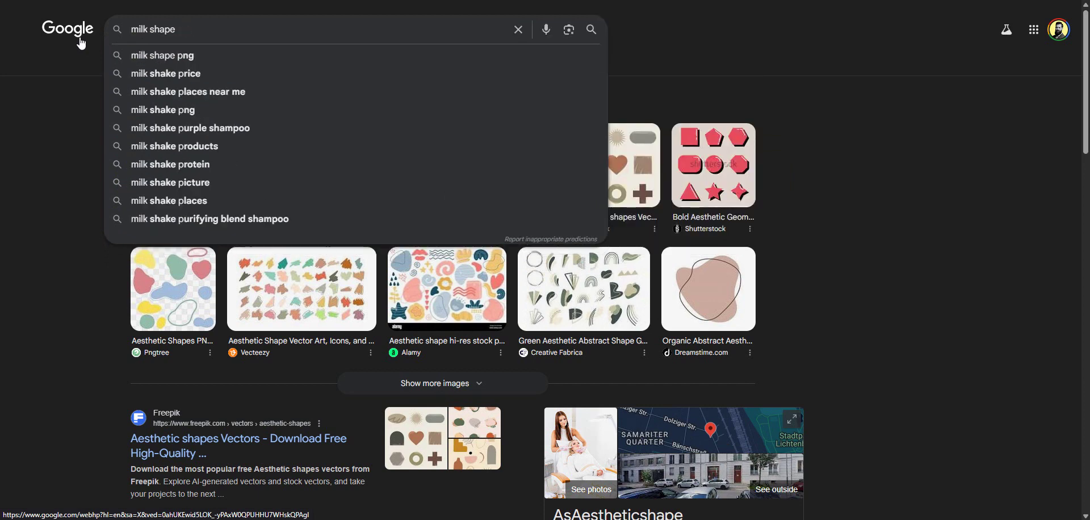
key("BackSpace")
key("BackSpace")
key("BackSpace")
key("BackSpace")
key("BackSpace")
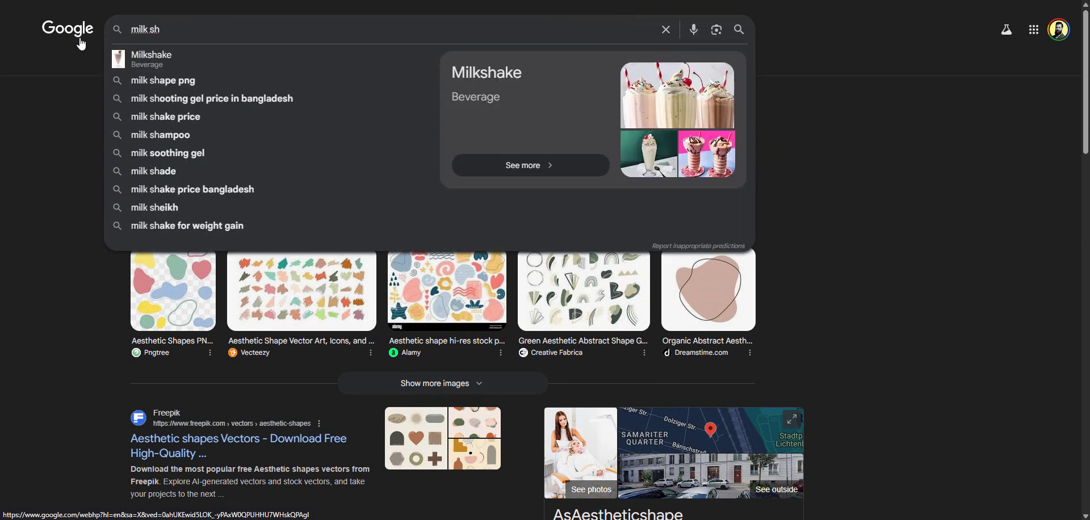
type("drop shape")
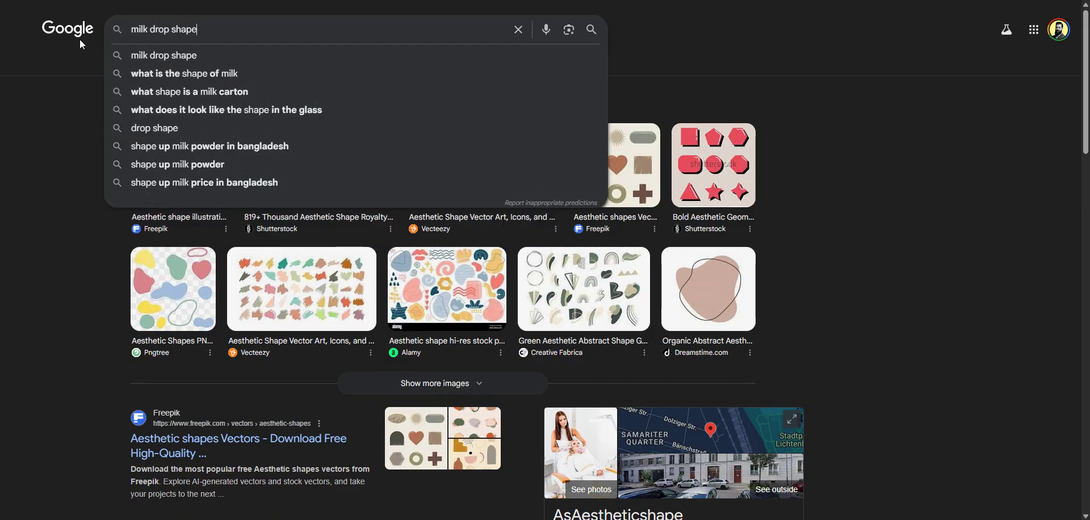
key("Return")
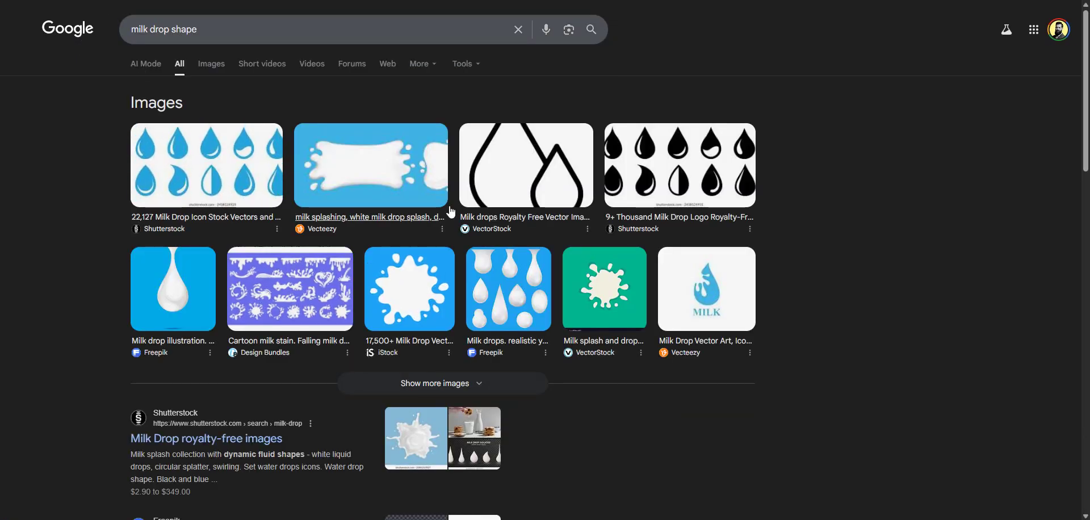
Step: Show the image results and open the preview of the white "milk splash crown shape" on a cyan background from Vecteezy
scroll(491, 177, "down", 2)
scroll(196, 38, "up", 1)
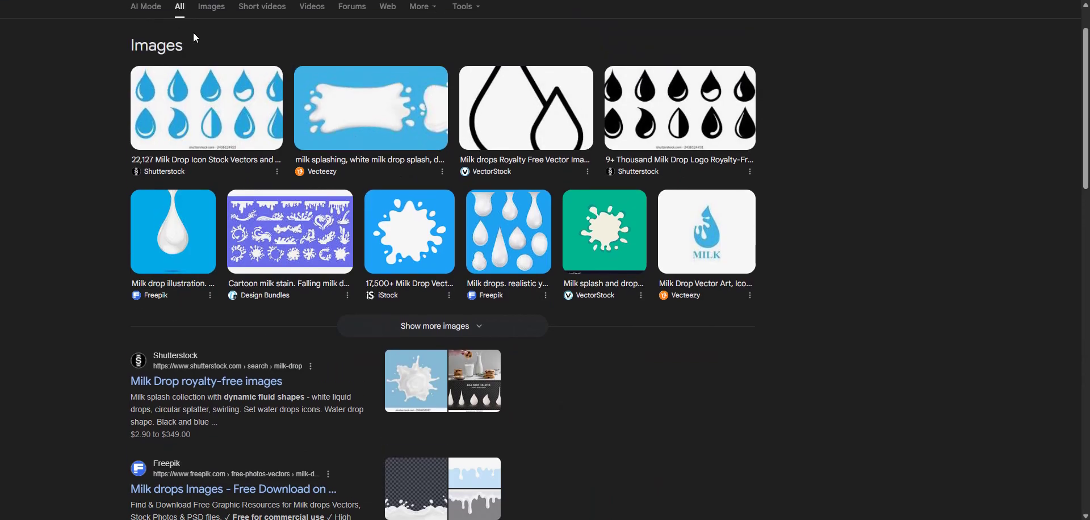
left_click(211, 9)
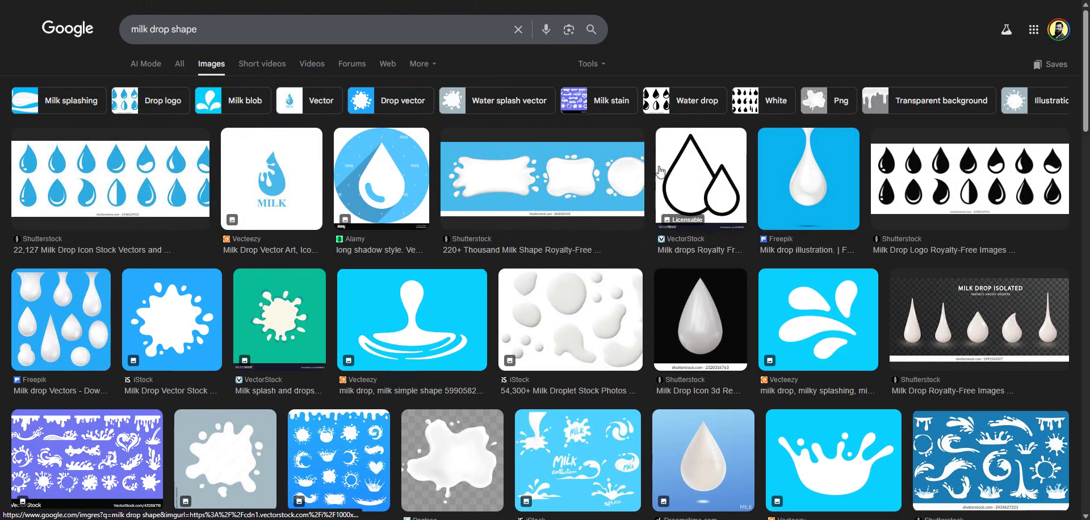
scroll(653, 170, "down", 1)
scroll(652, 165, "down", 3)
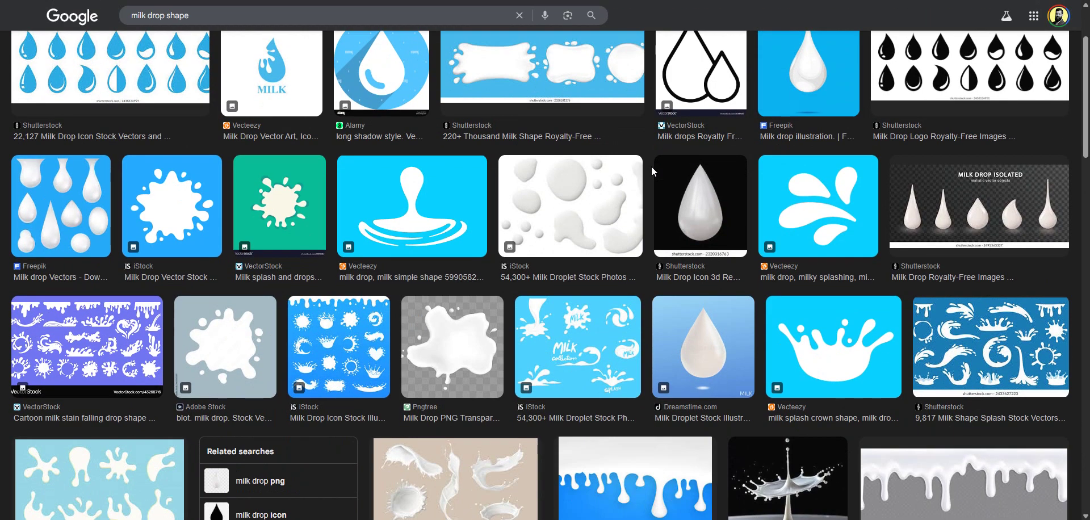
left_click(803, 220)
scroll(306, 368, "down", 6)
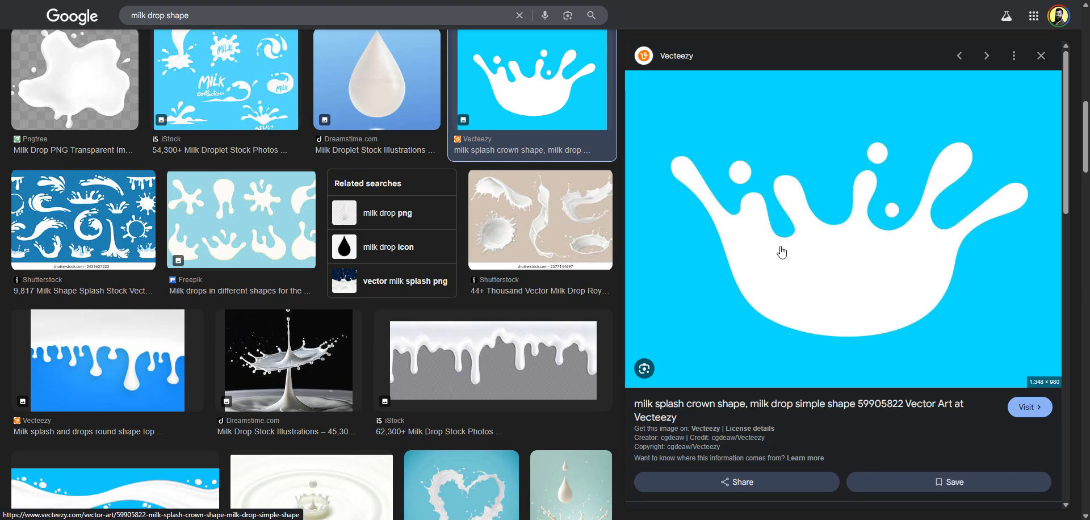
scroll(257, 339, "down", 3)
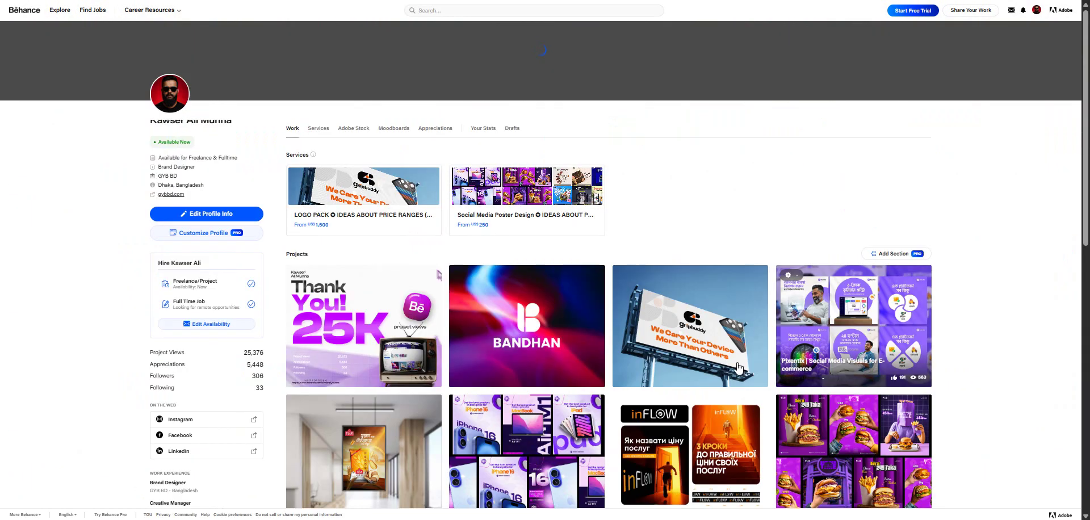
Step: Look through the projects on the designer's Behance profile for social media design references
scroll(717, 404, "down", 5)
scroll(717, 404, "down", 2)
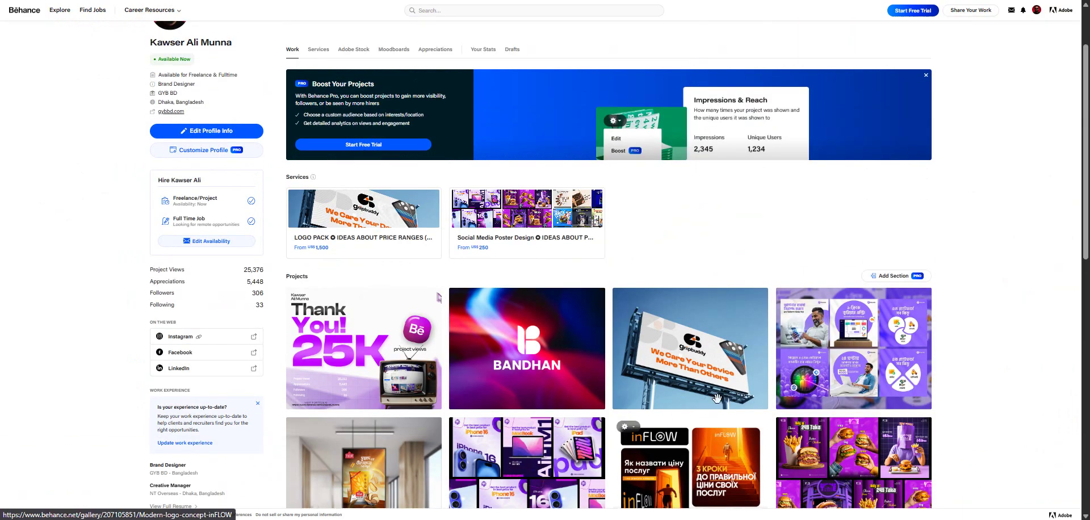
scroll(717, 398, "down", 6)
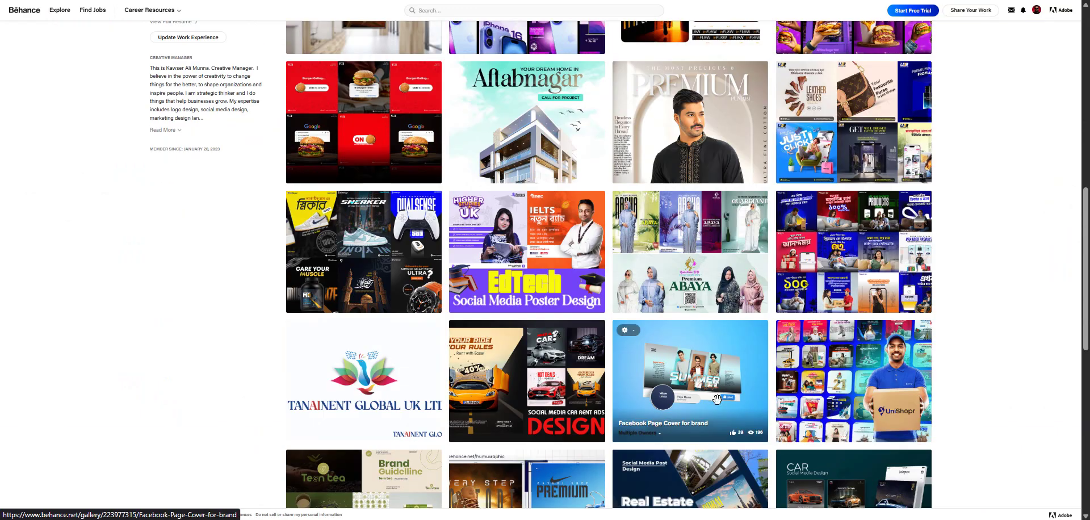
scroll(716, 397, "down", 3)
scroll(717, 400, "down", 2)
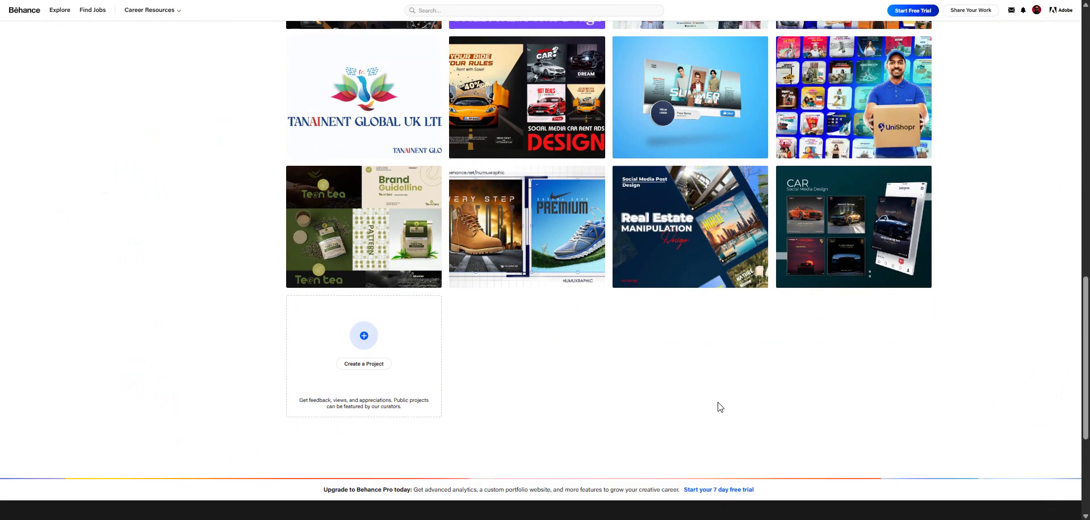
scroll(717, 401, "down", 7)
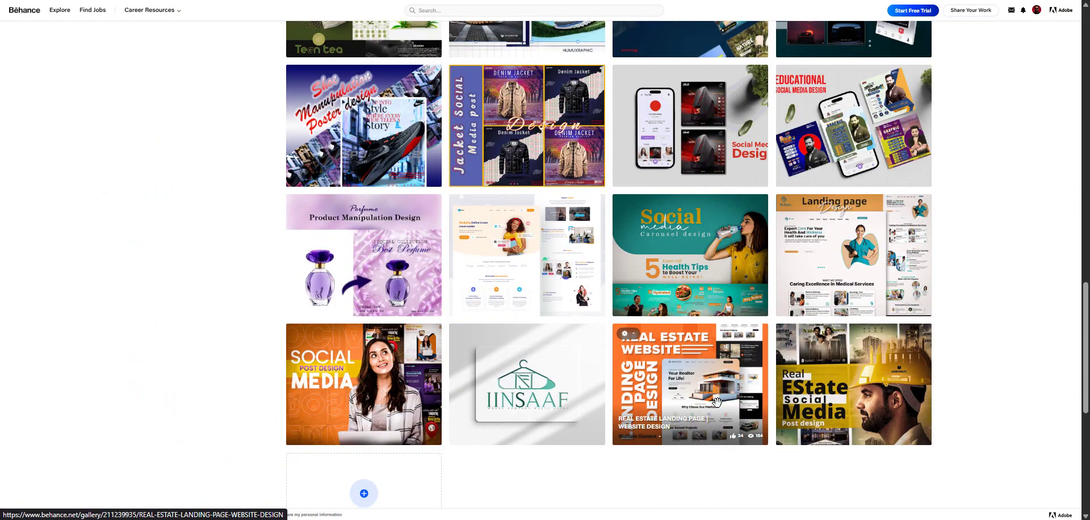
scroll(720, 408, "up", 14)
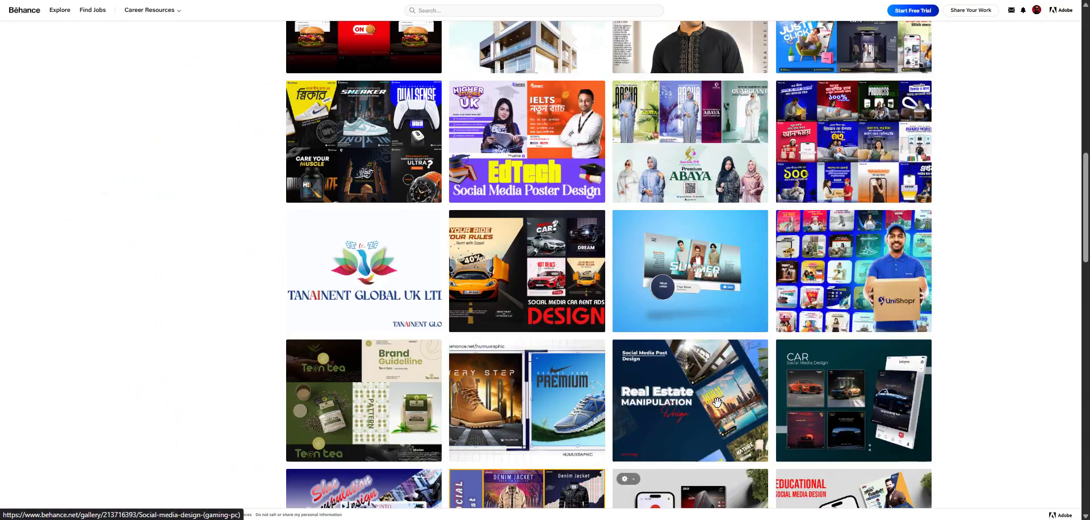
scroll(719, 408, "up", 8)
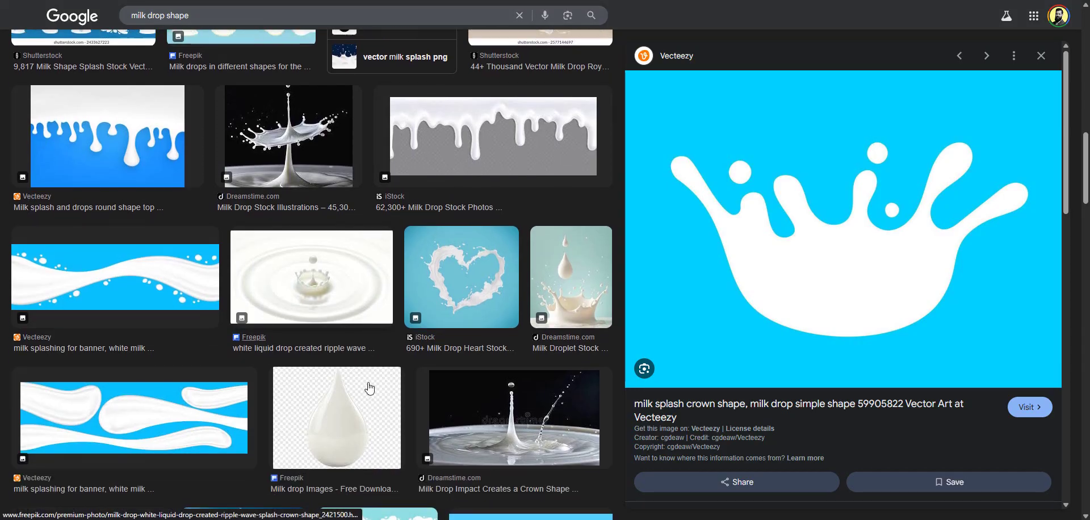
Step: Copy the milk splash crown image and paste it into the Photoshop ad as the topmost layer
scroll(365, 384, "down", 1)
right_click(927, 243)
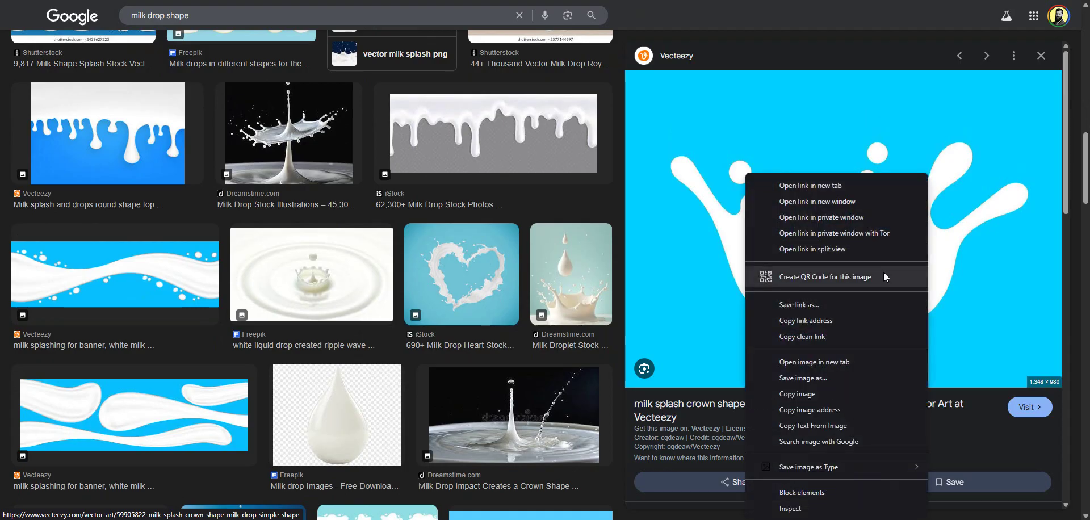
left_click(826, 393)
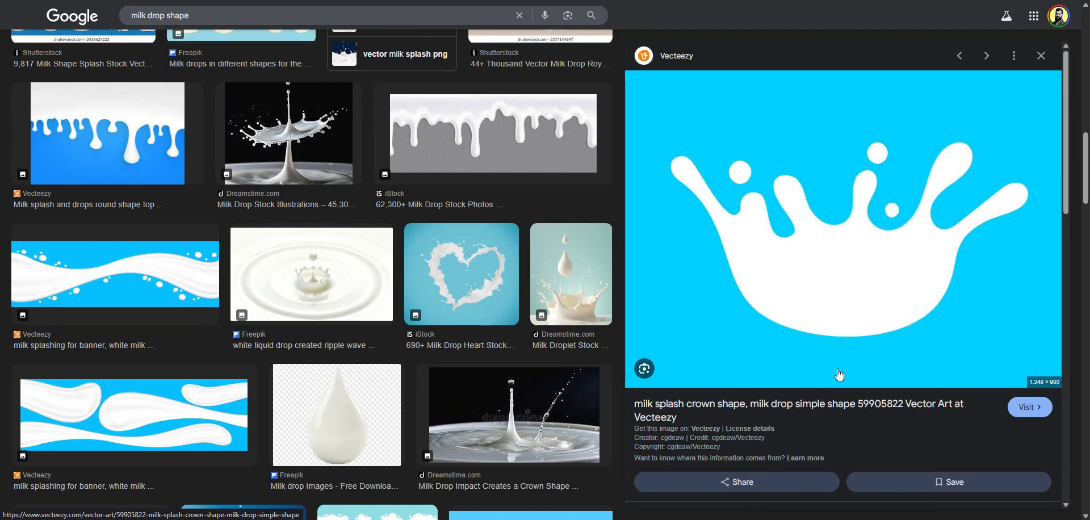
key("alt+Tab")
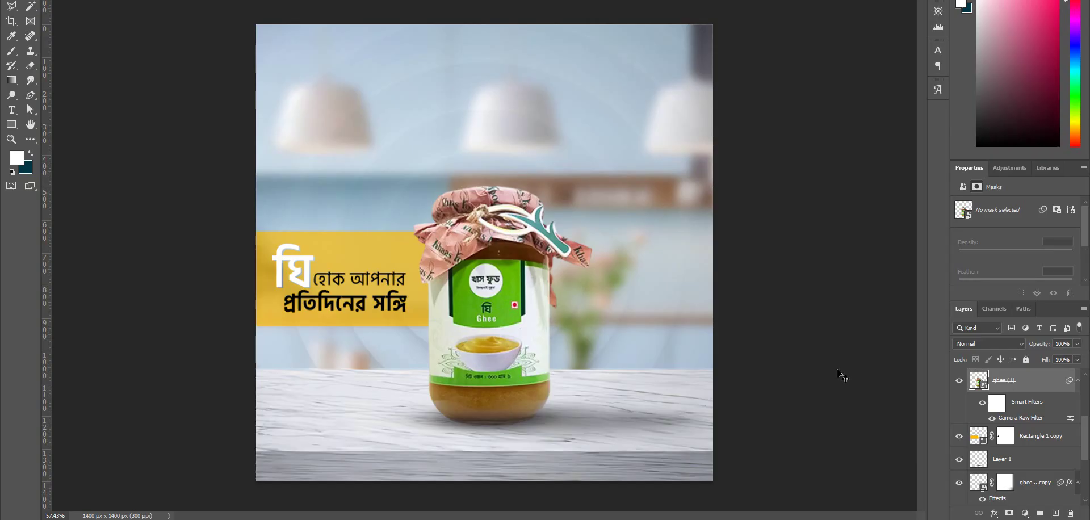
key("ctrl+v")
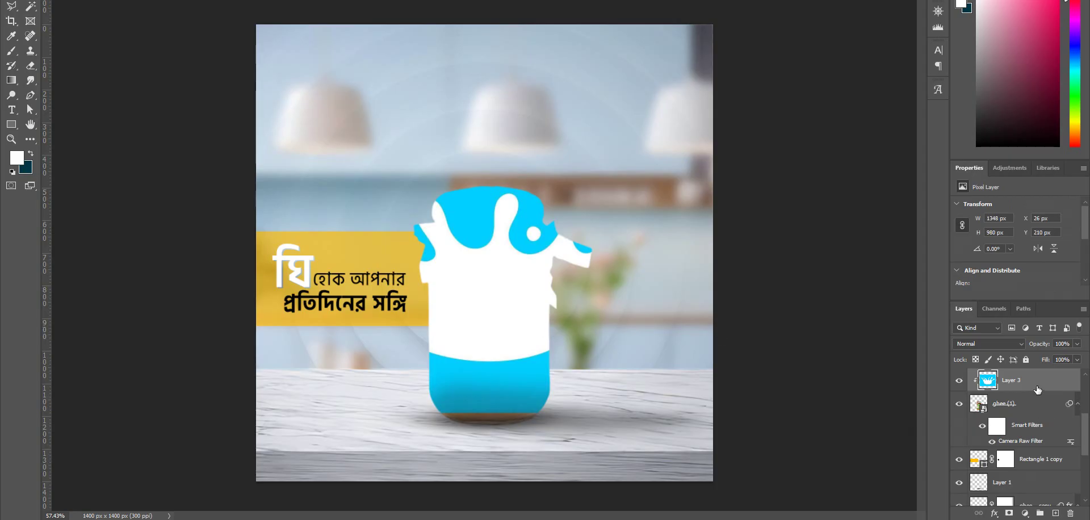
key("ctrl+shift+bracketright")
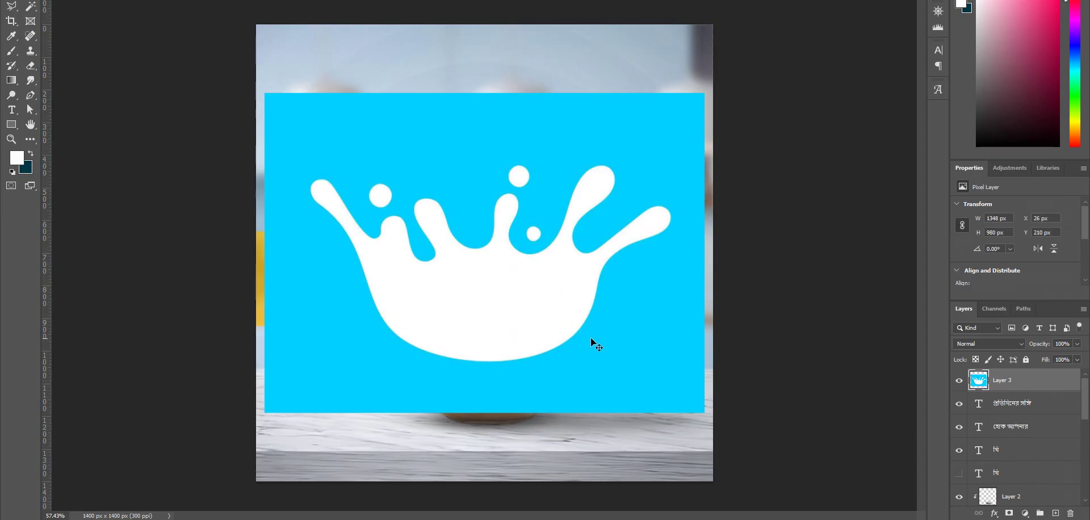
Step: Select the white splash with the Magic Wand, delete the cyan background around it, and convert the layer to a smart object
key("w")
left_click(507, 329)
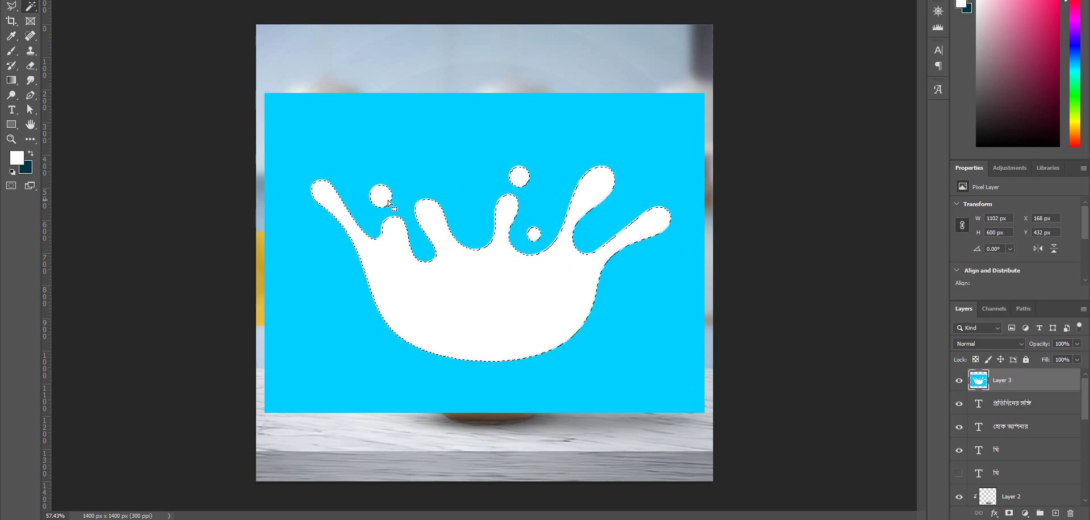
key("ctrl+shift+i")
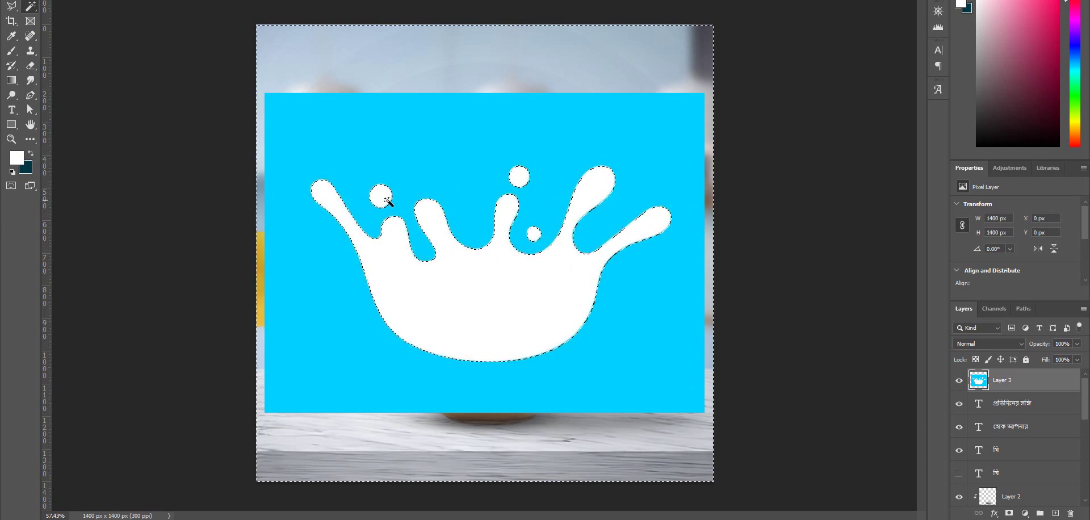
key("Delete")
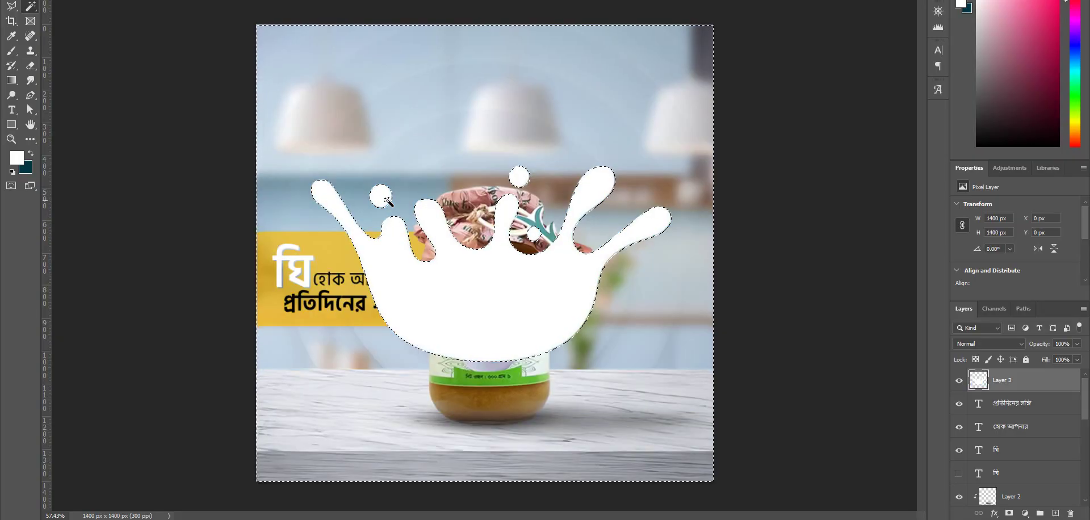
key("ctrl+d")
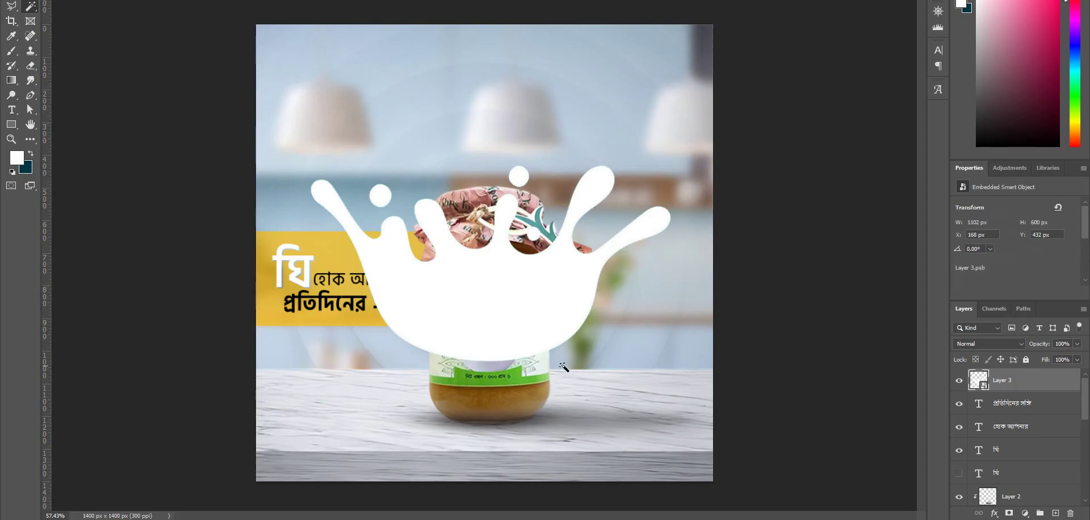
Step: Turn the white milk splash to about -147° and place it over the ad's upper-right corner with its drips pointing inward
key("ctrl+t")
left_click_drag(671, 357, 657, 382)
key("ctrl+z")
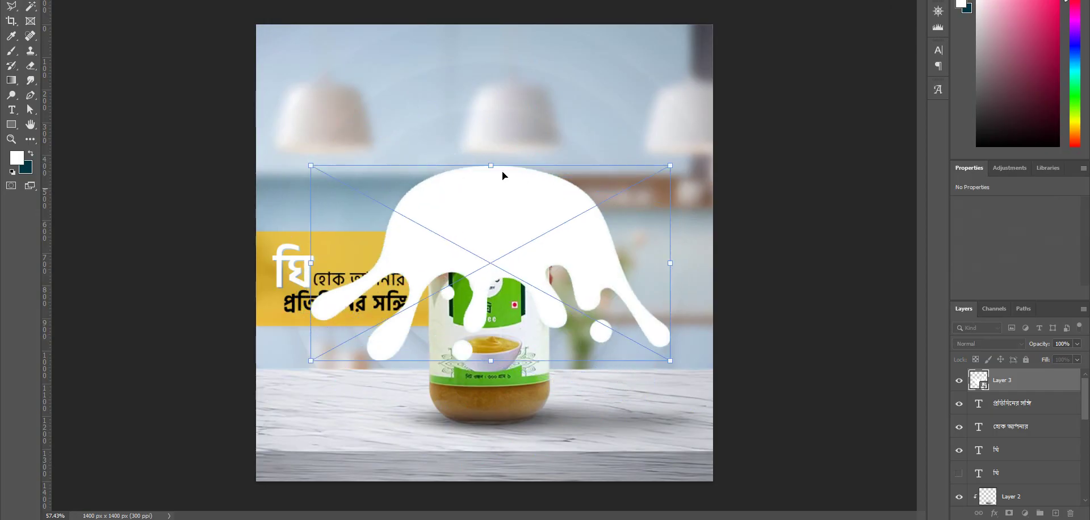
left_click_drag(494, 206, 642, 12)
left_click_drag(876, 92, 839, 211)
key("Return")
Step: Add a Color Overlay effect to the milk splash in yellow ffc000
left_click(994, 512)
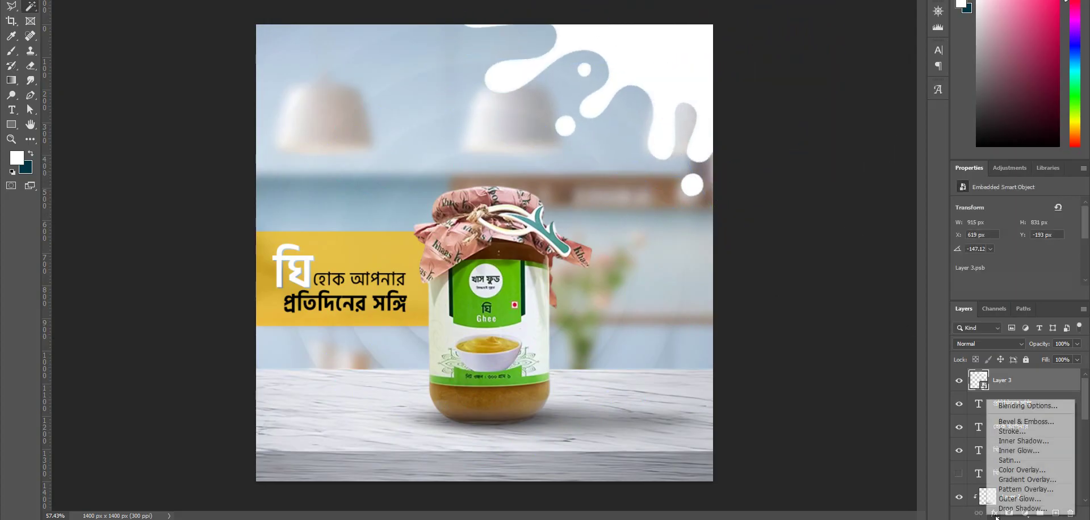
left_click(774, 322)
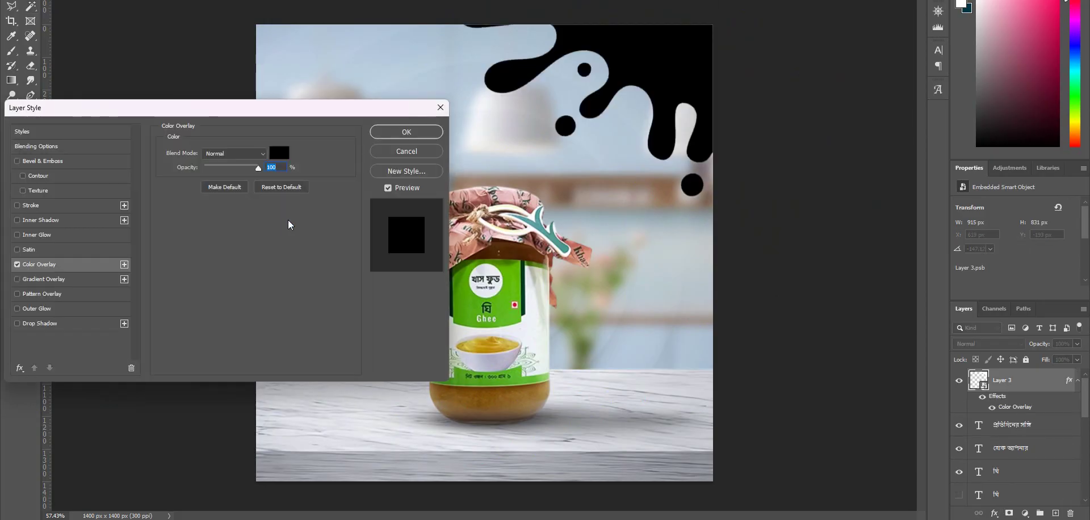
left_click(279, 153)
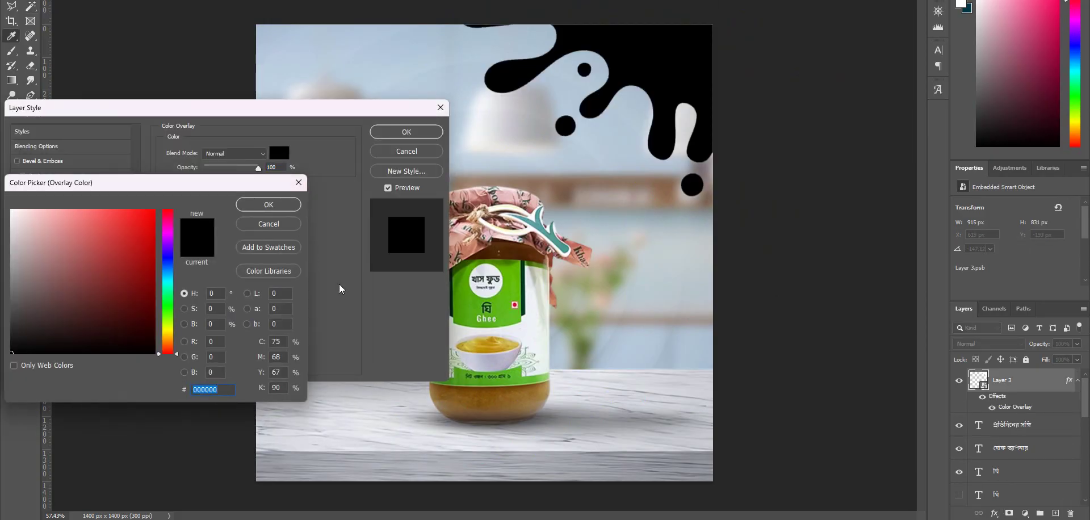
type("ffc200")
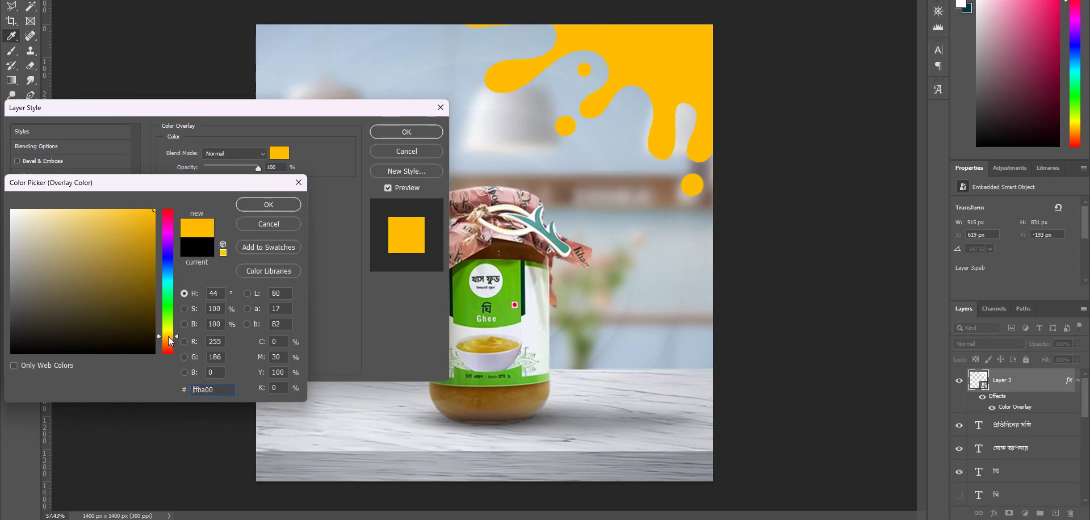
left_click_drag(168, 336, 173, 339)
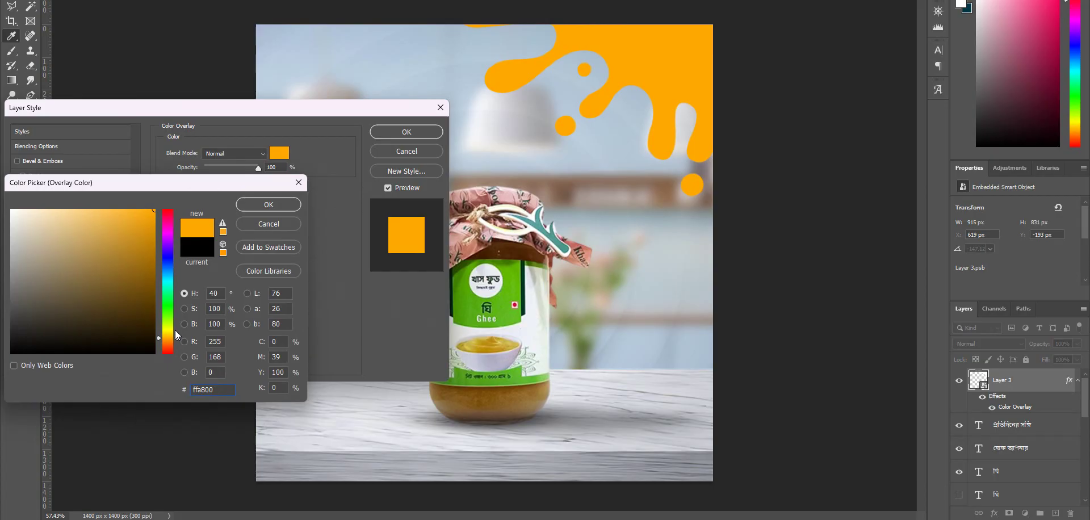
left_click(165, 335)
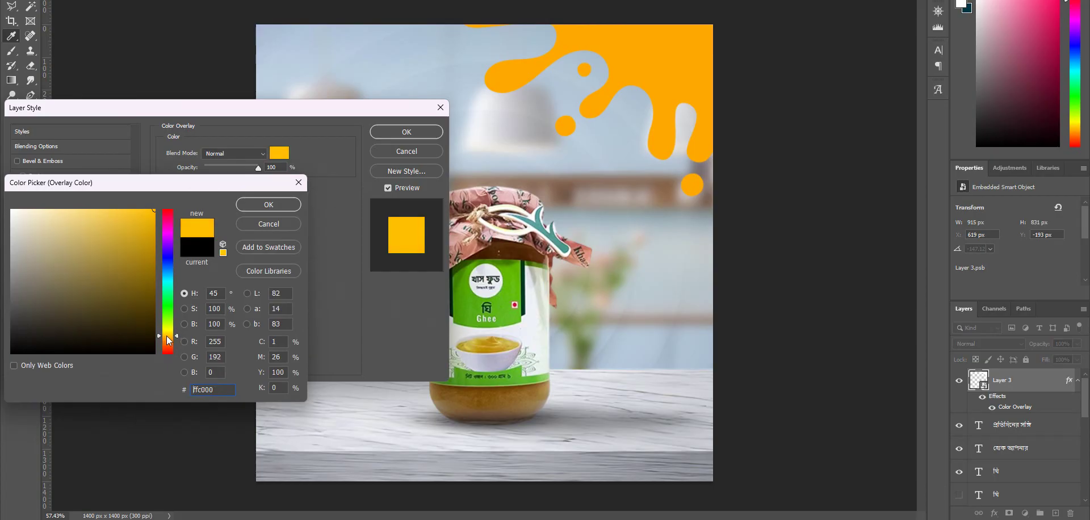
key("Return")
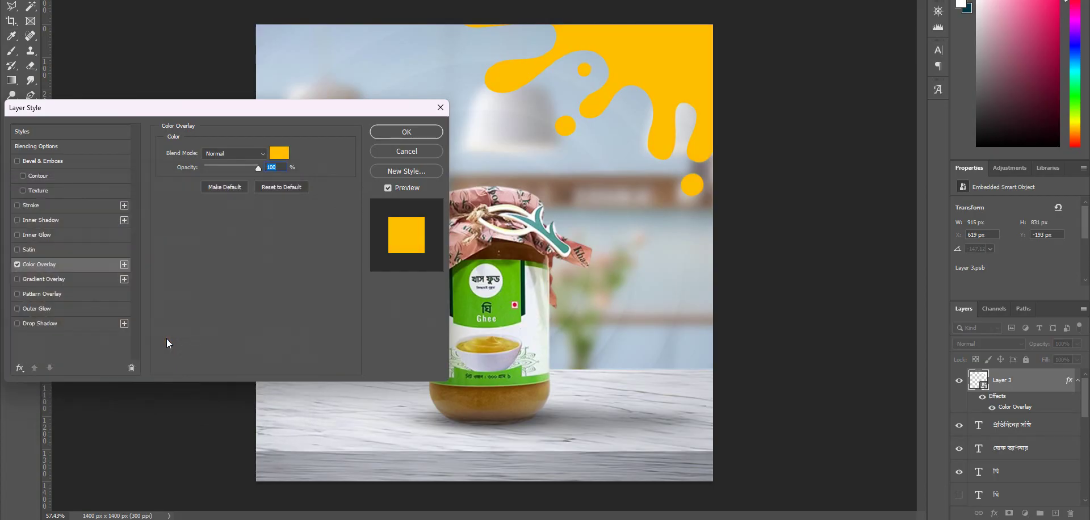
key("Return")
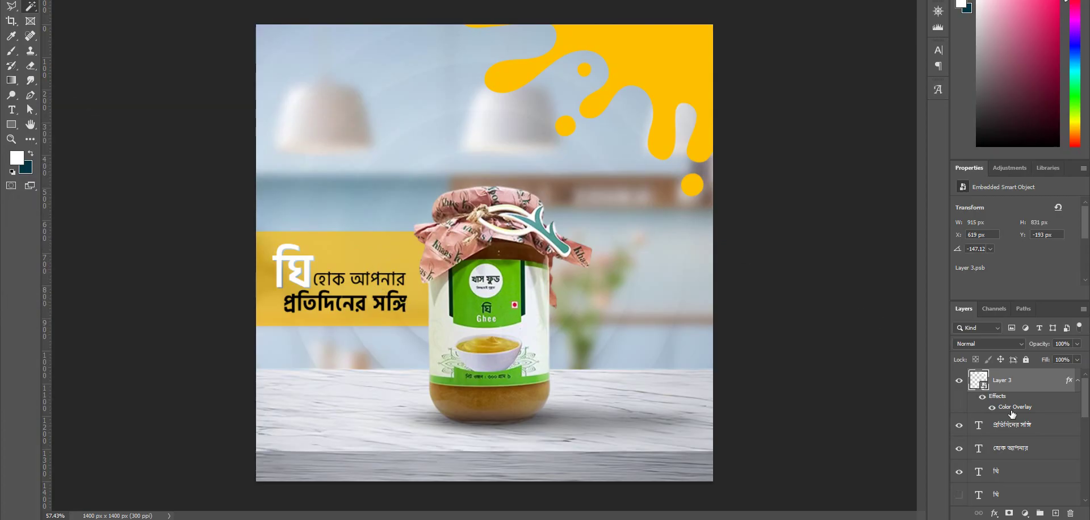
Step: Keep the slogan banner rectangle's colour at ffc000 and raise its layer fill to 100%
scroll(1012, 413, "down", 5)
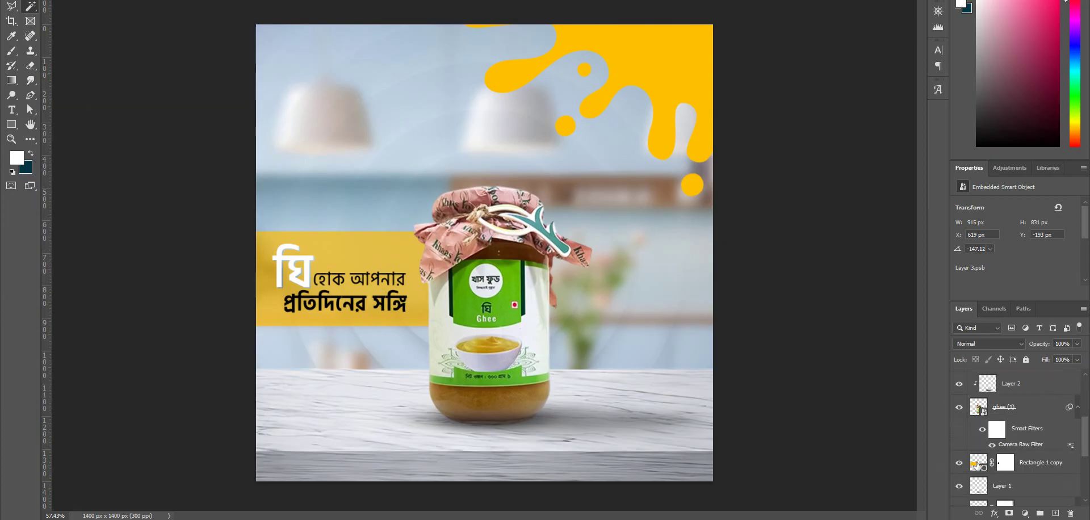
double_click(977, 463)
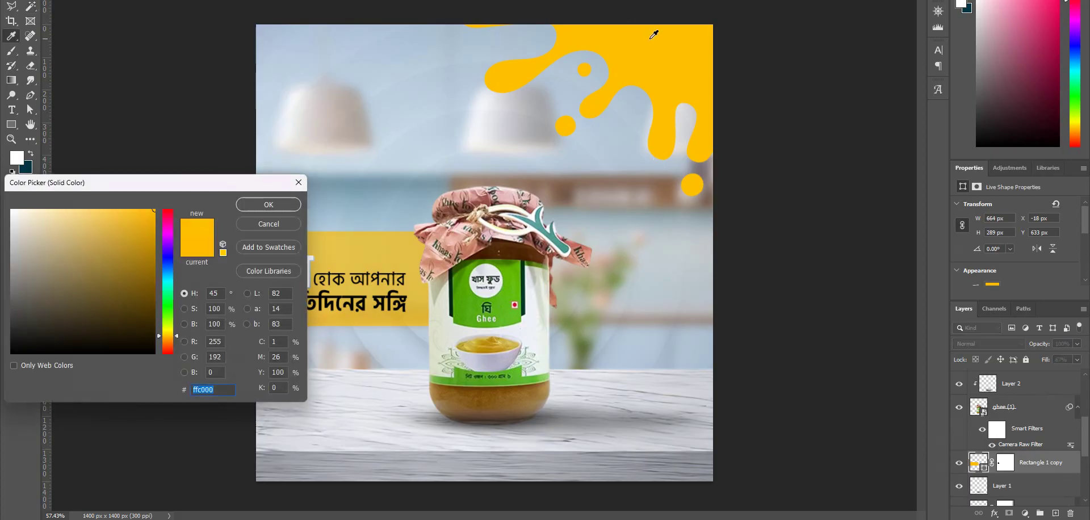
key("Return")
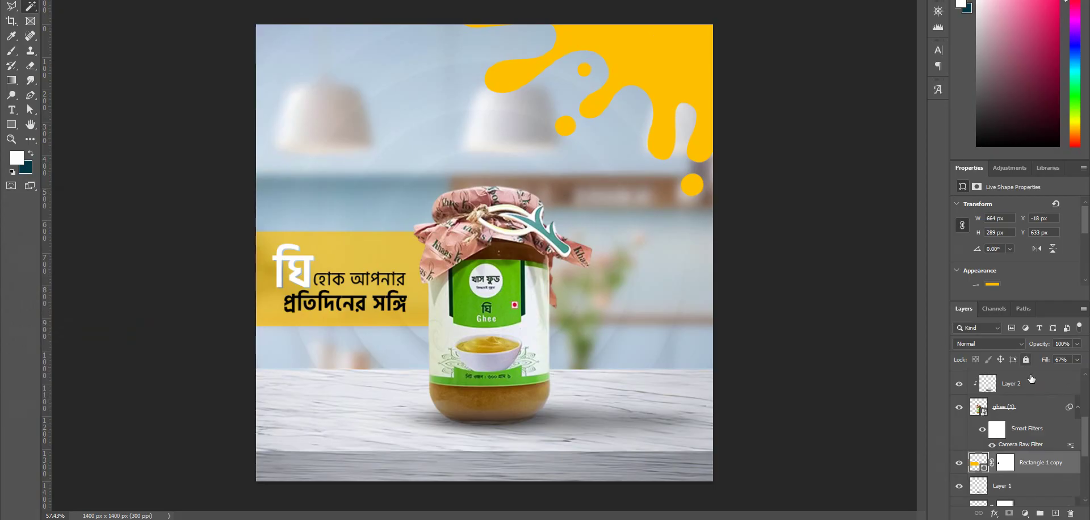
left_click_drag(1047, 360, 1087, 354)
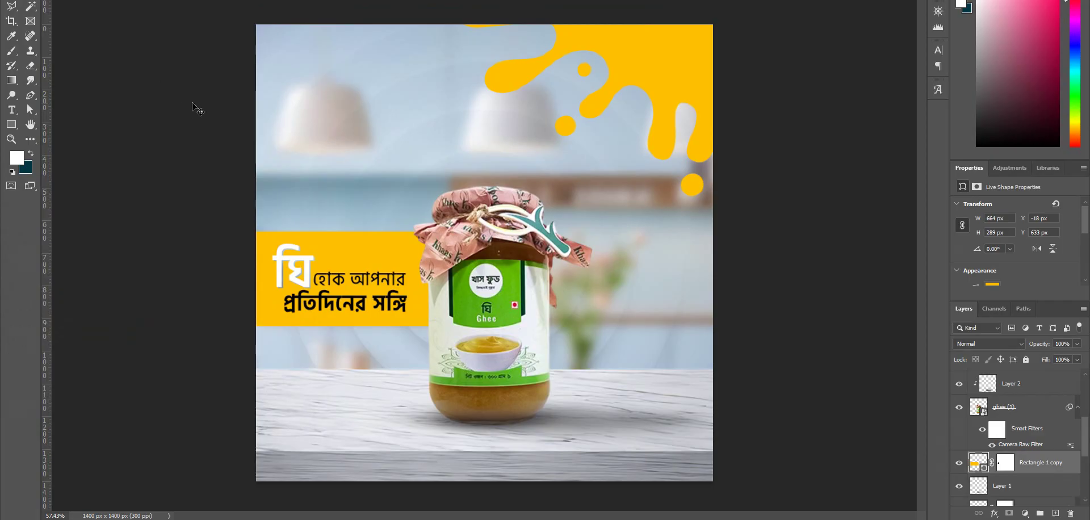
Step: Open the UDB SMD 413 PSD file from the US Drop BD folder on New Volume (E:)
left_click(691, 60)
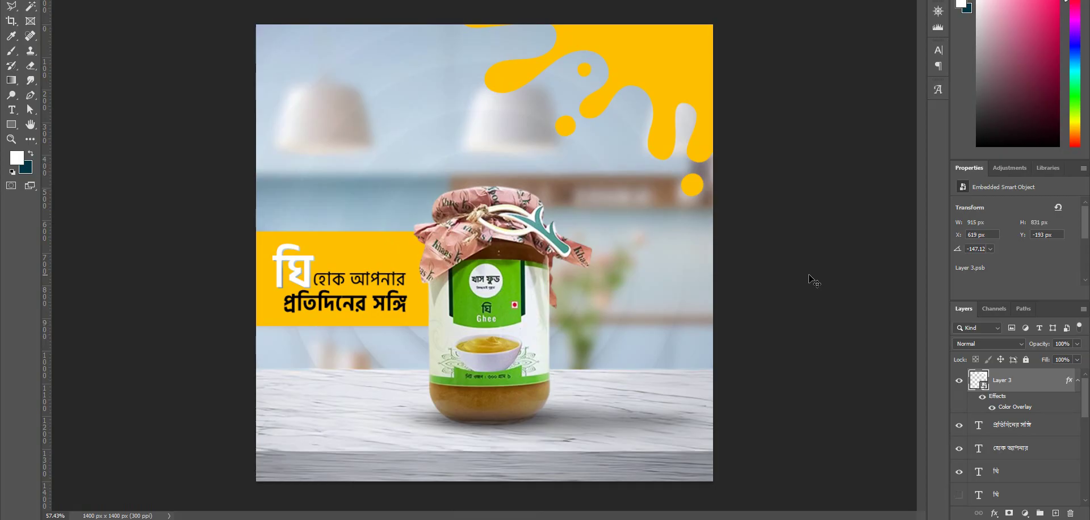
key("ctrl+o")
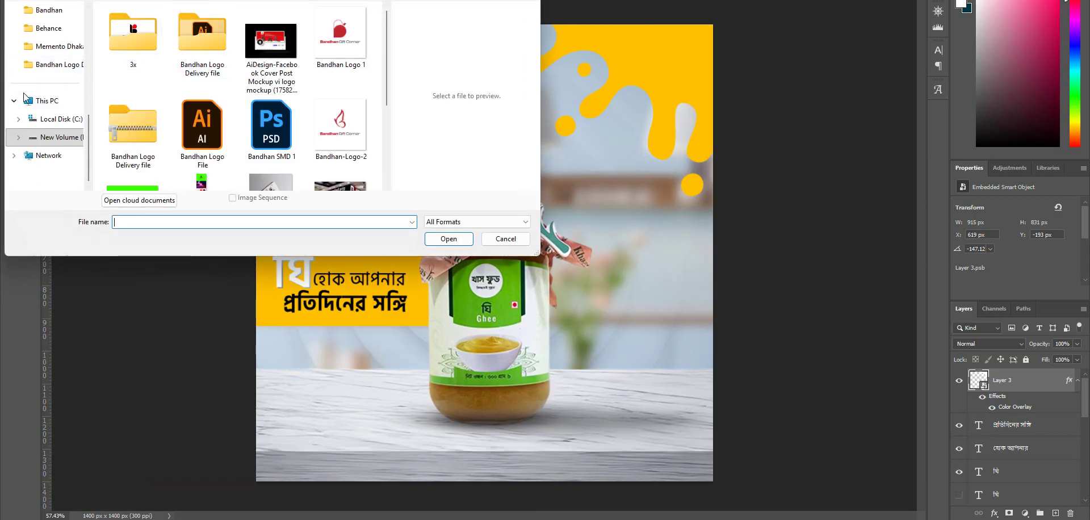
scroll(29, 102, "up", 3)
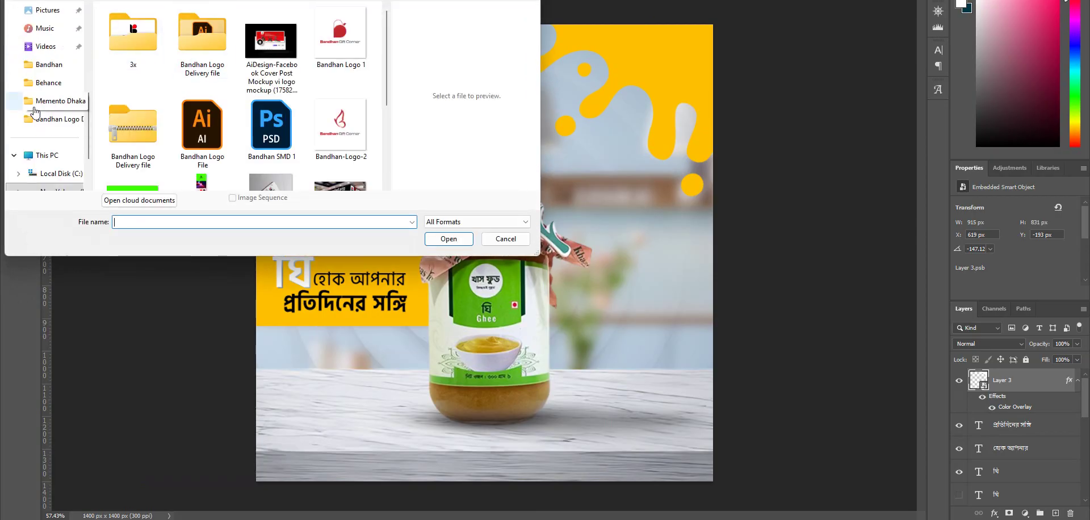
scroll(34, 111, "down", 1)
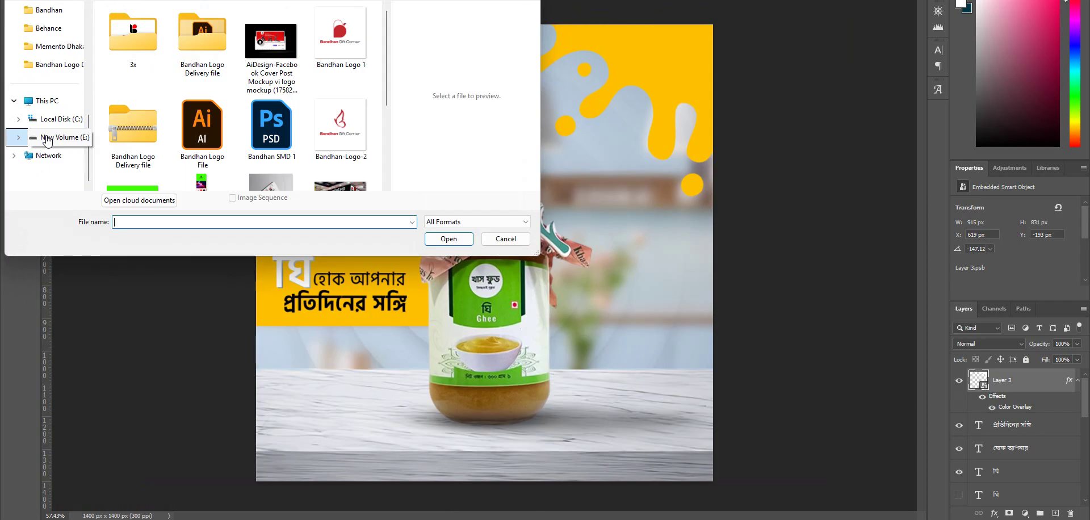
left_click(47, 139)
scroll(183, 139, "down", 6)
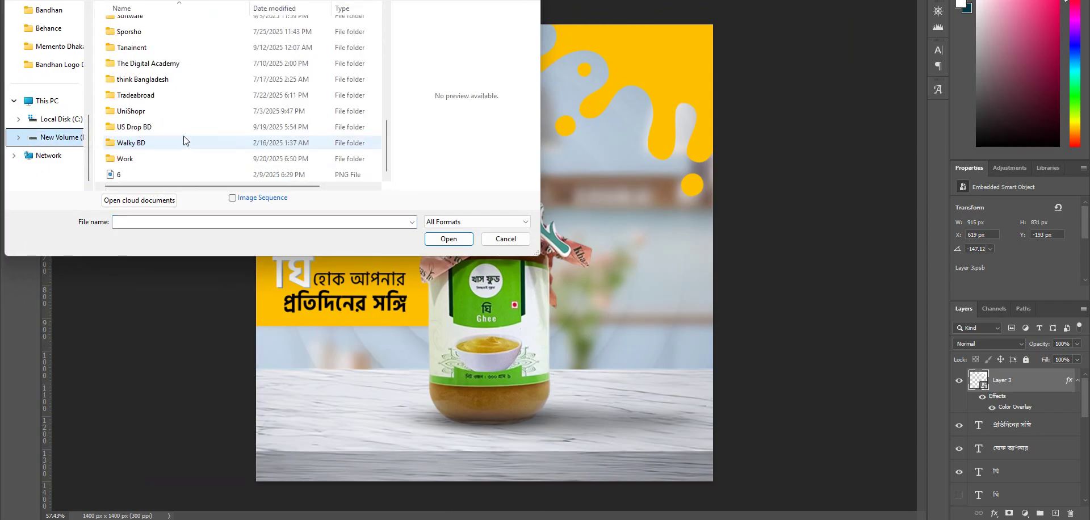
double_click(191, 132)
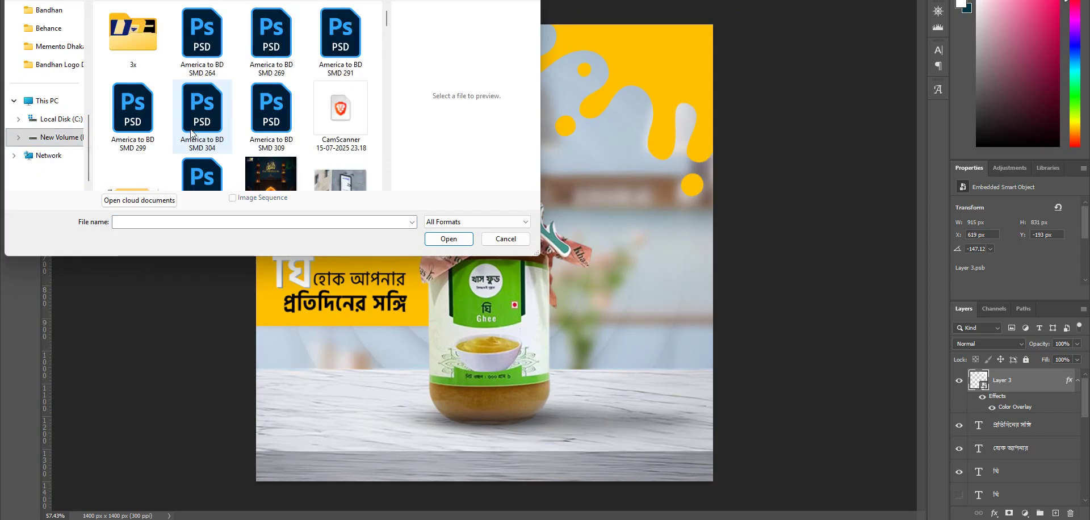
scroll(191, 133, "down", 10)
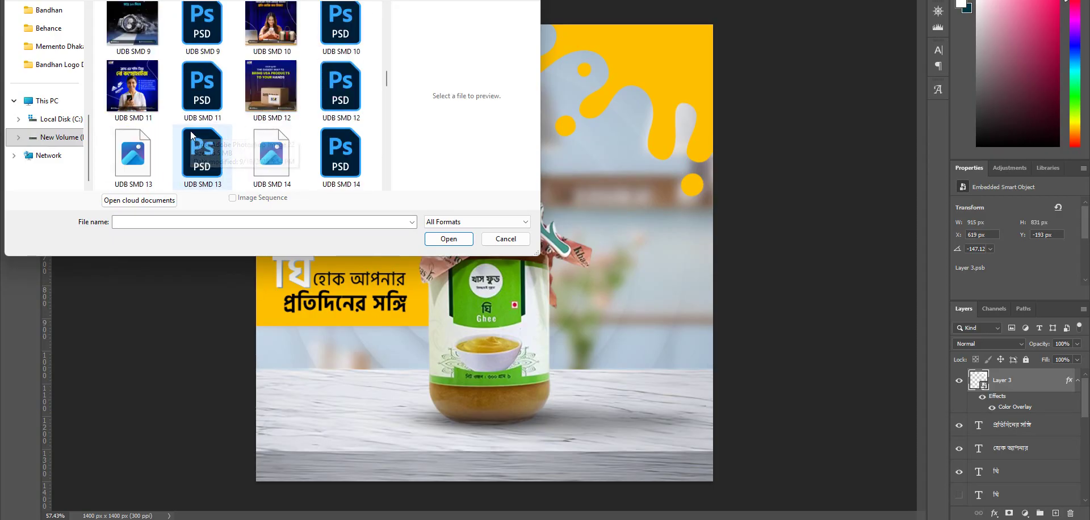
scroll(191, 135, "down", 6)
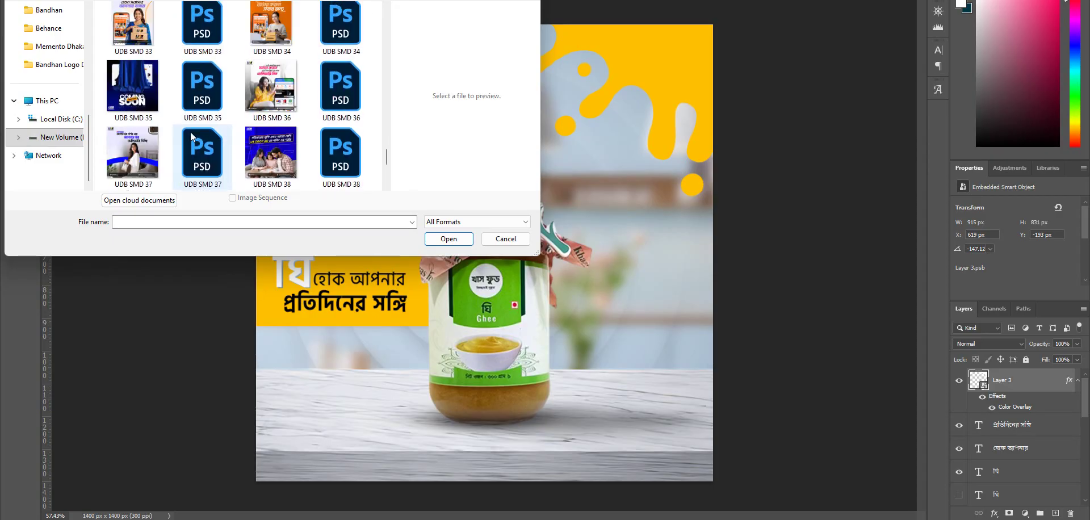
scroll(207, 145, "down", 2)
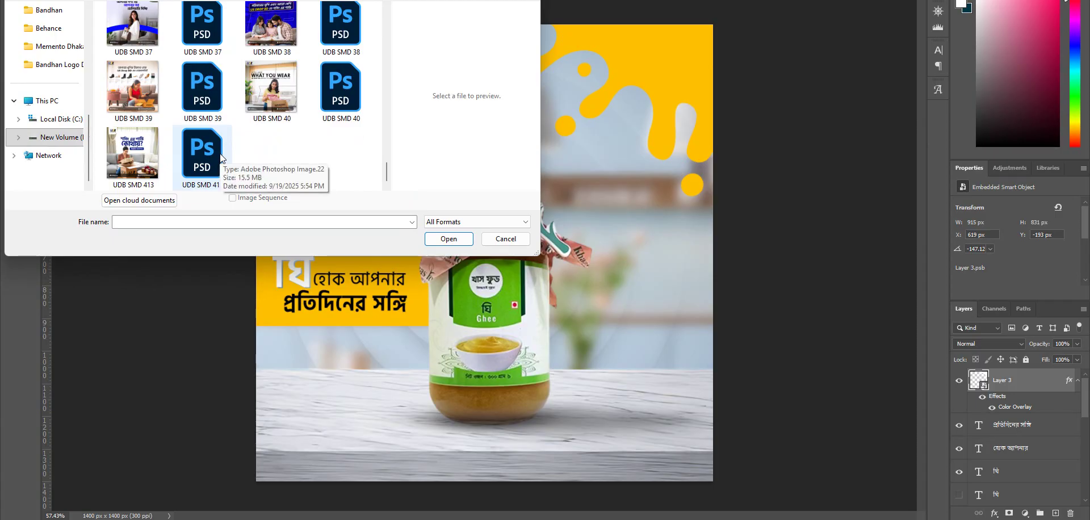
left_click(220, 158)
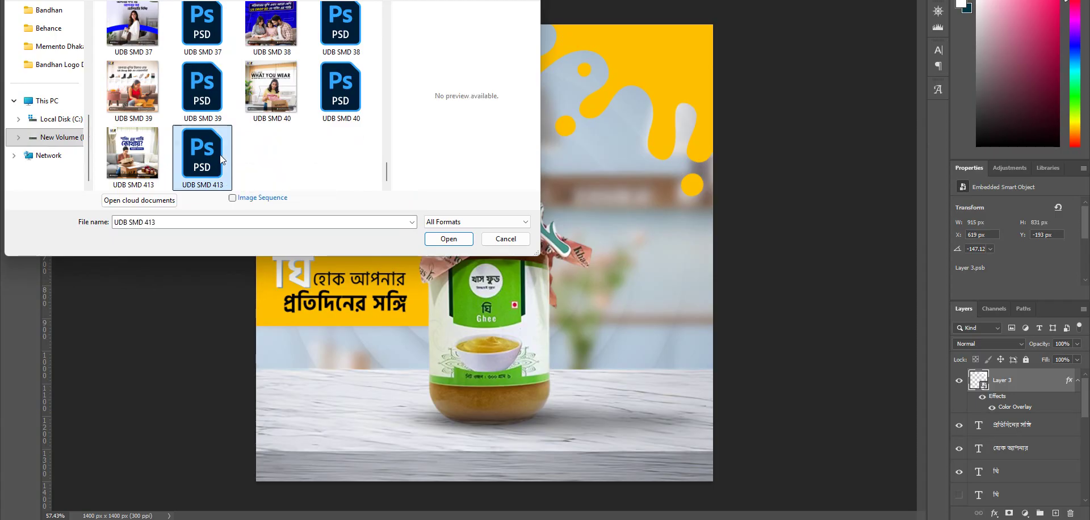
left_click(438, 239)
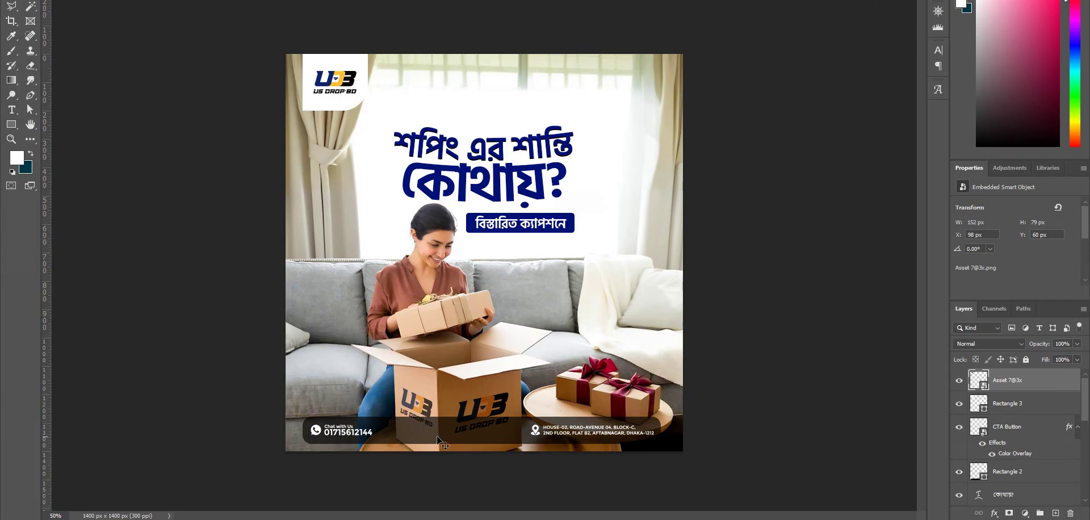
Step: Copy the US Drop BD logo, contact details and dark footer bar from UDB SMD 413 into the ghee ad and nudge them into place
left_click(369, 435)
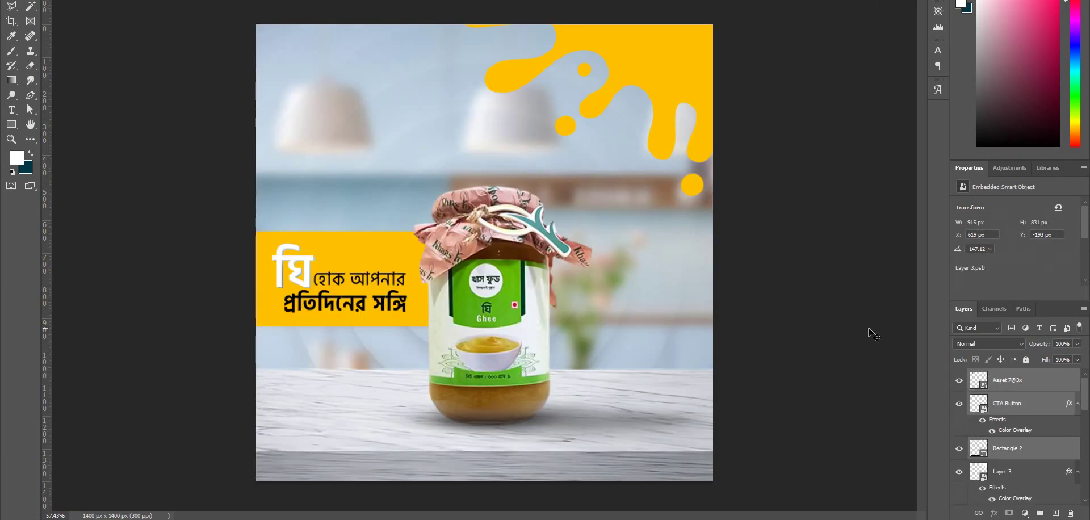
key("Left")
key("Left")
key("Left")
key("Left")
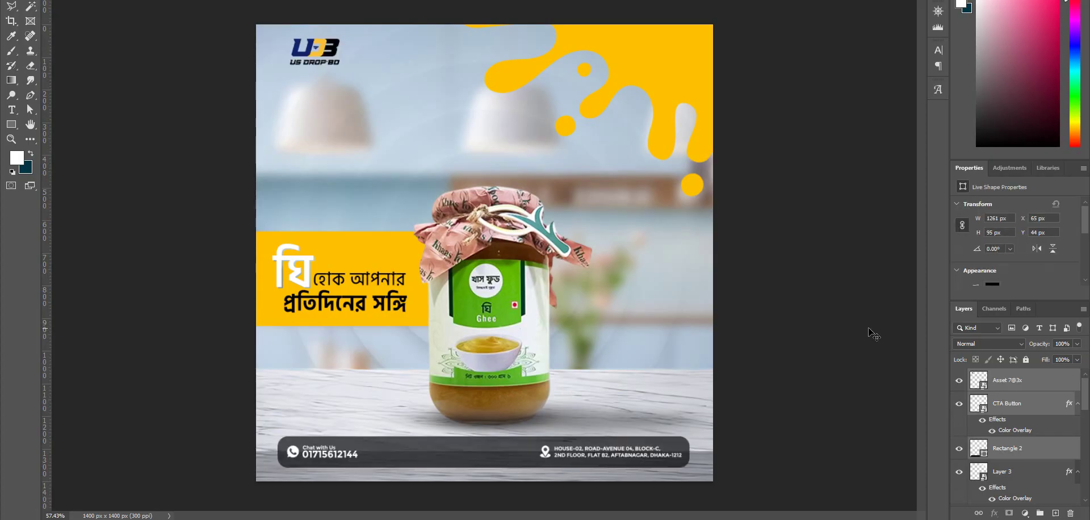
key("Down")
key("Down")
Step: Move the US Drop BD logo so its left edge lines up with the footer bar
left_click(872, 335)
left_click_drag(328, 55, 311, 54)
left_click(826, 302)
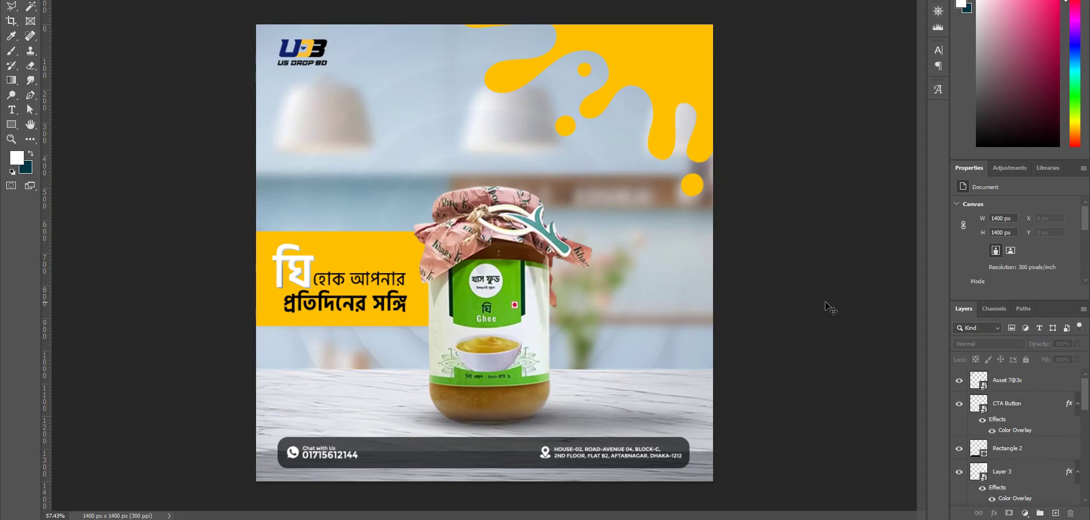
Step: Stamp all visible layers into a new topmost layer and convert it to a smart object
scroll(1060, 432, "down", 6)
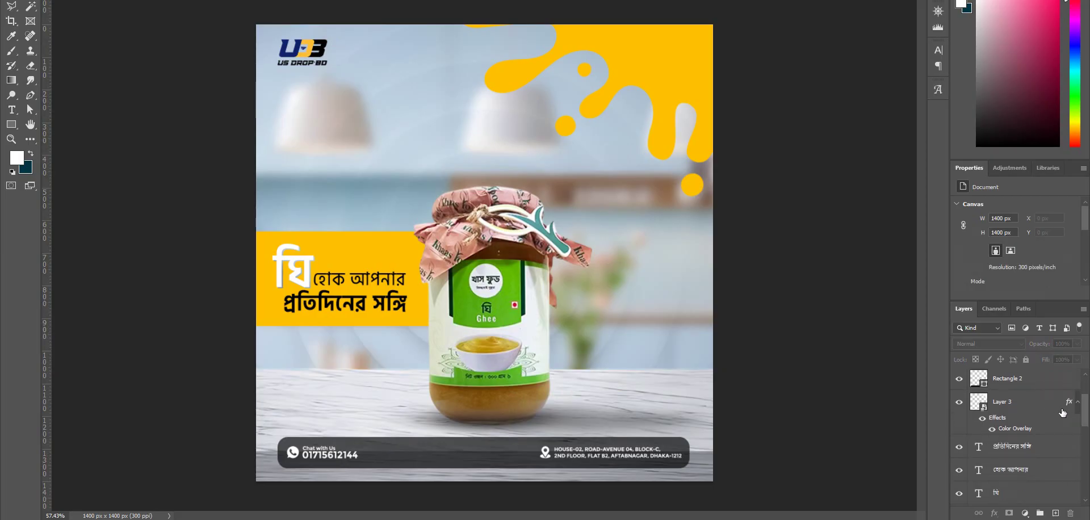
left_click(1033, 489)
scroll(1033, 489, "up", 5)
scroll(1033, 489, "up", 3)
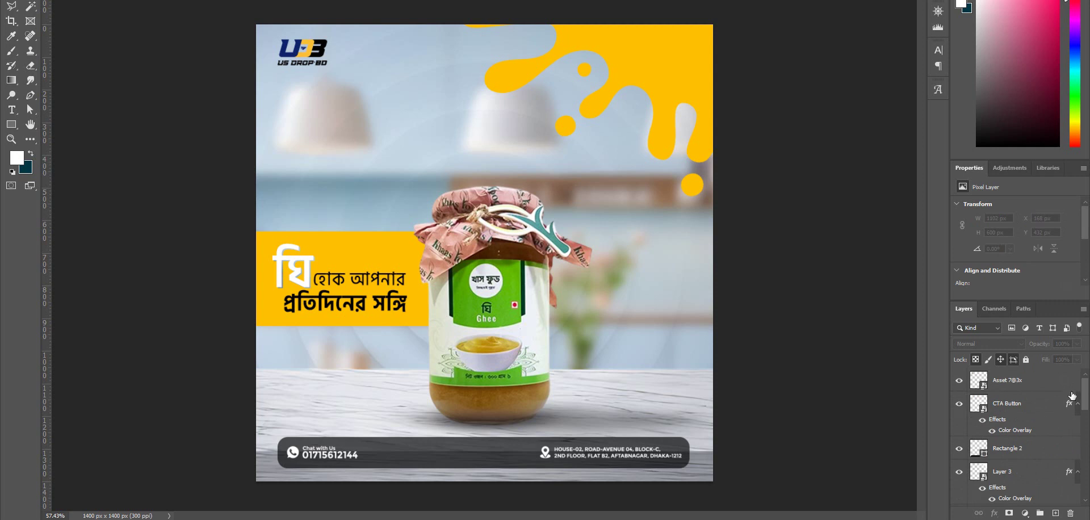
left_click(1053, 392, "shift")
key("ctrl+alt+shift+e")
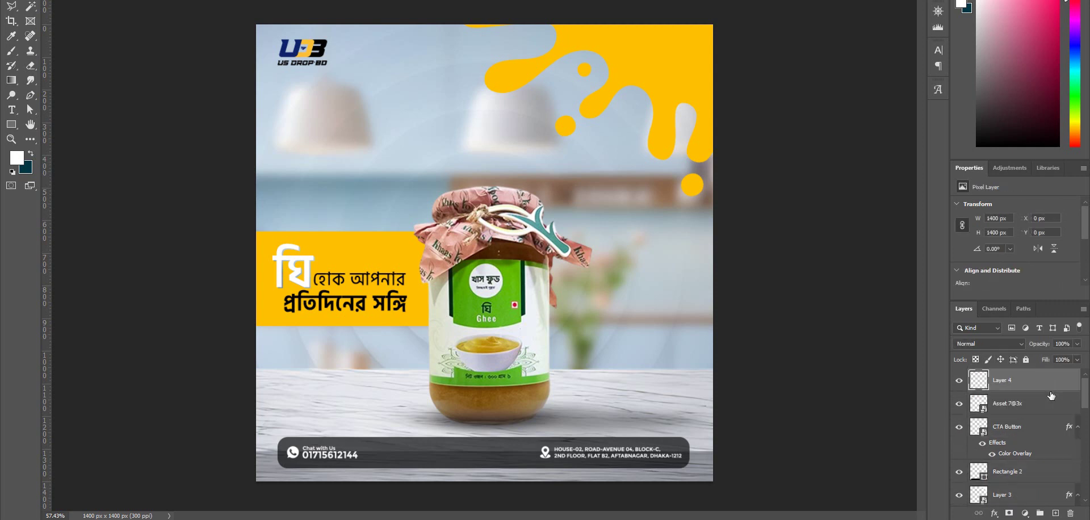
key("ctrl+alt+shift+s")
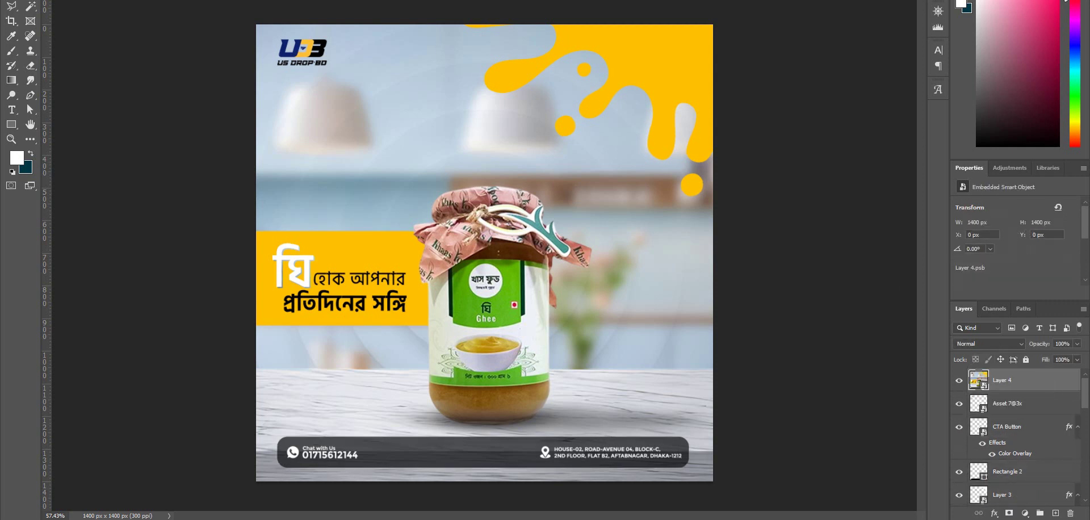
Step: Apply the Camera Raw Filter to the stamped smart object, setting Exposure to +0.50 and Contrast to +20
key("alt+t")
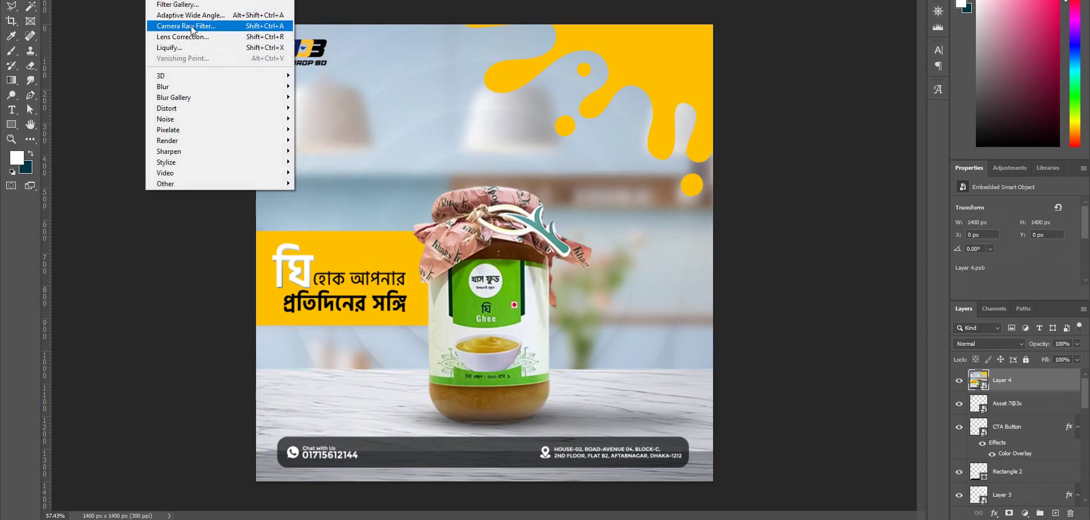
left_click(193, 31)
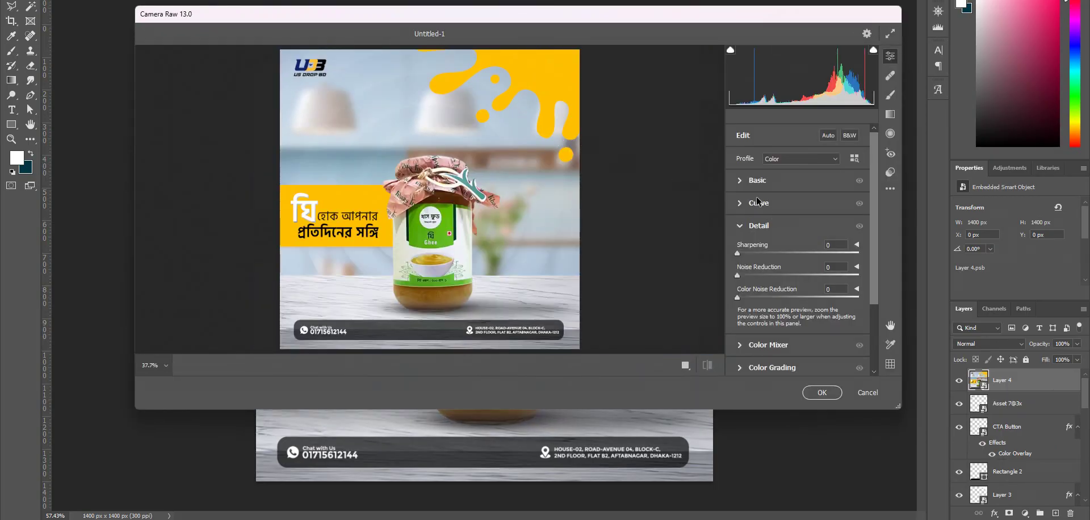
left_click(741, 181)
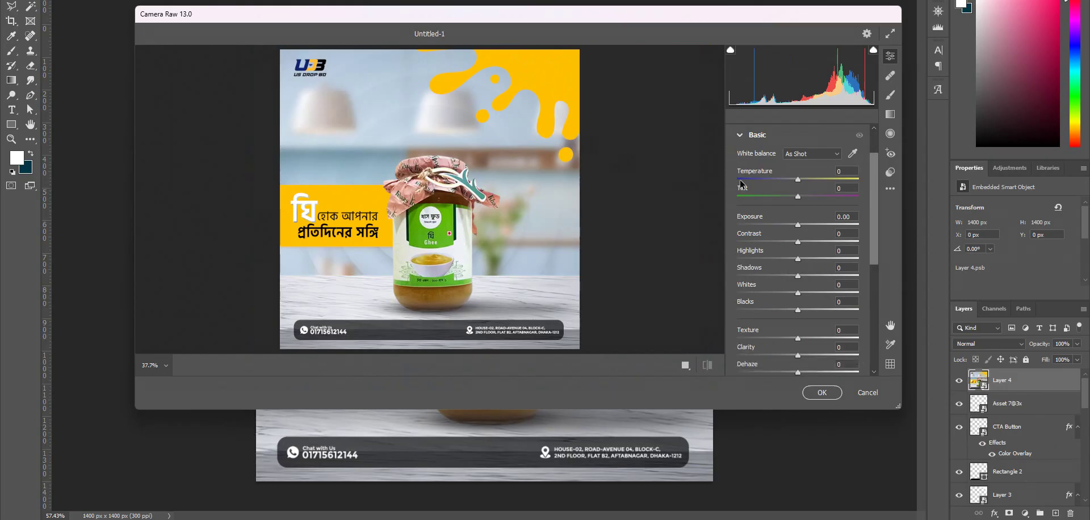
left_click(803, 224)
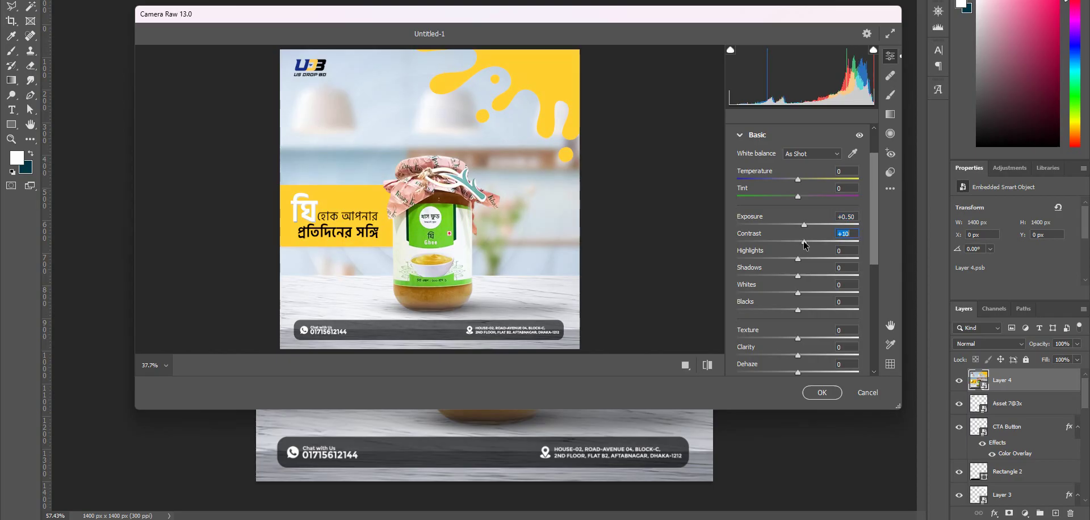
left_click(810, 241)
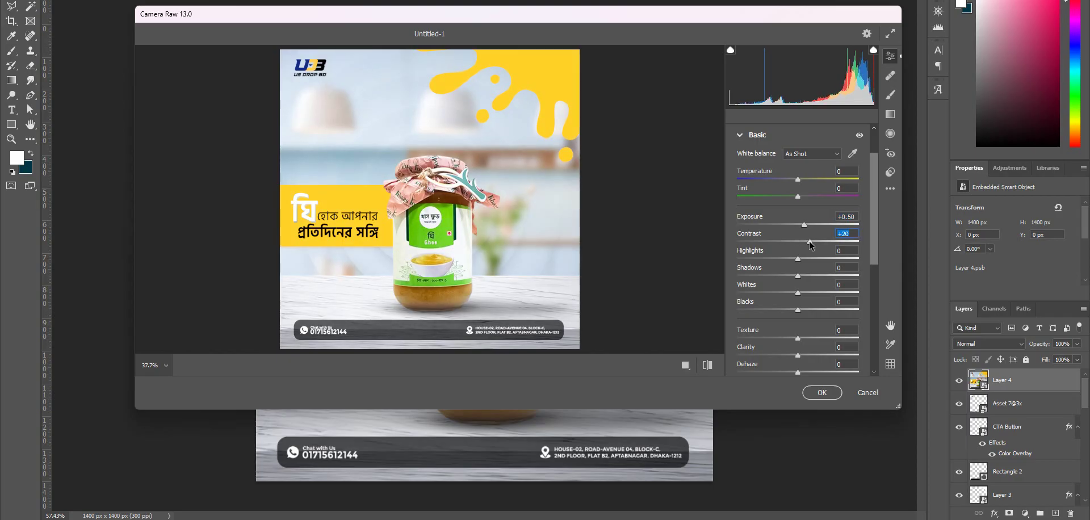
Step: Set the Camera Raw Highlights to +12, Shadows to -15, Whites to +10 and Blacks to -11
left_click(805, 259)
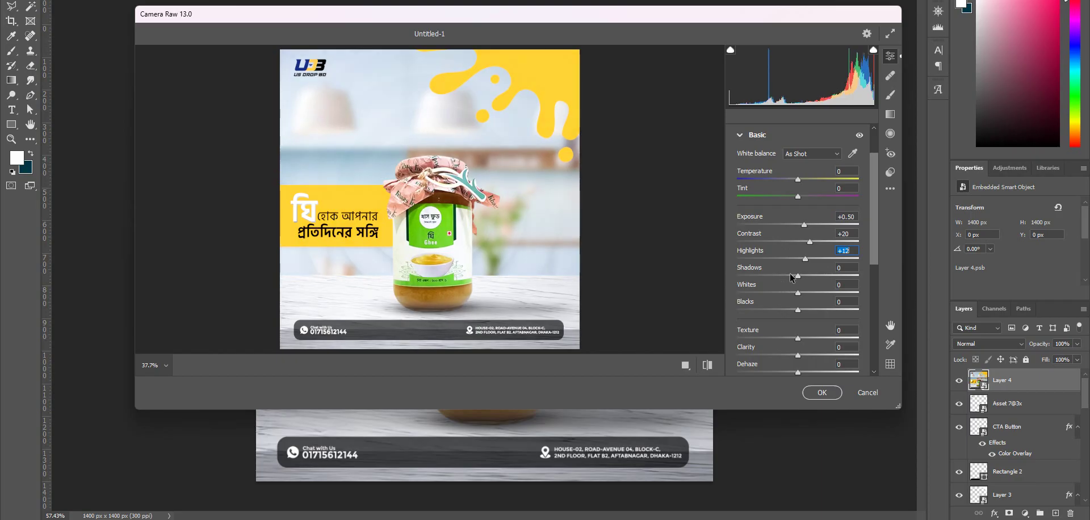
left_click(789, 276)
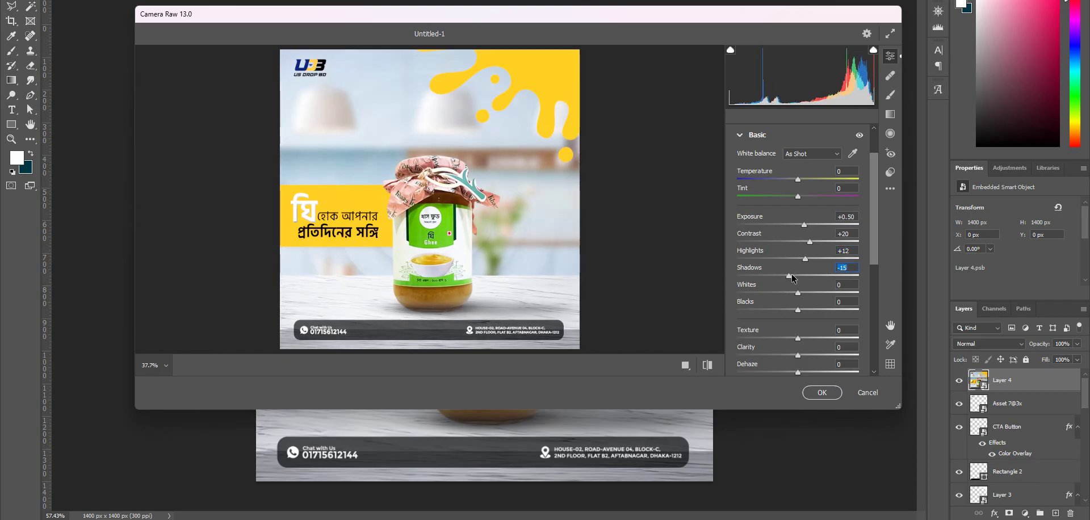
left_click(805, 294)
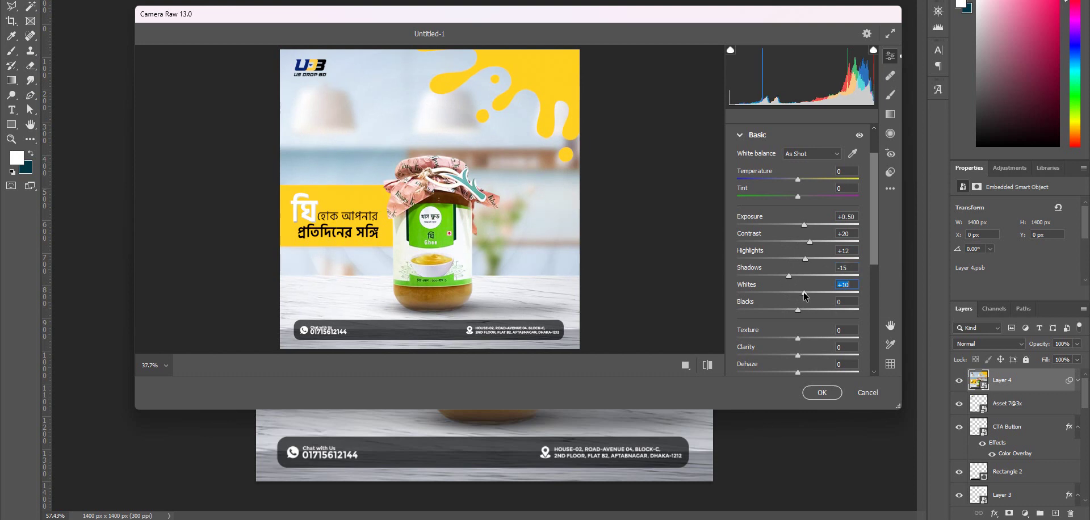
left_click(791, 310)
Step: Set Texture to +7, adjust Saturation, and apply the Camera Raw grade to the layer
scroll(770, 307, "down", 1)
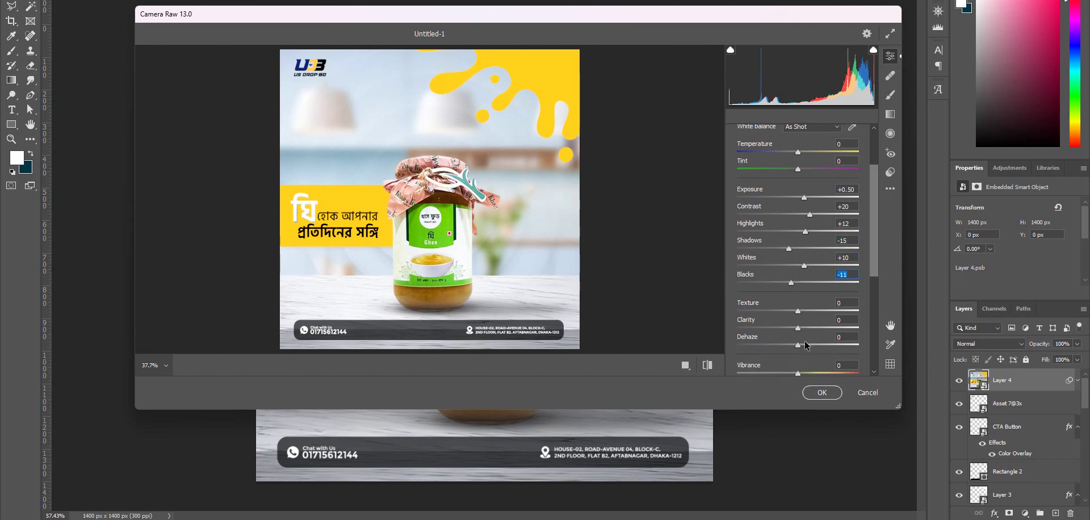
left_click(802, 311)
scroll(778, 325, "down", 1)
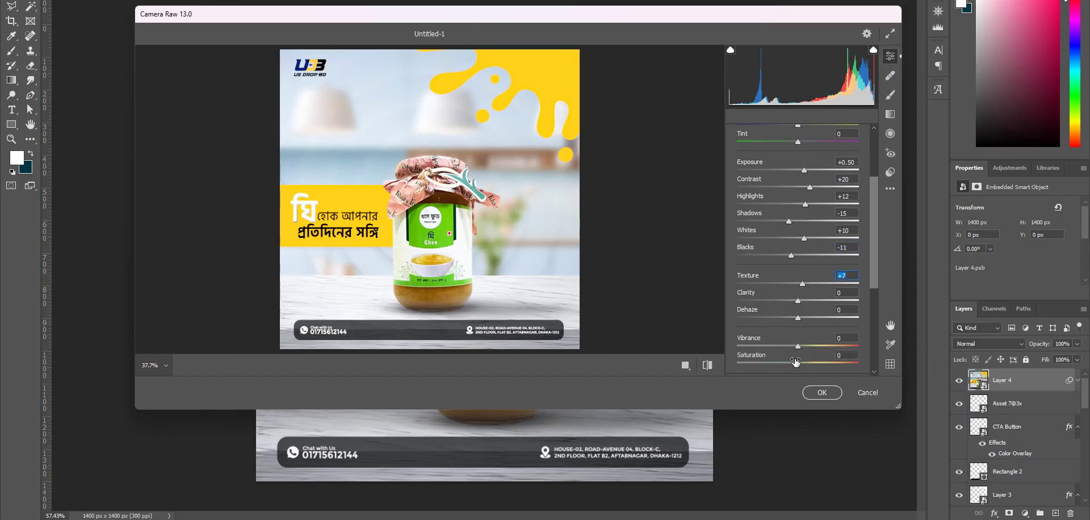
left_click(798, 363)
left_click(822, 393)
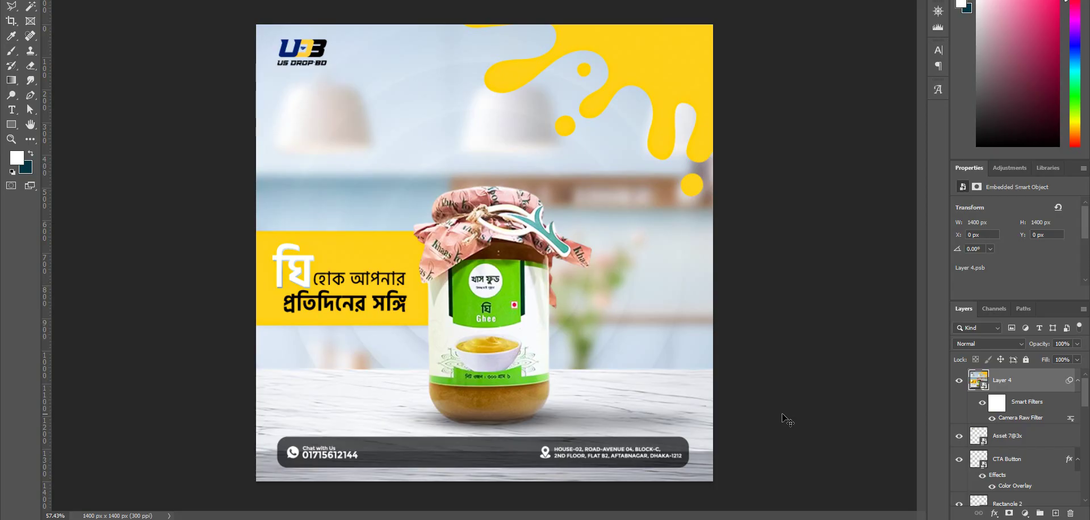
Step: Switch to Facebook in the browser and open The Digital Academy group from the recent searches
key("alt+Tab")
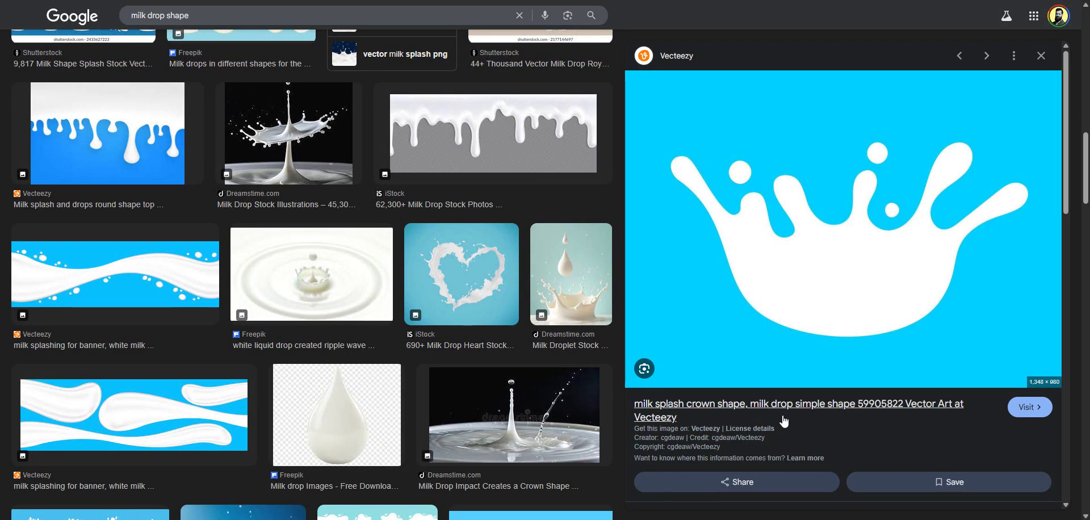
key("alt+Tab")
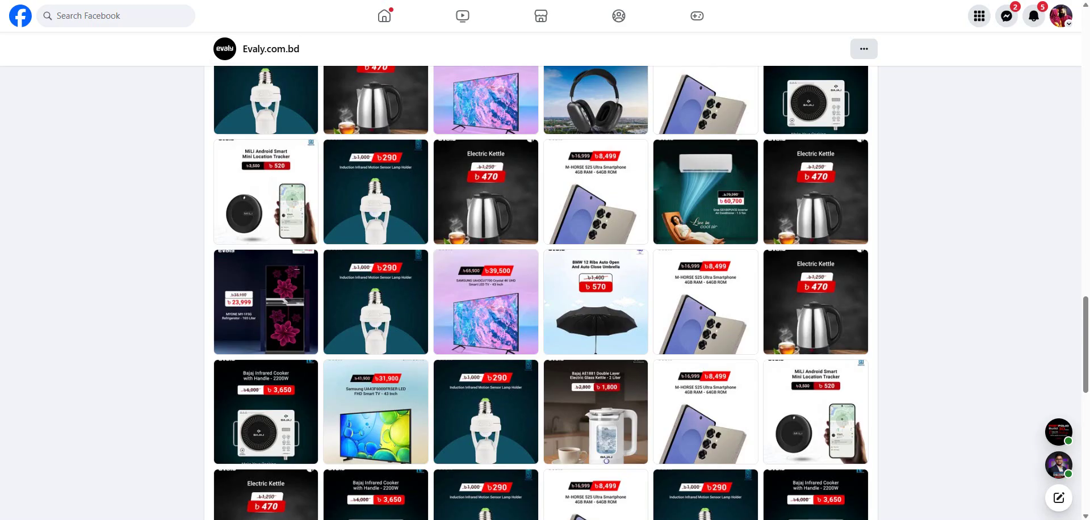
left_click(140, 15)
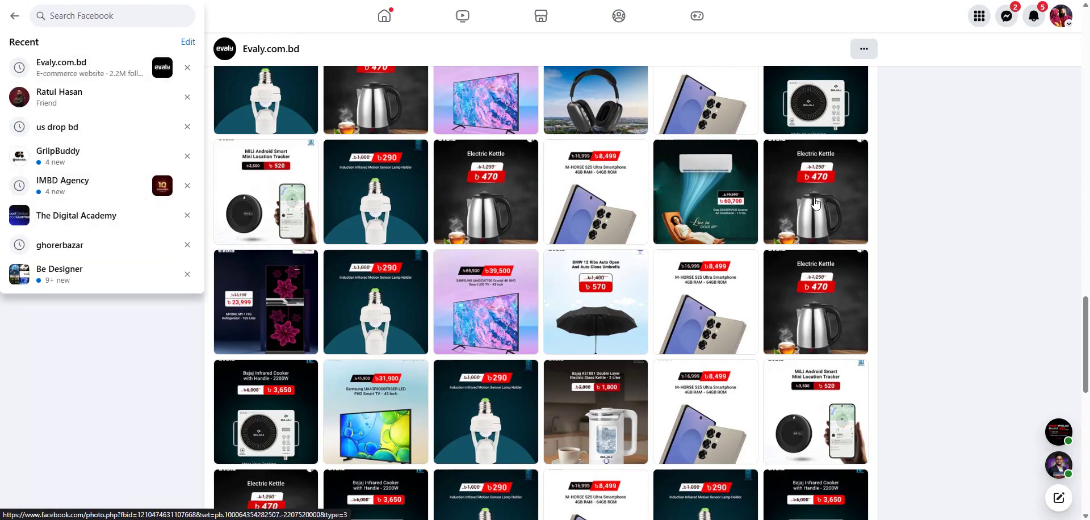
left_click(76, 215)
Step: Find the "Travel Social Media Creative Ads Design" post in the group and view its two Thailand ads full size
scroll(586, 321, "down", 15)
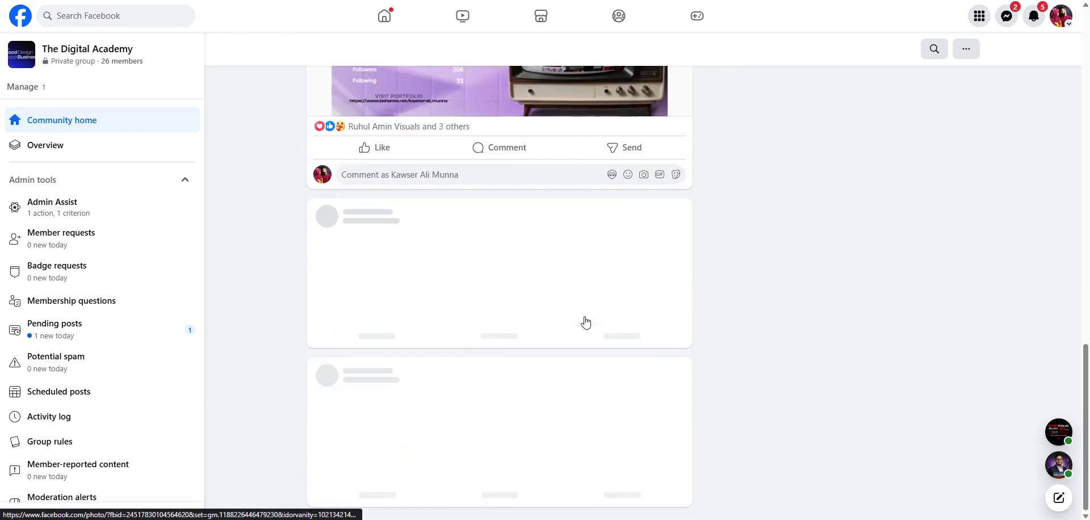
scroll(534, 220, "down", 4)
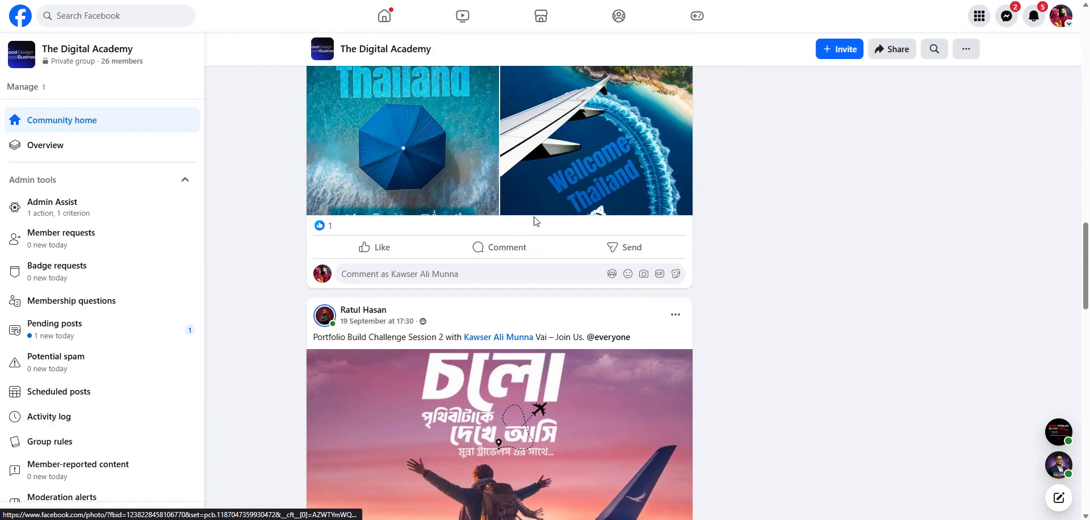
scroll(534, 220, "up", 2)
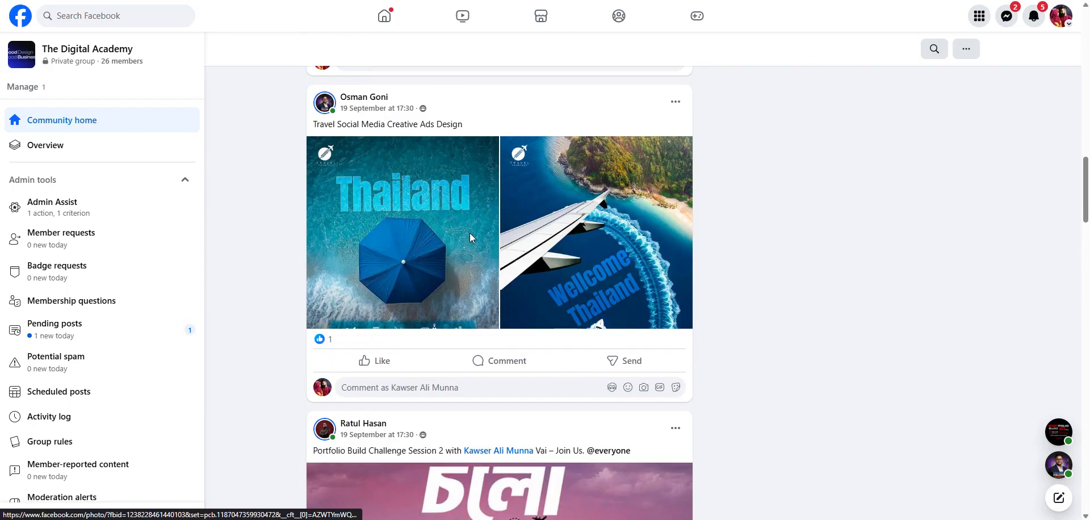
left_click(469, 233)
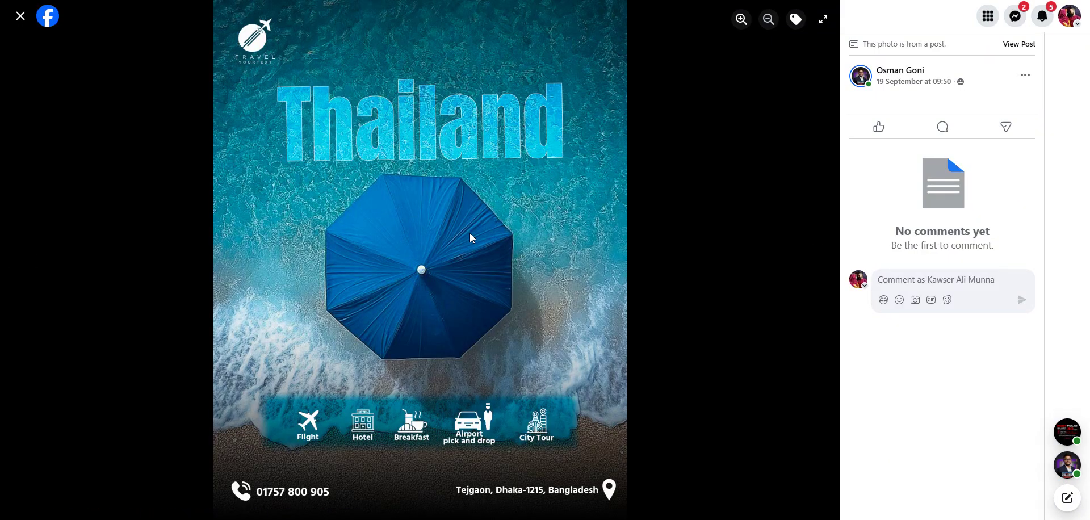
mouse_move(469, 233)
key("Right")
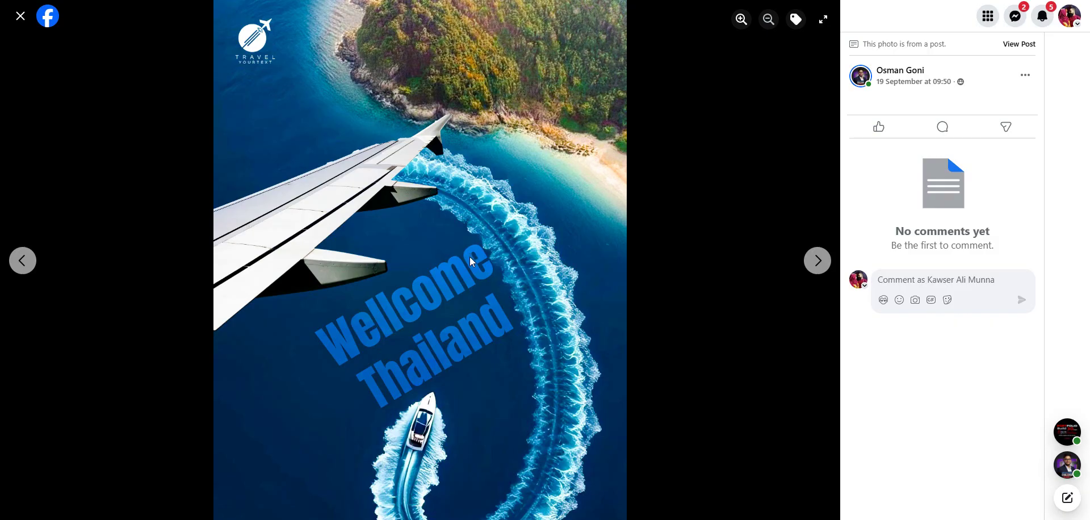
key("Escape")
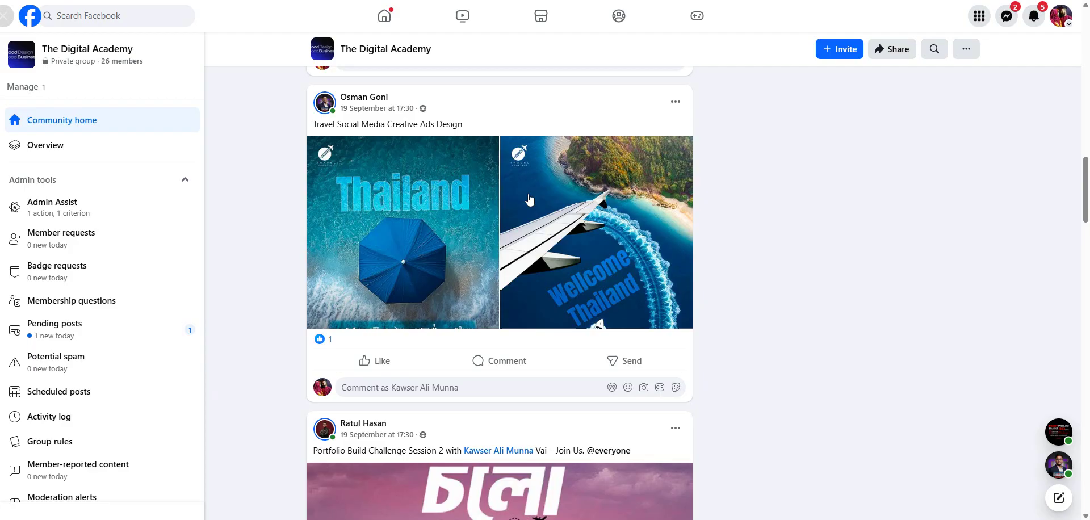
Step: Examine the airplane-wing travel ad in the Portfolio Build Challenge Session 2 post at full size and zoomed in
scroll(625, 216, "down", 3)
scroll(625, 216, "down", 4)
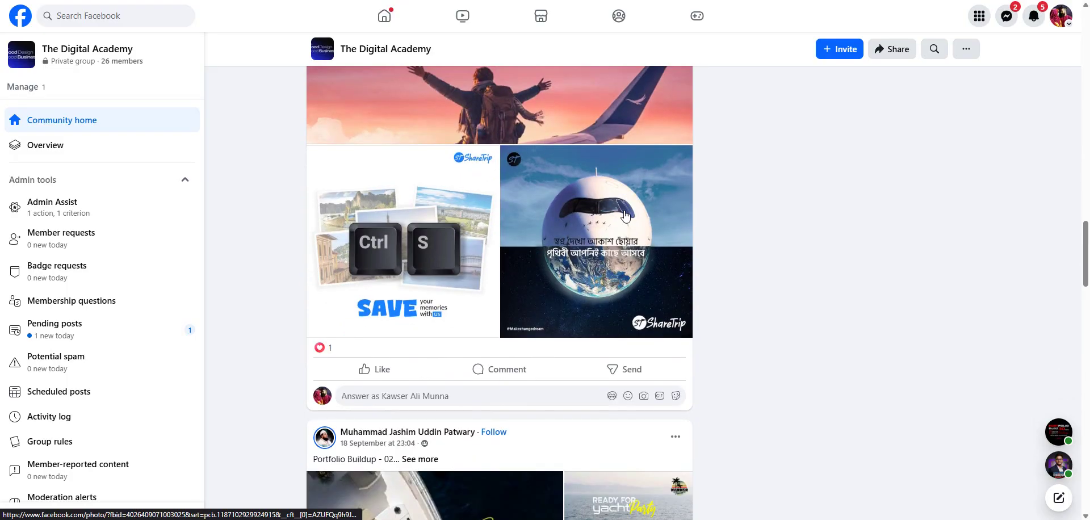
scroll(571, 269, "up", 5)
left_click(571, 269)
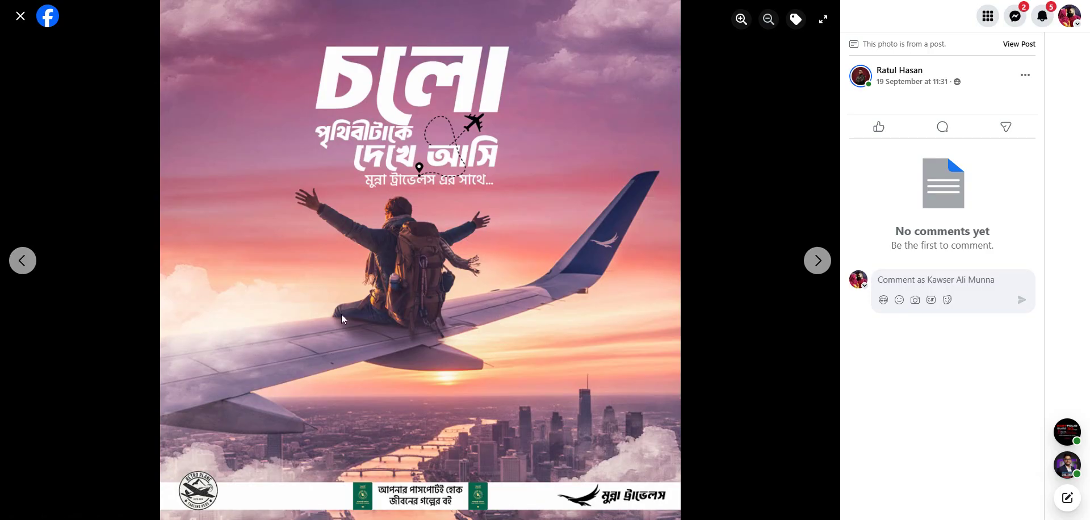
left_click(741, 17)
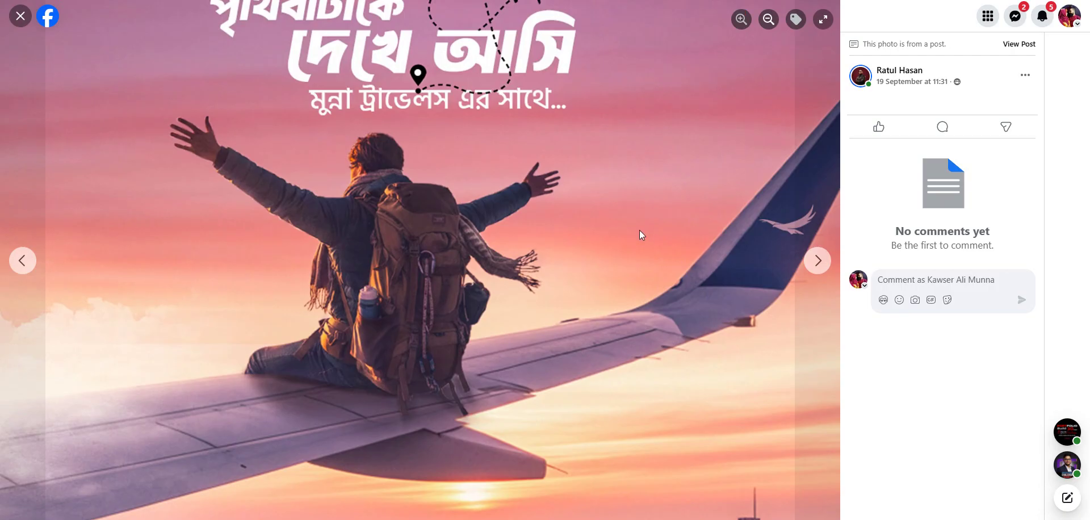
left_click(768, 22)
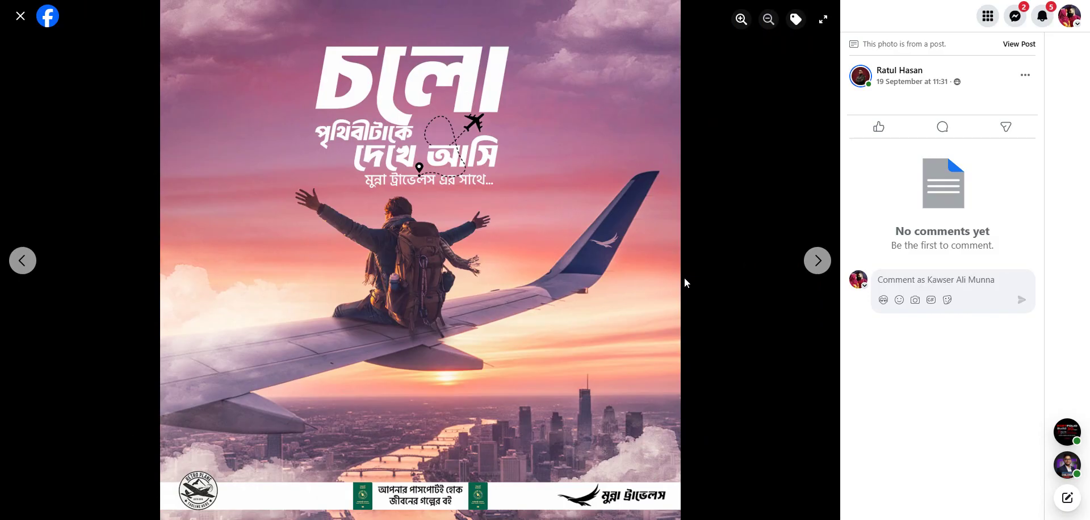
key("Escape")
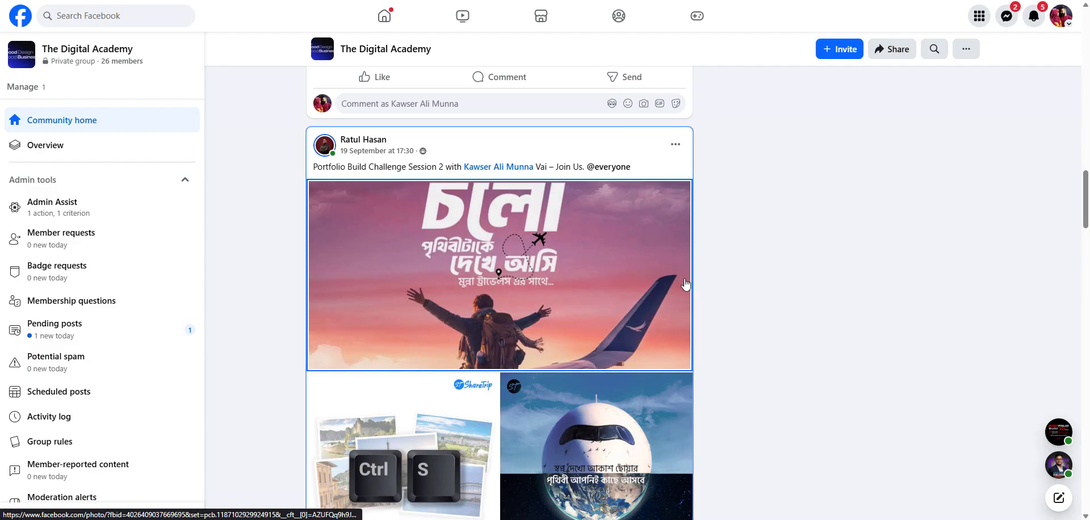
Step: Compare the ShareTrip "Save your memories with us" ad and the airplane-globe ad from the same post at full size
scroll(686, 284, "down", 4)
left_click(462, 315)
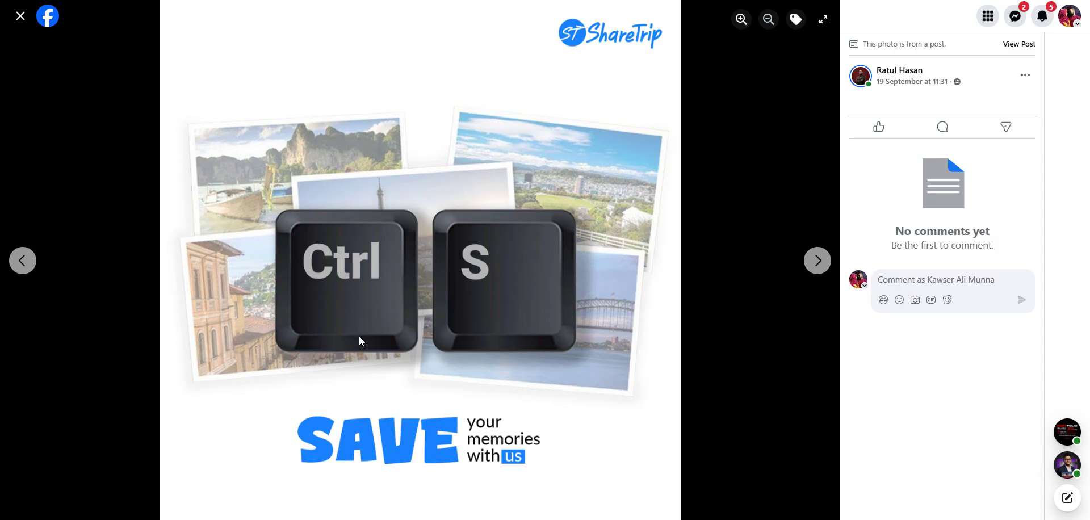
key("Right")
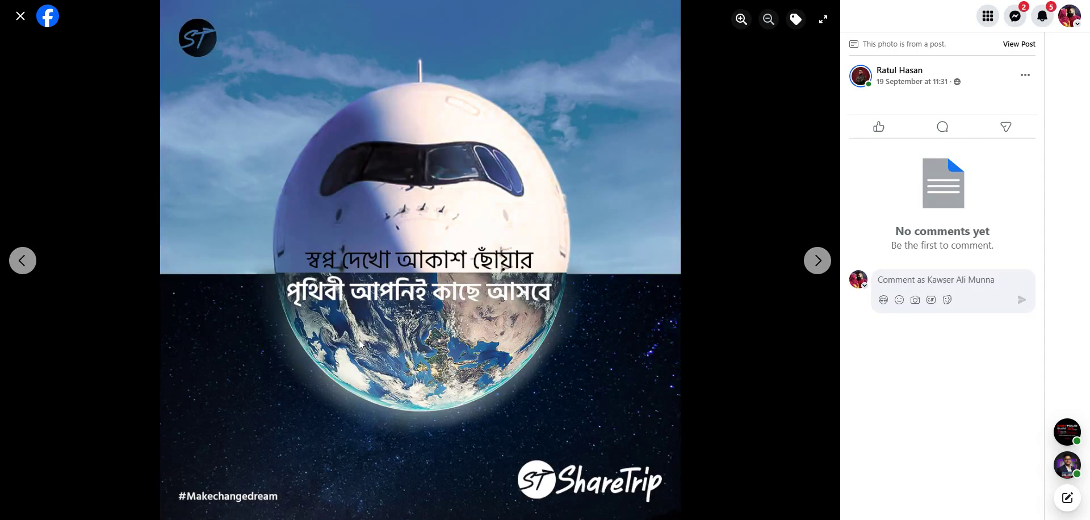
key("Left")
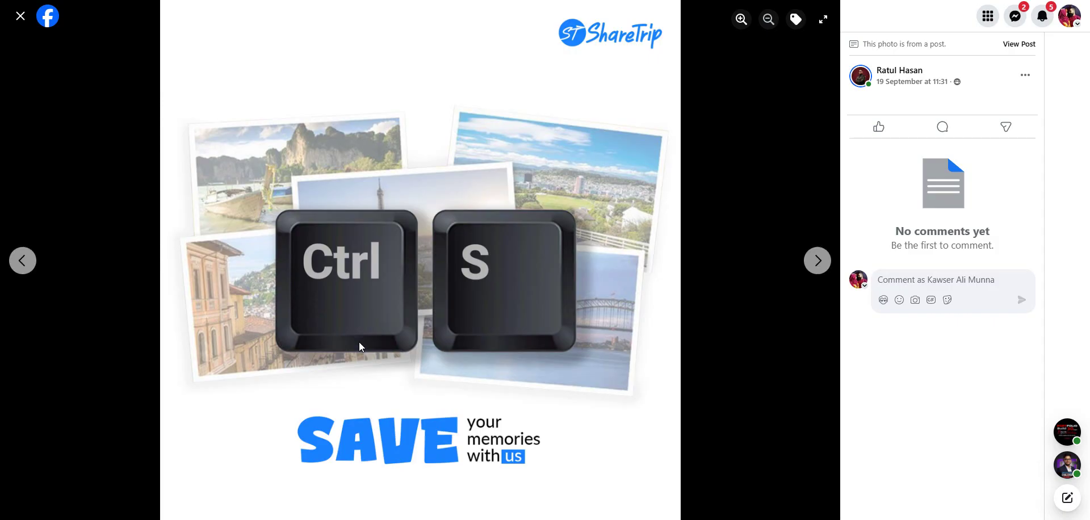
key("Right")
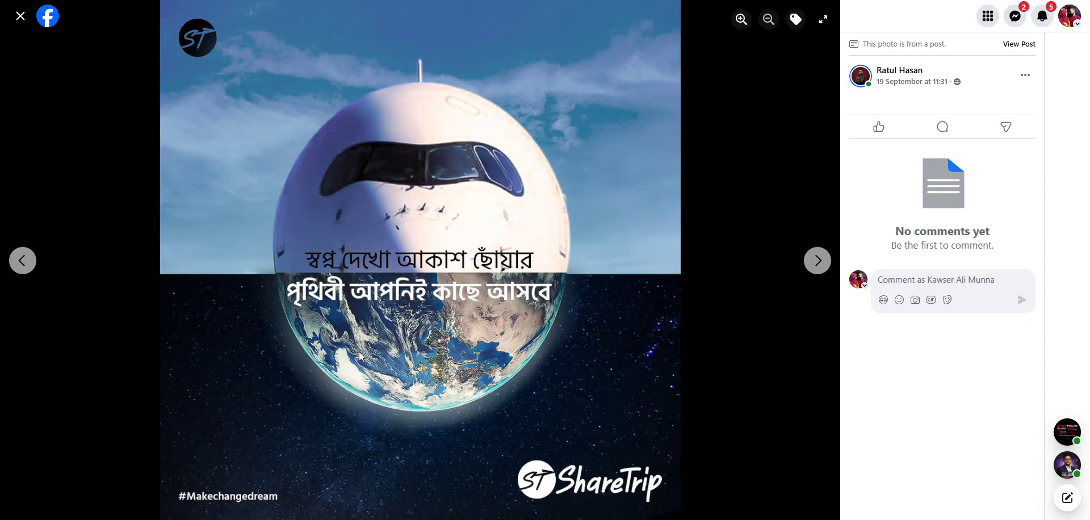
key("Escape")
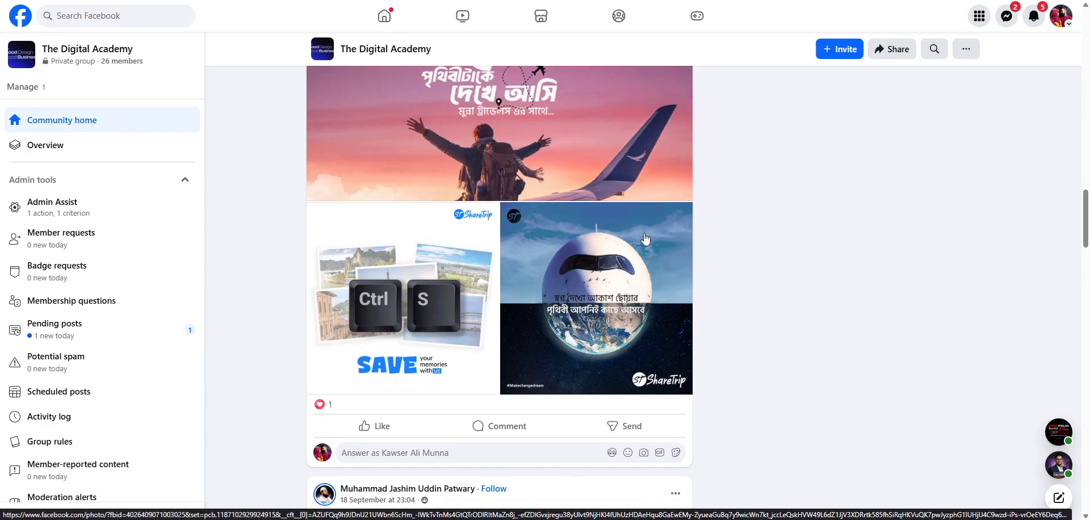
Step: View the "Freedom is Open" and "Explore the Sea on Yacht" ads in the Portfolio Buildup - 02 post, then continue down the feed
scroll(653, 247, "down", 5)
scroll(664, 248, "down", 1)
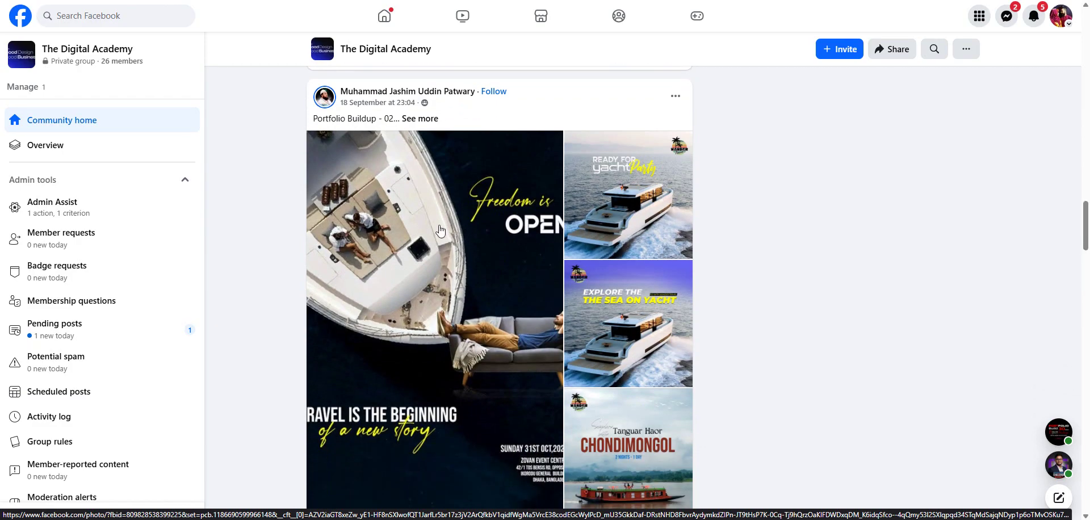
left_click(440, 230)
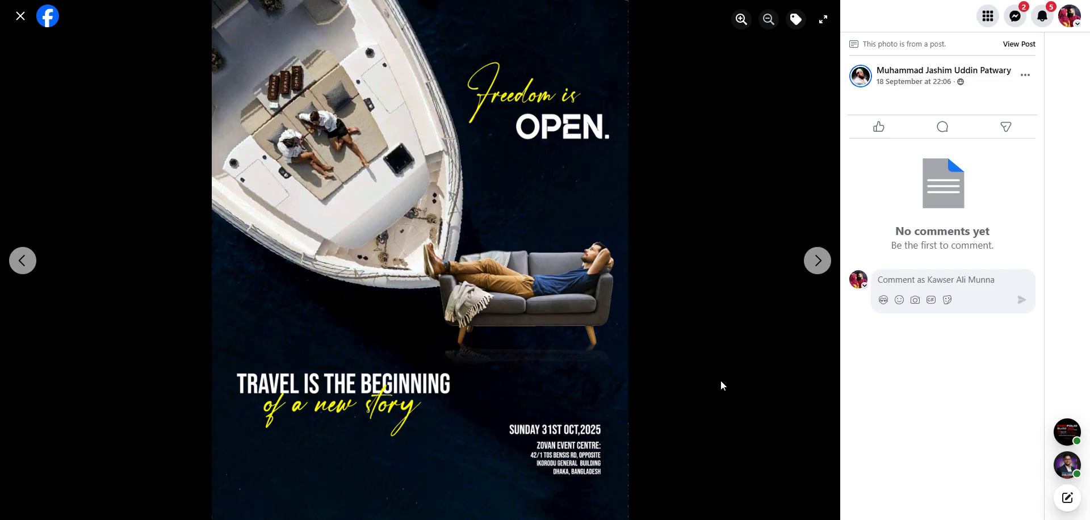
key("Right")
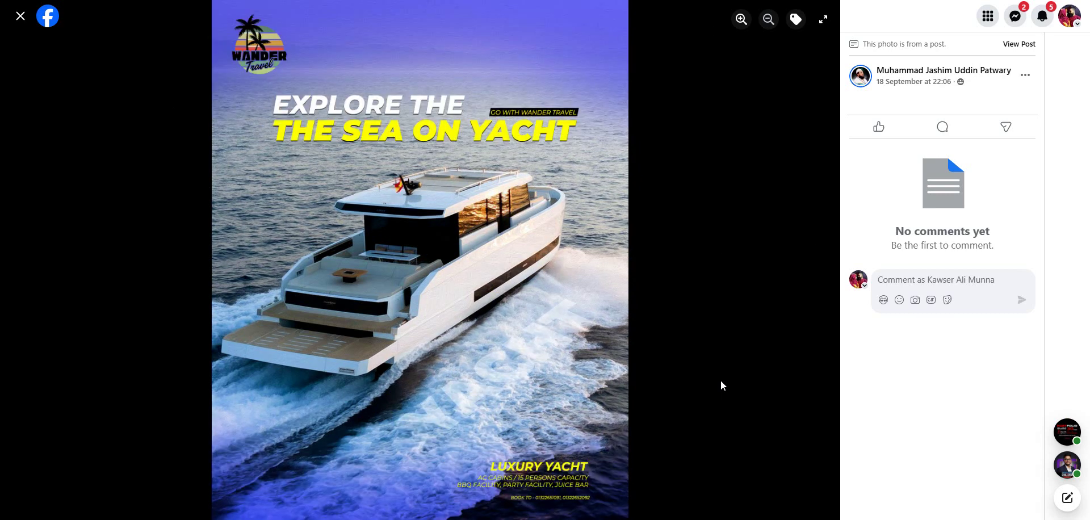
key("Escape")
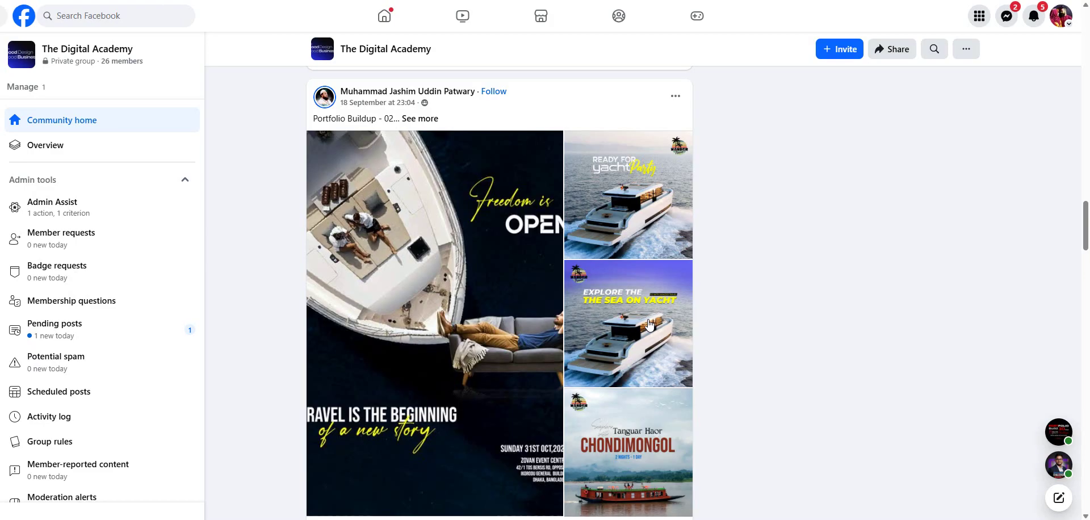
scroll(646, 266, "down", 7)
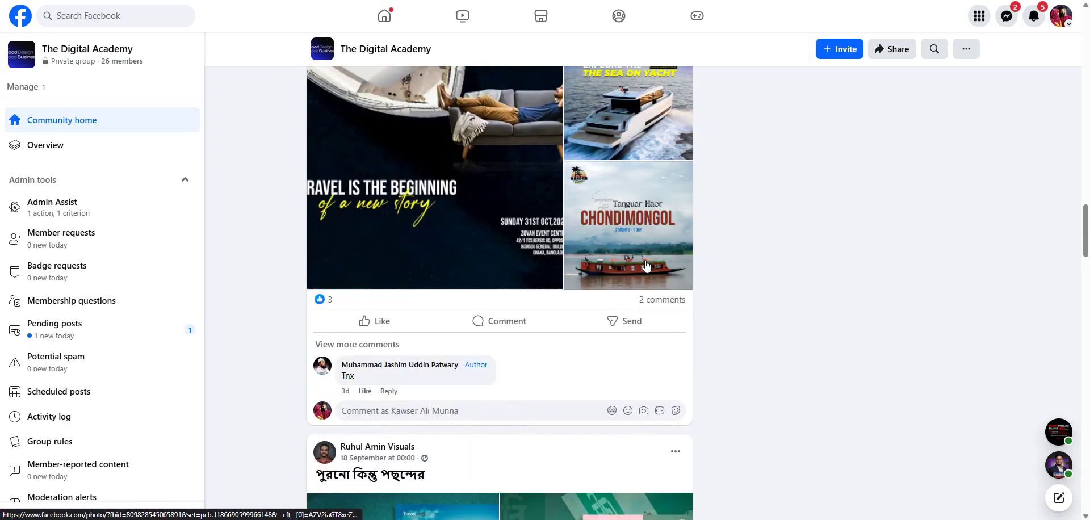
Step: View the "Chose your Next Destination" suitcase ad and the baby-care ads from the same post at full size
scroll(646, 265, "down", 3)
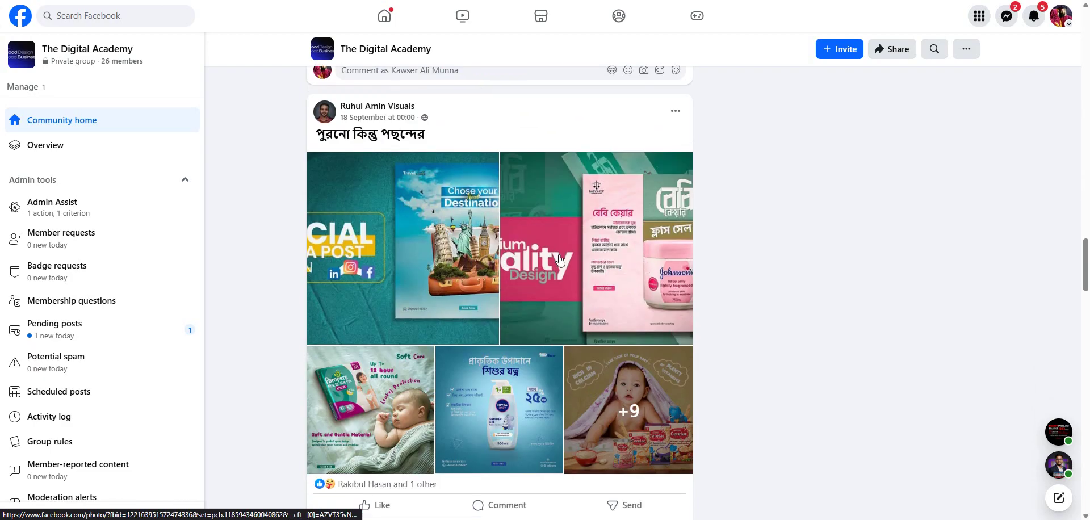
left_click(451, 266)
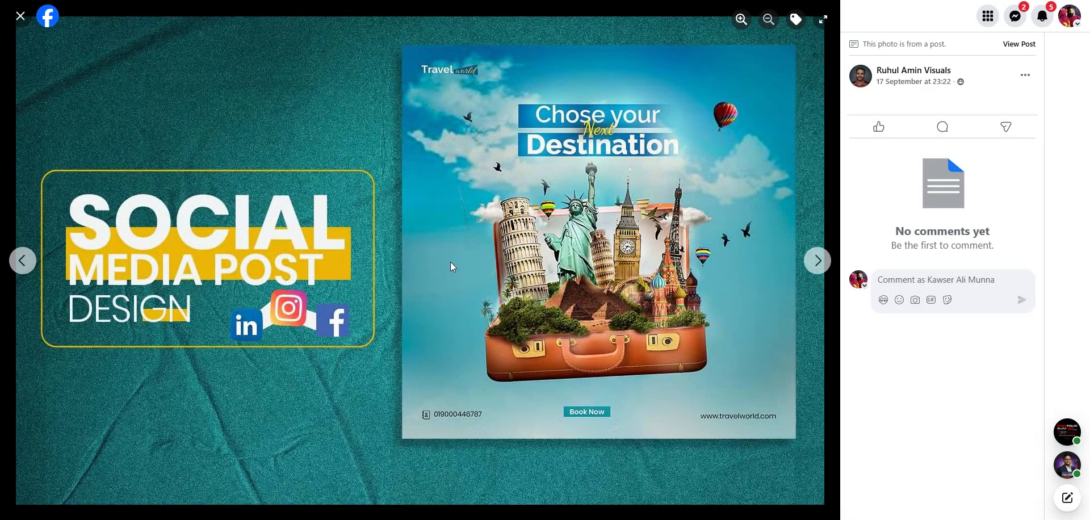
key("Right")
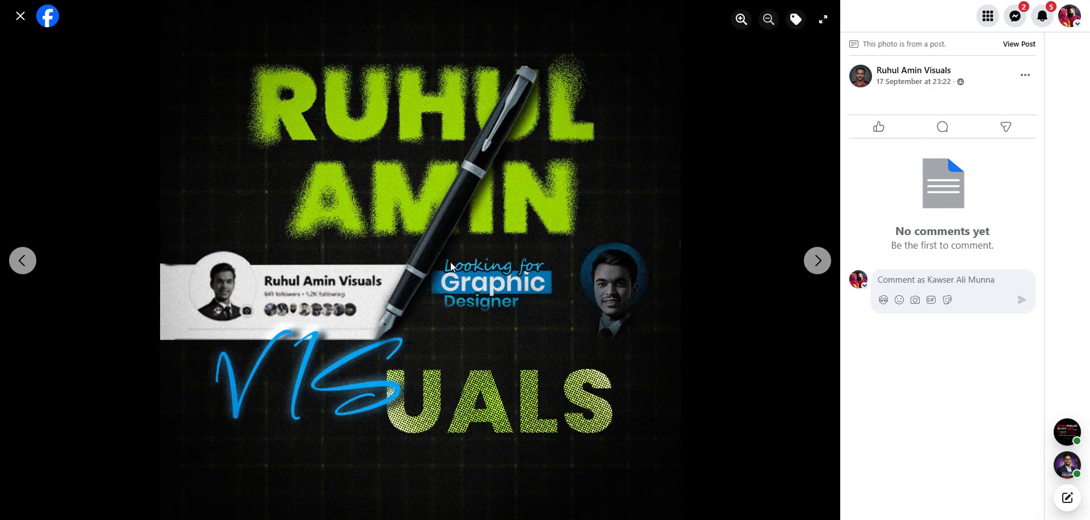
key("Right")
key("Right")
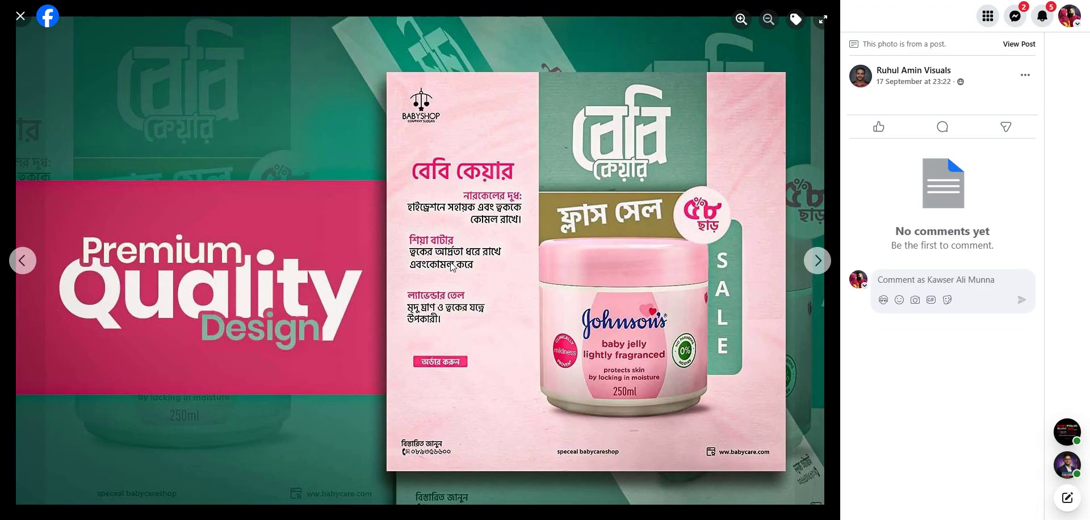
key("Right")
key("Right")
key("Right")
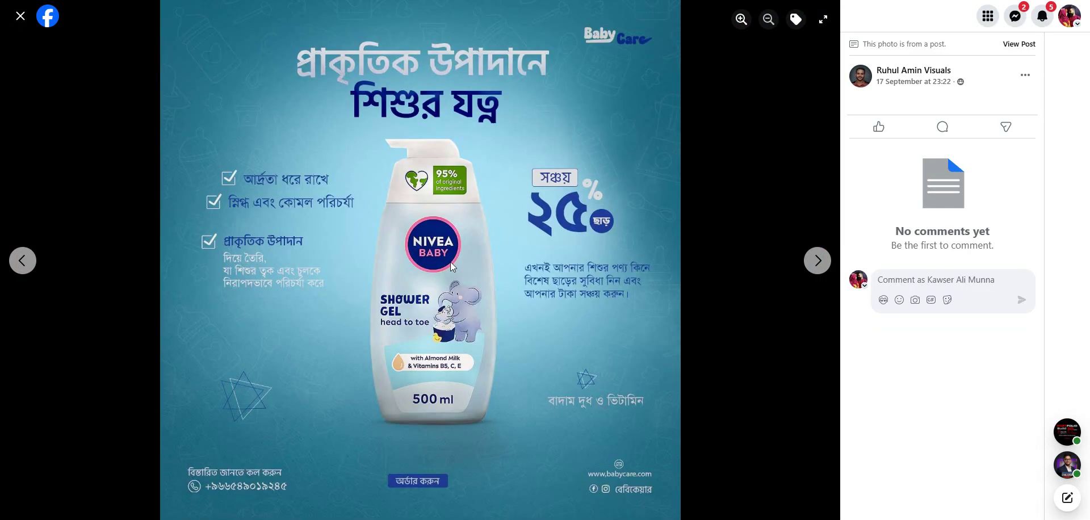
key("Escape")
Step: Skim the older posts in the group feed, including the GravityX branding and the food posters
scroll(454, 332, "down", 6)
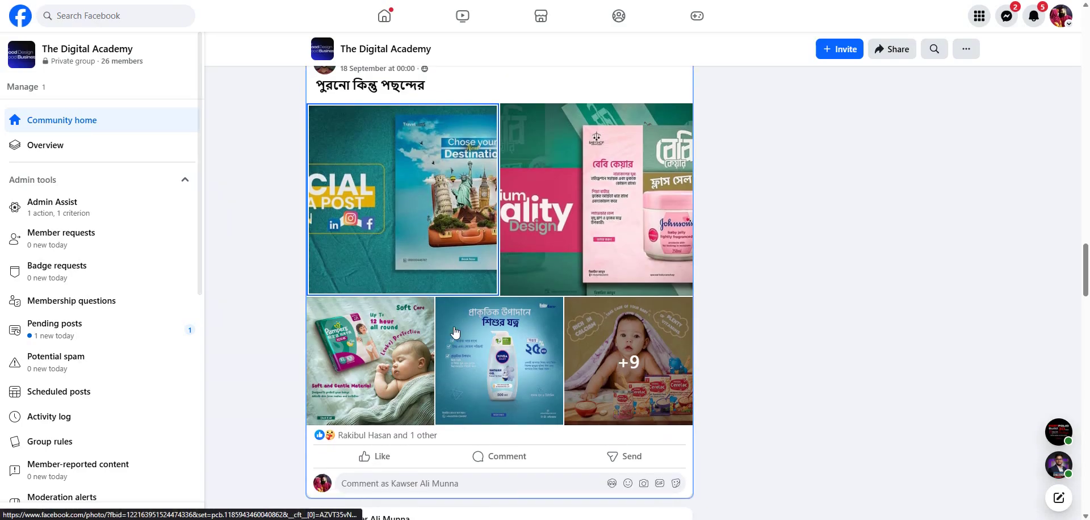
scroll(454, 332, "down", 15)
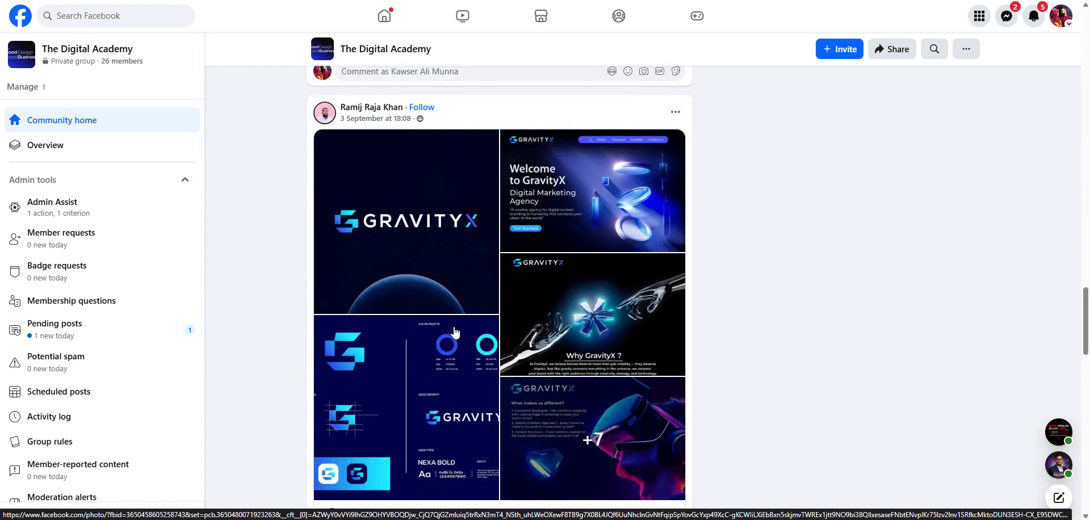
scroll(454, 332, "down", 18)
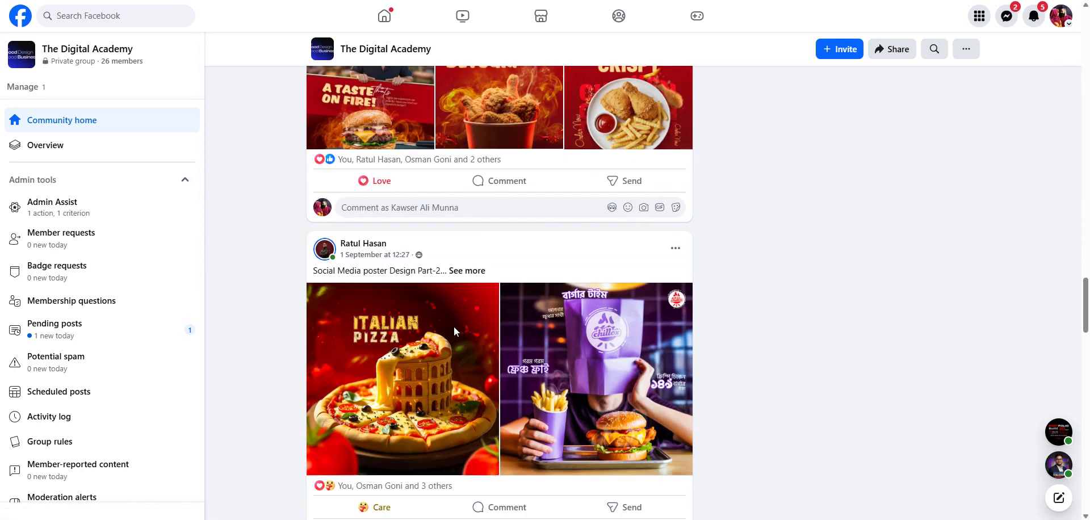
scroll(454, 326, "up", 20)
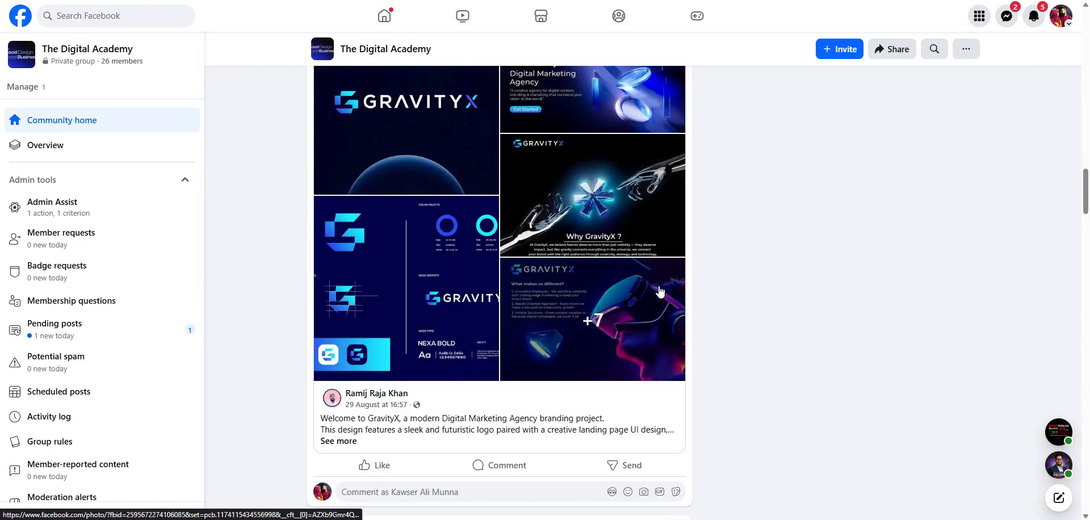
scroll(660, 292, "down", 20)
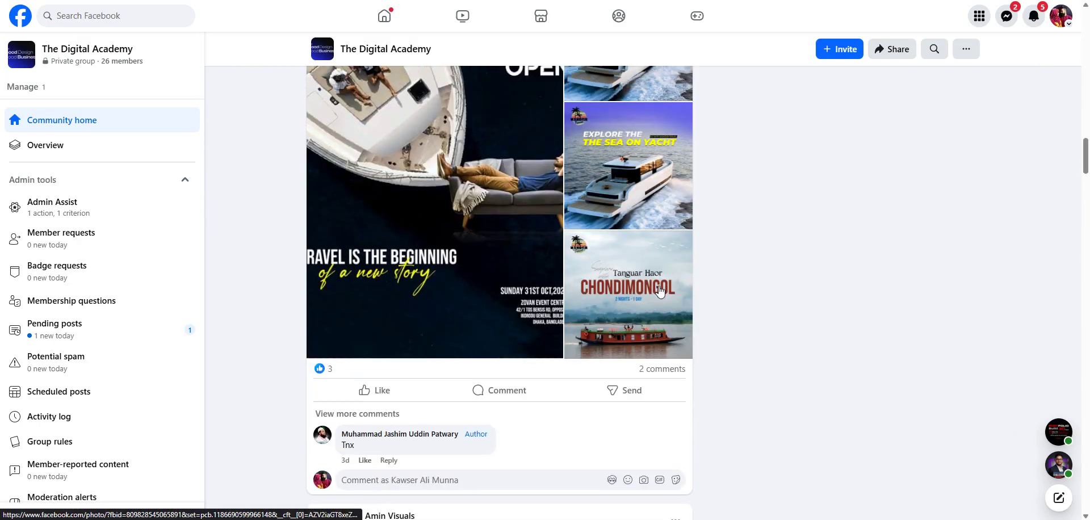
key("ctrl+1")
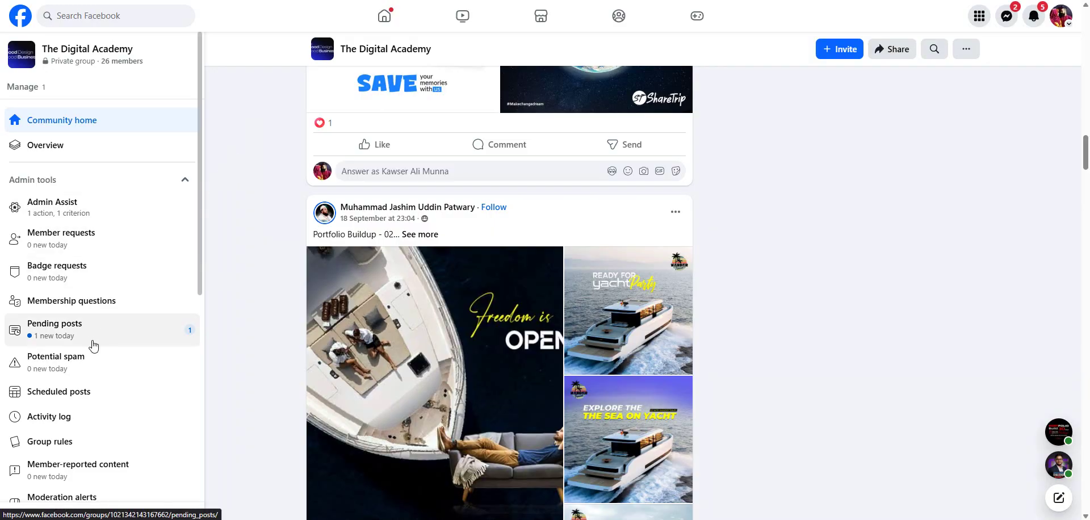
Step: Approve both pending posts in the group: the Adventure and Step Trip travel ads and the "Travels Agency Social Poster" post
left_click(94, 344)
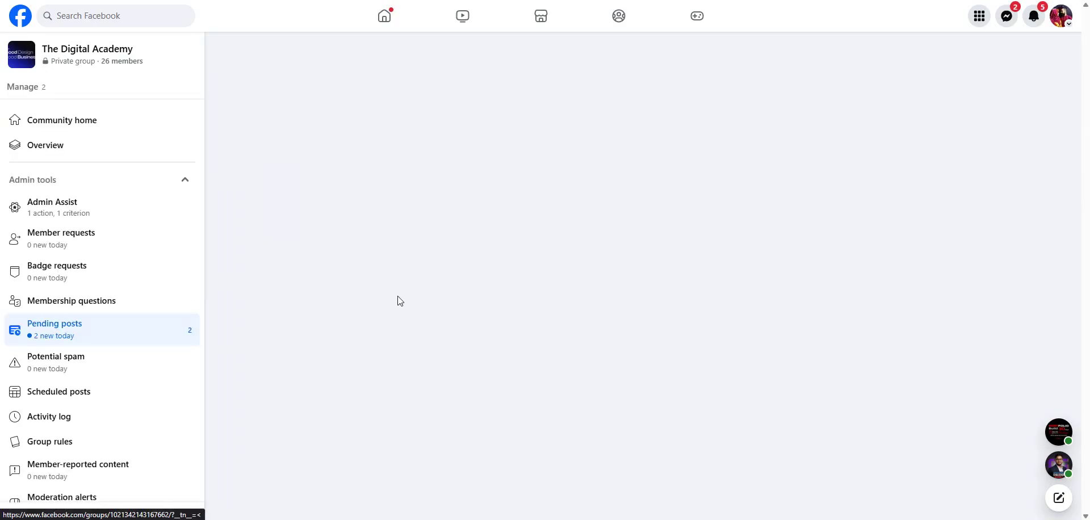
scroll(438, 273, "down", 3)
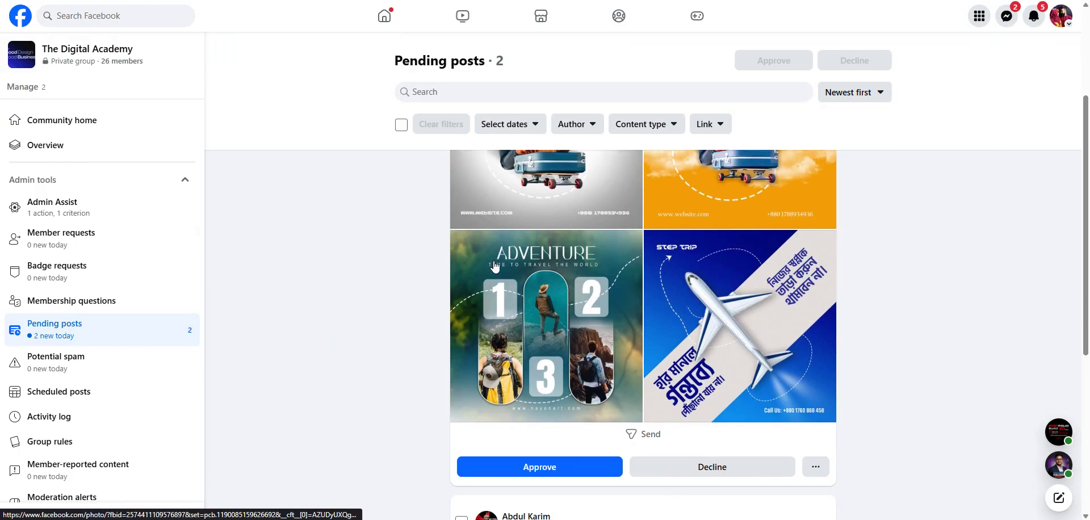
left_click(535, 466)
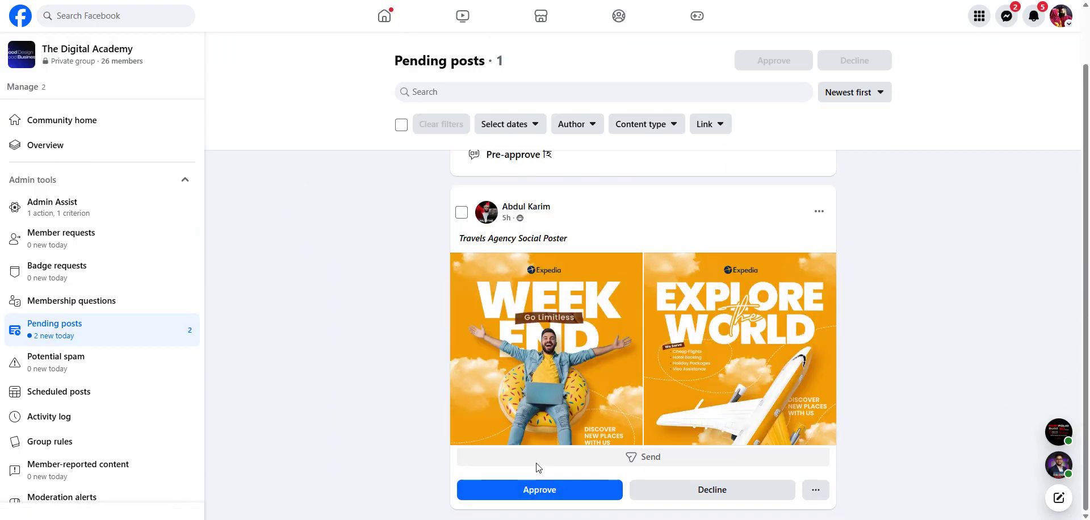
left_click(535, 488)
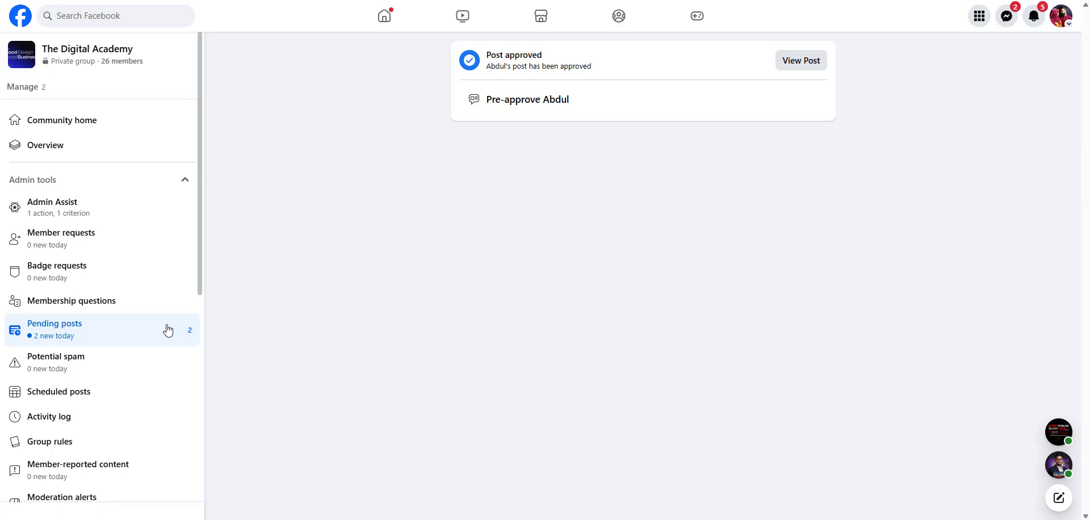
Step: Return to the group's discussion feed, reload it and find the newly approved "Travels Agency Social Poster" post
left_click(111, 47)
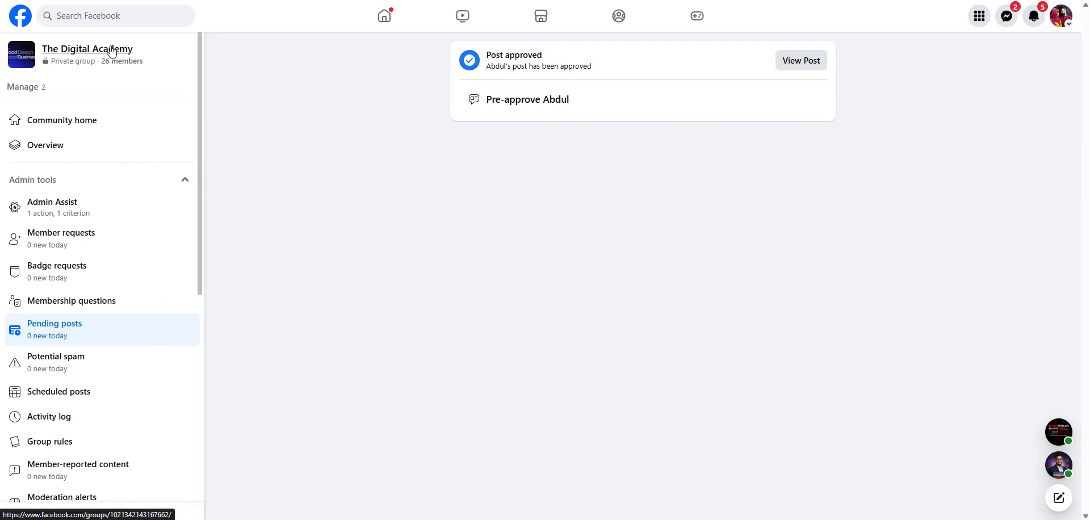
scroll(569, 304, "down", 12)
scroll(570, 299, "down", 7)
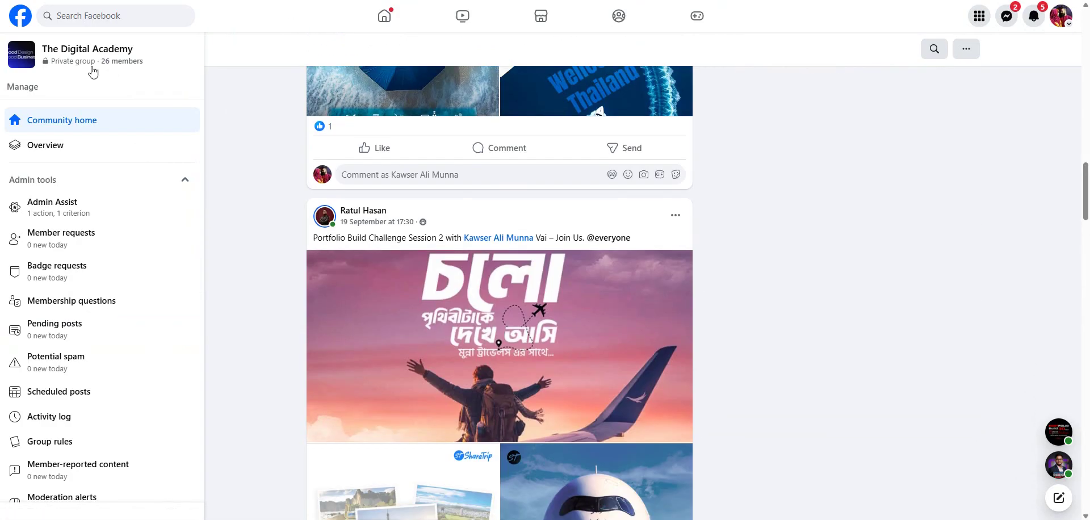
key("F5")
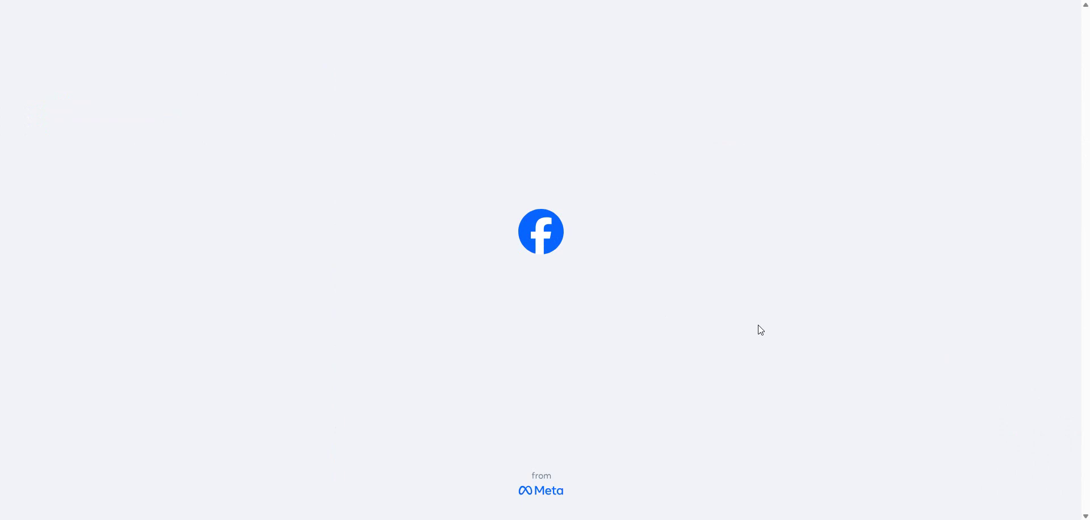
scroll(716, 309, "down", 3)
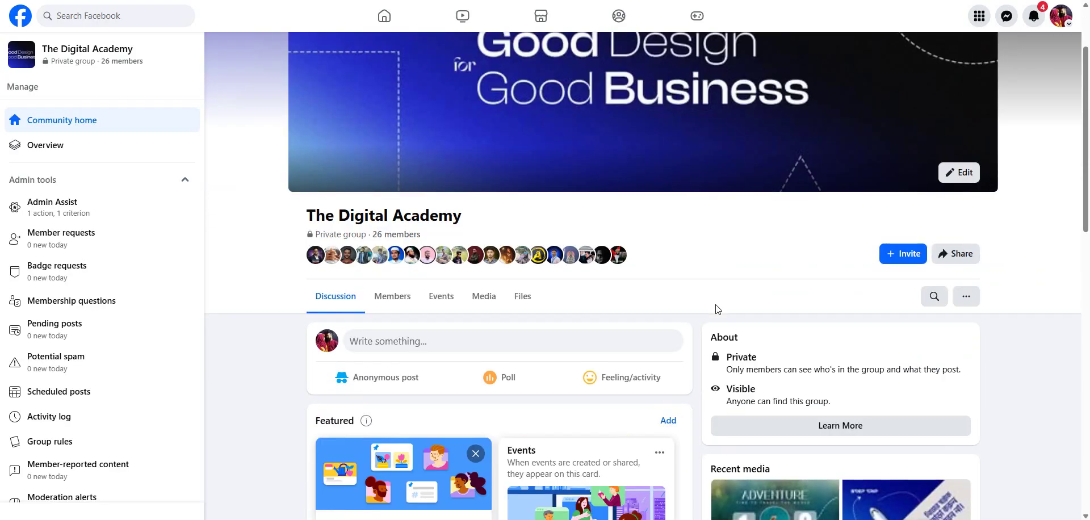
scroll(715, 310, "down", 10)
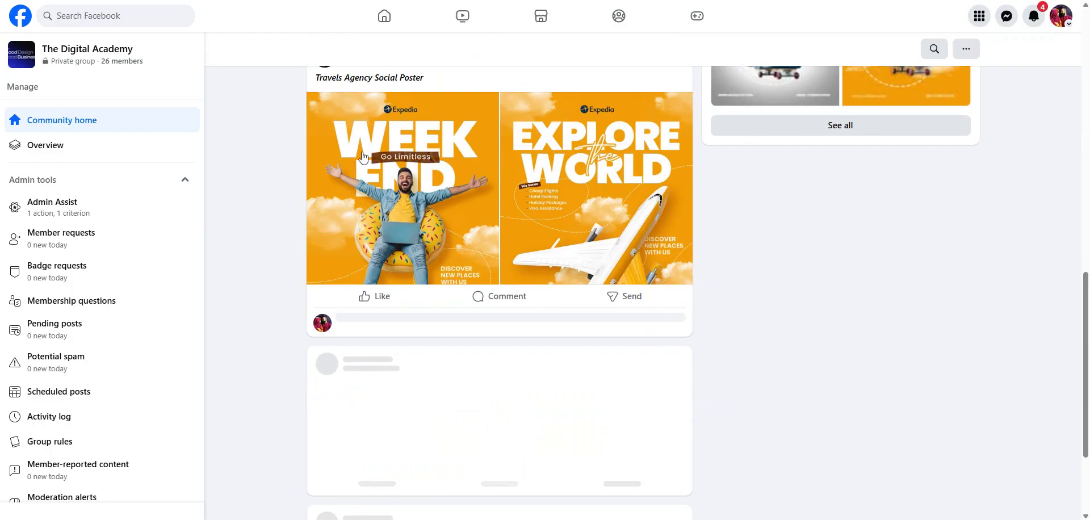
scroll(380, 171, "up", 10)
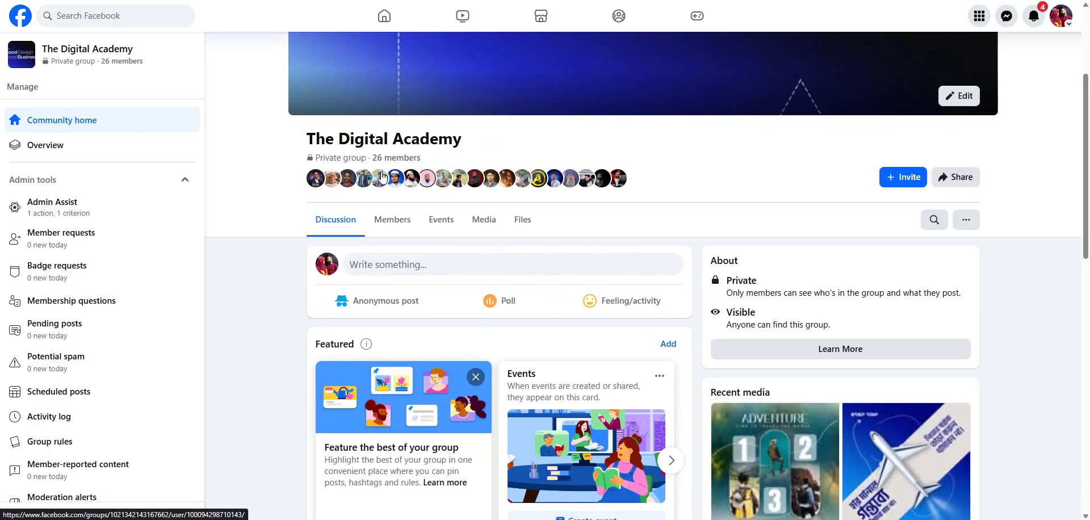
scroll(471, 279, "down", 20)
scroll(474, 279, "up", 5)
scroll(474, 279, "up", 4)
Step: Compare the Expedia "Weekend Go Limitless" and "Explore the World" ads at full size
left_click(475, 216)
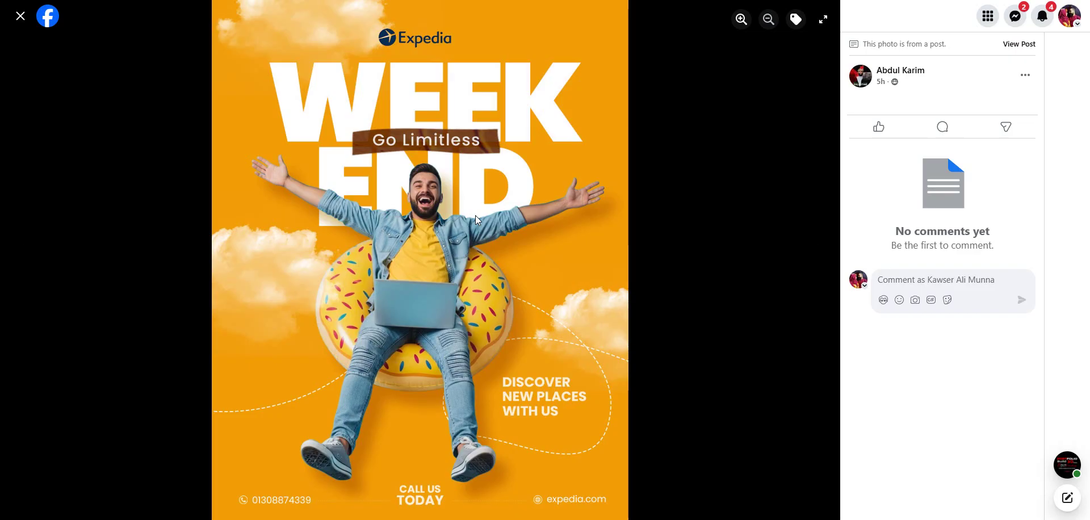
key("Right")
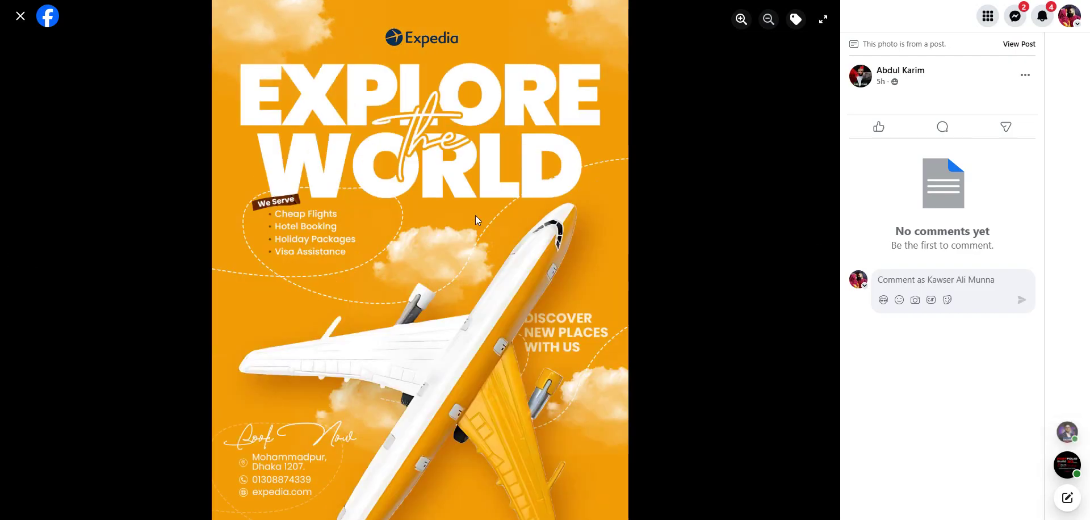
key("Left")
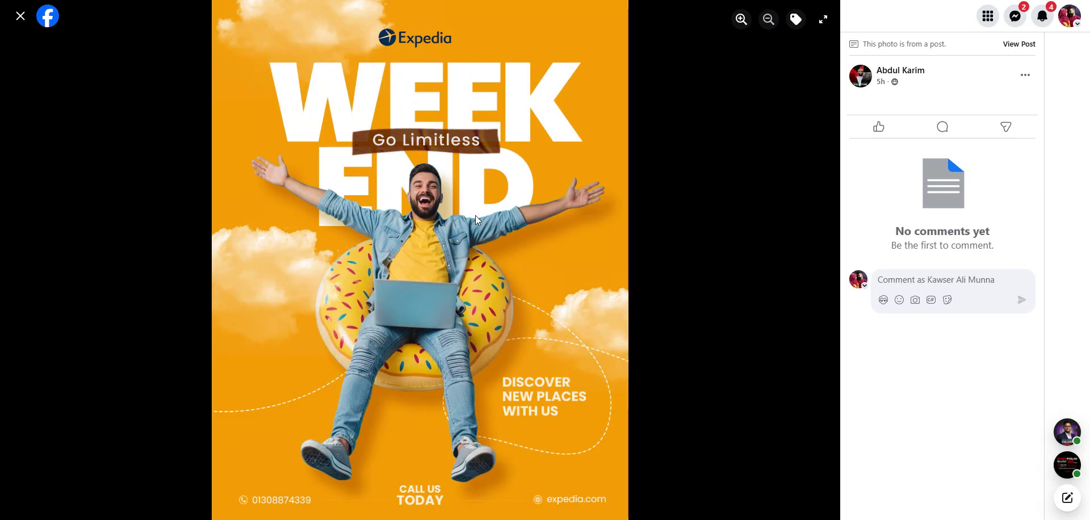
key("Right")
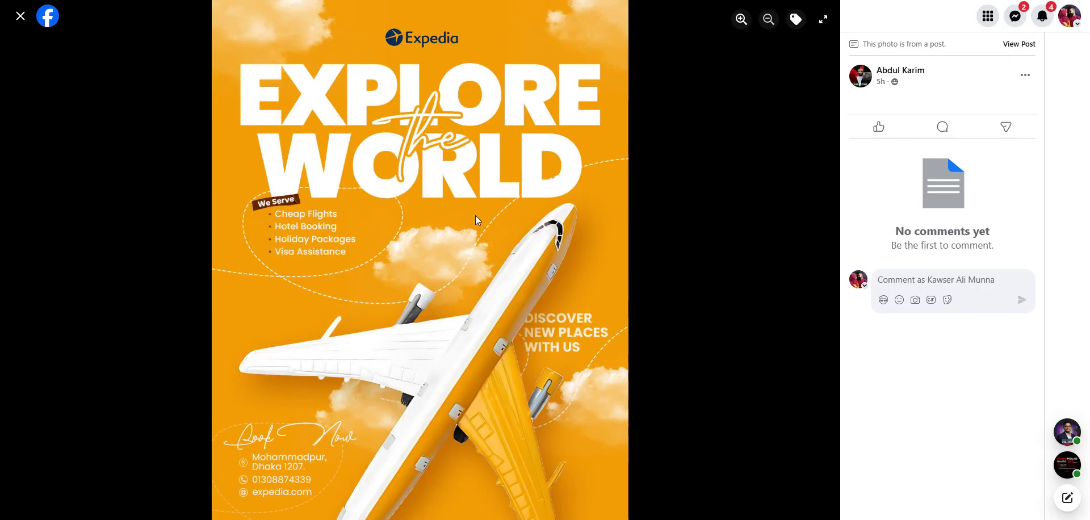
key("Escape")
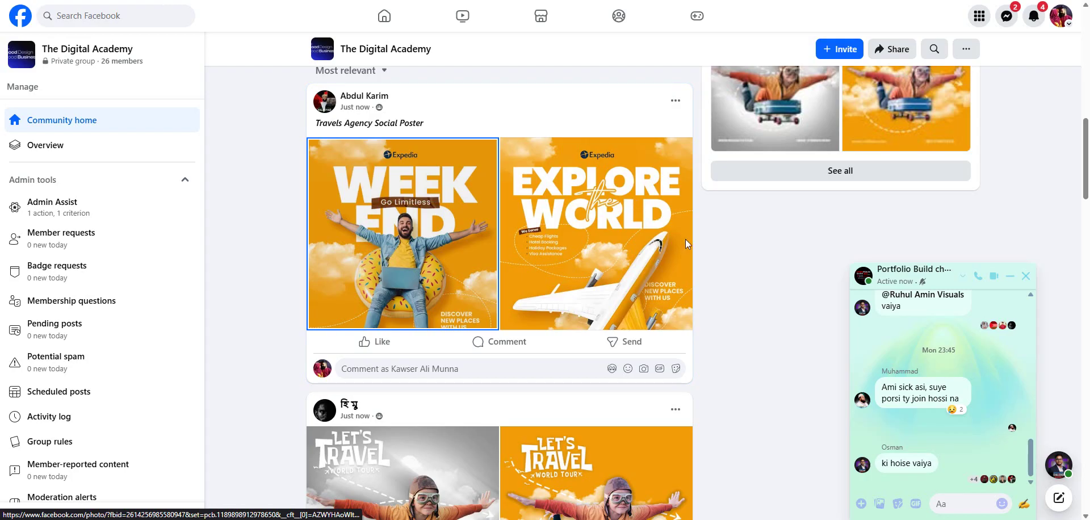
Step: Find the "Let's Travel World Tour" post and compare its grey and orange ad versions at full size
scroll(784, 297, "down", 3)
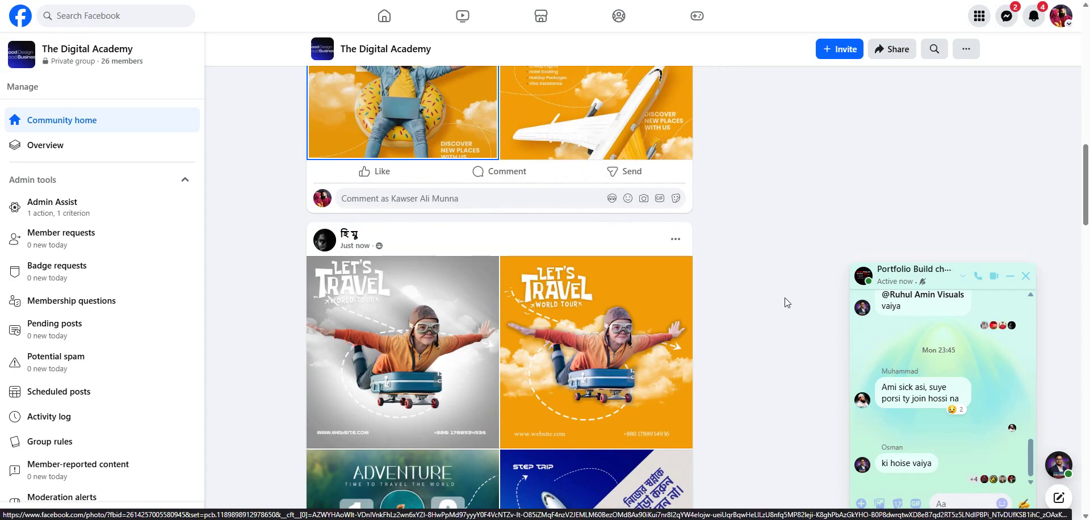
scroll(785, 297, "down", 3)
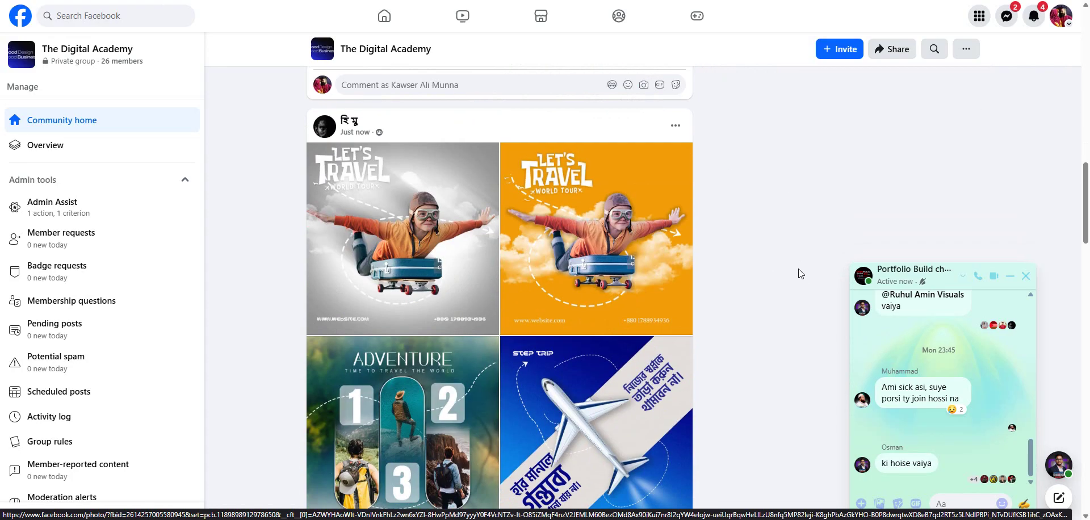
left_click(408, 188)
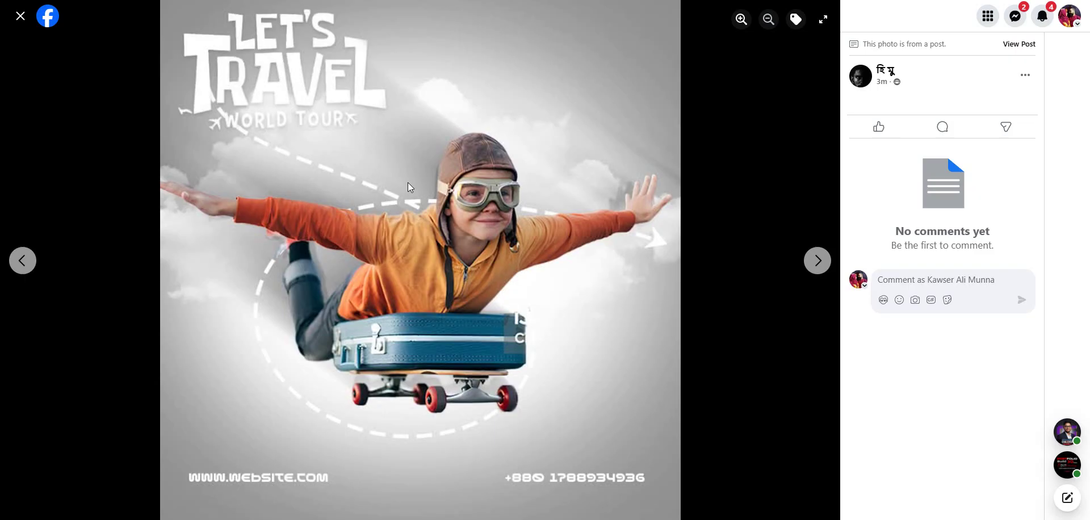
key("Right")
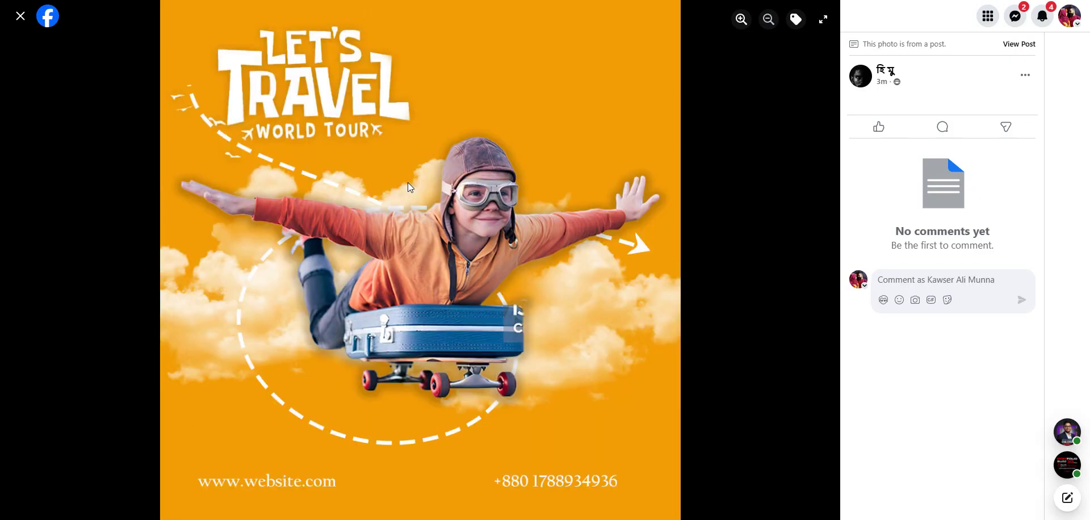
key("Left")
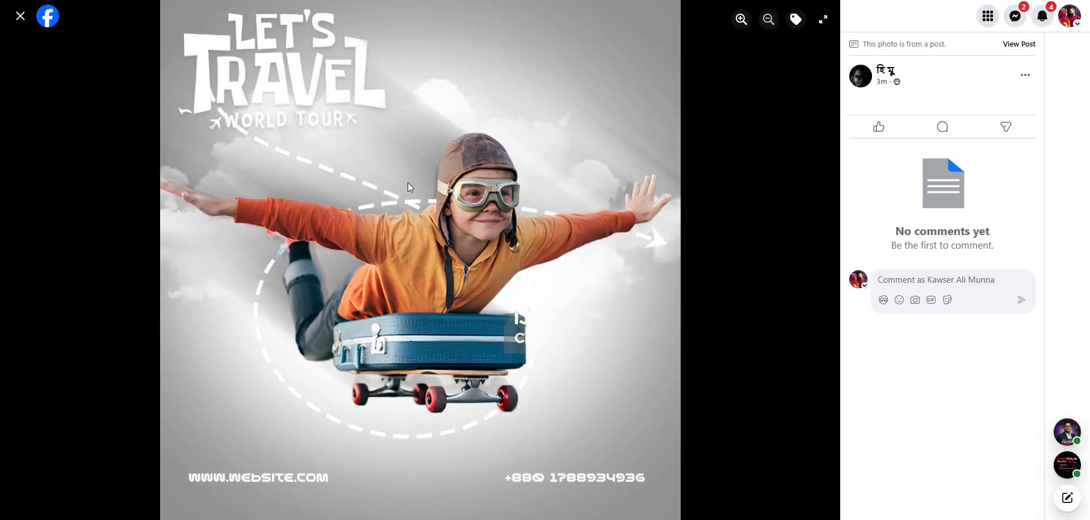
key("Right")
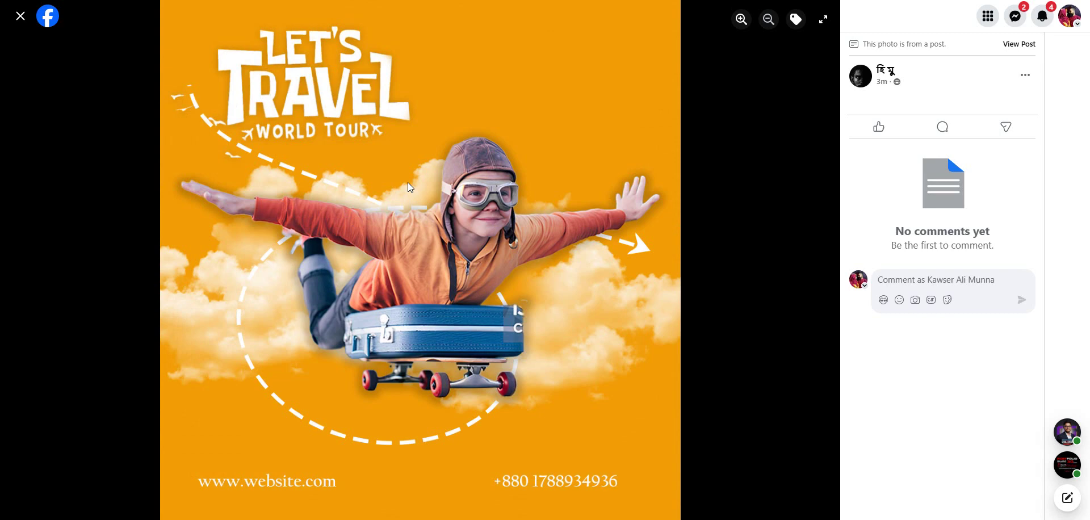
Step: Examine the "Adventure" ad and the Step Trip airplane ad from the same post at full size, then return to the feed
key("Right")
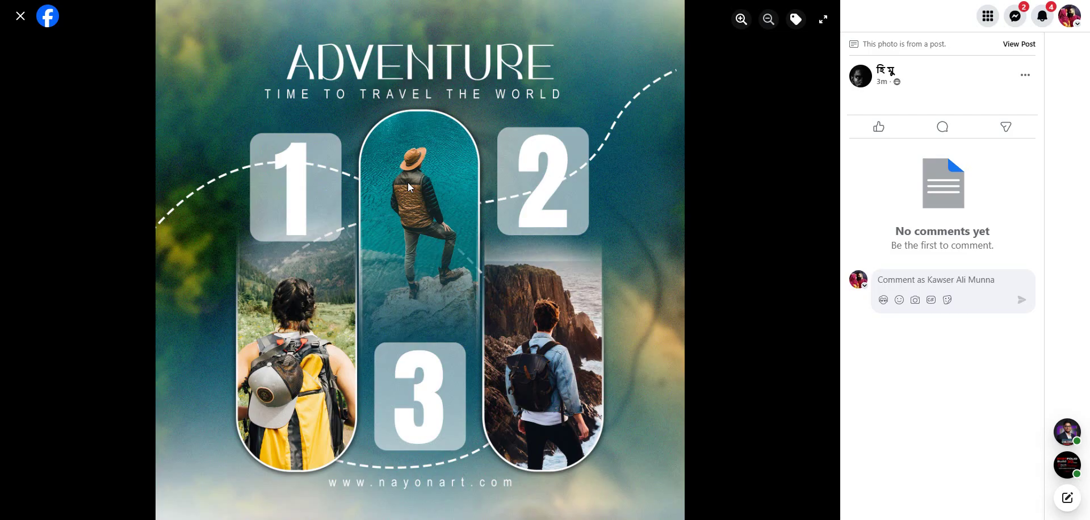
key("Right")
key("Left")
key("Left")
key("Right")
key("Right")
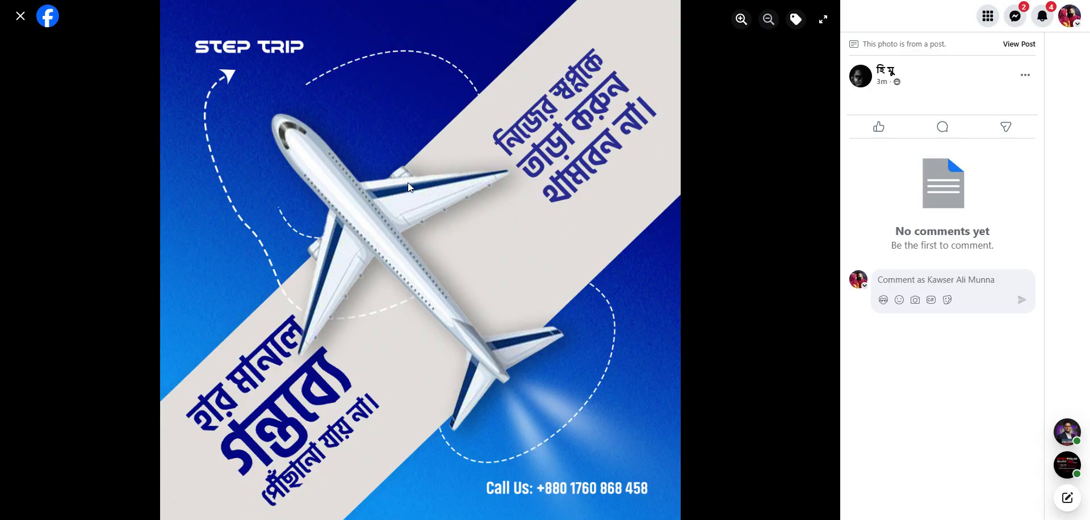
key("Escape")
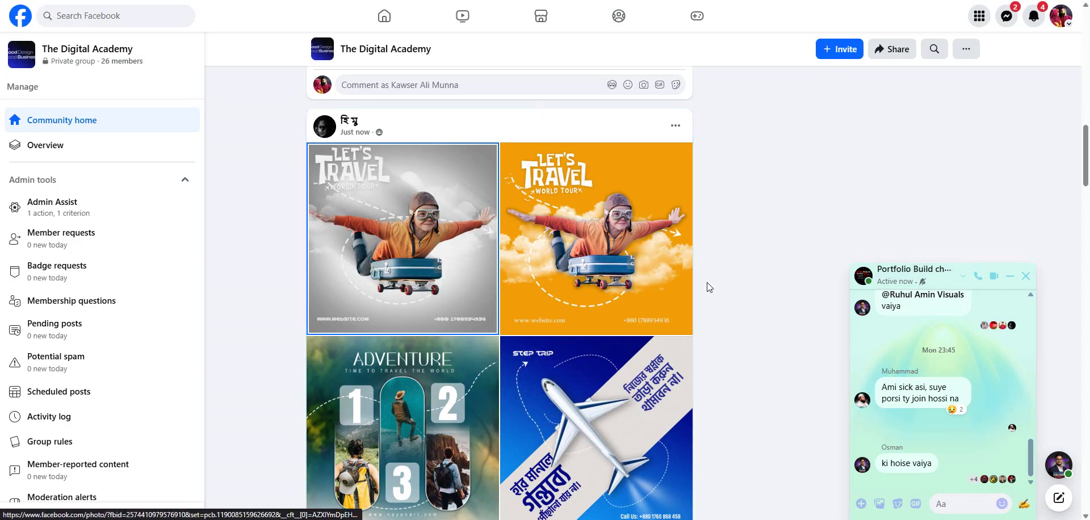
Step: Look through the group feed down to the "Portfolio Buildup - 02" post with the yacht ads
scroll(707, 281, "down", 10)
scroll(706, 281, "down", 3)
scroll(706, 282, "down", 8)
scroll(706, 282, "up", 7)
scroll(706, 281, "up", 15)
scroll(706, 282, "down", 6)
scroll(707, 282, "down", 6)
scroll(707, 282, "down", 10)
scroll(707, 282, "down", 13)
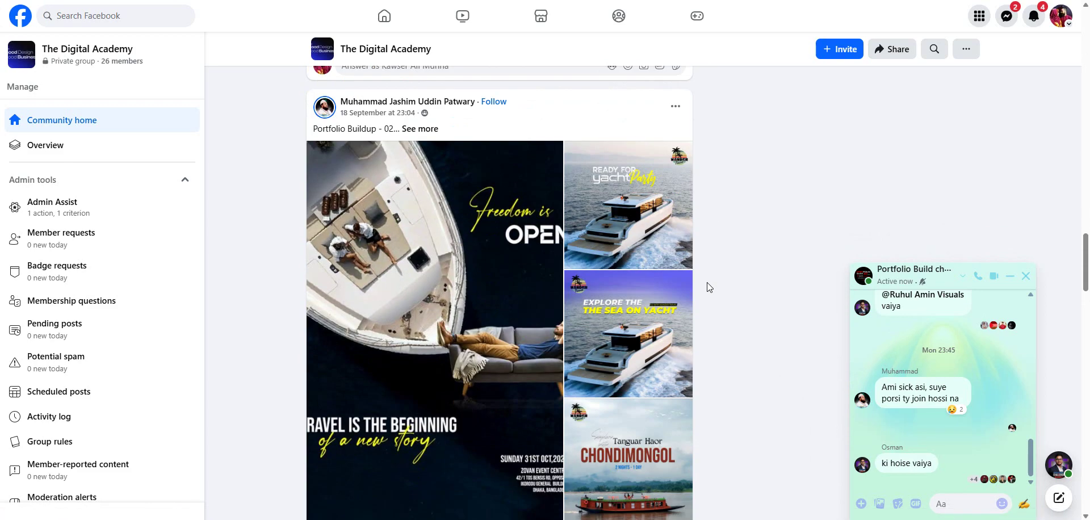
Step: Find the "Travel Social Media Creative Ads Design" post and review its two Thailand ads in the feed
scroll(707, 281, "down", 10)
scroll(707, 282, "up", 5)
scroll(706, 281, "up", 10)
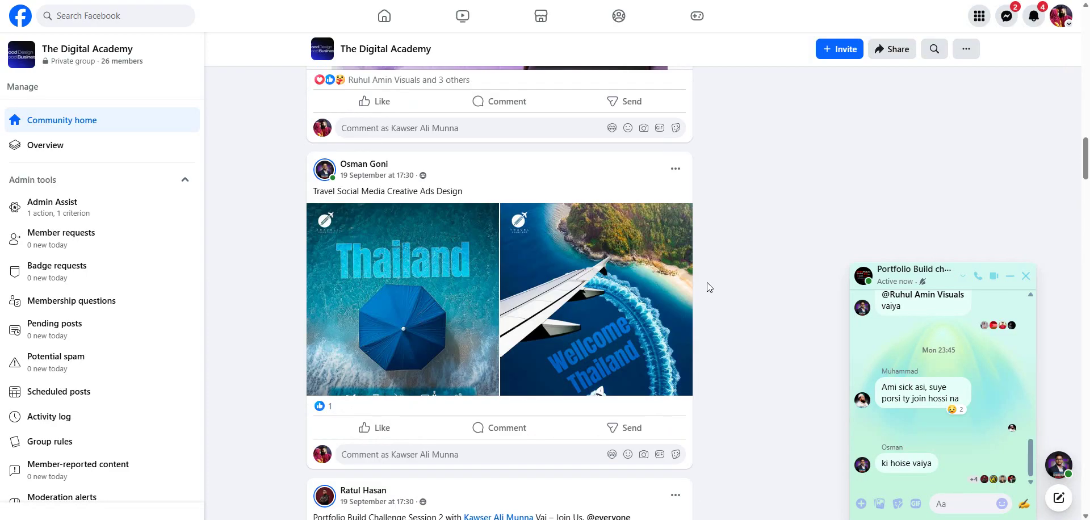
scroll(726, 248, "down", 3)
scroll(726, 247, "up", 6)
scroll(727, 247, "up", 3)
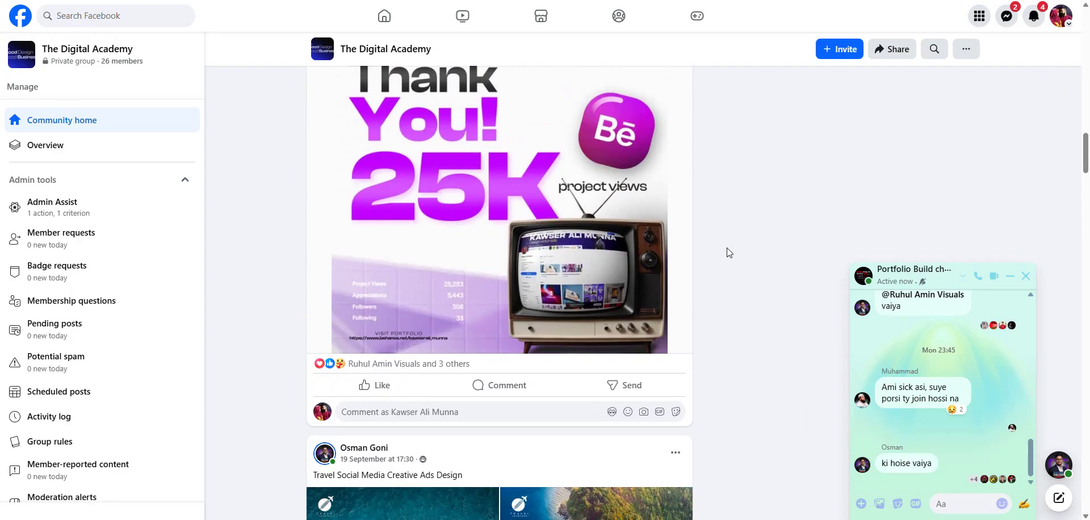
scroll(727, 249, "down", 6)
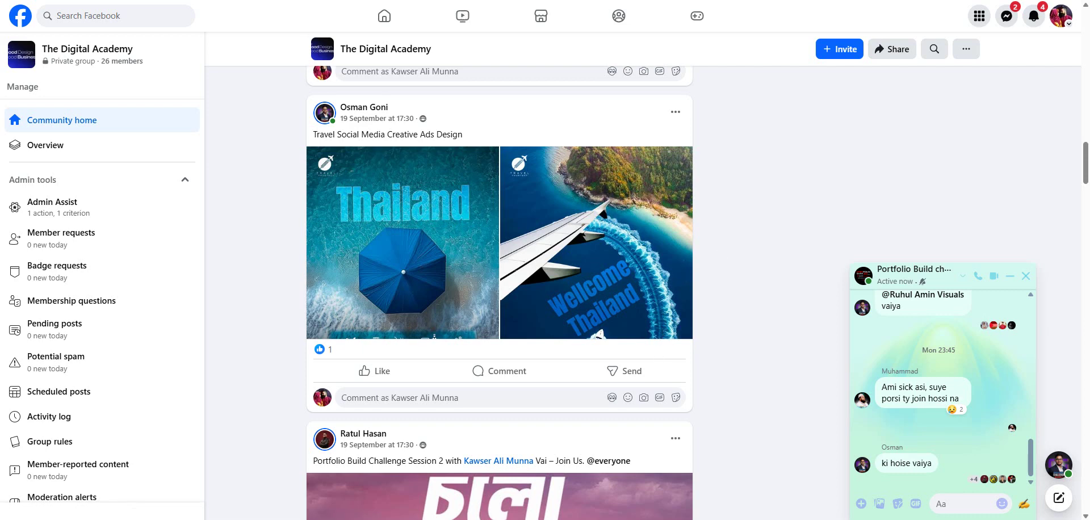
Step: Return to the start of the feed and open the "Portfolio Build challenge" group chat in full Messenger view
scroll(635, 436, "up", 10)
scroll(634, 436, "up", 10)
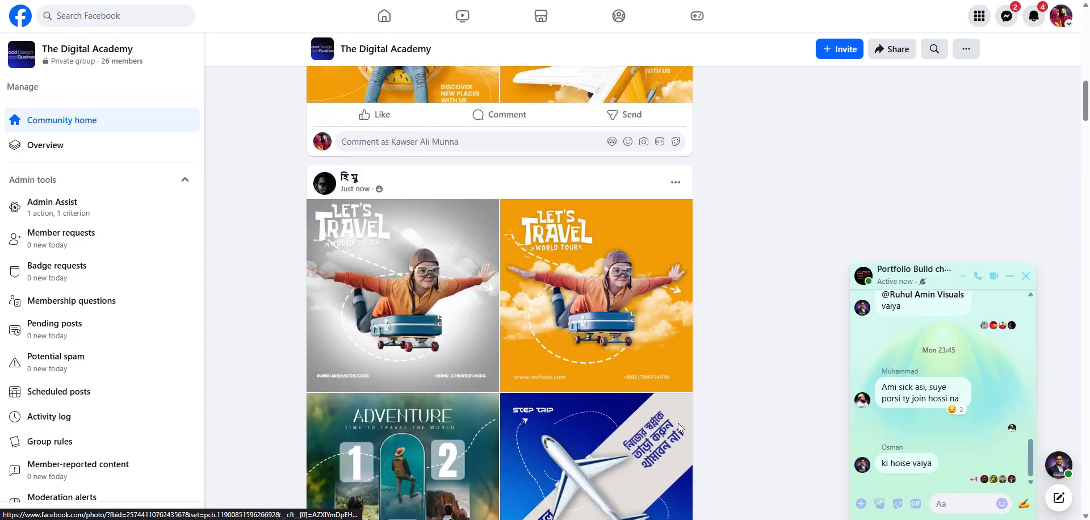
scroll(844, 403, "up", 5)
scroll(940, 352, "up", 3)
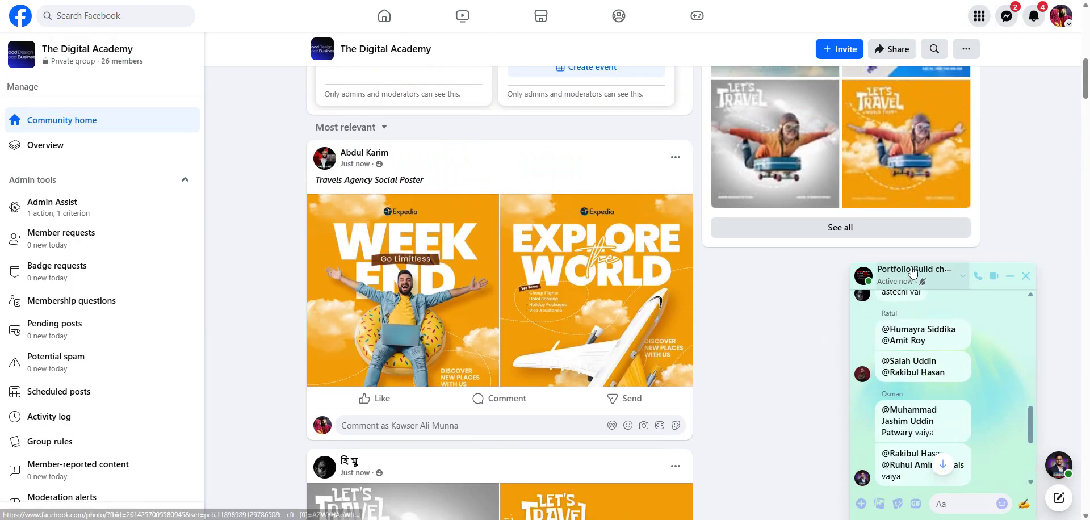
left_click(914, 271)
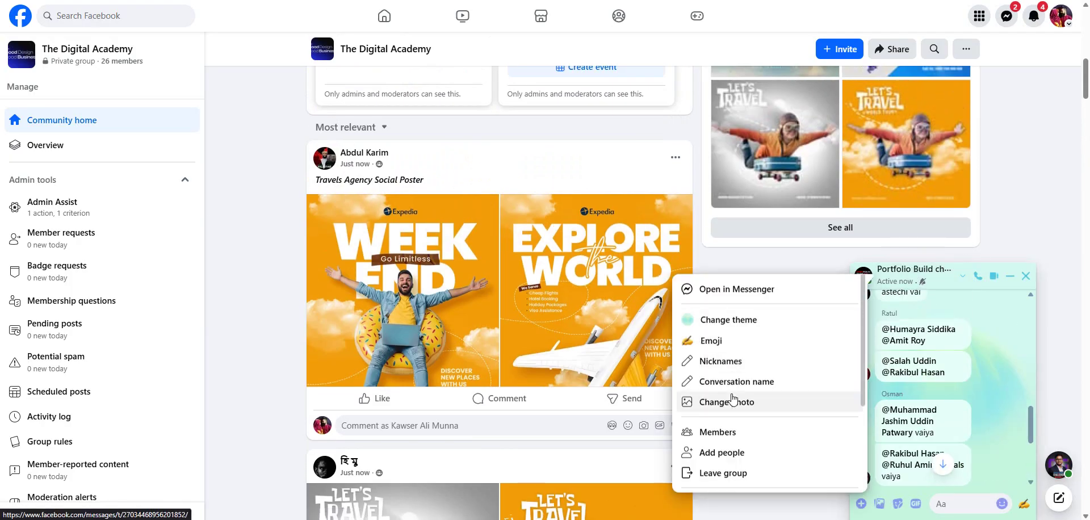
left_click(749, 295)
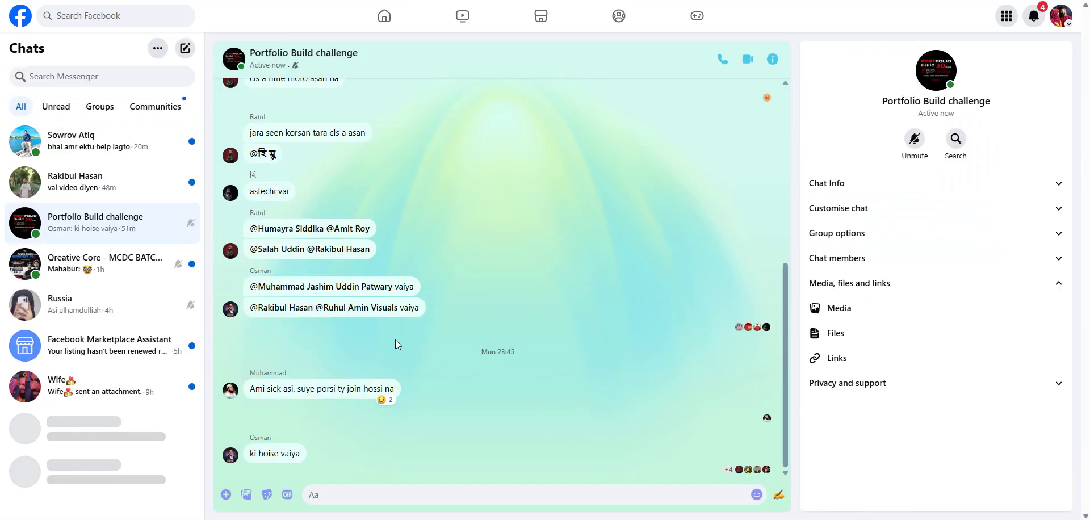
Step: Look back through the chat's earlier messages and open its shared media gallery
scroll(577, 339, "up", 3)
scroll(577, 339, "up", 2)
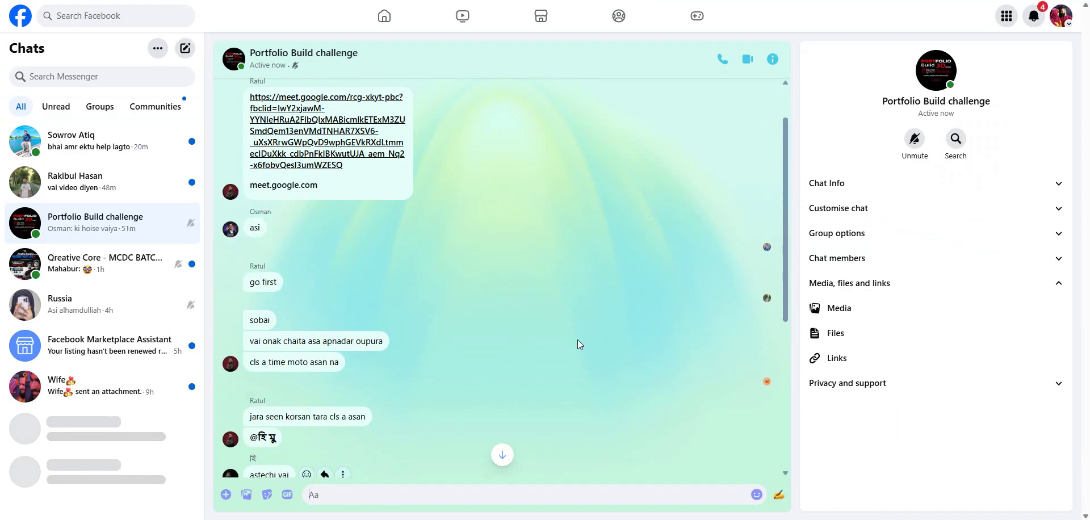
scroll(526, 223, "up", 1)
scroll(516, 248, "up", 3)
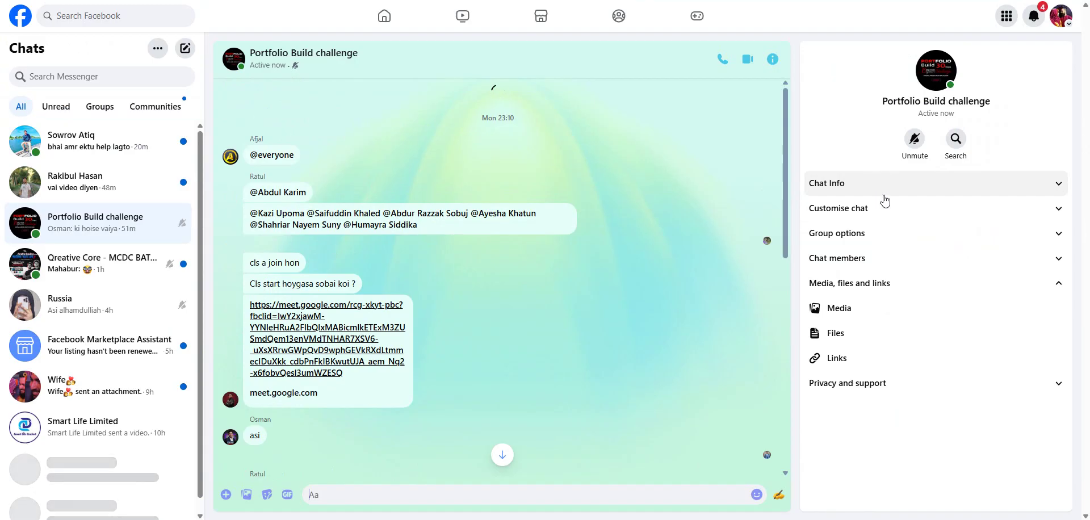
left_click(867, 314)
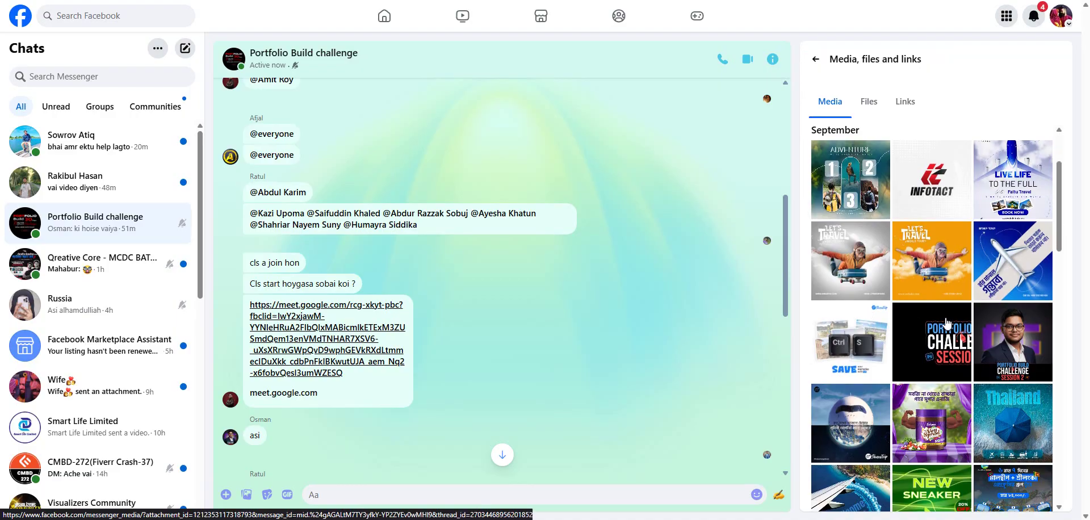
Step: Find the blue Maldives and Sri Lanka group tour ad among the shared media and examine it at full size
scroll(931, 318, "down", 4)
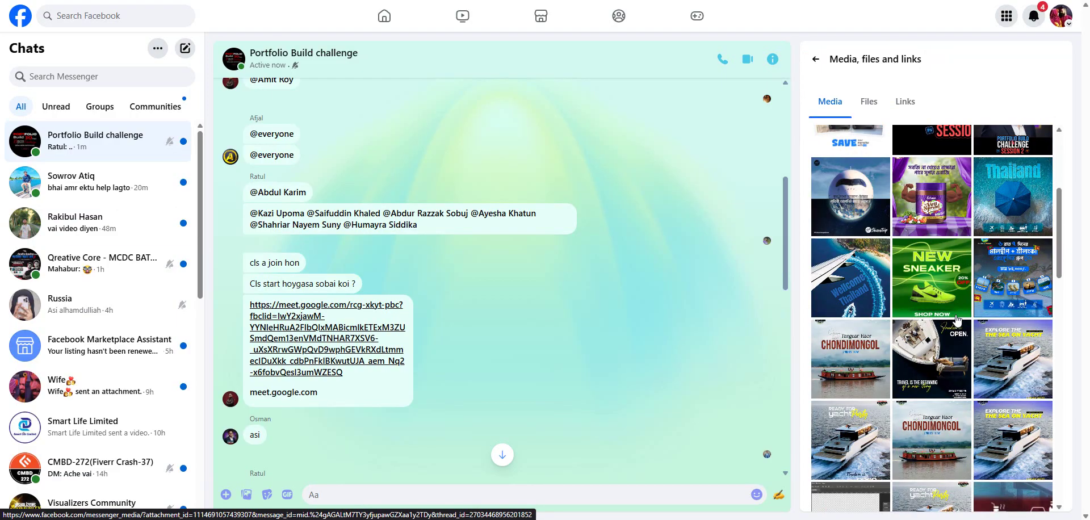
left_click(993, 273)
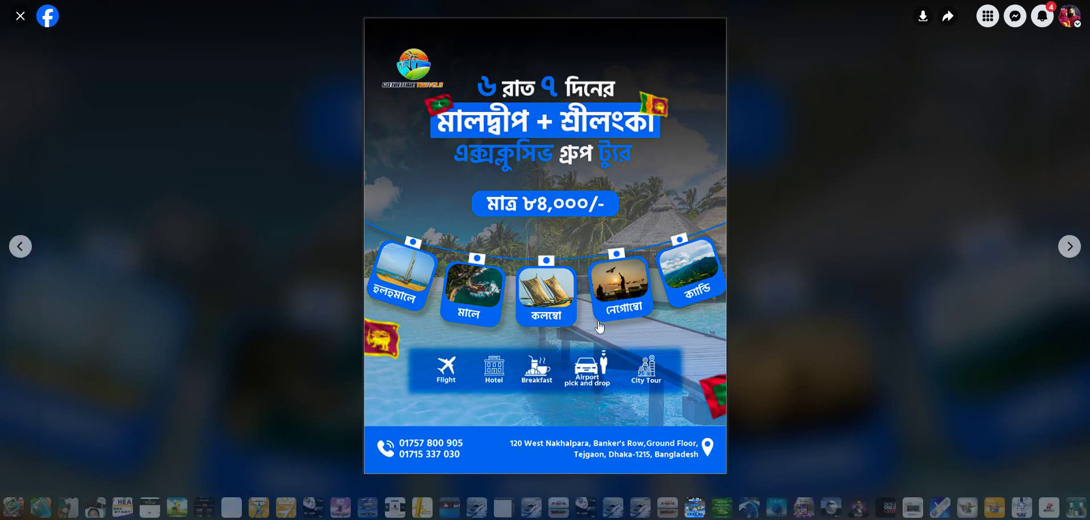
key("Escape")
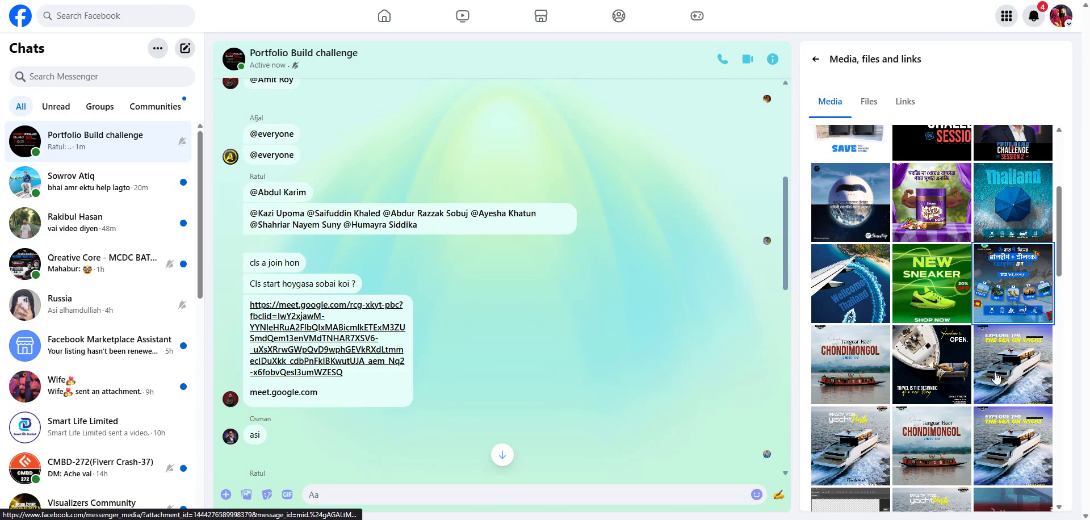
scroll(869, 377, "down", 3)
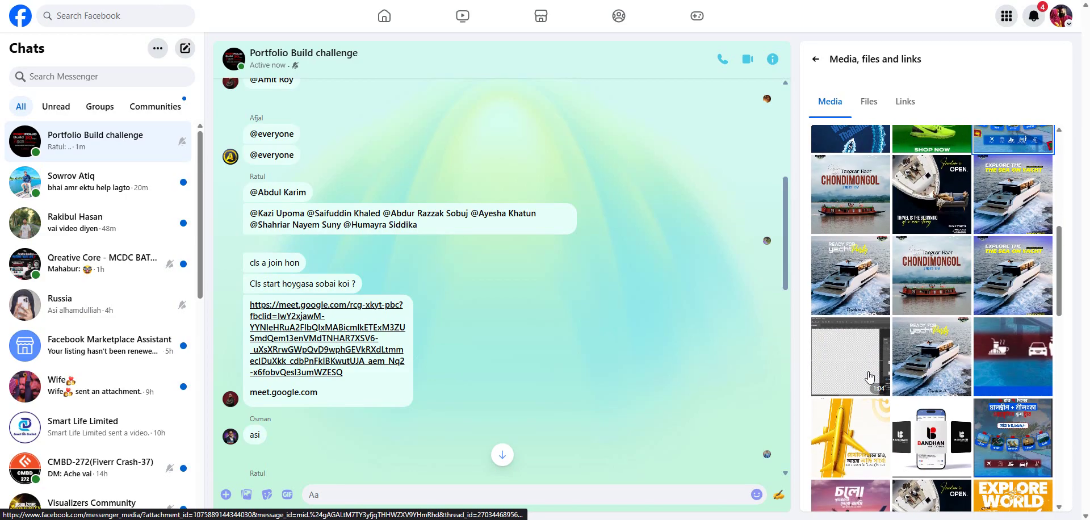
Step: Go to the chat's newest reply, follow it to the original "Live Life to the Full" Faltu Travel ad and examine that ad at full size
scroll(547, 333, "down", 8)
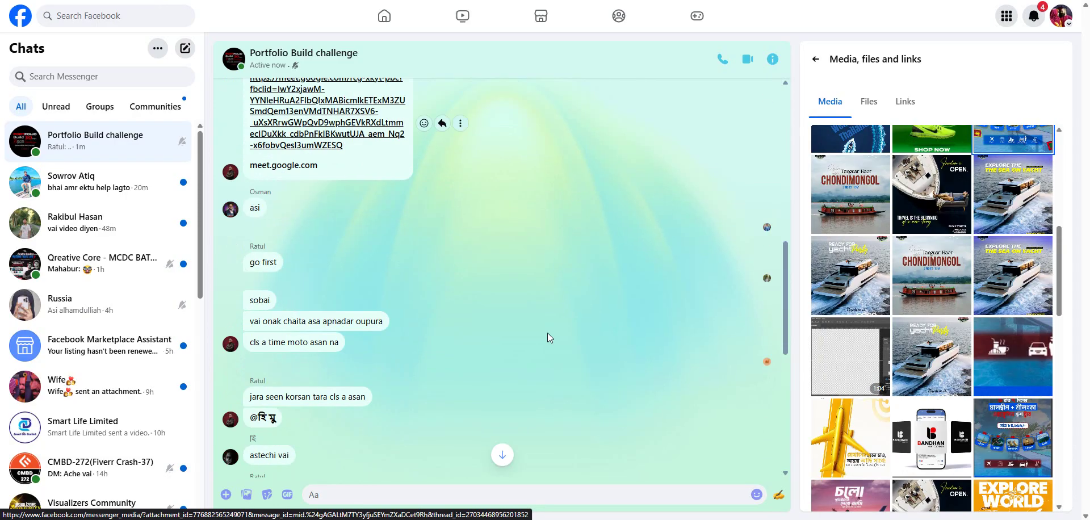
left_click(501, 453)
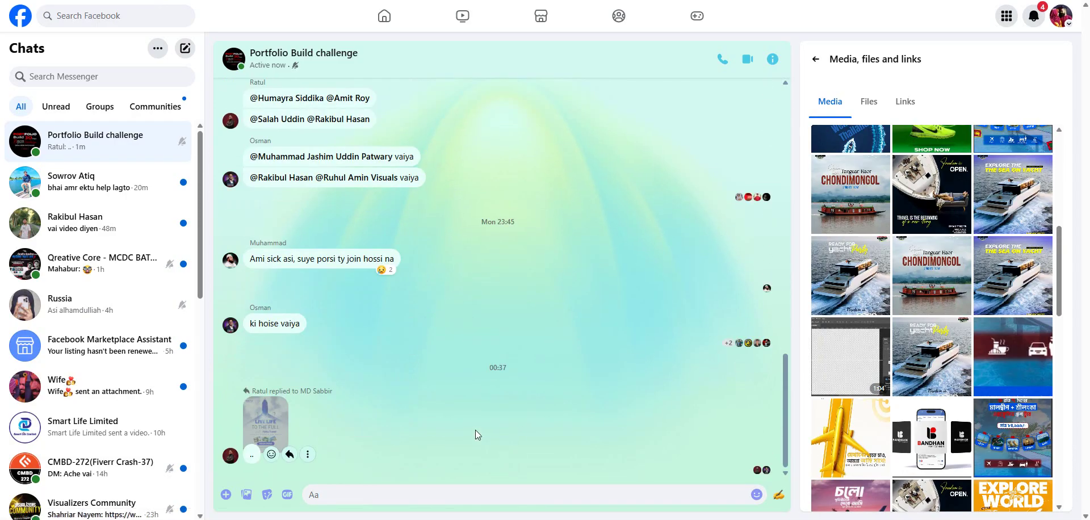
left_click(275, 425)
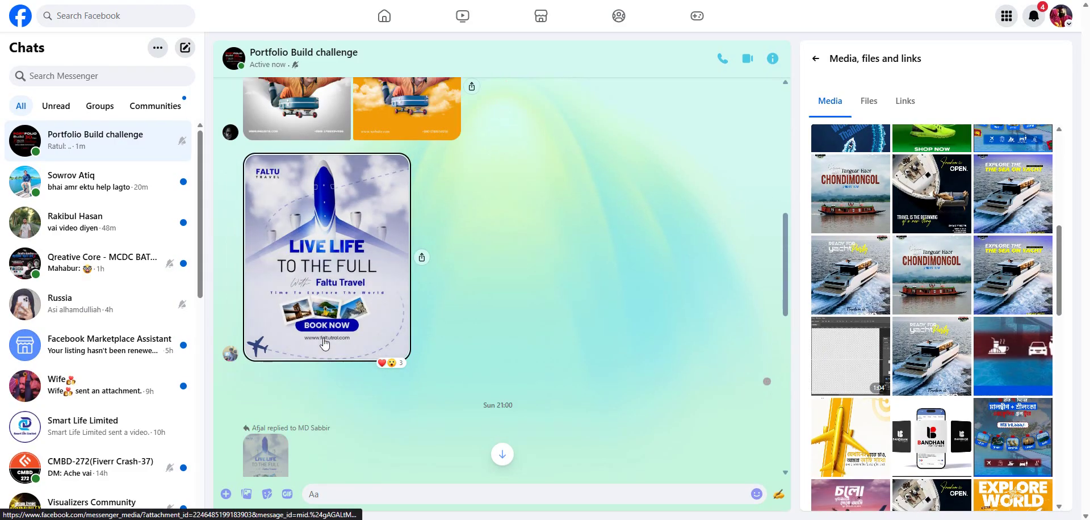
left_click(324, 343)
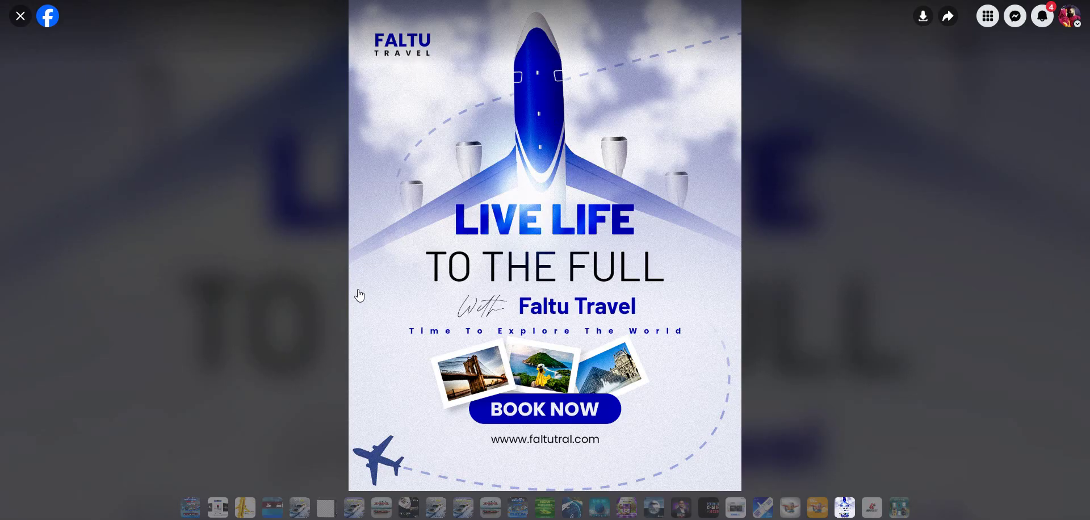
key("Escape")
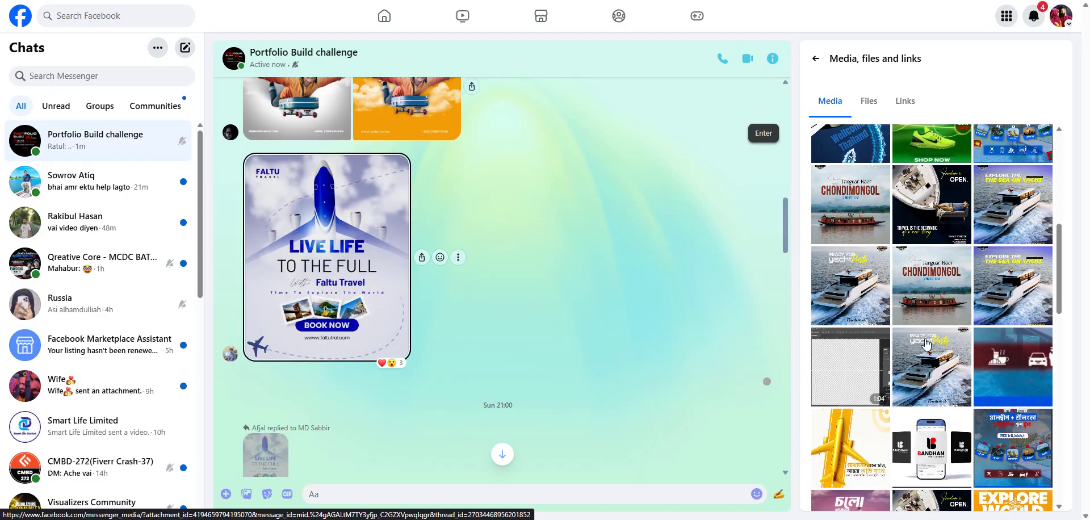
Step: Return to the start of the shared media and view the "Portfolio Build Challenge Session 2" portrait image at full size
scroll(926, 343, "down", 3)
scroll(926, 343, "up", 4)
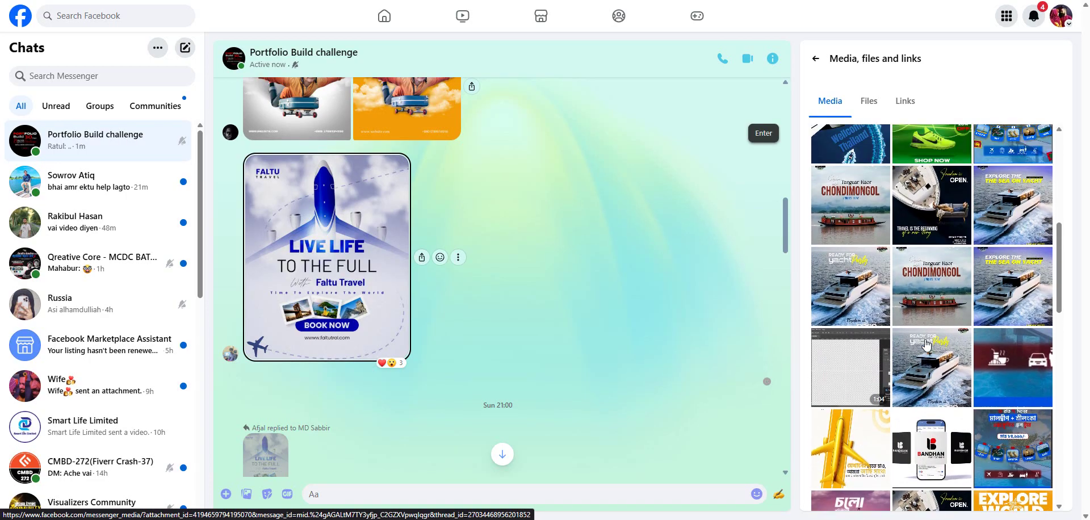
scroll(926, 344, "up", 10)
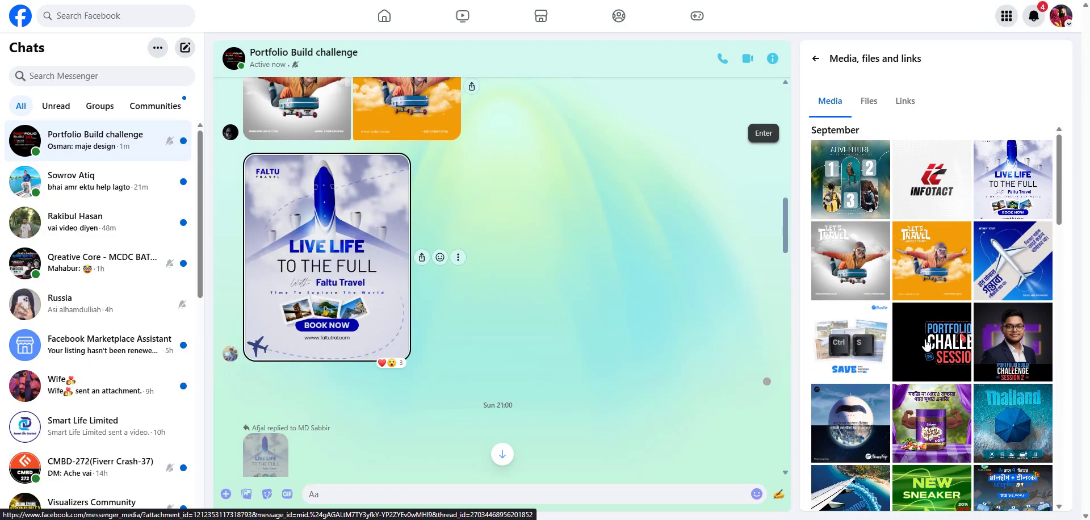
left_click(1015, 352)
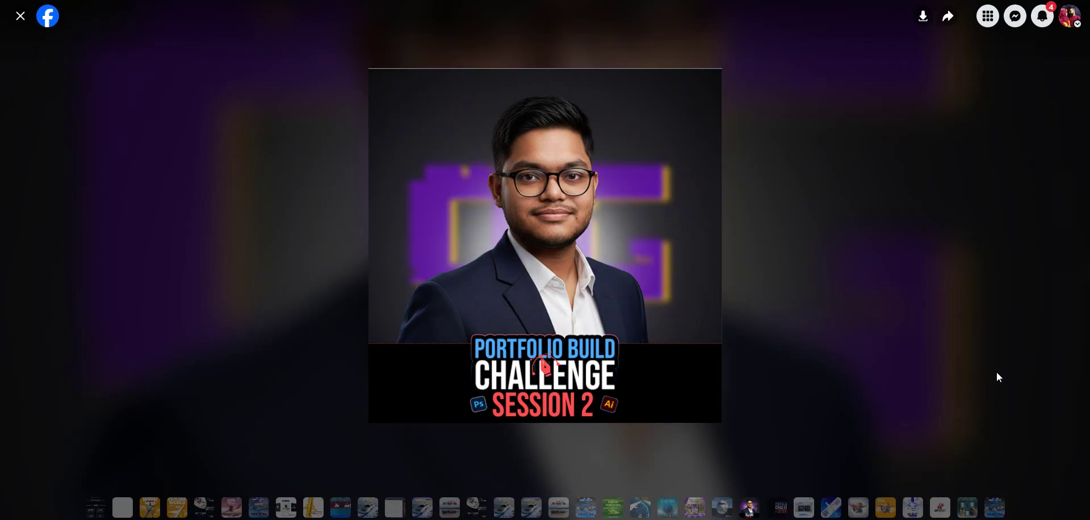
key("Escape")
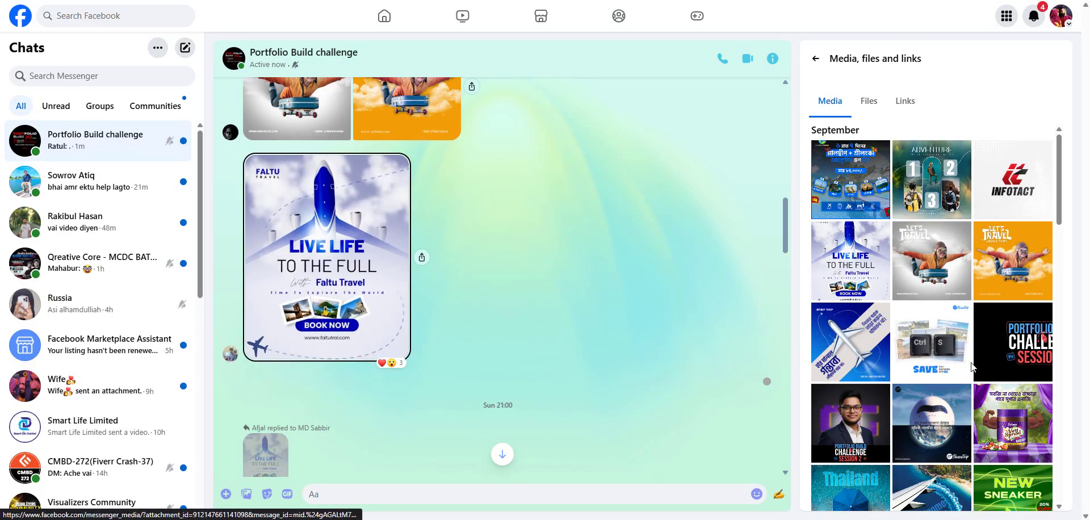
Step: View the black "Portfolio Build Challenge Session 2" title graphic at full size and return to the chat
left_click(980, 359)
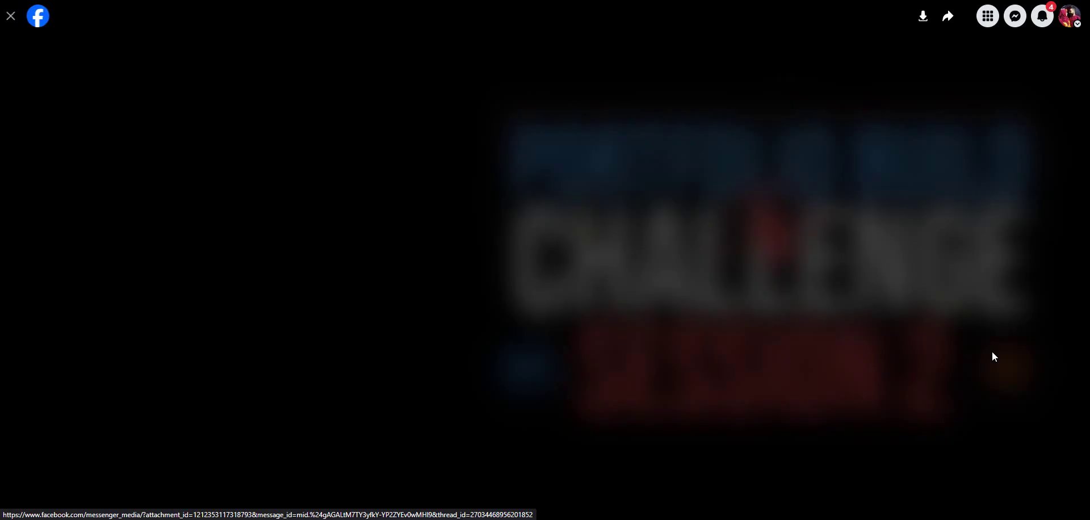
key("Escape")
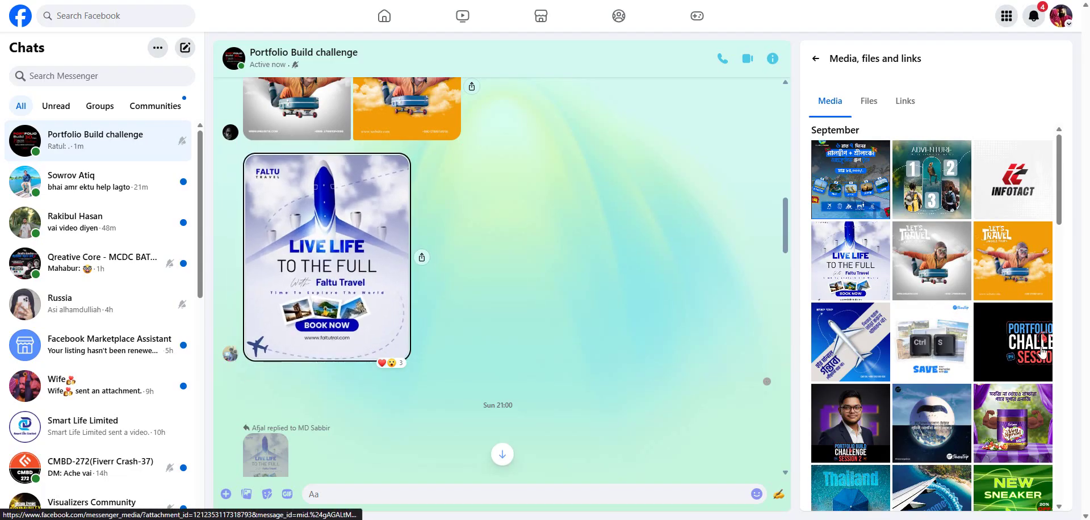
left_click(1019, 350)
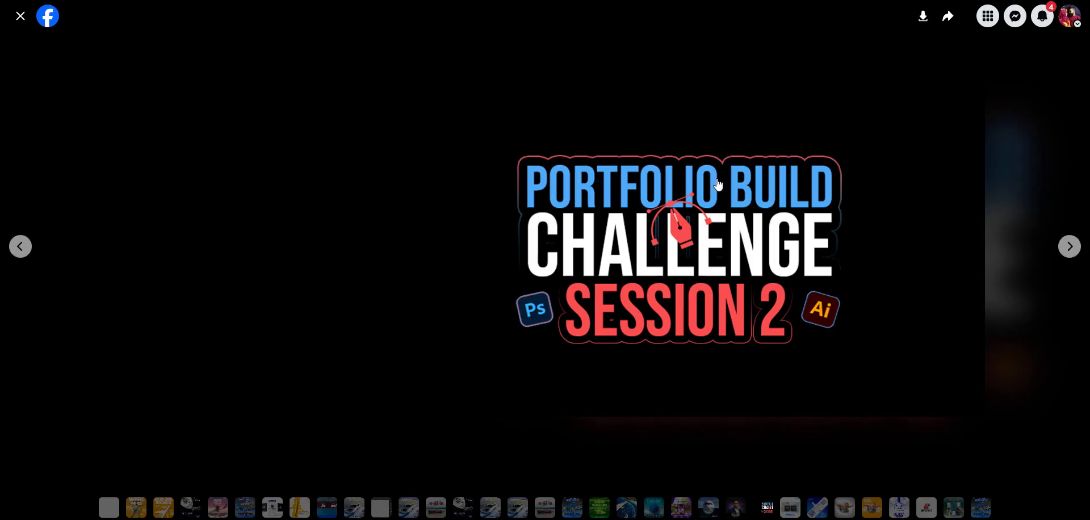
key("Escape")
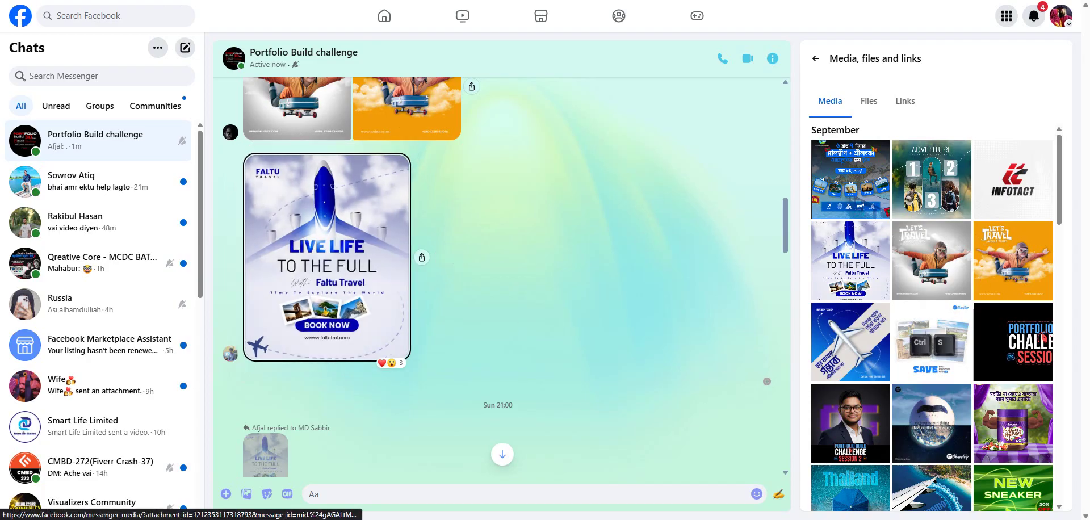
Step: Browse the older shared media beyond the Expedia travel ads
scroll(917, 378, "down", 3)
scroll(917, 378, "down", 4)
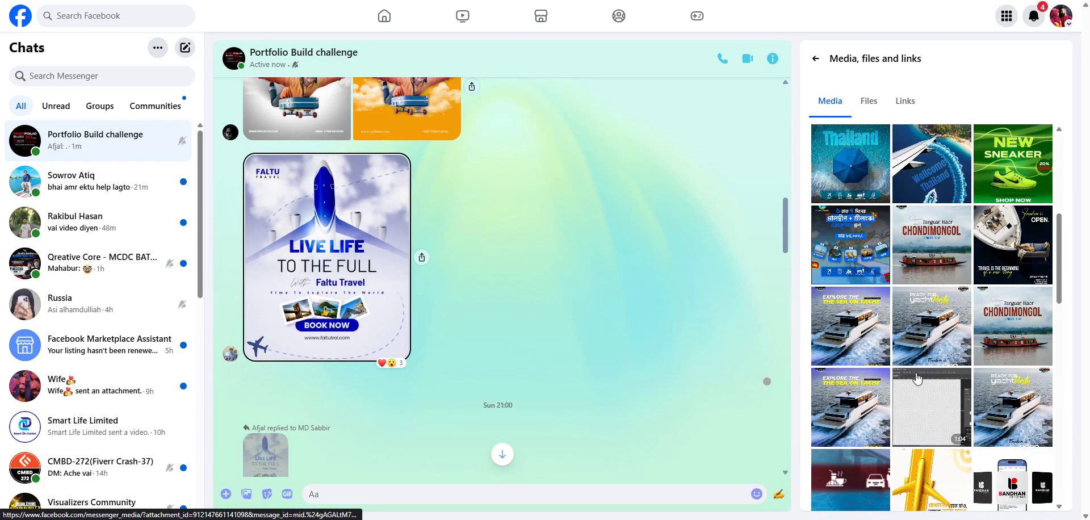
scroll(503, 407, "down", 1)
scroll(502, 404, "down", 10)
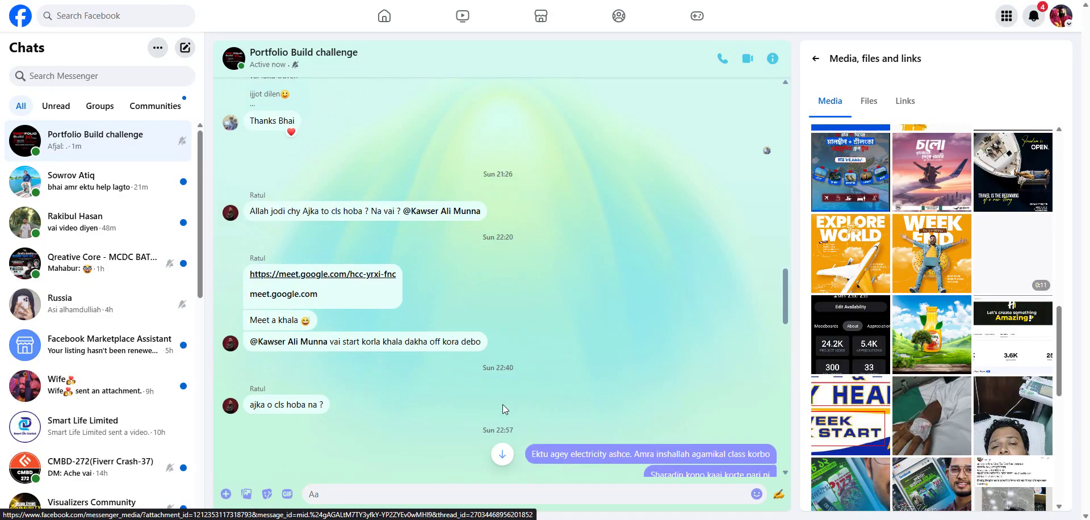
Step: Go to the chat's newest reply, follow it to the original yellow Tour Travel airplane ad and examine that ad at full size
left_click(502, 454)
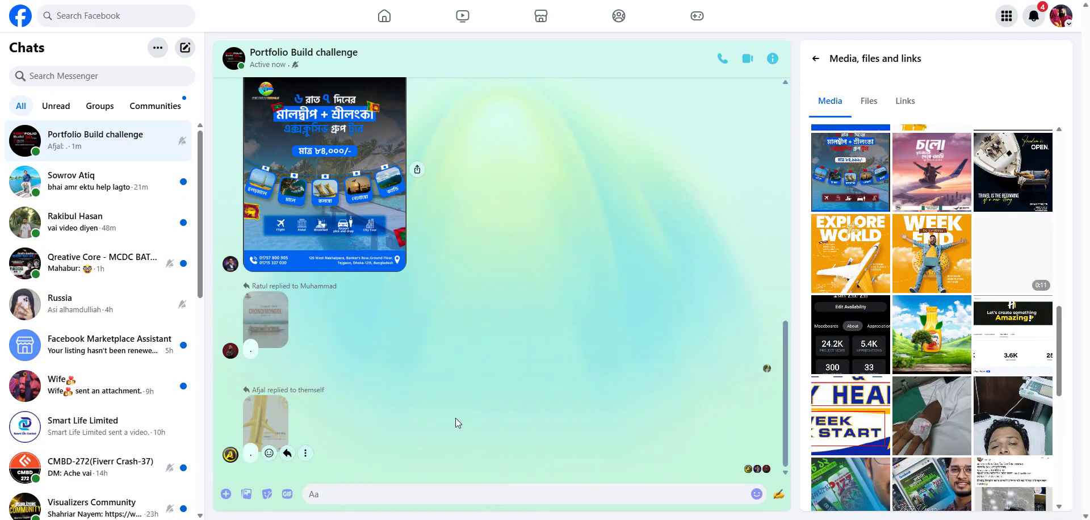
left_click(274, 418)
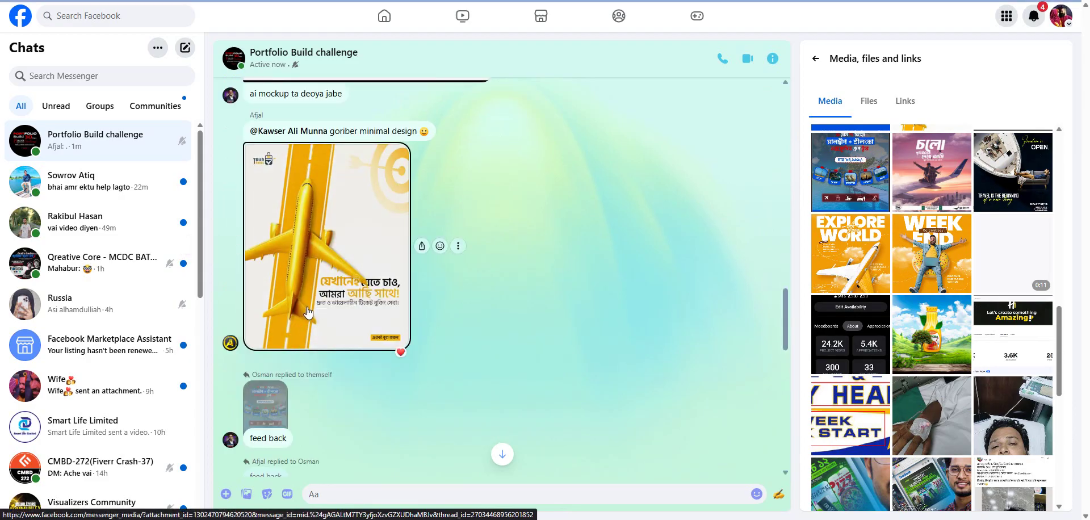
left_click(315, 287)
key("Escape")
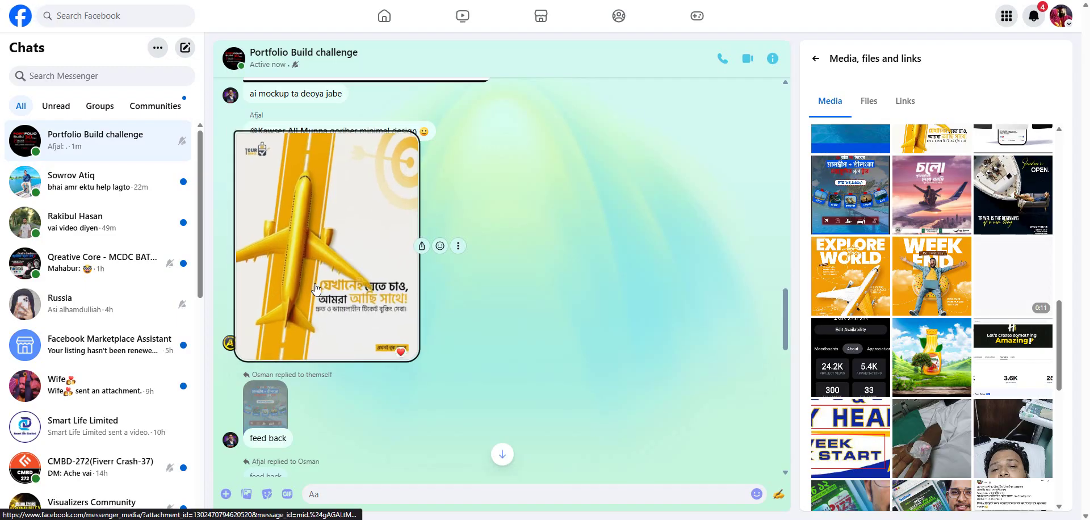
left_click(316, 288)
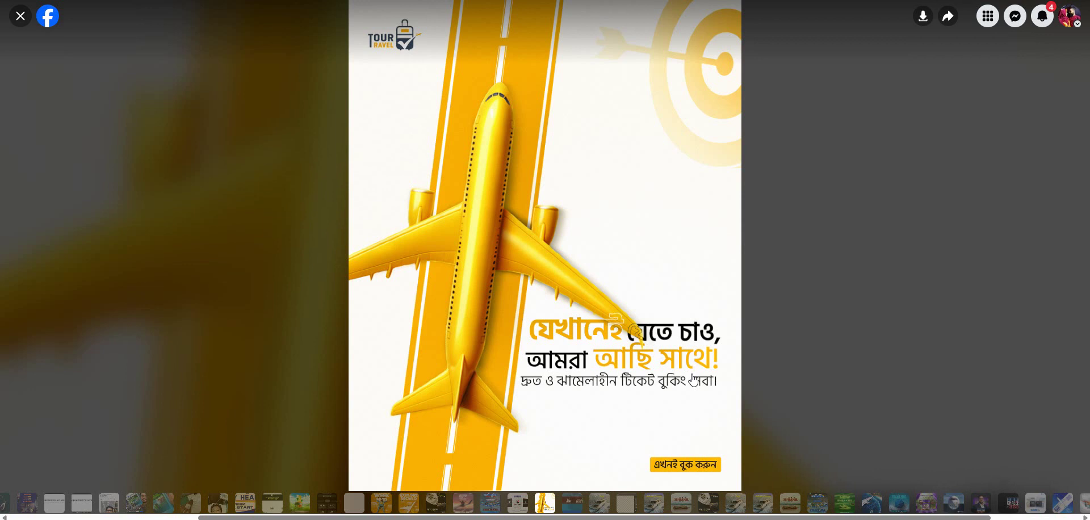
key("Escape")
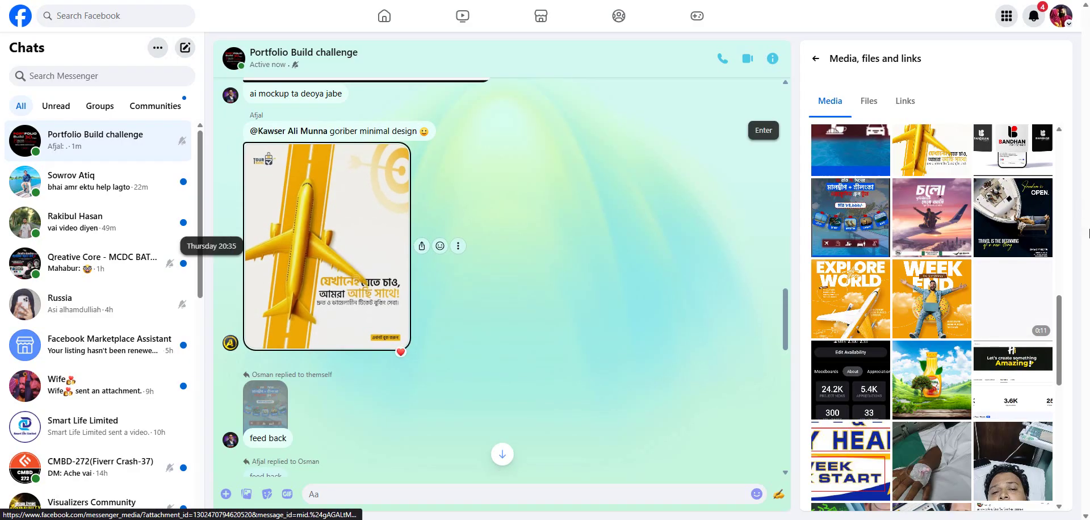
Step: Follow the feedback reply to the original blue Maldives and Sri Lanka group tour ad, then view it and the "Freedom is OPEN." boat ad at full size
left_click(272, 409)
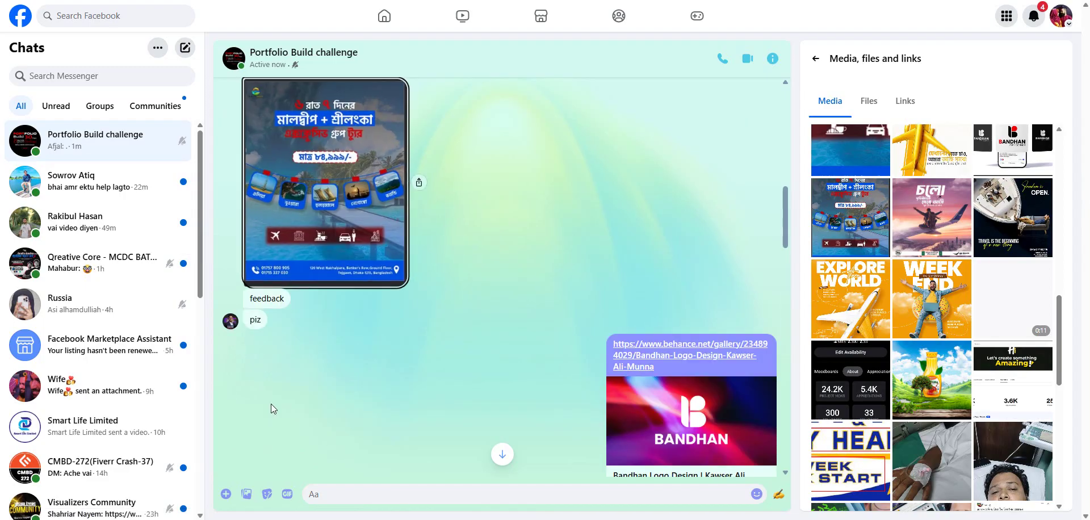
left_click(349, 176)
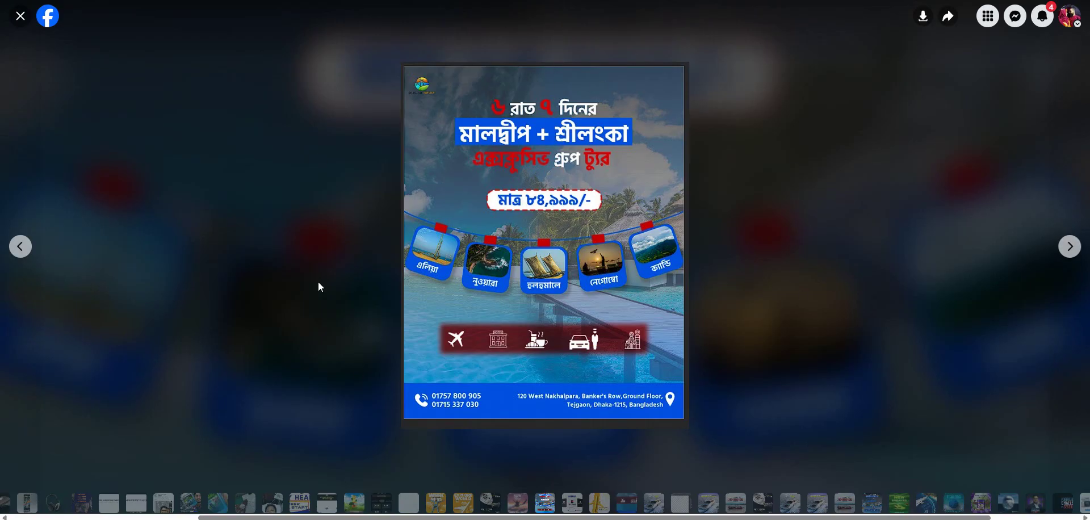
key("Escape")
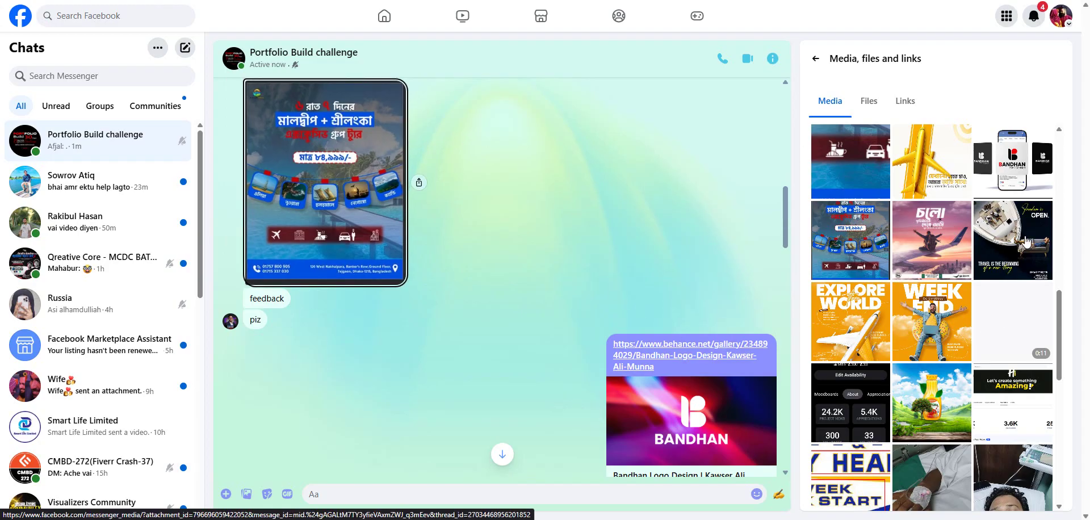
left_click(980, 396)
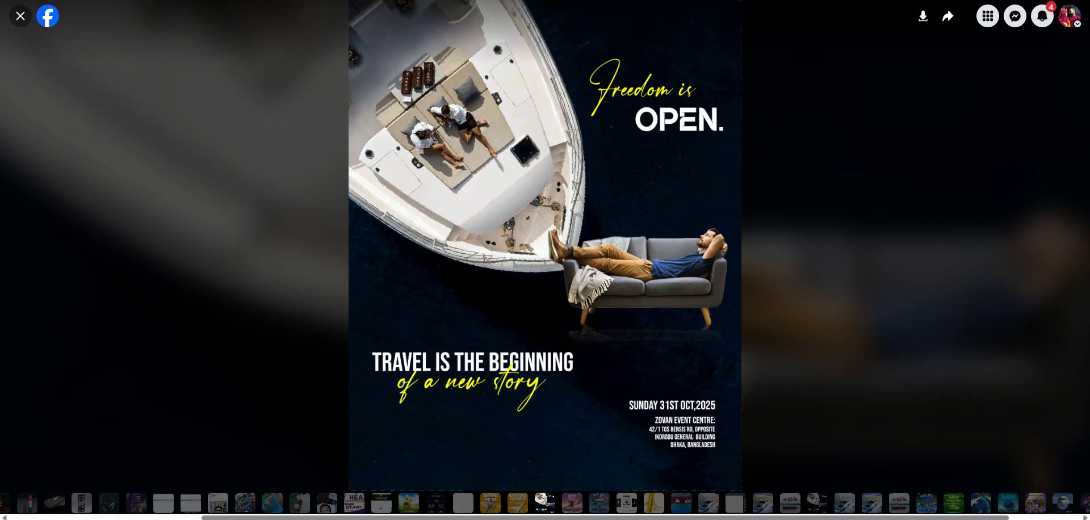
Step: Switch to the Google Meet session and leave the call
key("ctrl+shift+Tab")
key("ctrl+shift+Tab")
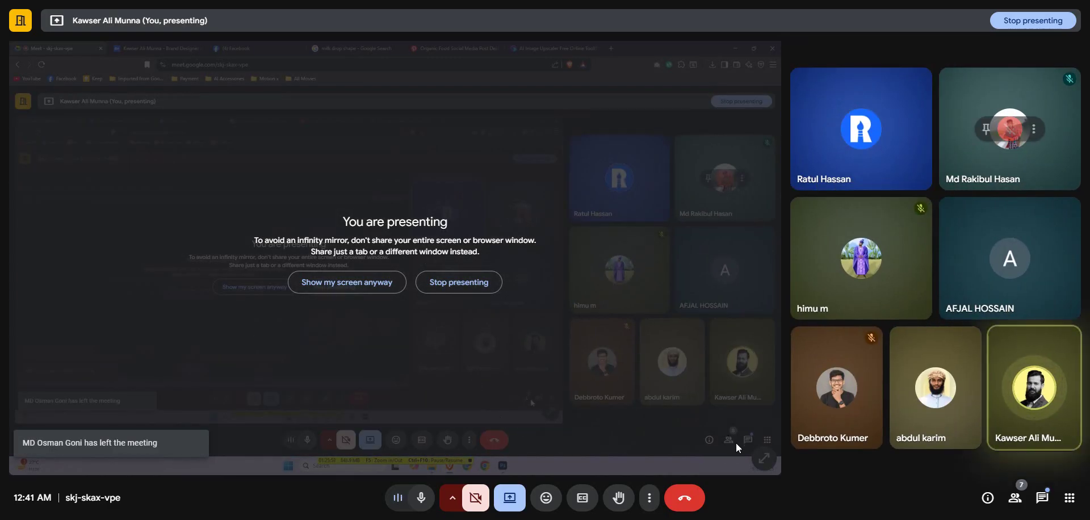
left_click(686, 498)
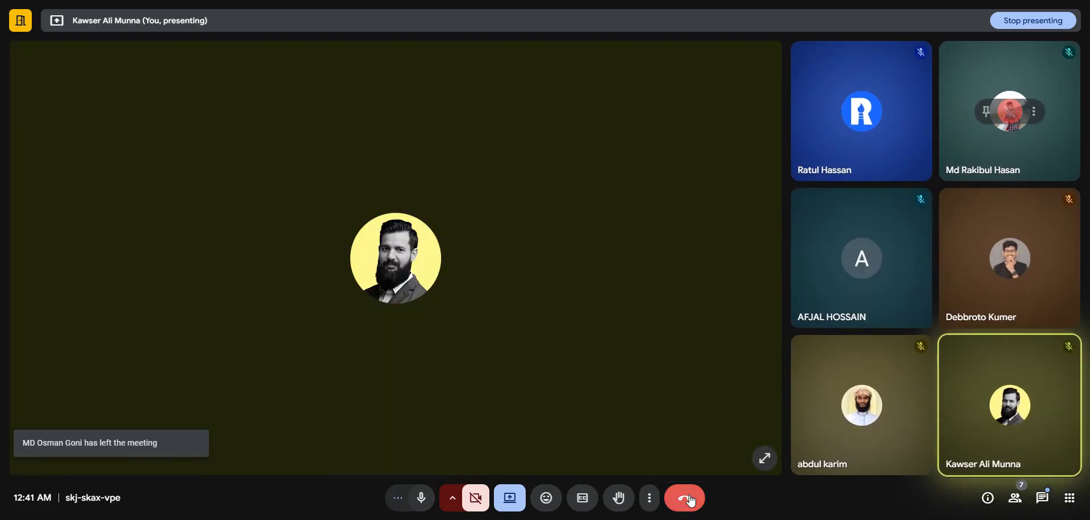